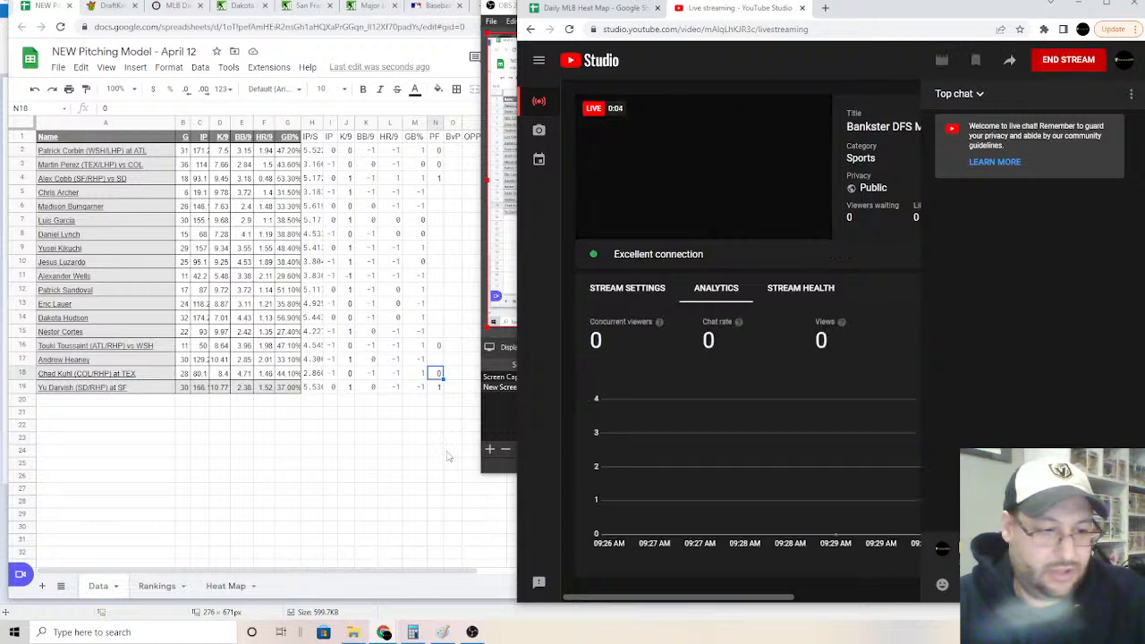
Step: Bring the pitching model spreadsheet forward and minimize the YouTube Studio and OBS windows to uncover the park factors page
{"action": "left_click", "coordinate": [383, 447]}
{"action": "left_click", "coordinate": [389, 450]}
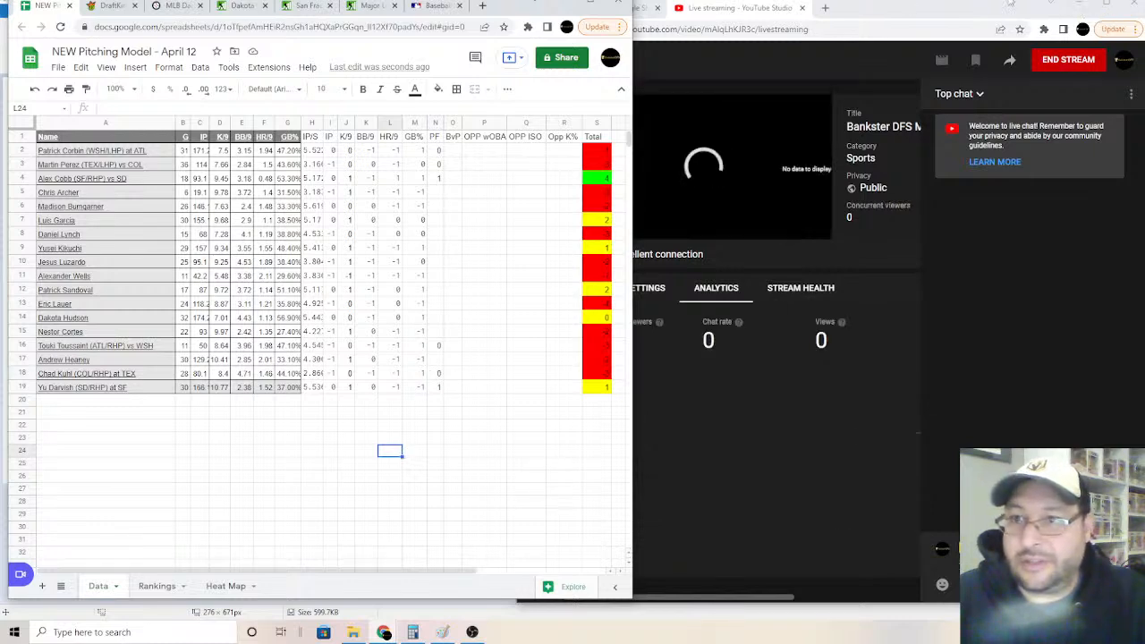
{"action": "left_click", "coordinate": [1078, 4]}
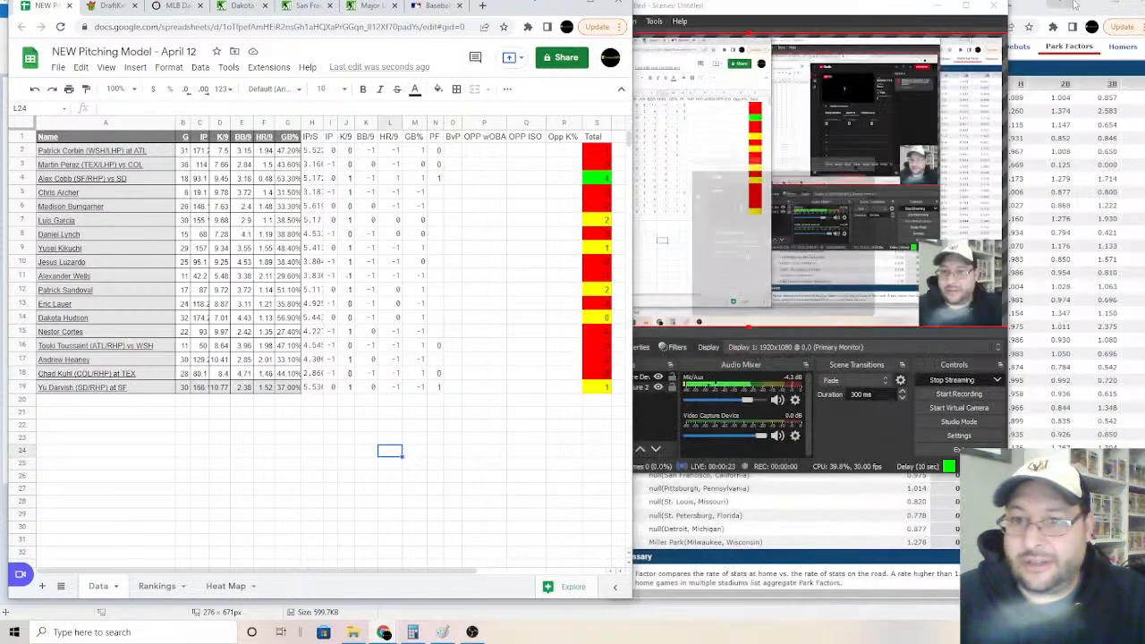
{"action": "left_click", "coordinate": [937, 7]}
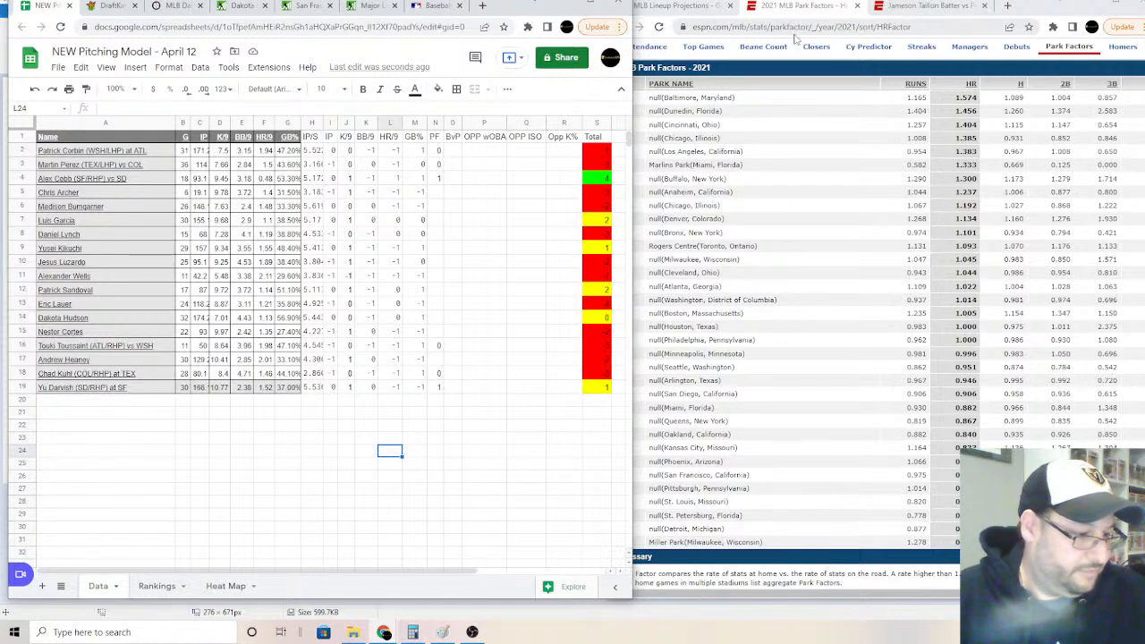
{"action": "left_click", "coordinate": [473, 633]}
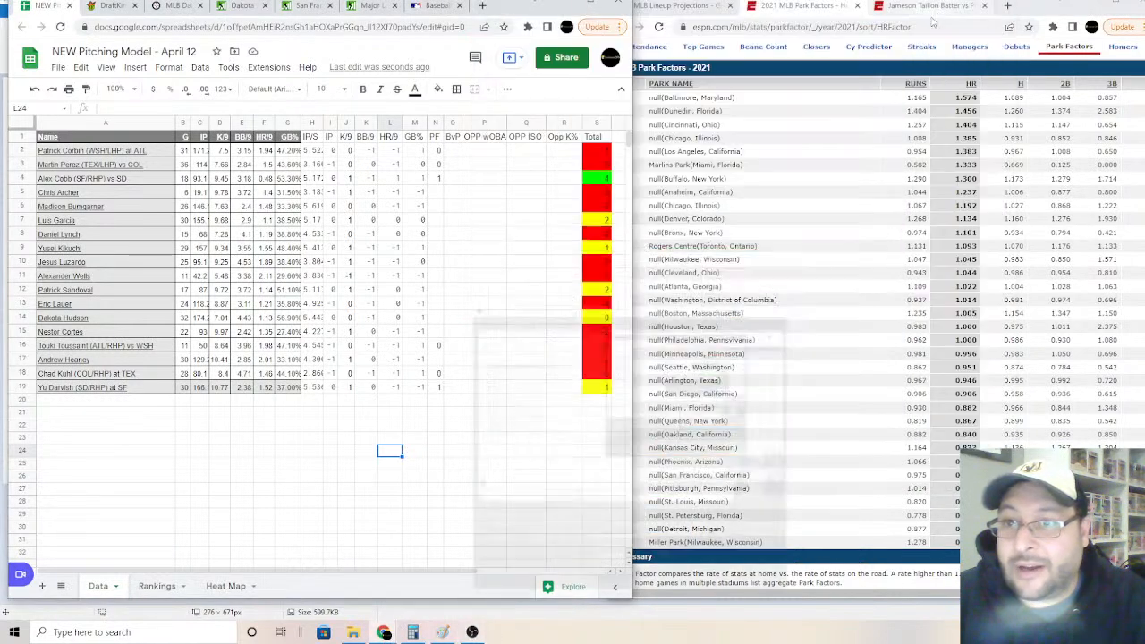
{"action": "left_click", "coordinate": [473, 632]}
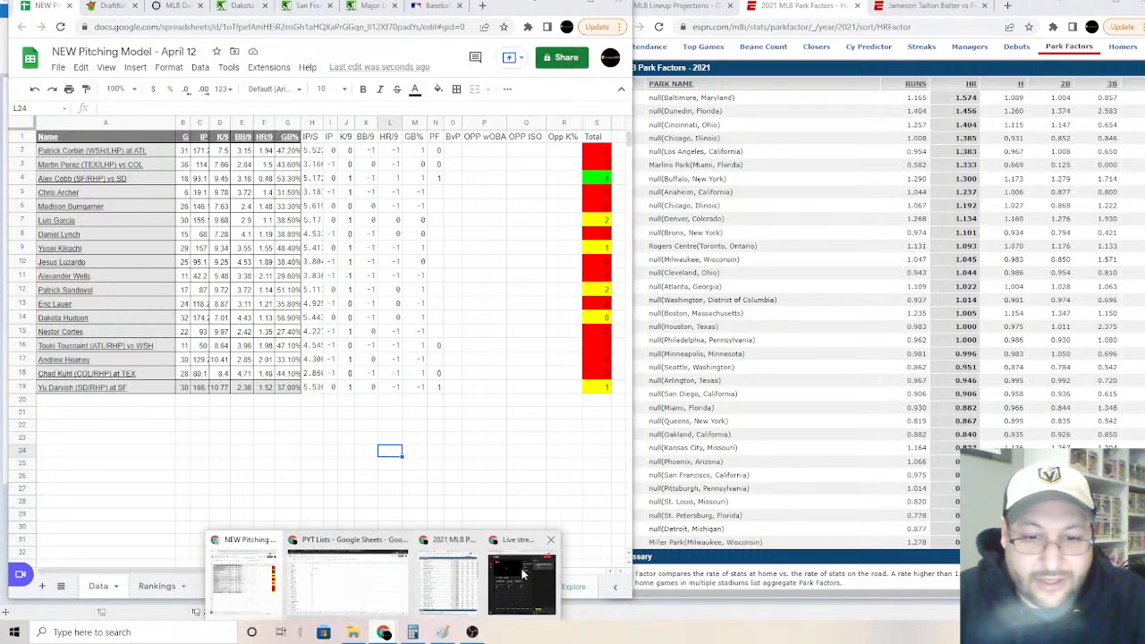
Step: Retitle the livestream in YouTube Studio as "Bankster DFS MLB Heat Map Live - April 12", save it, and minimize the Studio window
{"action": "left_click", "coordinate": [520, 573]}
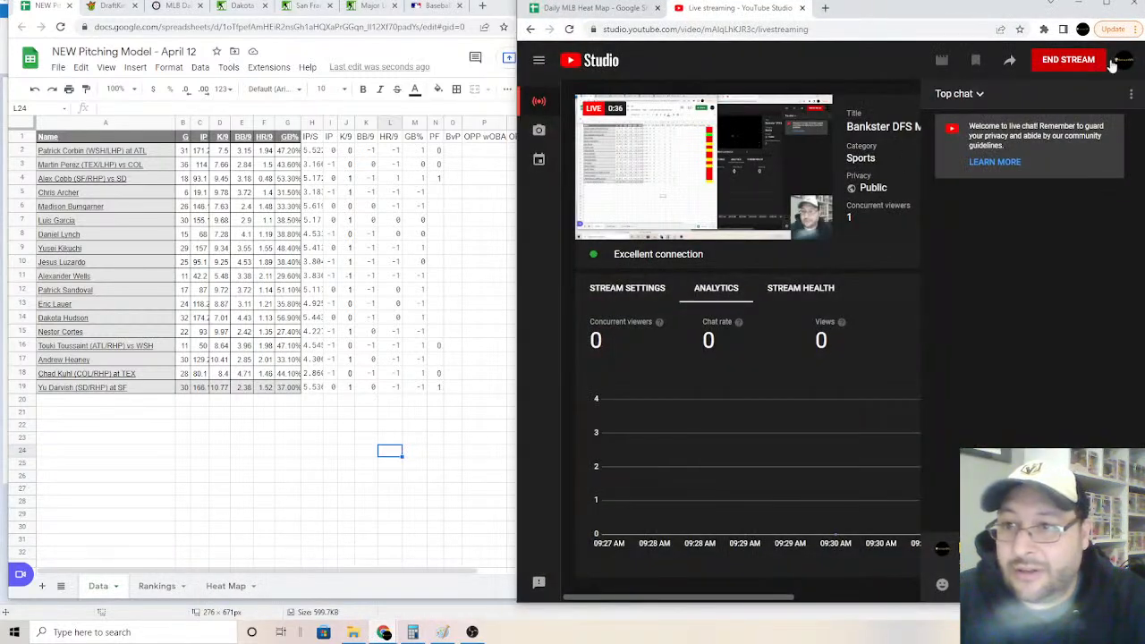
{"action": "left_click", "coordinate": [1108, 7]}
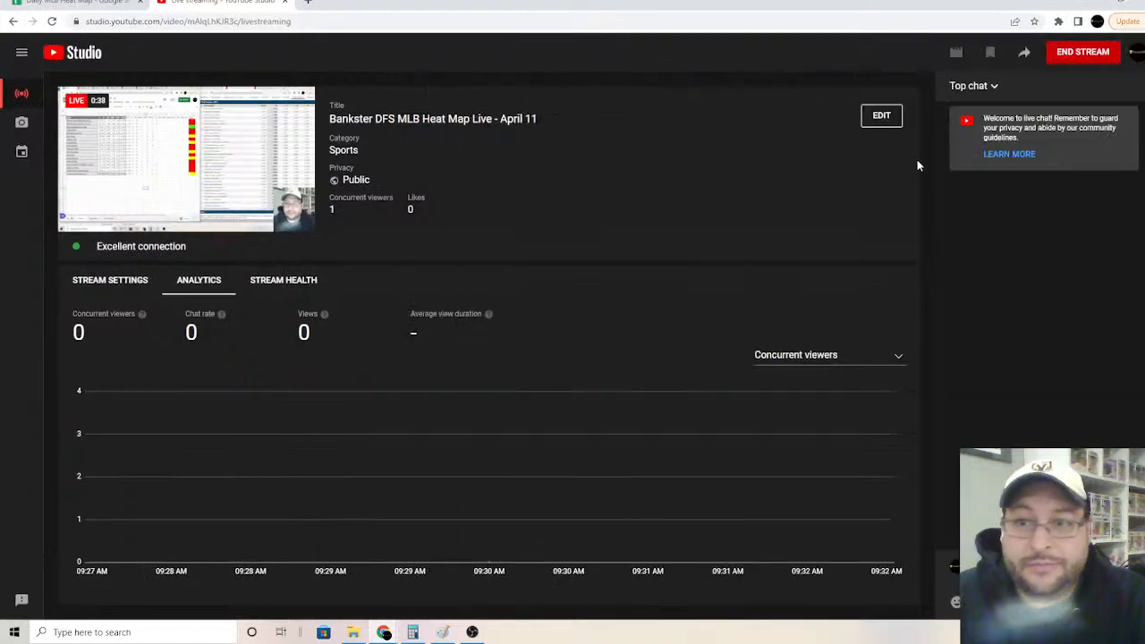
{"action": "left_click", "coordinate": [875, 118]}
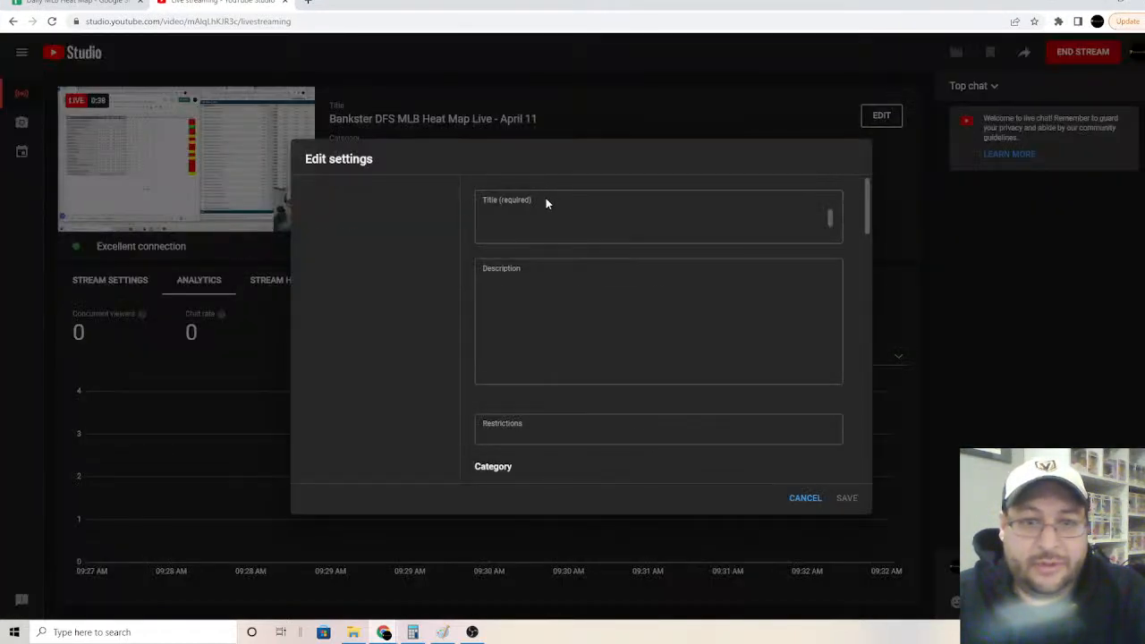
{"action": "left_click", "coordinate": [652, 213]}
{"action": "key", "text": "BackSpace"}
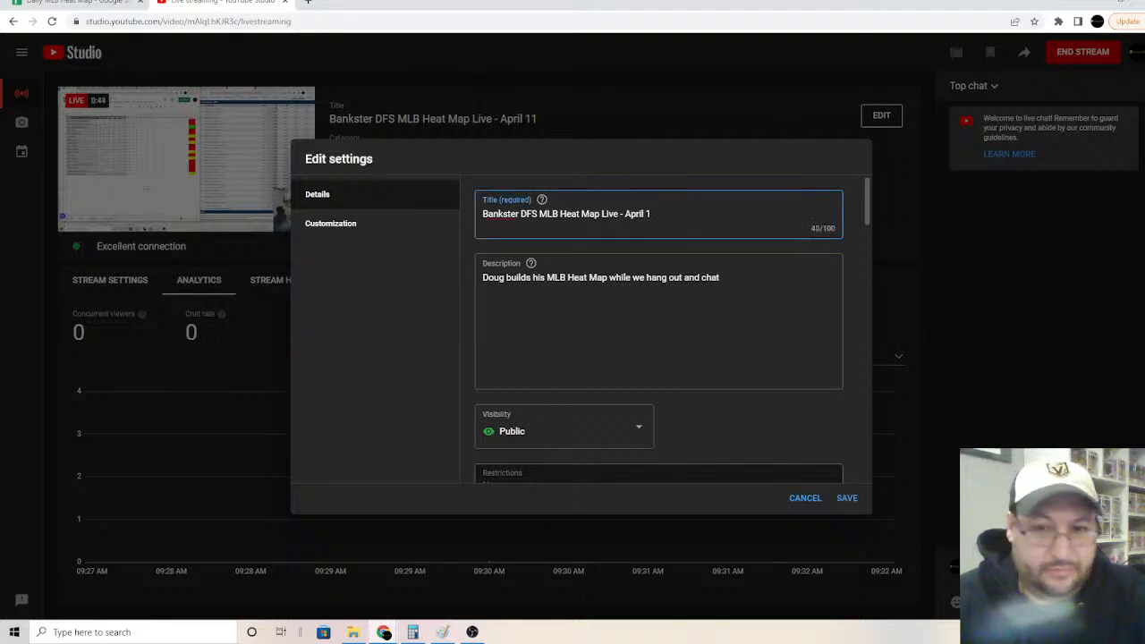
{"action": "type", "text": "2"}
{"action": "left_click", "coordinate": [846, 498]}
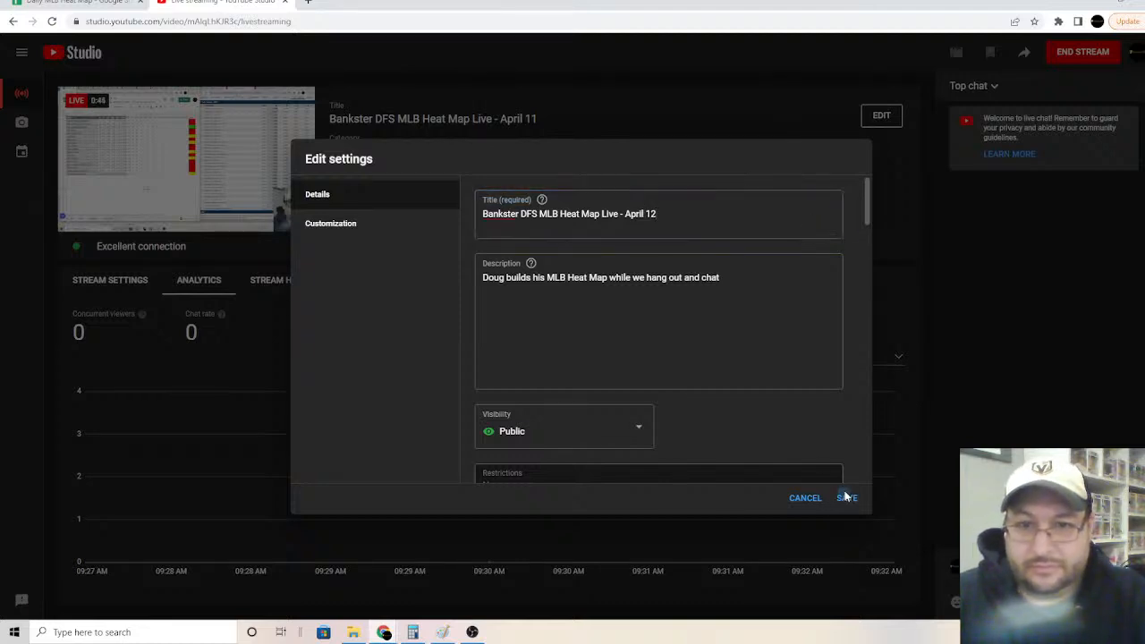
{"action": "left_click", "coordinate": [1109, 4]}
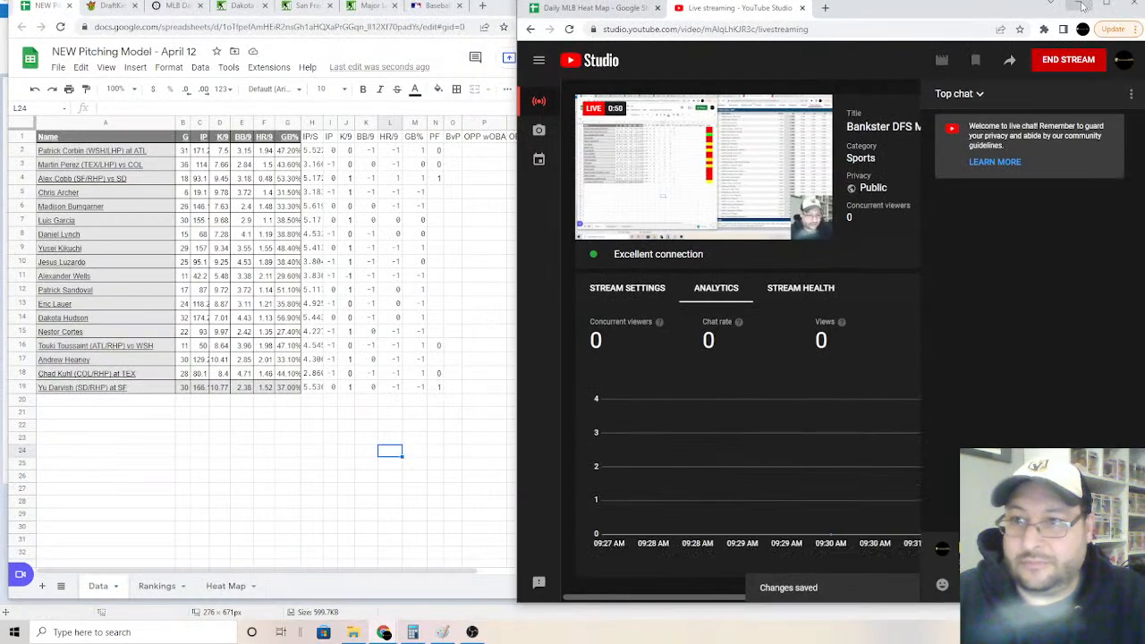
{"action": "left_click", "coordinate": [1081, 5]}
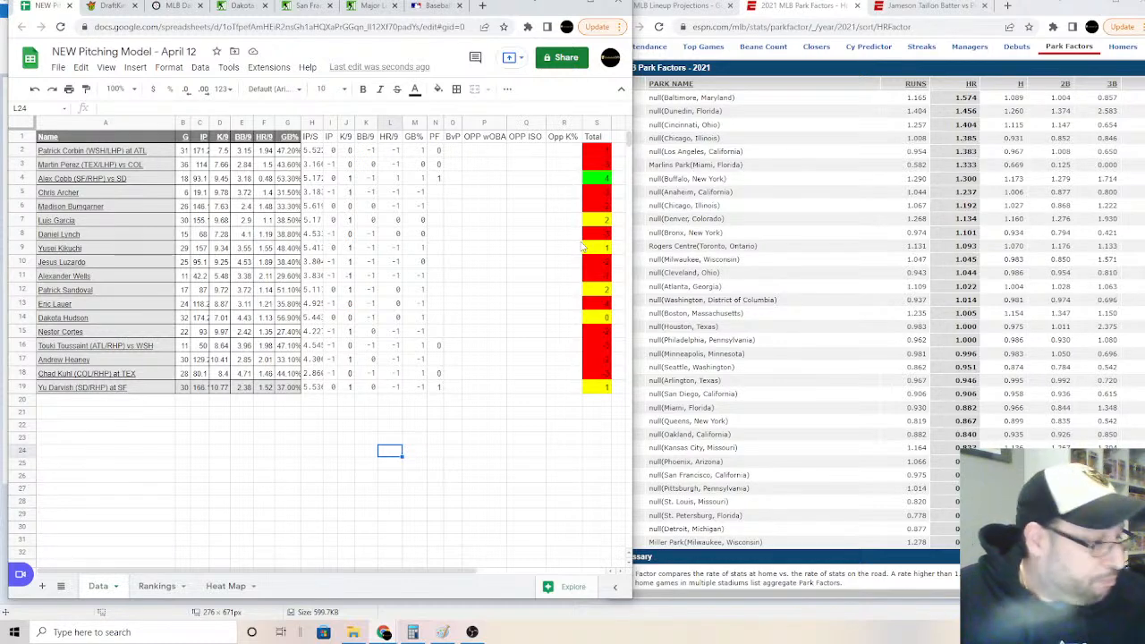
Step: Check the DraftKings pitcher matchups, extend Chris Archer's name in the Data sheet with "(MIN/RHP) vs LAD", and set his PF to 0
{"action": "left_click", "coordinate": [87, 7]}
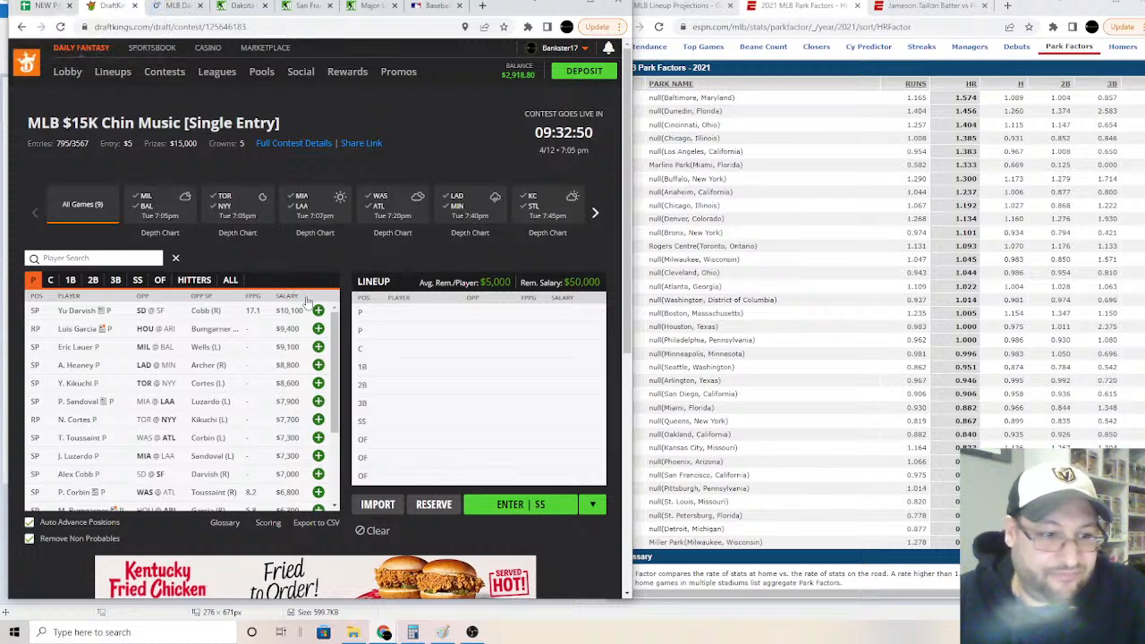
{"action": "scroll", "coordinate": [338, 352], "scroll_direction": "down", "scroll_amount": 1}
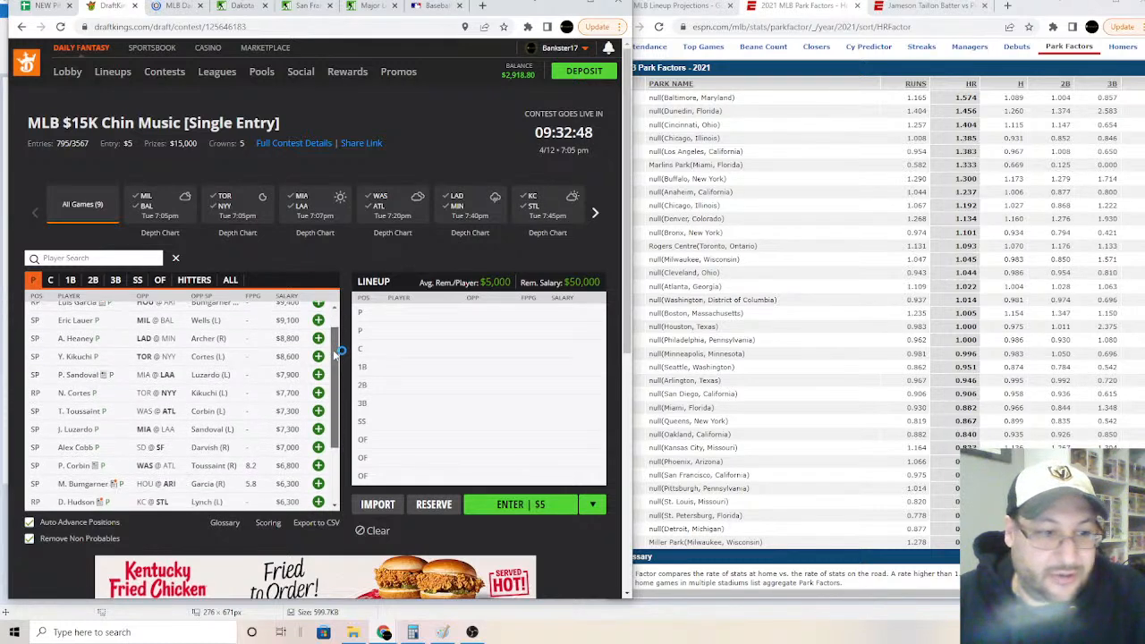
{"action": "left_click_drag", "start_coordinate": [333, 350], "coordinate": [333, 374]}
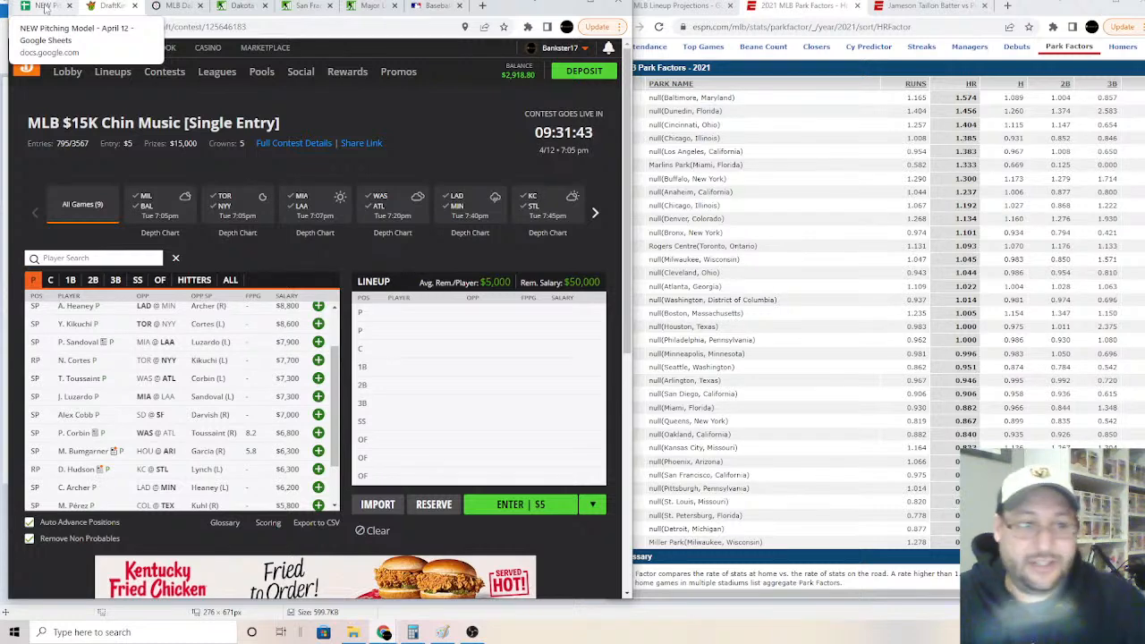
{"action": "left_click", "coordinate": [46, 7]}
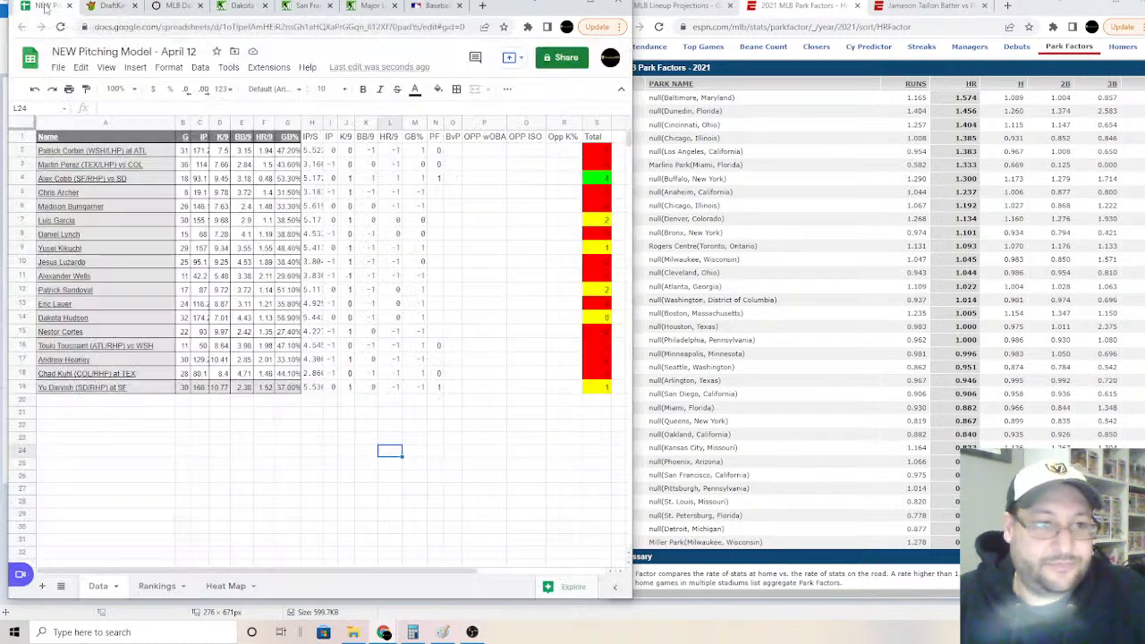
{"action": "left_click", "coordinate": [113, 191]}
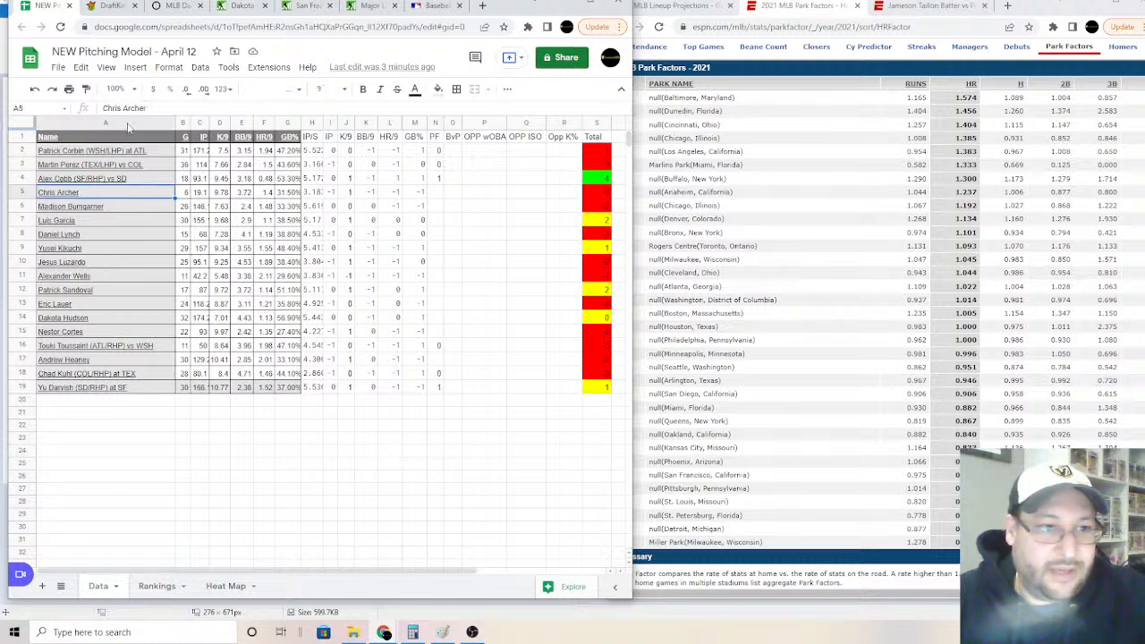
{"action": "left_click", "coordinate": [172, 108]}
{"action": "type", "text": "(MIN"}
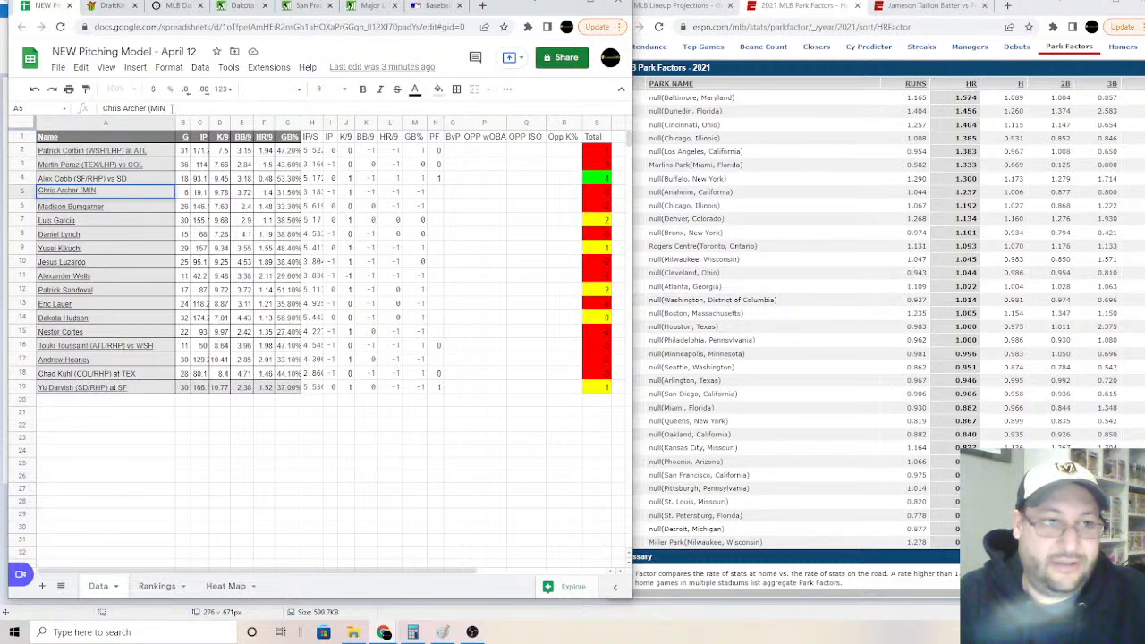
{"action": "type", "text": "/RHP) vs LAD"}
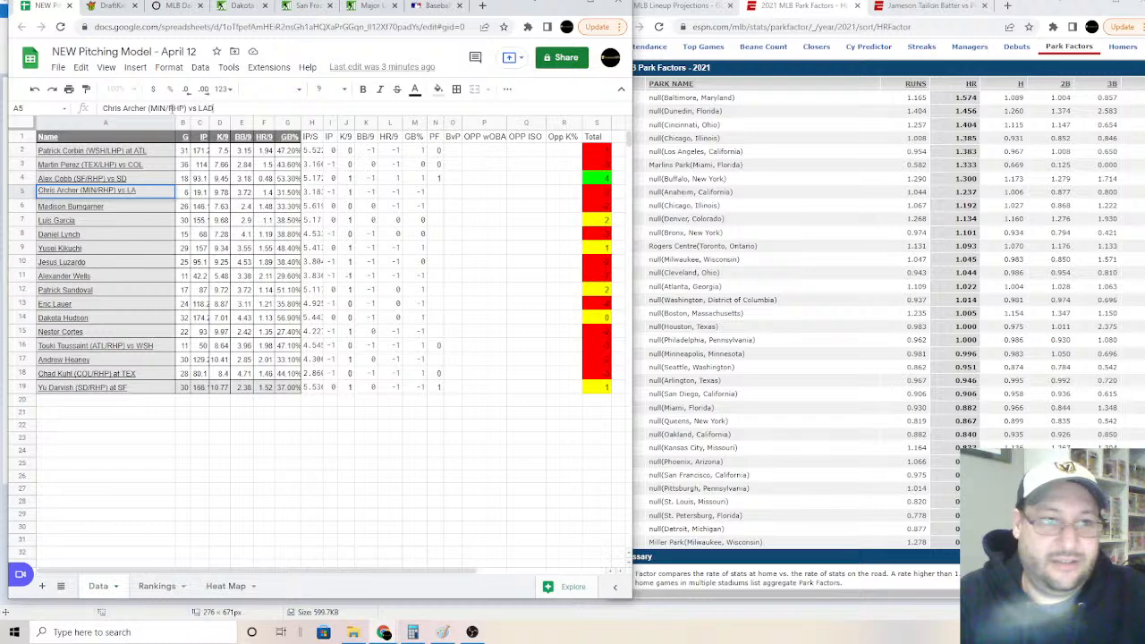
{"action": "left_click", "coordinate": [436, 196]}
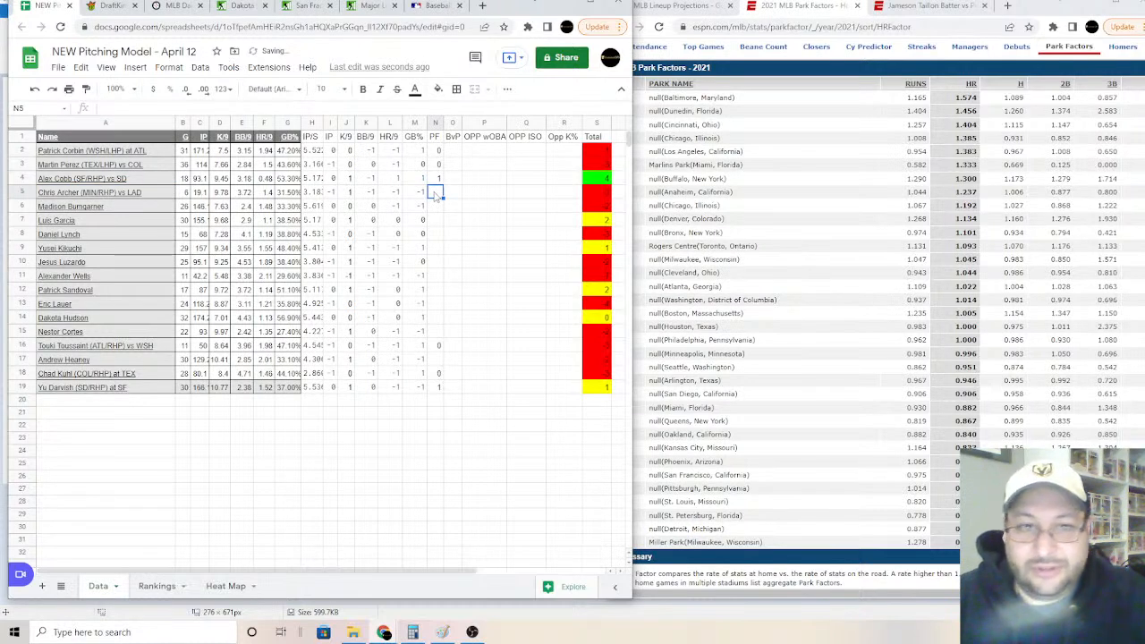
{"action": "type", "text": "0"}
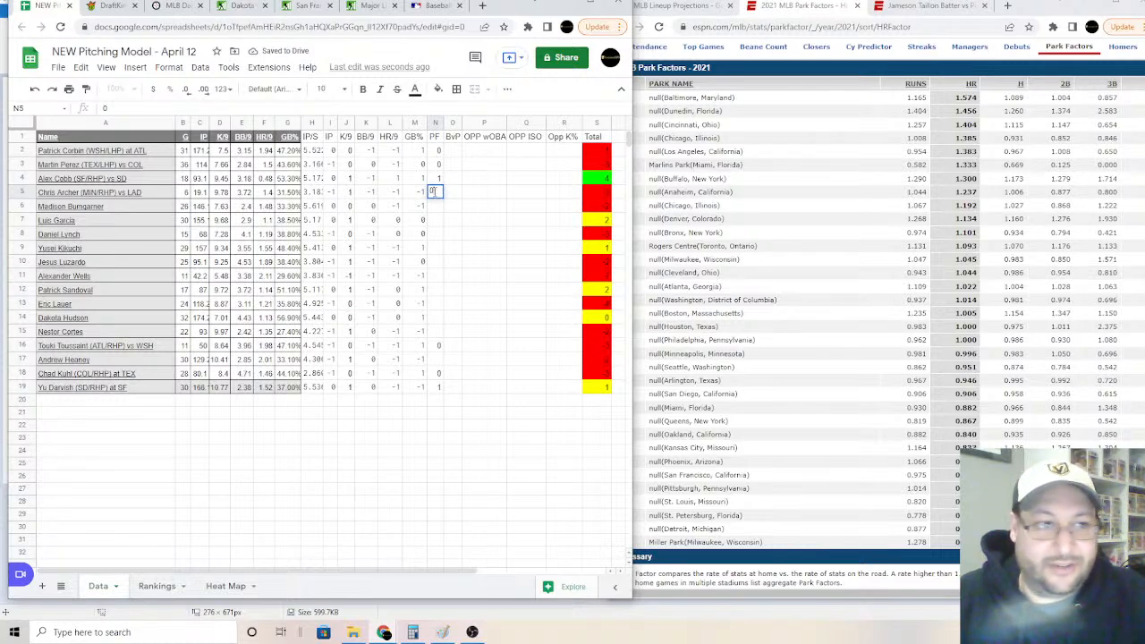
{"action": "key", "text": "Return"}
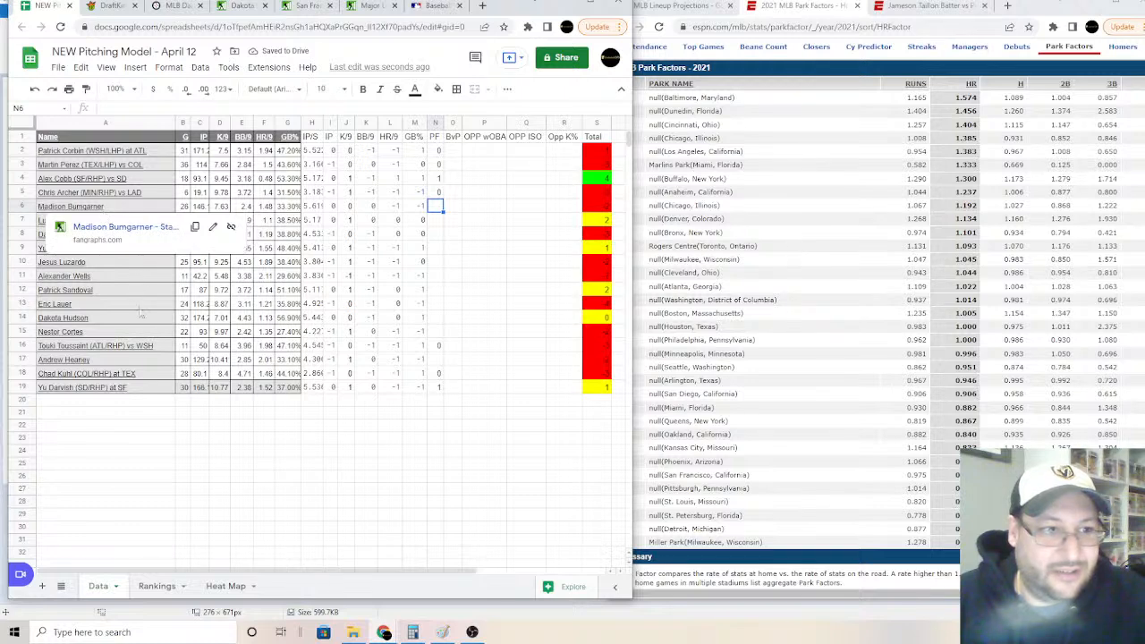
Step: Check Andrew Heaney's matchup on DraftKings, extend his name in the Data sheet with "(LAD/LHP) at MIN", and set his PF to 0
{"action": "left_click", "coordinate": [137, 433]}
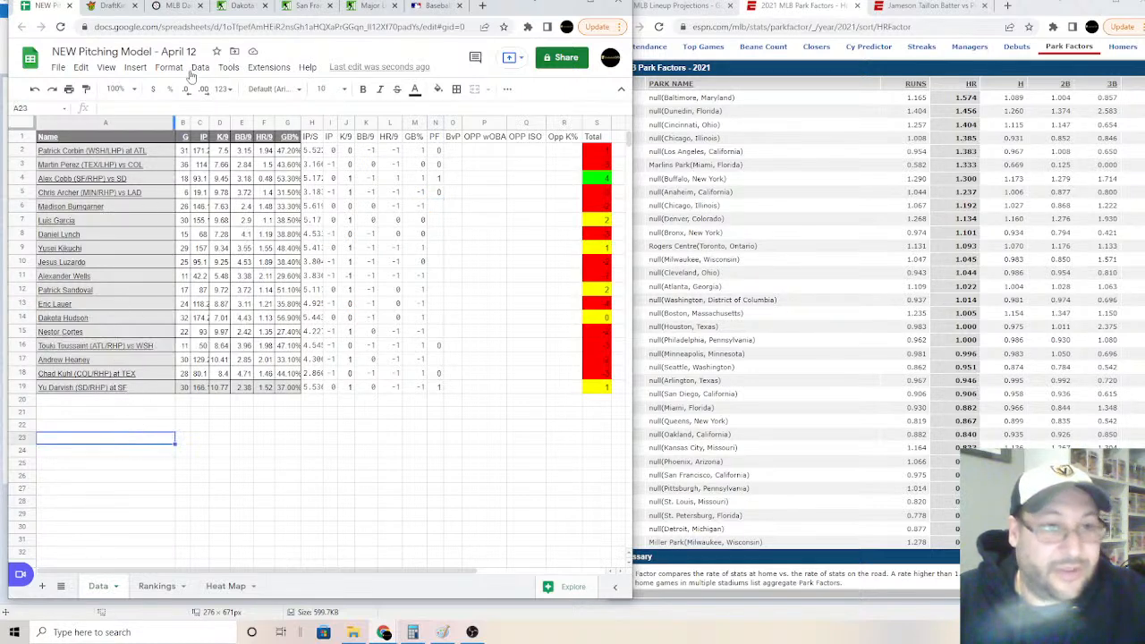
{"action": "left_click", "coordinate": [115, 7]}
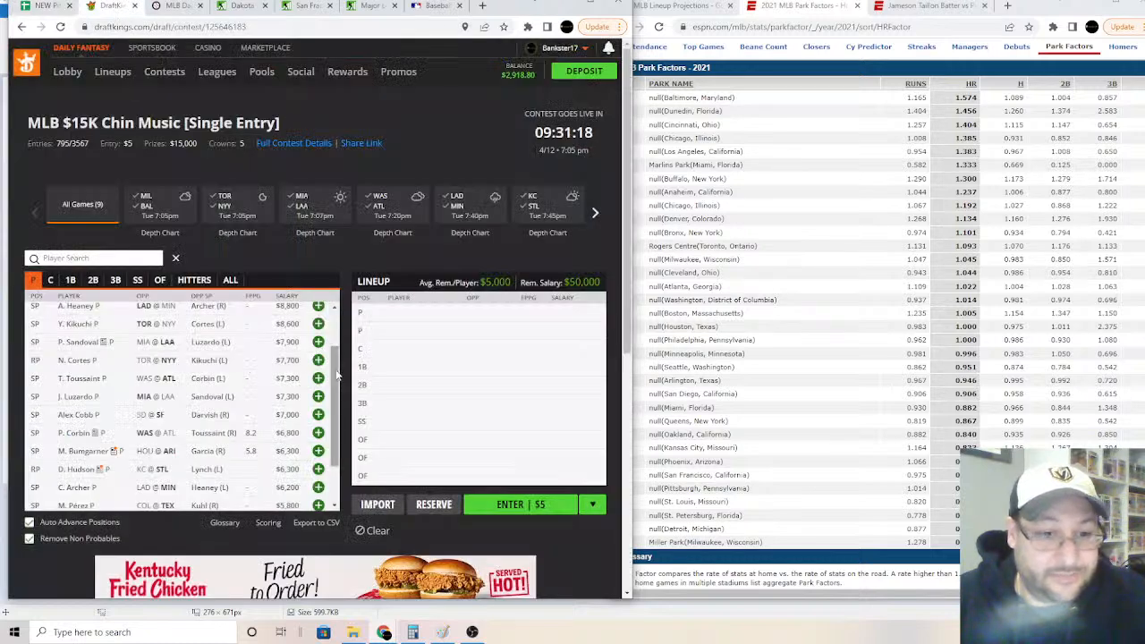
{"action": "scroll", "coordinate": [292, 337], "scroll_direction": "up", "scroll_amount": 1}
{"action": "left_click", "coordinate": [43, 6]}
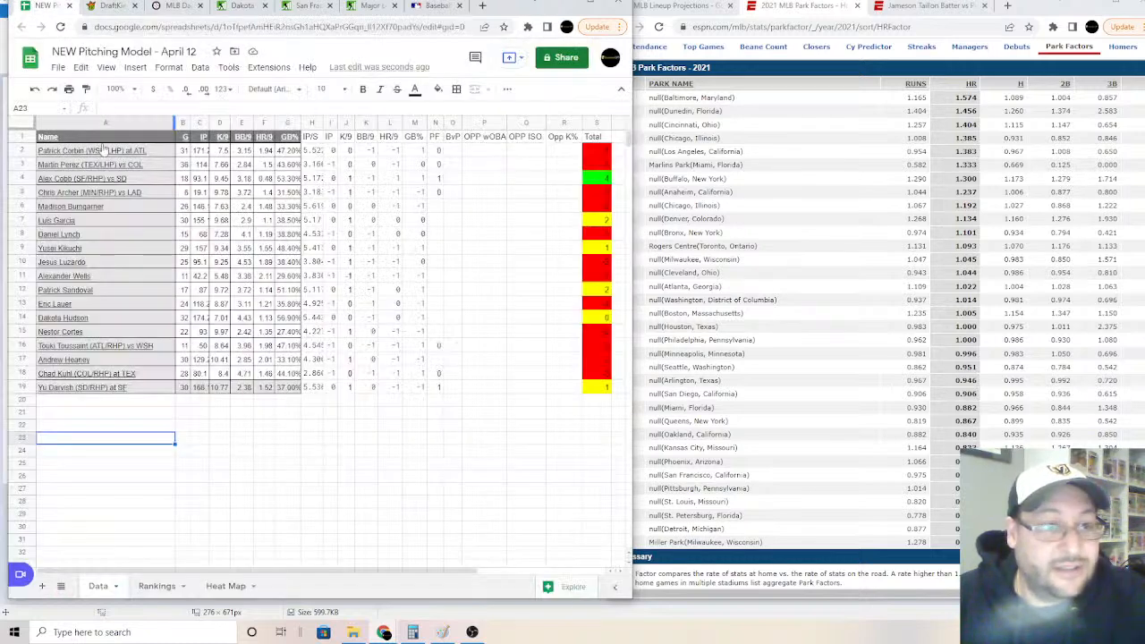
{"action": "left_click", "coordinate": [125, 359]}
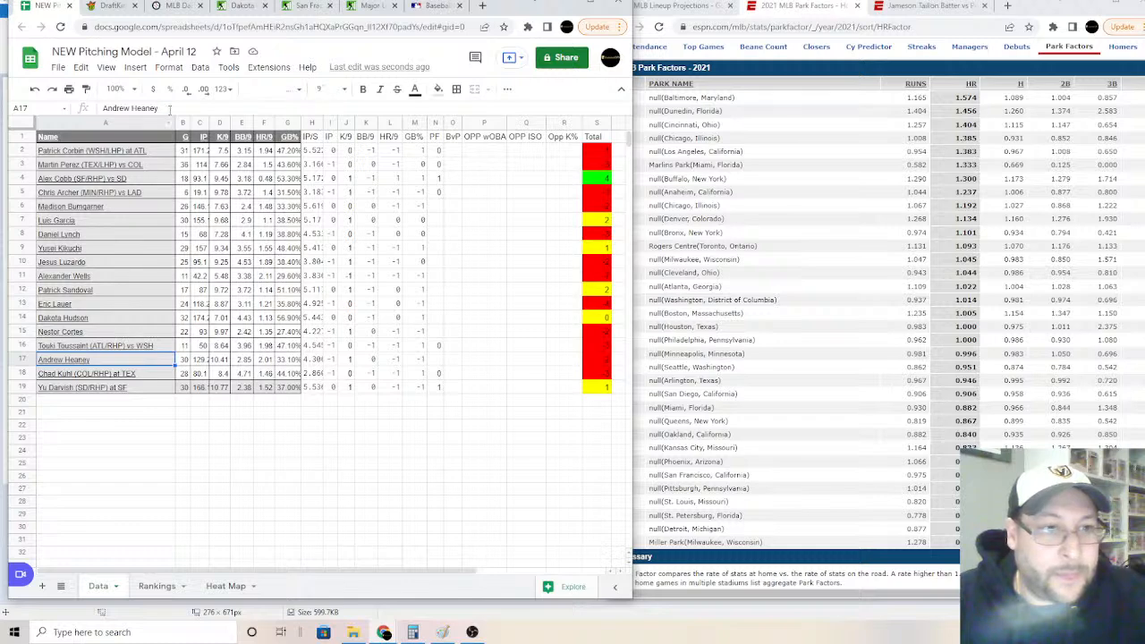
{"action": "type", "text": "(LAD/"}
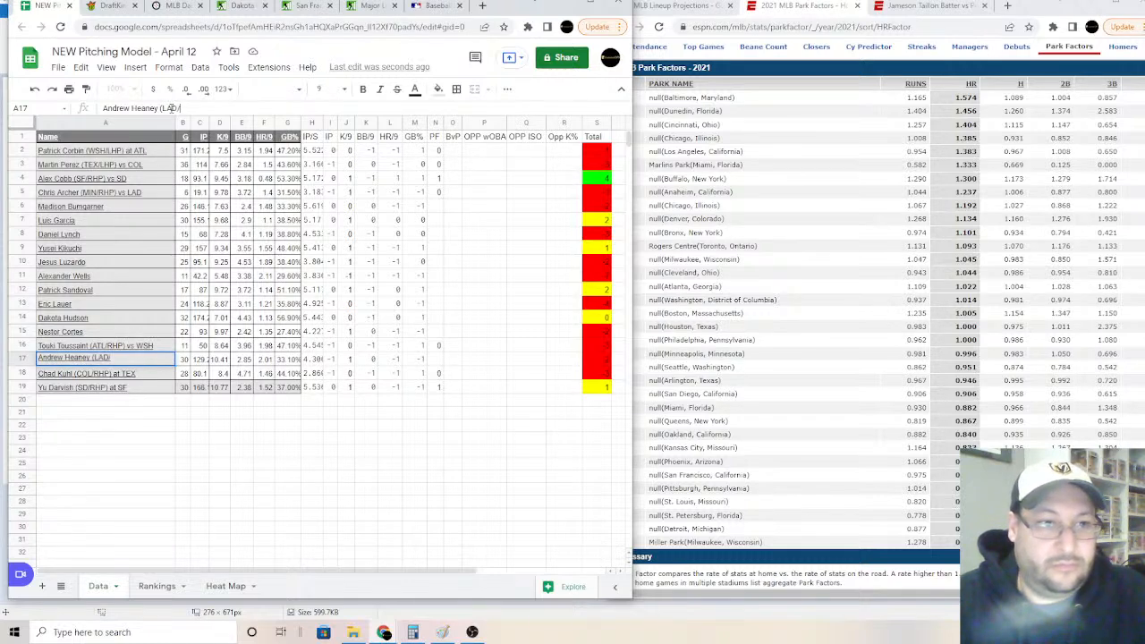
{"action": "type", "text": "LHP) at MIN"}
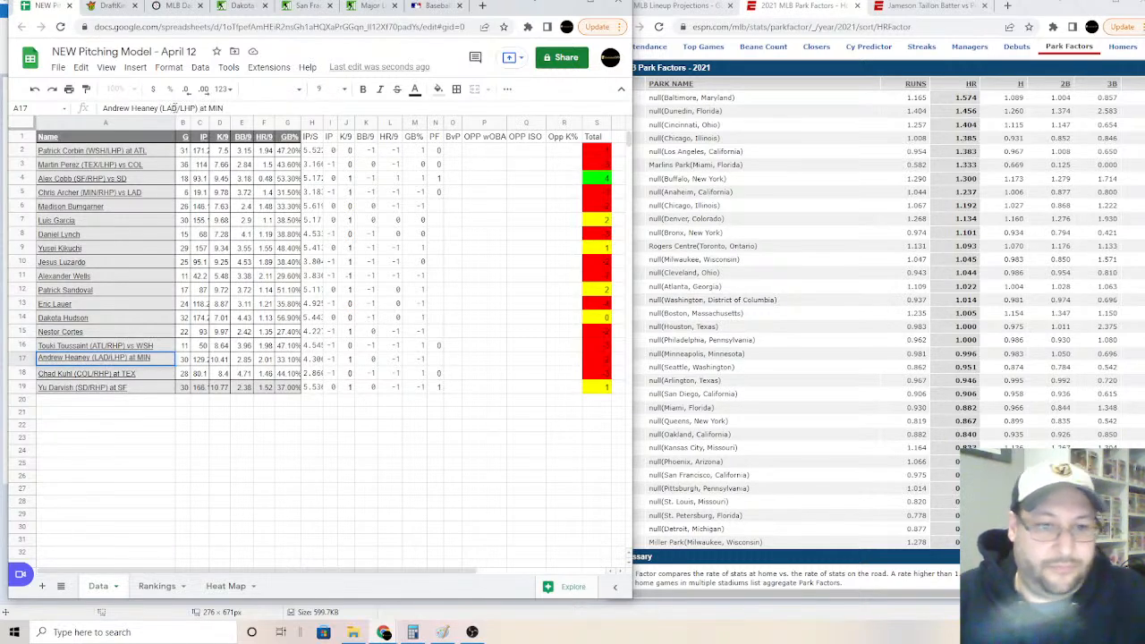
{"action": "left_click", "coordinate": [435, 361]}
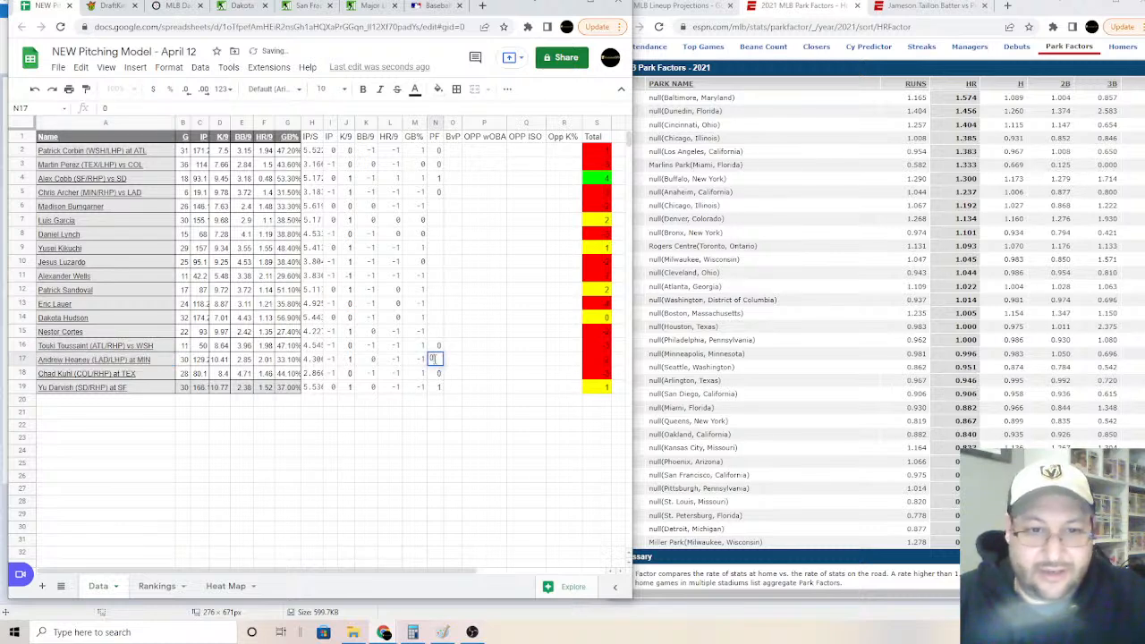
{"action": "left_click", "coordinate": [436, 346]}
Step: Extend Madison Bumgarner's name with "(ARI/LHP) vs HOU", checking the opponent on DraftKings, and set his PF to 1
{"action": "left_click", "coordinate": [127, 213]}
{"action": "left_click", "coordinate": [176, 108]}
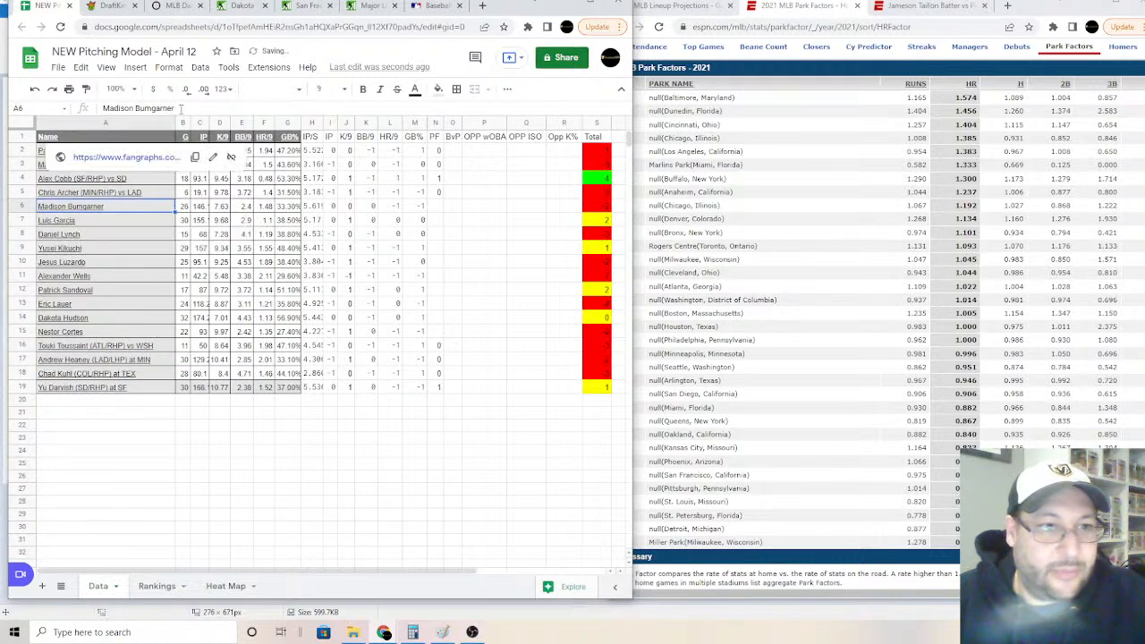
{"action": "type", "text": "(ARI/LHP)"}
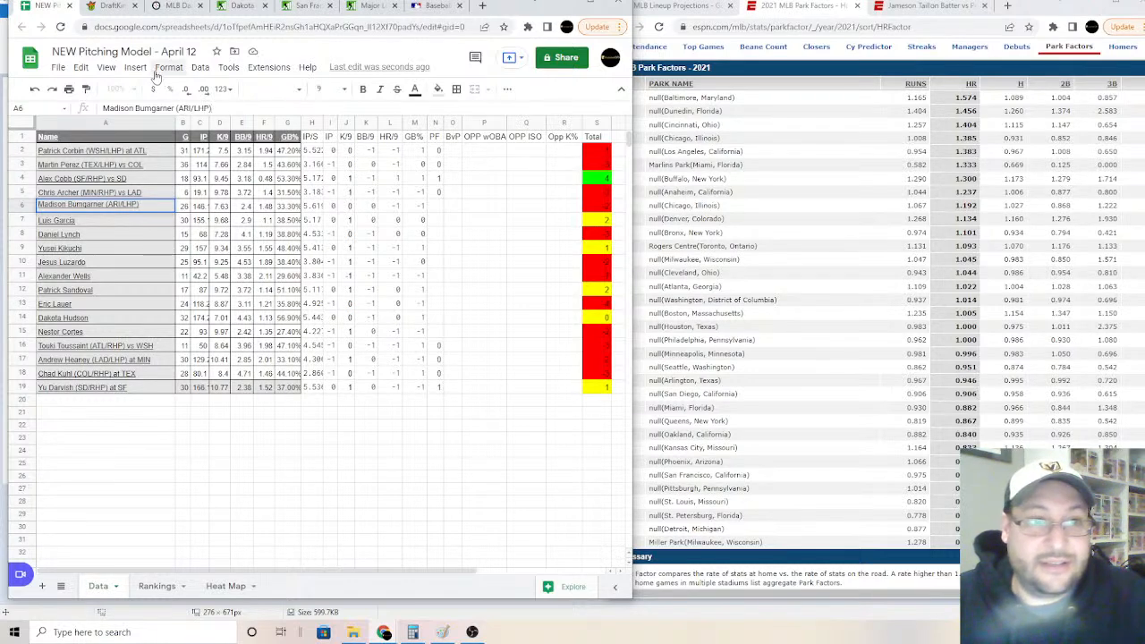
{"action": "left_click", "coordinate": [111, 7]}
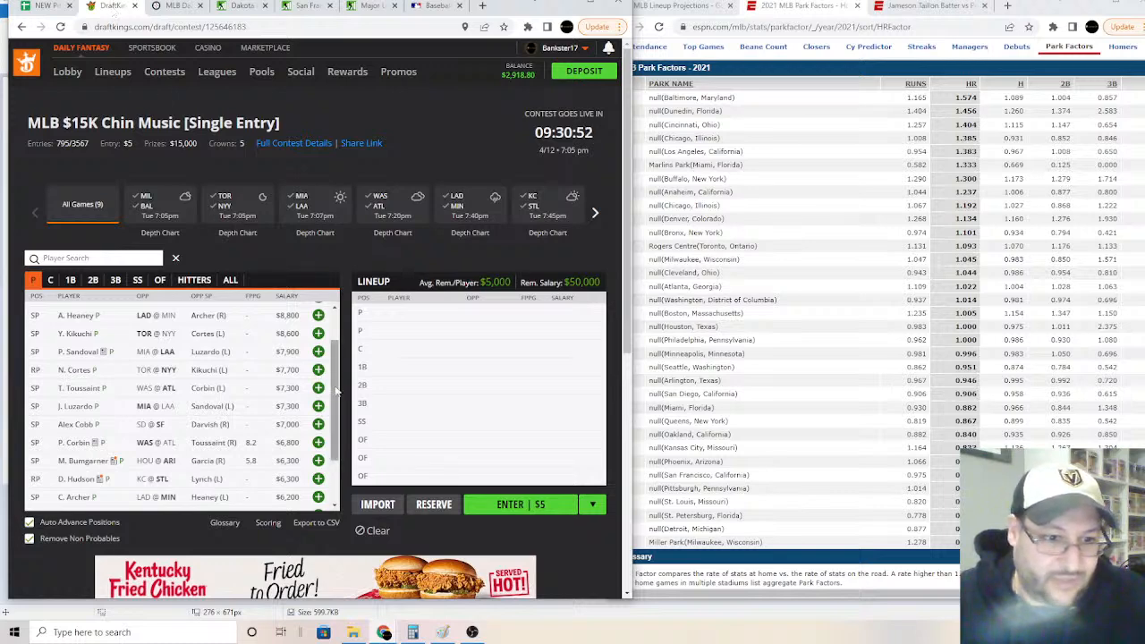
{"action": "left_click", "coordinate": [39, 11]}
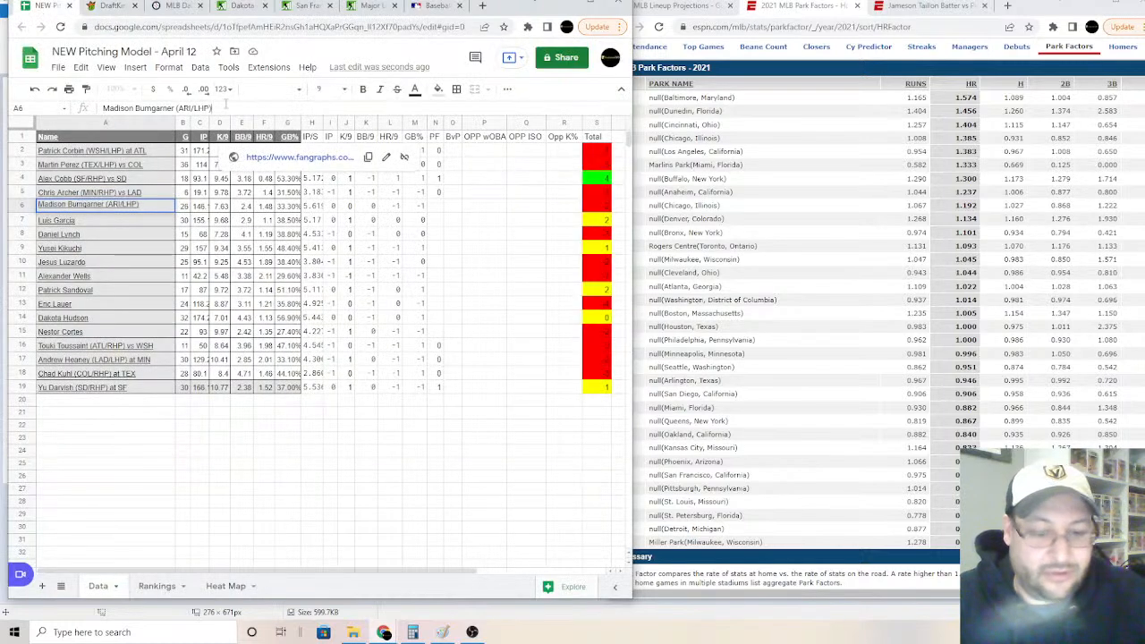
{"action": "type", "text": "OU"}
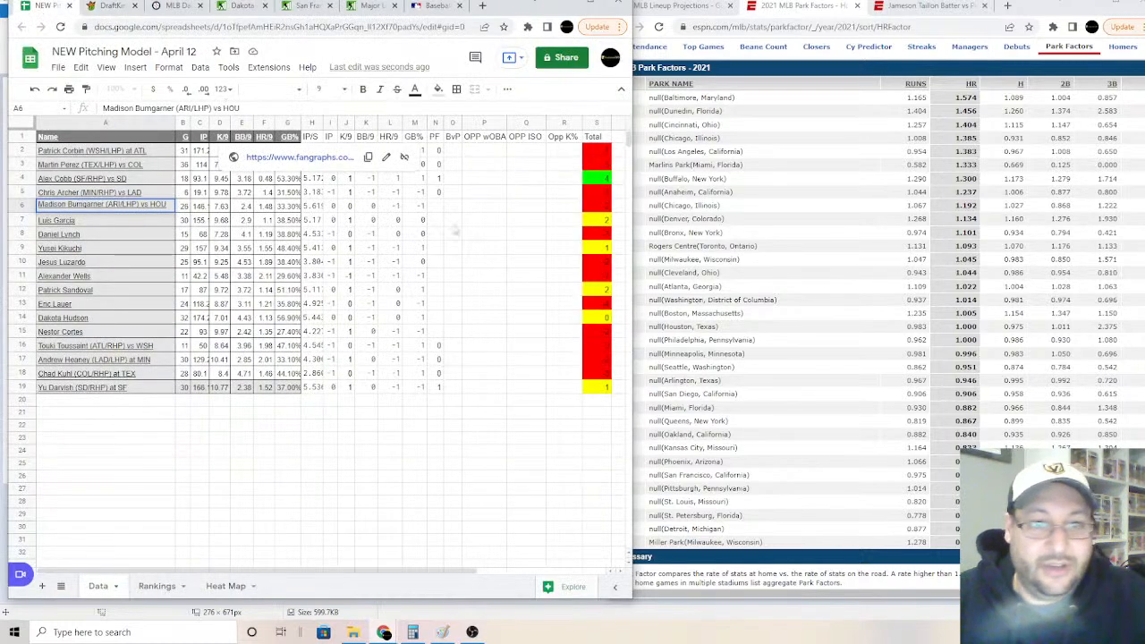
{"action": "key", "text": "Return"}
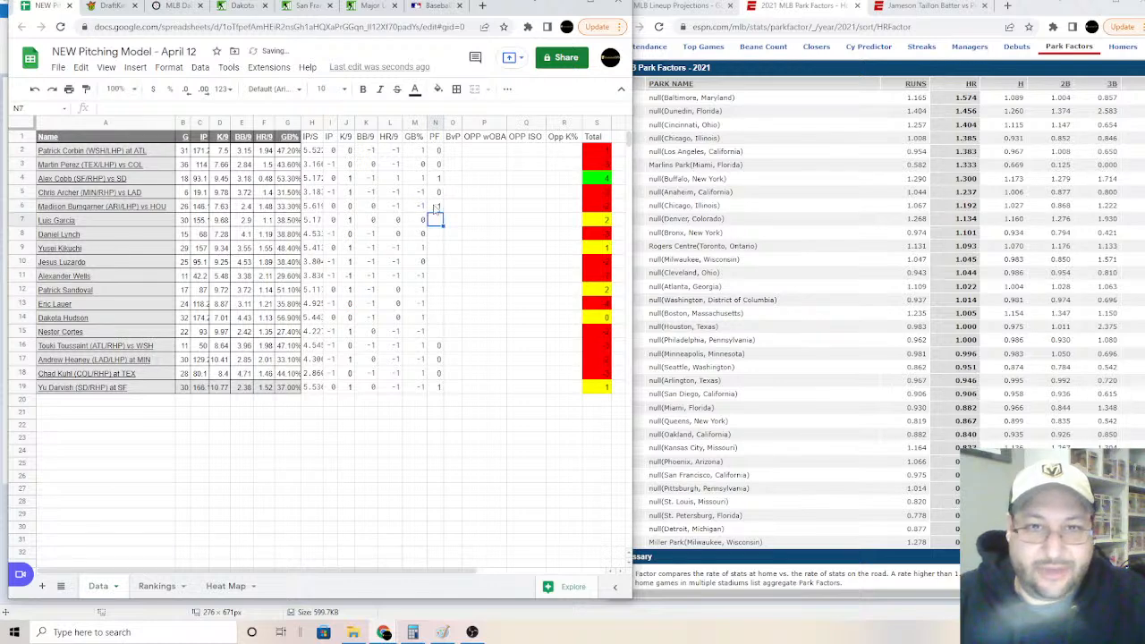
Step: Extend Luis Garcia's name in the Data sheet with "(HOU/RHP) at ARI" and set his PF to 1
{"action": "left_click", "coordinate": [126, 220]}
{"action": "type", "text": "(HOU"}
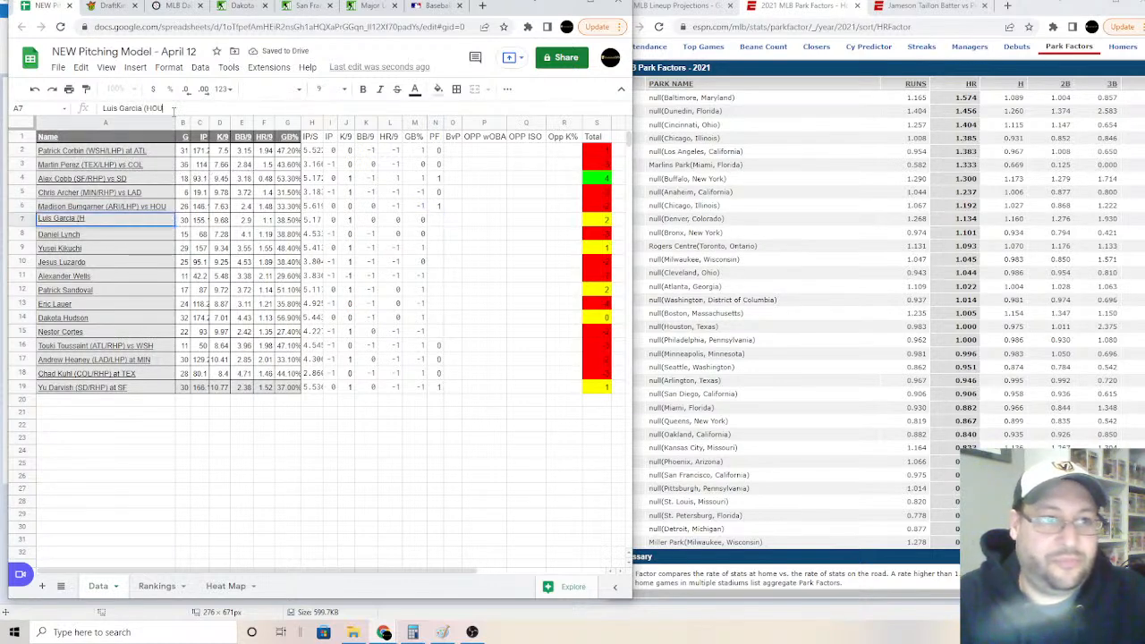
{"action": "type", "text": "/RHP) at H"}
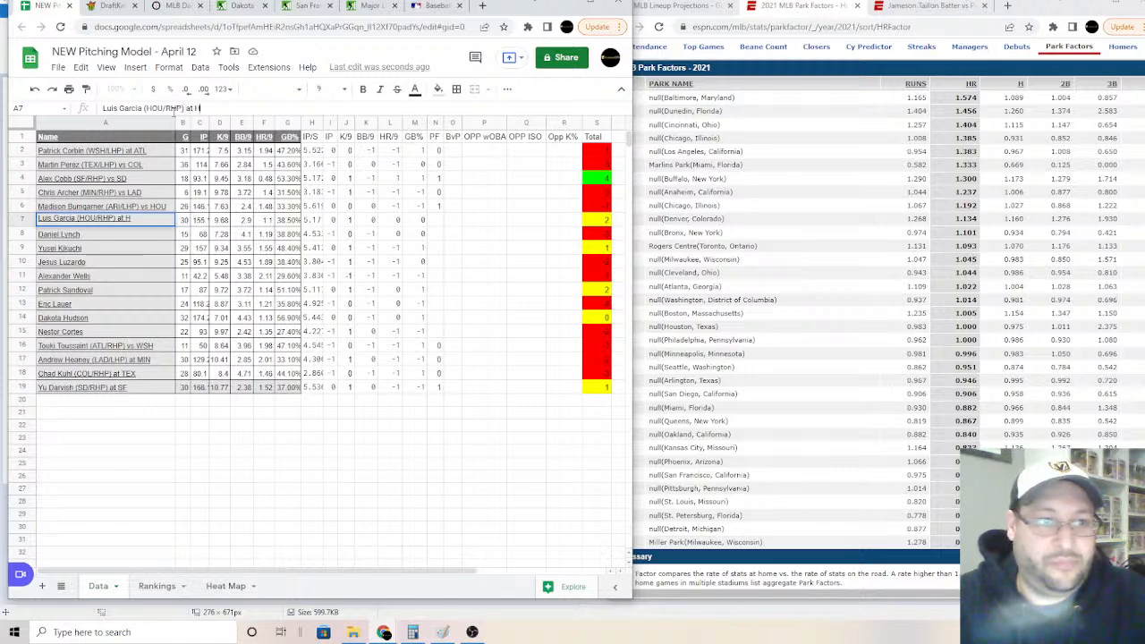
{"action": "key", "text": "BackSpace"}
{"action": "type", "text": "ARI"}
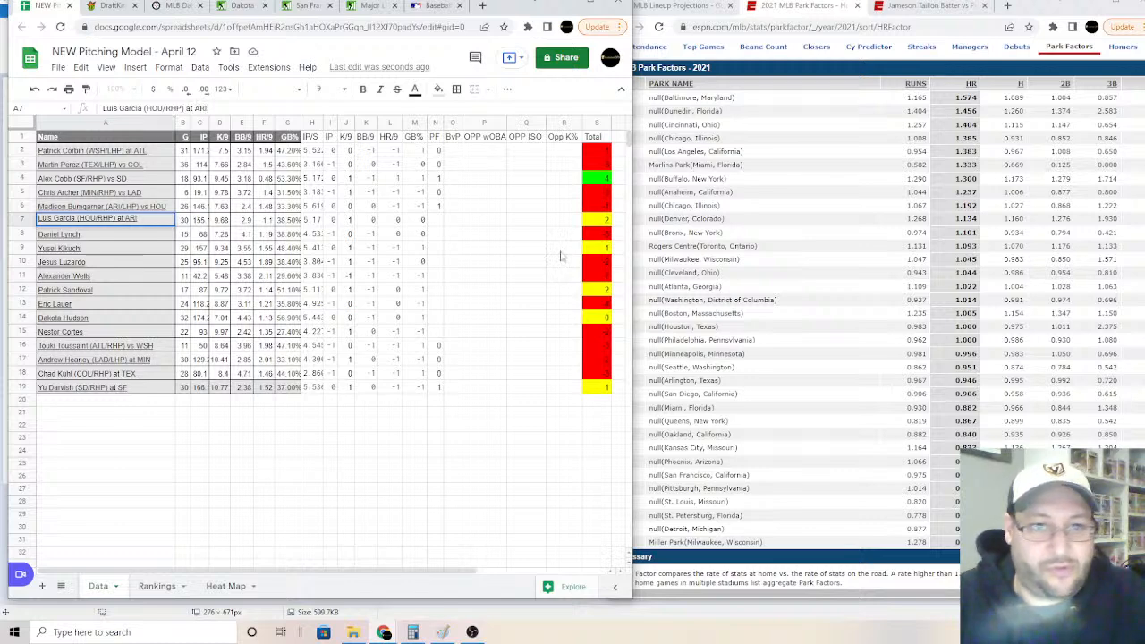
{"action": "left_click", "coordinate": [435, 220]}
{"action": "type", "text": "1"}
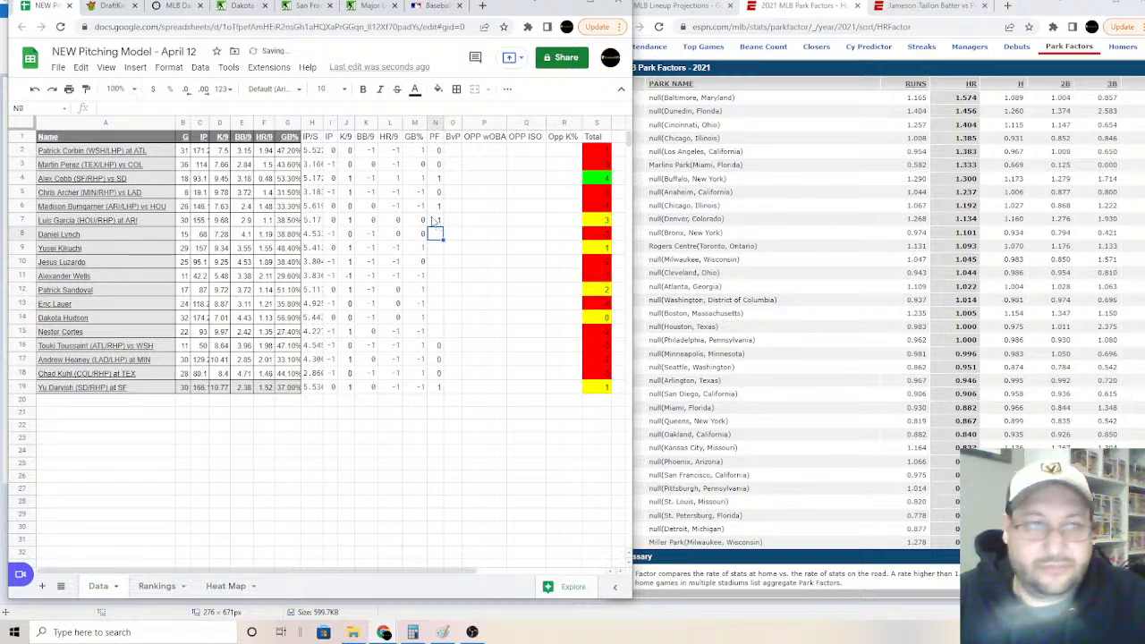
Step: Check Daniel Lynch's matchup on DraftKings, extend his name in the Data sheet with "(KC/LHP) at STL", and set his PF to 1
{"action": "left_click", "coordinate": [112, 5]}
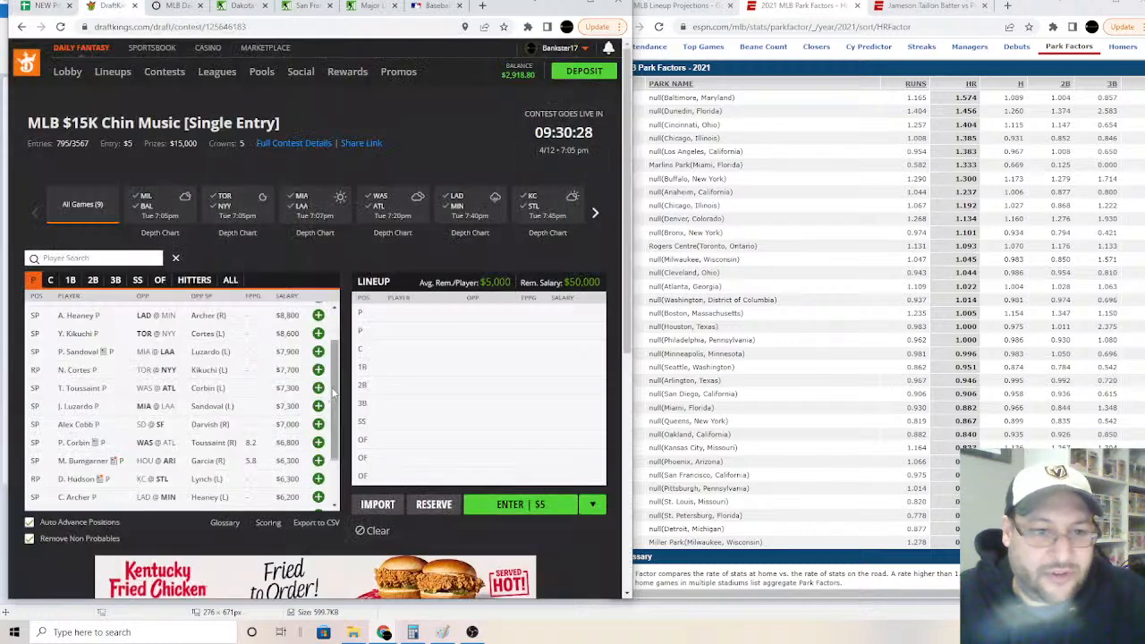
{"action": "scroll", "coordinate": [335, 389], "scroll_direction": "up", "scroll_amount": 1}
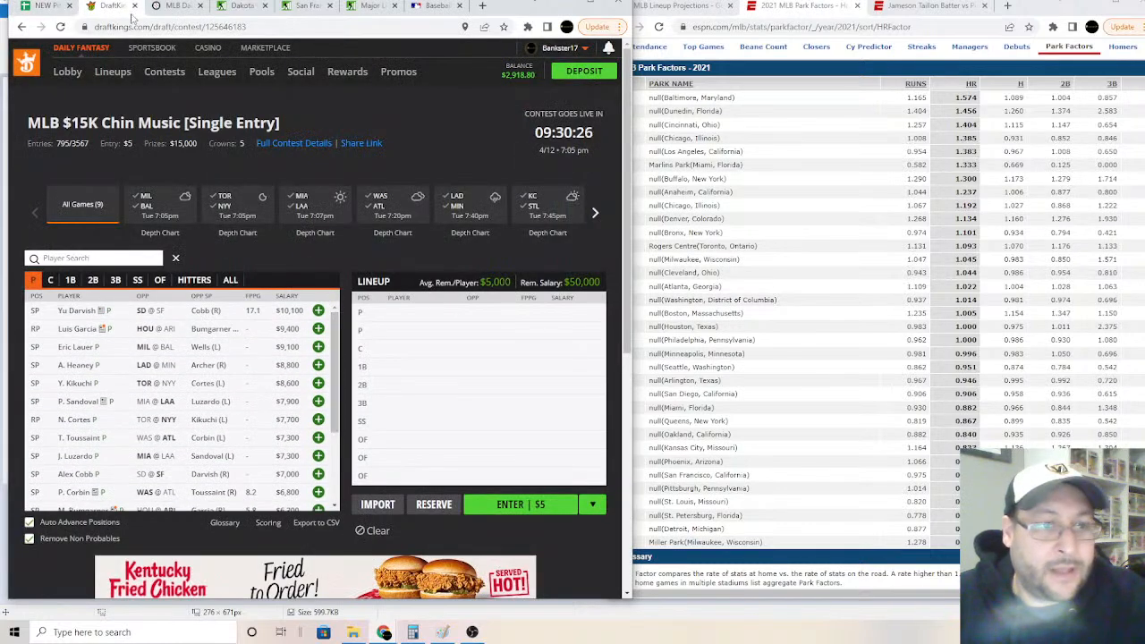
{"action": "left_click", "coordinate": [46, 6]}
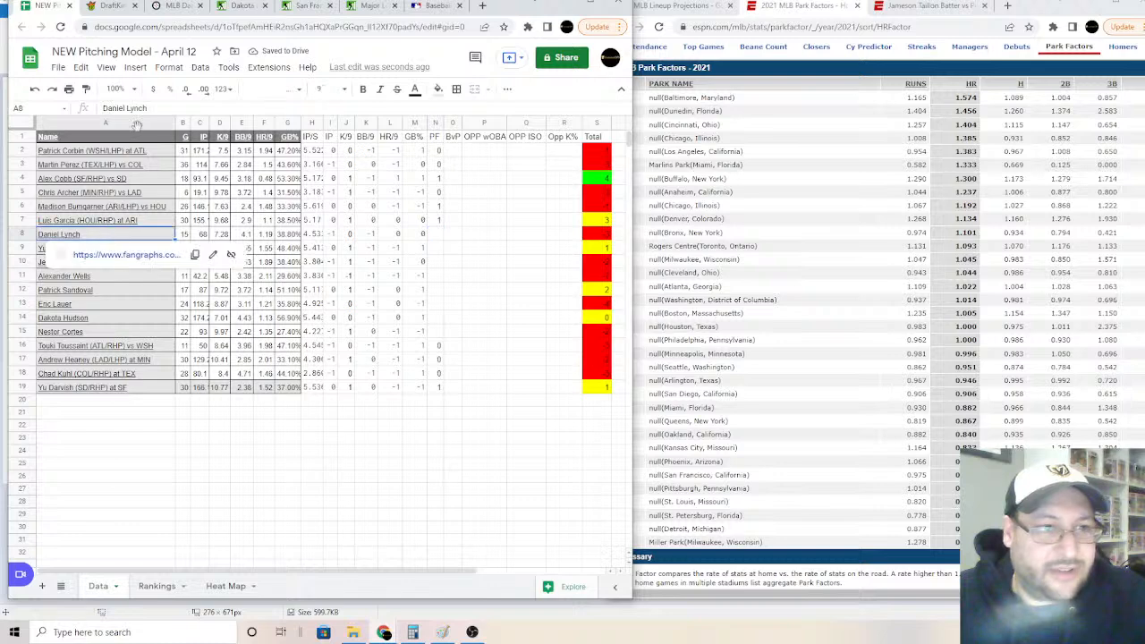
{"action": "left_click", "coordinate": [112, 6]}
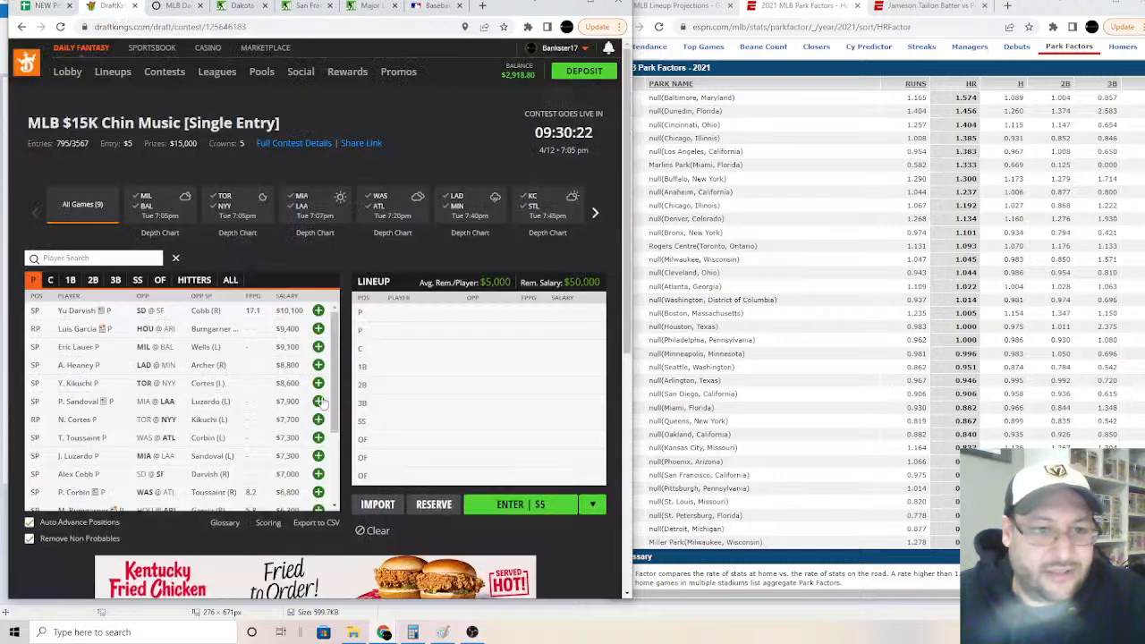
{"action": "scroll", "coordinate": [336, 411], "scroll_direction": "down", "scroll_amount": 2}
{"action": "scroll", "coordinate": [337, 411], "scroll_direction": "down", "scroll_amount": 3}
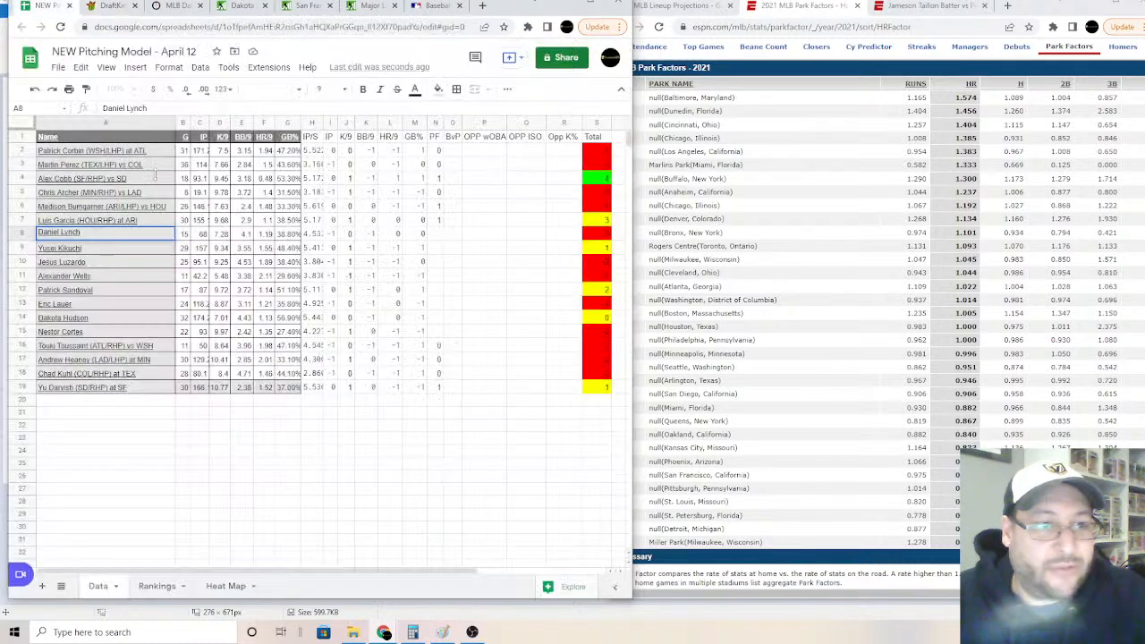
{"action": "left_click", "coordinate": [47, 5]}
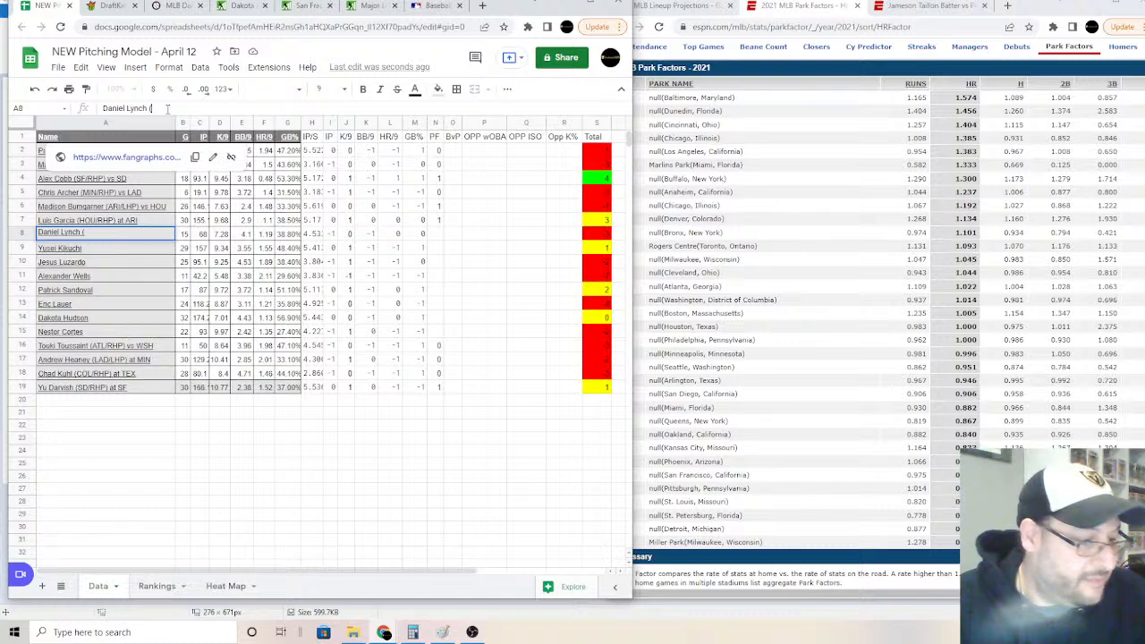
{"action": "type", "text": "KC"}
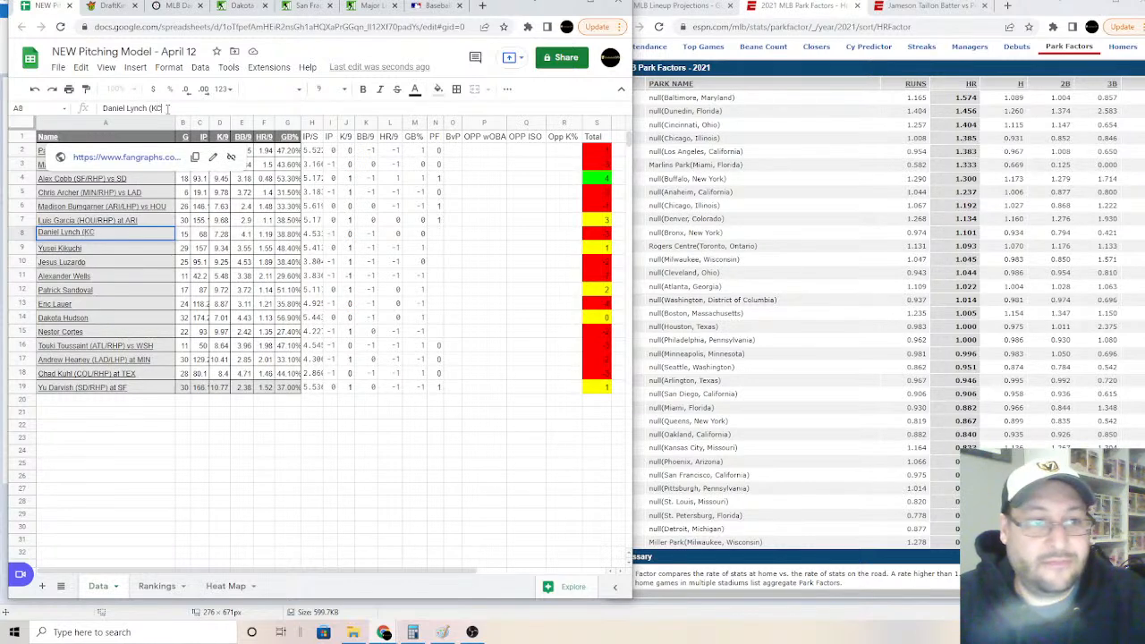
{"action": "type", "text": "/LHP) at STL"}
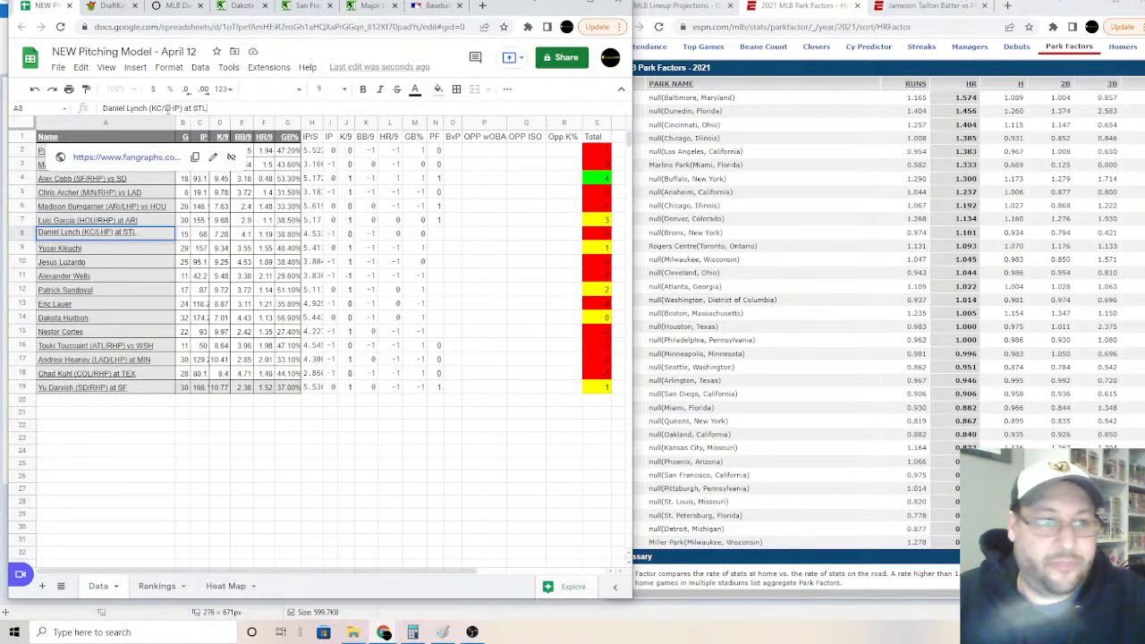
{"action": "left_click", "coordinate": [437, 233]}
{"action": "type", "text": "1"}
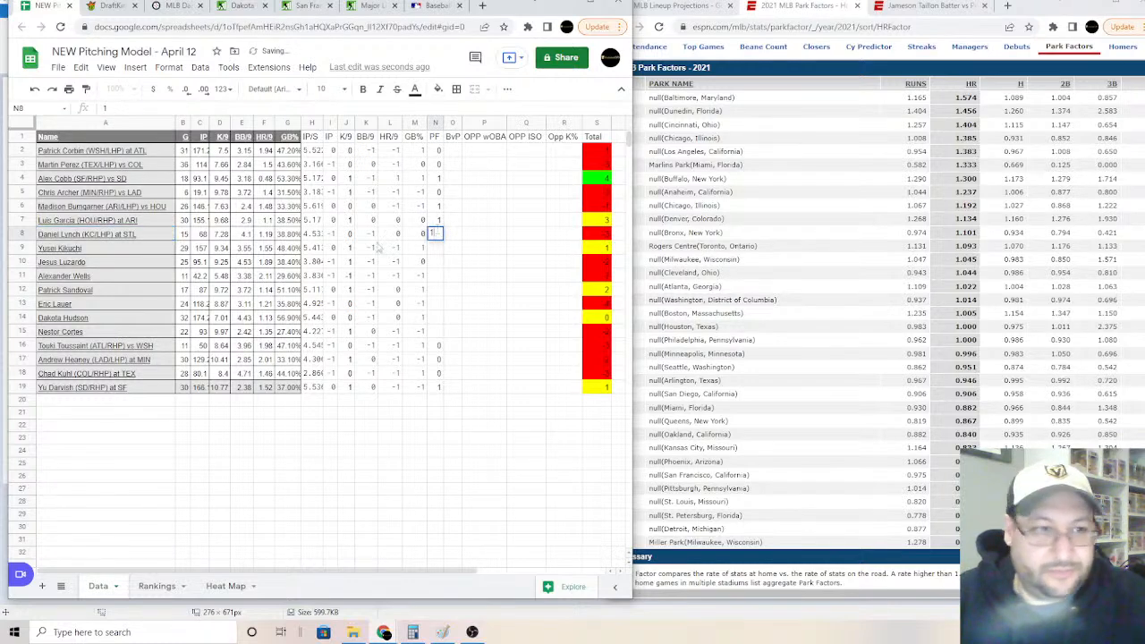
{"action": "left_click", "coordinate": [154, 490]}
Step: Extend Dakota Hudson's name in the Data sheet with "(STL/RHP) vs KC" and set his PF to 1
{"action": "left_click", "coordinate": [125, 319]}
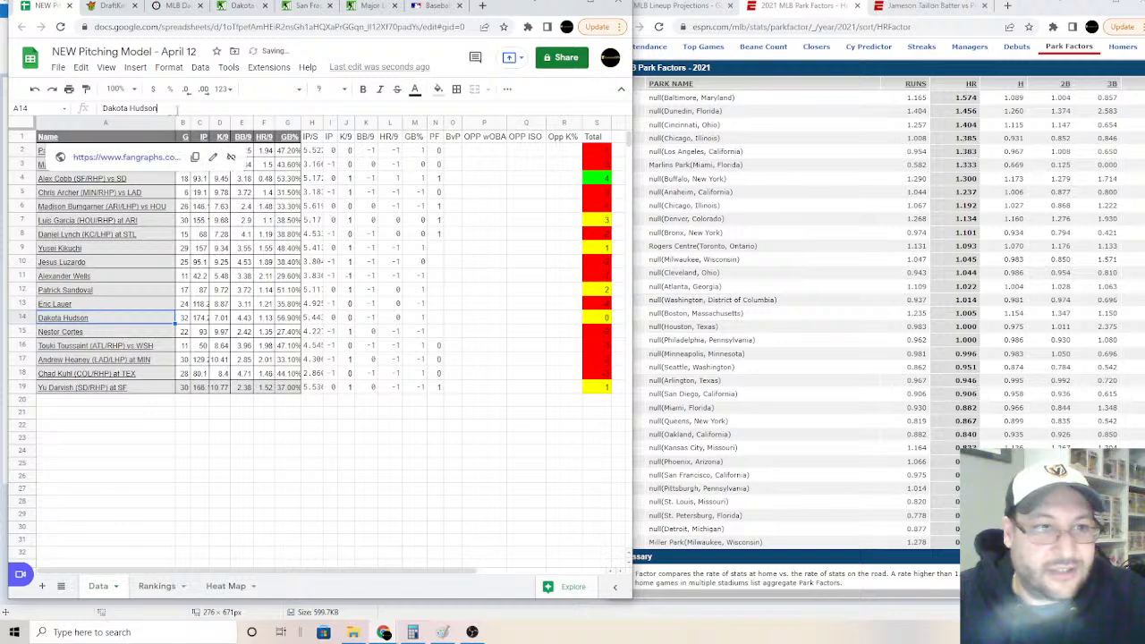
{"action": "left_click", "coordinate": [176, 109]}
{"action": "type", "text": "(STL"}
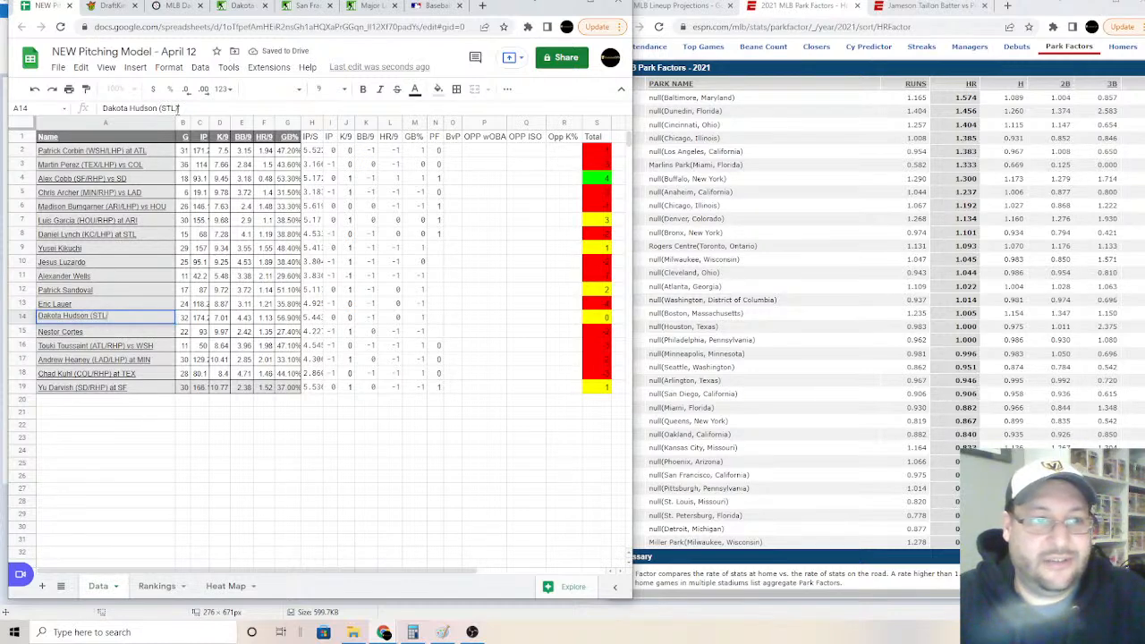
{"action": "type", "text": "/RHP) vs KC"}
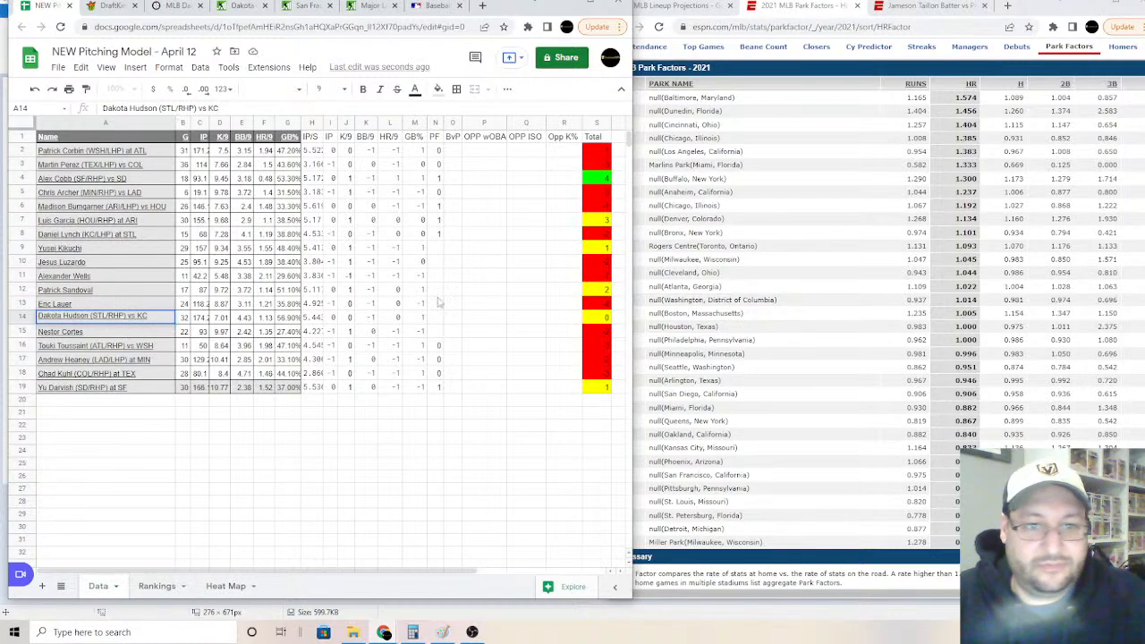
{"action": "left_click", "coordinate": [436, 318]}
{"action": "key", "text": "Up"}
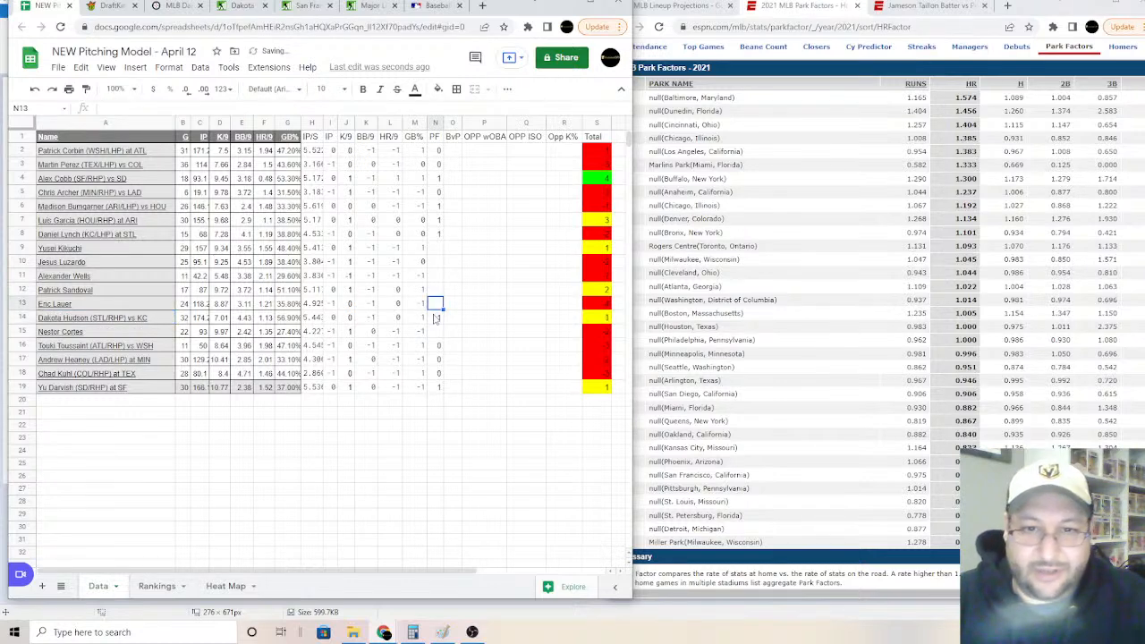
Step: Check Yusei Kikuchi's matchup on DraftKings, extend his name in the Data sheet with "(TOR/LHP) at NYY", and set his PF to 0
{"action": "left_click", "coordinate": [105, 252]}
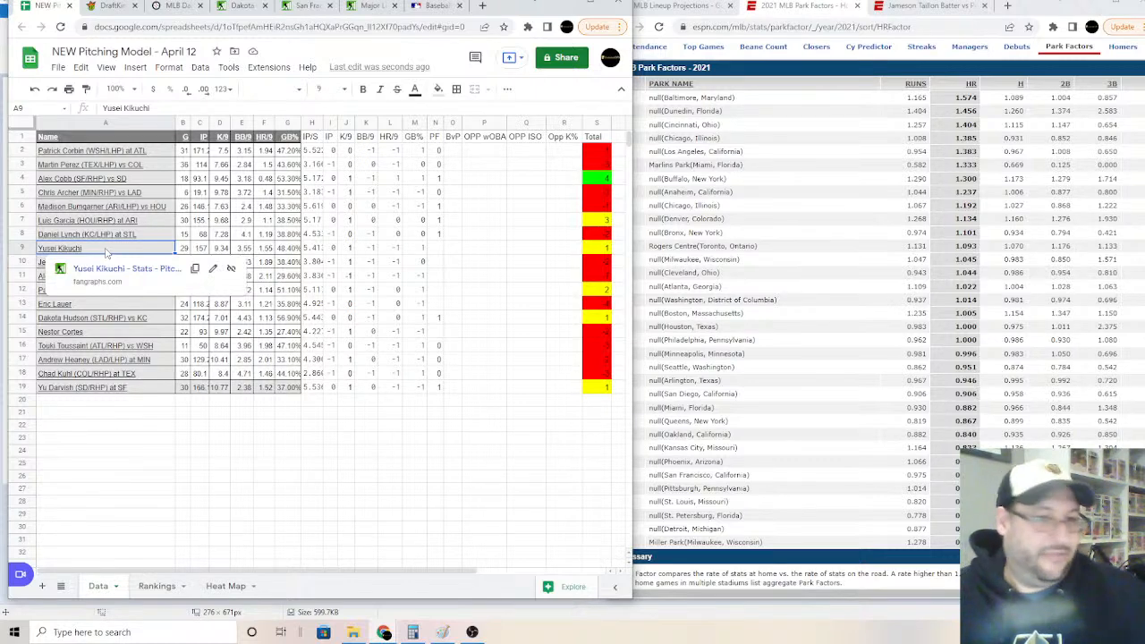
{"action": "left_click", "coordinate": [107, 6]}
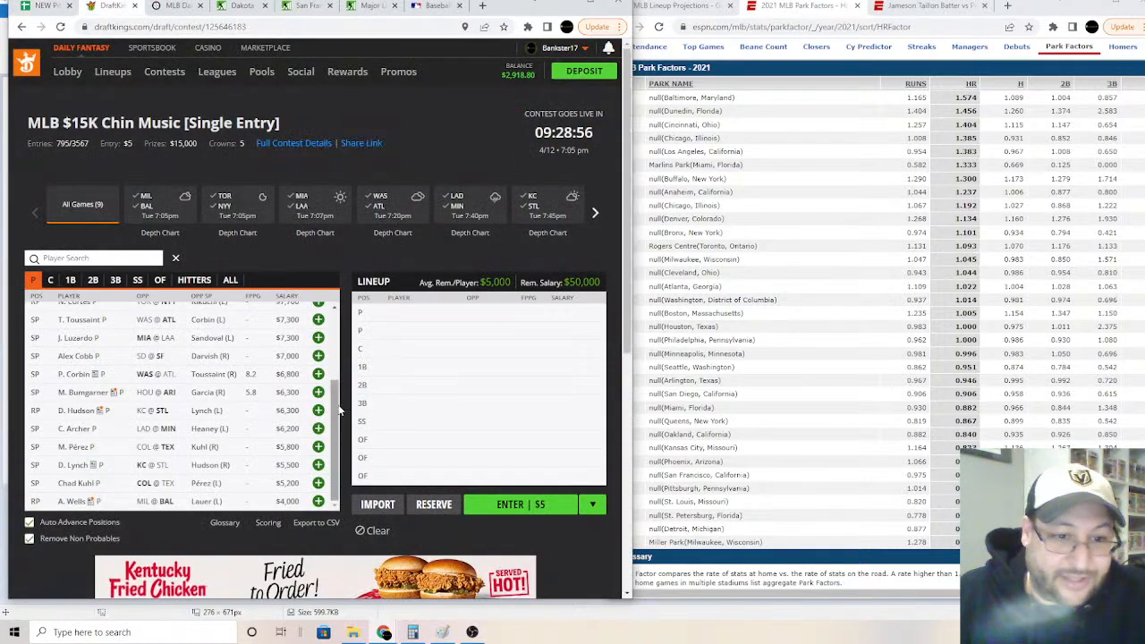
{"action": "scroll", "coordinate": [340, 410], "scroll_direction": "up", "scroll_amount": 3}
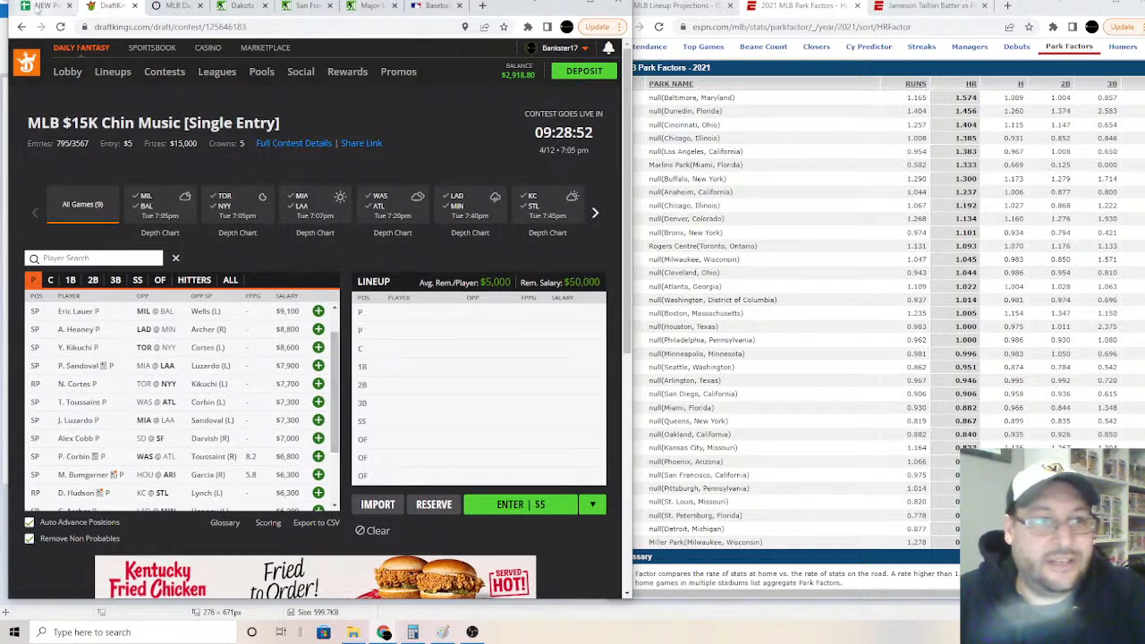
{"action": "left_click", "coordinate": [39, 7]}
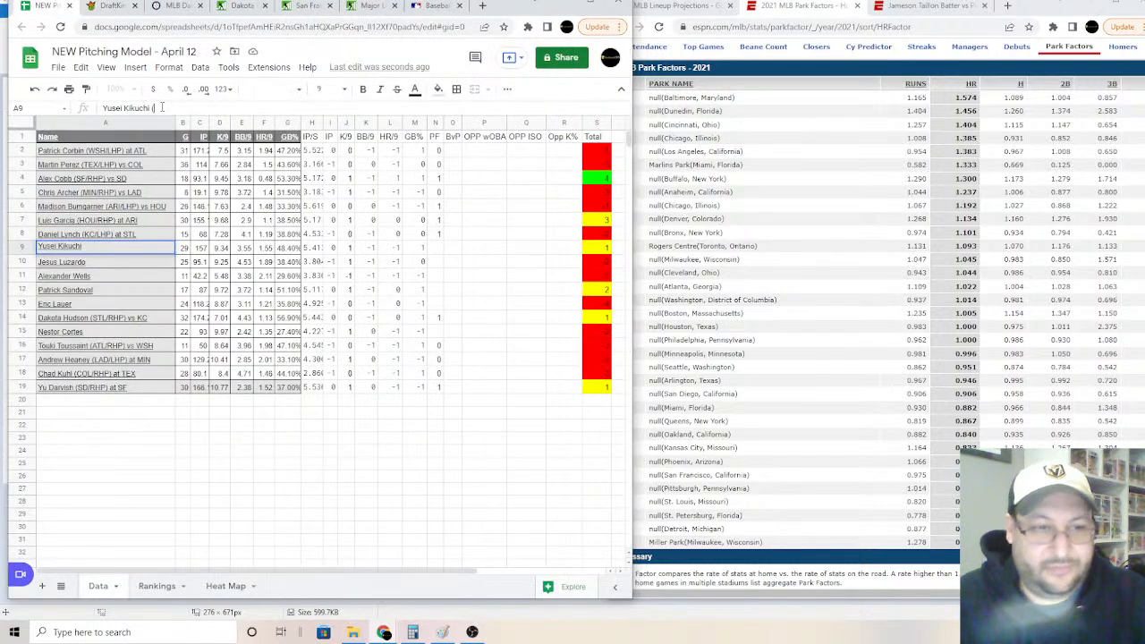
{"action": "type", "text": "TOR/LHP)"}
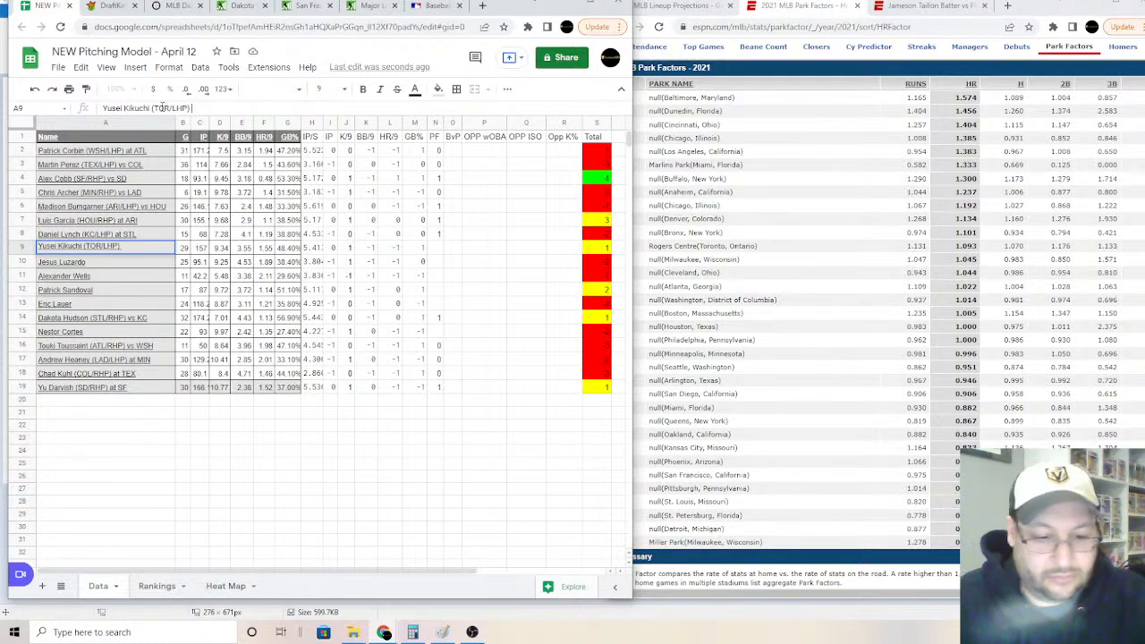
{"action": "type", "text": "NYY"}
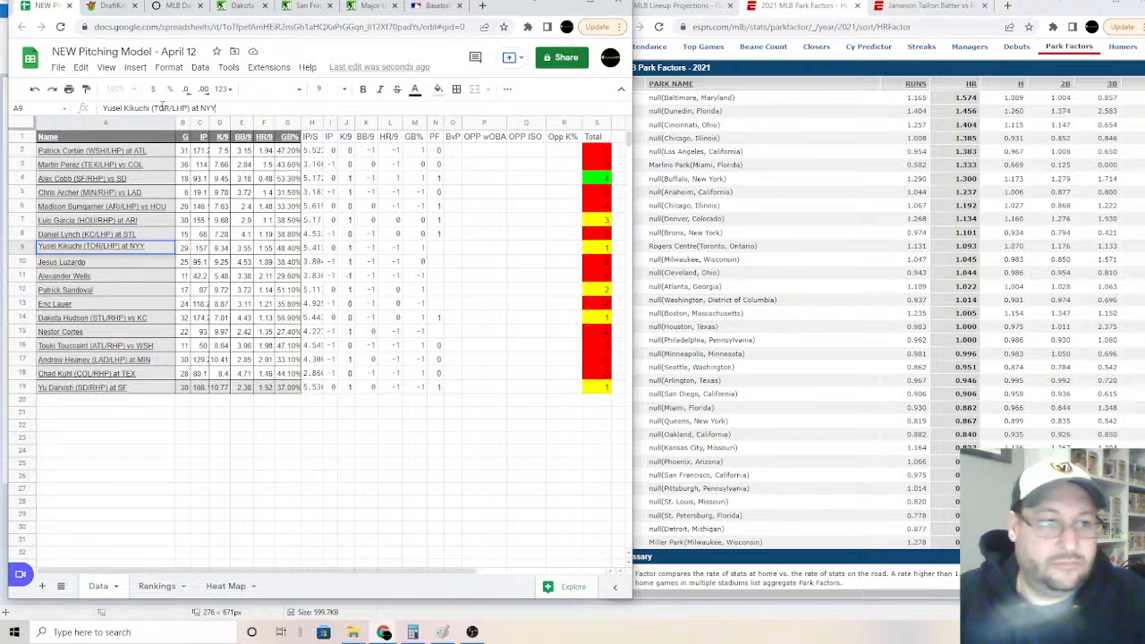
{"action": "left_click", "coordinate": [434, 252]}
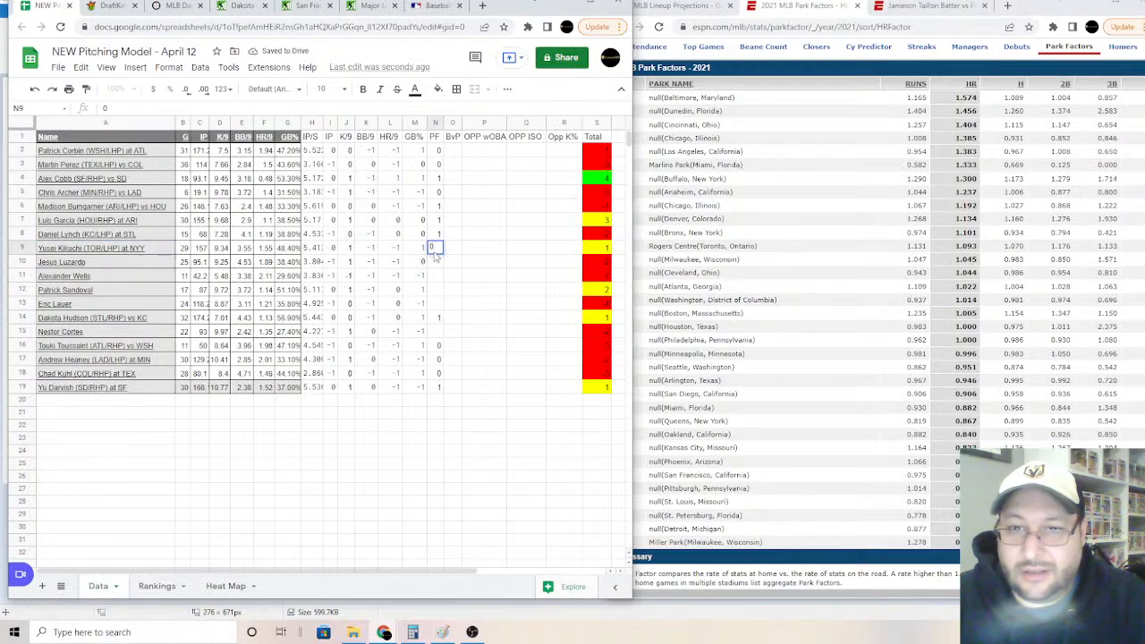
{"action": "key", "text": "Return"}
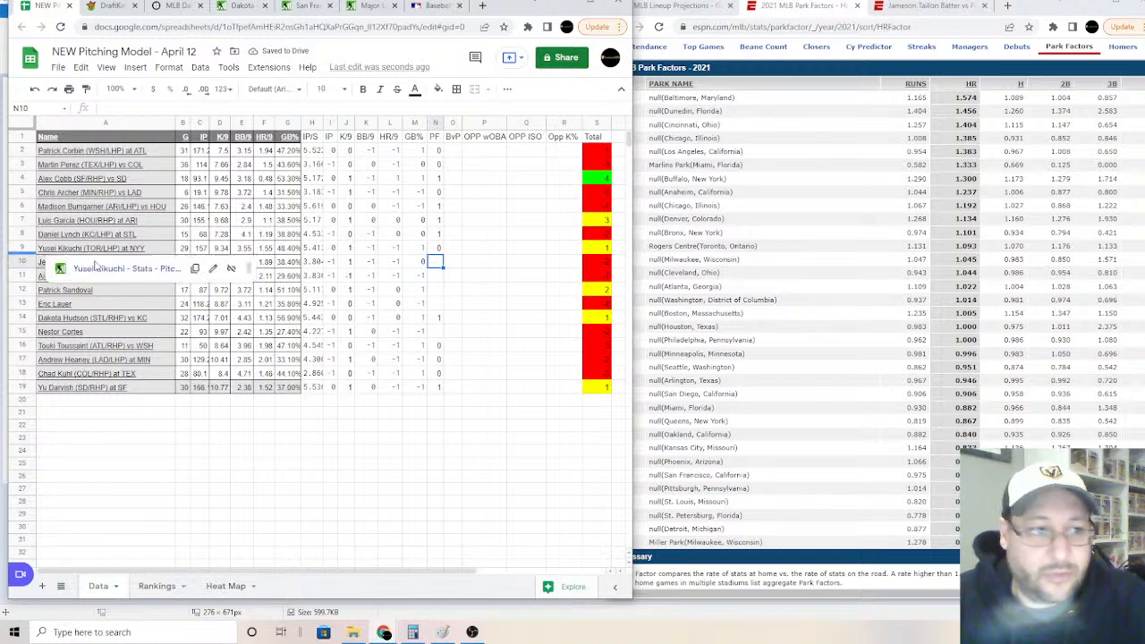
{"action": "left_click", "coordinate": [170, 465]}
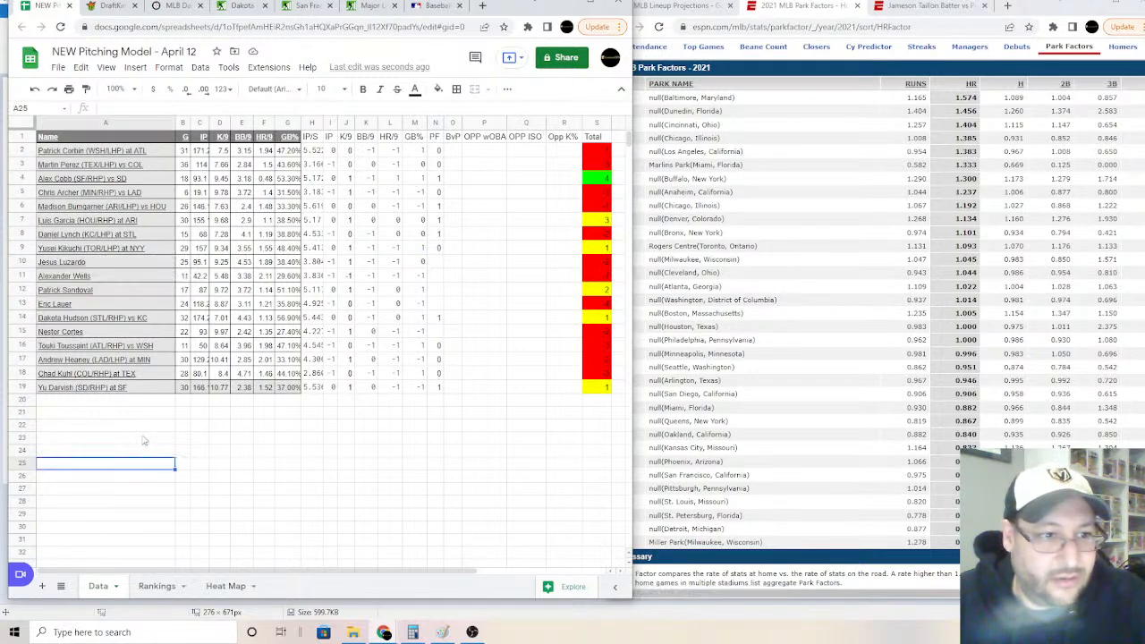
Step: Check Nestor Cortes's matchup on DraftKings, extend his name in the Data sheet with "(NYY/LHP) vs TOR", and set his PF to 0
{"action": "left_click", "coordinate": [131, 333]}
{"action": "left_click", "coordinate": [112, 7]}
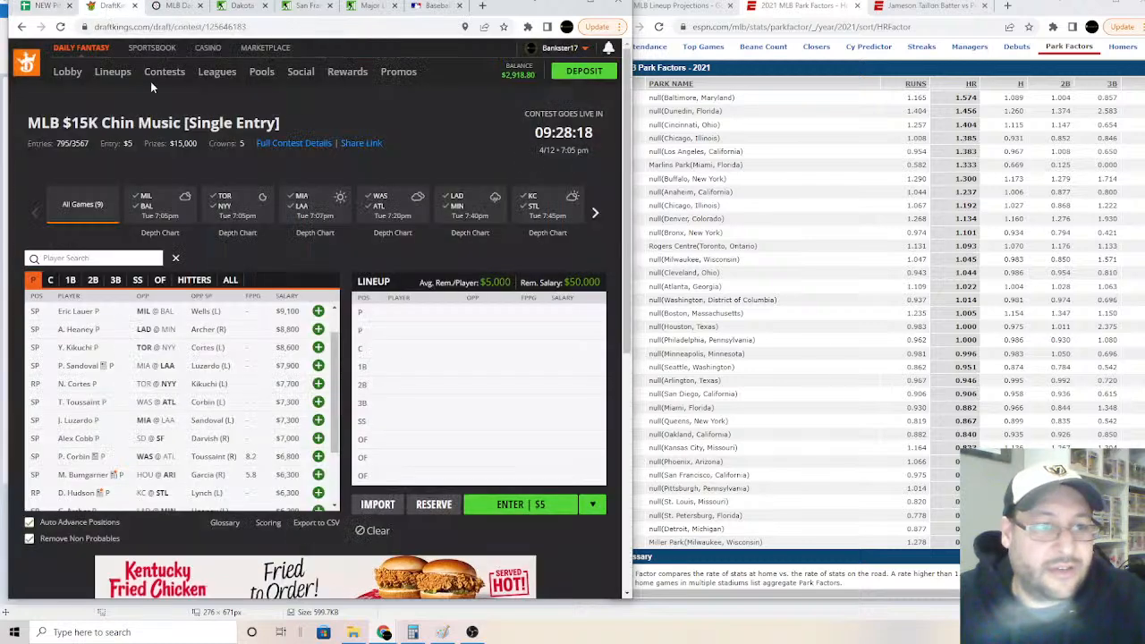
{"action": "left_click", "coordinate": [43, 6]}
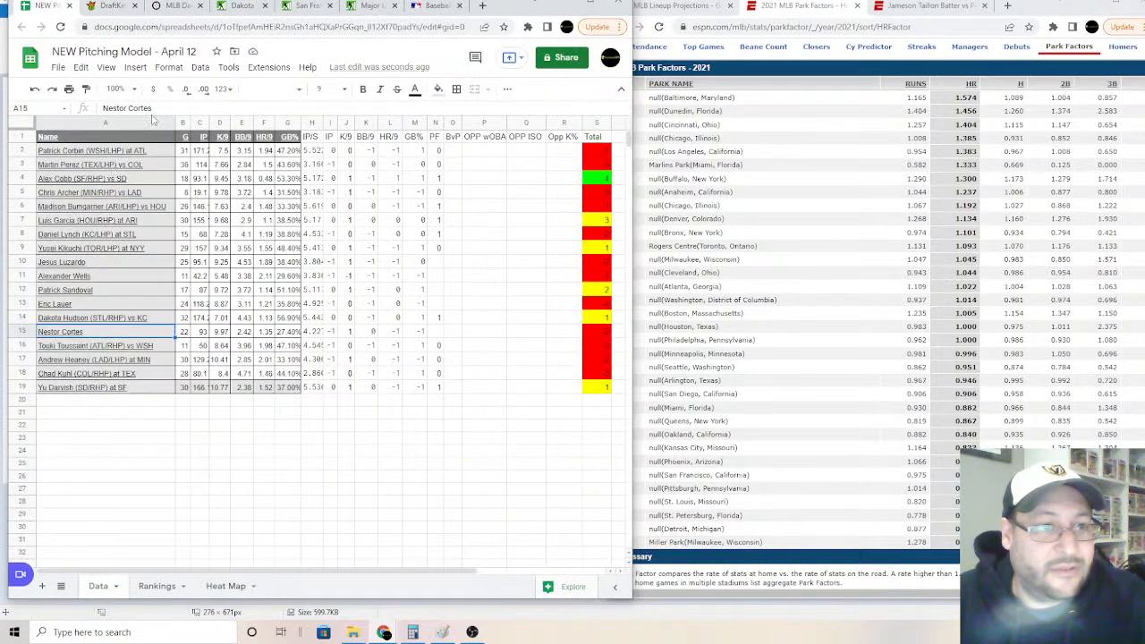
{"action": "left_click", "coordinate": [154, 108]}
{"action": "type", "text": "(NYY"}
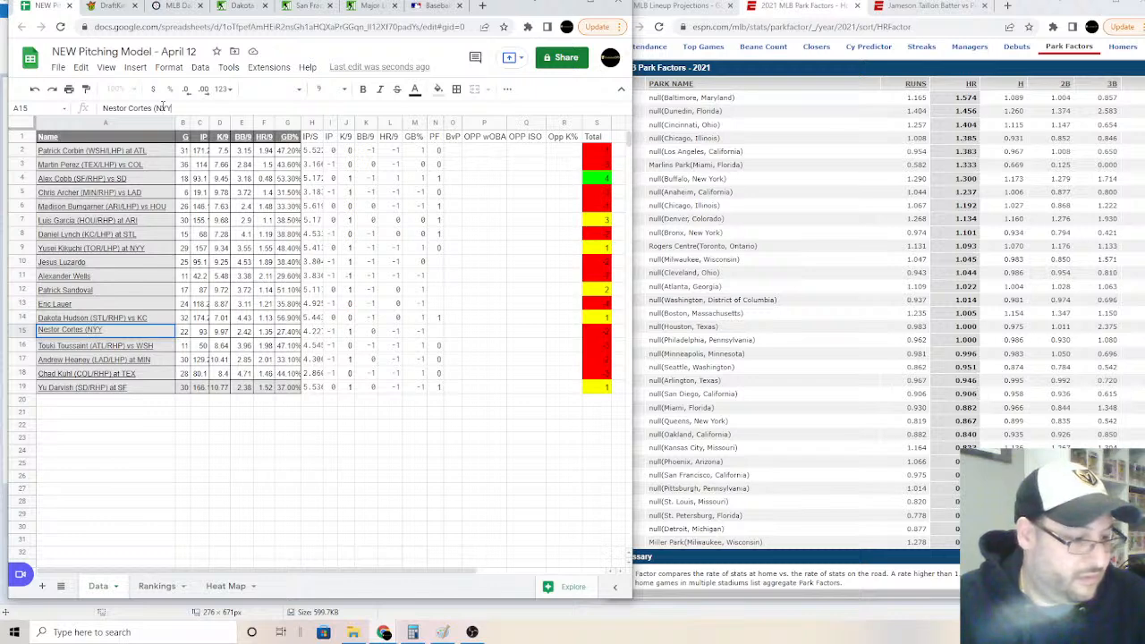
{"action": "type", "text": "/LHP) v"}
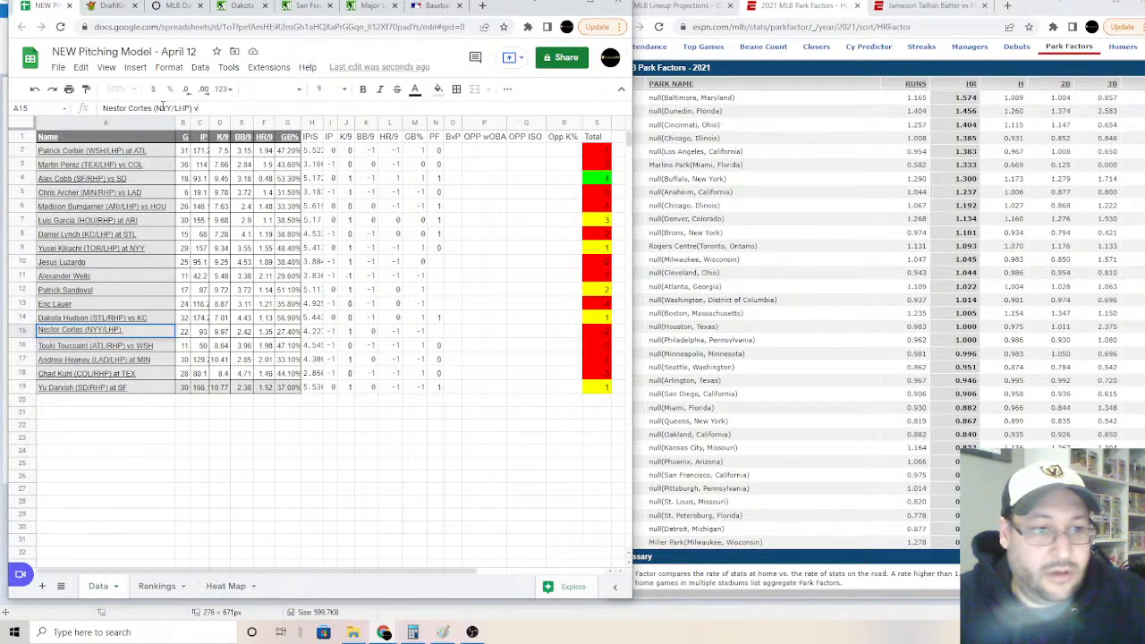
{"action": "type", "text": "s TOR"}
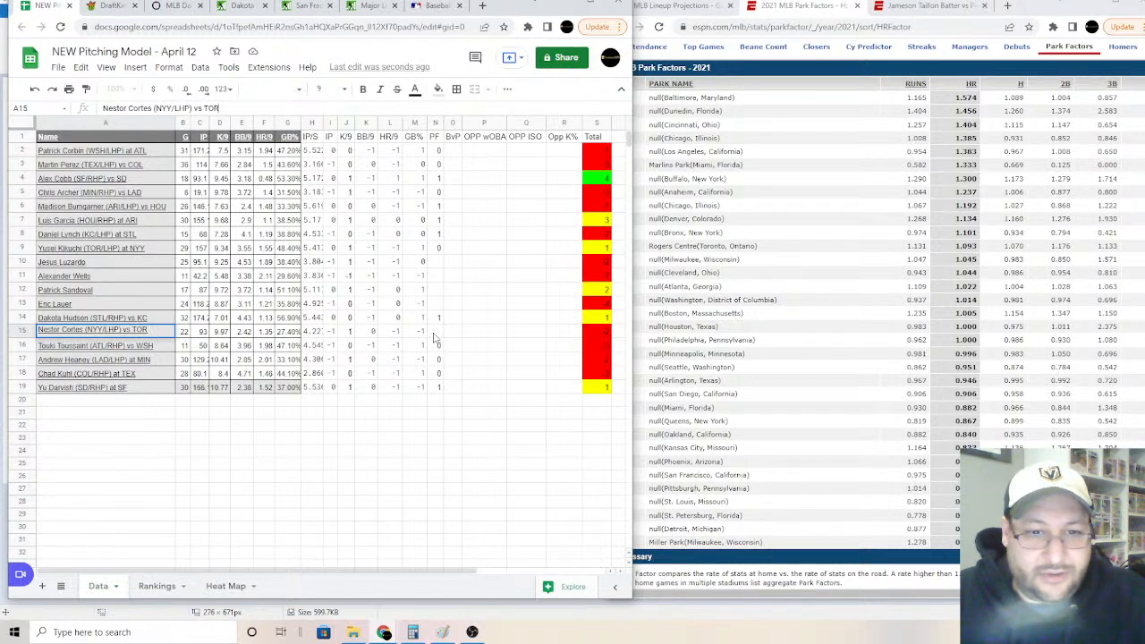
{"action": "left_click", "coordinate": [434, 339]}
{"action": "left_click", "coordinate": [436, 318]}
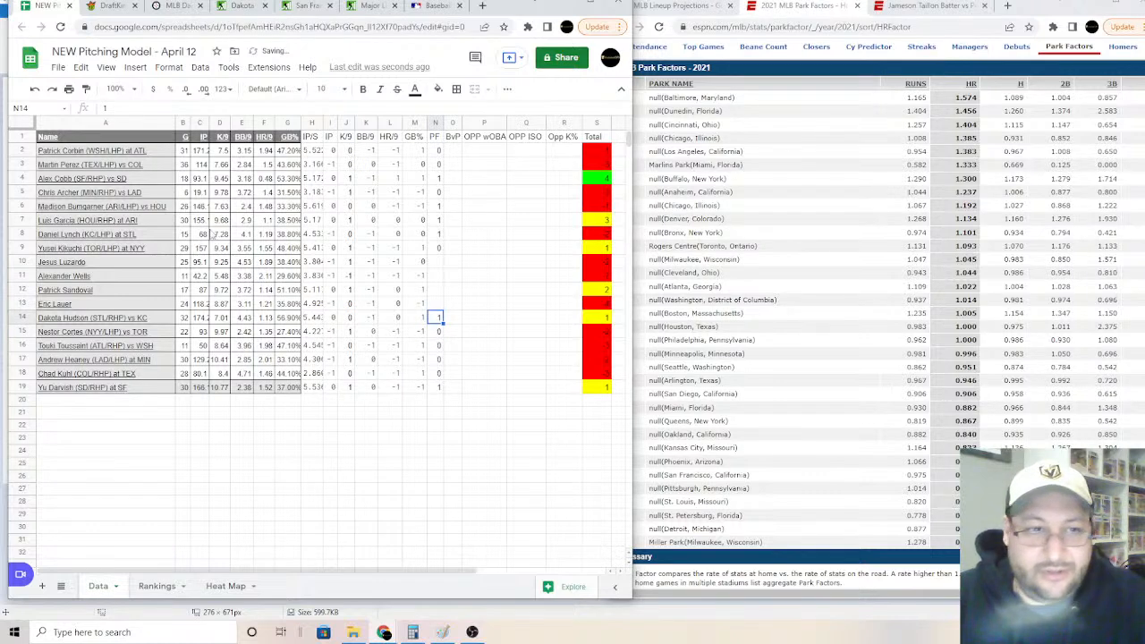
Step: Check Jesus Luzardo's matchup on DraftKings, extend his name in the Data sheet with "(MIA/LHP) at LAA", and set his PF to -1
{"action": "left_click", "coordinate": [113, 265]}
{"action": "left_click", "coordinate": [92, 7]}
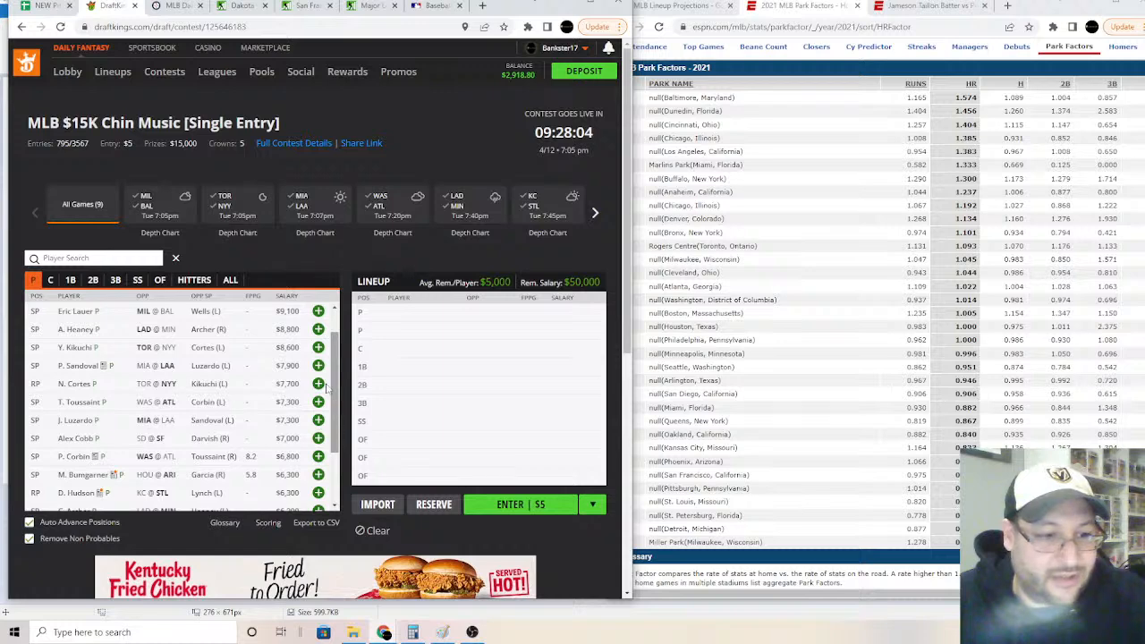
{"action": "left_click", "coordinate": [40, 6]}
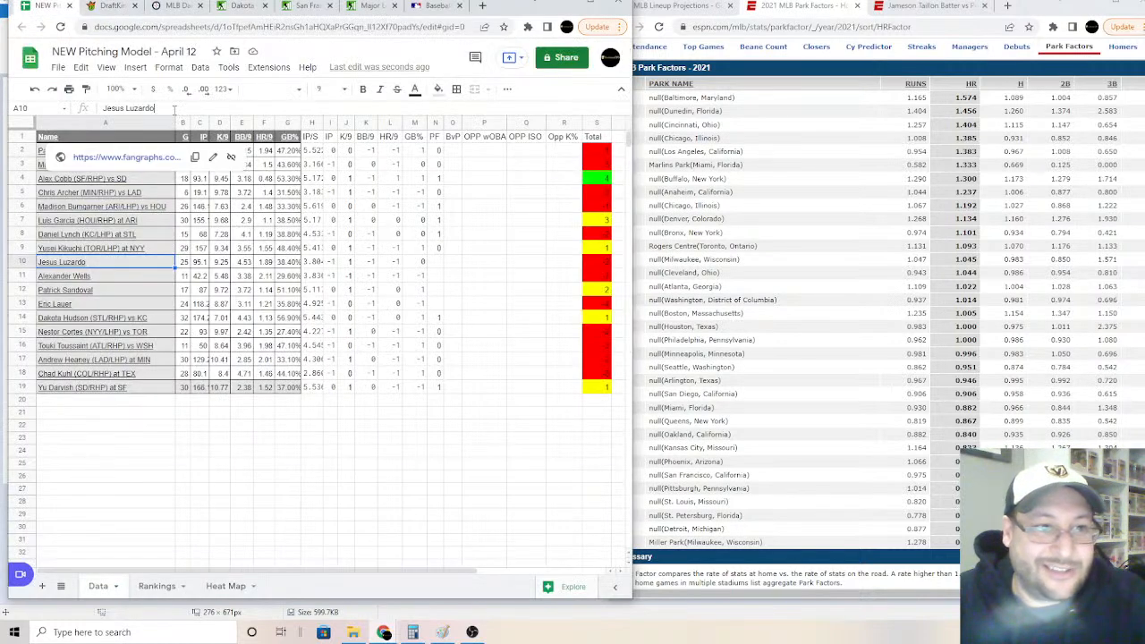
{"action": "left_click", "coordinate": [175, 108]}
{"action": "type", "text": "("}
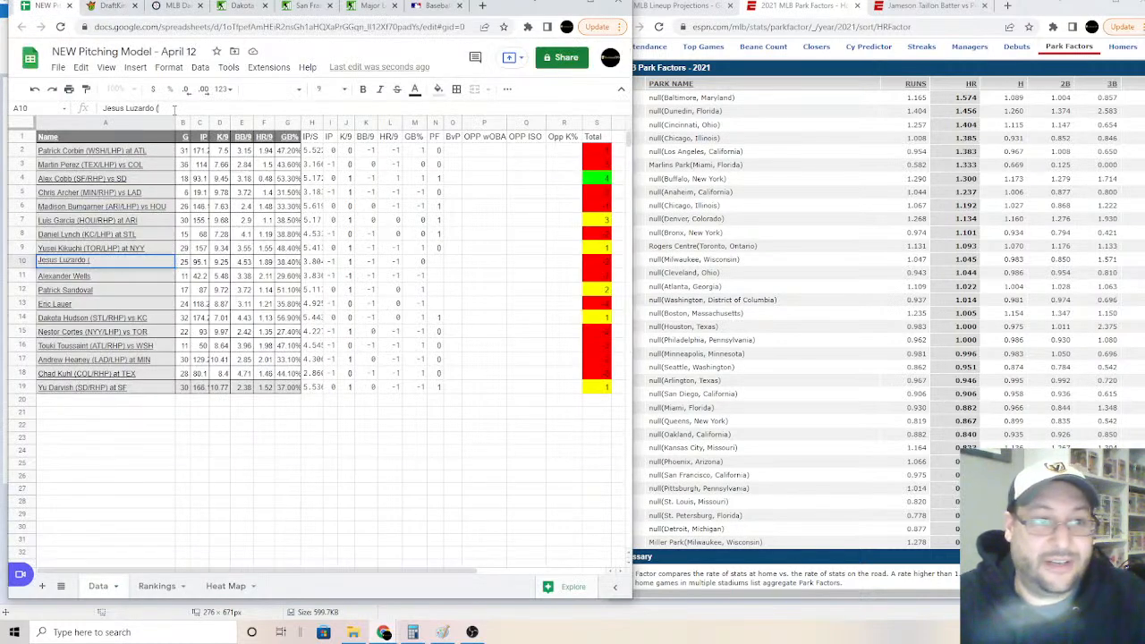
{"action": "type", "text": "MIA/LHP) at L"}
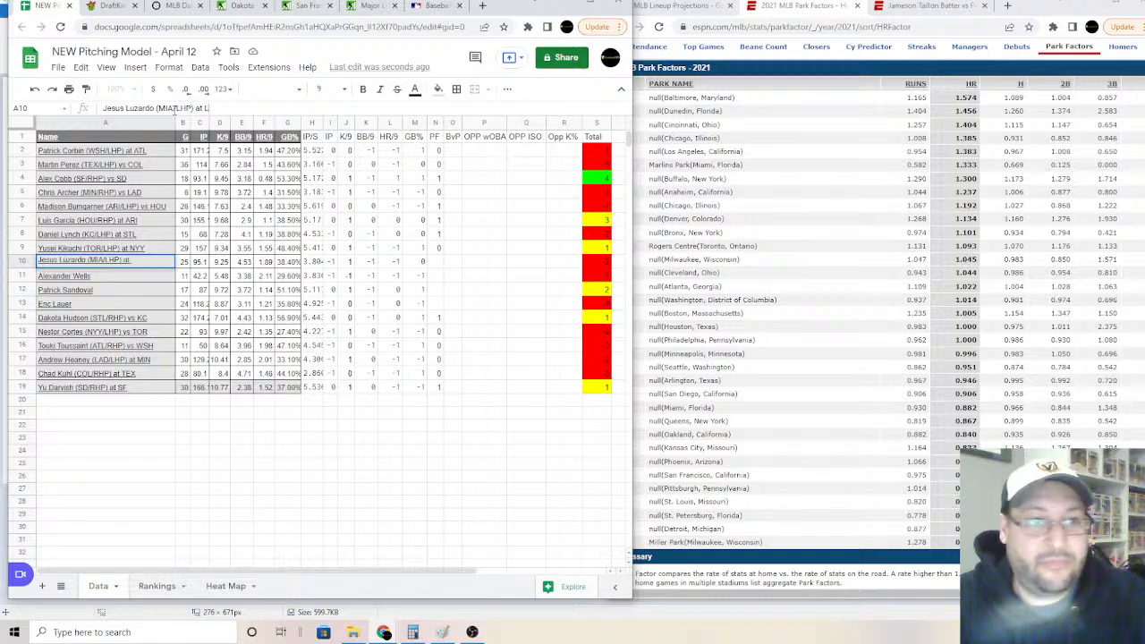
{"action": "type", "text": "AA"}
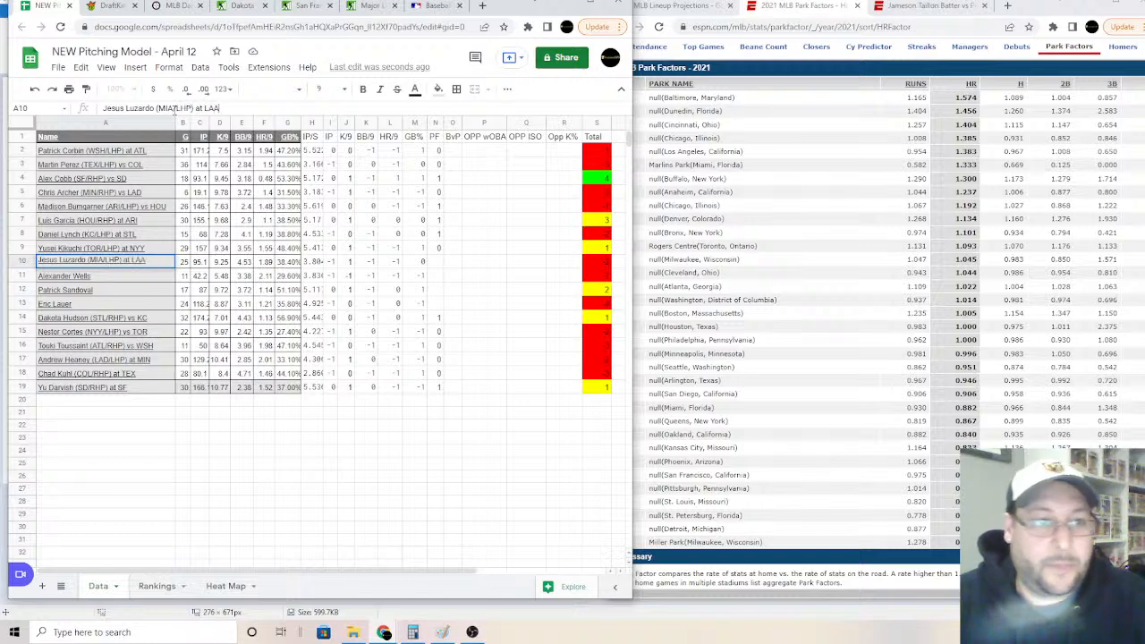
{"action": "left_click", "coordinate": [435, 262]}
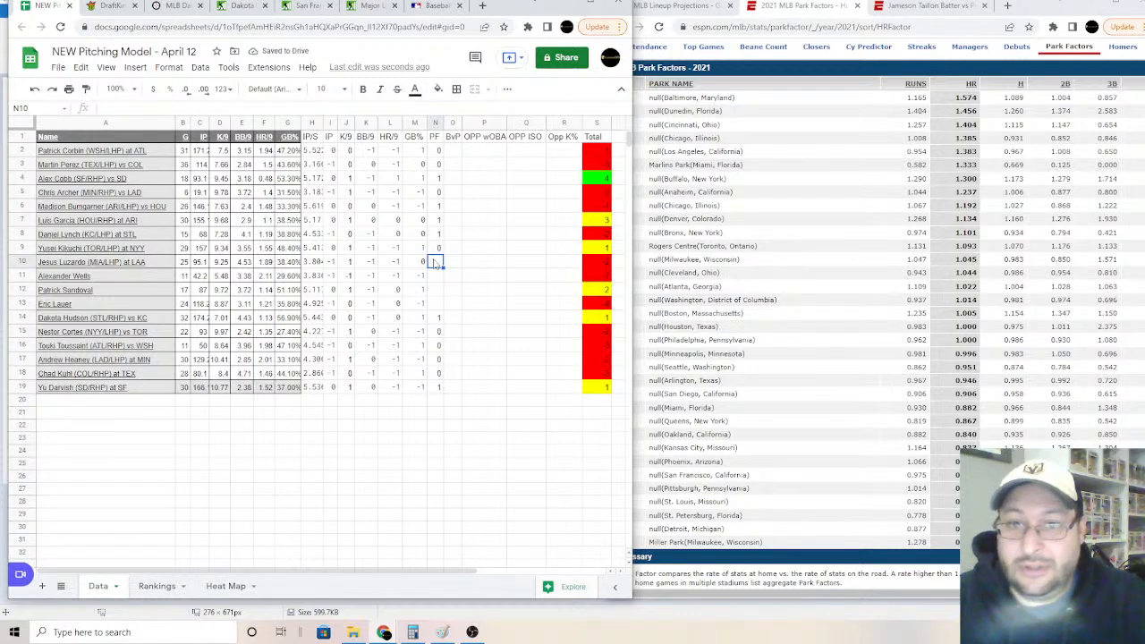
{"action": "type", "text": "-"}
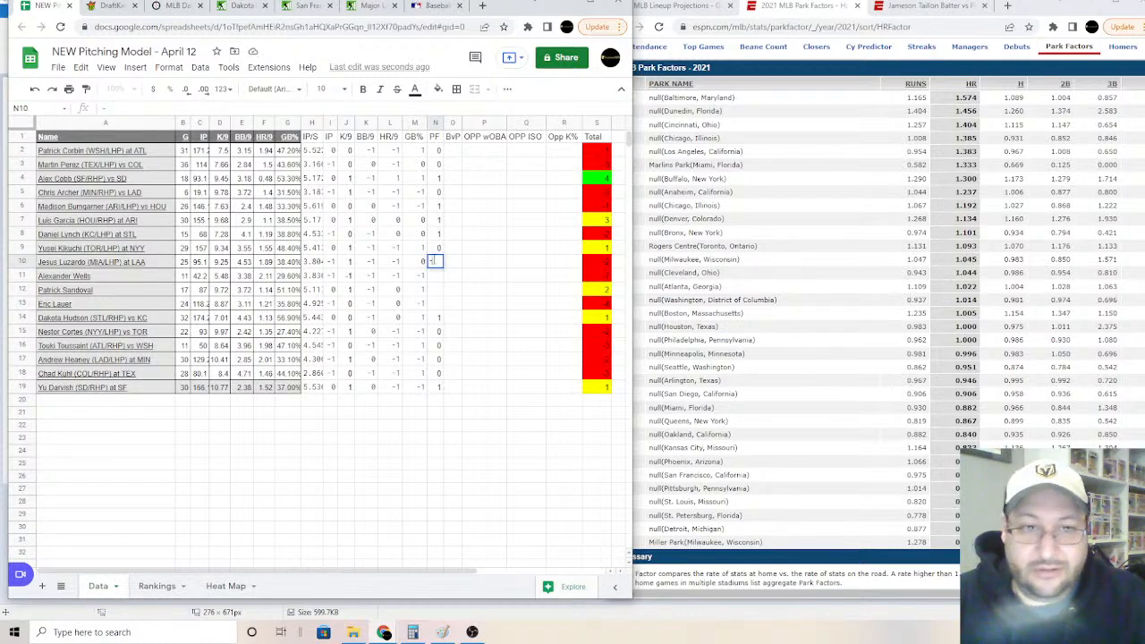
{"action": "type", "text": "1"}
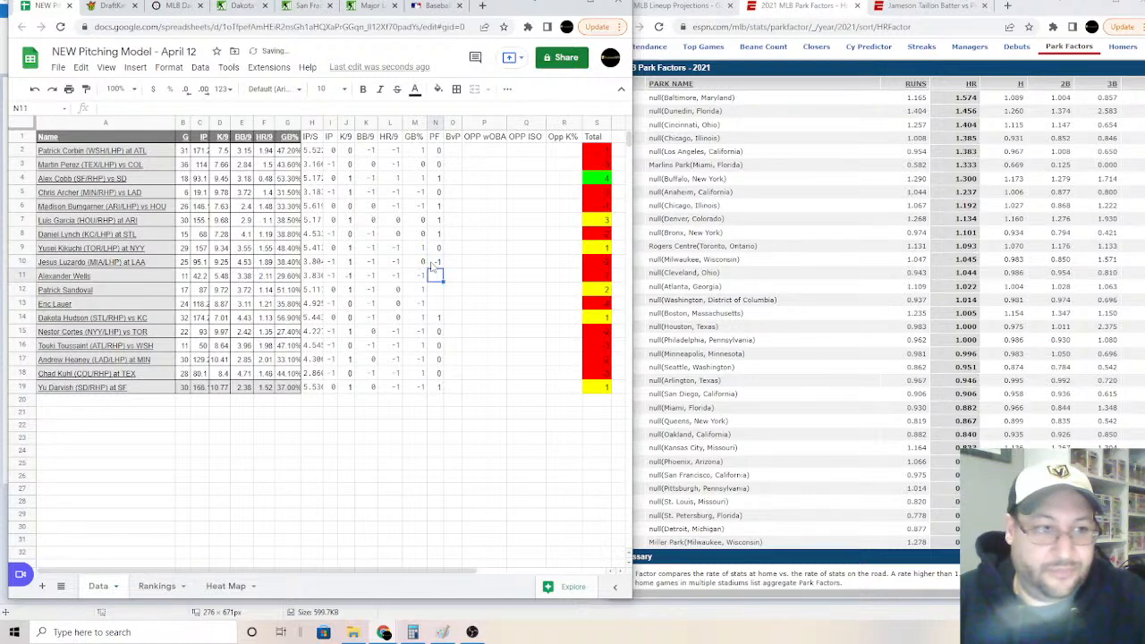
Step: Extend Patrick Sandoval's name in the Data sheet with "(LAA/LHP) vs MIA" and set his PF to -1
{"action": "left_click", "coordinate": [136, 291]}
{"action": "left_click", "coordinate": [188, 107]}
{"action": "type", "text": "(L"}
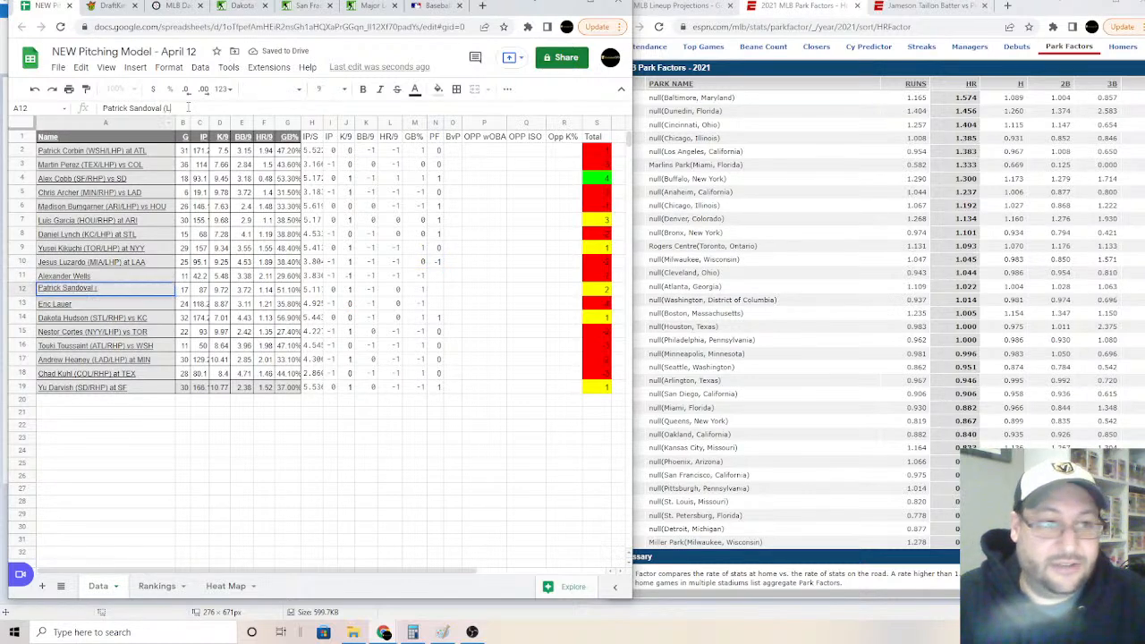
{"action": "type", "text": "AA/LHP) vs "}
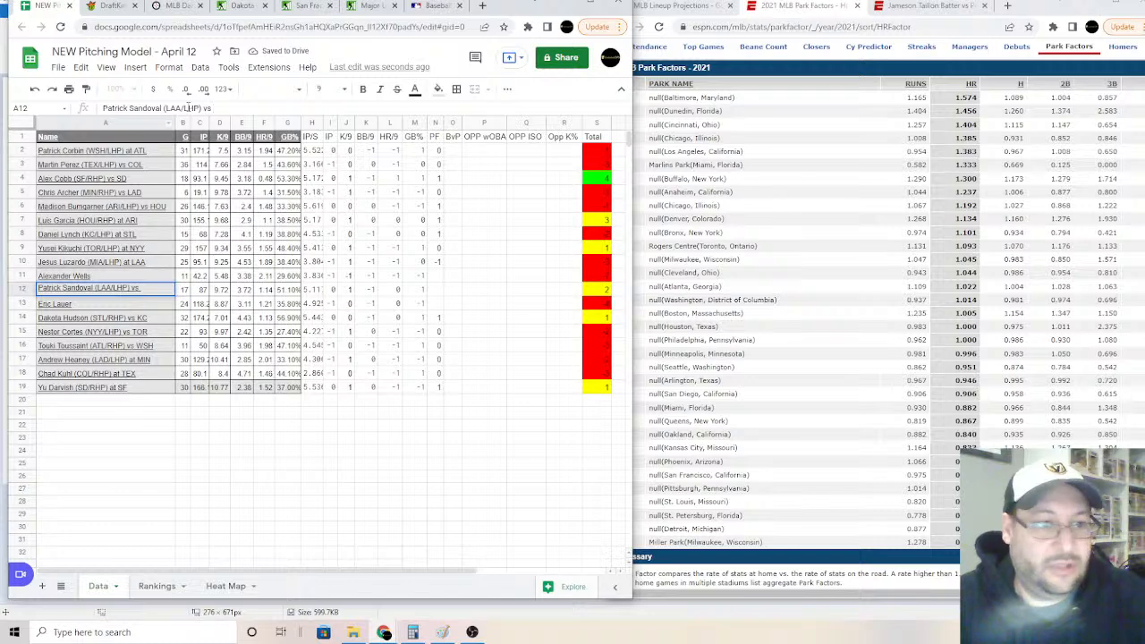
{"action": "type", "text": "MIA"}
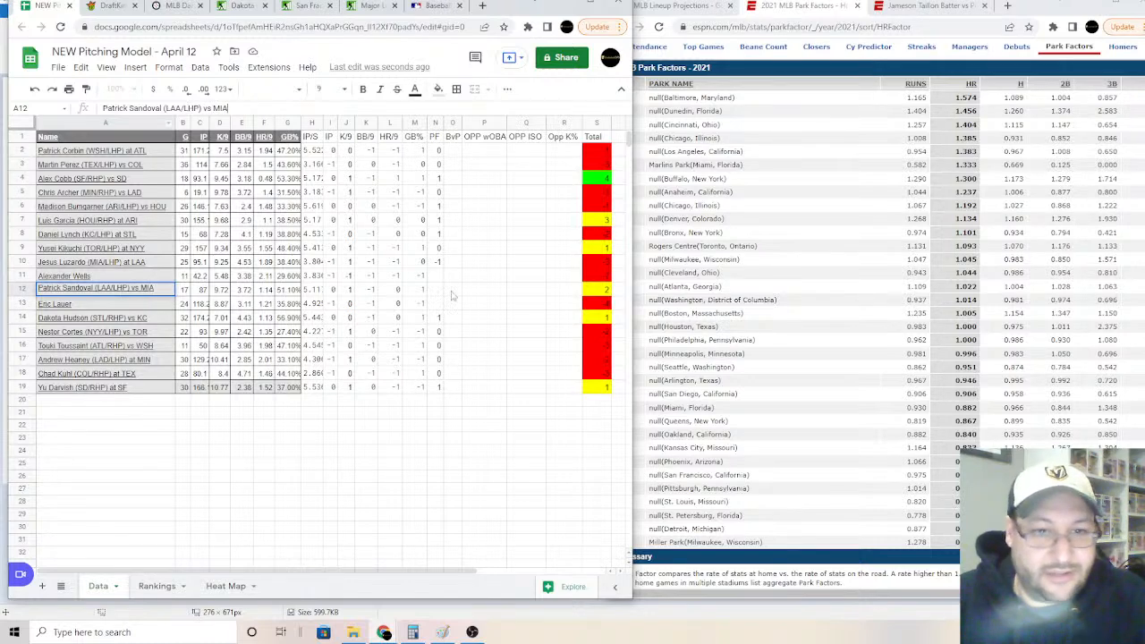
{"action": "left_click", "coordinate": [436, 289]}
{"action": "type", "text": "-1"}
{"action": "key", "text": "Up"}
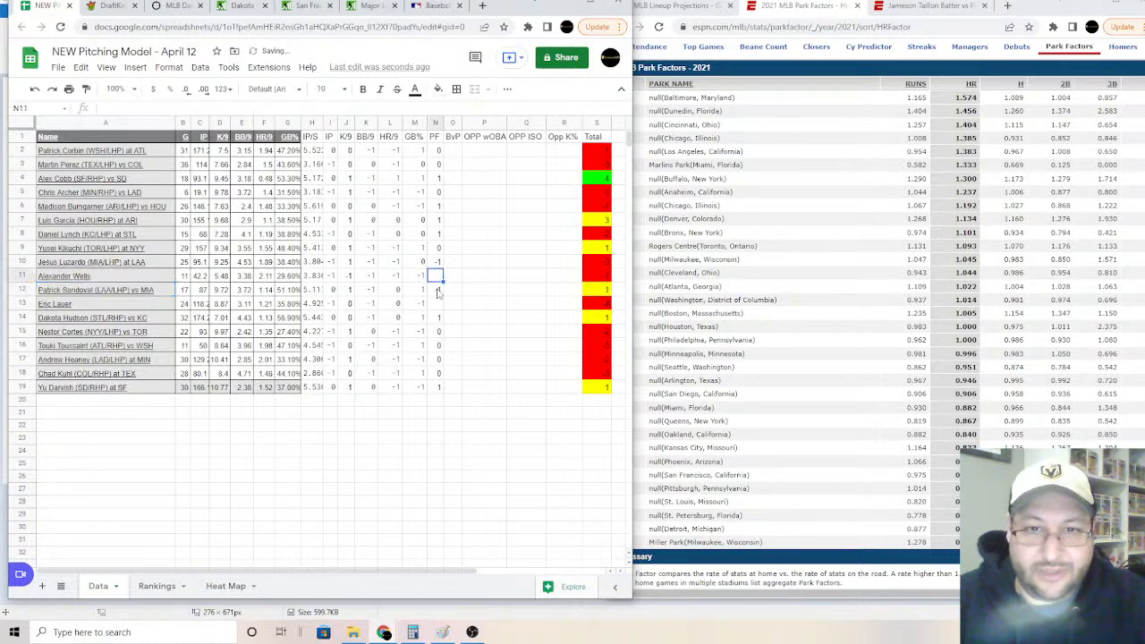
Step: Check Alexander Wells's matchup on DraftKings, extend his name in the Data sheet with BAL, LHP and "vs MIL", and set his PF to -1
{"action": "left_click", "coordinate": [135, 279]}
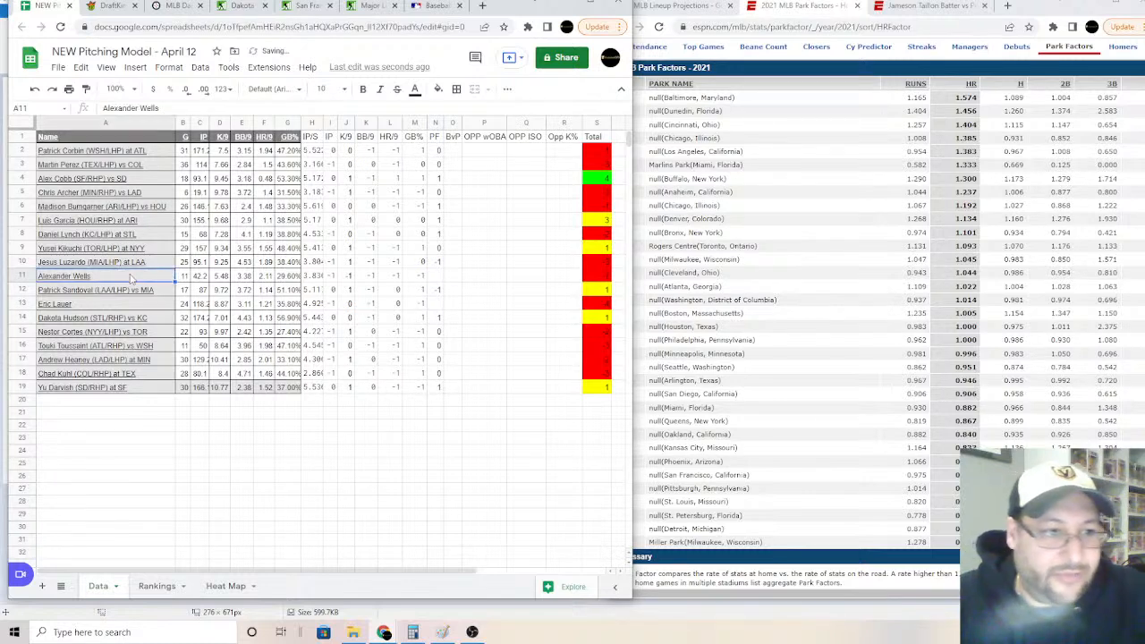
{"action": "left_click", "coordinate": [105, 481]}
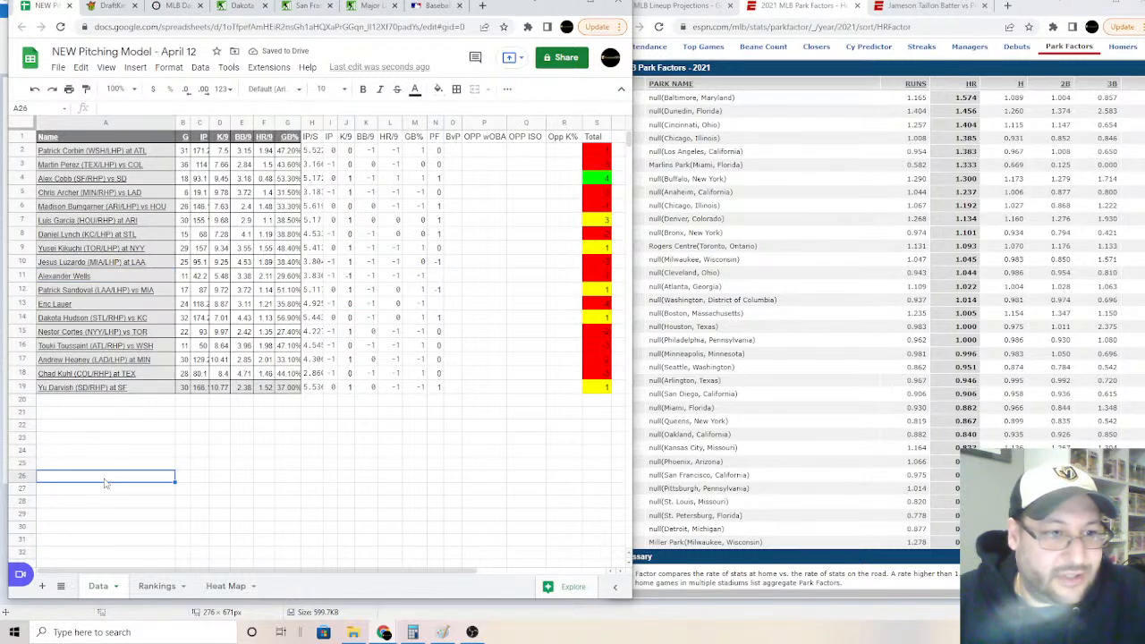
{"action": "left_click", "coordinate": [107, 277]}
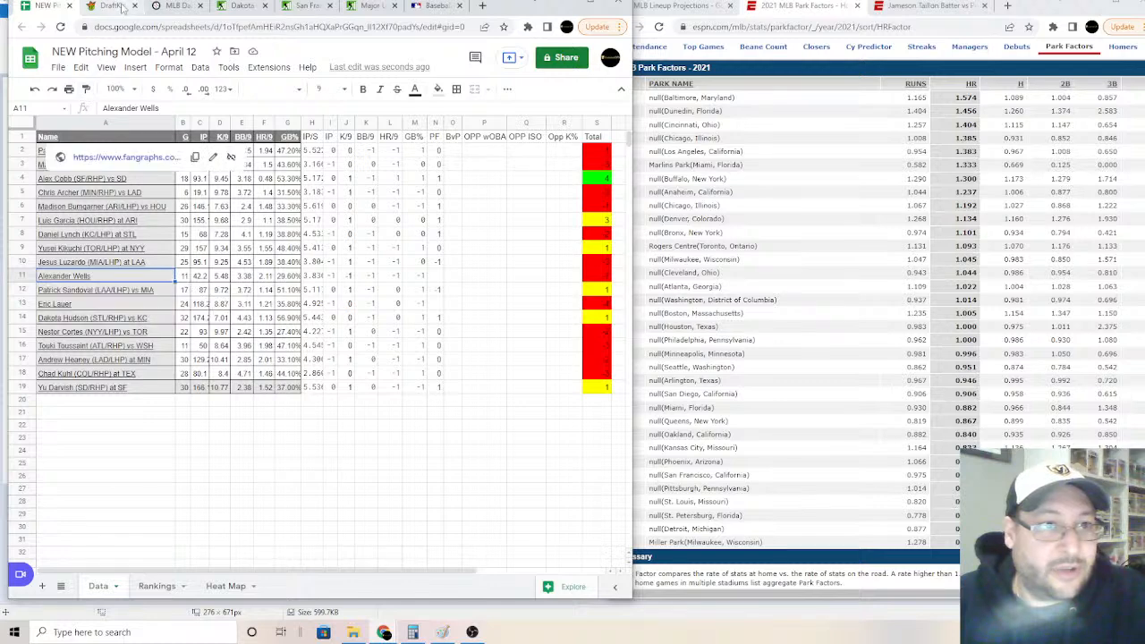
{"action": "left_click", "coordinate": [111, 5]}
{"action": "scroll", "coordinate": [336, 363], "scroll_direction": "down", "scroll_amount": 3}
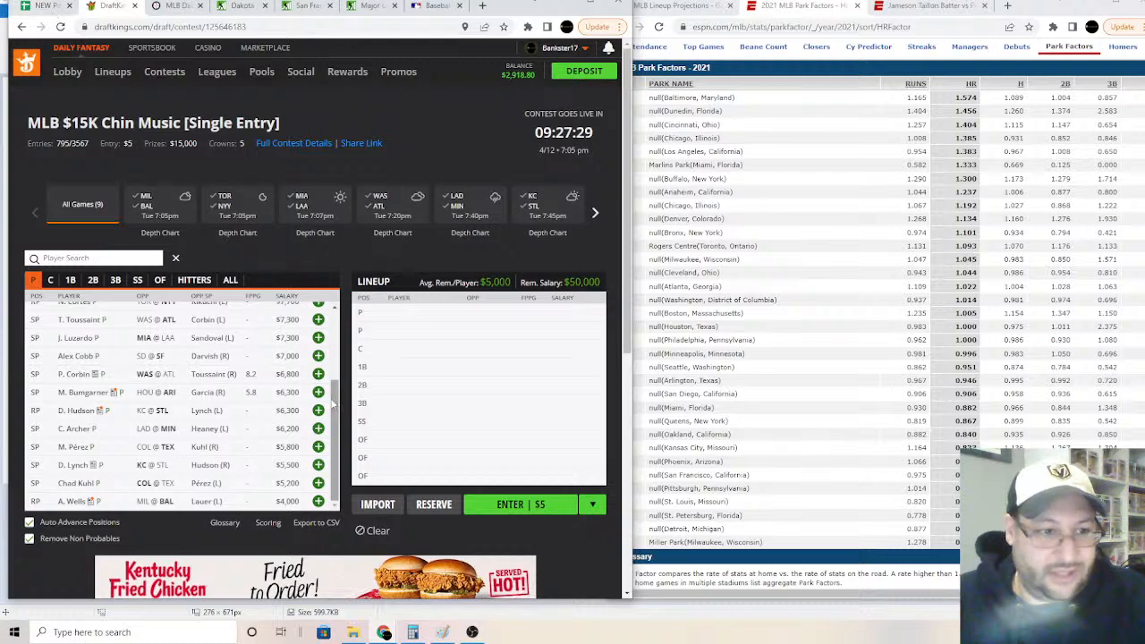
{"action": "left_click_drag", "start_coordinate": [331, 402], "coordinate": [333, 395]}
{"action": "scroll", "coordinate": [332, 394], "scroll_direction": "up", "scroll_amount": 3}
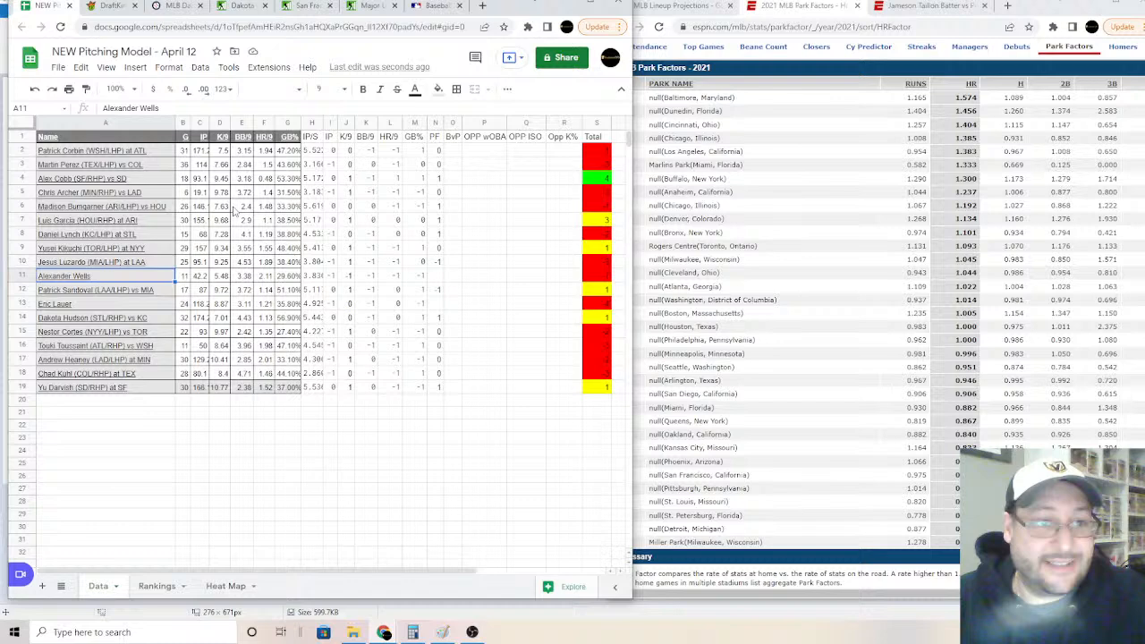
{"action": "left_click", "coordinate": [161, 108]}
{"action": "type", "text": "(BAL-LHP)"}
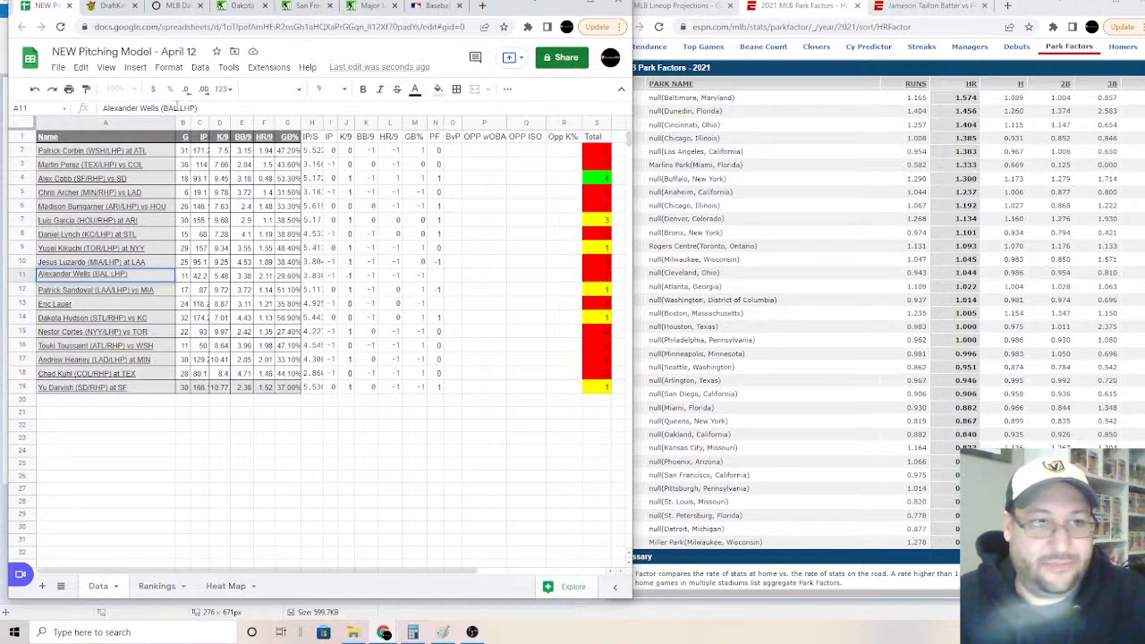
{"action": "type", "text": " vs MIL"}
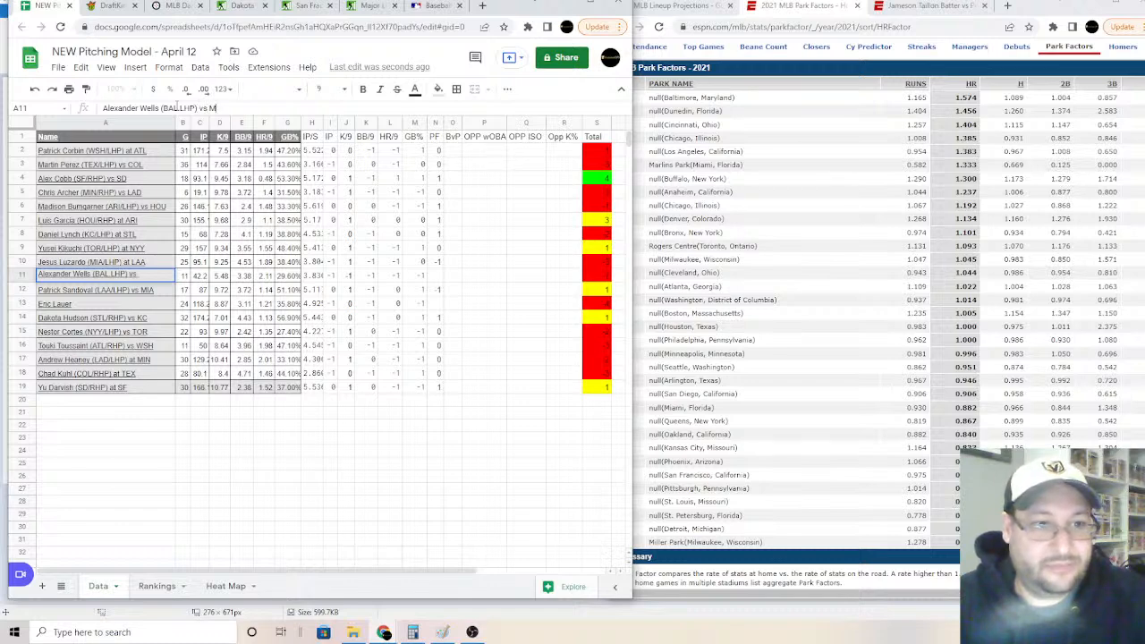
{"action": "left_click", "coordinate": [435, 280]}
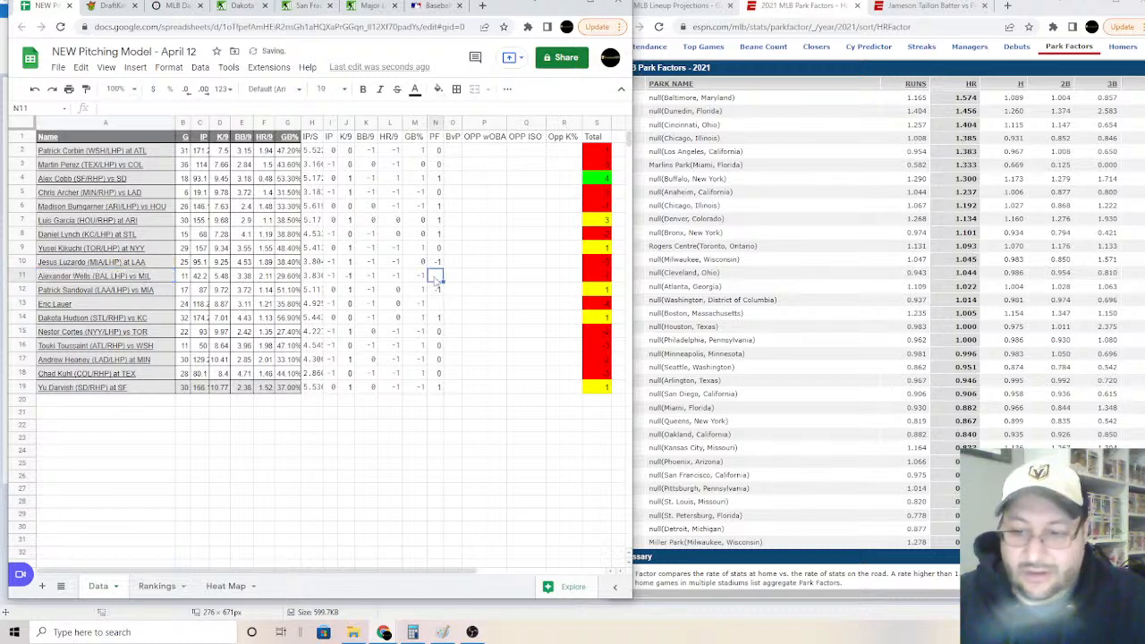
{"action": "key", "text": "Down"}
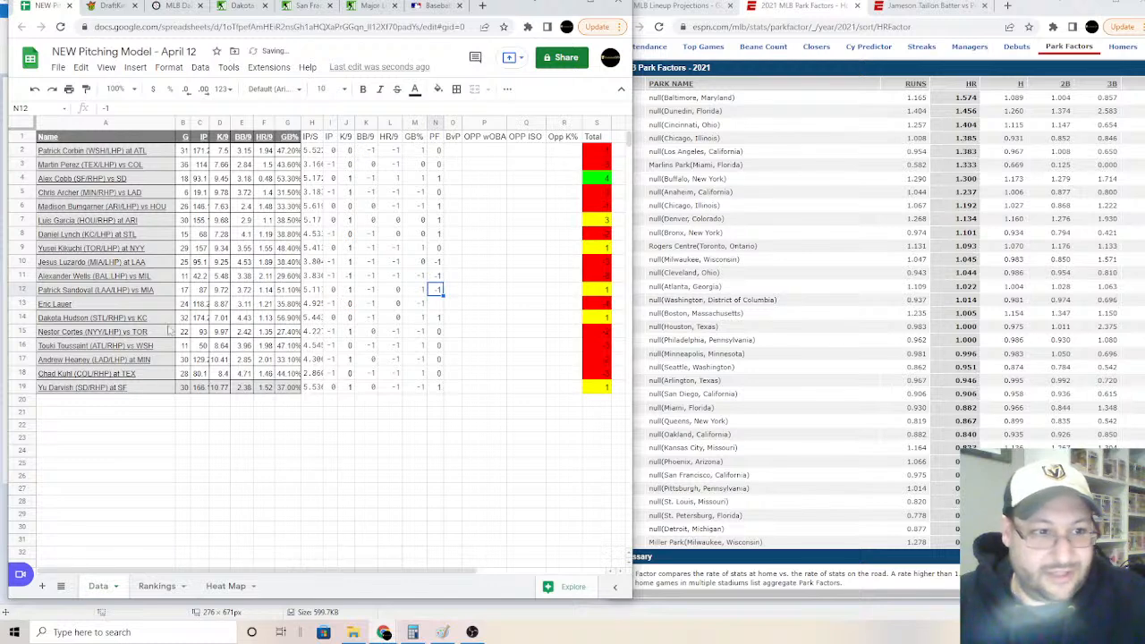
Step: Extend Eric Lauer's name in the Data sheet with "(MIL/LHP) at BAL" and set his PF to -1
{"action": "left_click", "coordinate": [101, 305]}
{"action": "left_click", "coordinate": [152, 108]}
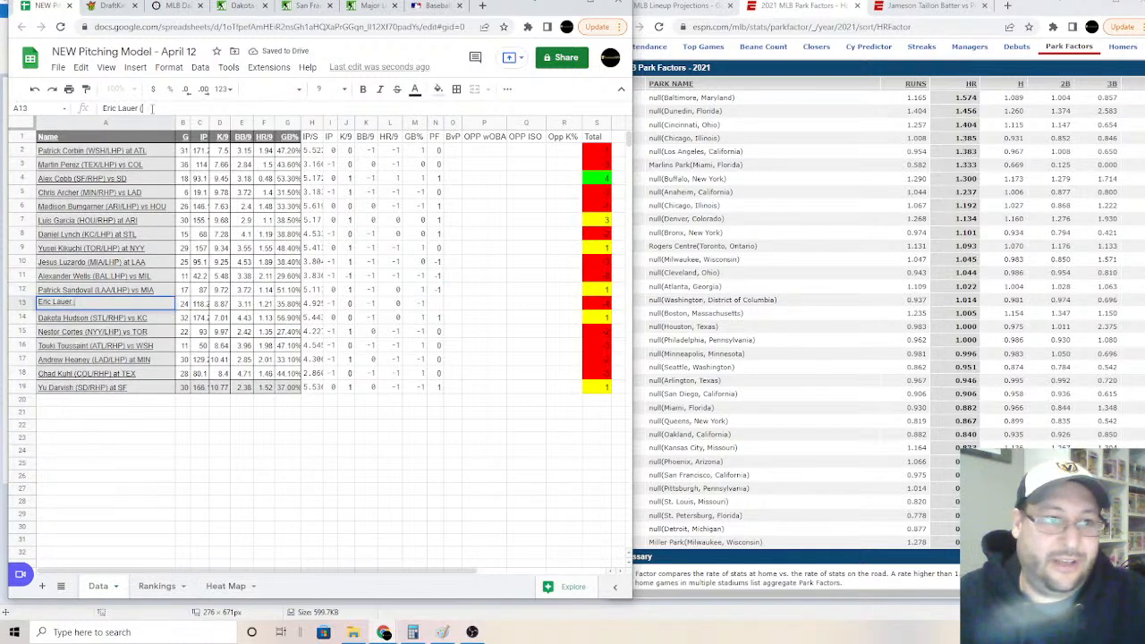
{"action": "type", "text": "(MIL/L"}
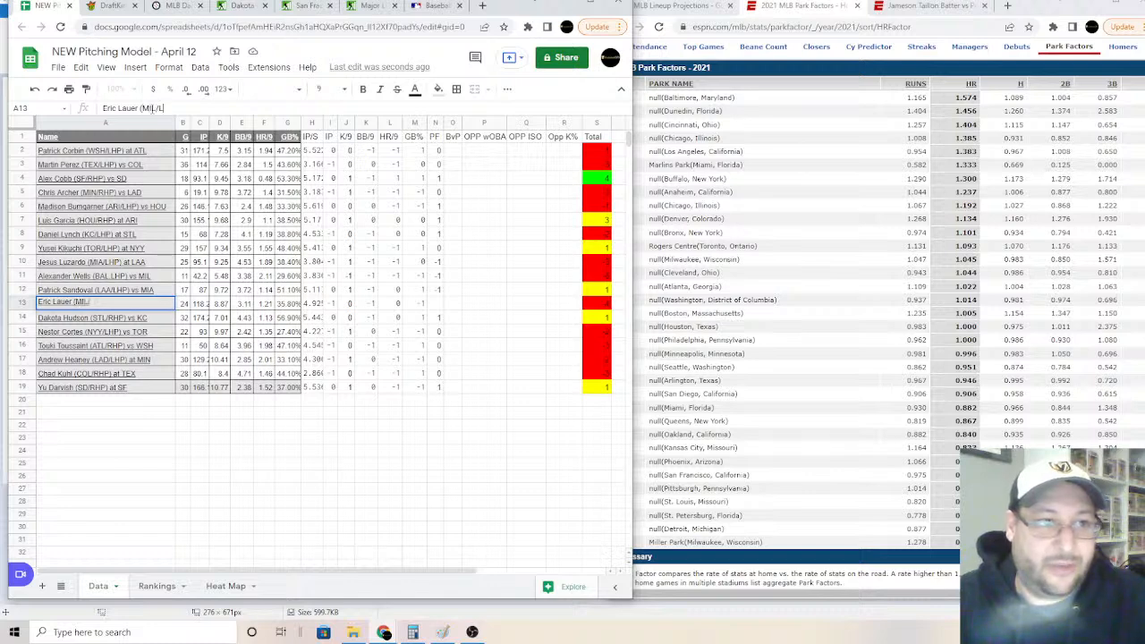
{"action": "type", "text": "HP) at BAL"}
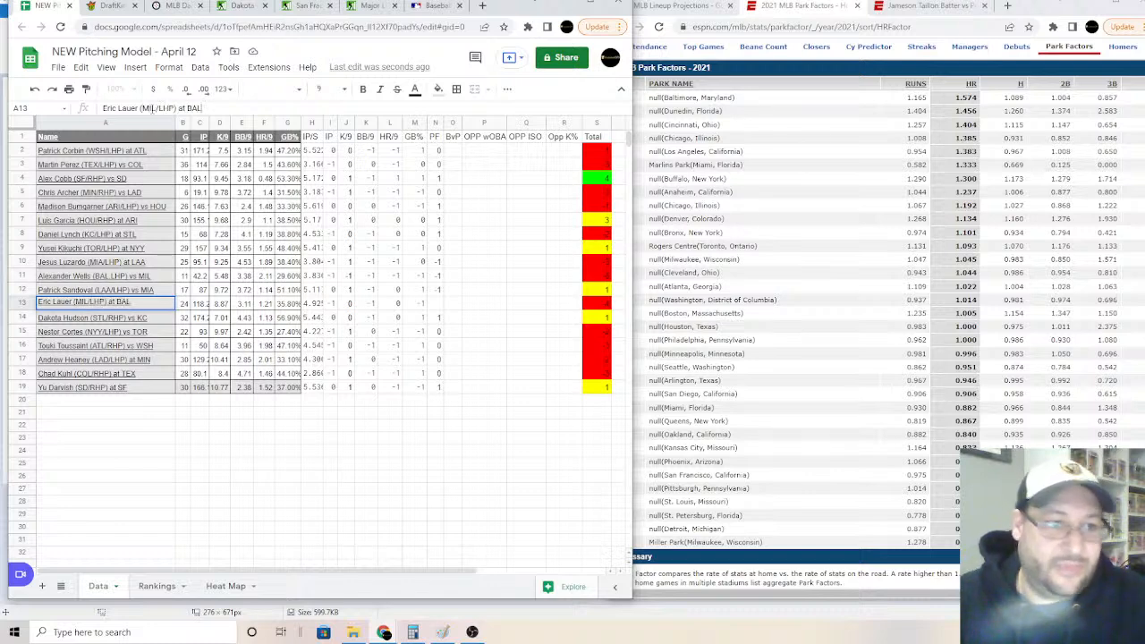
{"action": "left_click", "coordinate": [441, 309]}
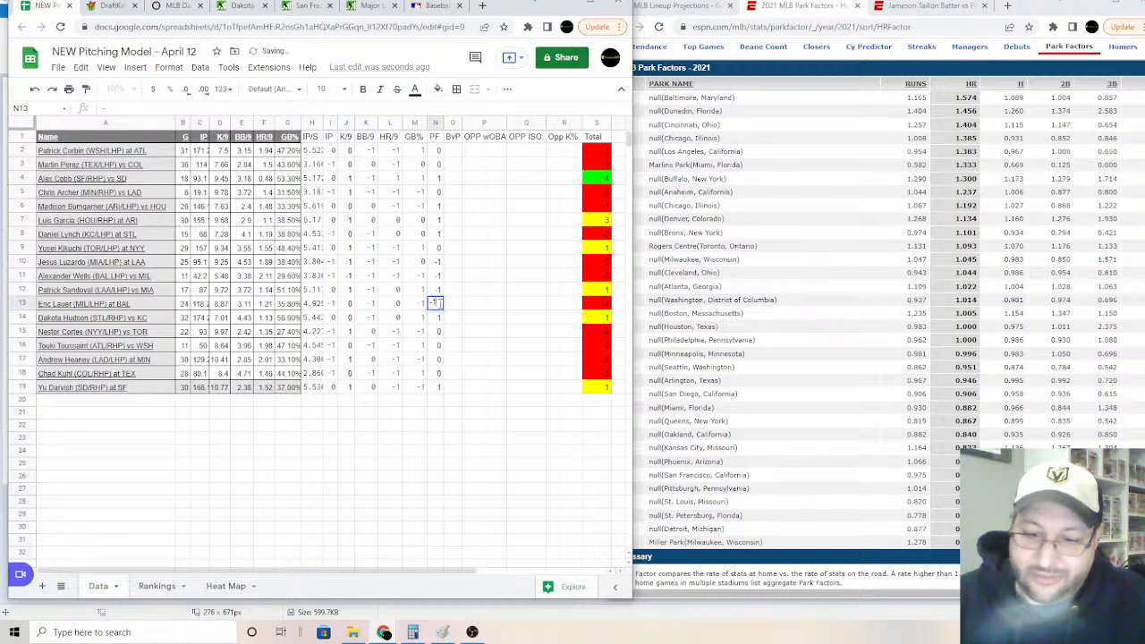
{"action": "key", "text": "Up"}
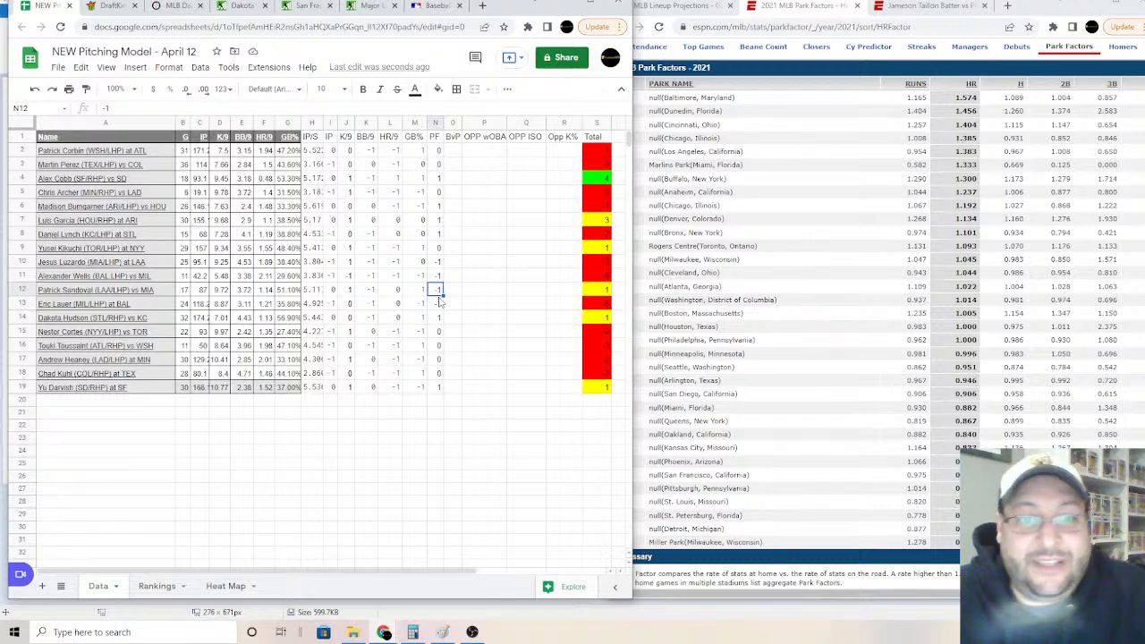
Step: Search ESPN for "corbin", open Patrick Corbin's player page, and view his Bat vs Pitch stats against Atlanta
{"action": "left_click", "coordinate": [926, 6]}
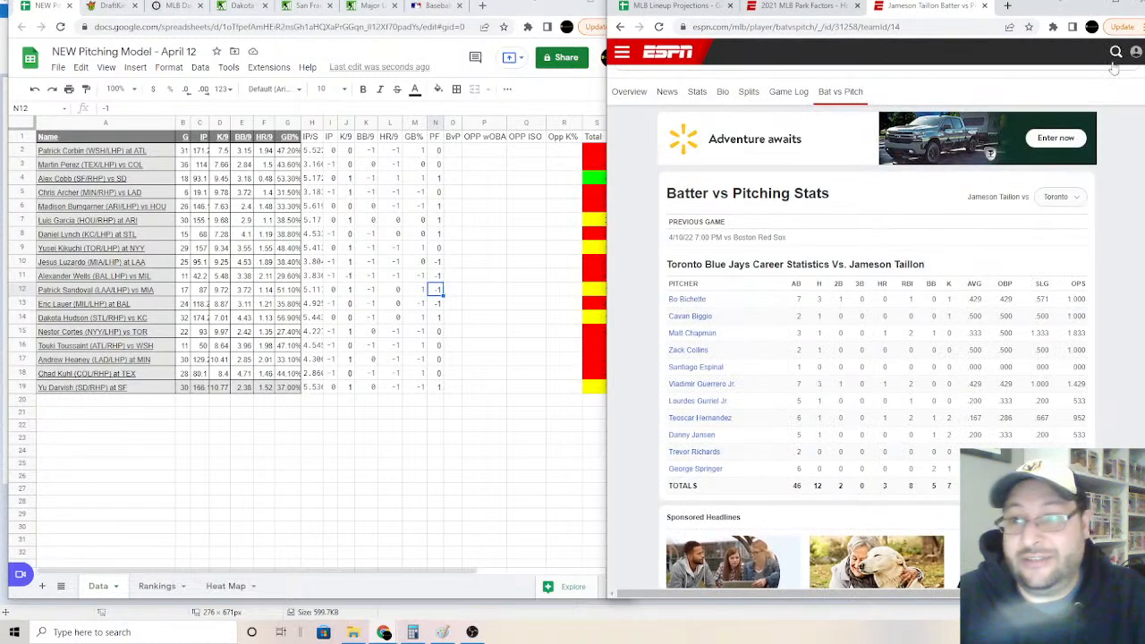
{"action": "left_click", "coordinate": [1115, 52]}
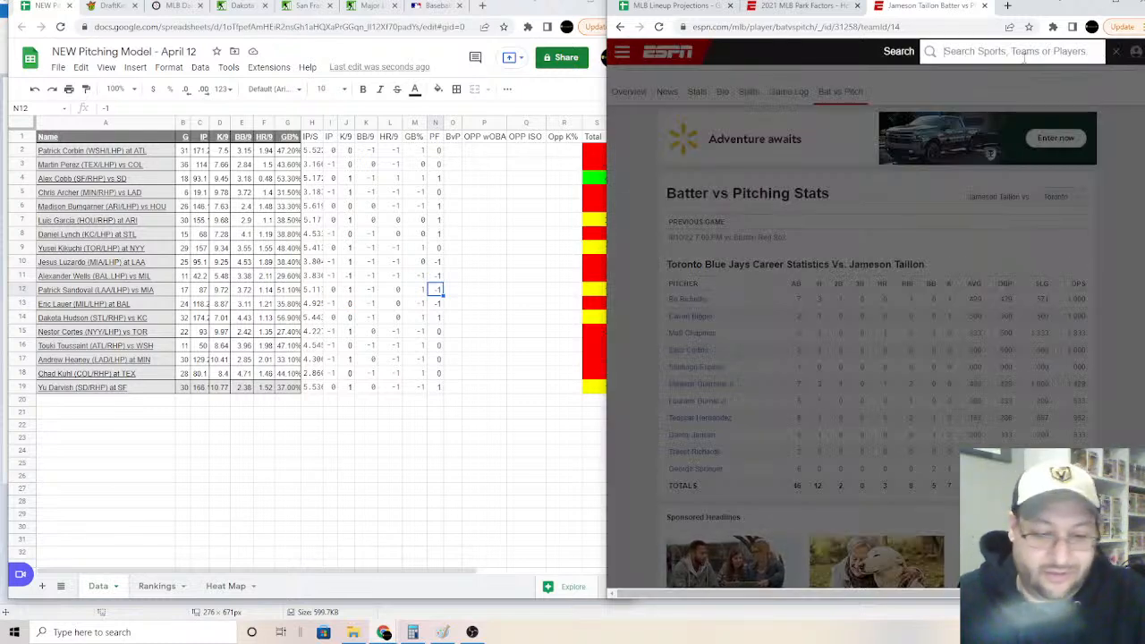
{"action": "type", "text": "corbin"}
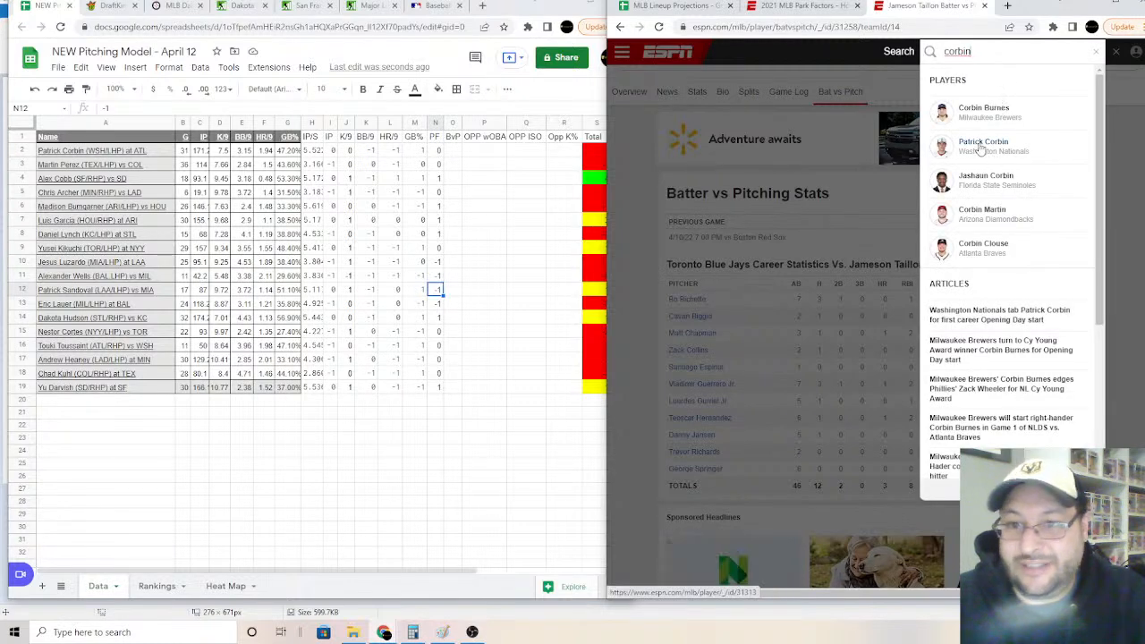
{"action": "left_click", "coordinate": [980, 149]}
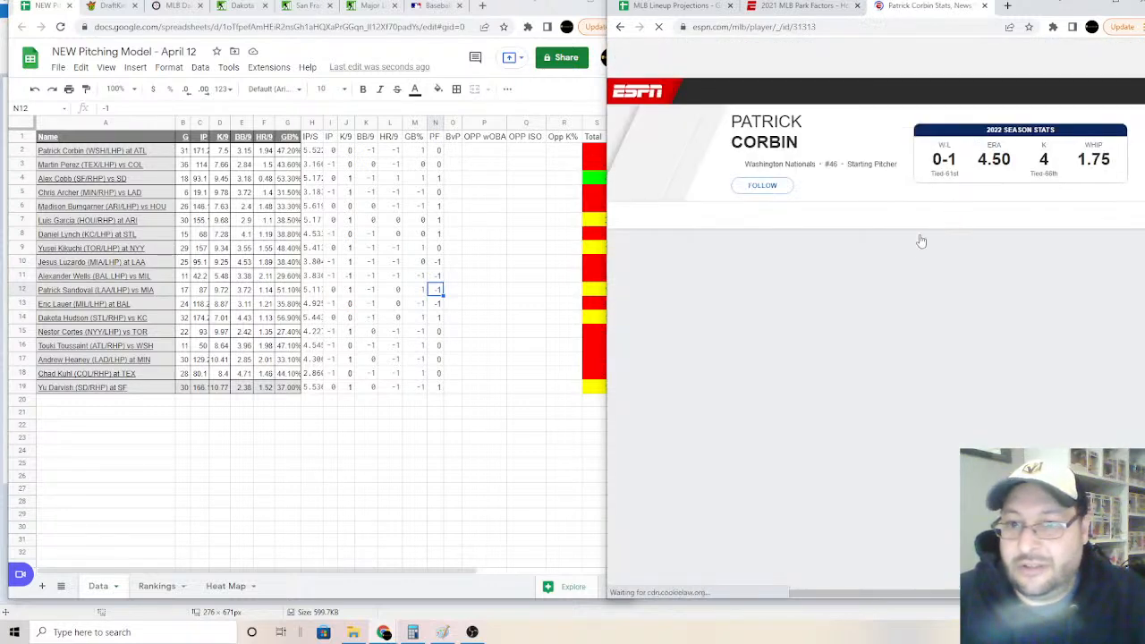
{"action": "left_click", "coordinate": [829, 287]}
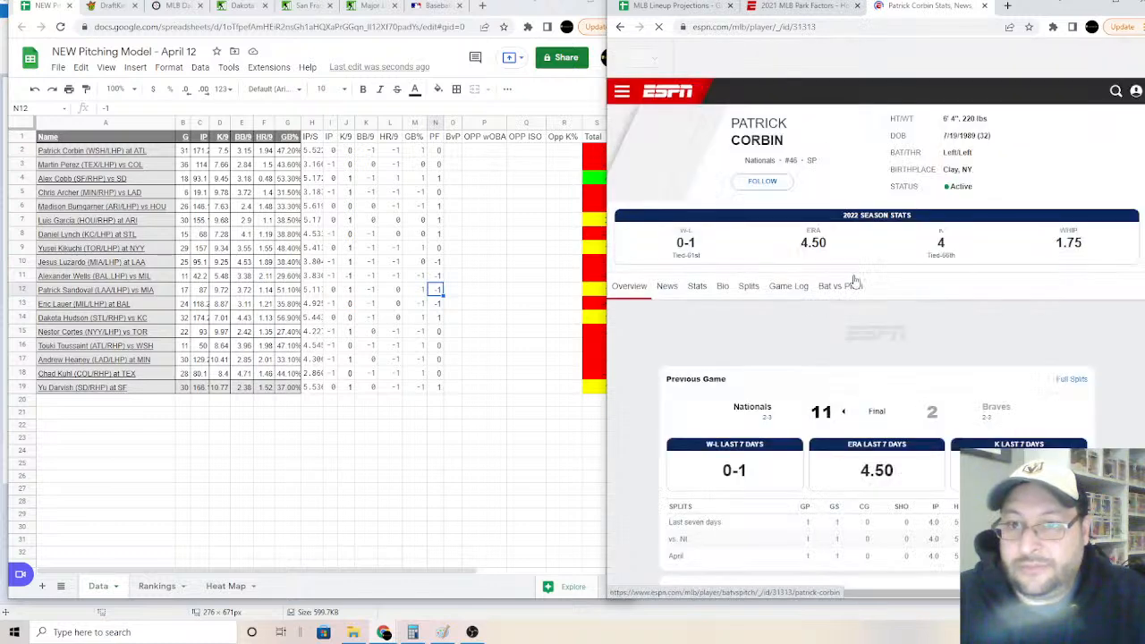
{"action": "left_click", "coordinate": [832, 288]}
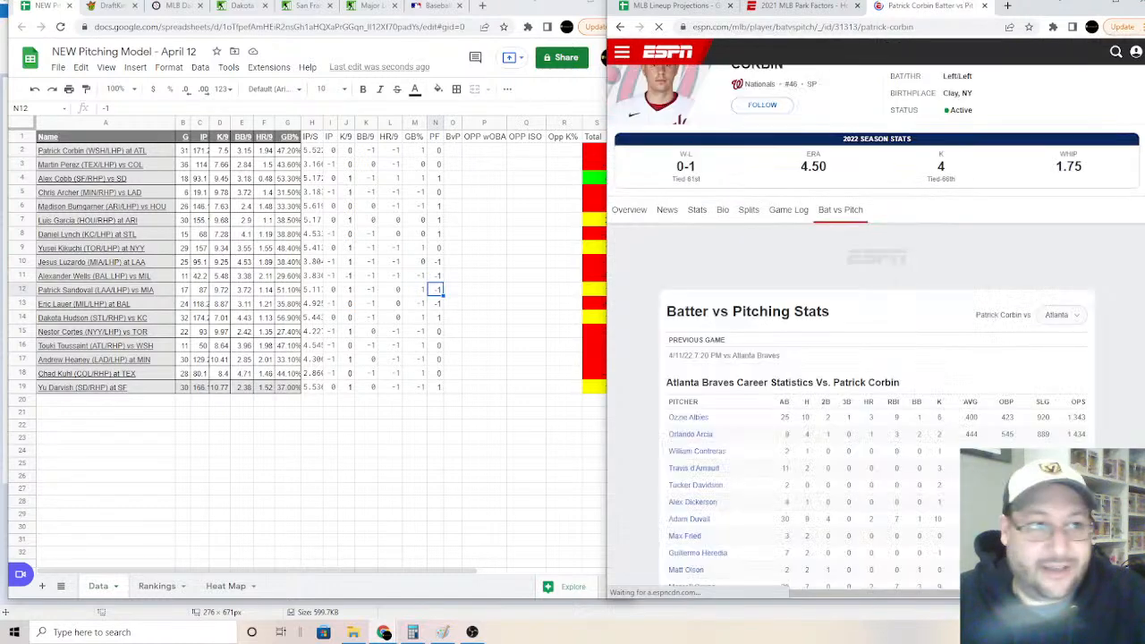
{"action": "scroll", "coordinate": [789, 514], "scroll_direction": "down", "scroll_amount": 2}
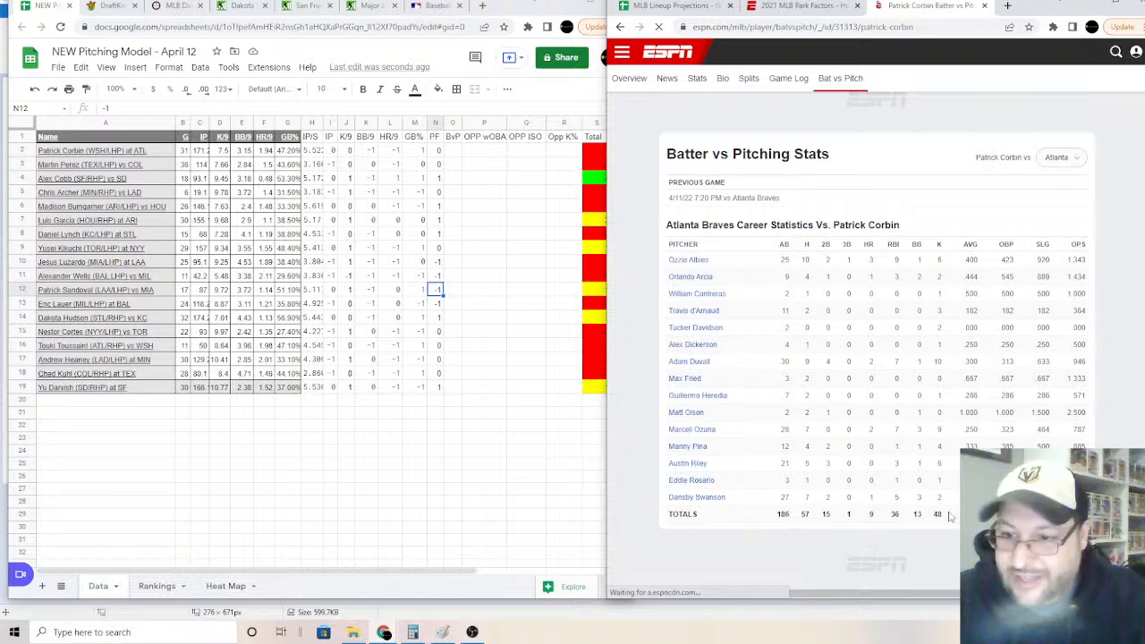
Step: Set Patrick Corbin's BvP score to -1 in the Data sheet
{"action": "left_click", "coordinate": [454, 151]}
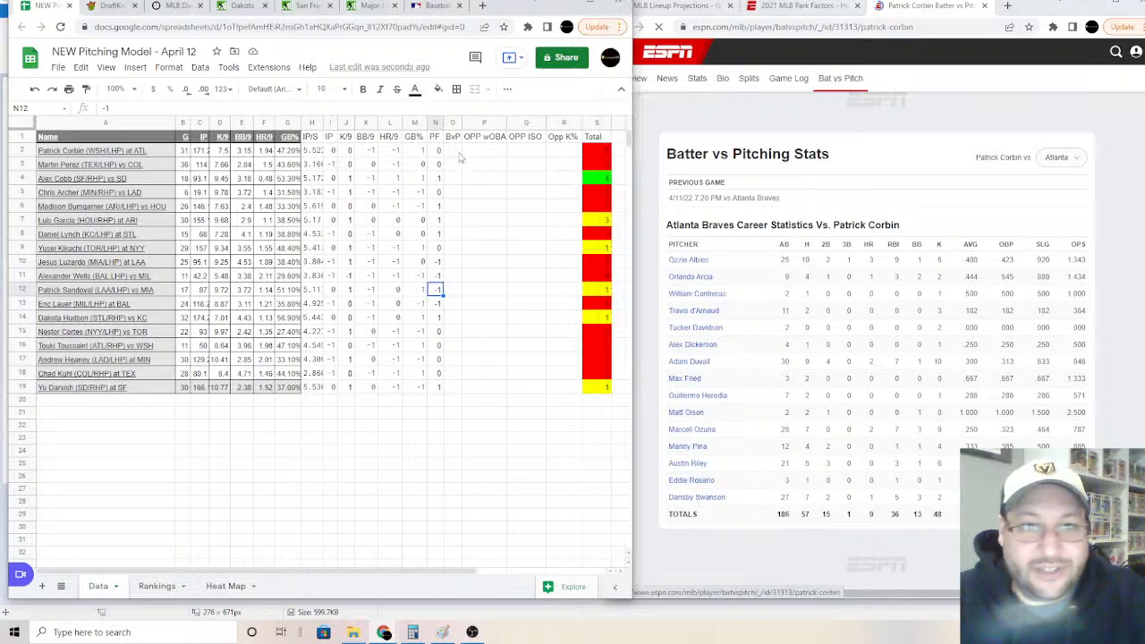
{"action": "type", "text": "-1"}
{"action": "key", "text": "Return"}
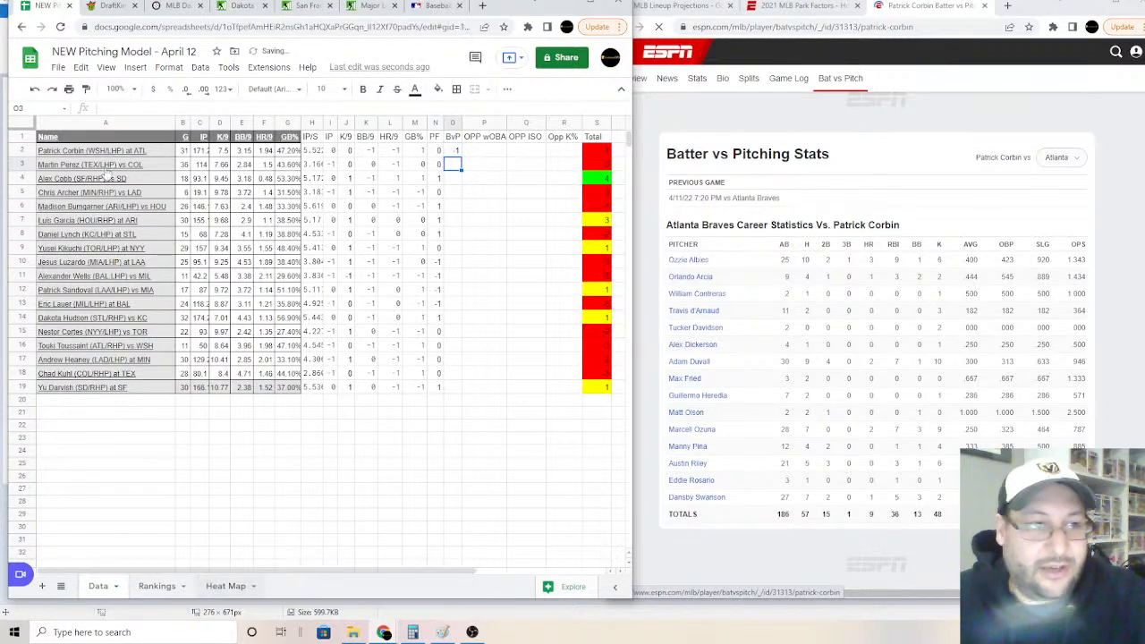
Step: In the Heat Map sheet, add "Ozzie Albies (ATL - 2B)" as the first entry under BvP
{"action": "left_click", "coordinate": [215, 586]}
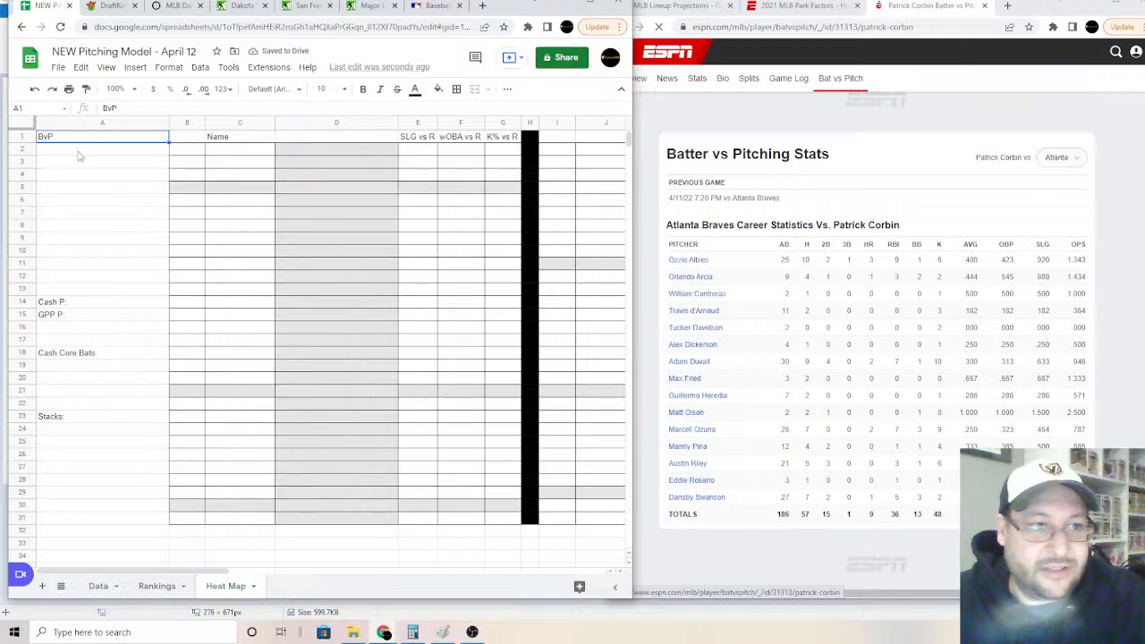
{"action": "left_click", "coordinate": [77, 149]}
{"action": "type", "text": "Ozzi"}
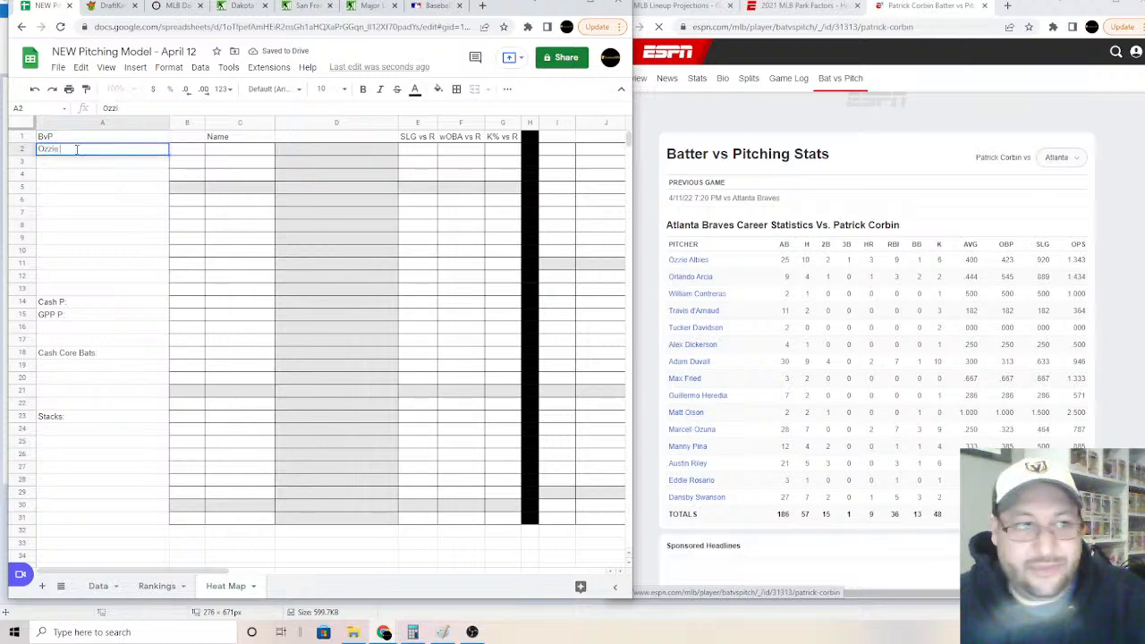
{"action": "type", "text": "e Albies (ATL -"}
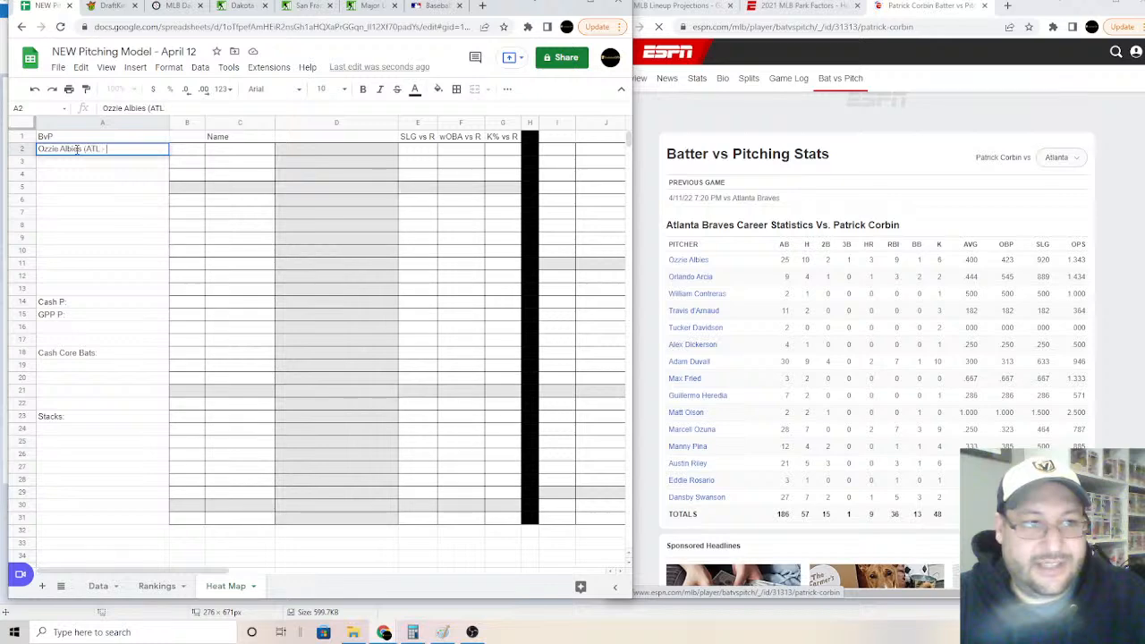
{"action": "type", "text": " 2B)"}
{"action": "key", "text": "Return"}
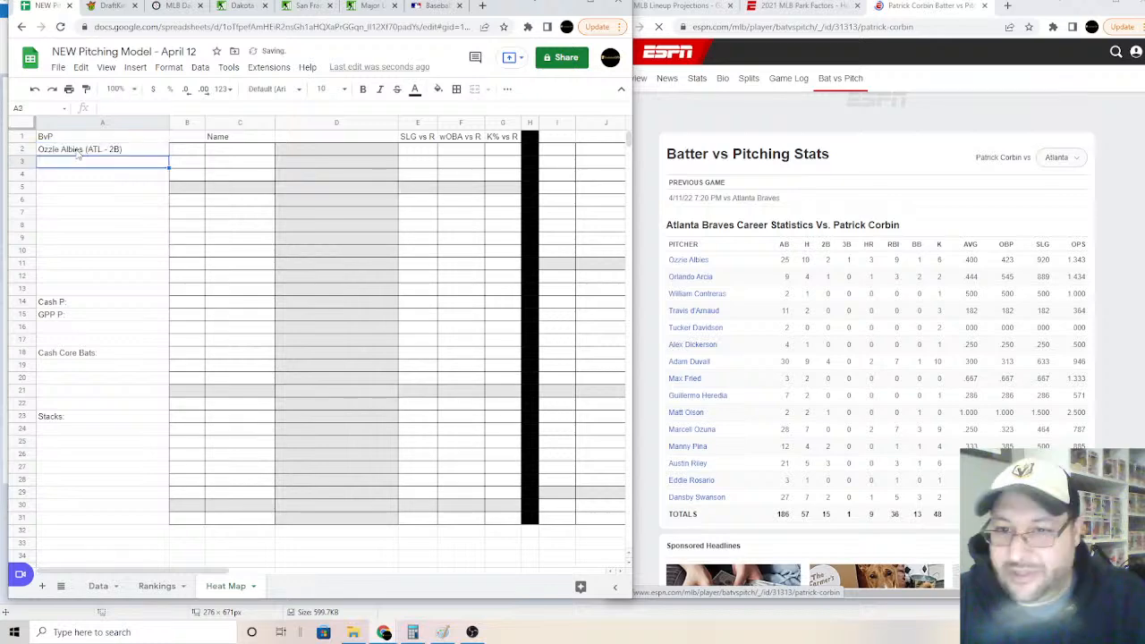
Step: Check Orlando Arcia's position on DraftKings and add "Orlando Arcia (ATL - 2B/SS)" to the BvP list in the Heat Map sheet
{"action": "type", "text": "Orlando Arc"}
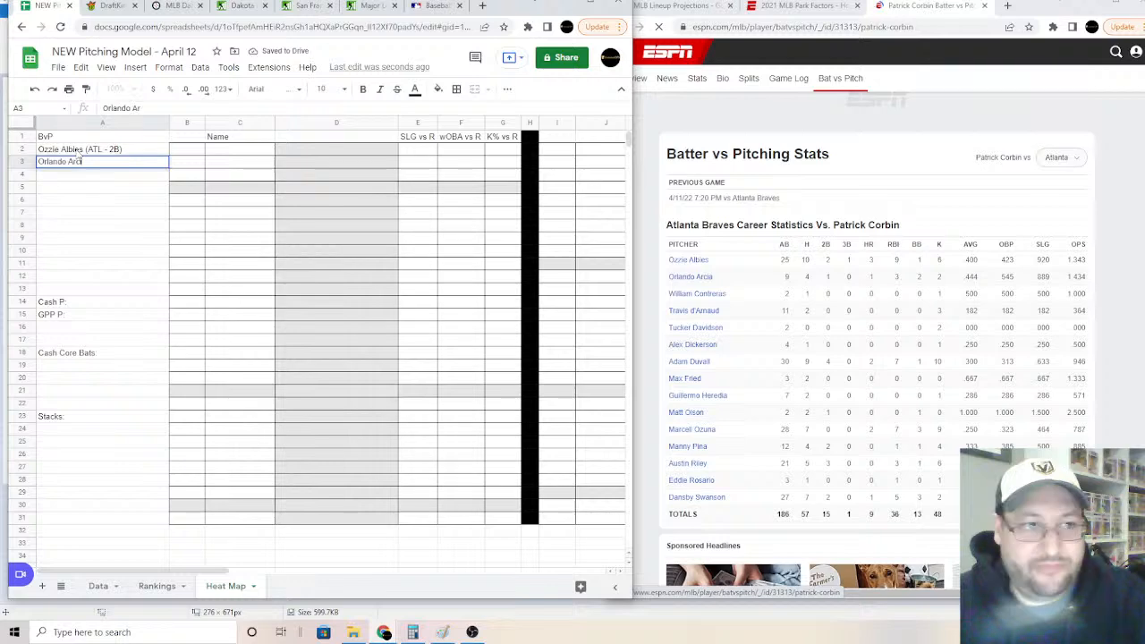
{"action": "type", "text": "ia ("}
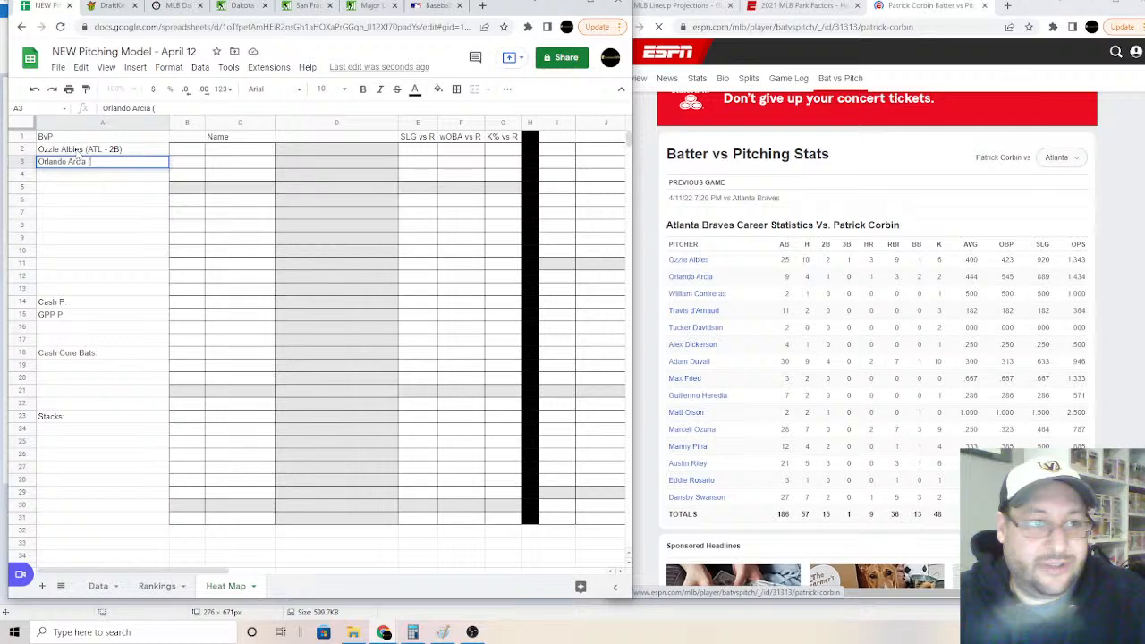
{"action": "left_click", "coordinate": [113, 6]}
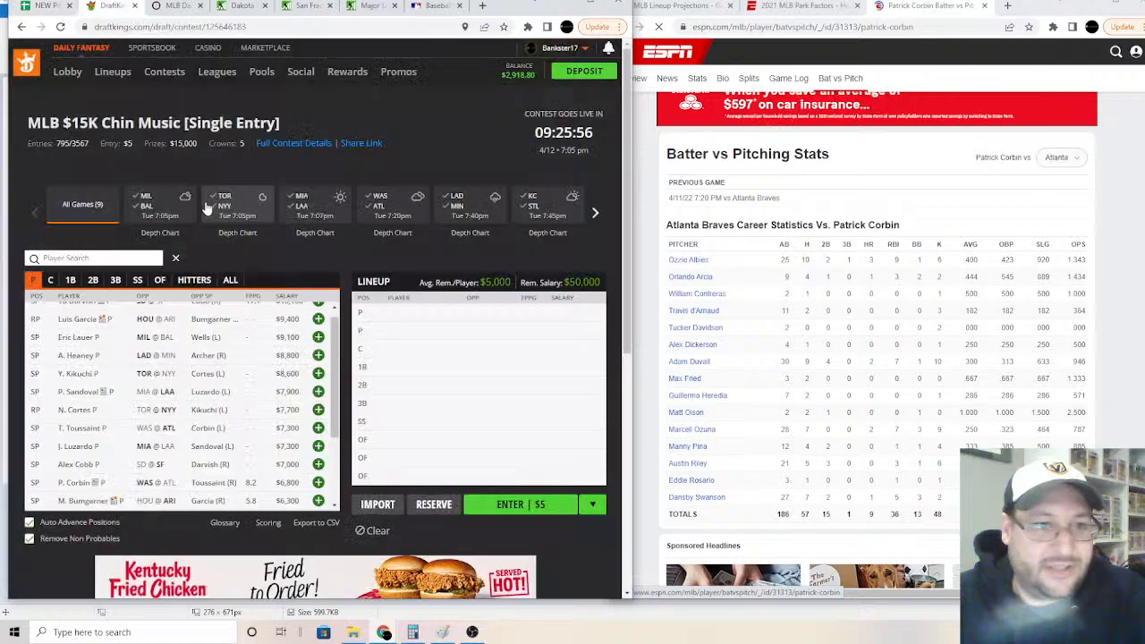
{"action": "left_click", "coordinate": [380, 212]}
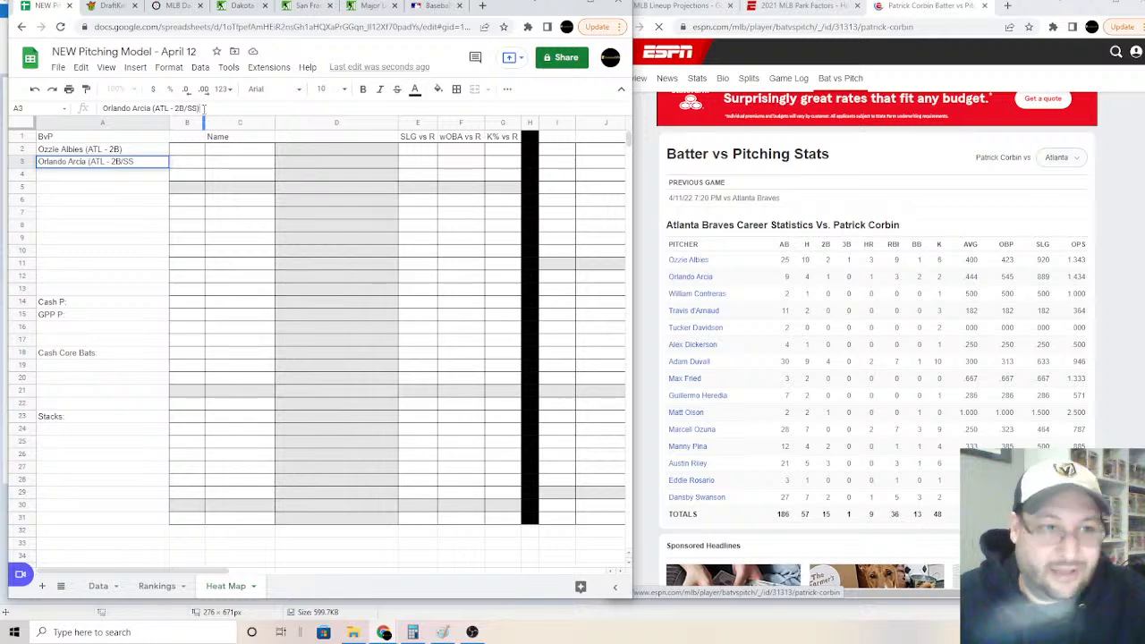
{"action": "key", "text": "Return"}
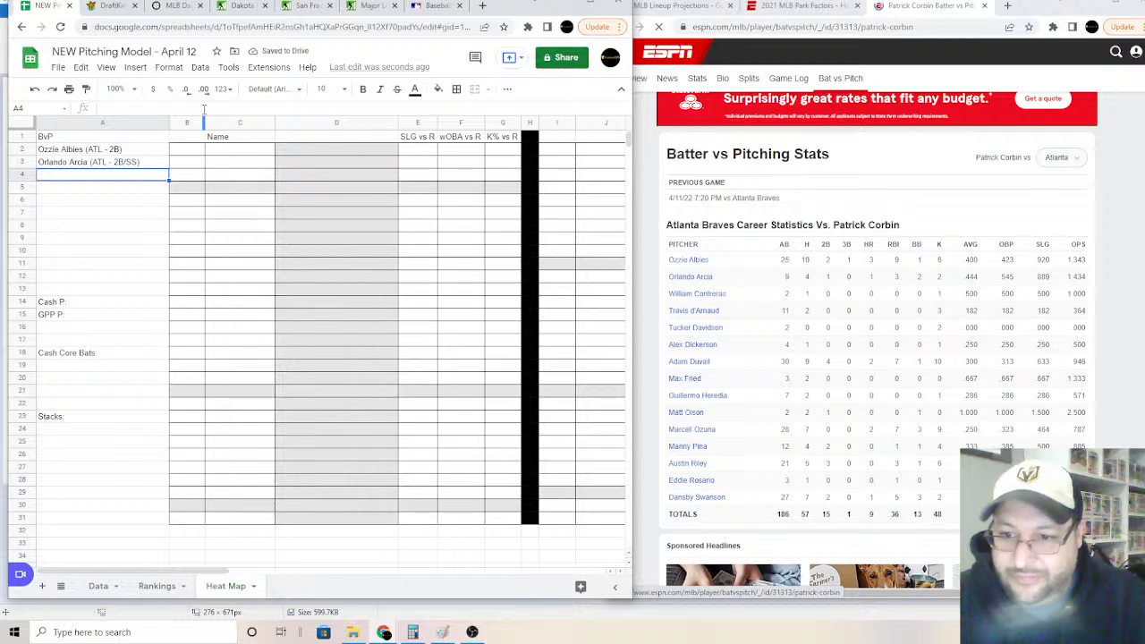
Step: Add "Adam Duvall (ATL - OF)" to the BvP list below Orlando Arcia
{"action": "type", "text": "Adam Duv"}
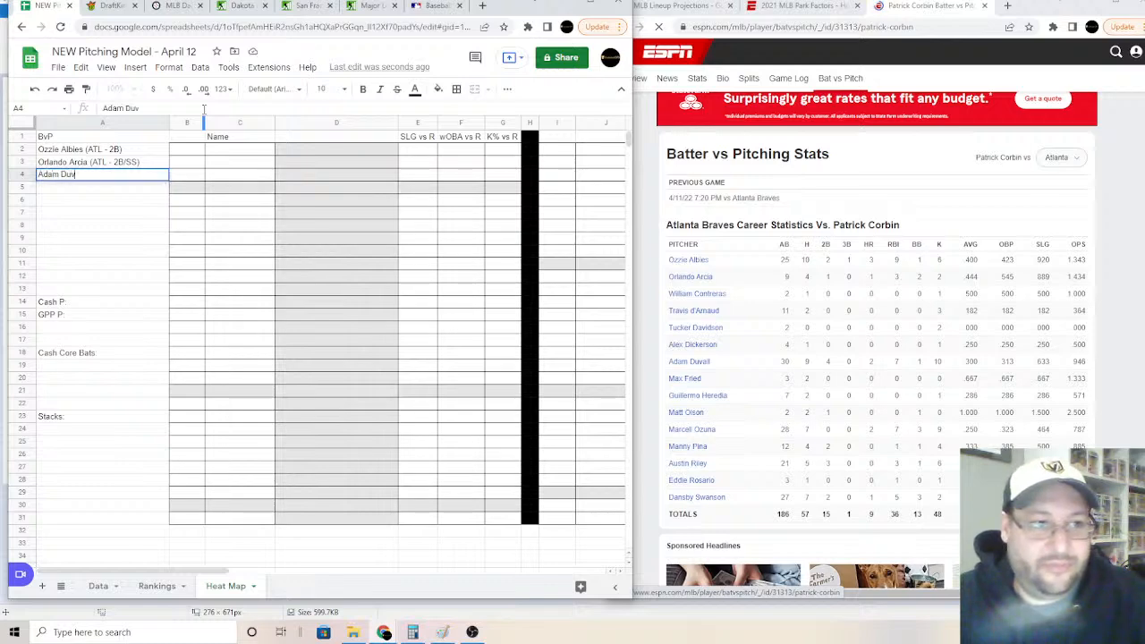
{"action": "type", "text": "all (ATL"}
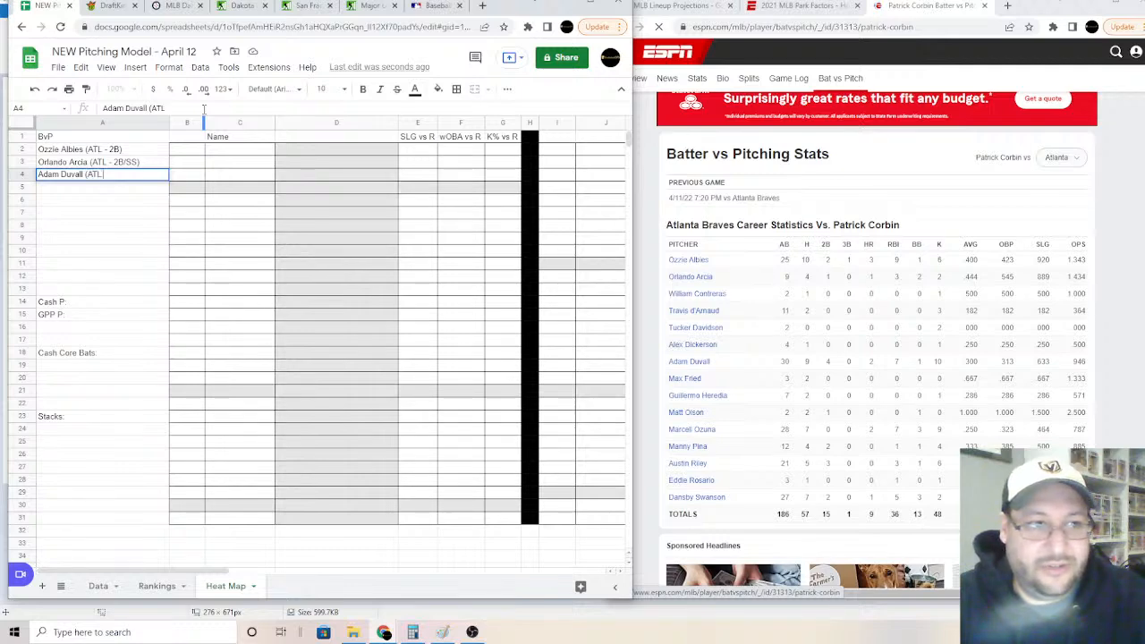
{"action": "type", "text": " - OF)"}
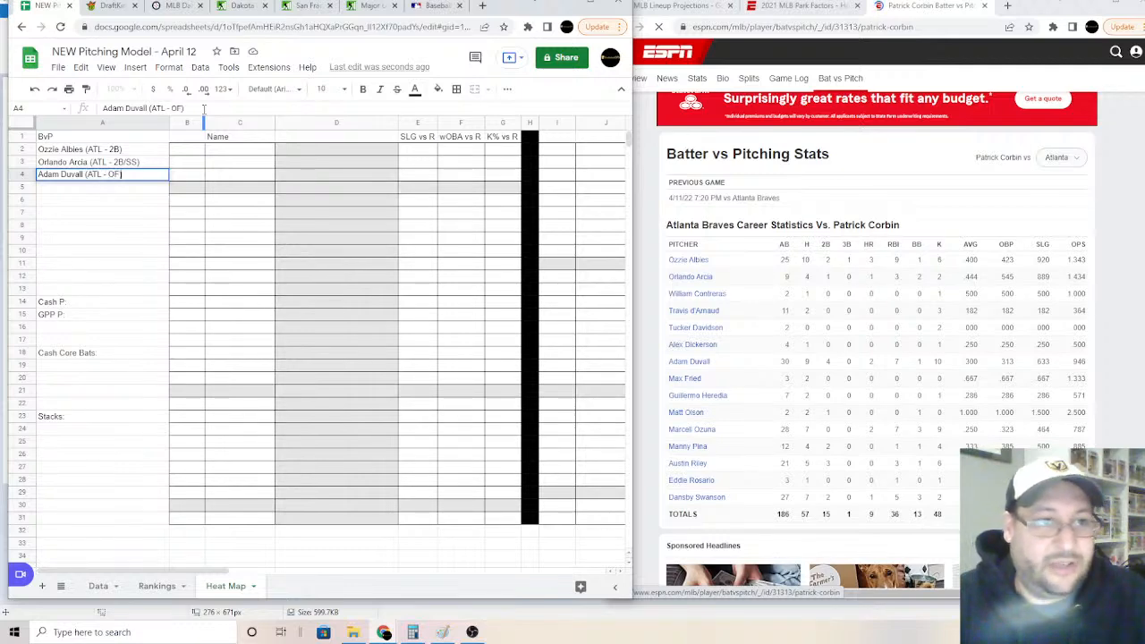
{"action": "key", "text": "Return"}
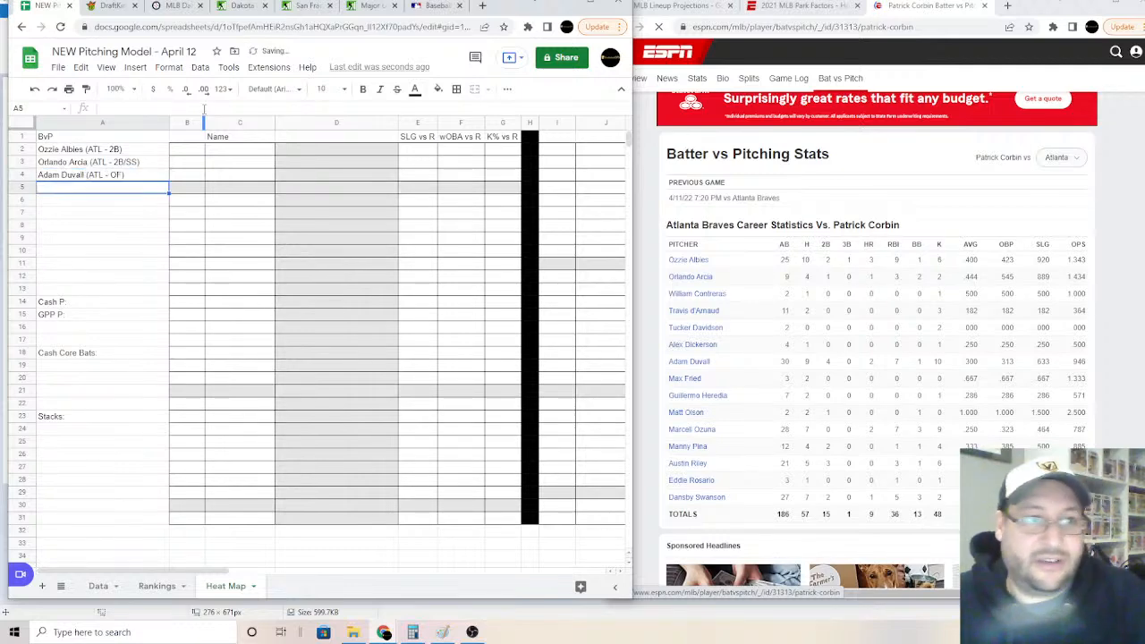
Step: Return to the Data sheet, search ESPN for "martin perez", and view the Rangers pitcher's Bat vs Pitch stats against Colorado
{"action": "left_click", "coordinate": [96, 590]}
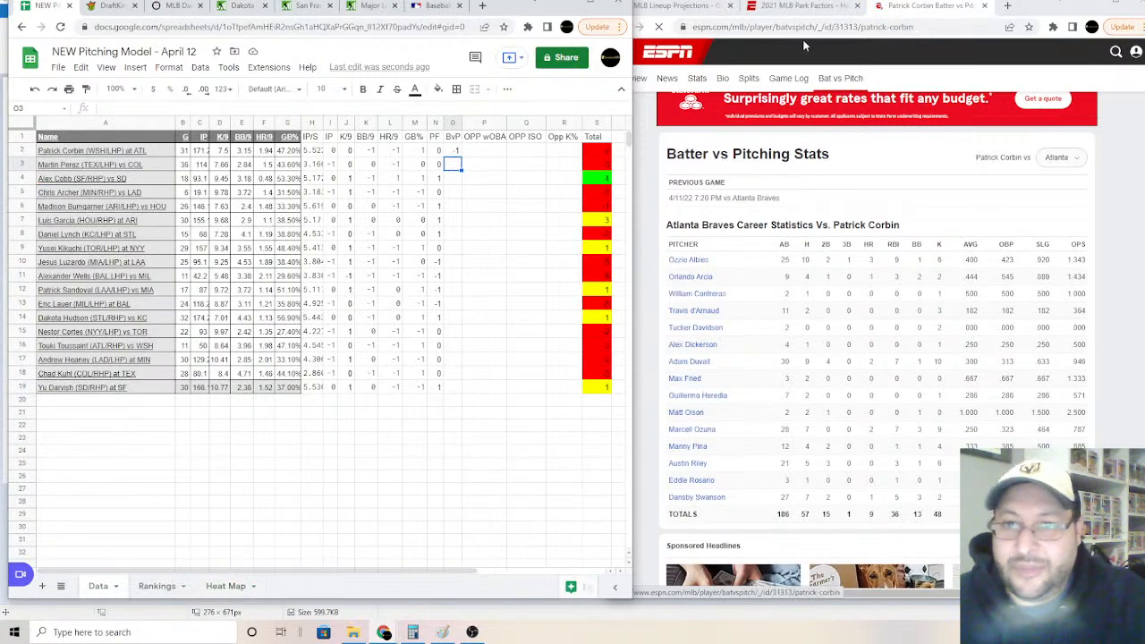
{"action": "left_click", "coordinate": [1116, 53]}
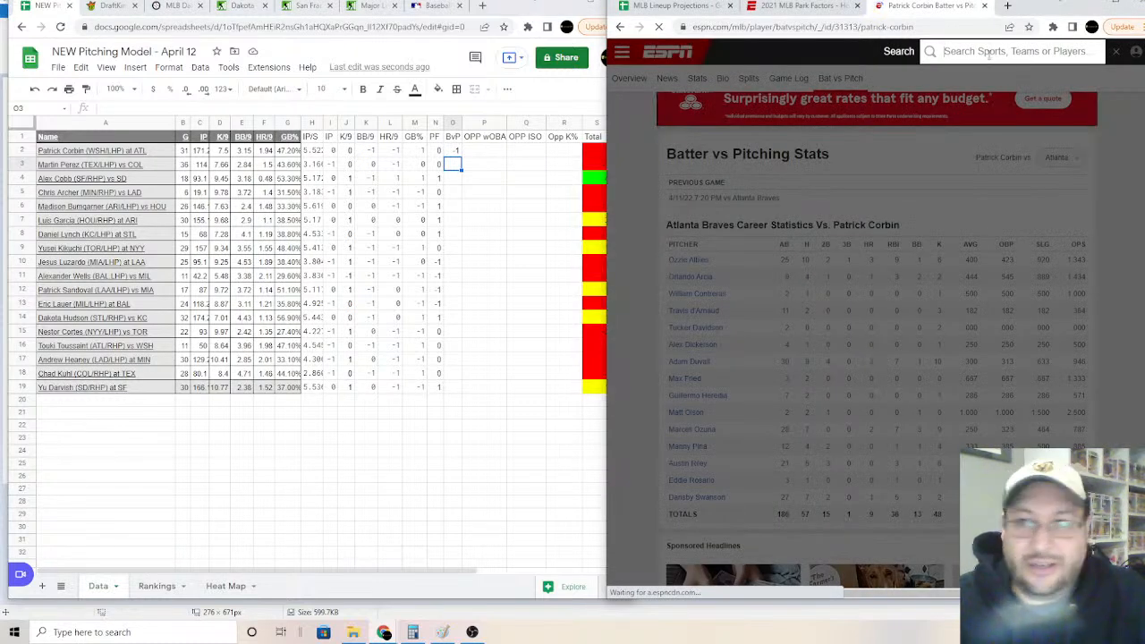
{"action": "type", "text": "martin perez"}
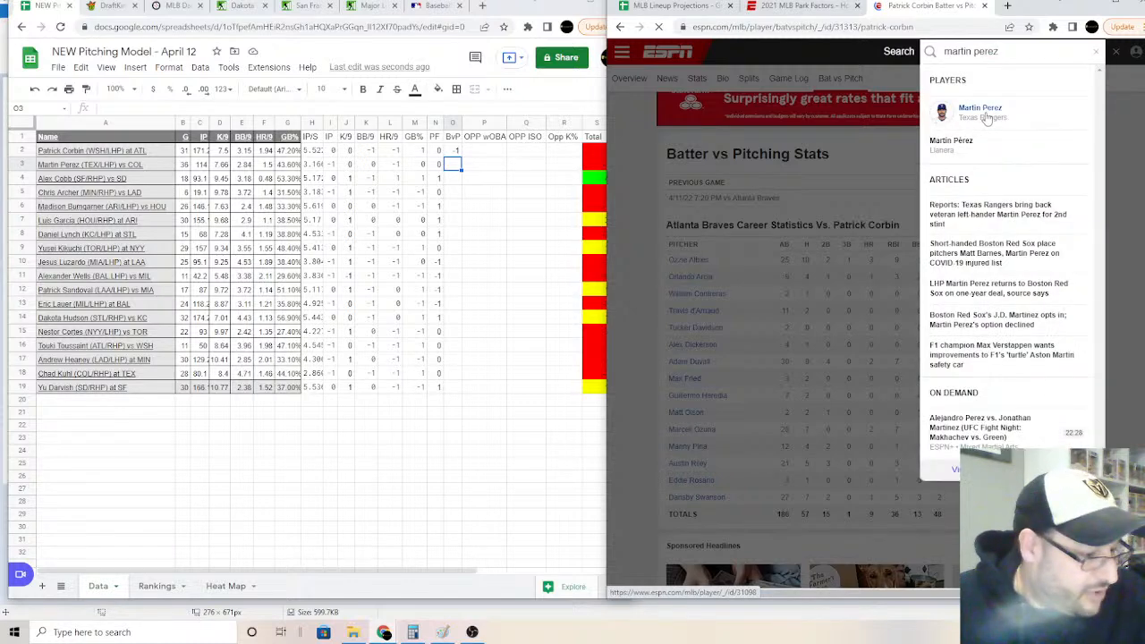
{"action": "left_click", "coordinate": [984, 112]}
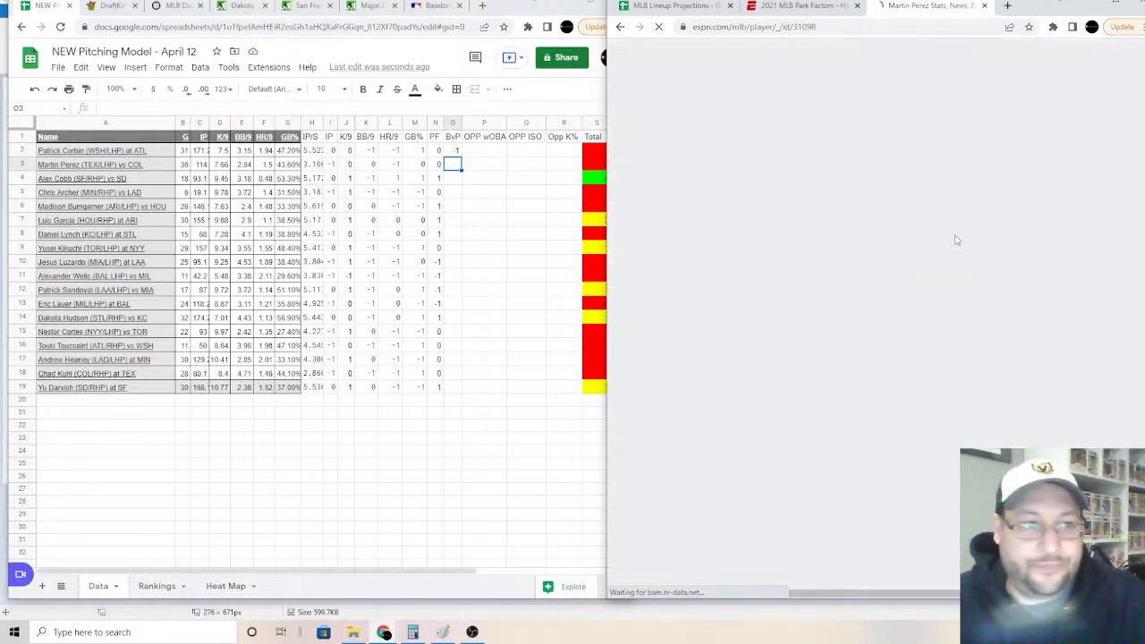
{"action": "left_click", "coordinate": [854, 280]}
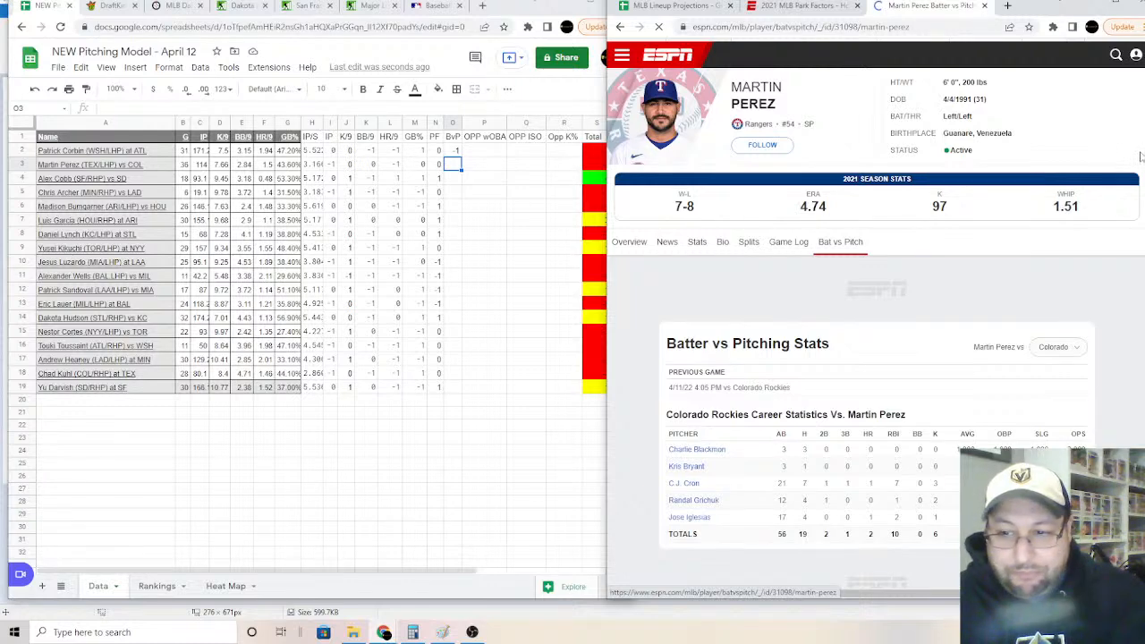
Step: Set Martin Perez's BvP score to -1 in the Data sheet
{"action": "left_click", "coordinate": [453, 164]}
{"action": "type", "text": "-1"}
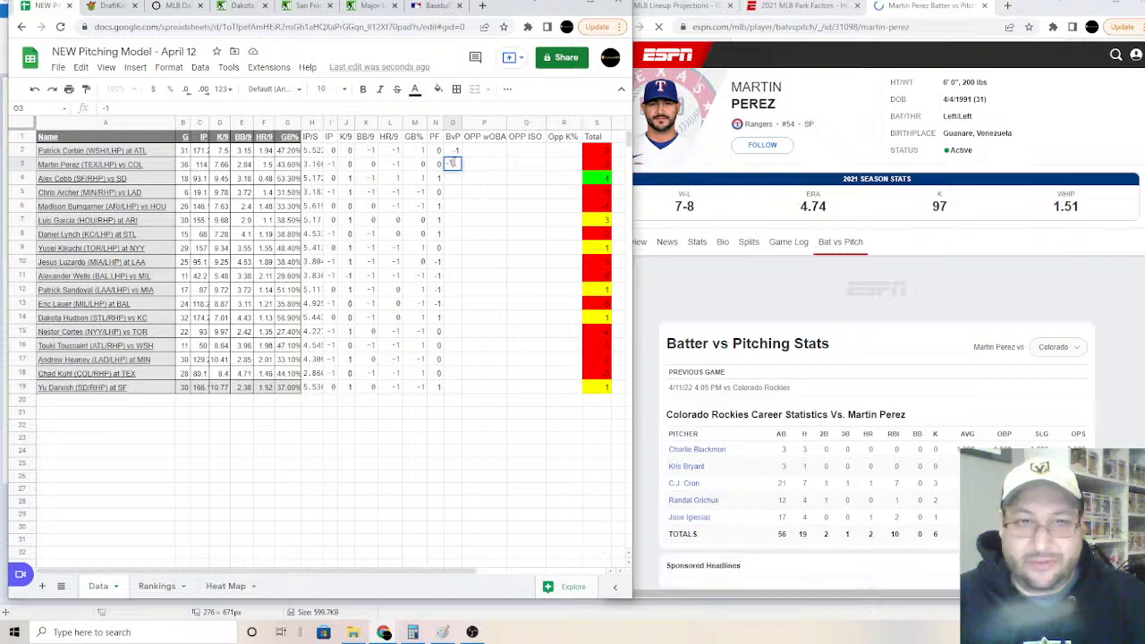
{"action": "key", "text": "Return"}
Step: Change Martin Perez's BvP score to 0 in the Data sheet
{"action": "left_click", "coordinate": [457, 165]}
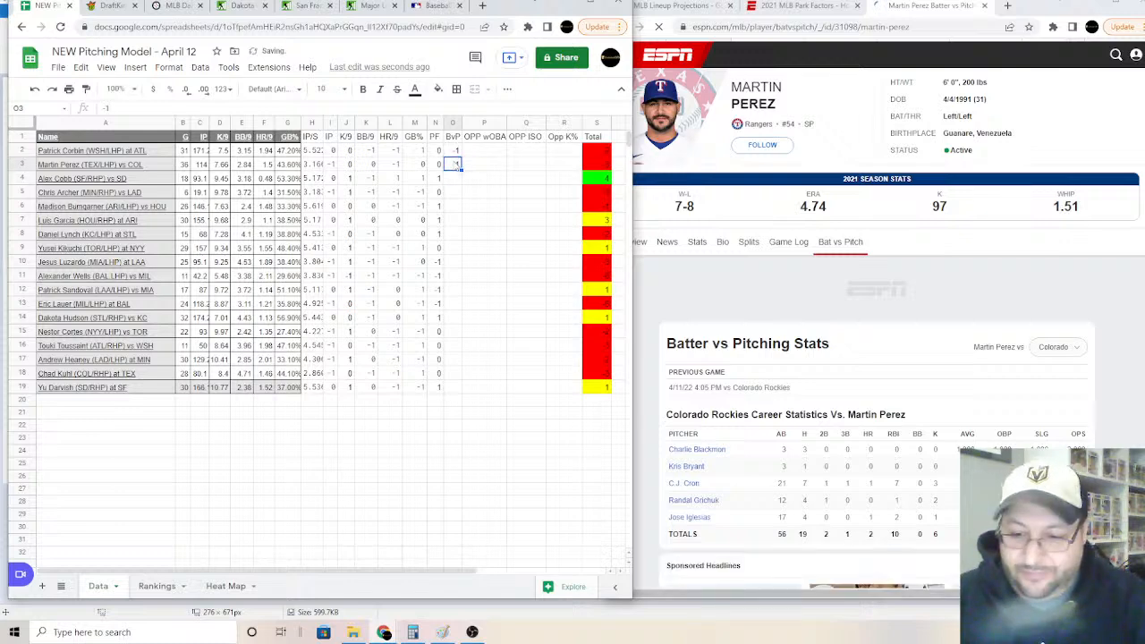
{"action": "type", "text": "-"}
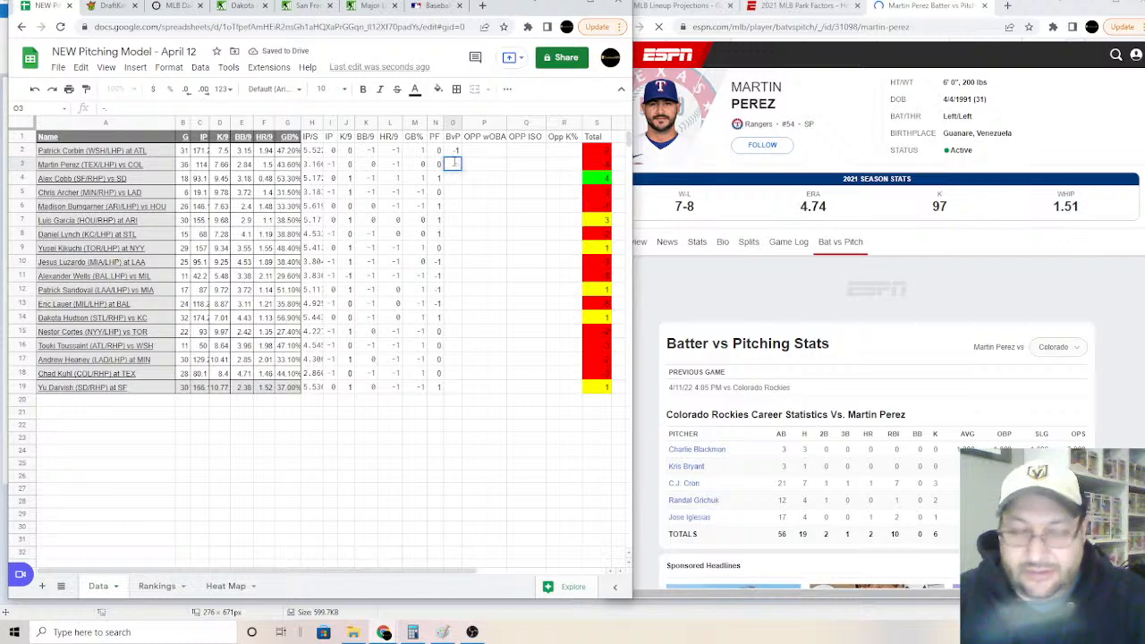
{"action": "type", "text": "0"}
{"action": "key", "text": "Return"}
Step: Search ESPN for "alex cobb", open Alex Cobb's player page, and view his Bat vs Pitch stats against San Diego
{"action": "left_click", "coordinate": [1115, 58]}
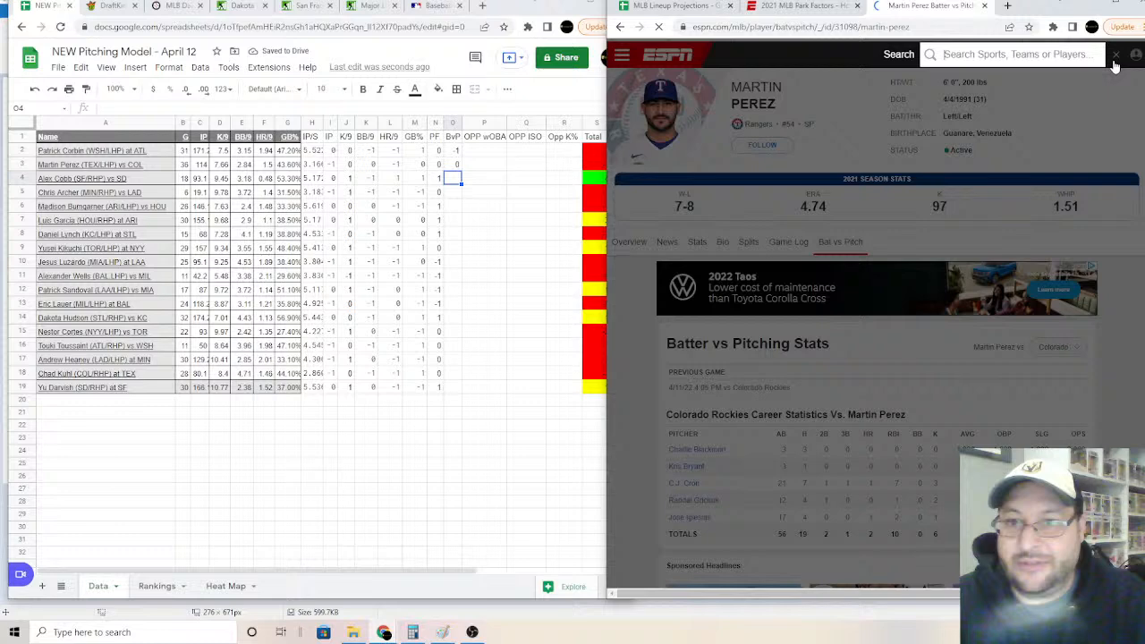
{"action": "type", "text": "alex cobb"}
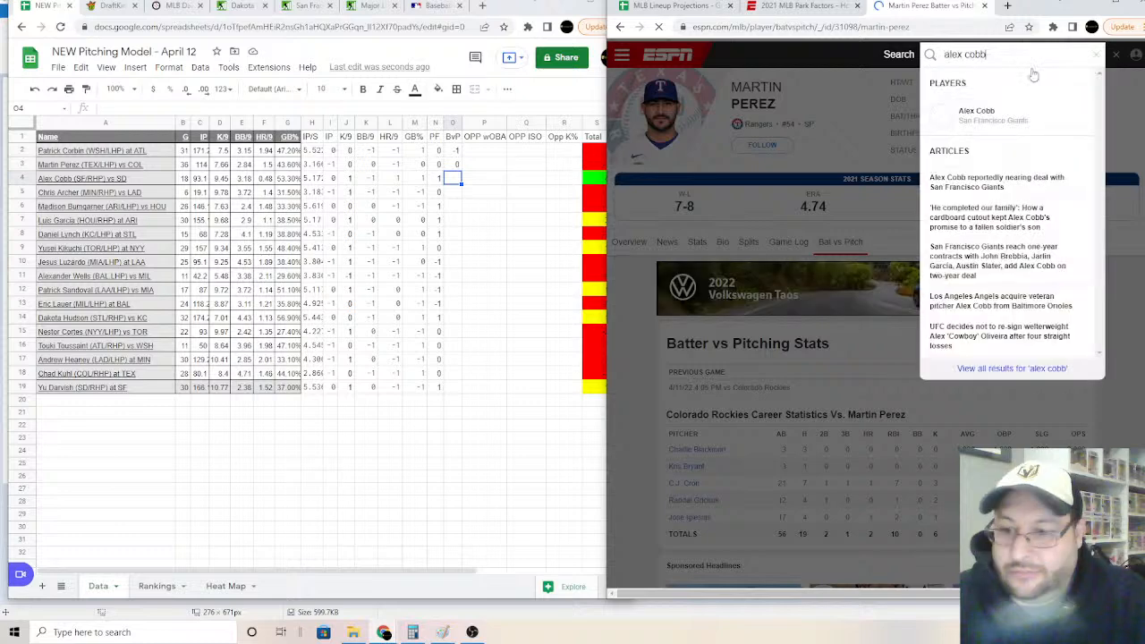
{"action": "left_click", "coordinate": [977, 110]}
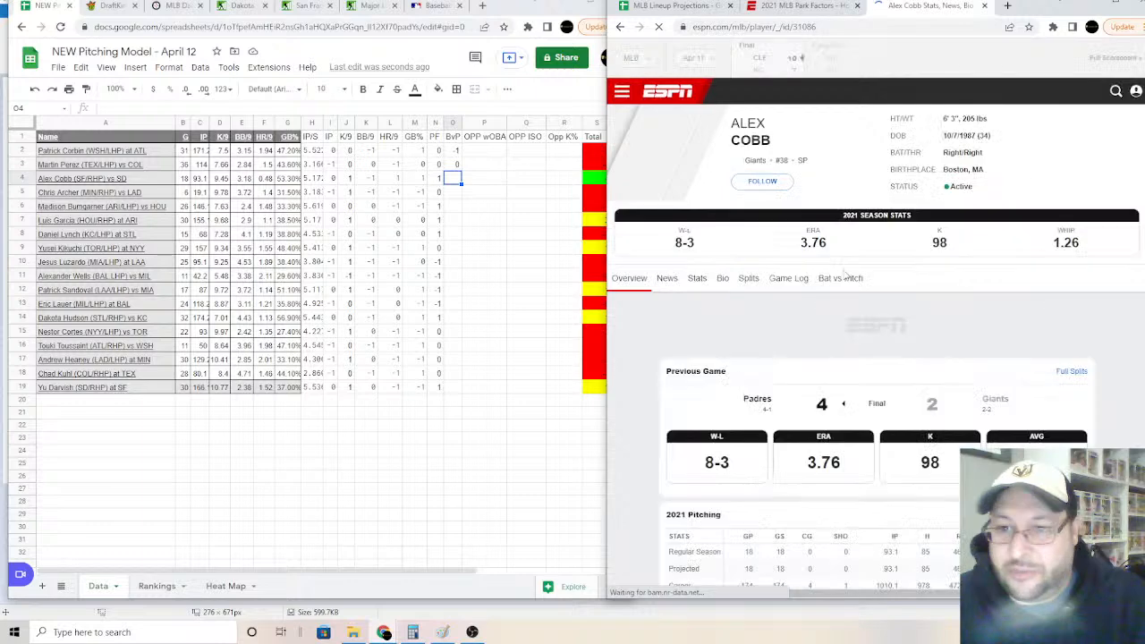
{"action": "left_click", "coordinate": [841, 278]}
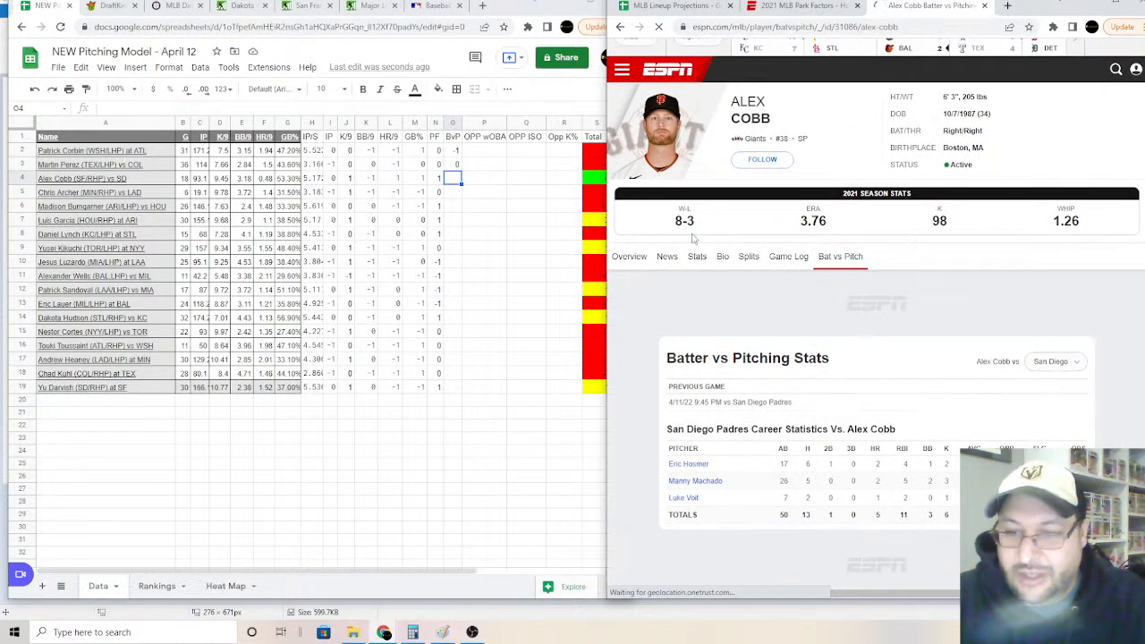
Step: Set Alex Cobb's BvP score to 0 and add "Eric Hosmer (SD - 1B)" to the Heat Map sheet's BvP list
{"action": "left_click", "coordinate": [460, 181]}
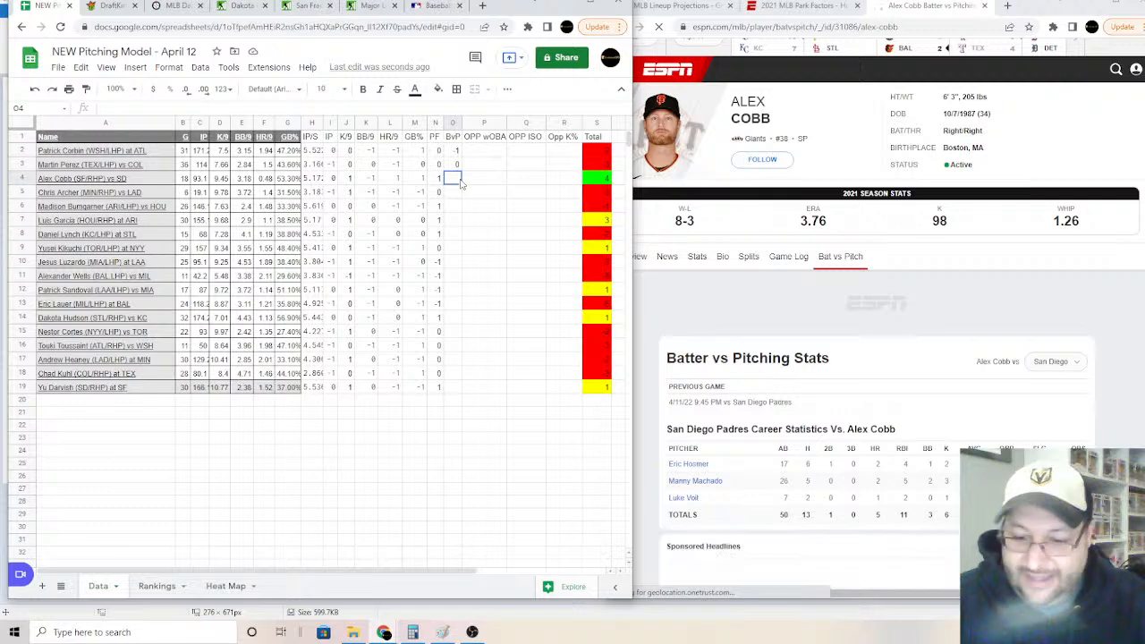
{"action": "left_click", "coordinate": [225, 587]}
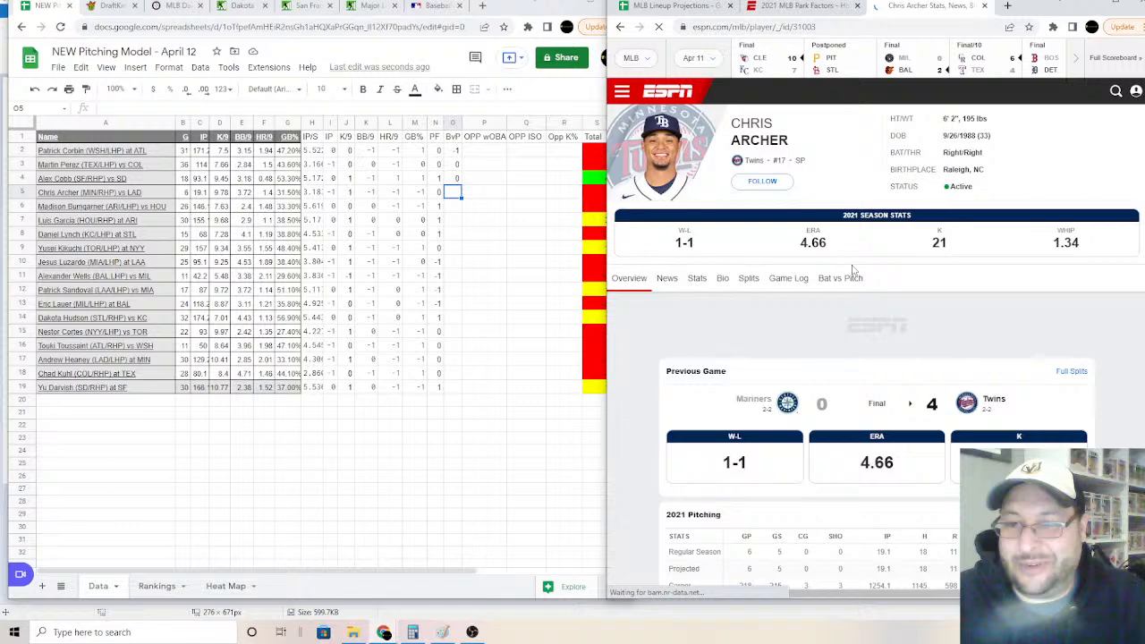
Step: View Chris Archer's Bat vs Pitch stats on his ESPN player page
{"action": "left_click", "coordinate": [841, 279]}
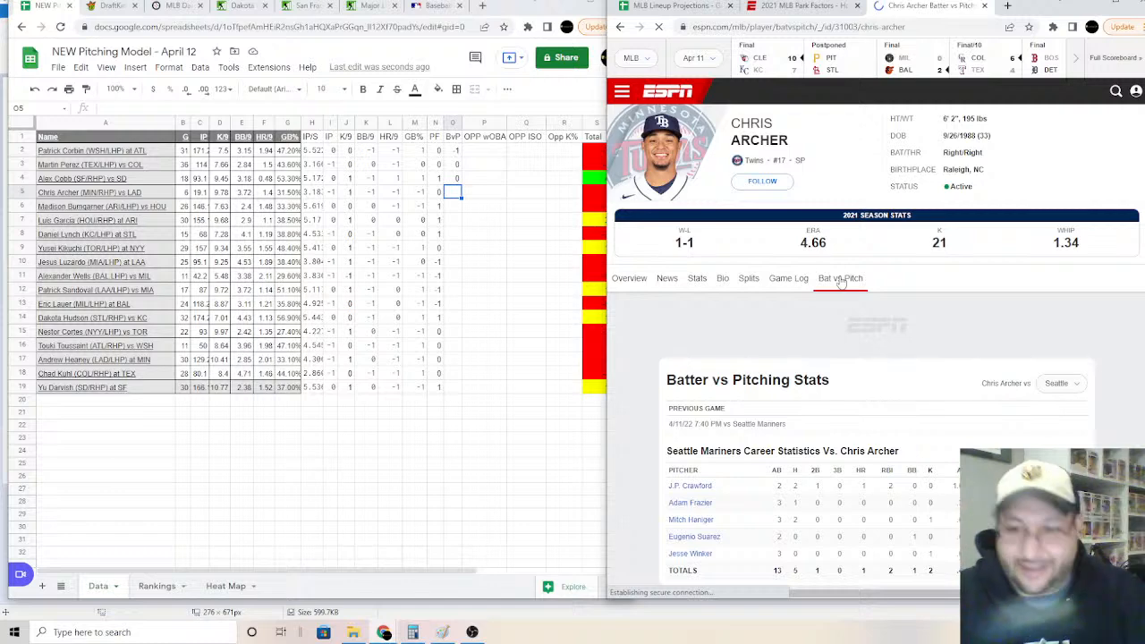
{"action": "scroll", "coordinate": [1007, 280], "scroll_direction": "down", "scroll_amount": 2}
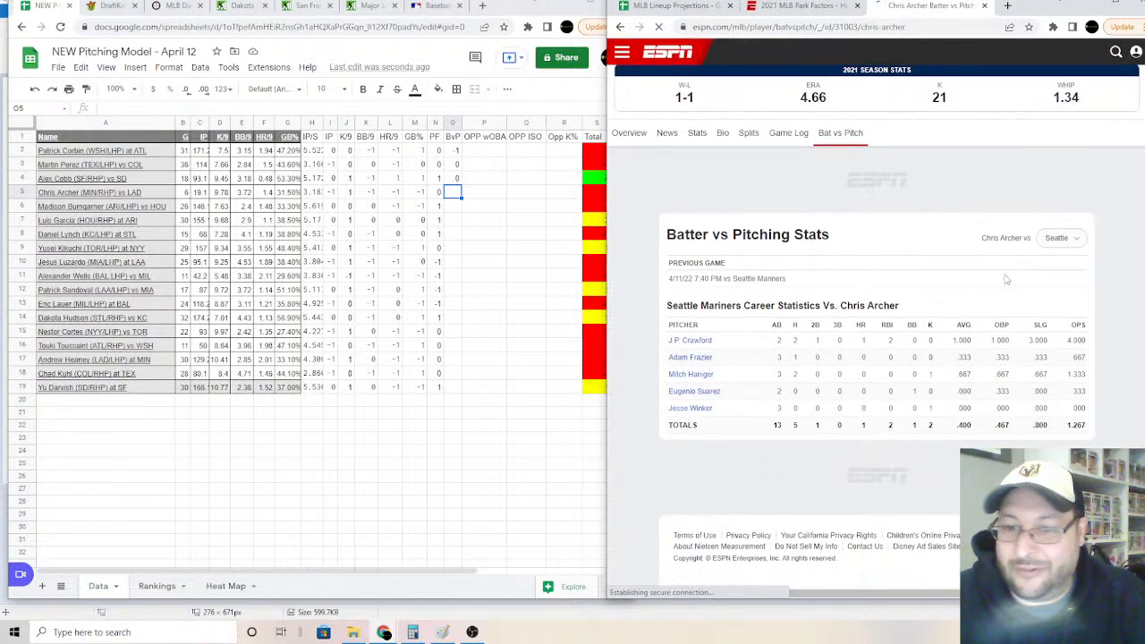
Step: Set Chris Archer's BvP score to 0 in the Data sheet
{"action": "left_click", "coordinate": [456, 198]}
{"action": "type", "text": "0"}
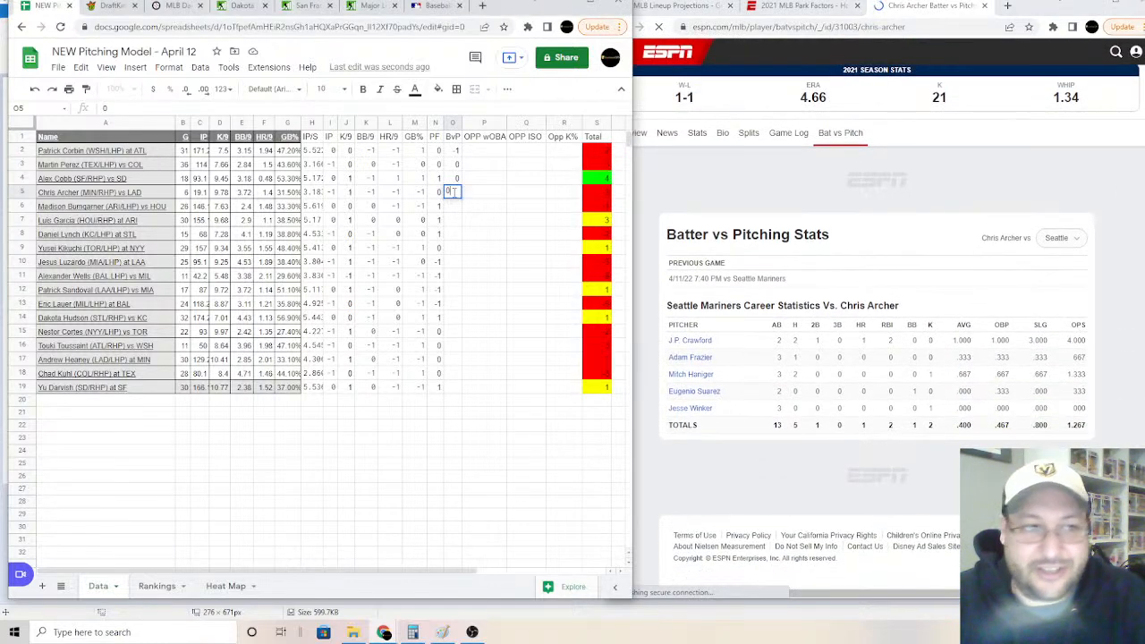
{"action": "key", "text": "Return"}
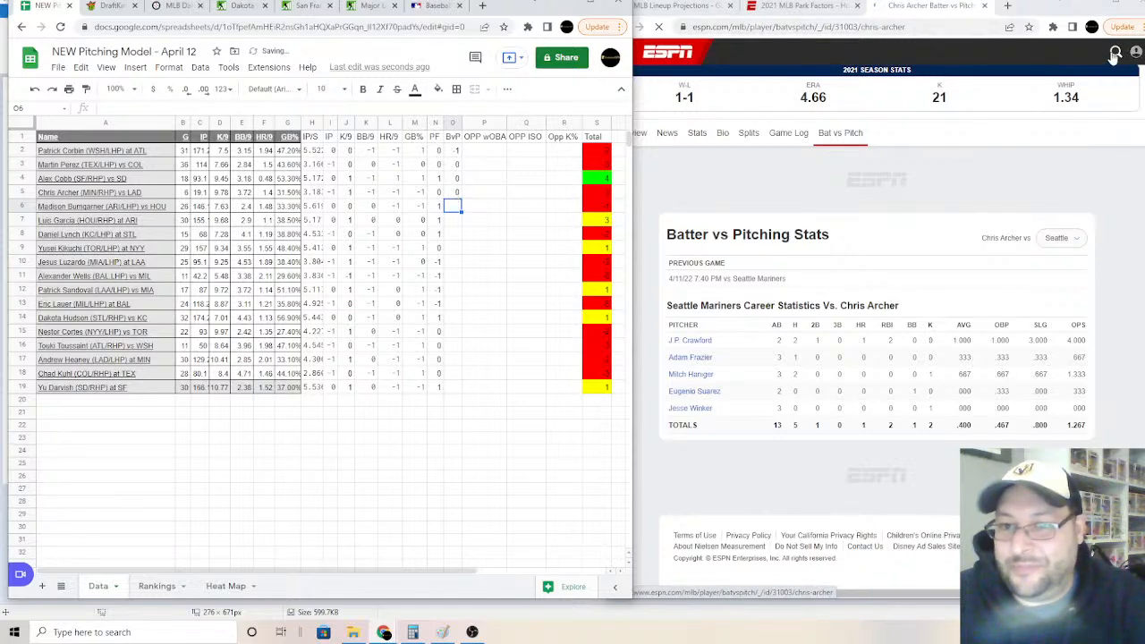
Step: Switch Chris Archer's Bat vs Pitch opponent to the Los Angeles Dodgers and set his BvP score to -0.5 in the Data sheet
{"action": "left_click", "coordinate": [1056, 238]}
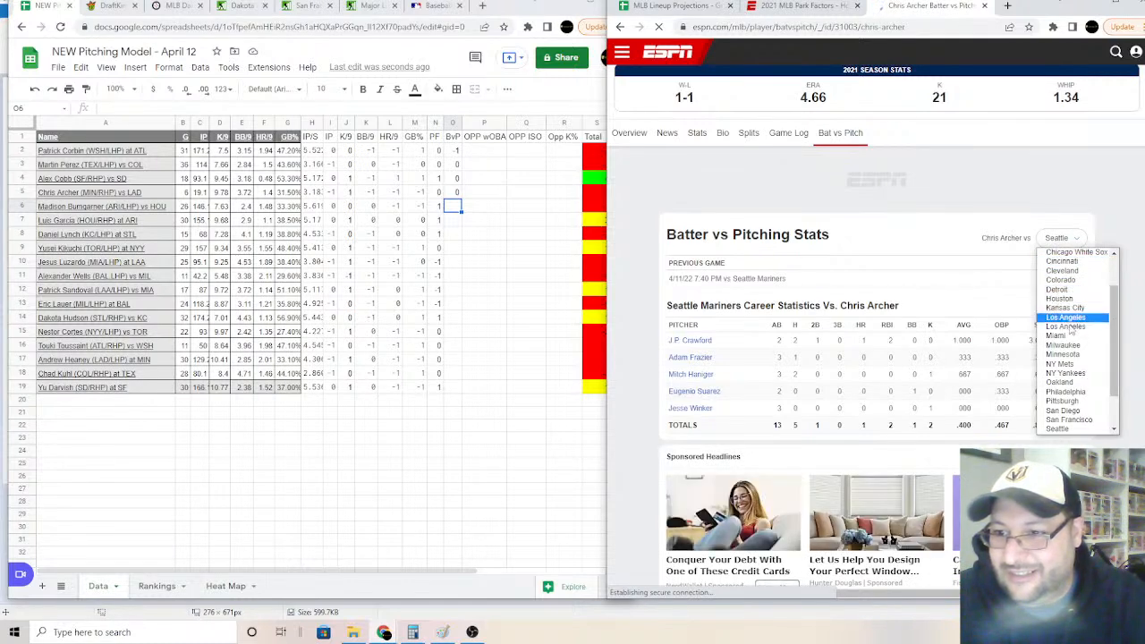
{"action": "left_click", "coordinate": [1071, 328]}
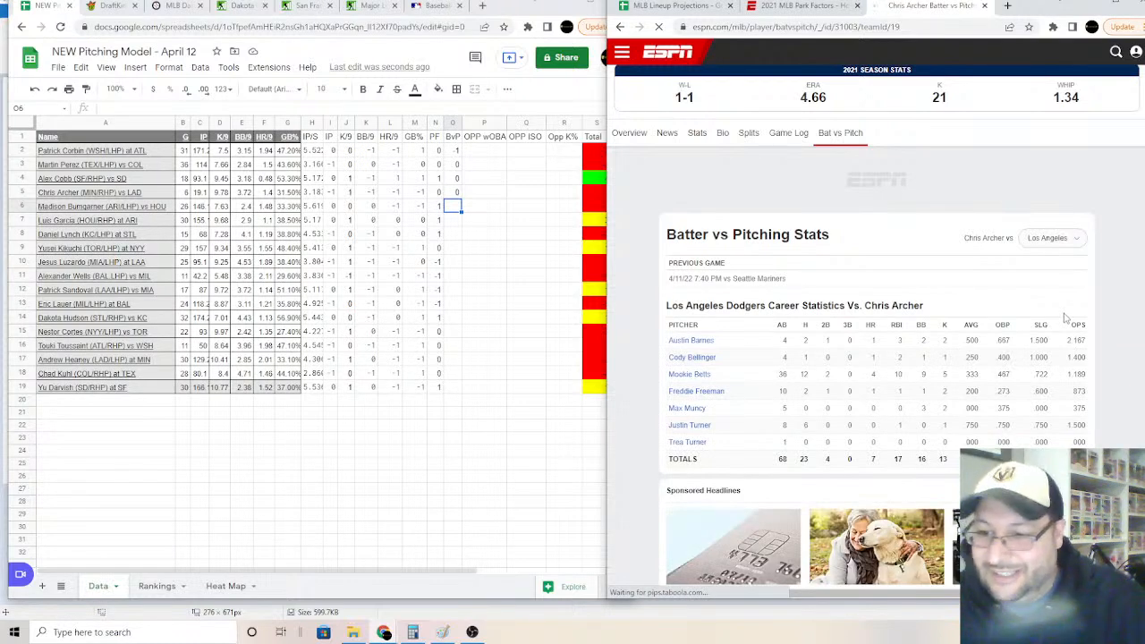
{"action": "left_click", "coordinate": [446, 200]}
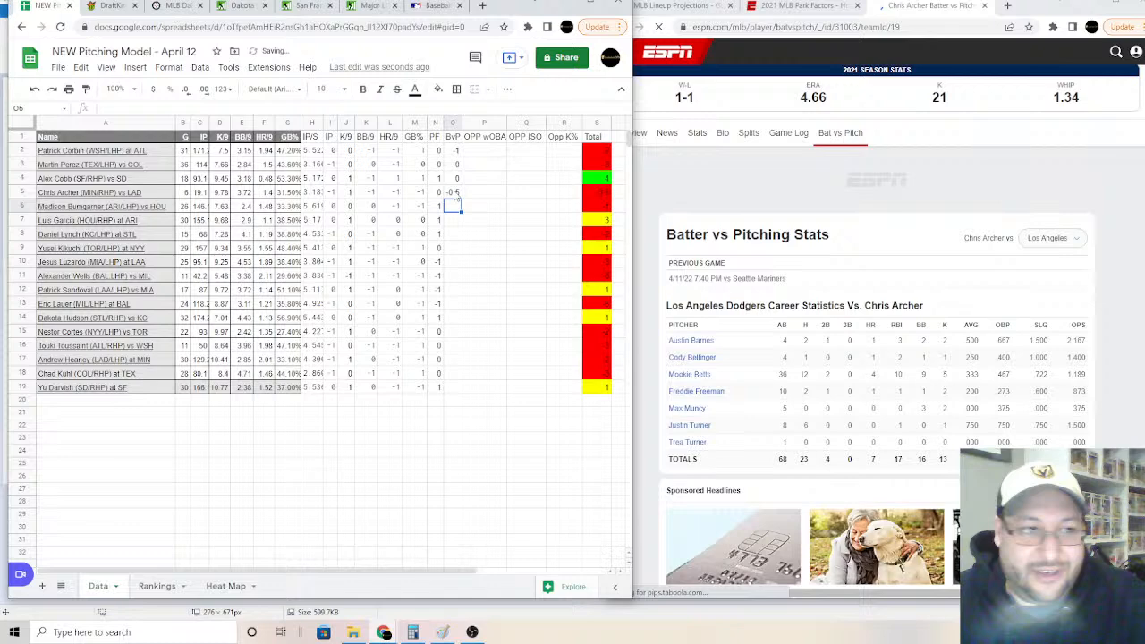
Step: Add "Mookie Betts (LAD - OF)" to the Heat Map sheet's BvP list below Eric Hosmer
{"action": "left_click", "coordinate": [226, 586]}
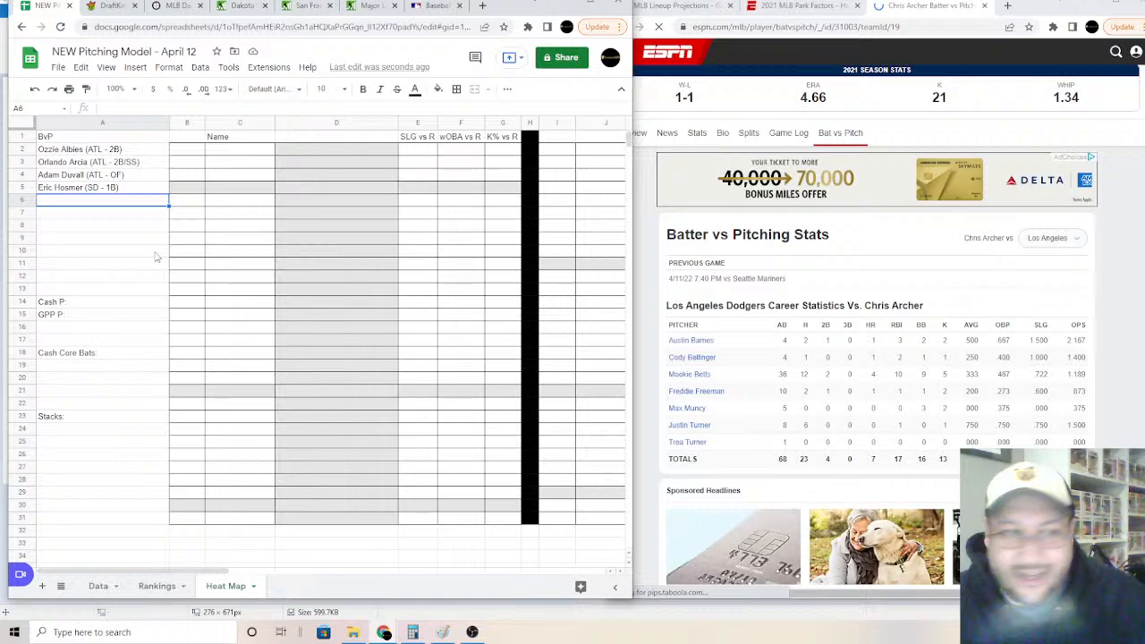
{"action": "type", "text": "Mookie Betts (LAD - OF)"}
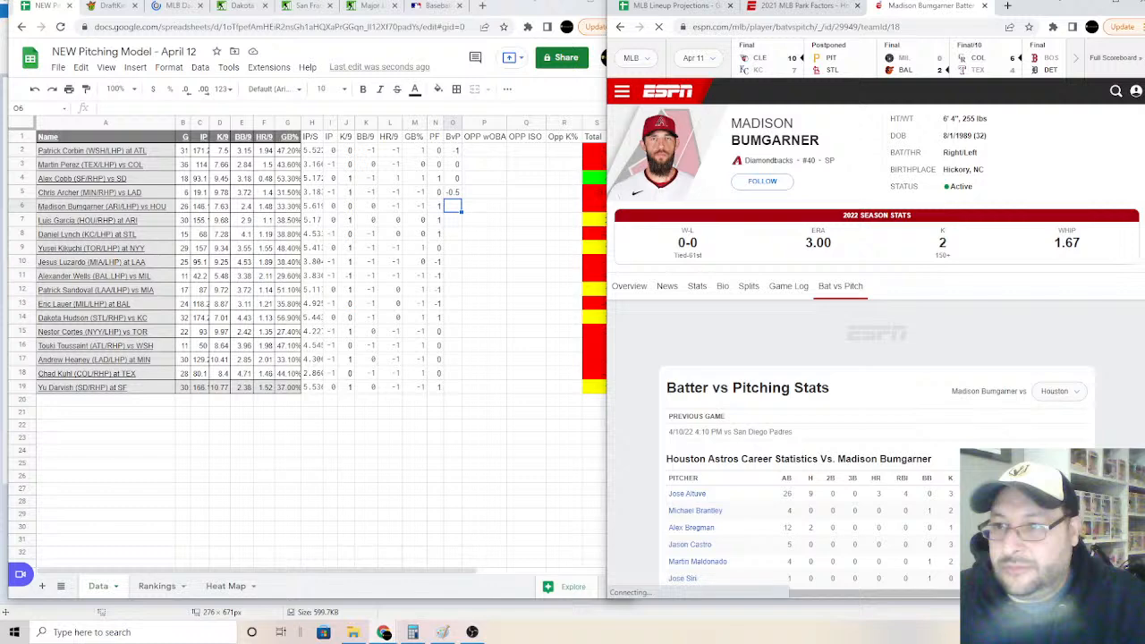
Step: Review Madison Bumgarner's Bat vs Pitch stats against Houston and set his BvP score to 0.5 in the Data sheet
{"action": "scroll", "coordinate": [937, 405], "scroll_direction": "down", "scroll_amount": 2}
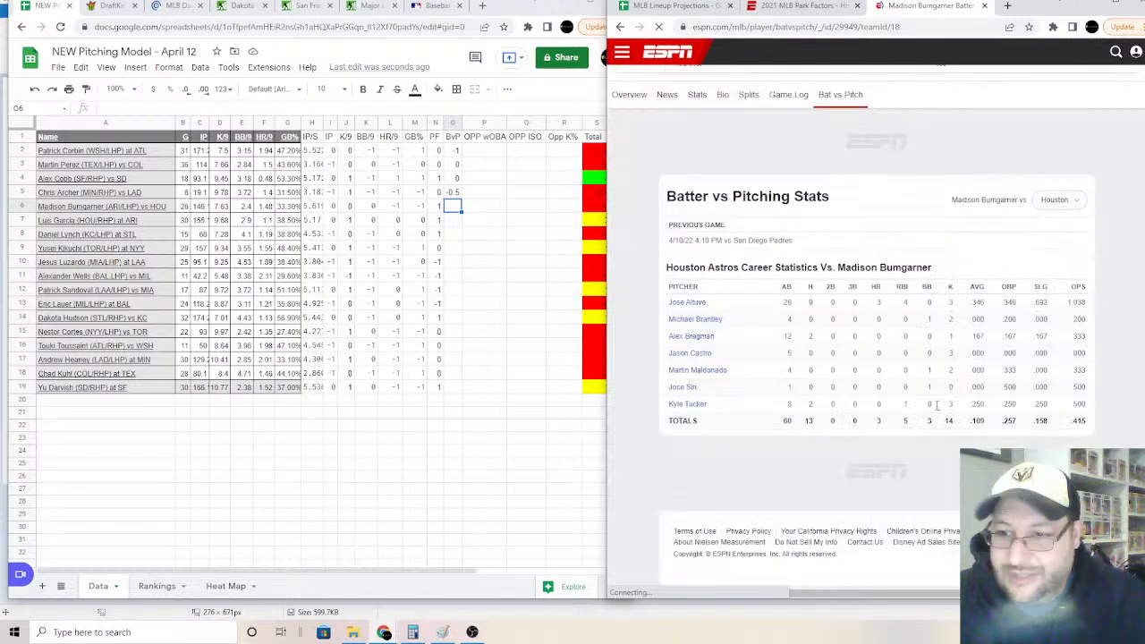
{"action": "left_click", "coordinate": [456, 211]}
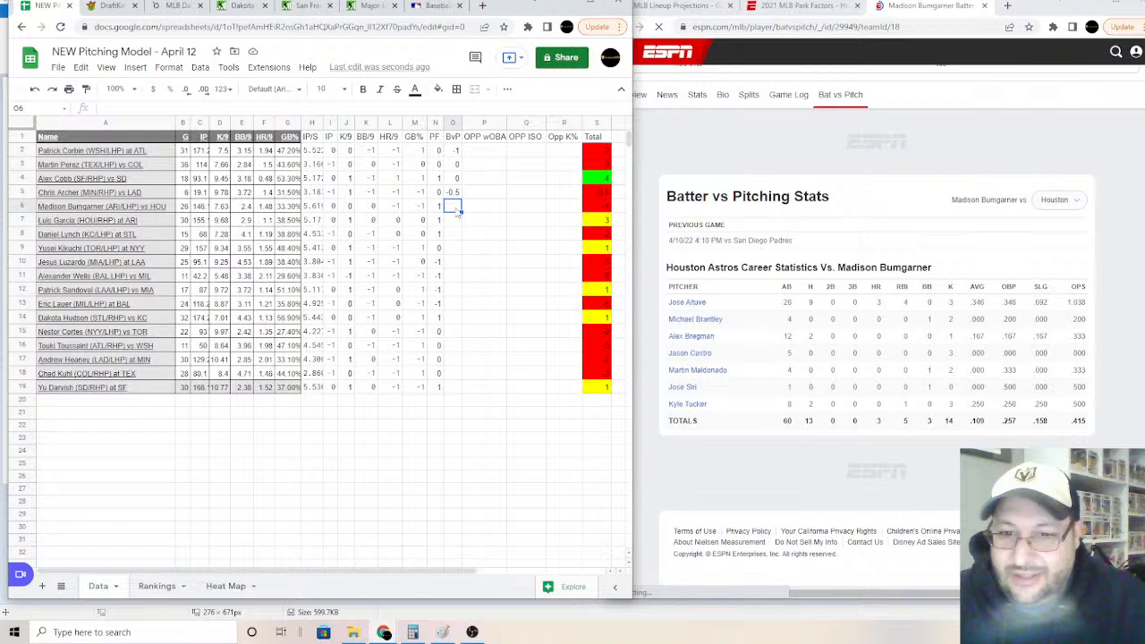
{"action": "type", "text": "0.5"}
{"action": "key", "text": "Return"}
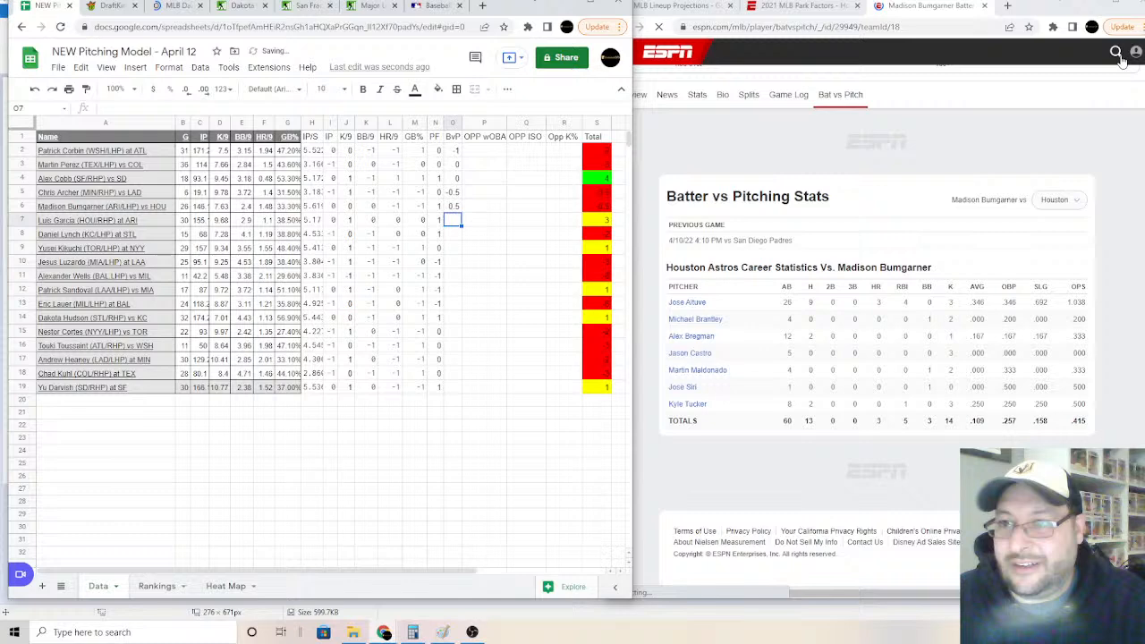
Step: Look up Luis Garcia's Bat vs Pitch stats against Arizona on ESPN and set his BvP score to 0 in the Data sheet
{"action": "left_click", "coordinate": [1119, 56]}
{"action": "type", "text": "luis gar"}
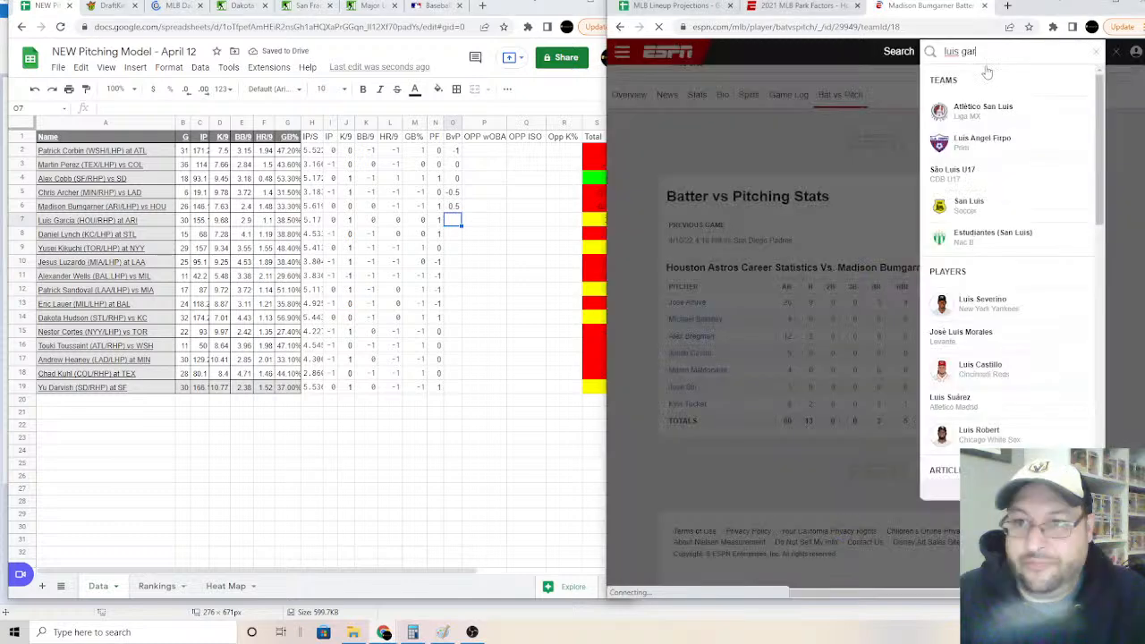
{"action": "type", "text": "cia"}
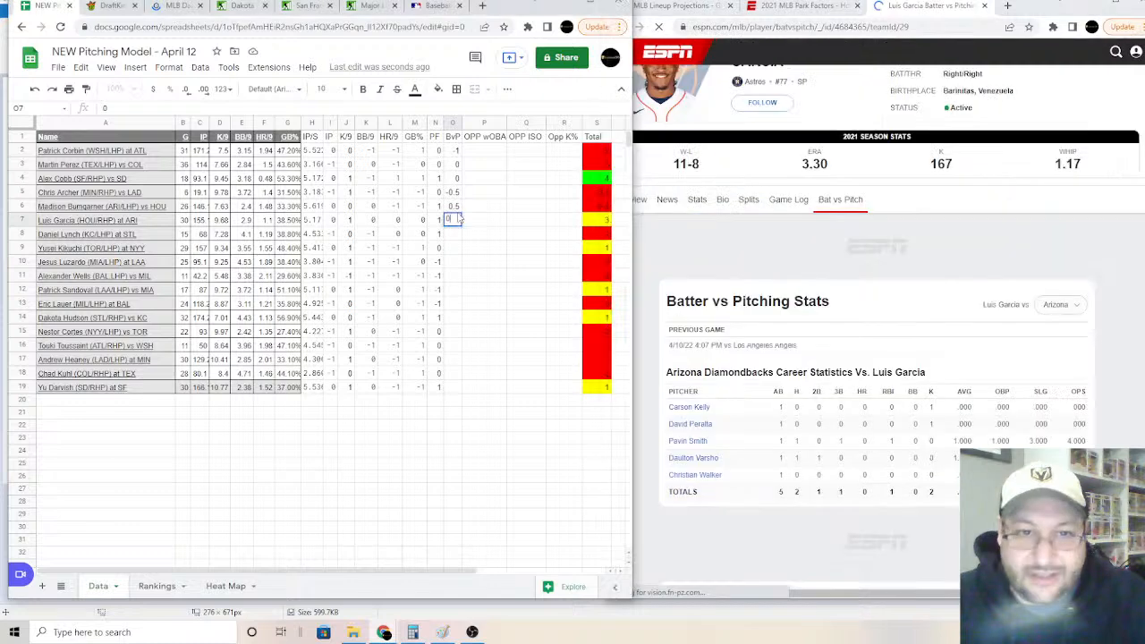
{"action": "type", "text": "0"}
{"action": "key", "text": "Return"}
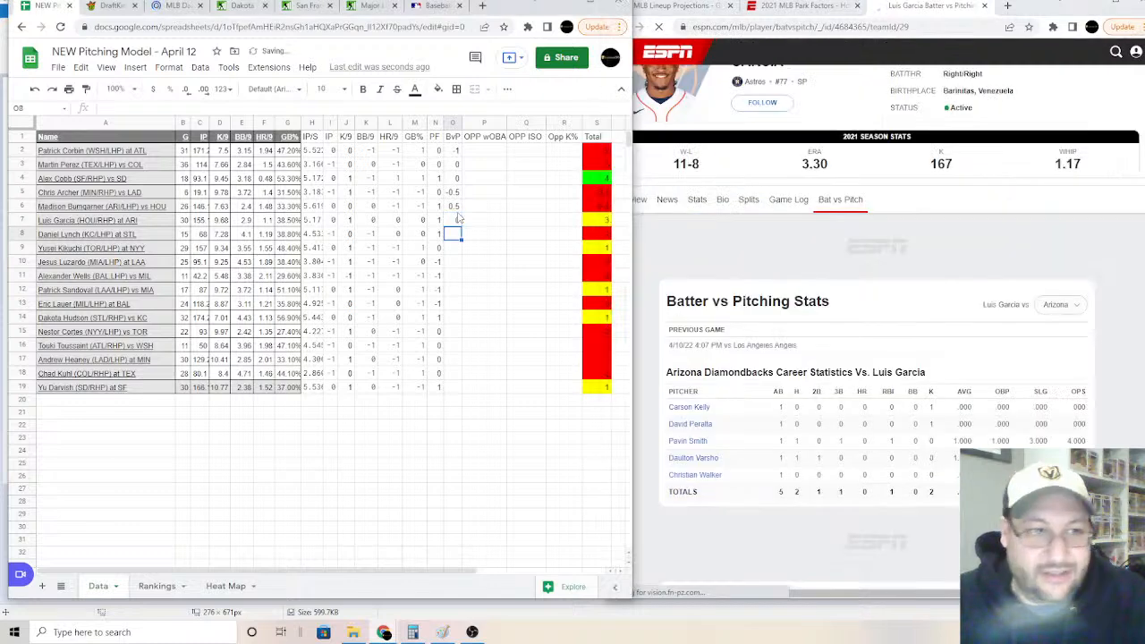
Step: Search ESPN for Daniel Lynch of the Kansas City Royals and open his Bat vs Pitch stats
{"action": "left_click", "coordinate": [1115, 54]}
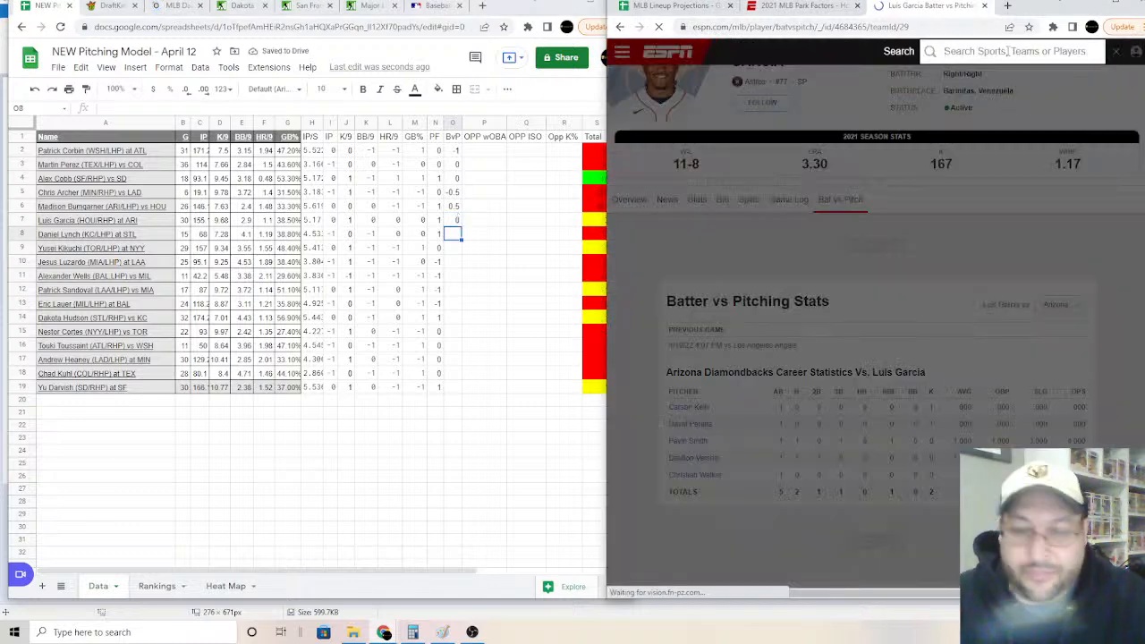
{"action": "type", "text": "lynch"}
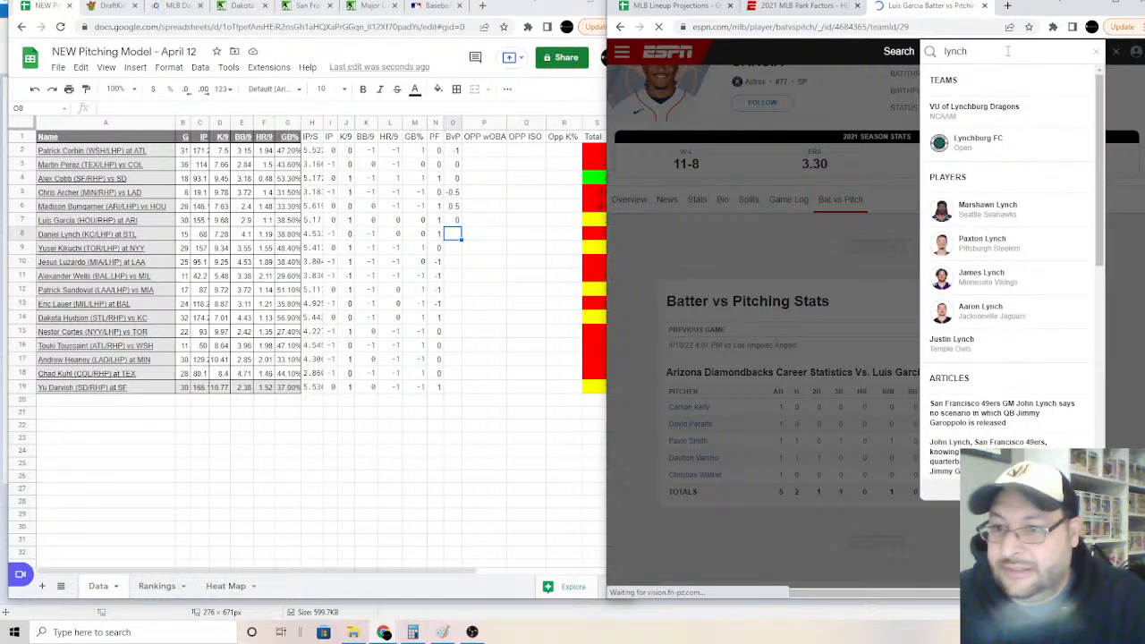
{"action": "double_click", "coordinate": [1008, 51]}
{"action": "type", "text": "daniel lyn"}
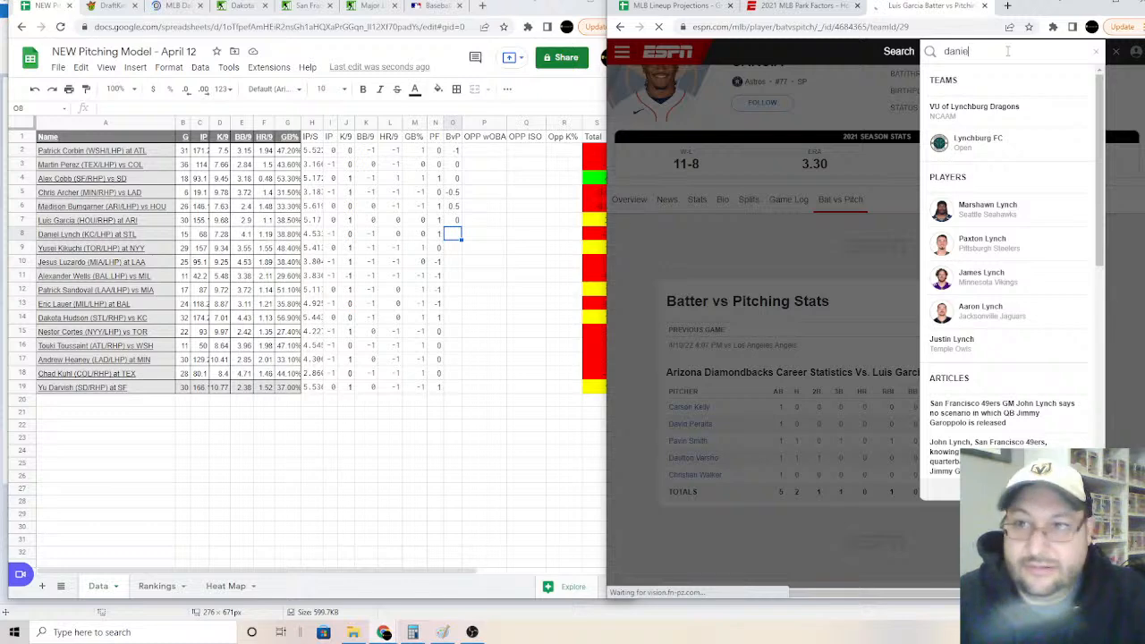
{"action": "type", "text": "ch"}
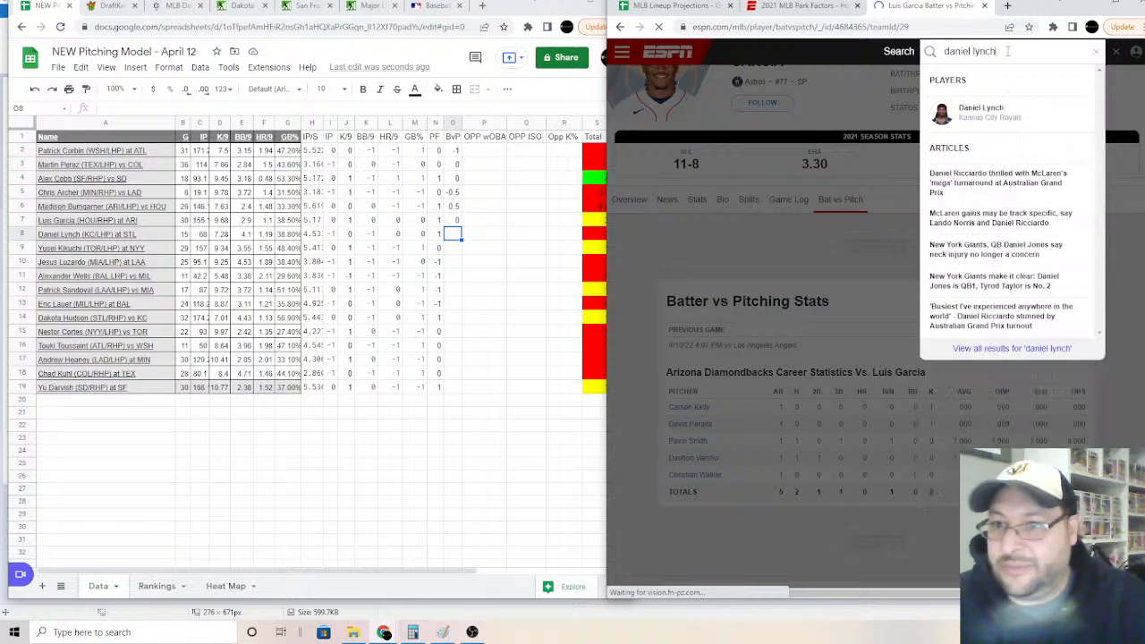
{"action": "left_click", "coordinate": [982, 109]}
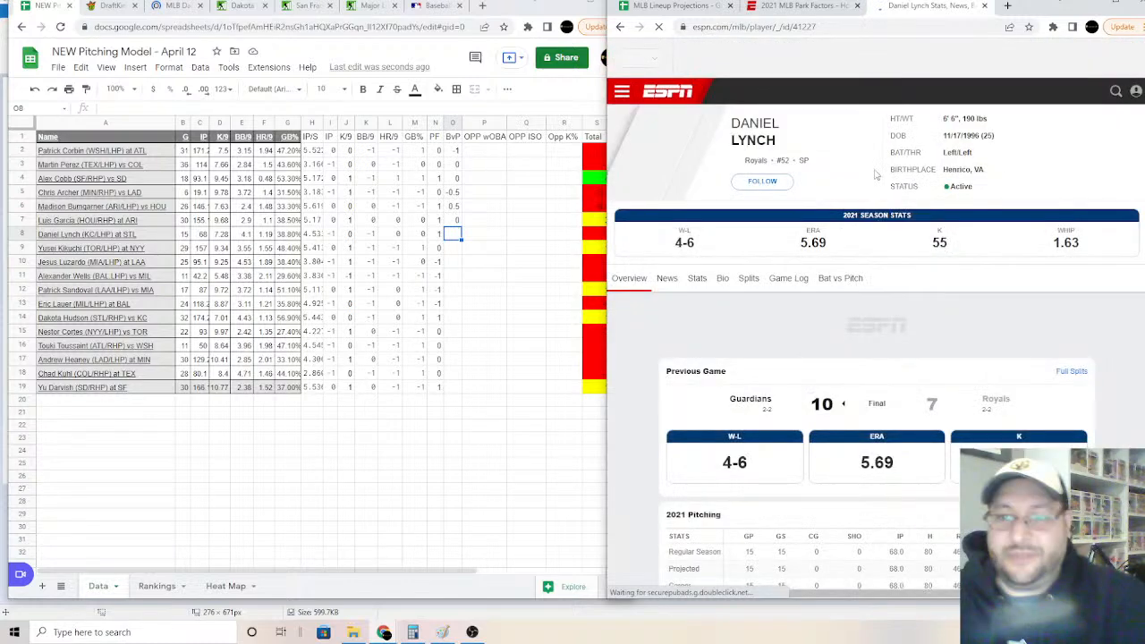
{"action": "left_click", "coordinate": [841, 279]}
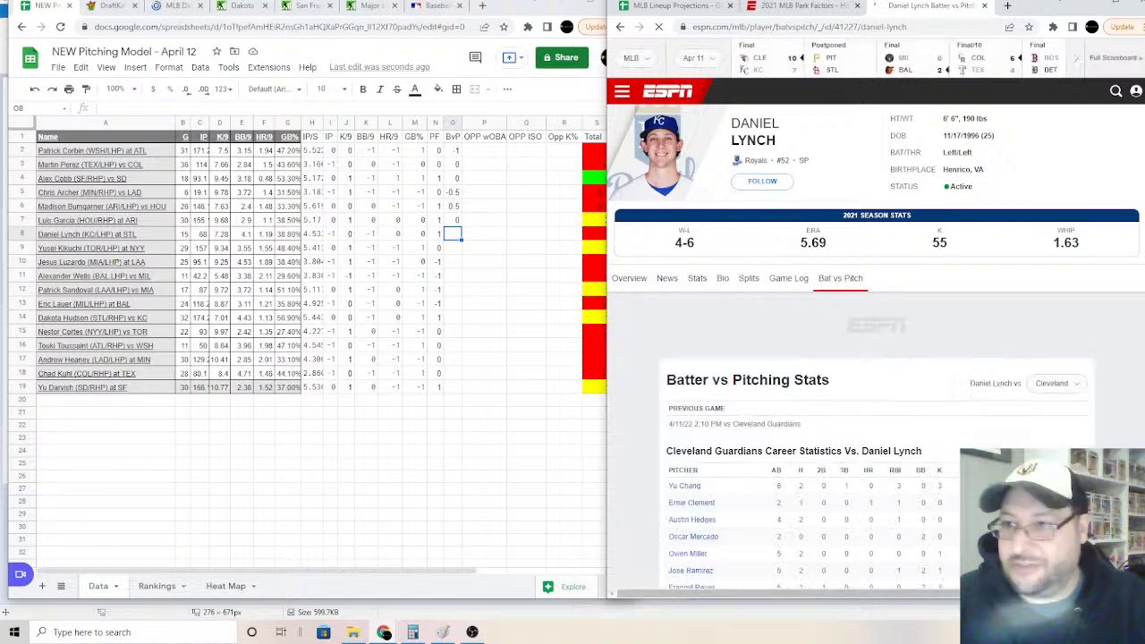
Step: Switch Daniel Lynch's Bat vs Pitch opponent to St. Louis and set his BvP score to 0 in the Data sheet
{"action": "scroll", "coordinate": [774, 559], "scroll_direction": "down", "scroll_amount": 1}
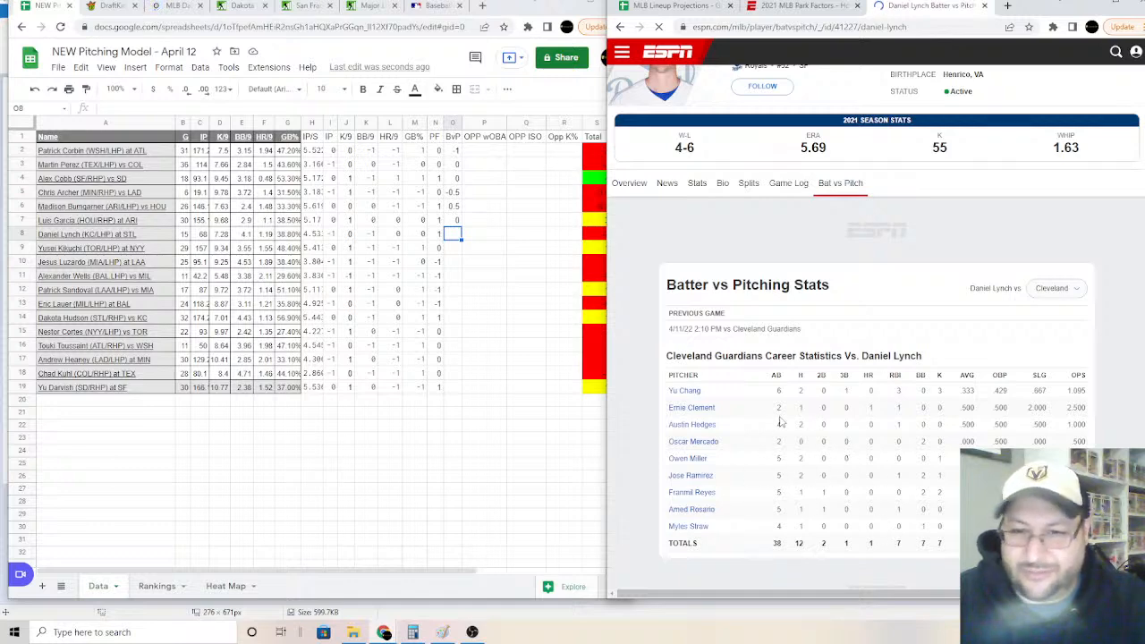
{"action": "left_click", "coordinate": [1047, 290]}
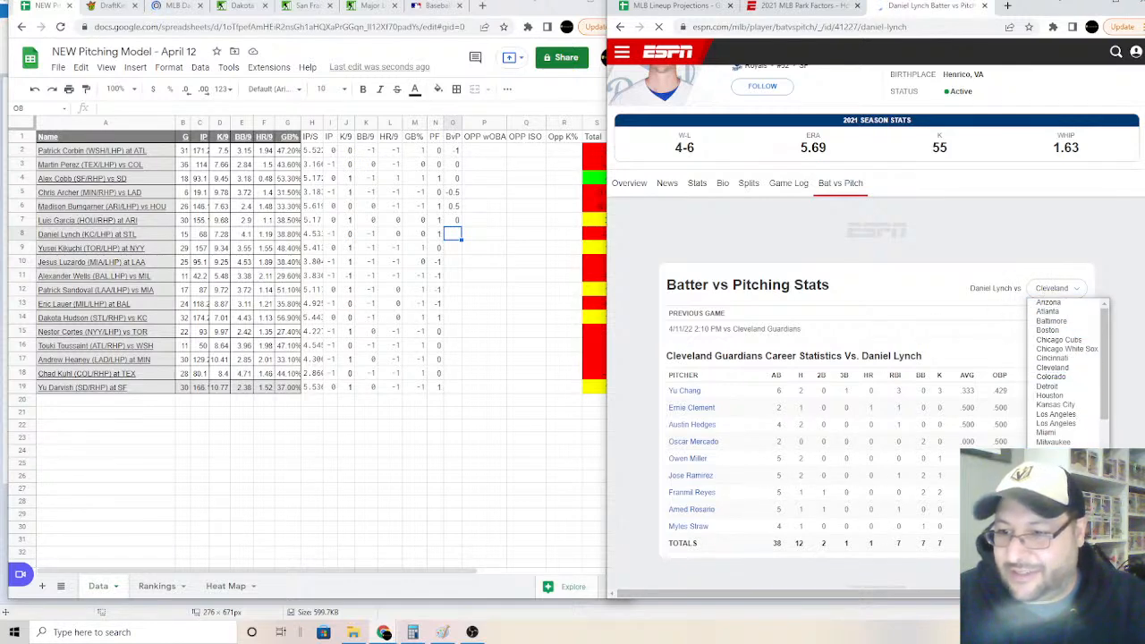
{"action": "scroll", "coordinate": [1060, 368], "scroll_direction": "down", "scroll_amount": 2}
{"action": "left_click", "coordinate": [1062, 443]}
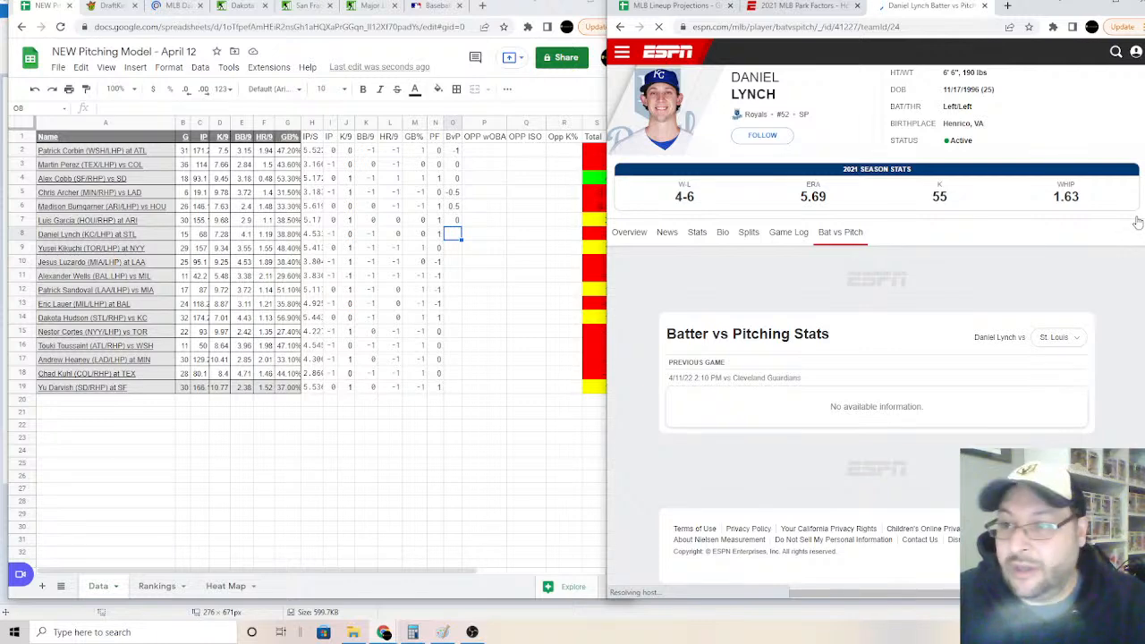
{"action": "left_click", "coordinate": [460, 232]}
{"action": "type", "text": "0"}
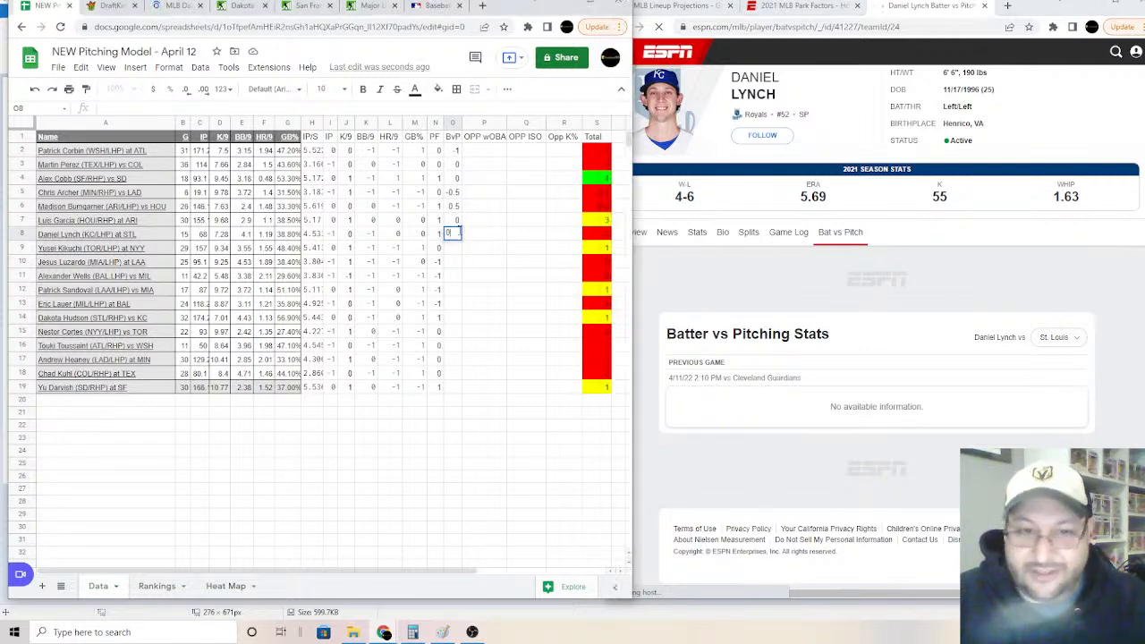
{"action": "key", "text": "Return"}
Step: Look up Yusei Kikuchi's Bat vs Pitch stats against the Yankees and set his BvP score to -0.5 in the Data sheet
{"action": "left_click", "coordinate": [1116, 52]}
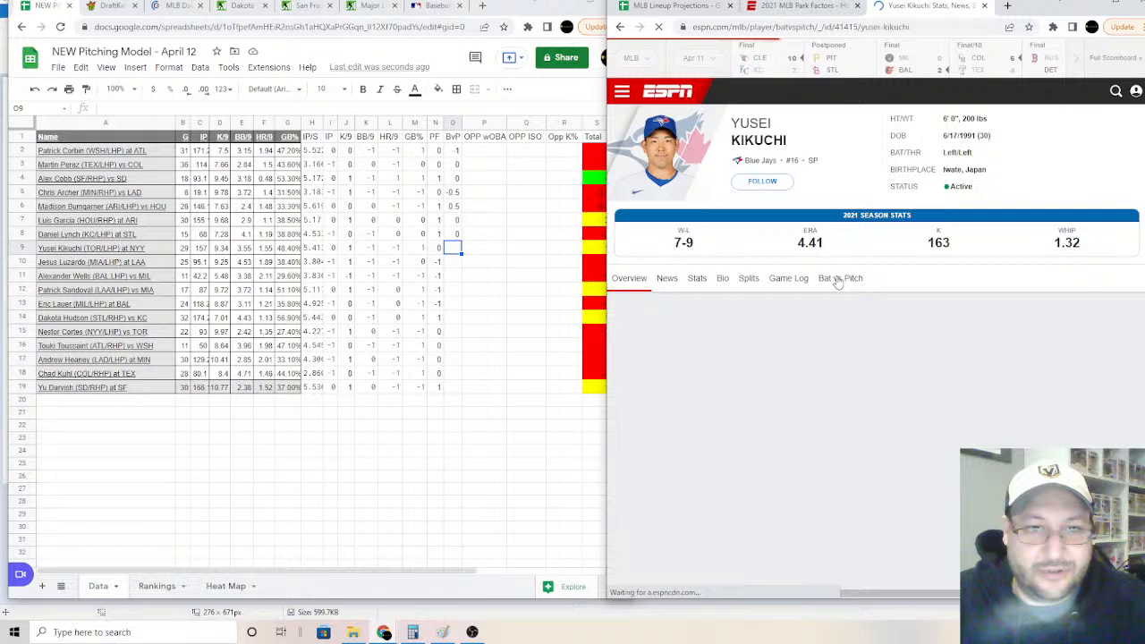
{"action": "scroll", "coordinate": [1079, 302], "scroll_direction": "down", "scroll_amount": 2}
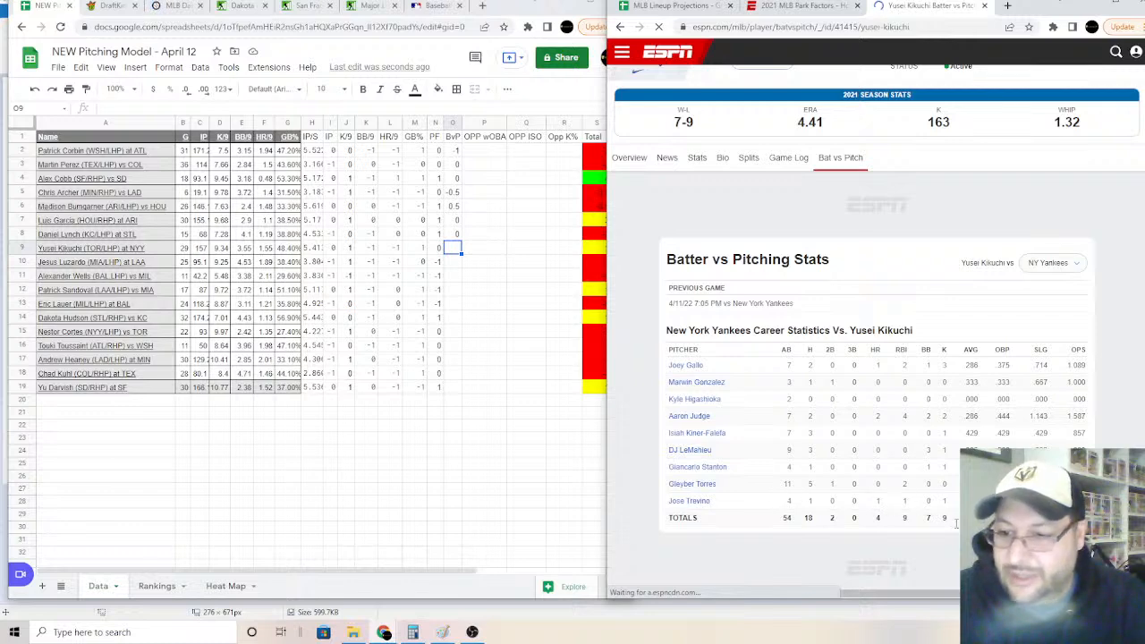
{"action": "left_click", "coordinate": [455, 249]}
{"action": "type", "text": "-"}
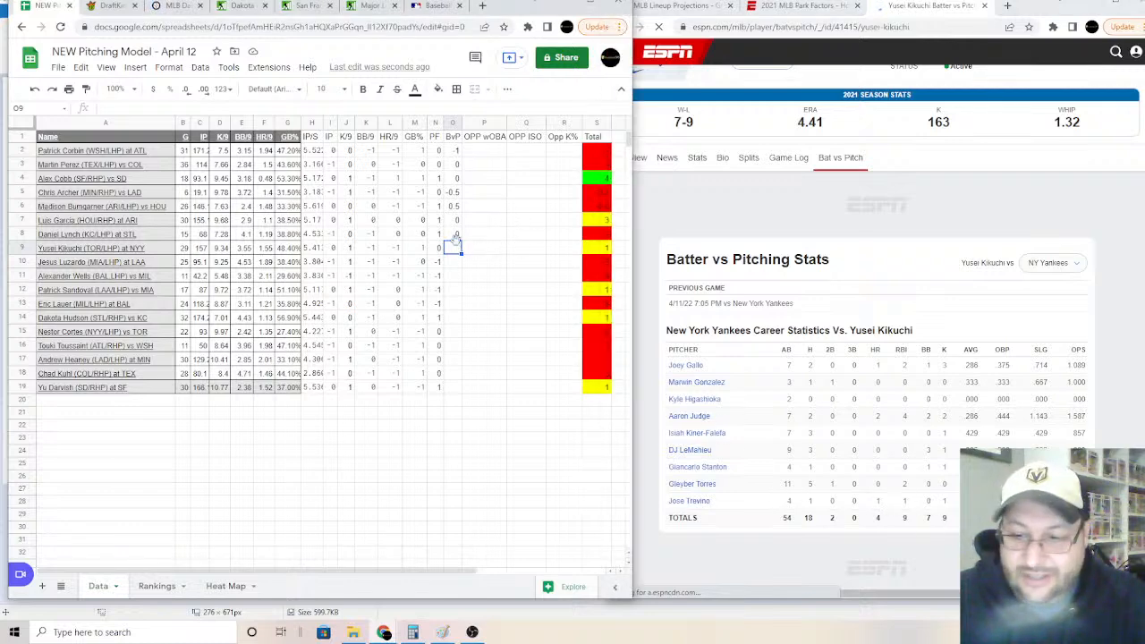
{"action": "type", "text": "0.5"}
{"action": "key", "text": "Return"}
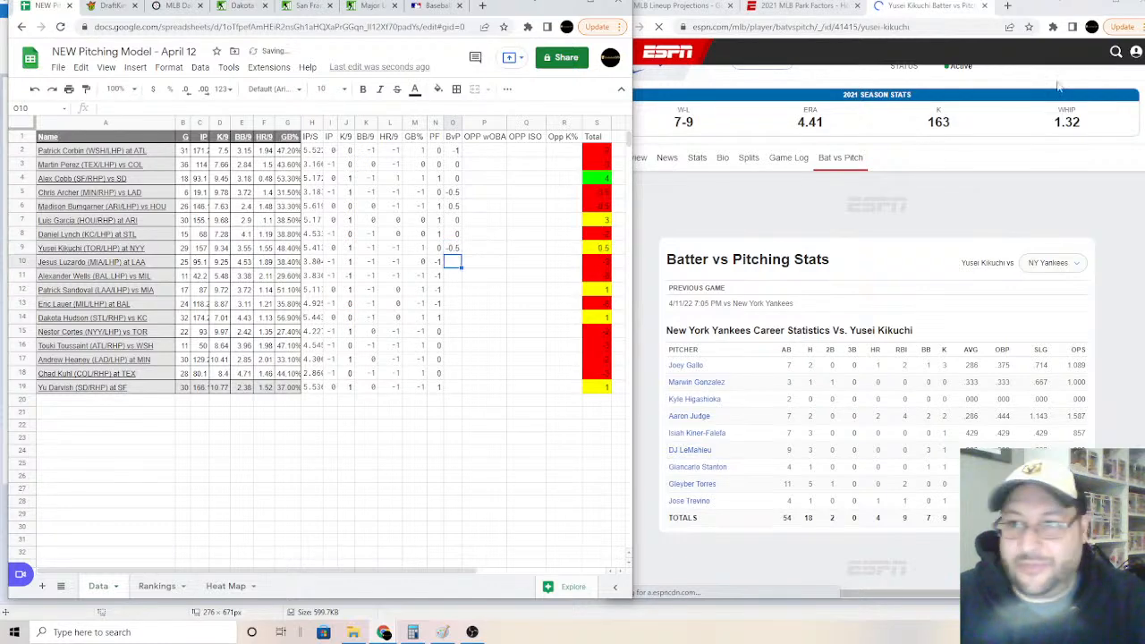
Step: Look up Jesus Luzardo's Bat vs Pitch stats against the Angels and set his BvP score to 0 in the Data sheet
{"action": "left_click", "coordinate": [1116, 56]}
{"action": "type", "text": "lu"}
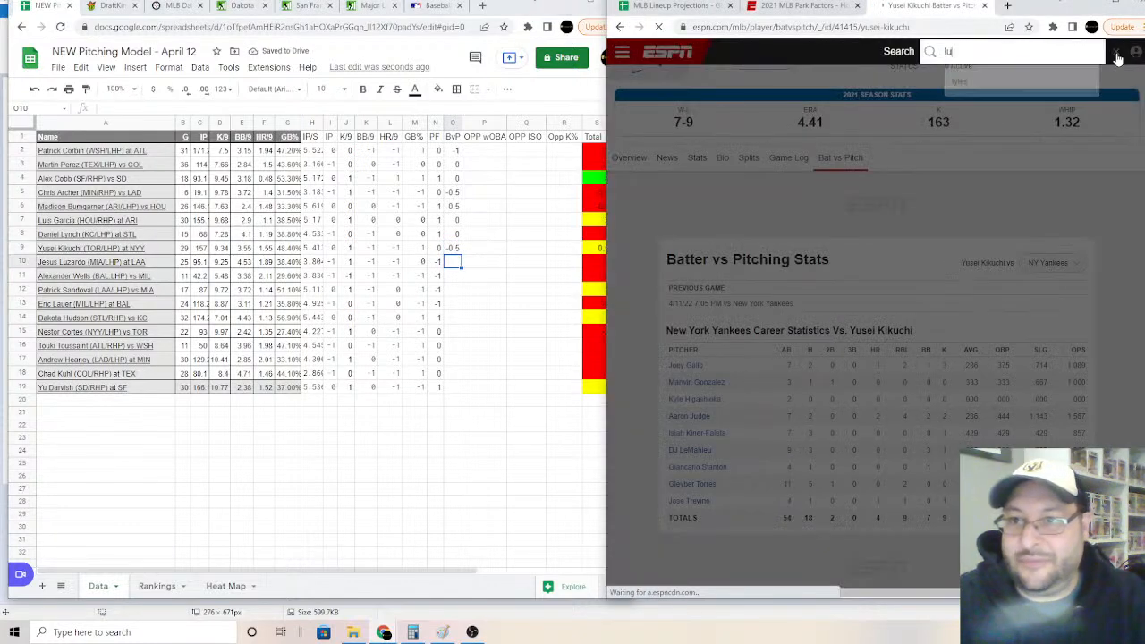
{"action": "type", "text": "zardo"}
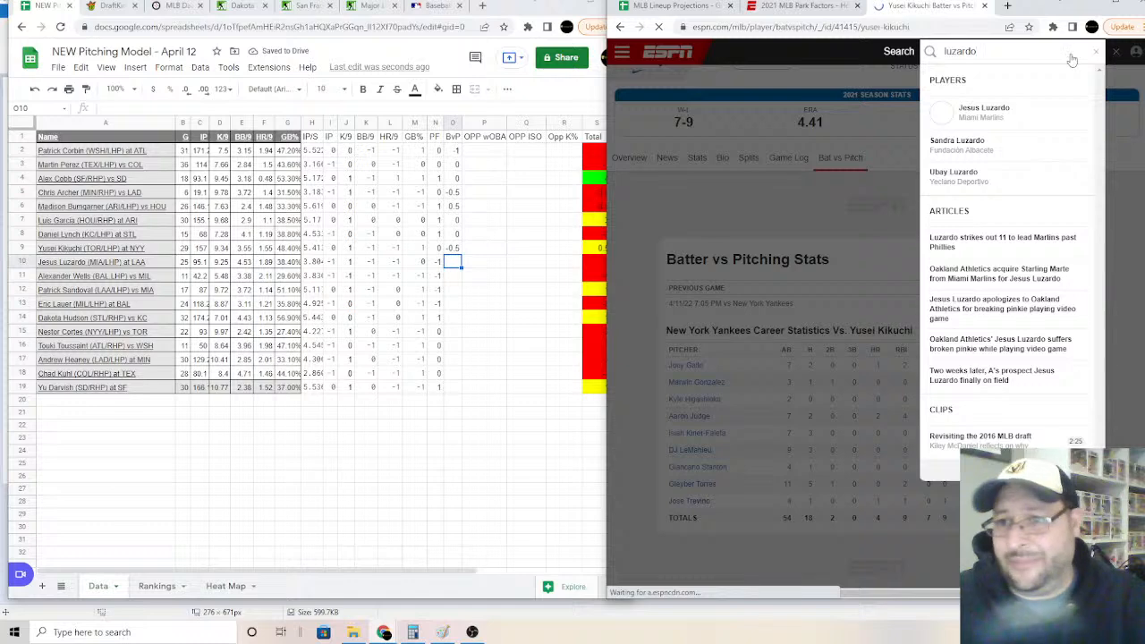
{"action": "left_click", "coordinate": [983, 111]}
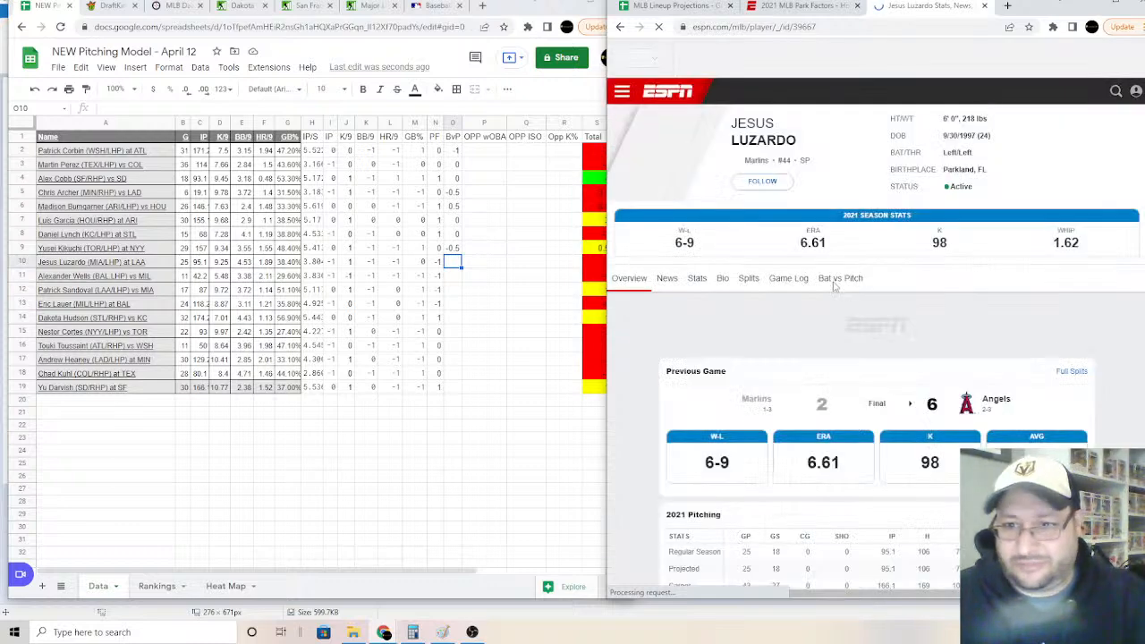
{"action": "left_click", "coordinate": [834, 283]}
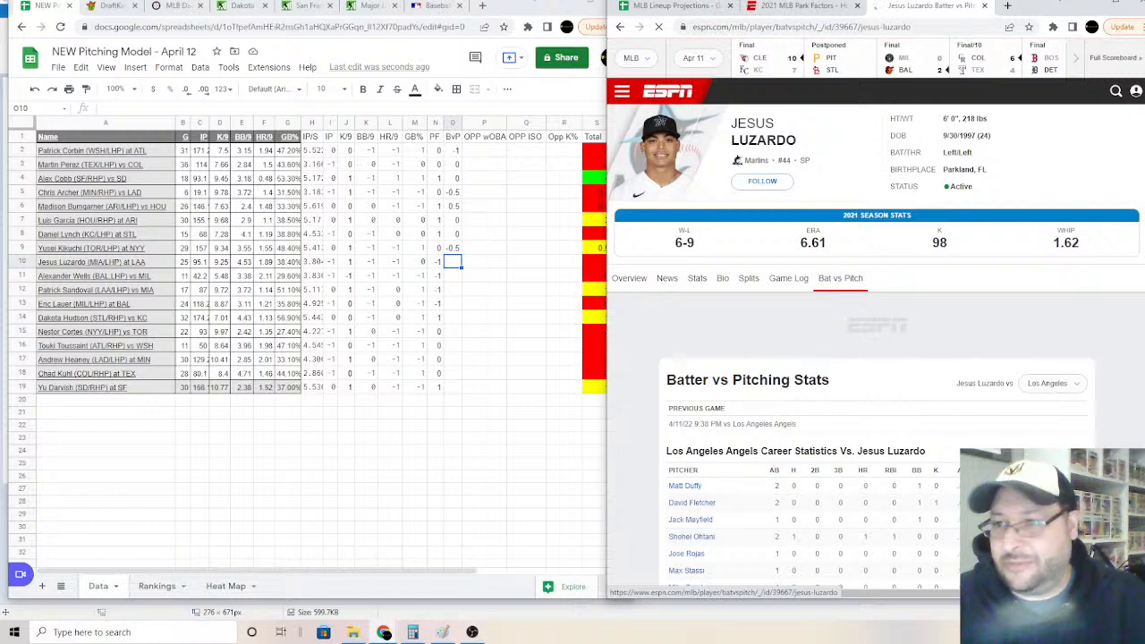
{"action": "scroll", "coordinate": [742, 531], "scroll_direction": "down", "scroll_amount": 2}
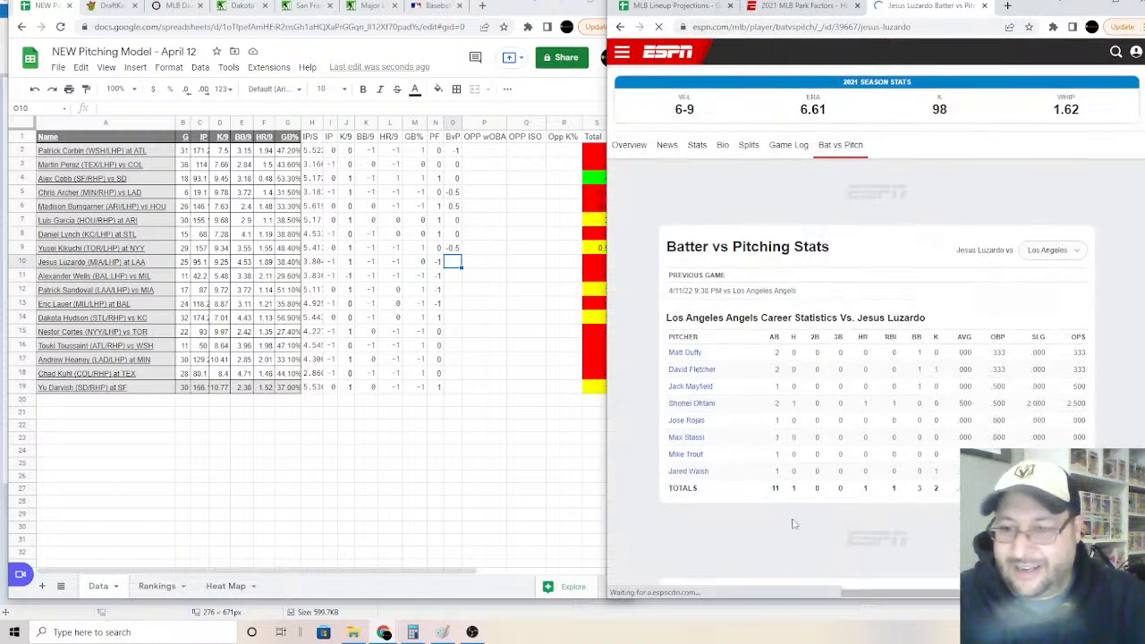
{"action": "left_click", "coordinate": [450, 264]}
{"action": "type", "text": "0"}
{"action": "key", "text": "Return"}
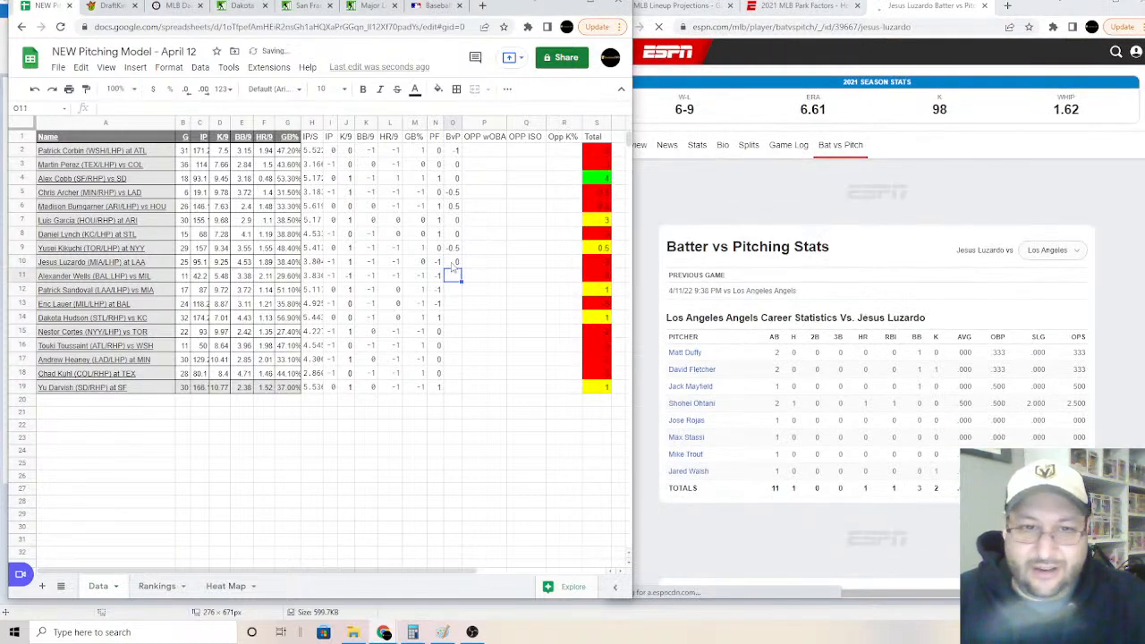
Step: Set the BvP scores of Alexander Wells and Patrick Sandoval to 0 in the Data sheet
{"action": "type", "text": "0"}
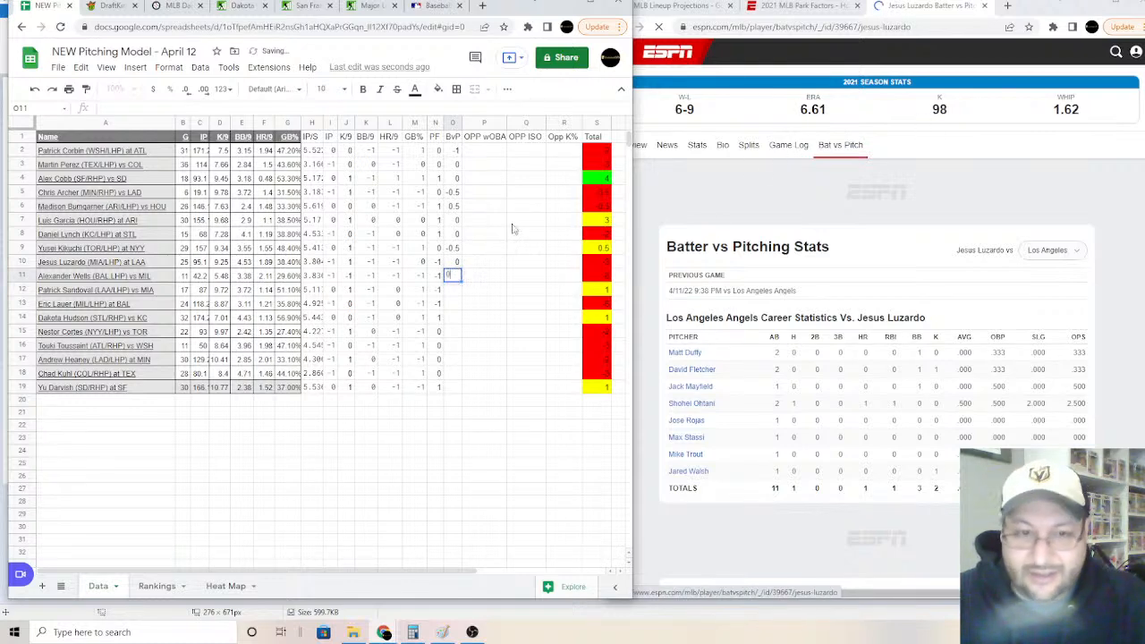
{"action": "key", "text": "Return"}
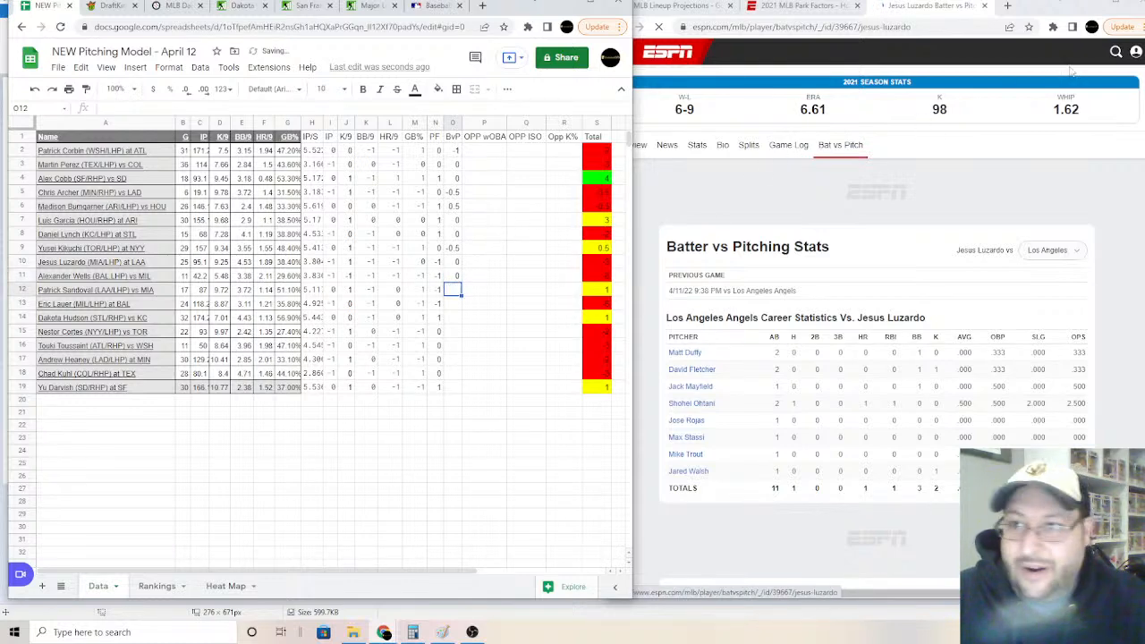
{"action": "type", "text": "0"}
{"action": "key", "text": "Left"}
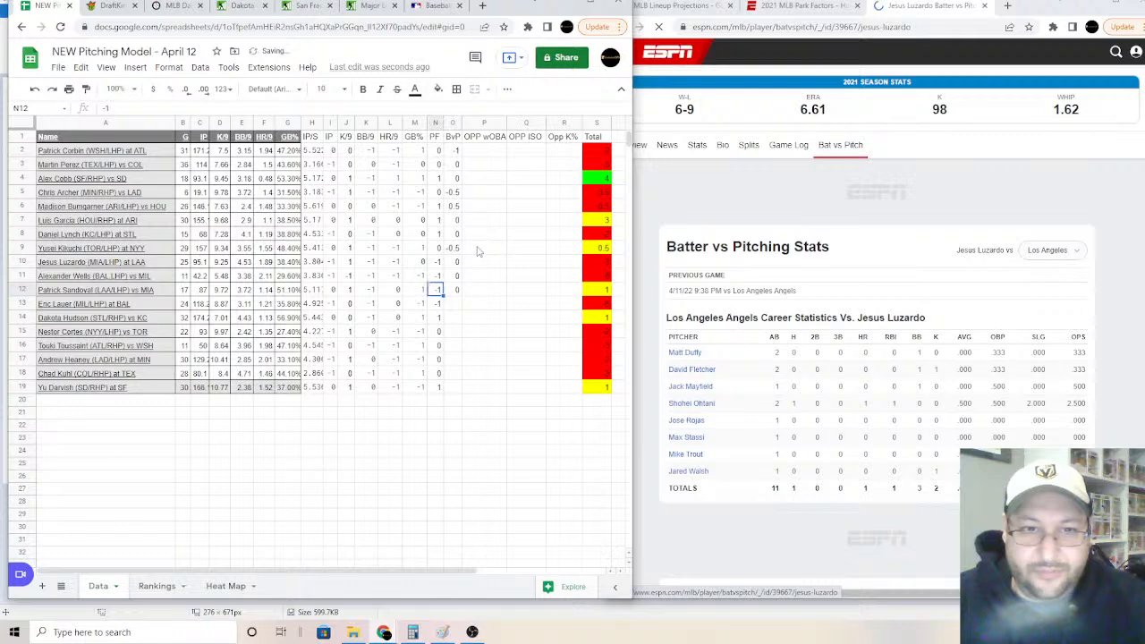
{"action": "key", "text": "Right"}
{"action": "key", "text": "Down"}
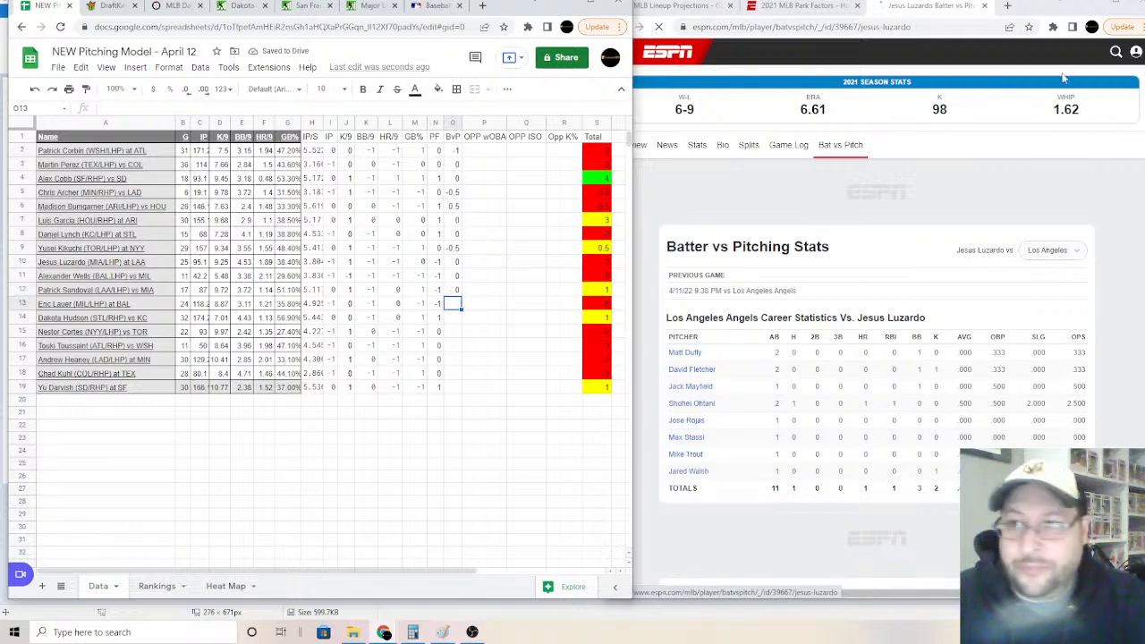
Step: View Patrick Sandoval's Bat vs Pitch stats against Miami and Eric Lauer's against Baltimore on ESPN
{"action": "left_click", "coordinate": [1115, 55]}
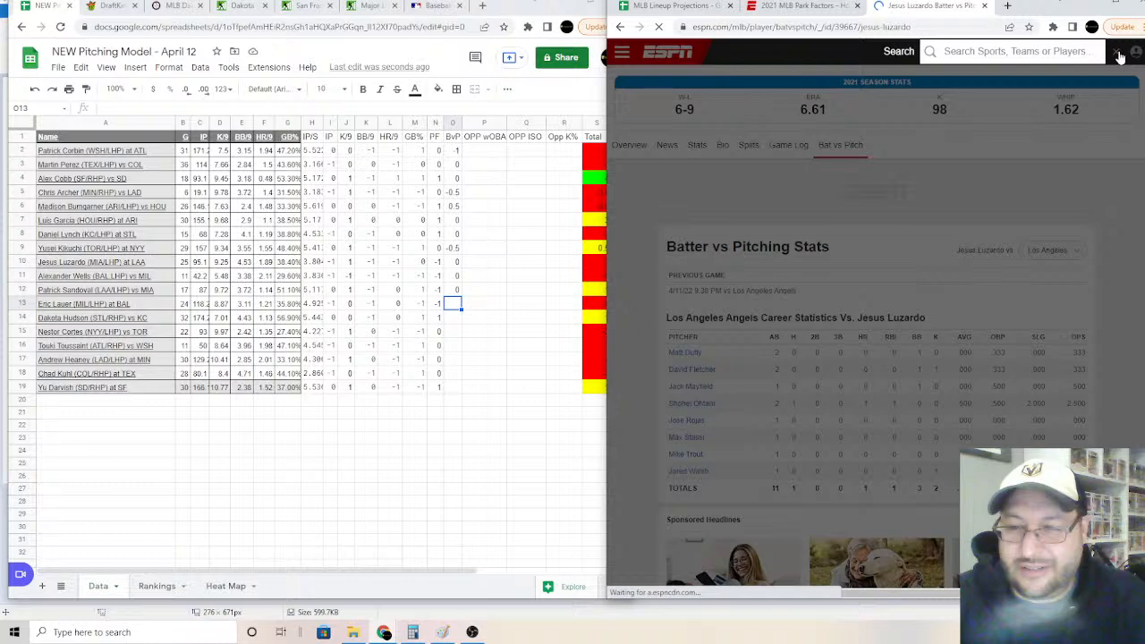
{"action": "left_click", "coordinate": [1114, 55]}
{"action": "type", "text": "sandoval"}
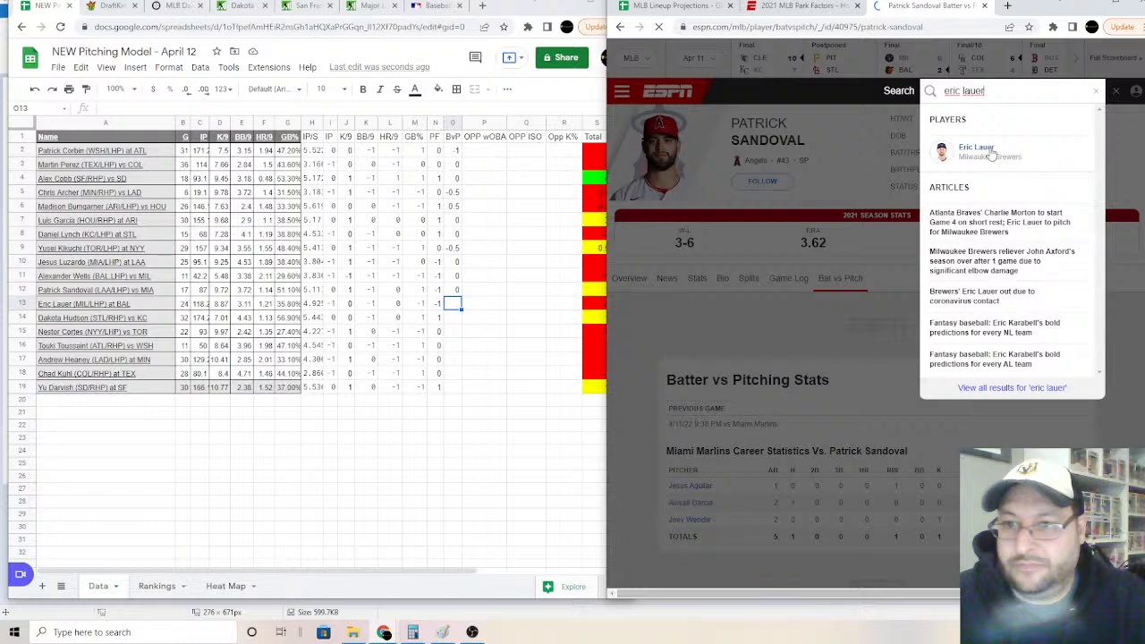
{"action": "left_click", "coordinate": [991, 154]}
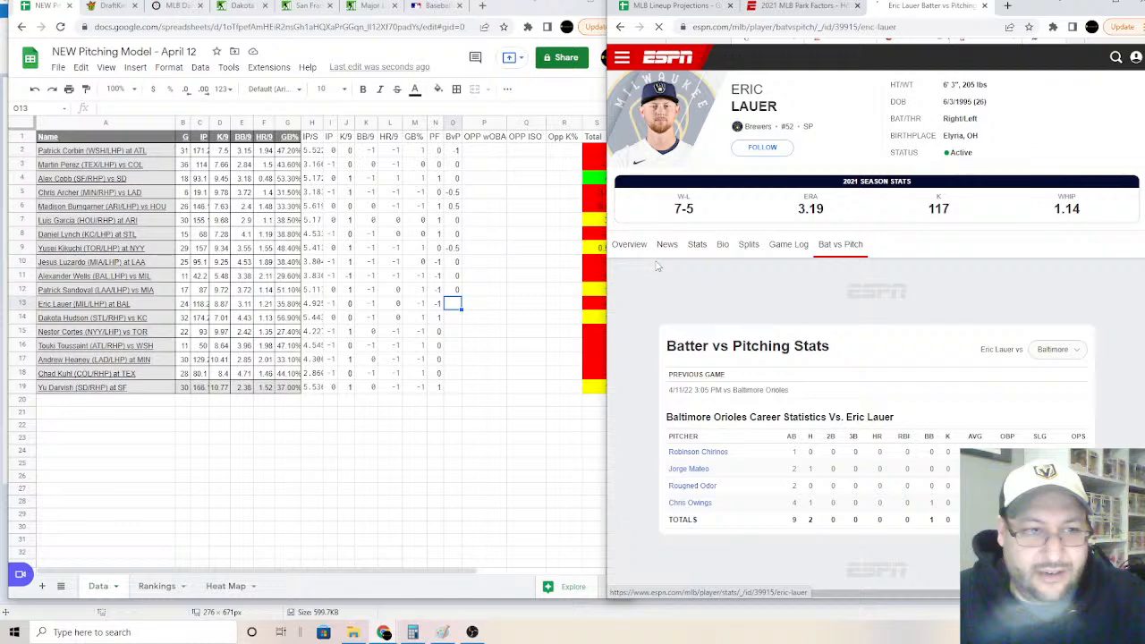
Step: Set Eric Lauer's BvP score to 0 and look up Dakota Hudson's Bat vs Pitch stats against Kansas City
{"action": "left_click", "coordinate": [1116, 57]}
{"action": "type", "text": "dakota hudso"}
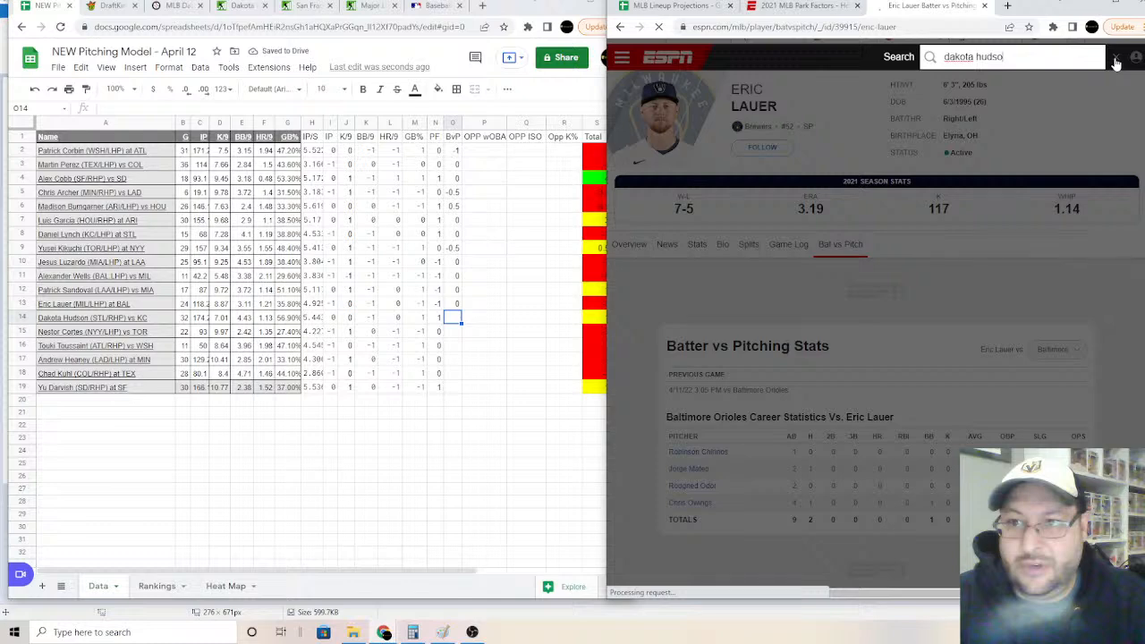
{"action": "type", "text": "n"}
{"action": "left_click", "coordinate": [986, 114]}
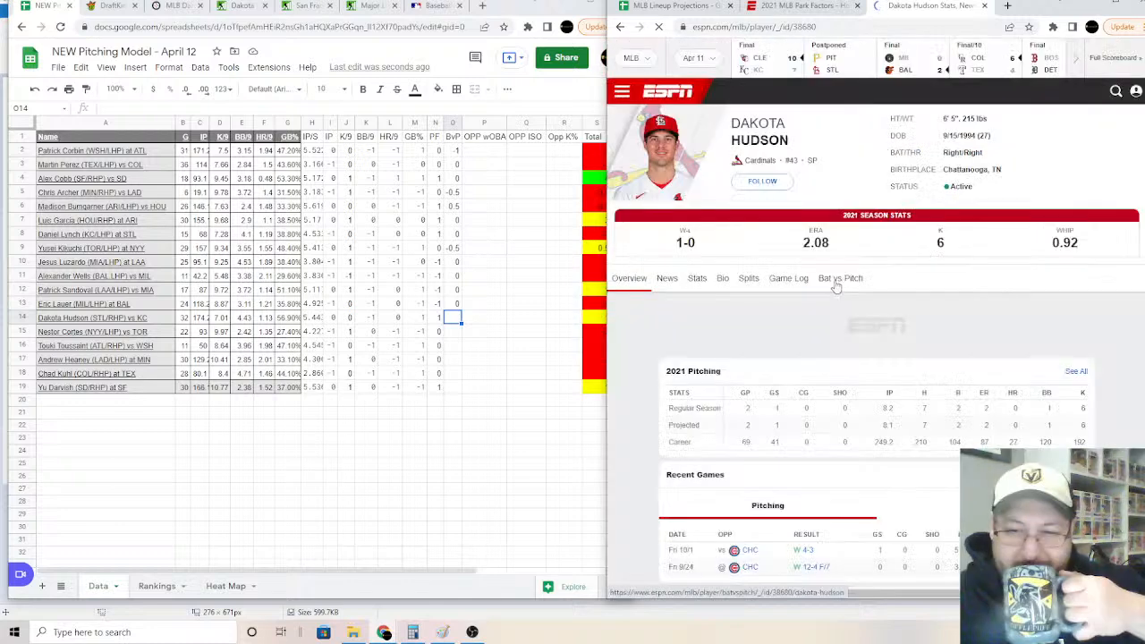
{"action": "left_click", "coordinate": [837, 284]}
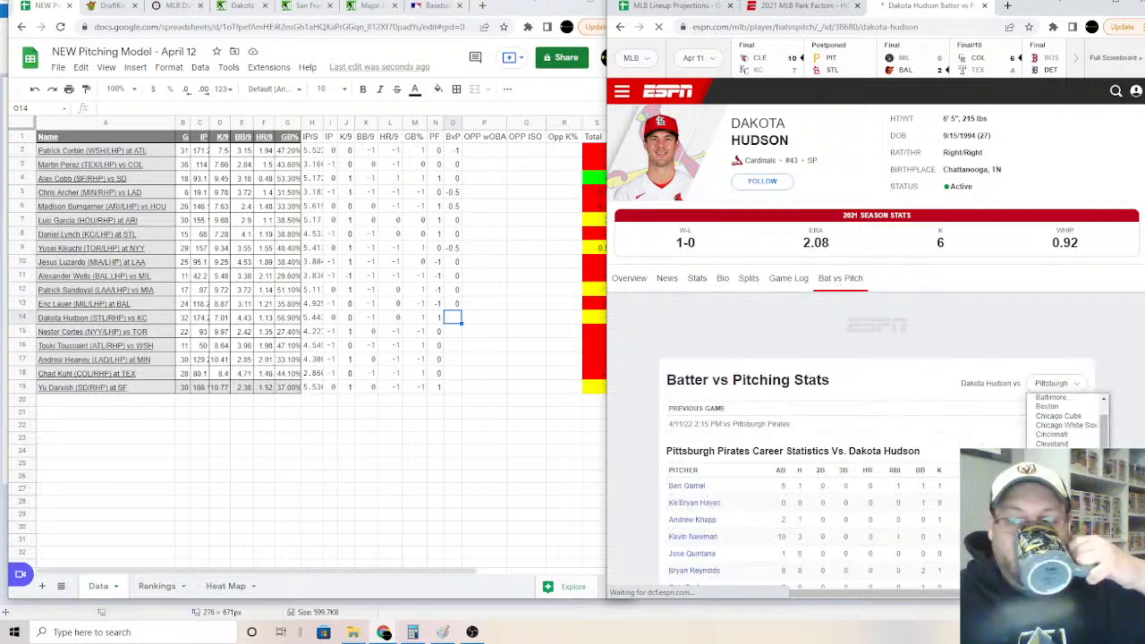
{"action": "left_click", "coordinate": [1052, 482]}
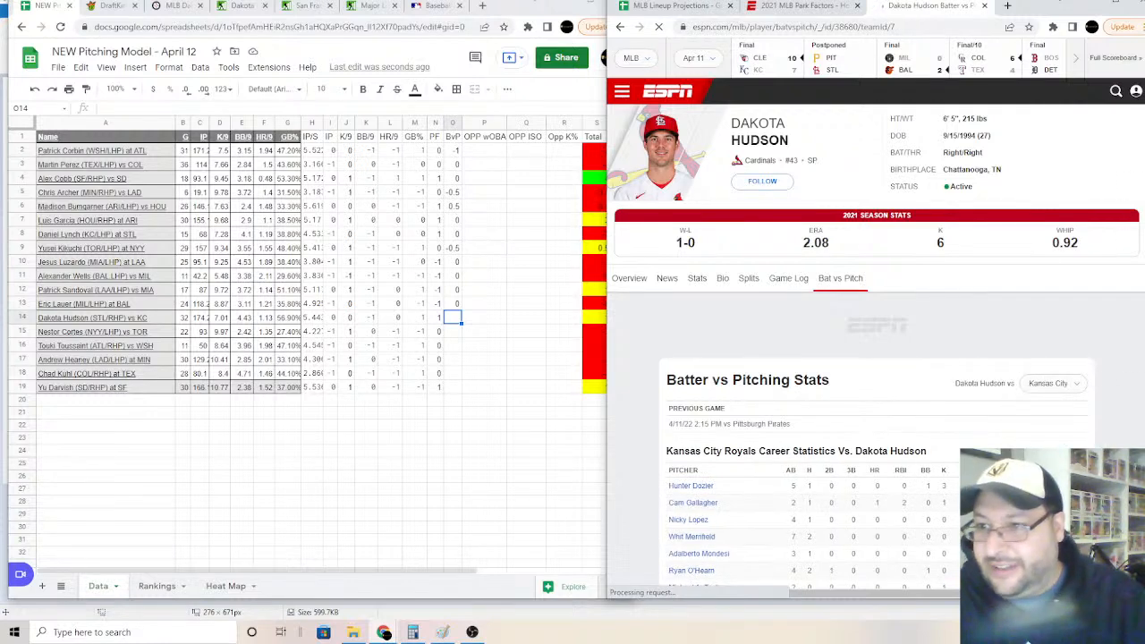
{"action": "scroll", "coordinate": [815, 566], "scroll_direction": "down", "scroll_amount": 1}
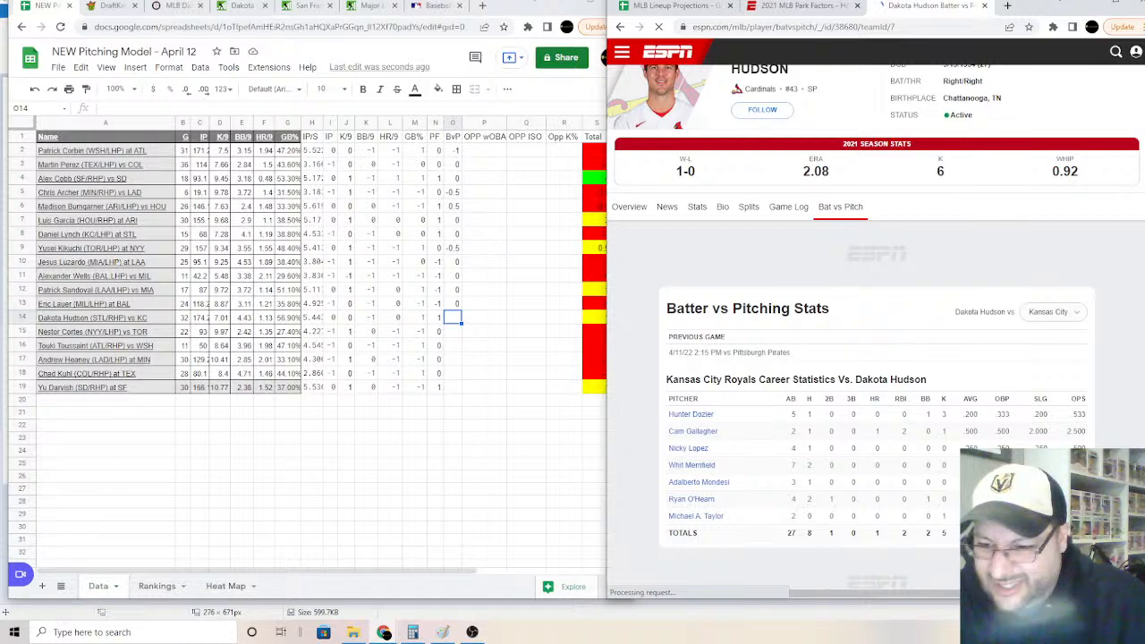
Step: Set Dakota Hudson's BvP score to 0 in the Data sheet
{"action": "left_click", "coordinate": [458, 322]}
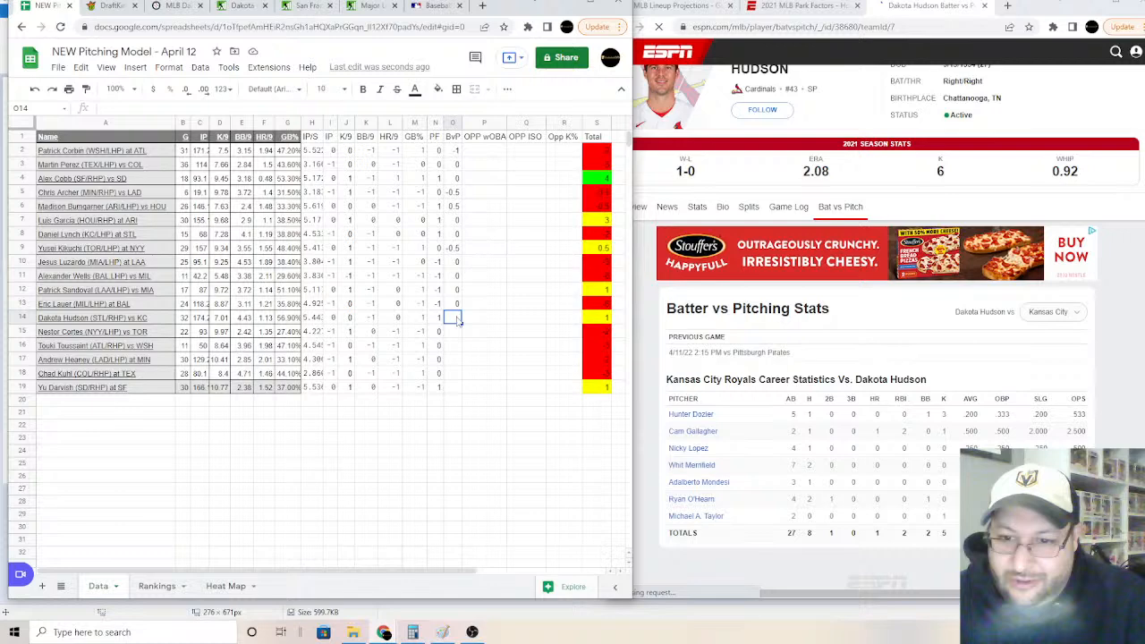
{"action": "type", "text": "0"}
{"action": "key", "text": "Return"}
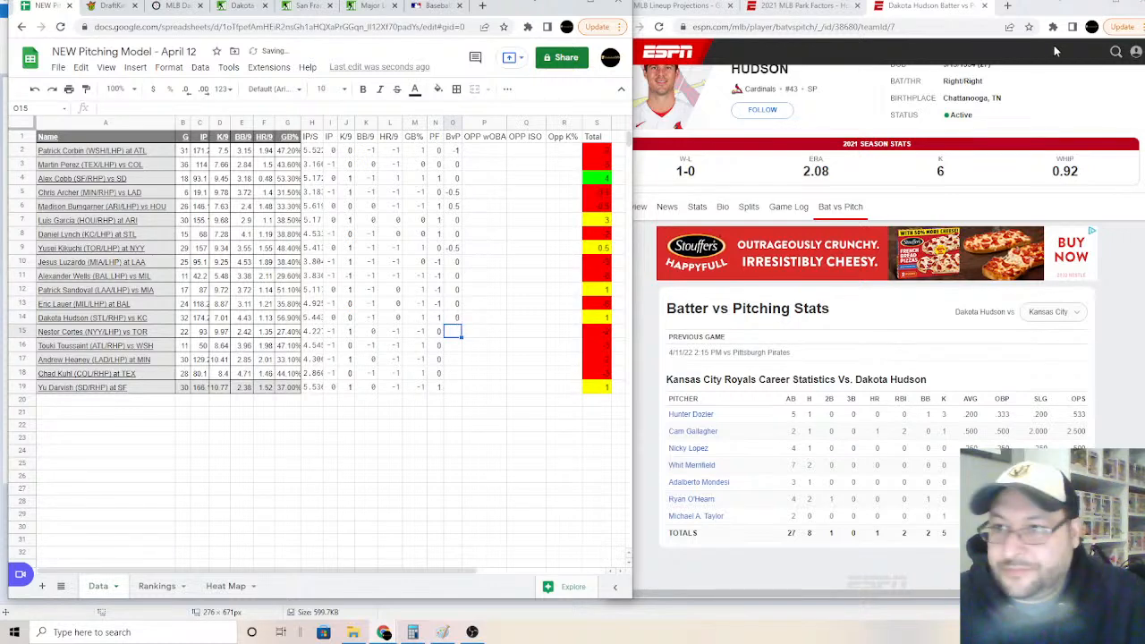
Step: Look up Nestor Cortes's Bat vs Pitch stats against Toronto and set his BvP score to -0.5 in the Data sheet
{"action": "left_click", "coordinate": [1116, 51]}
{"action": "left_click", "coordinate": [1116, 51]}
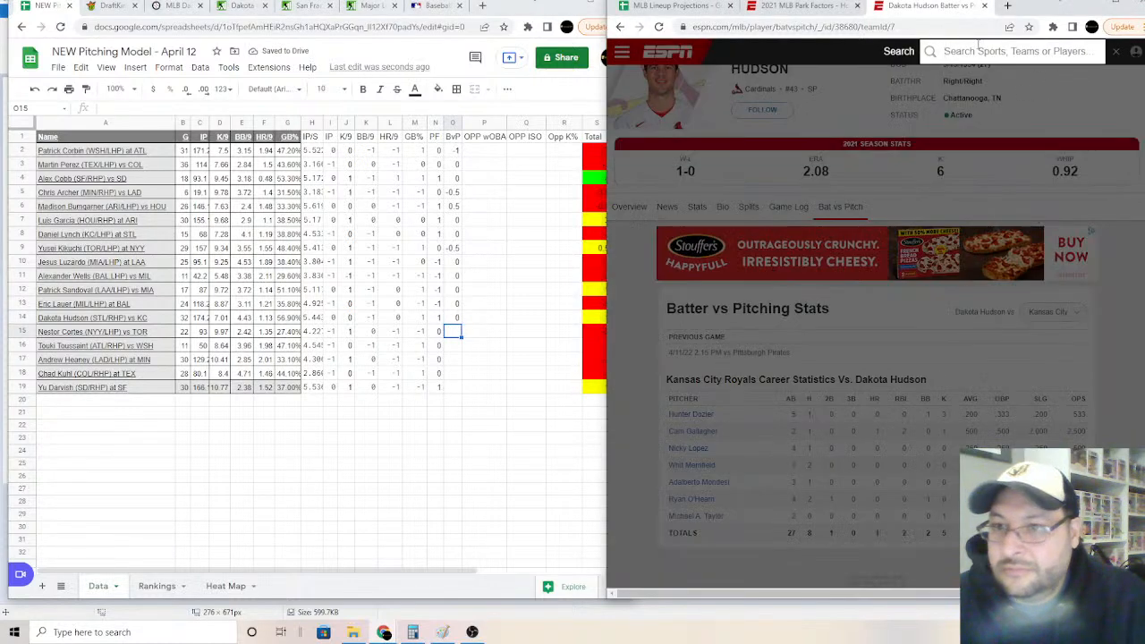
{"action": "type", "text": "nestor cor"}
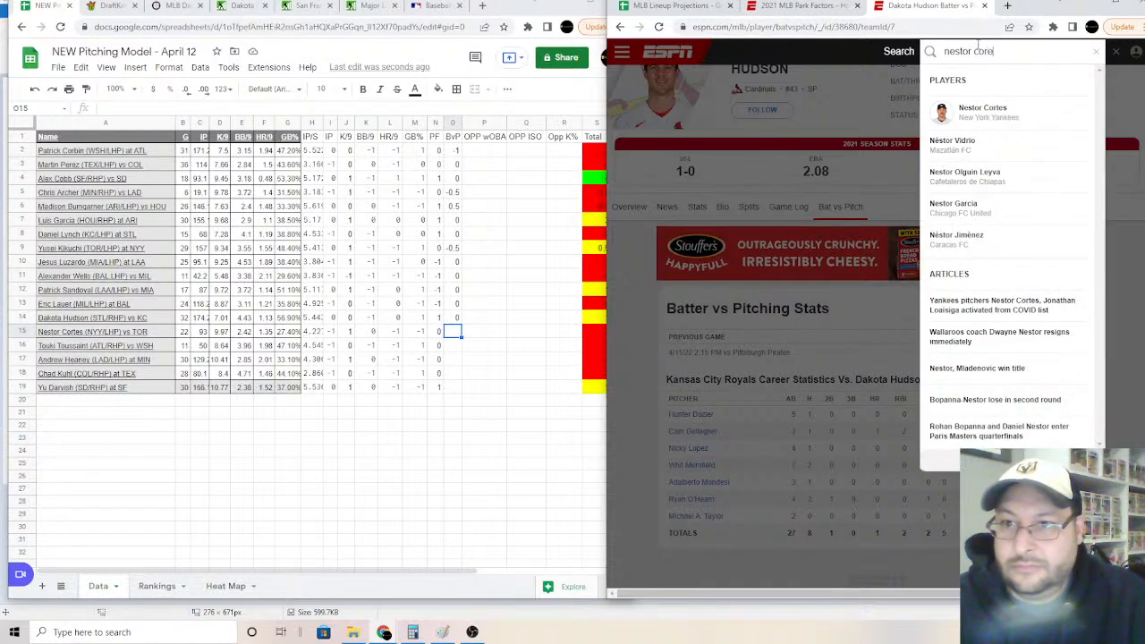
{"action": "type", "text": "tes"}
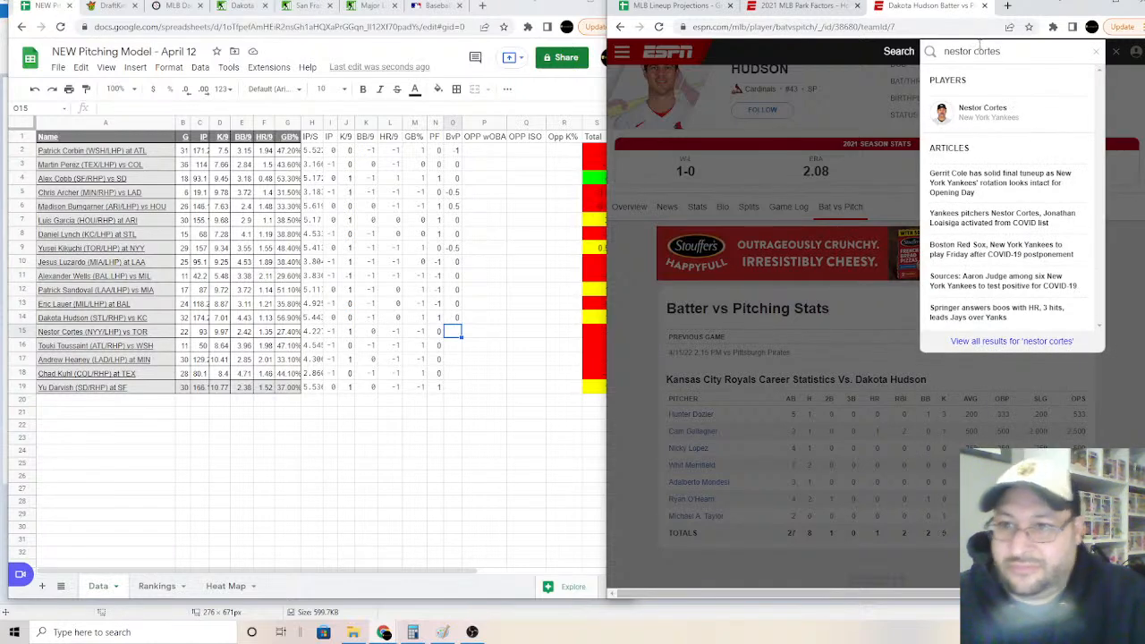
{"action": "left_click", "coordinate": [967, 114]}
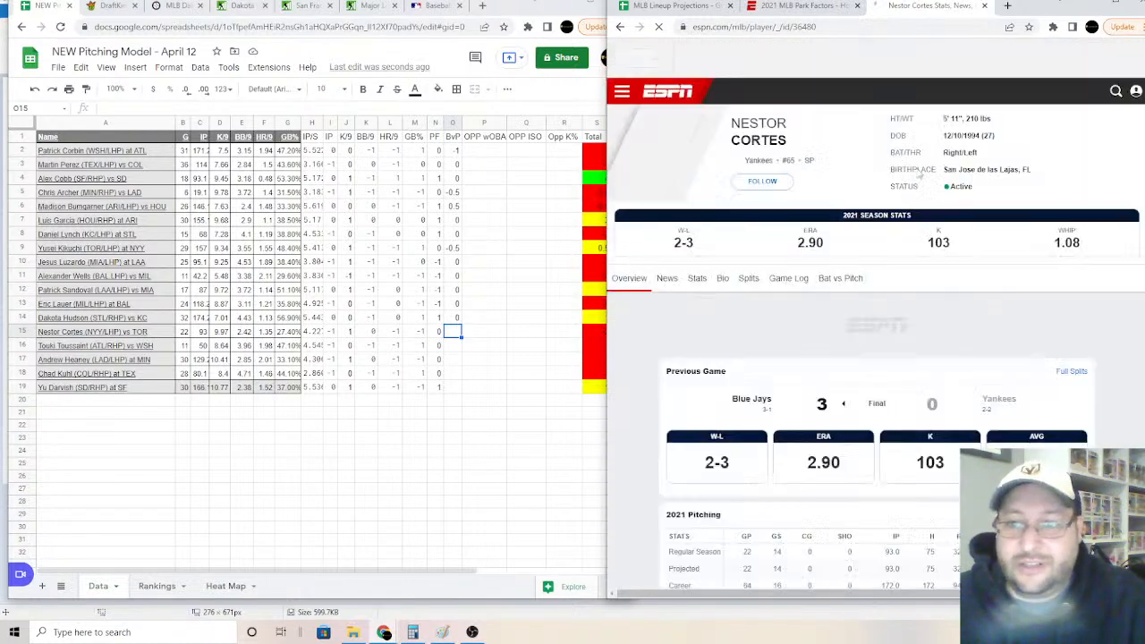
{"action": "left_click", "coordinate": [843, 281]}
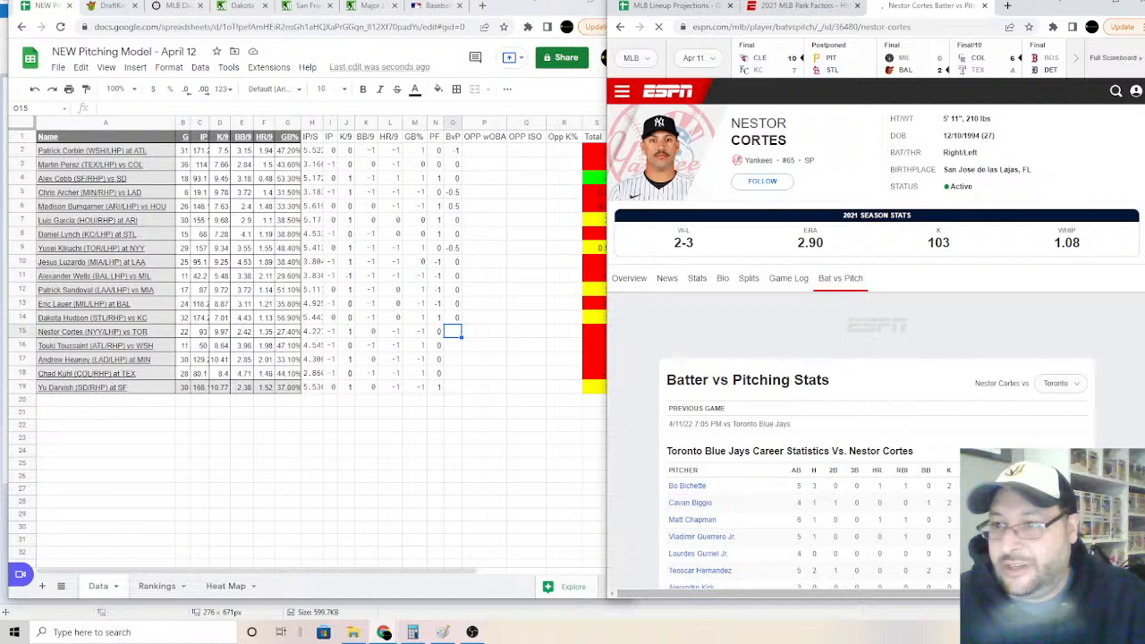
{"action": "scroll", "coordinate": [1122, 222], "scroll_direction": "down", "scroll_amount": 2}
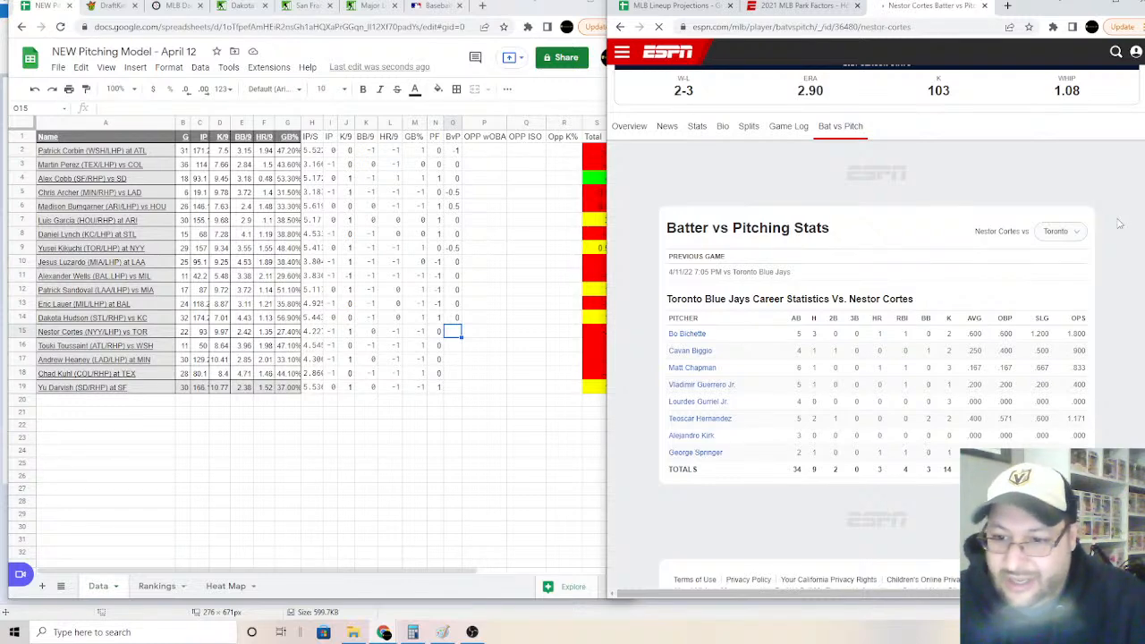
{"action": "left_click", "coordinate": [456, 334]}
{"action": "type", "text": "-.5"}
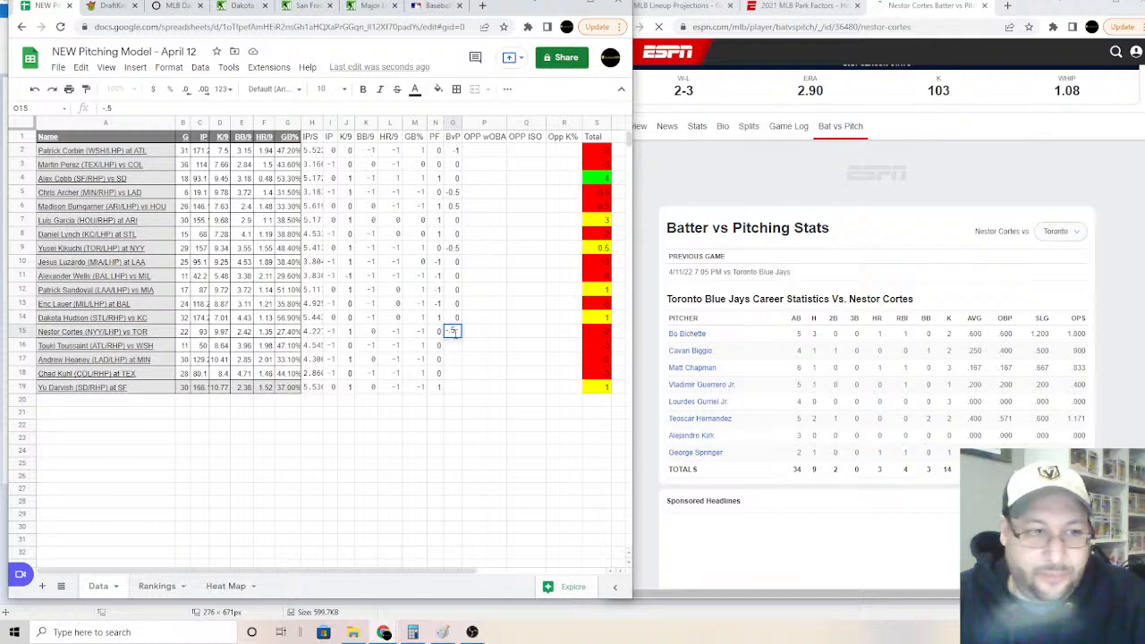
{"action": "key", "text": "Return"}
Step: Look up Touki Toussaint's ESPN player page and set his BvP score to 0 in the Data sheet
{"action": "left_click", "coordinate": [1112, 64]}
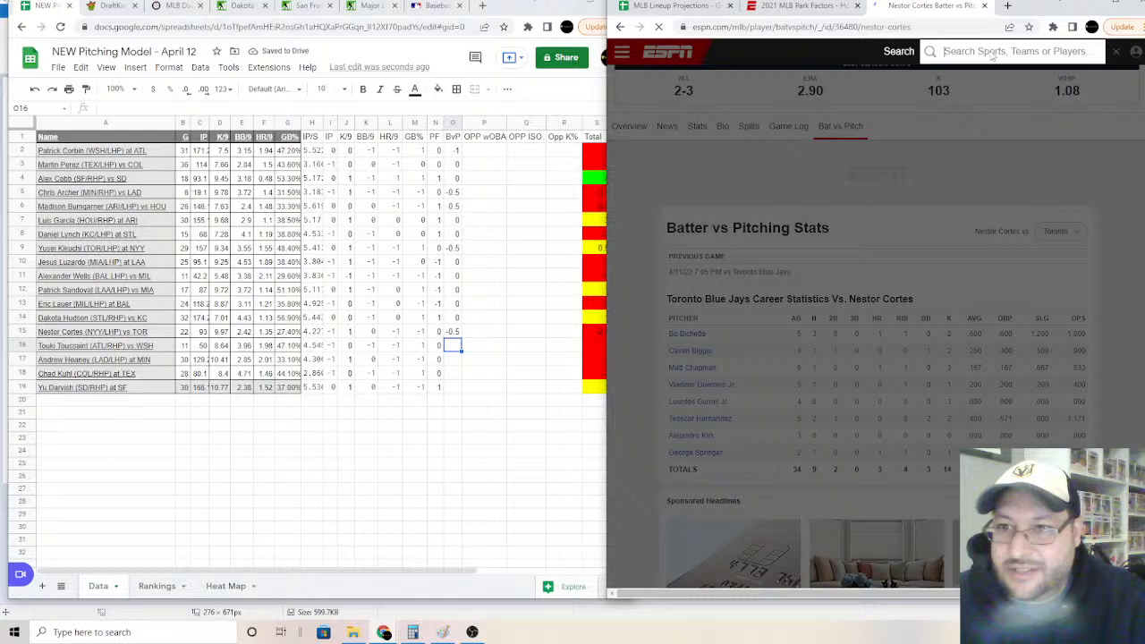
{"action": "type", "text": "toussaint"}
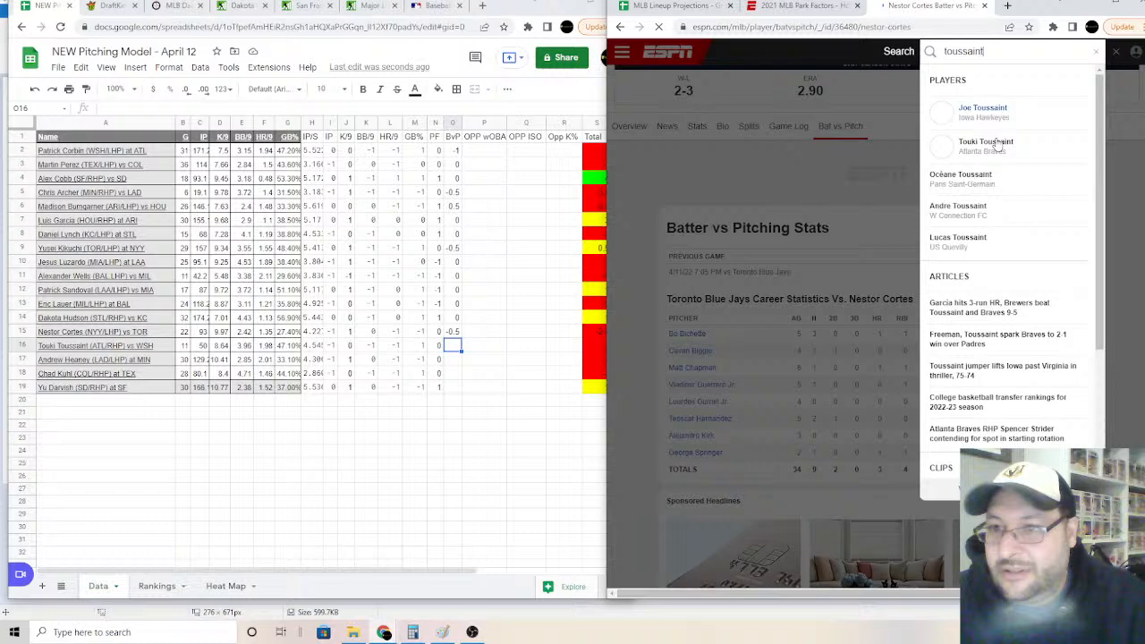
{"action": "left_click", "coordinate": [985, 143]}
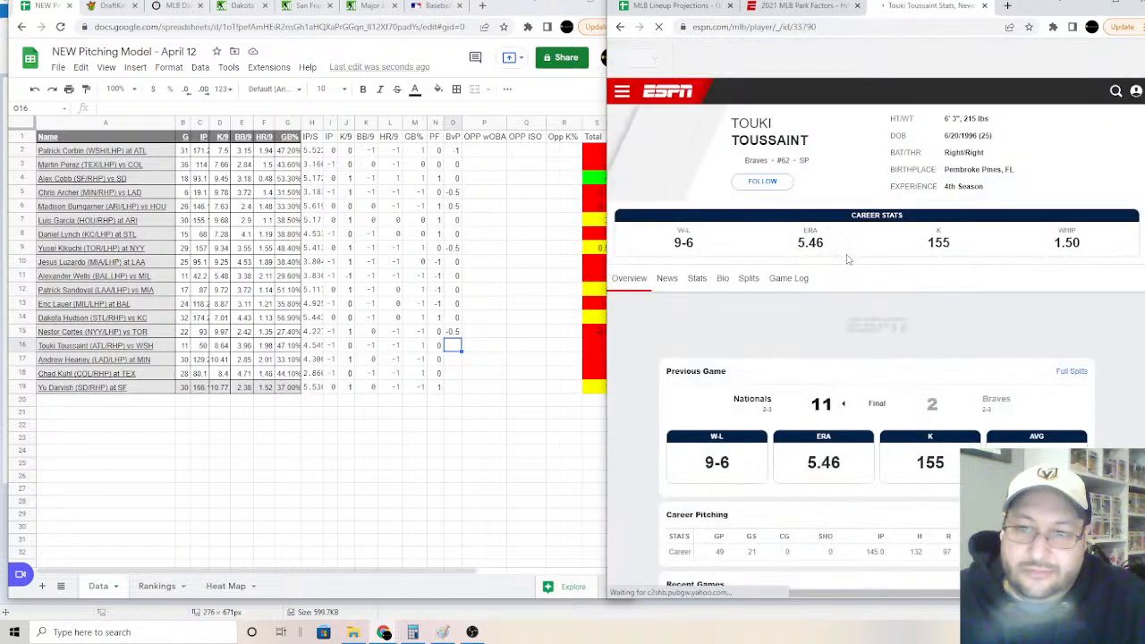
{"action": "left_click", "coordinate": [456, 352]}
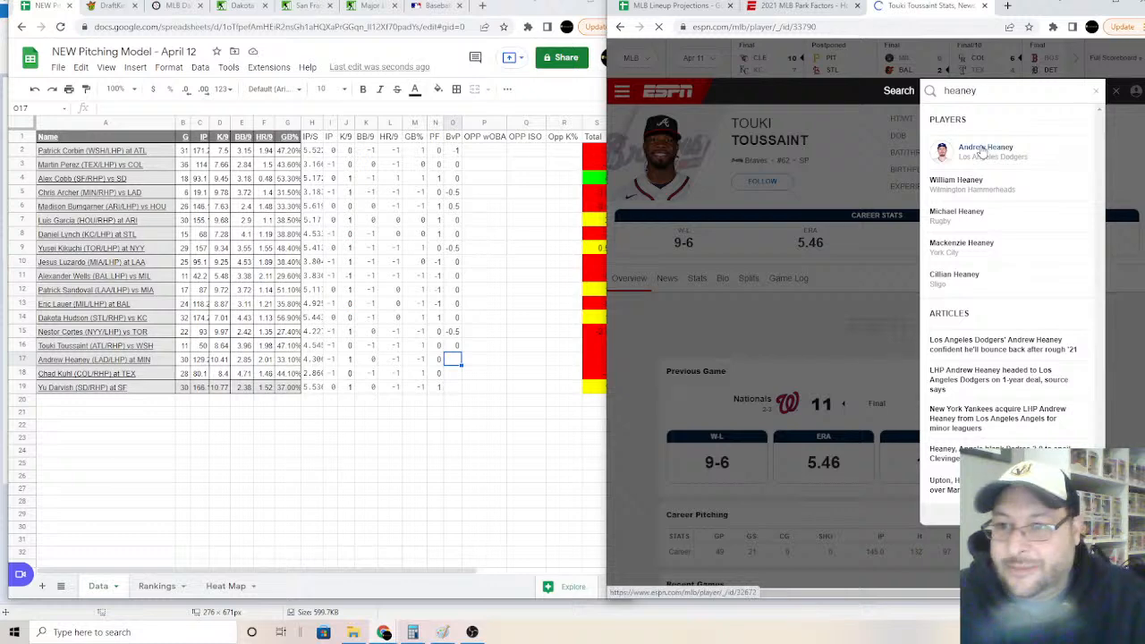
Step: Look up Andrew Heaney's Bat vs Pitch stats against Minnesota and set his BvP score to 0.5 in the Data sheet
{"action": "left_click", "coordinate": [987, 149]}
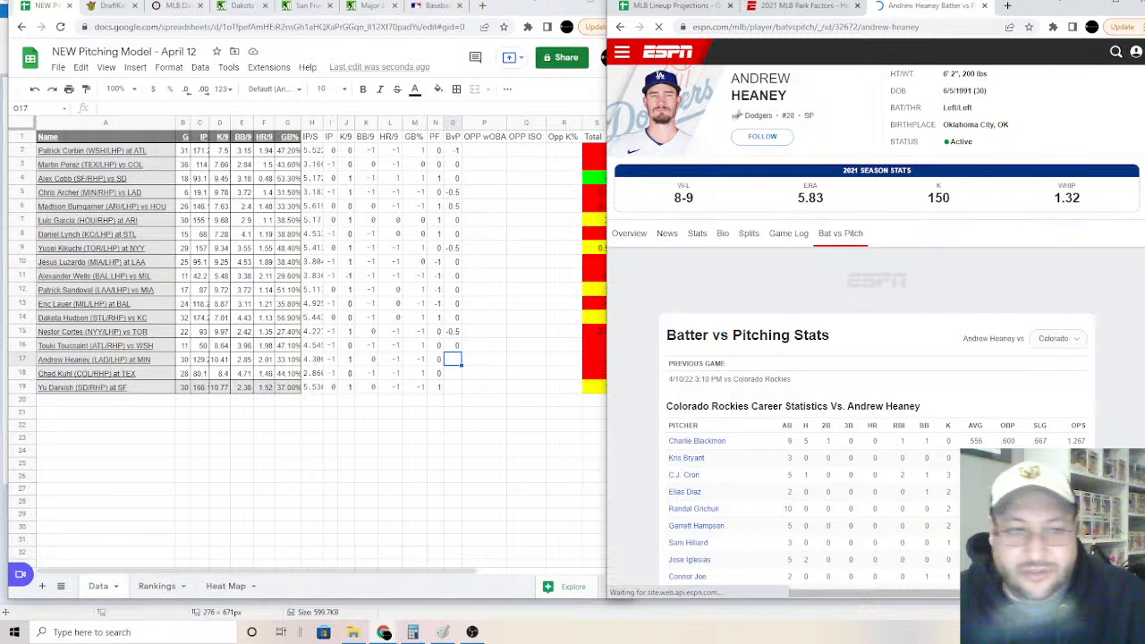
{"action": "left_click", "coordinate": [1054, 338]}
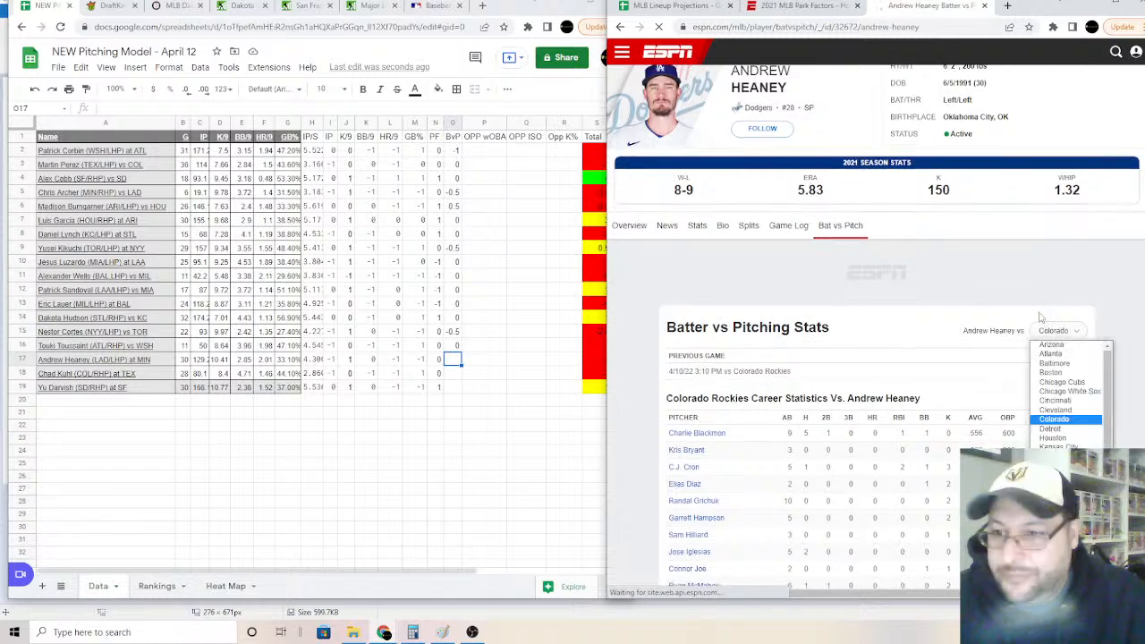
{"action": "left_click", "coordinate": [1055, 494]}
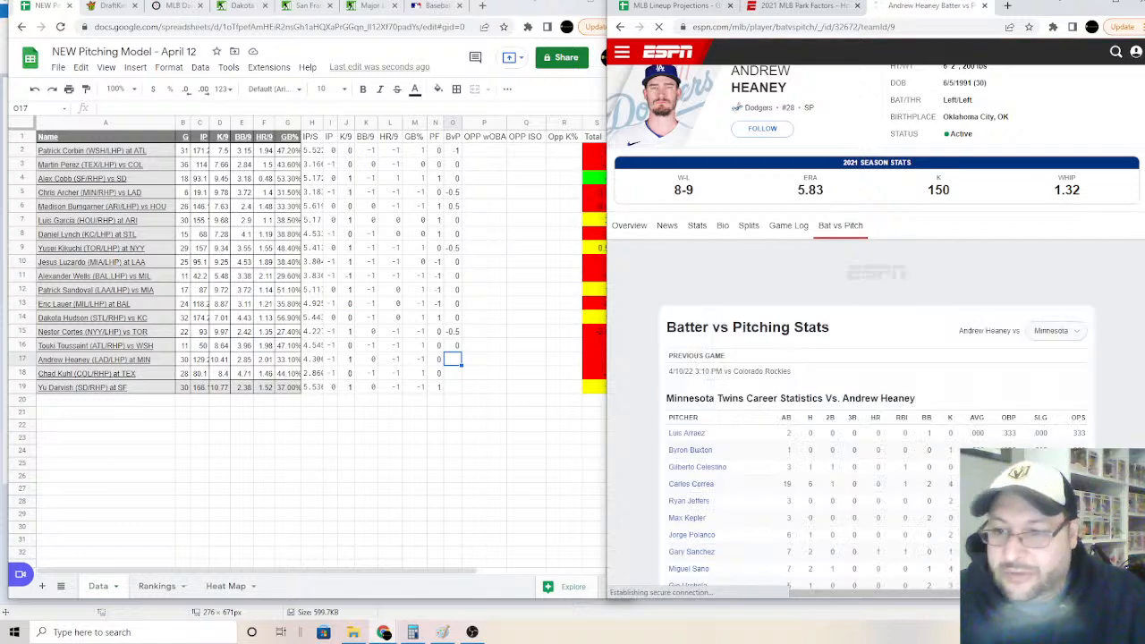
{"action": "scroll", "coordinate": [882, 442], "scroll_direction": "down", "scroll_amount": 1}
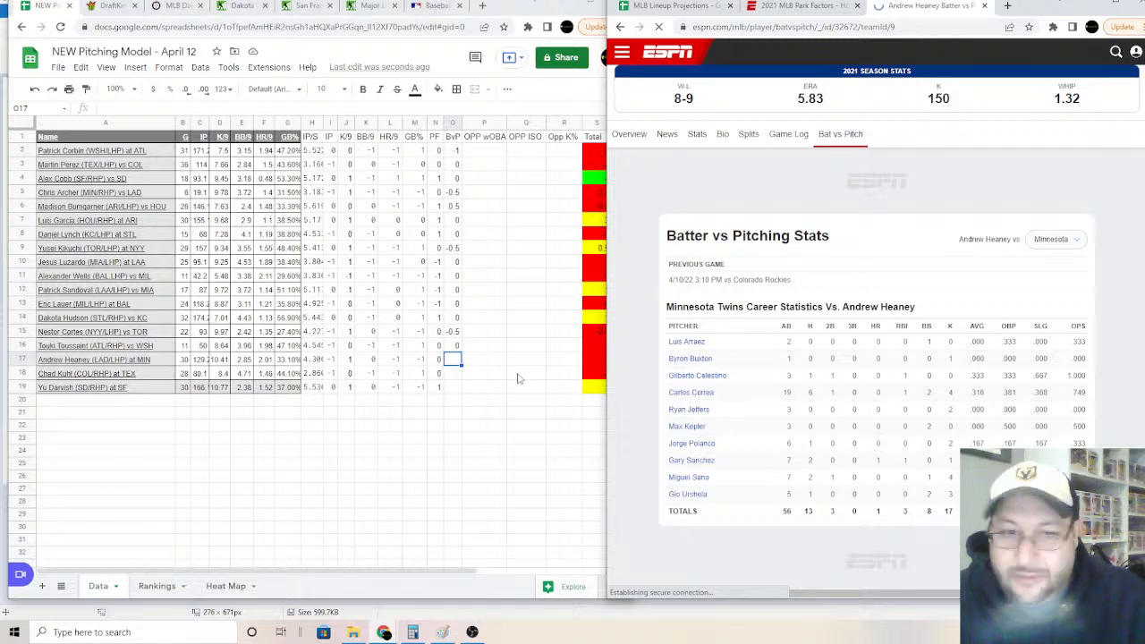
{"action": "left_click", "coordinate": [452, 360]}
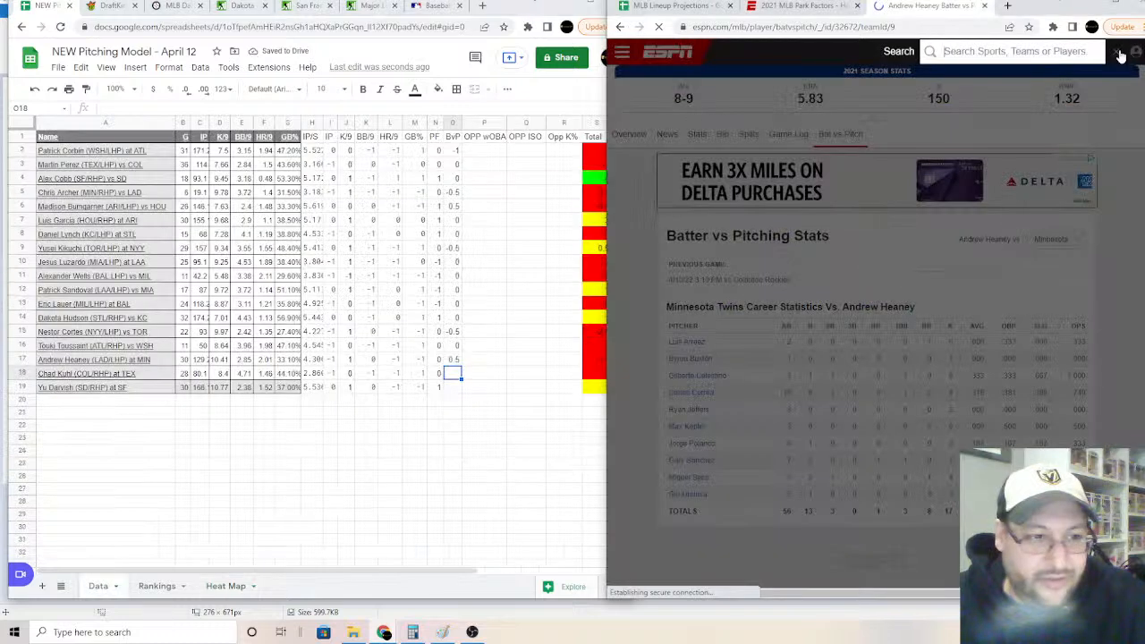
Step: Look up Chad Kuhl's Bat vs Pitch stats against Texas and set his BvP score to 0 in the Data sheet
{"action": "type", "text": "ku"}
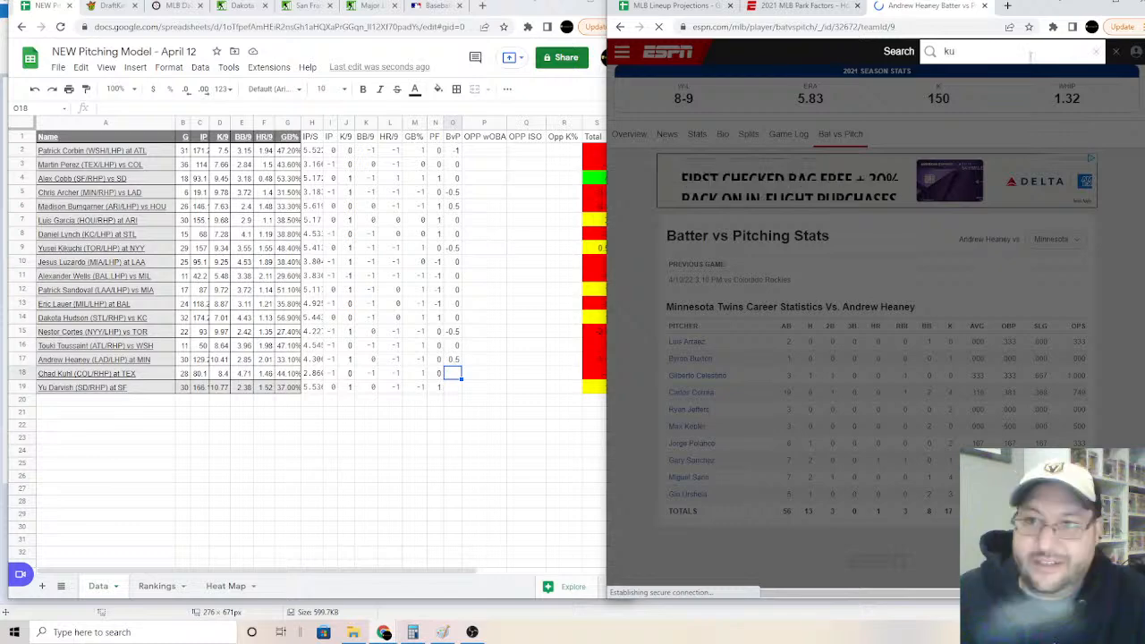
{"action": "type", "text": "hl"}
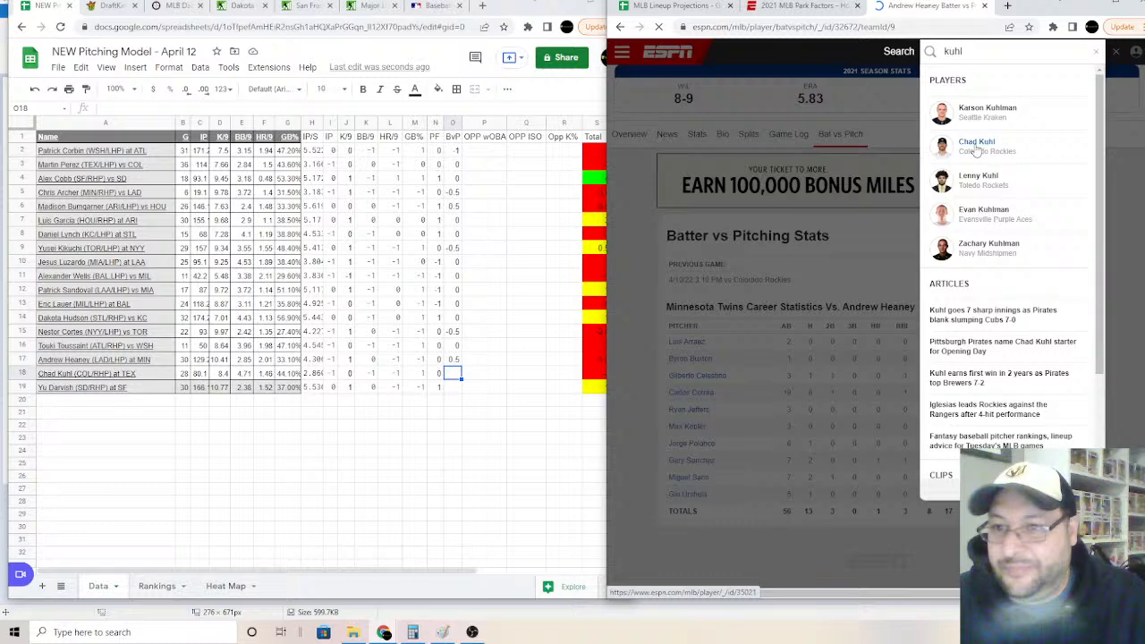
{"action": "left_click", "coordinate": [977, 145]}
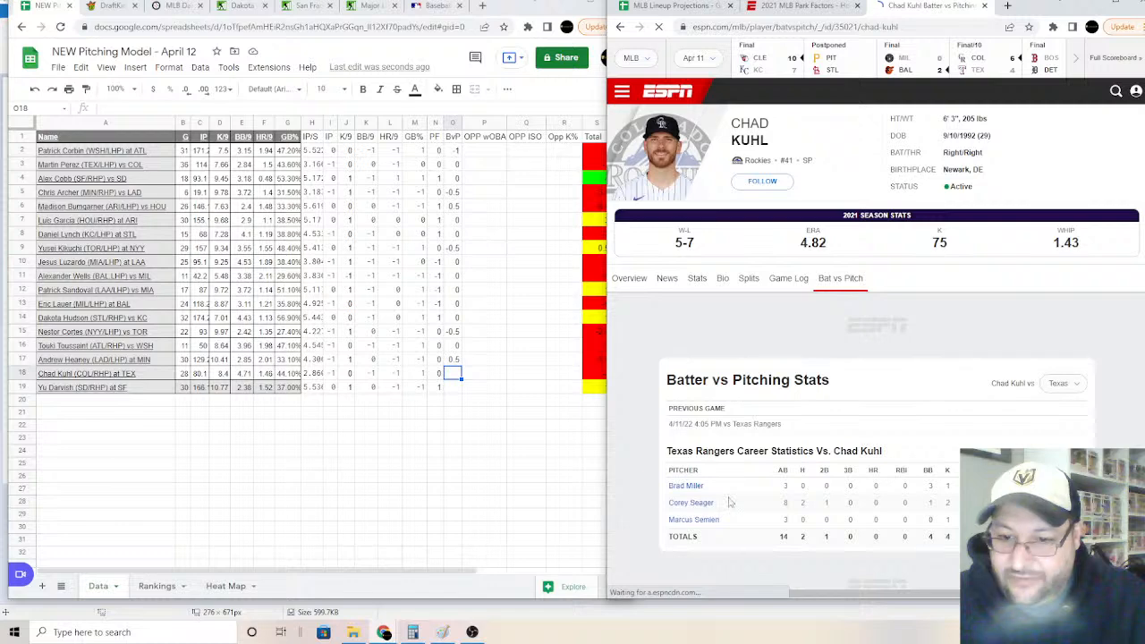
{"action": "left_click", "coordinate": [456, 373]}
{"action": "type", "text": "0"}
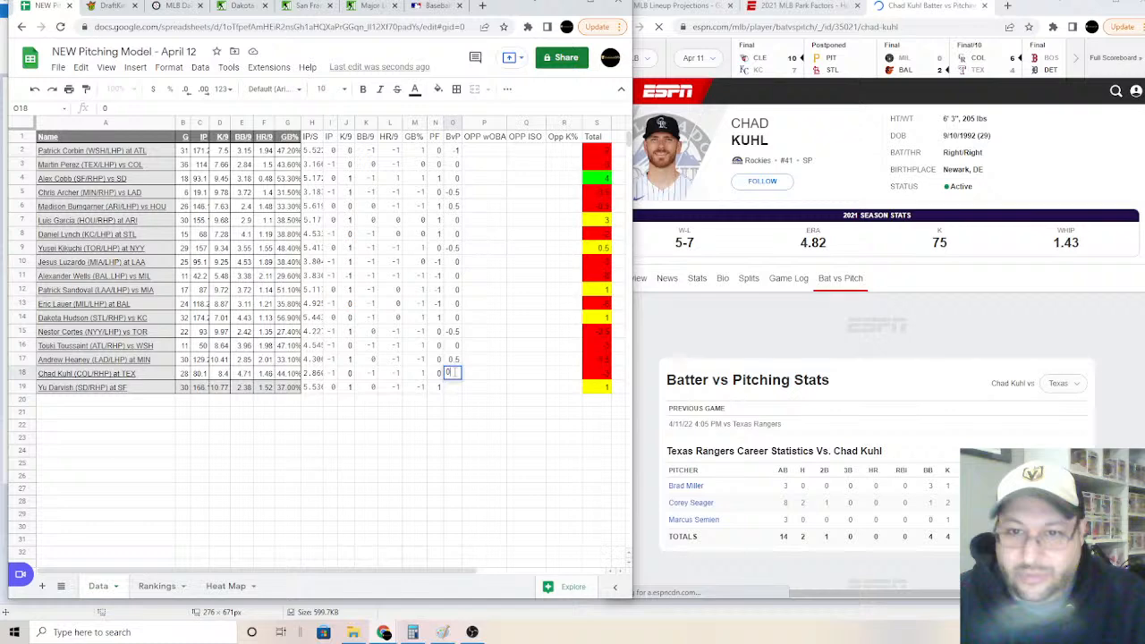
{"action": "key", "text": "Return"}
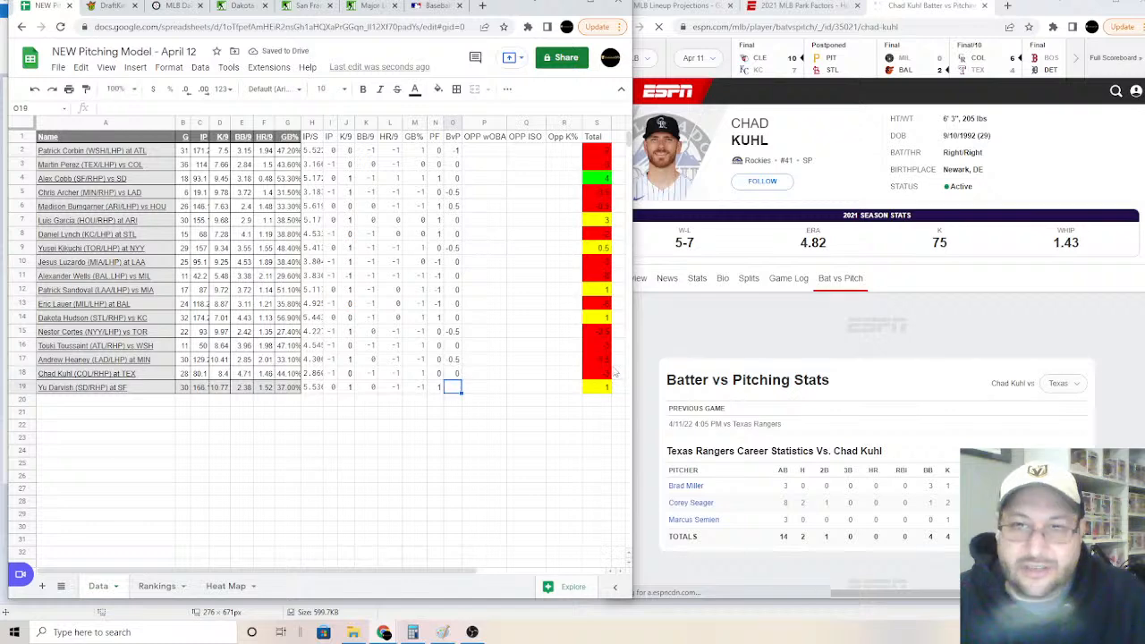
Step: Look up Yu Darvish's Bat vs Pitch stats against San Francisco and set his BvP score to 0.5 in the Data sheet
{"action": "left_click", "coordinate": [1115, 93]}
{"action": "type", "text": "darvish"}
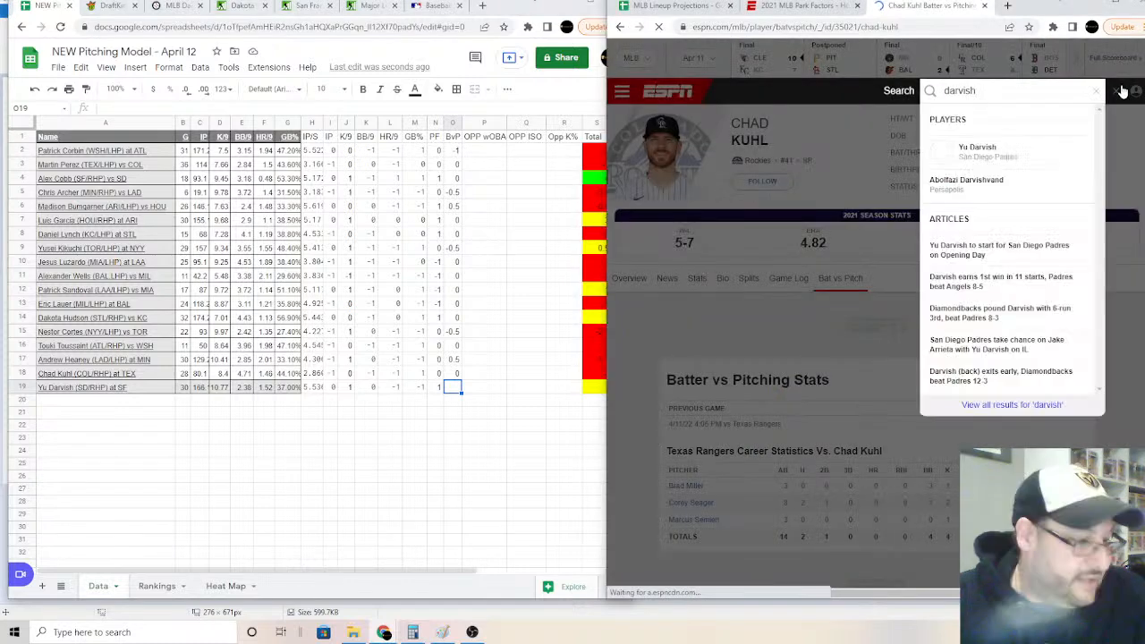
{"action": "left_click", "coordinate": [982, 152]}
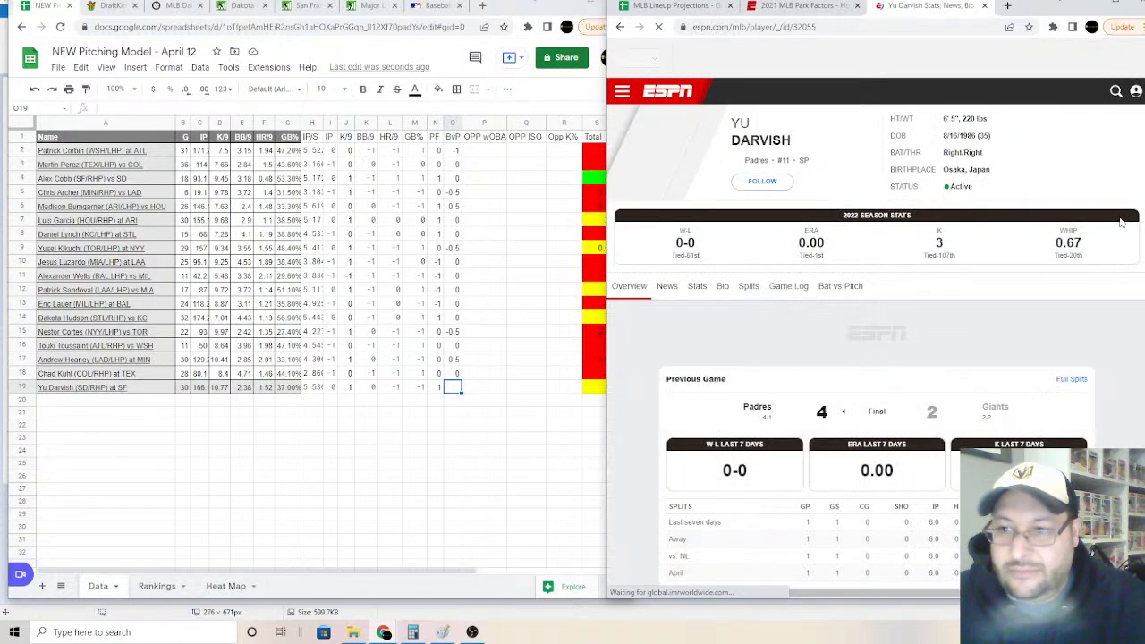
{"action": "left_click", "coordinate": [847, 287]}
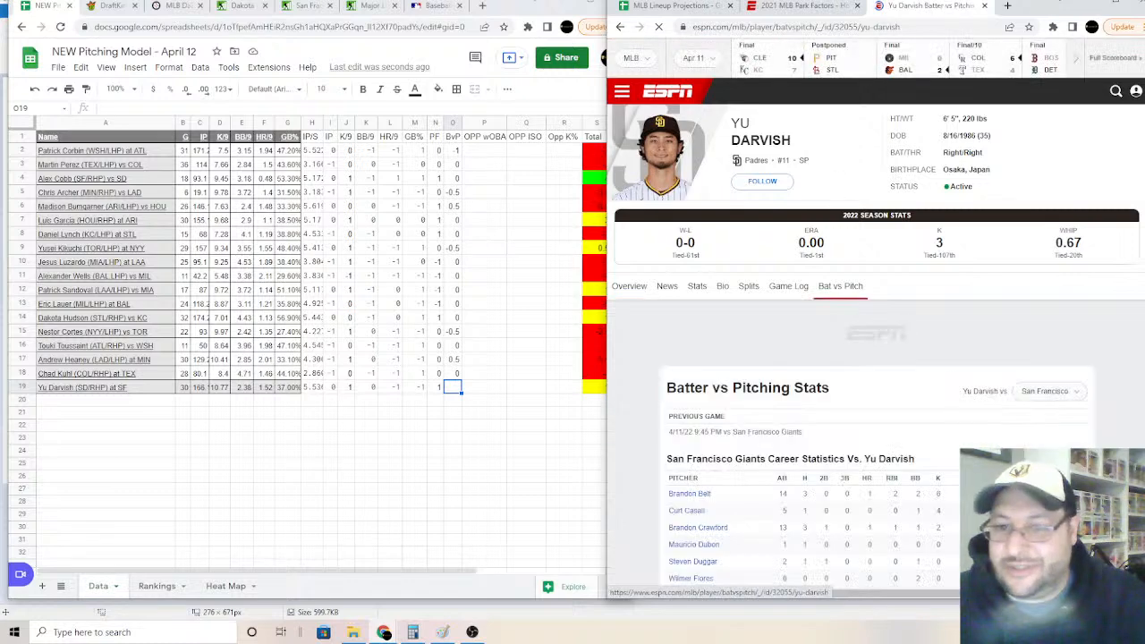
{"action": "scroll", "coordinate": [875, 357], "scroll_direction": "down", "scroll_amount": 2}
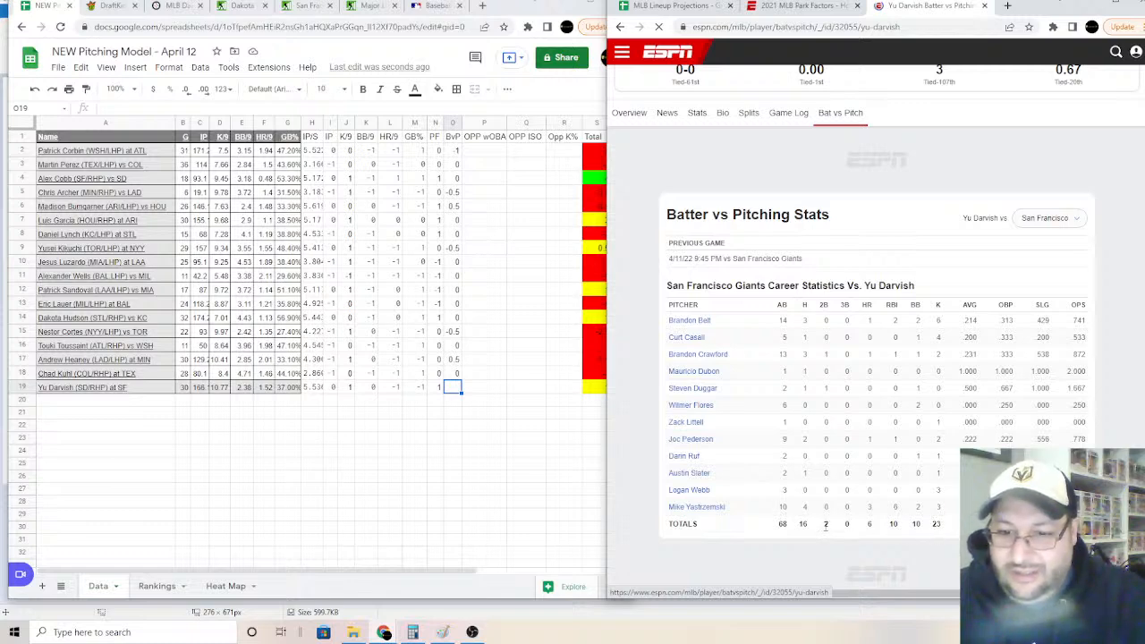
{"action": "left_click", "coordinate": [452, 387]}
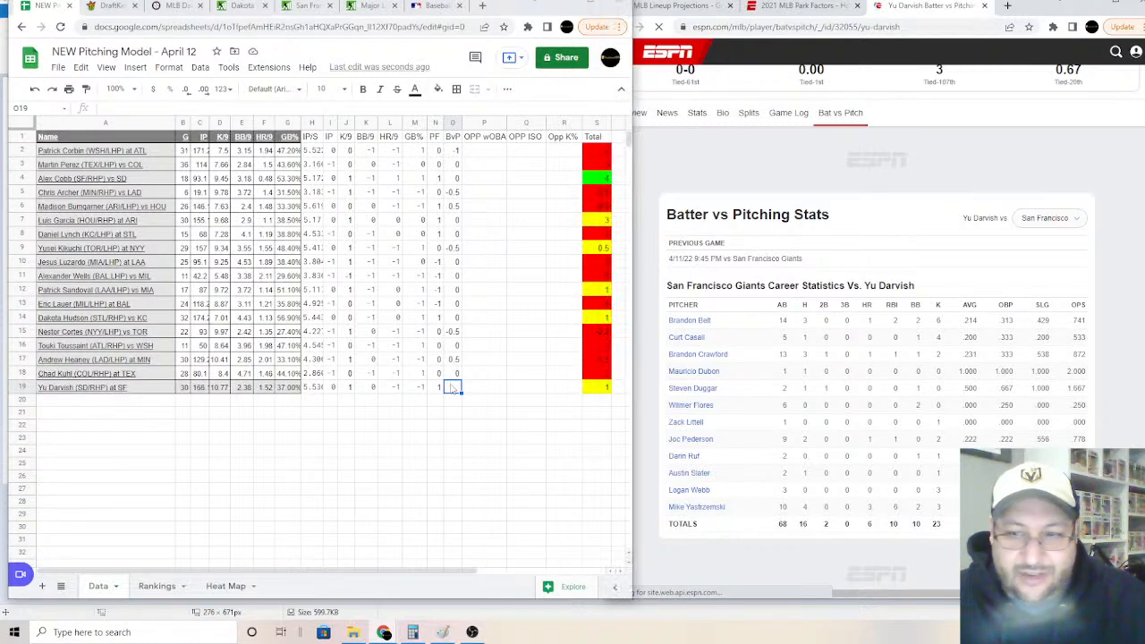
{"action": "type", "text": "5"}
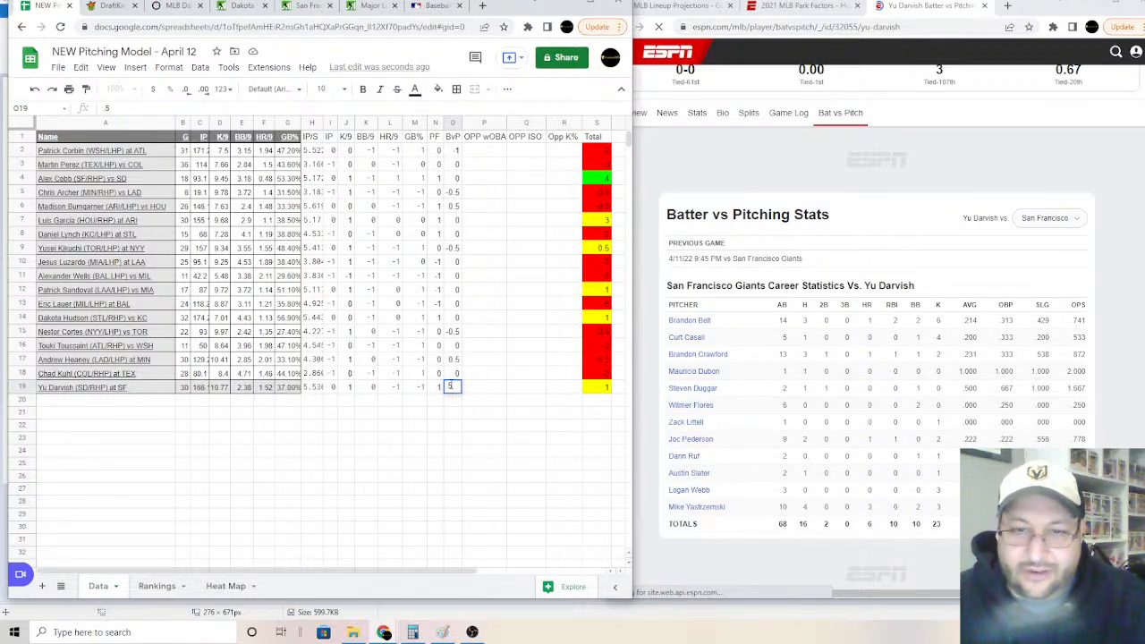
{"action": "key", "text": "Return"}
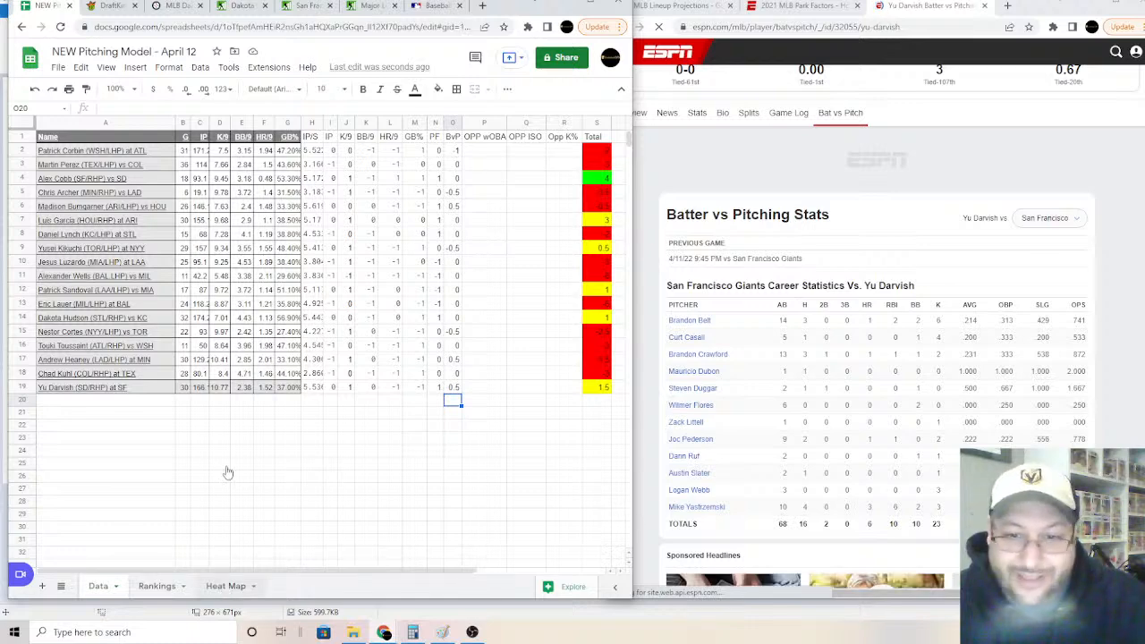
Step: Add Mike Yastrzemski to the BvP hitter list in cell A9 of the Heat Map sheet
{"action": "left_click", "coordinate": [226, 586]}
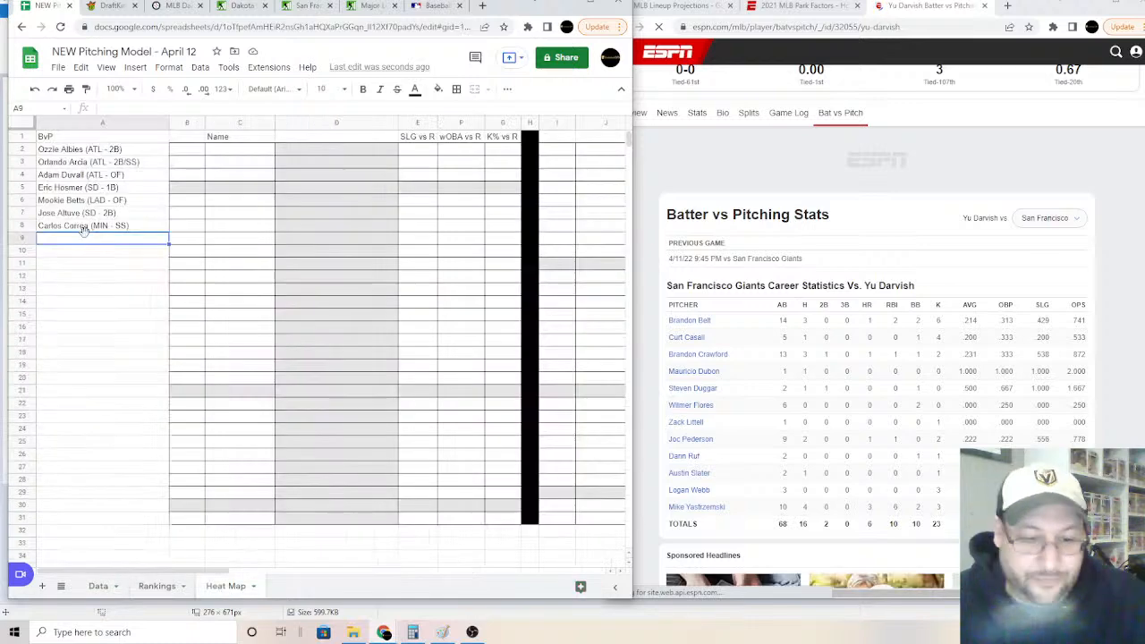
{"action": "left_click", "coordinate": [87, 238]}
{"action": "type", "text": "Mike "}
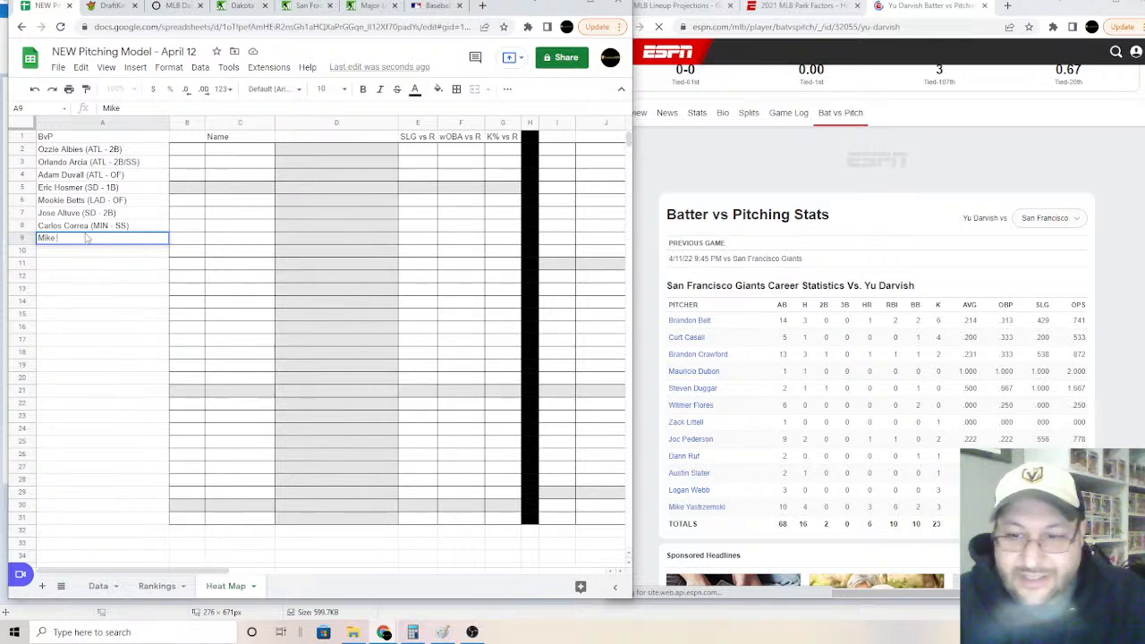
{"action": "type", "text": "Yastrzemski ("}
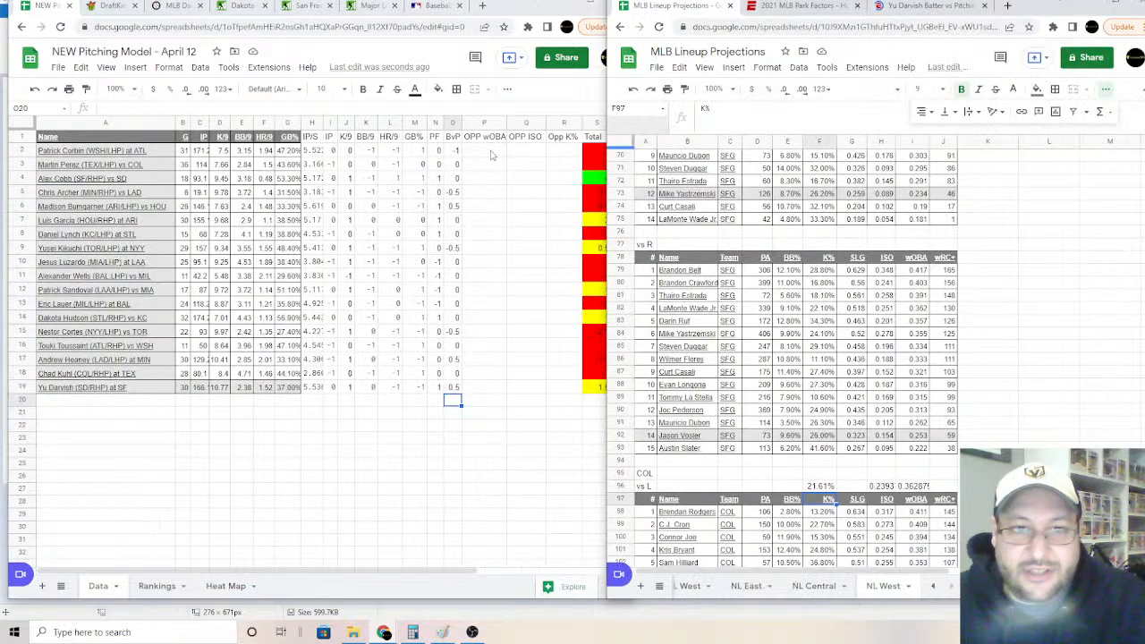
Step: Check Atlanta's vs L splits in the NL East projections and score Patrick Corbin OPP wOBA 0, OPP ISO -1 and Opp K% 0
{"action": "left_click", "coordinate": [491, 155]}
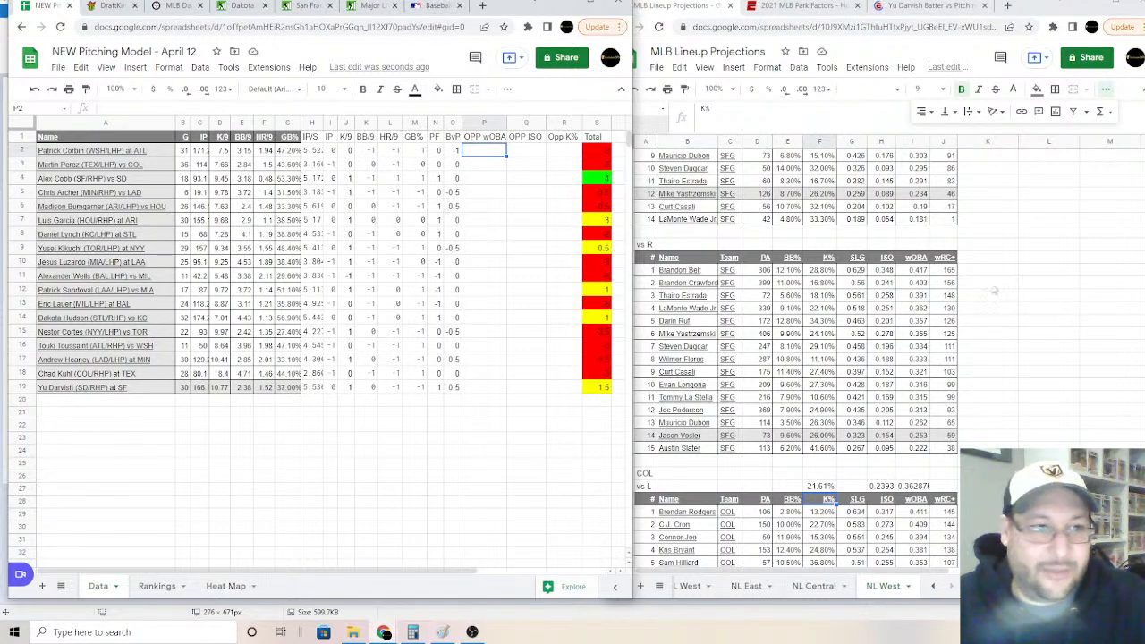
{"action": "left_click", "coordinate": [739, 592]}
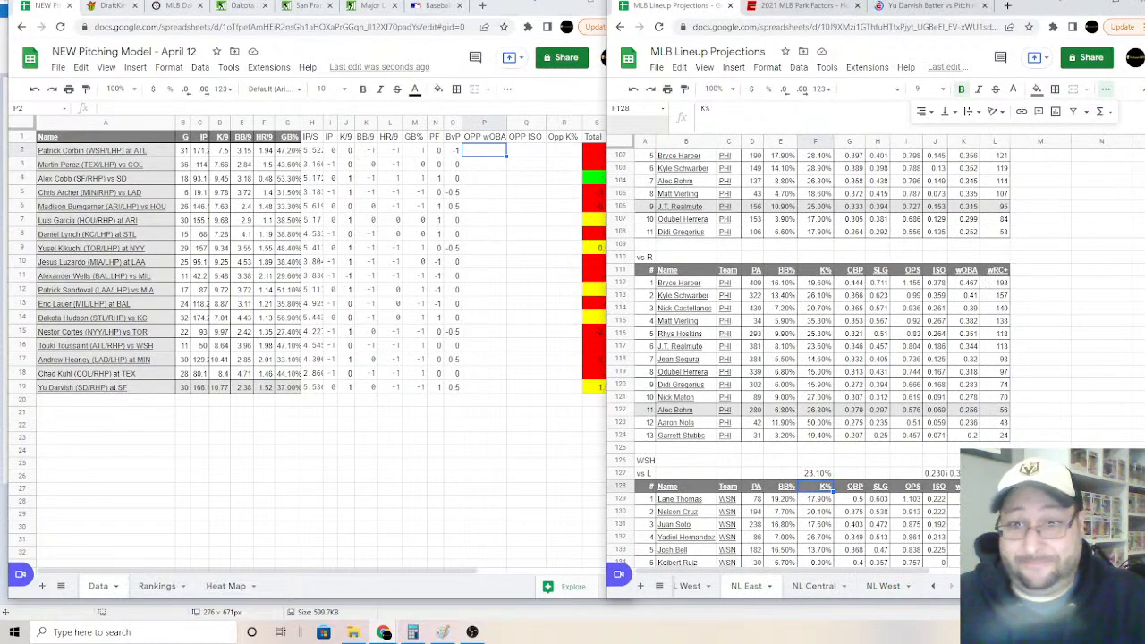
{"action": "scroll", "coordinate": [814, 358], "scroll_direction": "up", "scroll_amount": 20}
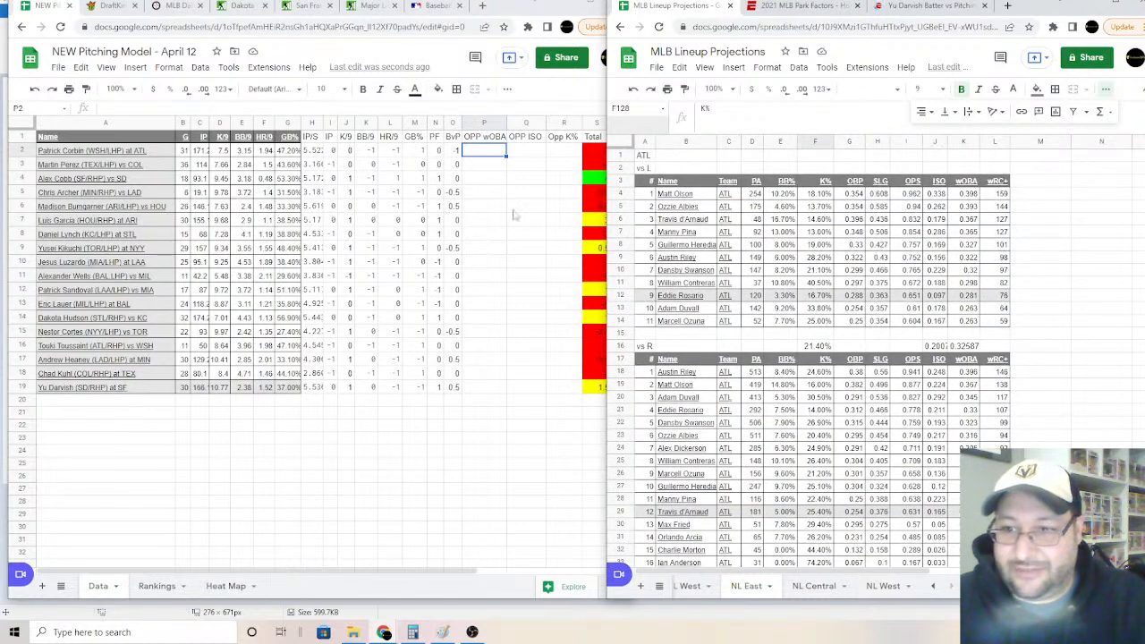
{"action": "left_click", "coordinate": [469, 154]}
{"action": "type", "text": "0"}
{"action": "key", "text": "Tab"}
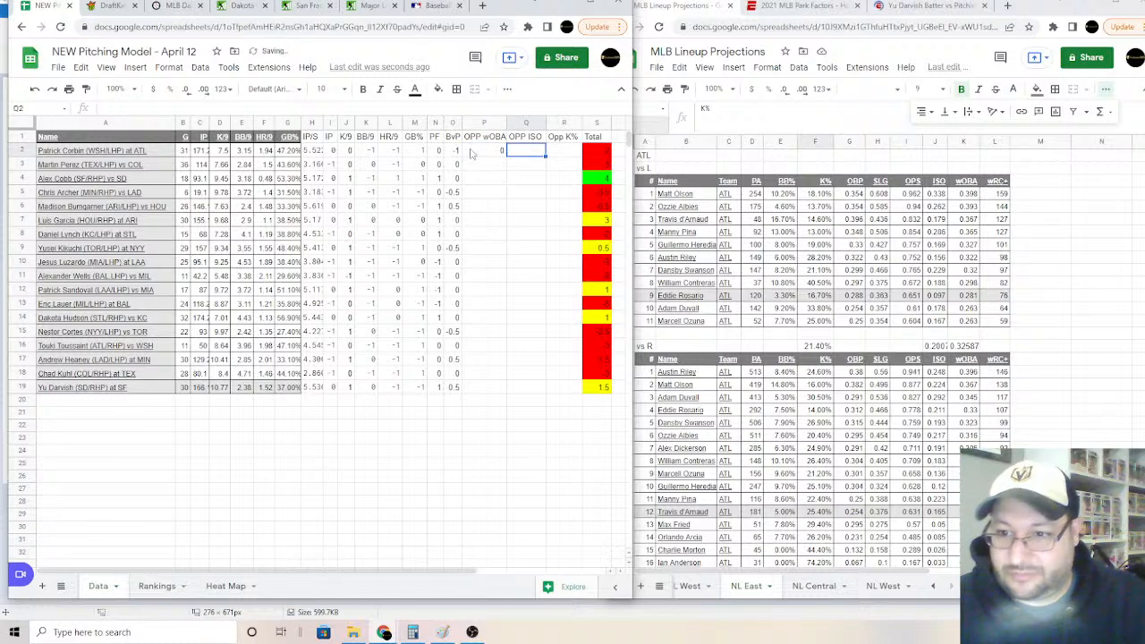
{"action": "type", "text": "-1"}
{"action": "key", "text": "Tab"}
{"action": "type", "text": "0"}
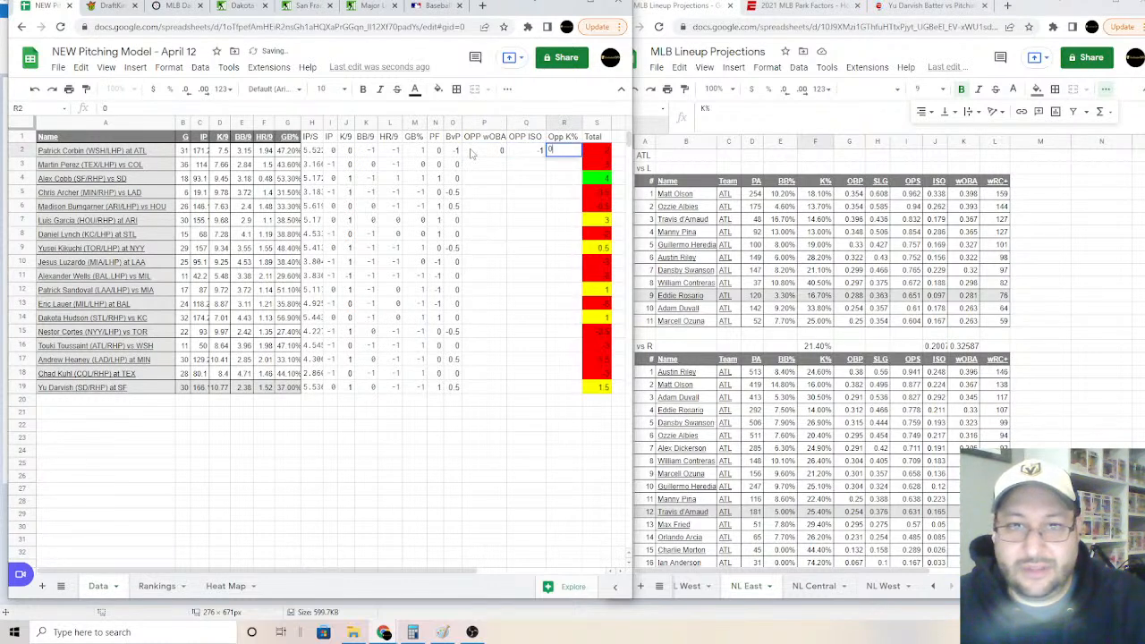
{"action": "key", "text": "Return"}
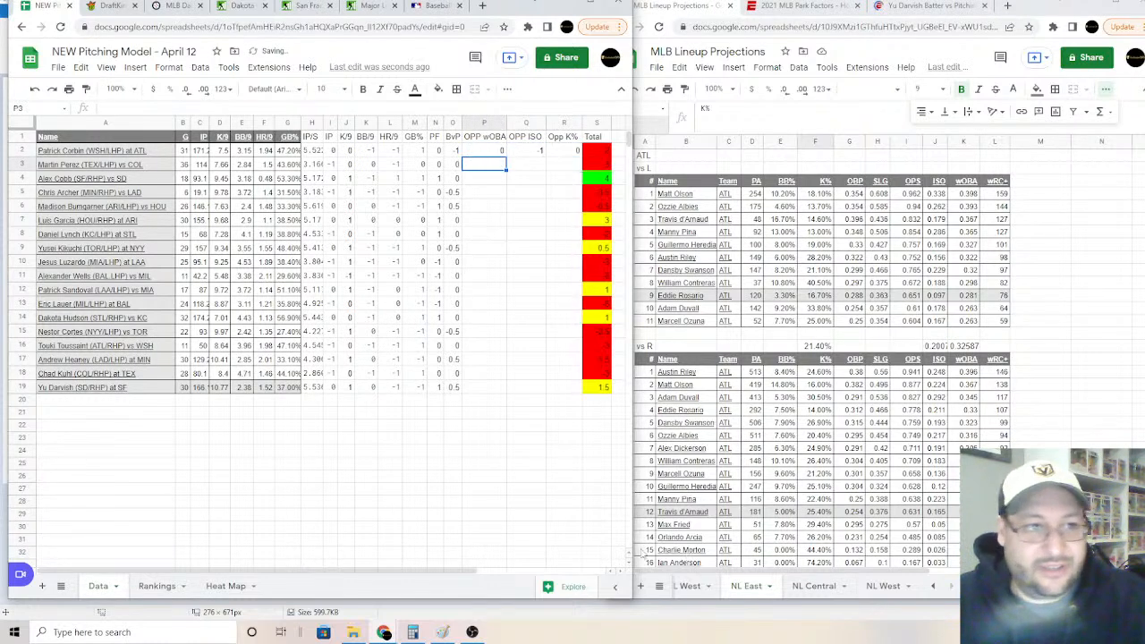
Step: Check Colorado's vs L averages in the NL West projections and score Martin Perez OPP wOBA 0, OPP ISO 0 and Opp K% -1
{"action": "left_click", "coordinate": [883, 586]}
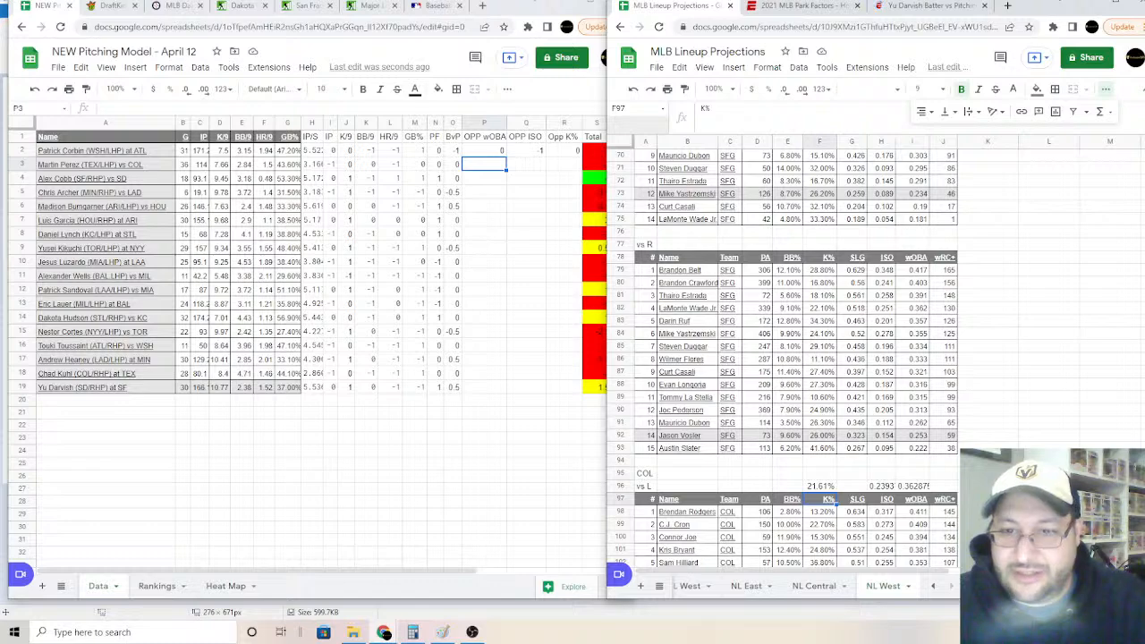
{"action": "scroll", "coordinate": [684, 255], "scroll_direction": "down", "scroll_amount": 5}
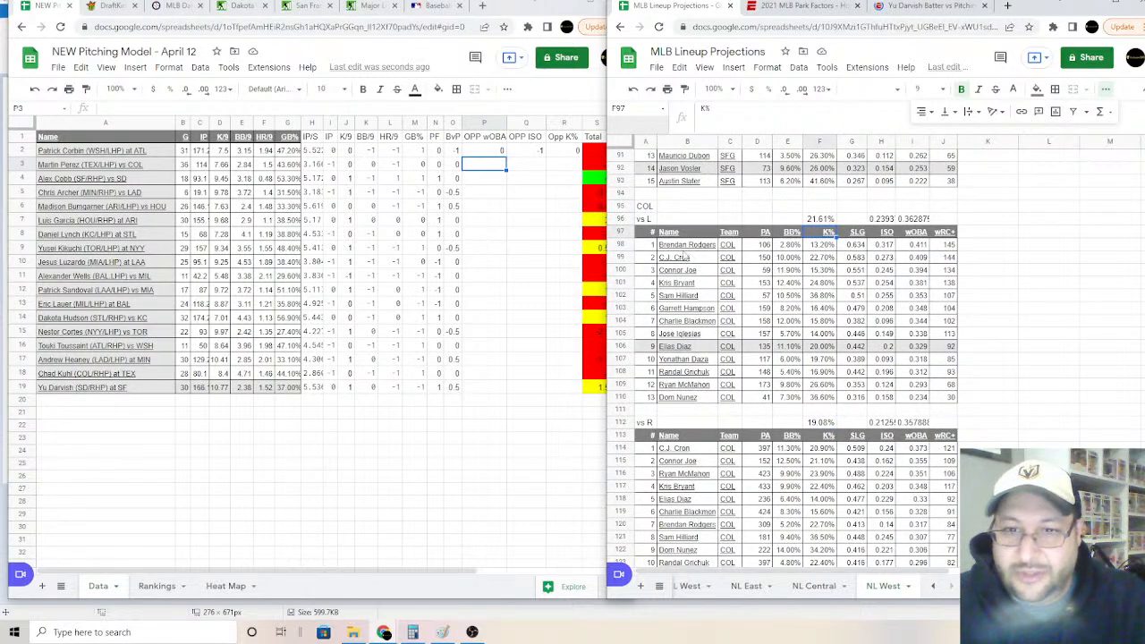
{"action": "mouse_move", "coordinate": [684, 256]}
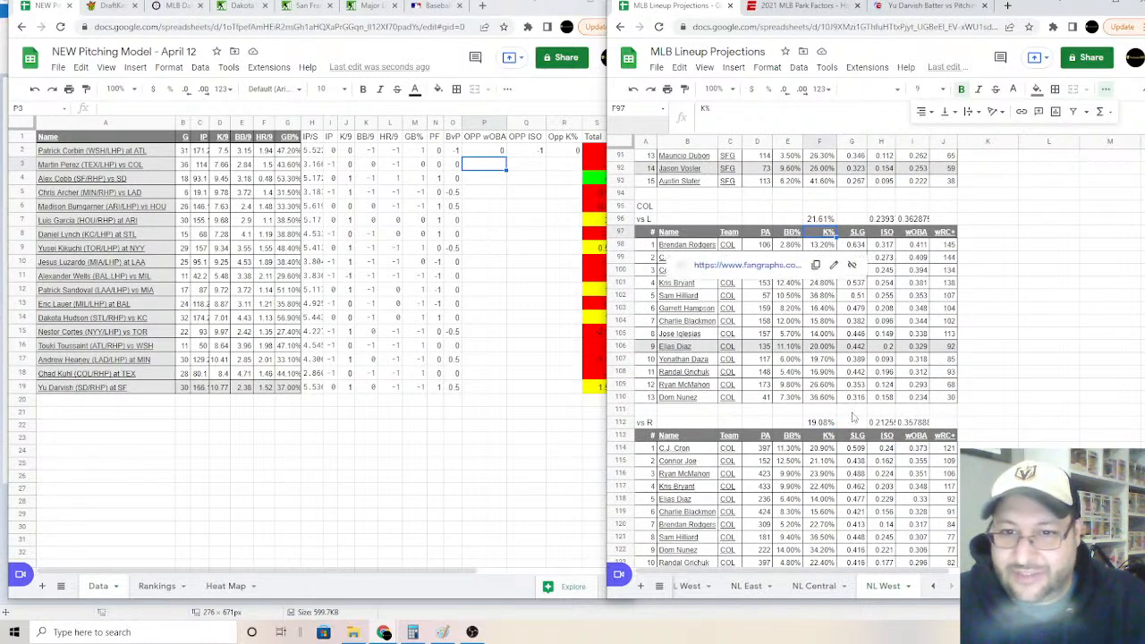
{"action": "left_click", "coordinate": [1024, 402]}
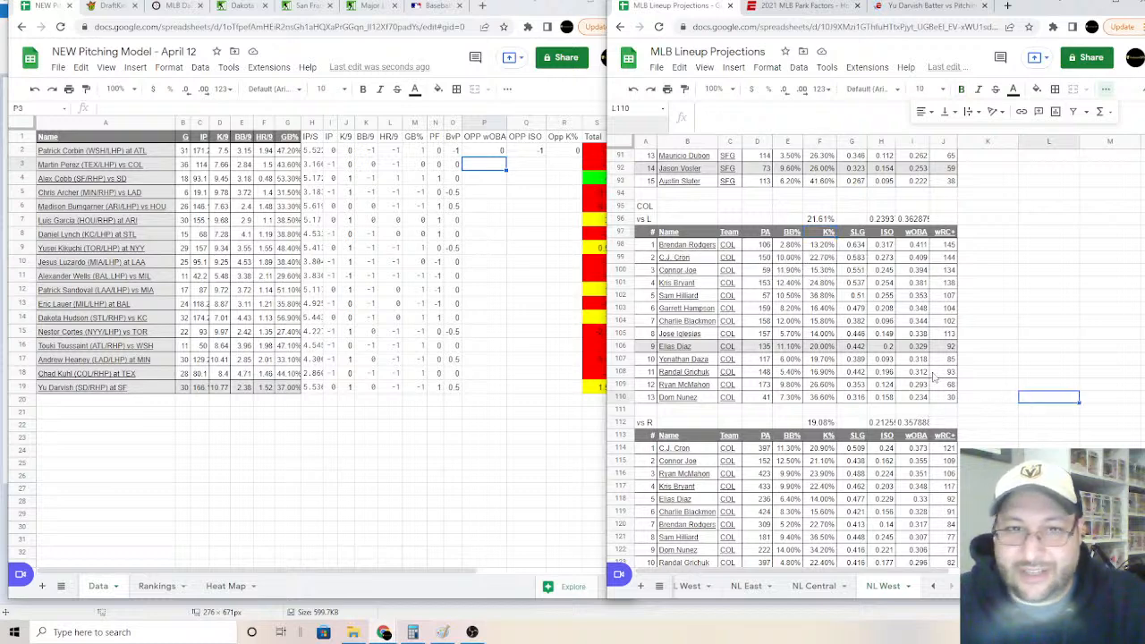
{"action": "left_click", "coordinate": [474, 168]}
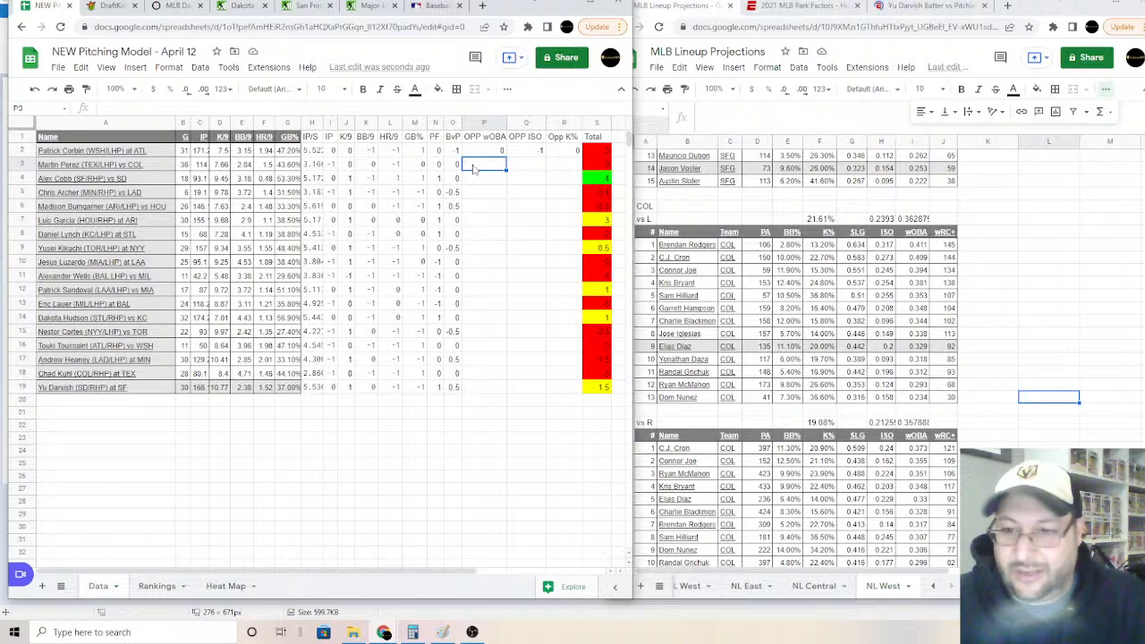
{"action": "type", "text": "0"}
{"action": "key", "text": "Tab"}
{"action": "type", "text": "0"}
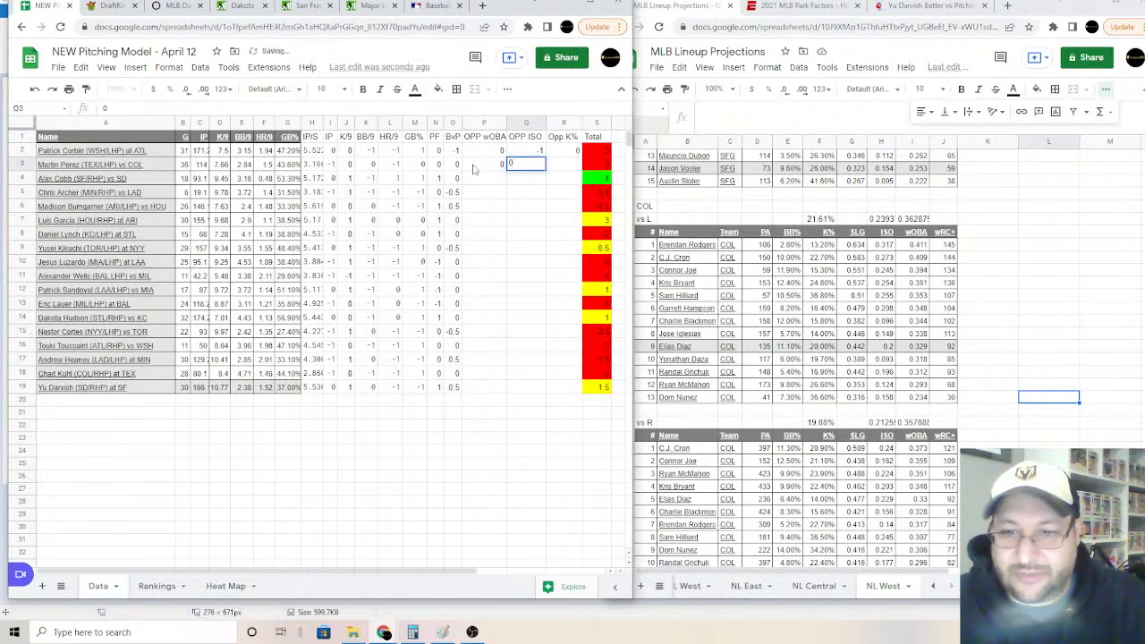
{"action": "key", "text": "Tab"}
{"action": "type", "text": "-1"}
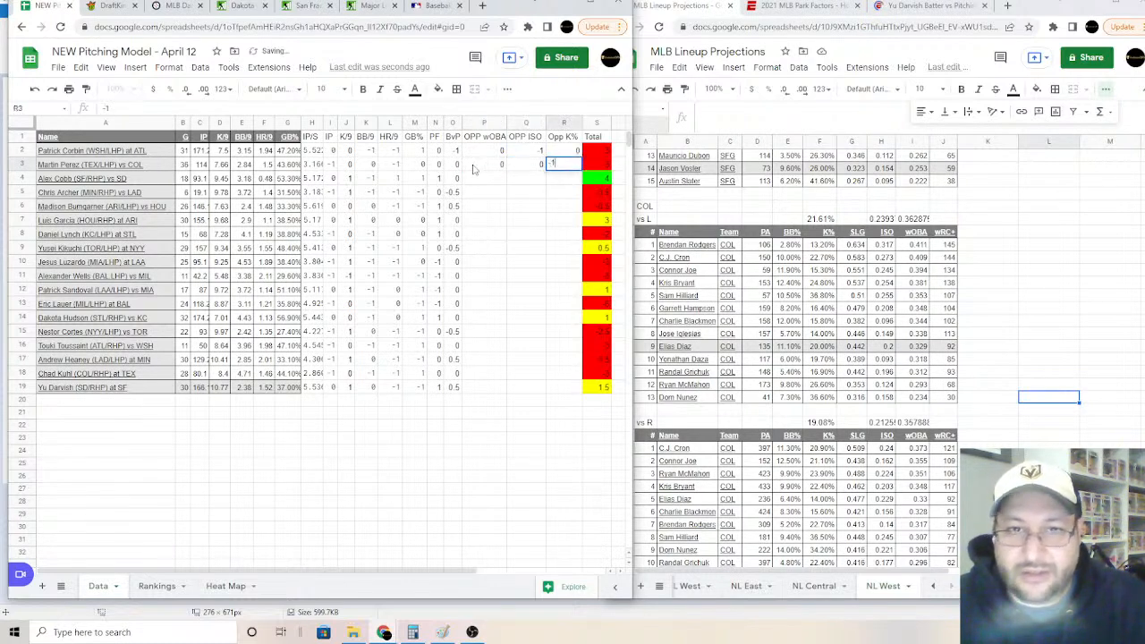
{"action": "key", "text": "Return"}
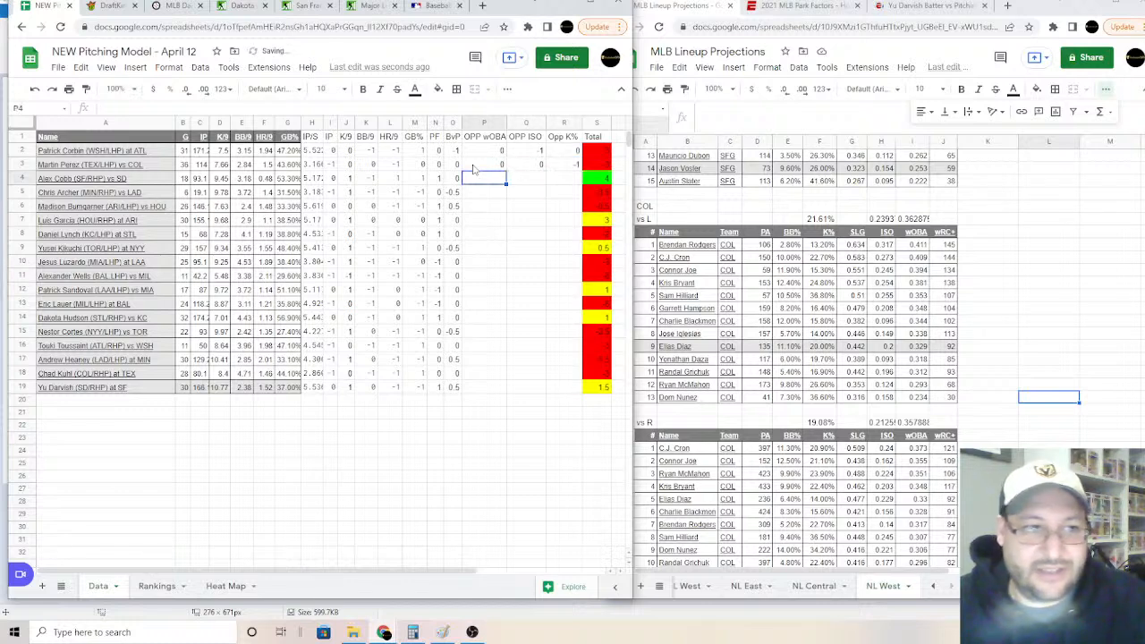
Step: Clear the old averages in F163:I163 below San Diego's vs R table in the NL West sheet
{"action": "left_click", "coordinate": [883, 587]}
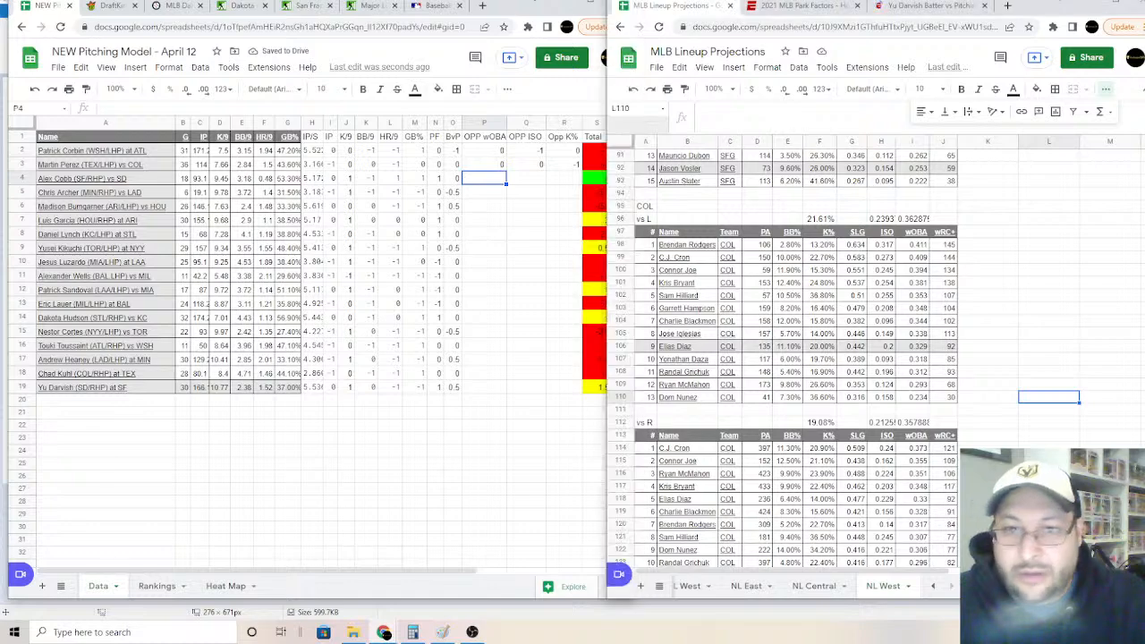
{"action": "scroll", "coordinate": [805, 358], "scroll_direction": "up", "scroll_amount": 9}
{"action": "scroll", "coordinate": [788, 358], "scroll_direction": "down", "scroll_amount": 10}
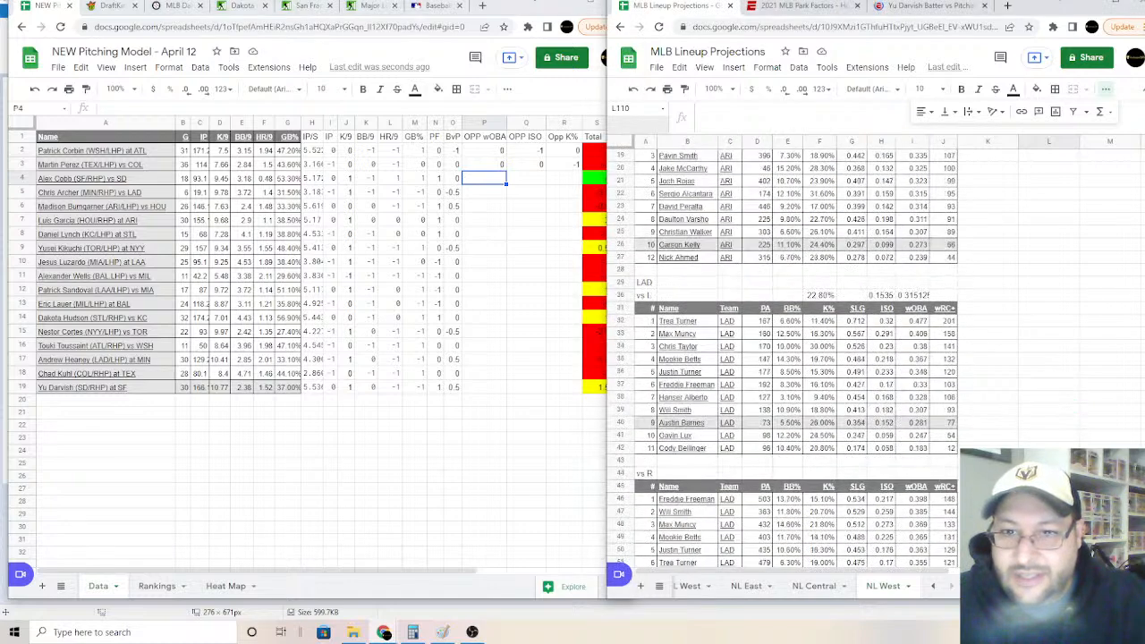
{"action": "scroll", "coordinate": [787, 358], "scroll_direction": "up", "scroll_amount": 5}
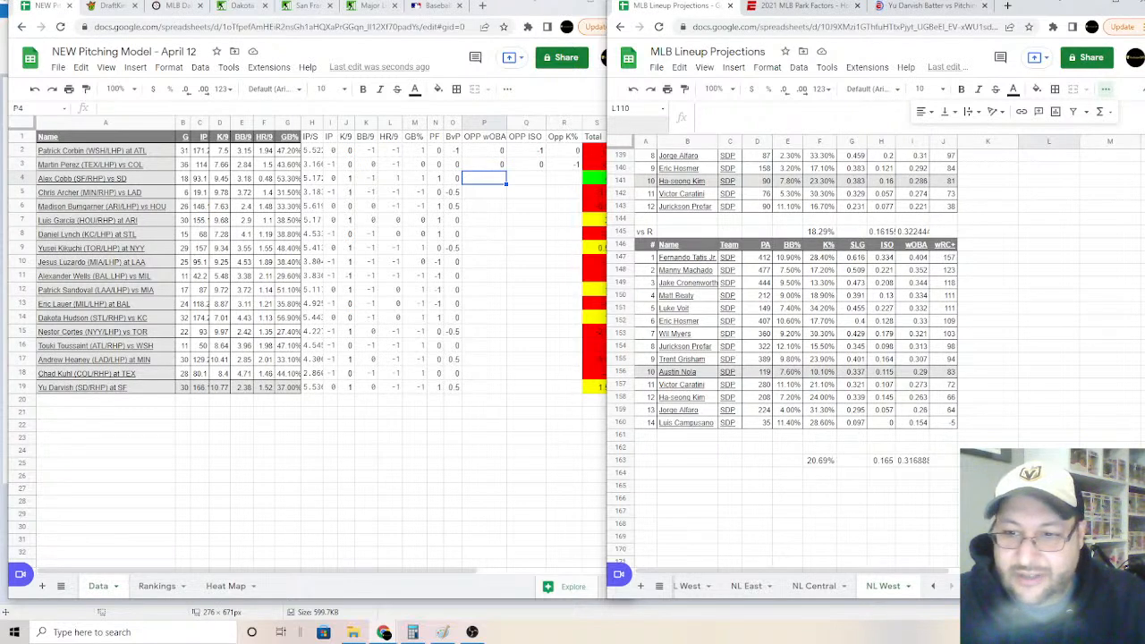
{"action": "left_click_drag", "start_coordinate": [917, 463], "coordinate": [822, 470]}
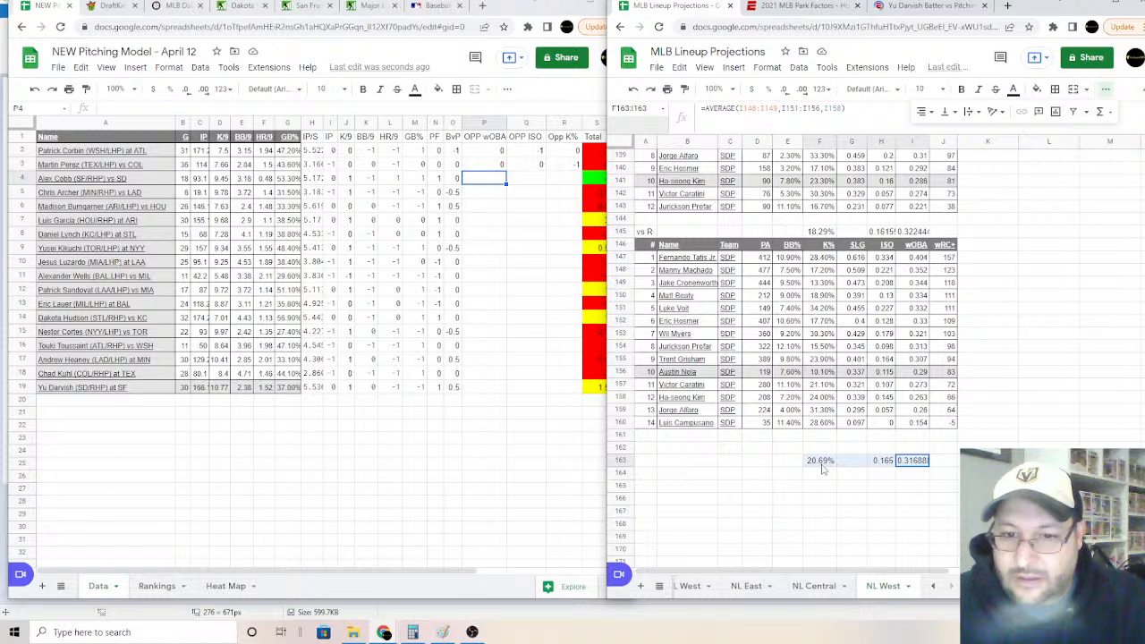
{"action": "key", "text": "Delete"}
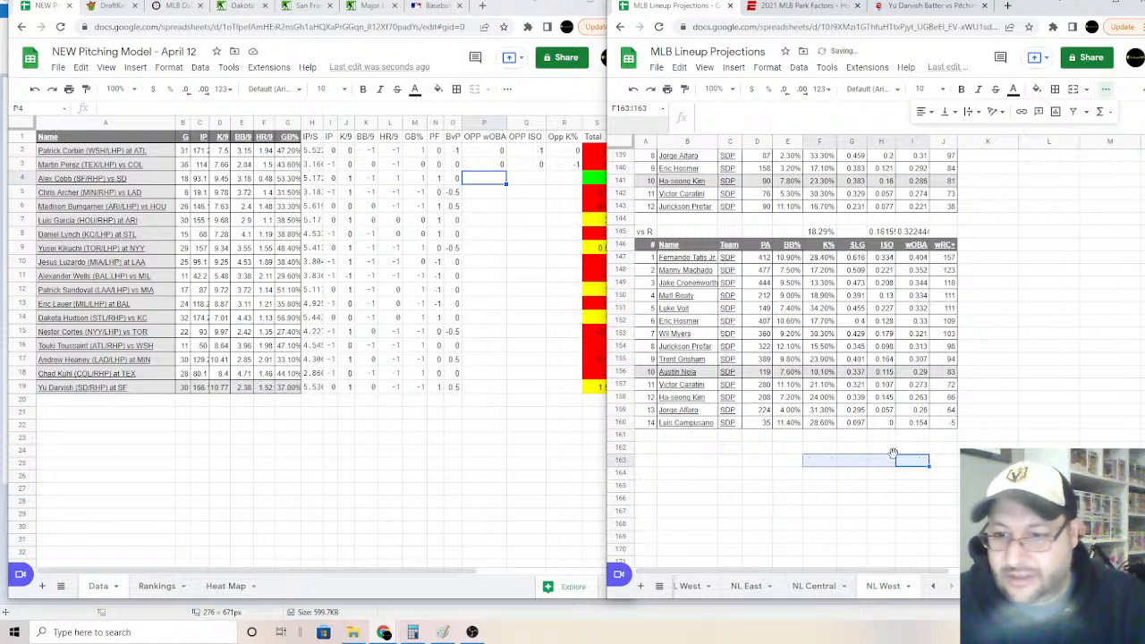
Step: Average San Diego's vs R wOBA values from I148:I156 in cell I163
{"action": "left_click", "coordinate": [1100, 111]}
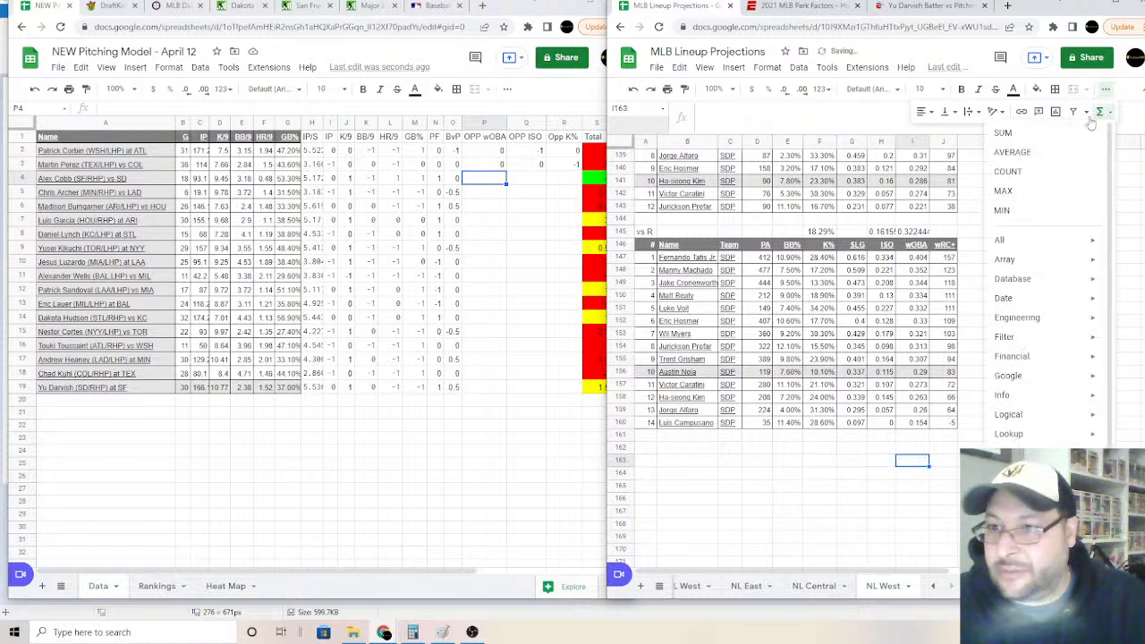
{"action": "left_click", "coordinate": [1029, 157]}
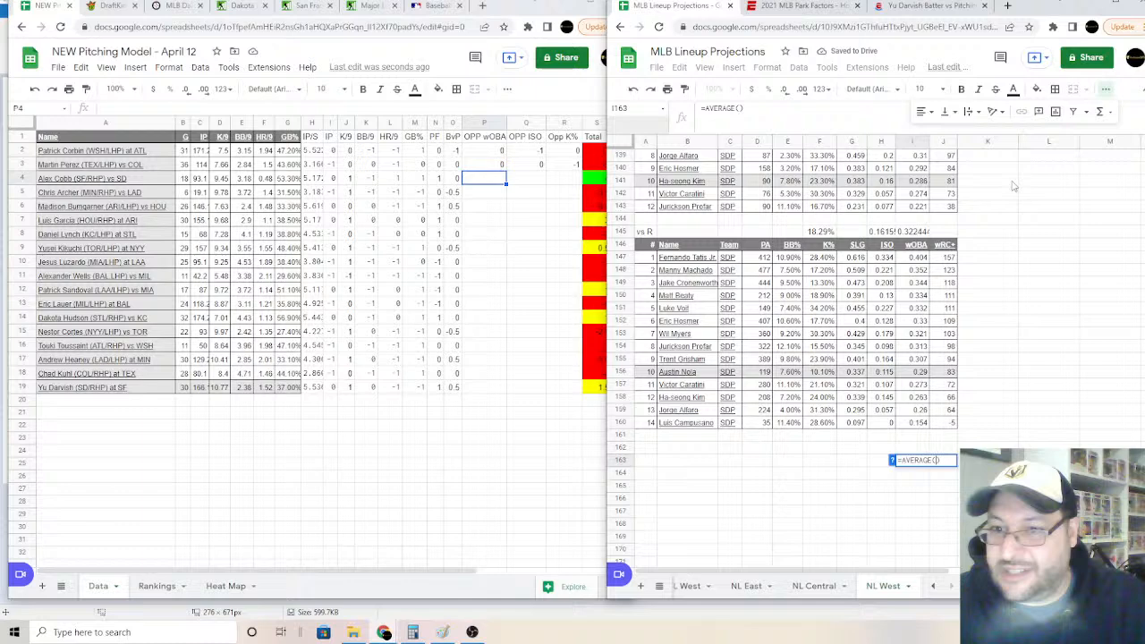
{"action": "left_click", "coordinate": [910, 272]}
{"action": "left_click_drag", "start_coordinate": [910, 272], "coordinate": [910, 309]}
{"action": "left_click_drag", "start_coordinate": [911, 308], "coordinate": [911, 359]}
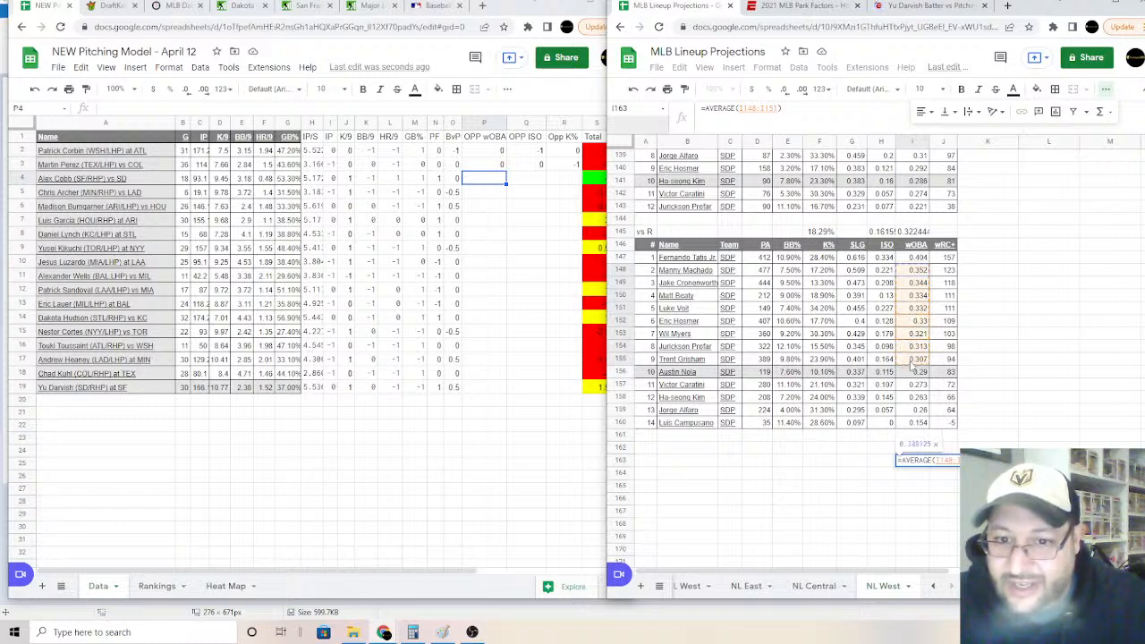
{"action": "left_click_drag", "start_coordinate": [912, 365], "coordinate": [912, 374]}
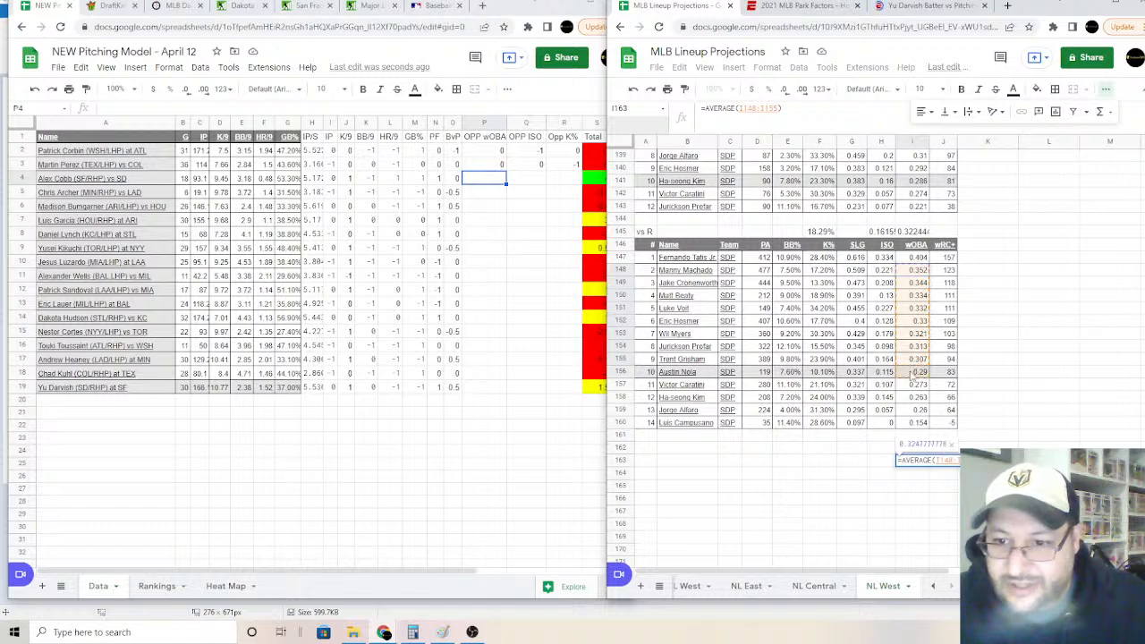
{"action": "key", "text": "Return"}
Step: Average San Diego's vs R ISO values for the same nine hitters, rows 148 to 156, in cell H163
{"action": "left_click", "coordinate": [882, 461]}
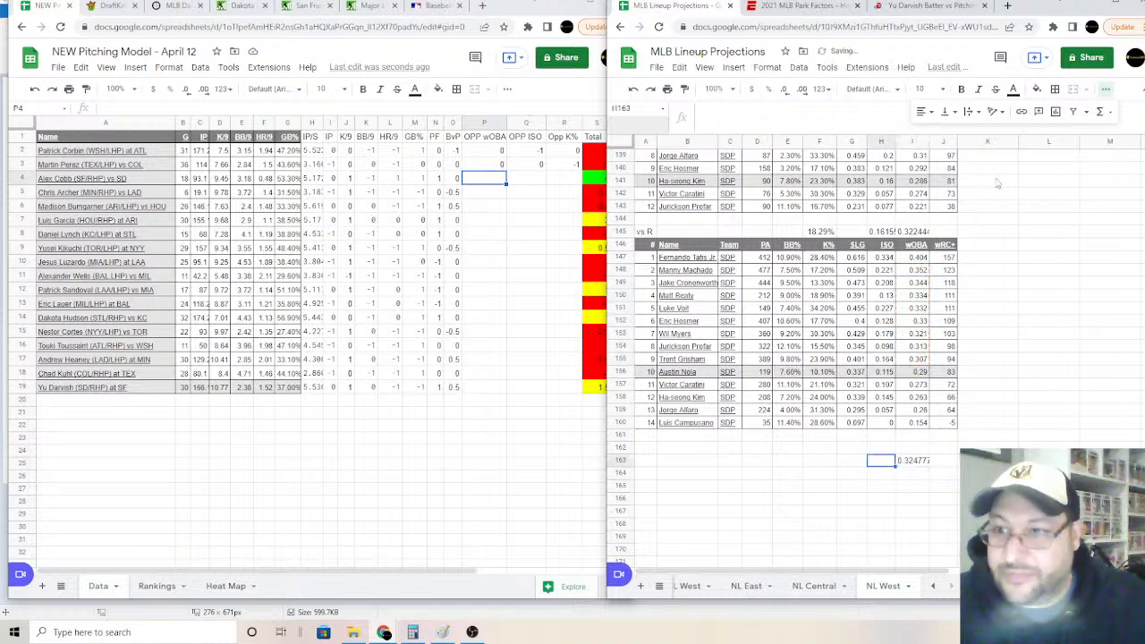
{"action": "left_click", "coordinate": [1097, 114]}
{"action": "left_click", "coordinate": [1041, 151]}
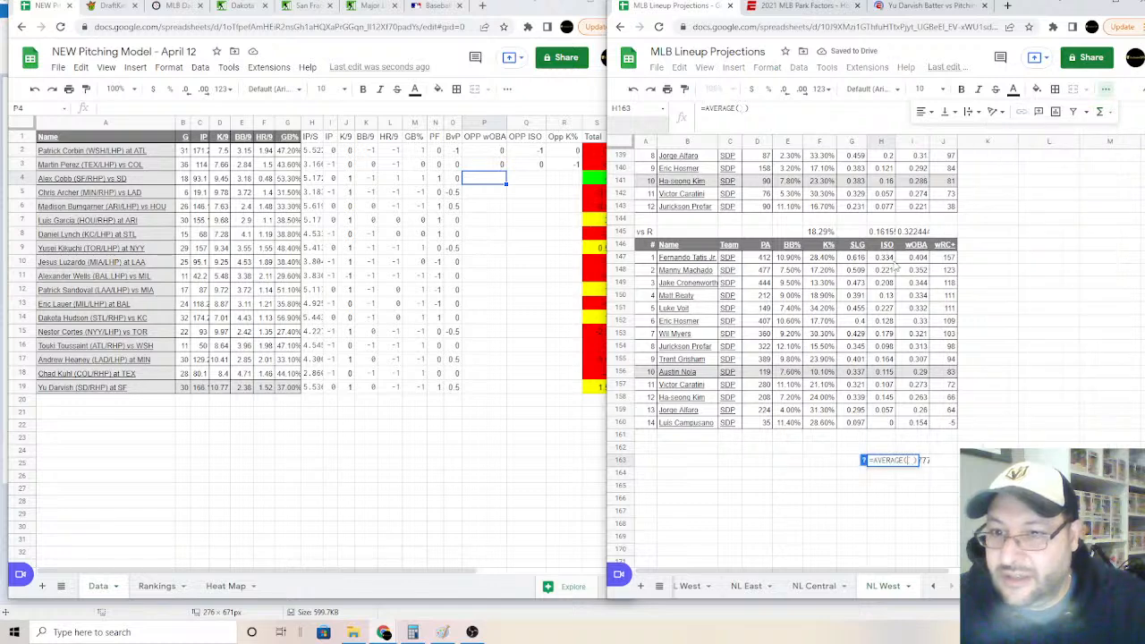
{"action": "left_click_drag", "start_coordinate": [886, 269], "coordinate": [886, 377]}
{"action": "key", "text": "Return"}
Step: Average San Diego's vs R K% values from F148:F156 in cell F163
{"action": "left_click", "coordinate": [814, 460]}
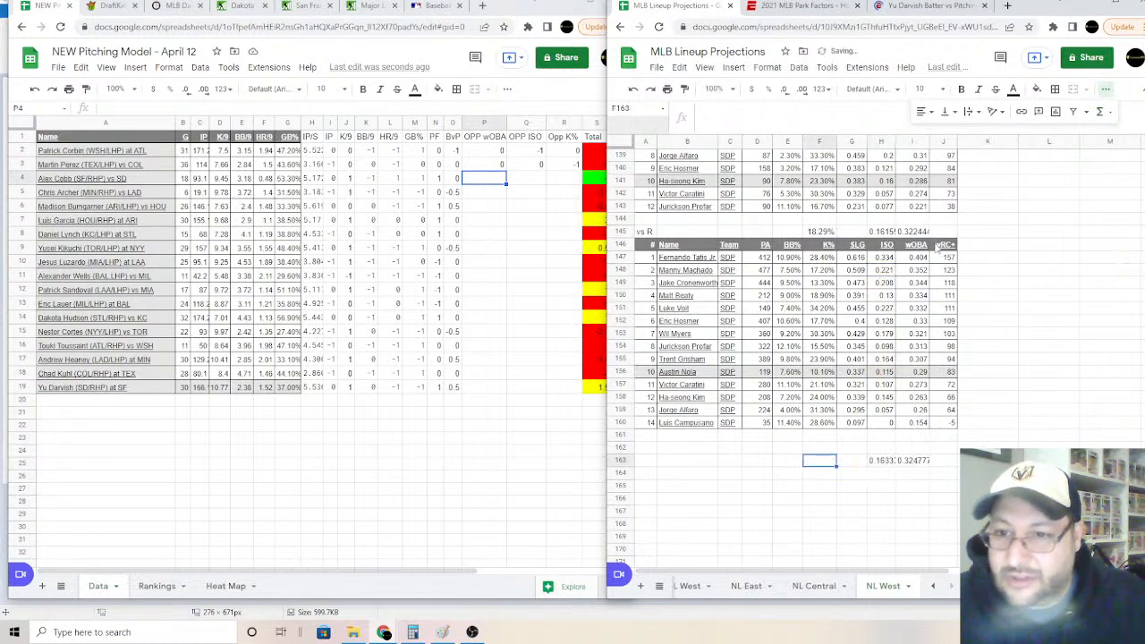
{"action": "left_click", "coordinate": [1103, 112]}
{"action": "left_click", "coordinate": [1041, 150]}
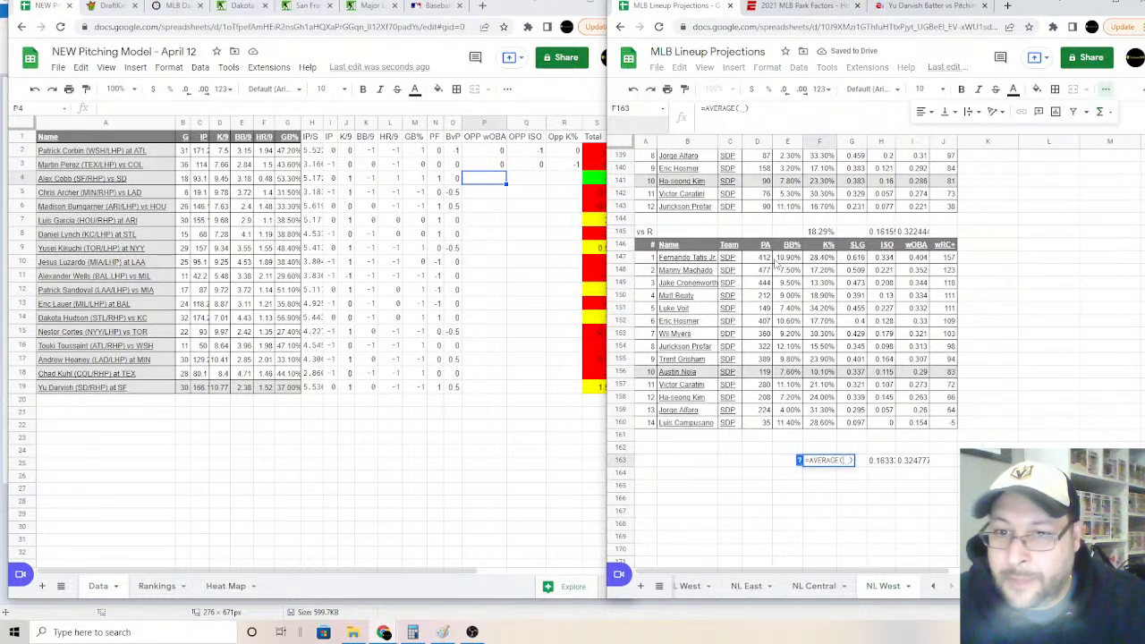
{"action": "left_click_drag", "start_coordinate": [821, 270], "coordinate": [820, 372]}
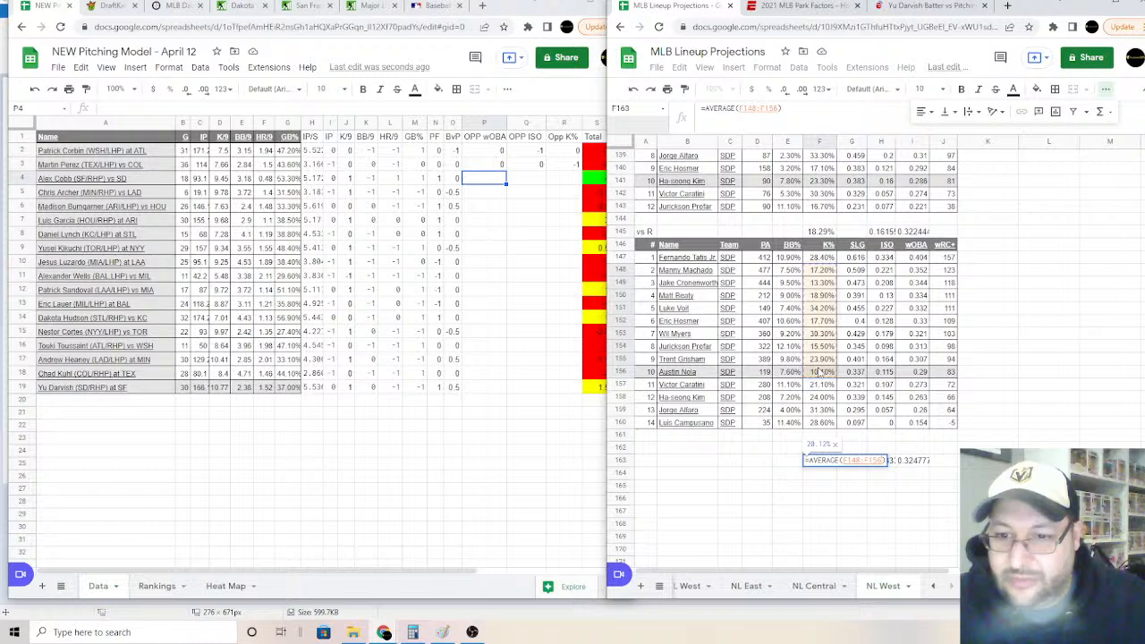
{"action": "key", "text": "Return"}
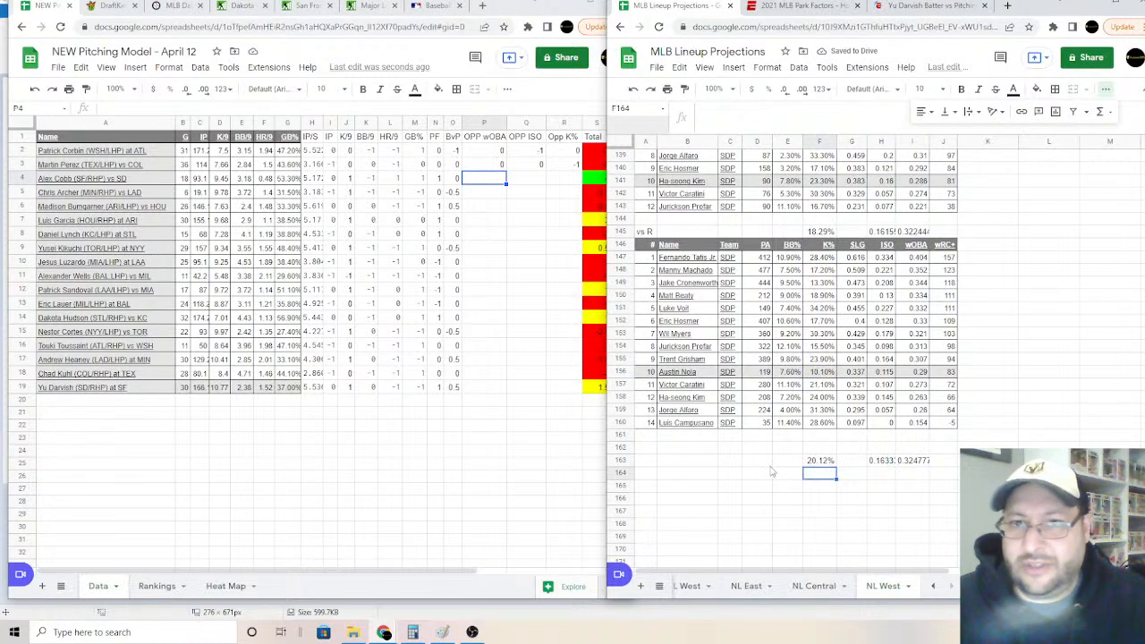
Step: Score Alex Cobb's matchup against San Diego in the Data sheet: OPP wOBA 0, OPP ISO 1 and Opp K% -1
{"action": "left_click", "coordinate": [899, 460]}
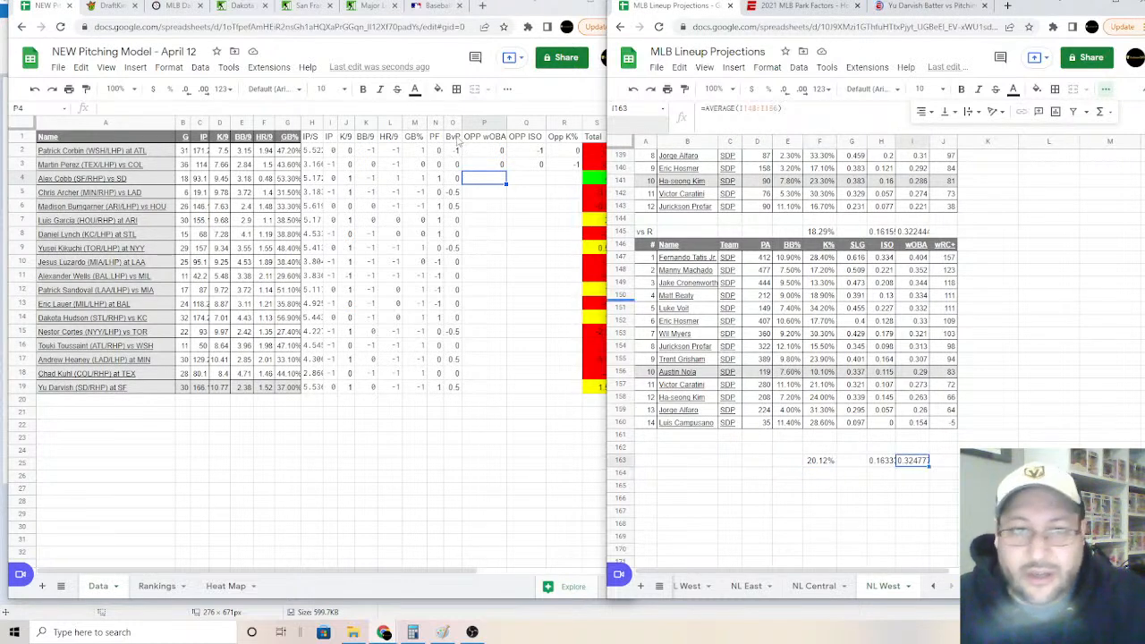
{"action": "left_click", "coordinate": [492, 185]}
{"action": "type", "text": "0"}
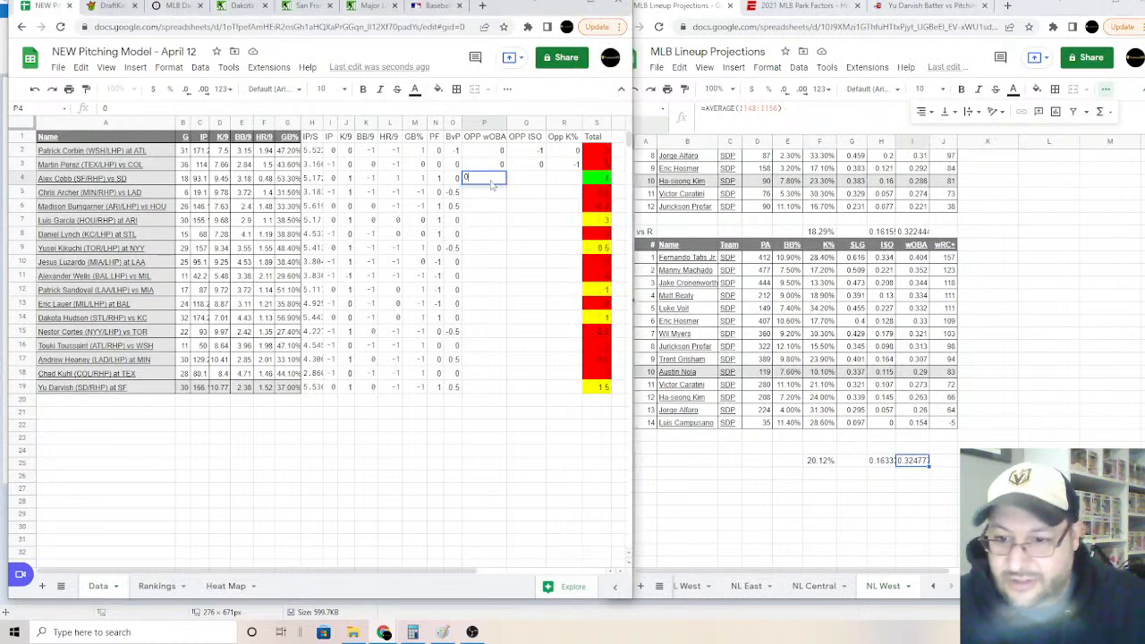
{"action": "key", "text": "Tab"}
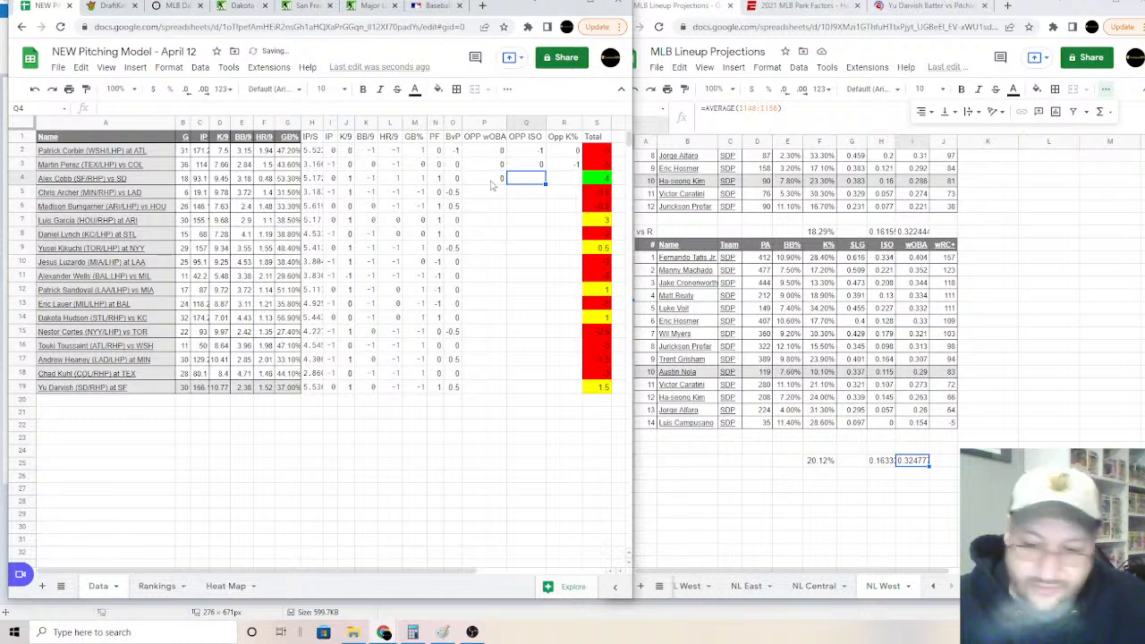
{"action": "type", "text": "1"}
{"action": "key", "text": "Tab"}
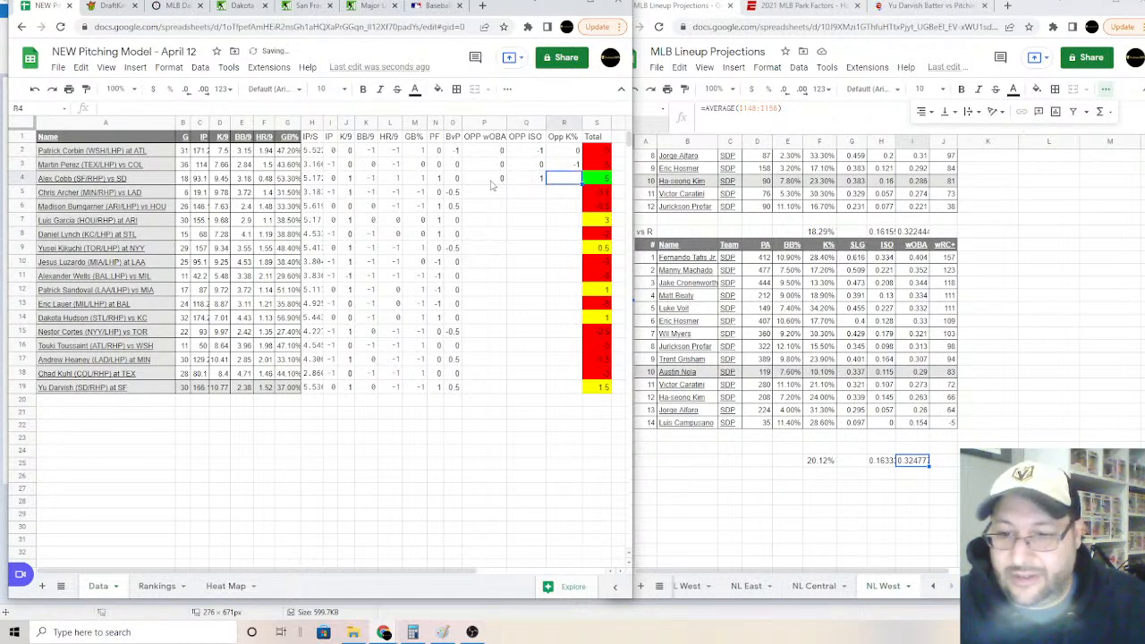
{"action": "type", "text": "-1"}
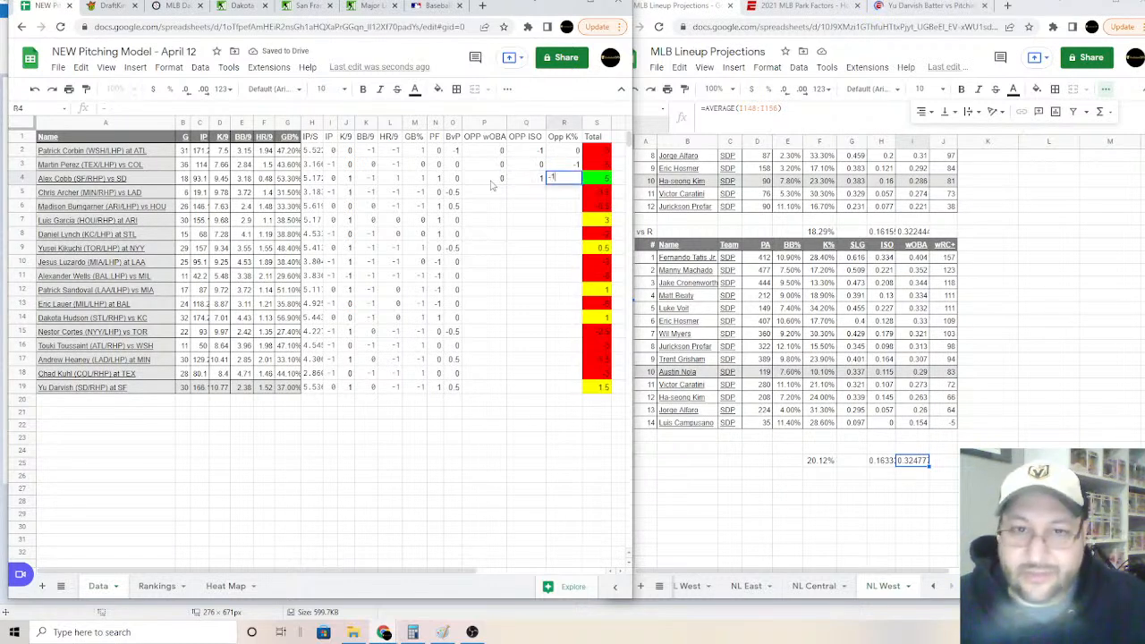
{"action": "key", "text": "Return"}
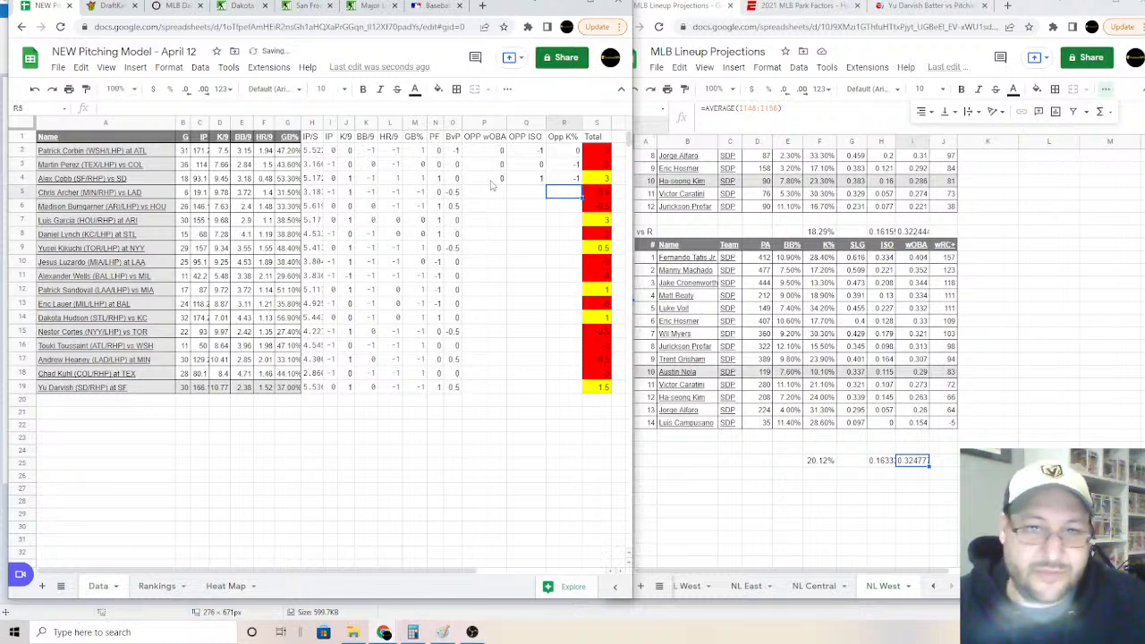
Step: Check the Dodgers' vs R table in NL West and score Chris Archer's OPP wOBA, OPP ISO and Opp K% as -1 each
{"action": "key", "text": "Left"}
{"action": "key", "text": "Left"}
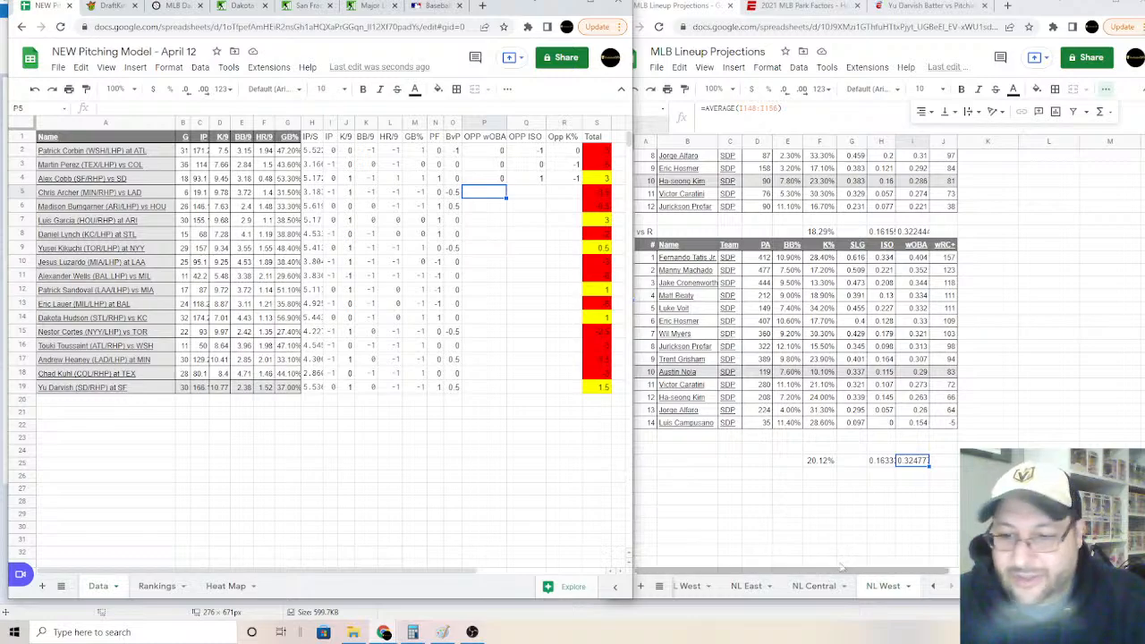
{"action": "left_click_drag", "start_coordinate": [630, 557], "coordinate": [606, 557]}
{"action": "scroll", "coordinate": [788, 358], "scroll_direction": "down", "scroll_amount": 15}
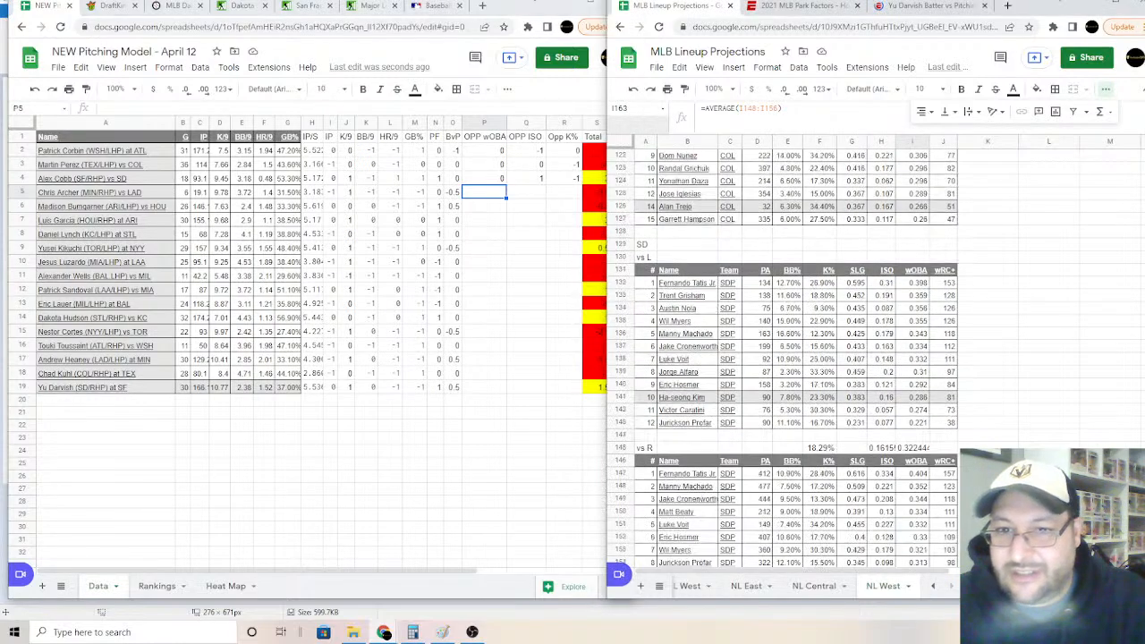
{"action": "scroll", "coordinate": [796, 358], "scroll_direction": "up", "scroll_amount": 10}
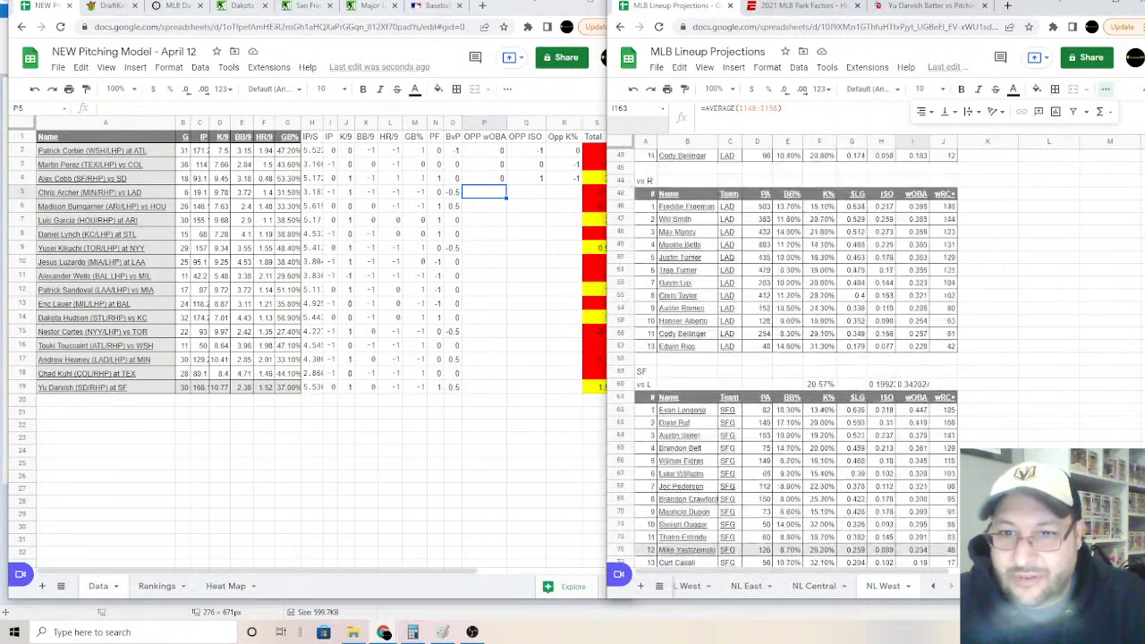
{"action": "scroll", "coordinate": [788, 358], "scroll_direction": "down", "scroll_amount": 1}
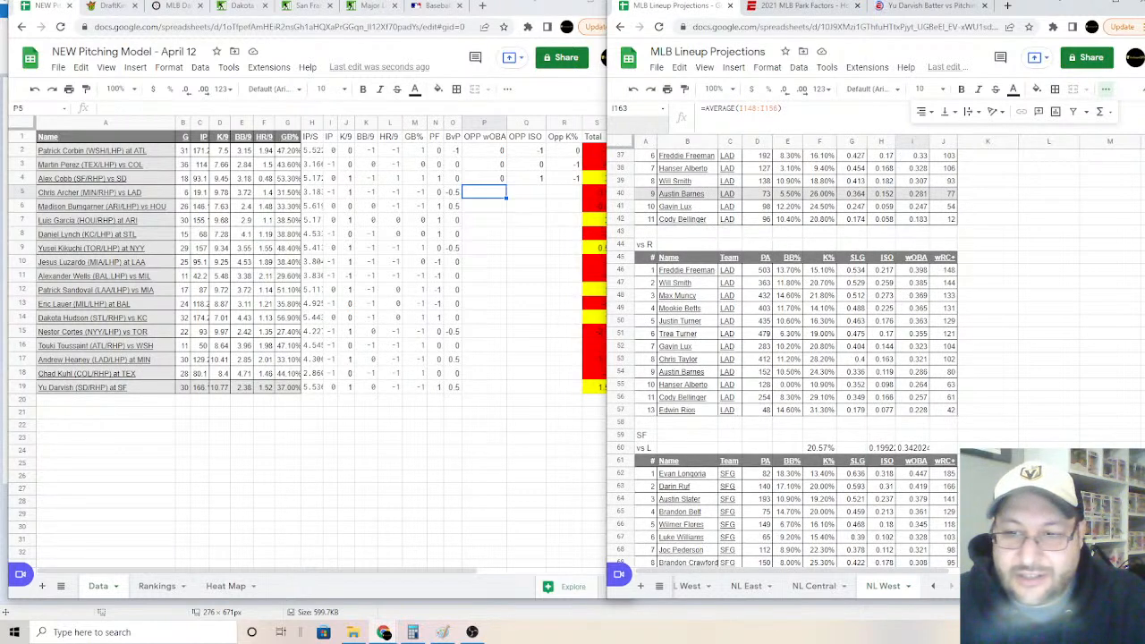
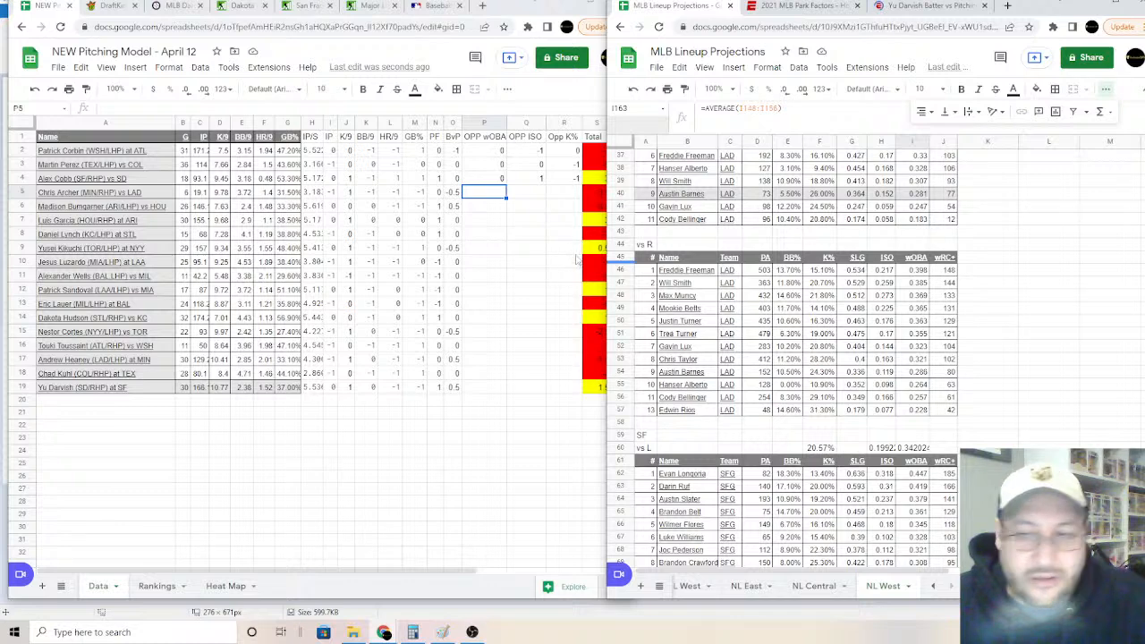
{"action": "left_click", "coordinate": [497, 195]}
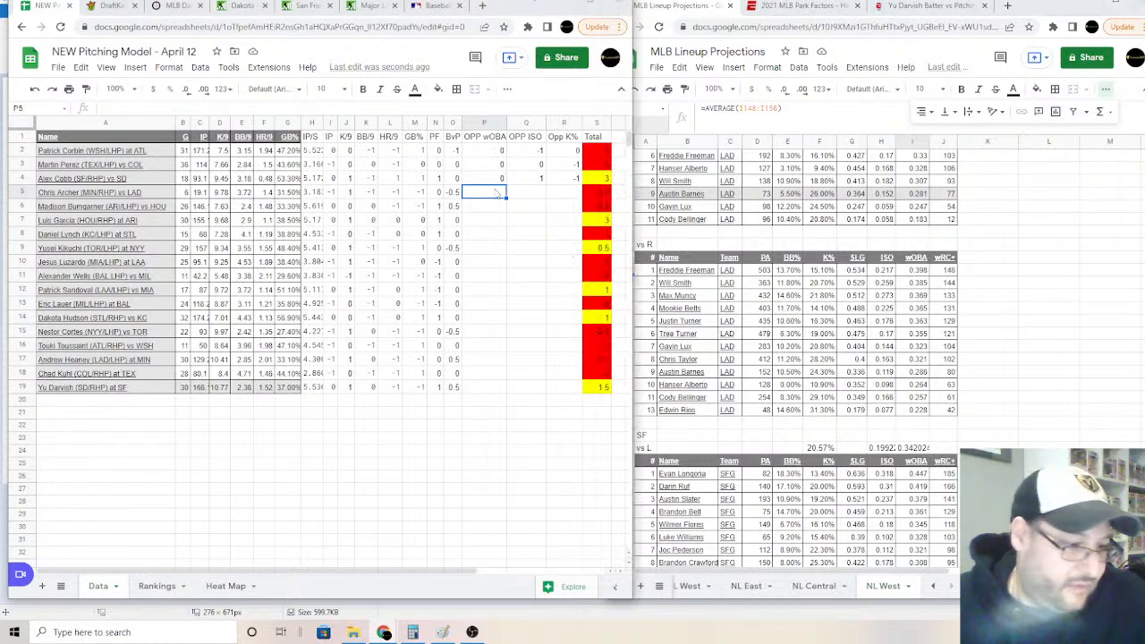
{"action": "type", "text": "-1"}
{"action": "key", "text": "Tab"}
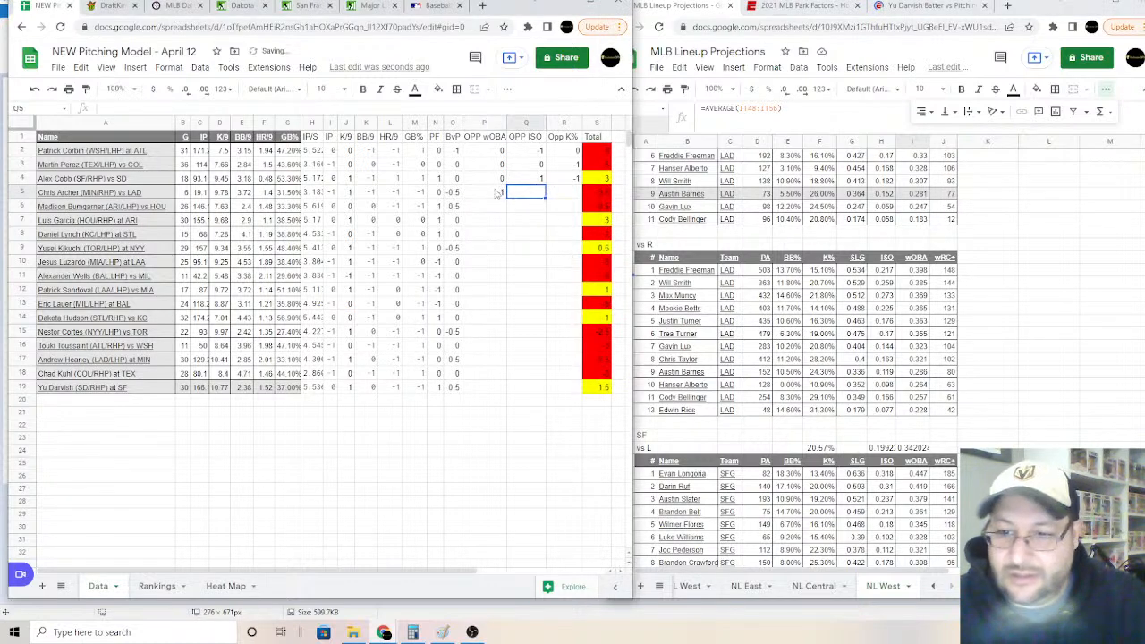
{"action": "type", "text": "-1"}
{"action": "key", "text": "Tab"}
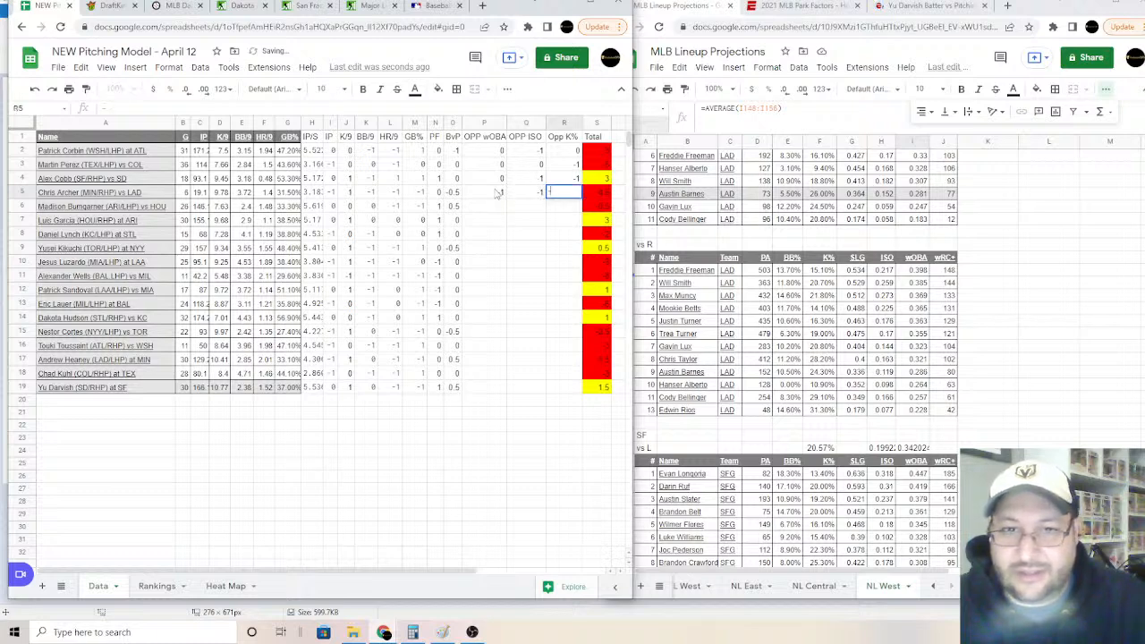
{"action": "key", "text": "Return"}
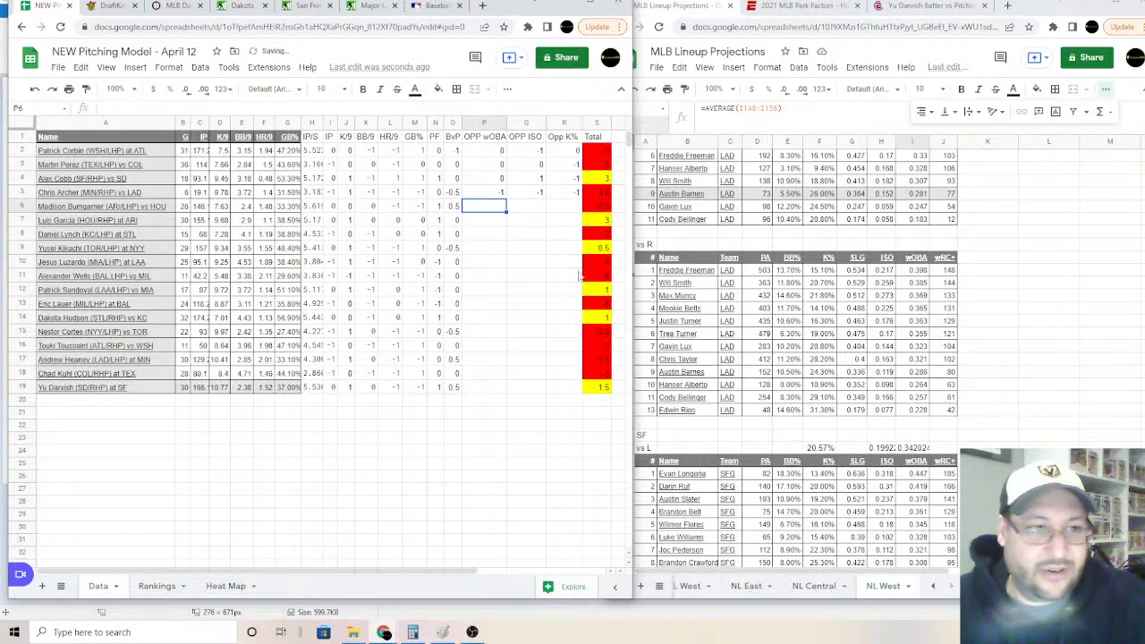
Step: Bring up Houston's vs L table in the AL West sheet of the lineup projections
{"action": "left_click", "coordinate": [701, 587]}
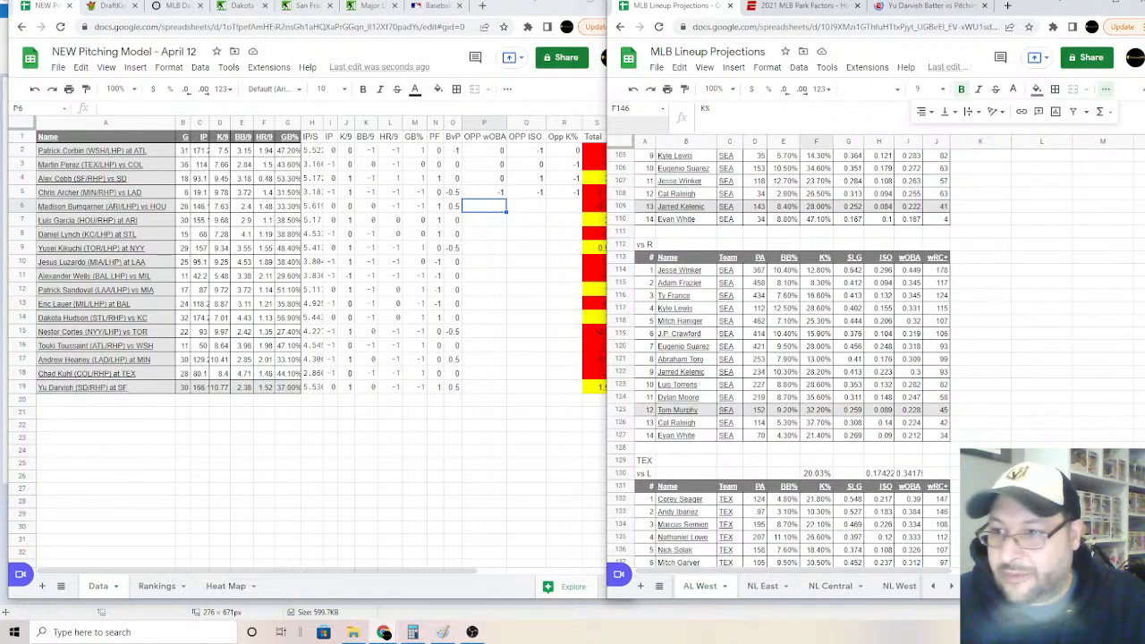
{"action": "scroll", "coordinate": [786, 358], "scroll_direction": "up", "scroll_amount": 8}
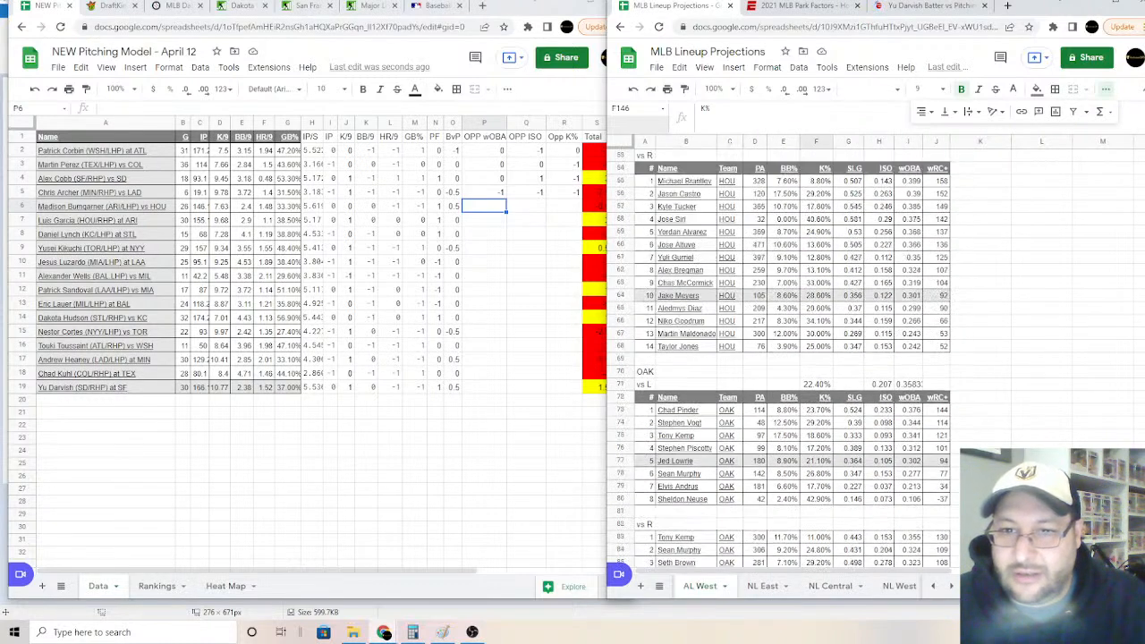
{"action": "scroll", "coordinate": [785, 358], "scroll_direction": "up", "scroll_amount": 4}
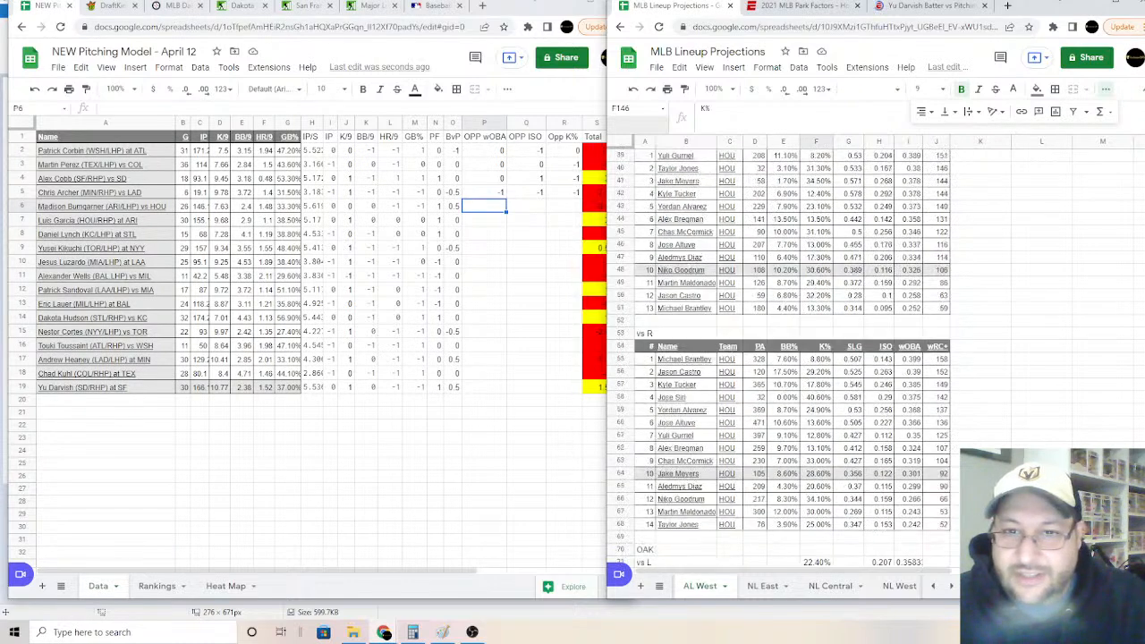
{"action": "left_click", "coordinate": [909, 371]}
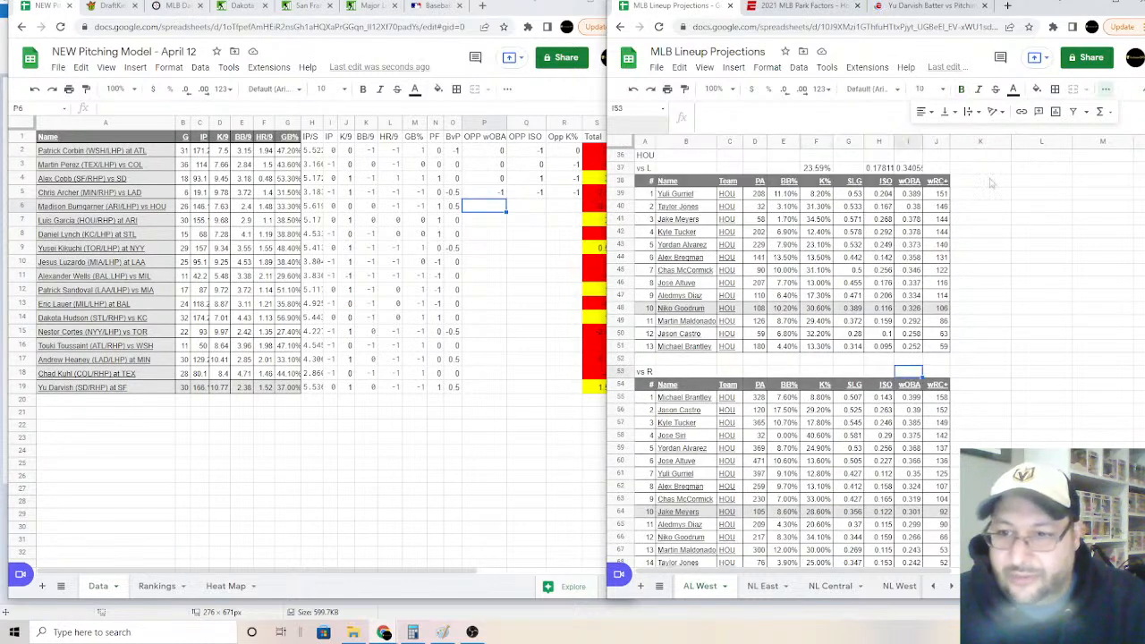
{"action": "left_click", "coordinate": [1101, 113]}
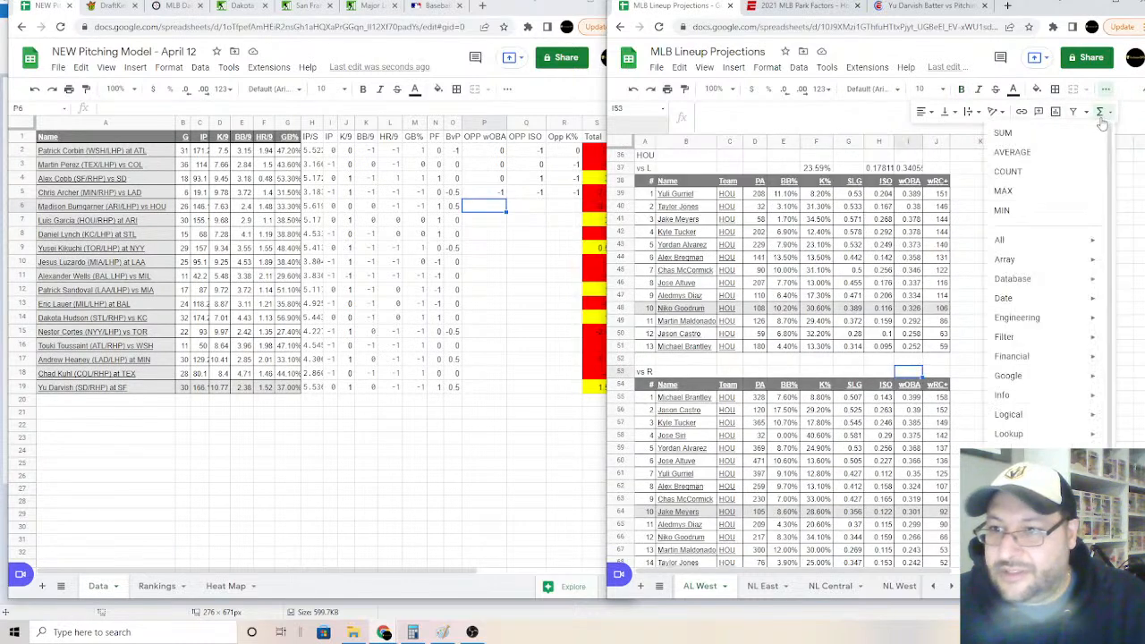
{"action": "left_click", "coordinate": [1020, 152]}
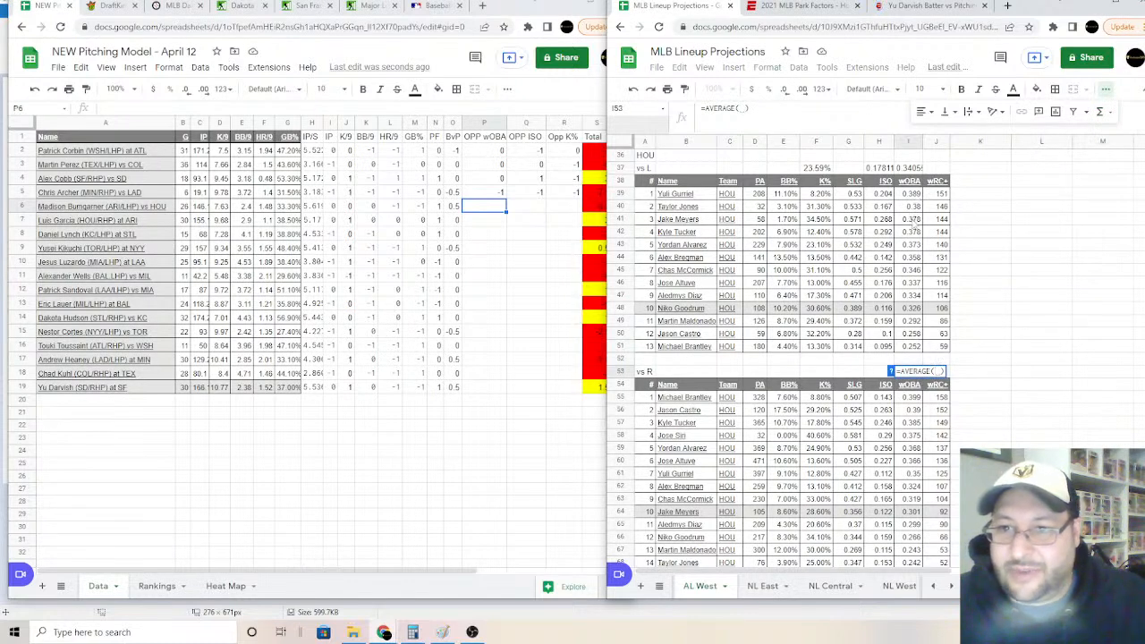
{"action": "left_click", "coordinate": [911, 220]}
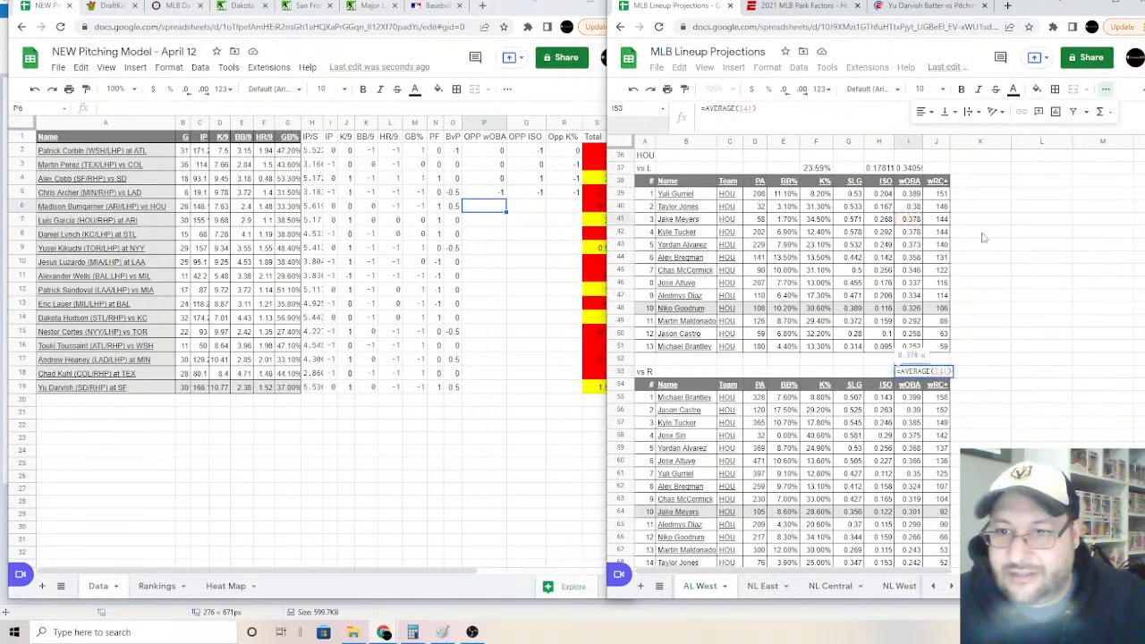
{"action": "key", "text": "Return"}
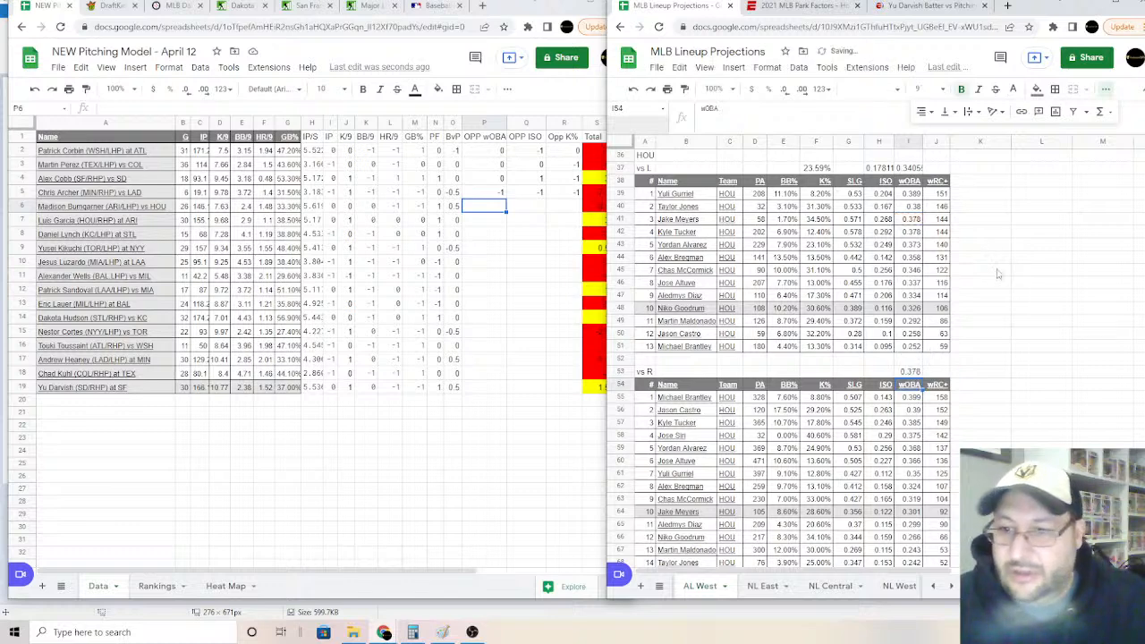
{"action": "left_click", "coordinate": [911, 372]}
{"action": "key", "text": "Delete"}
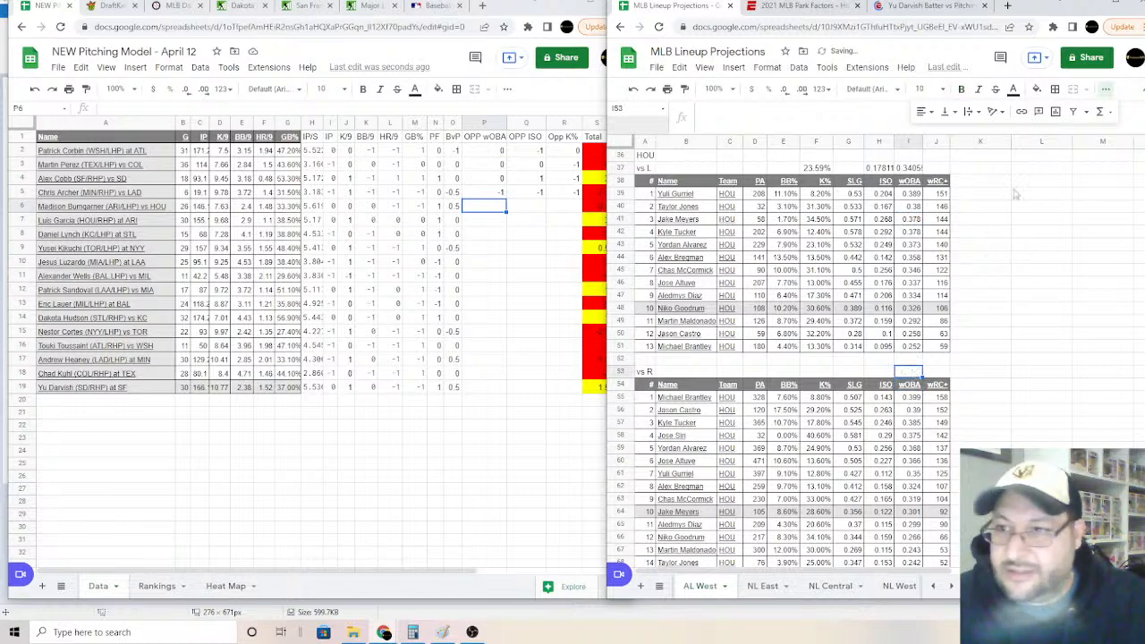
Step: Average Houston's vs L wOBA values from I42:I47, I49 and I51 in cell I53
{"action": "left_click", "coordinate": [1100, 111]}
{"action": "left_click", "coordinate": [1038, 152]}
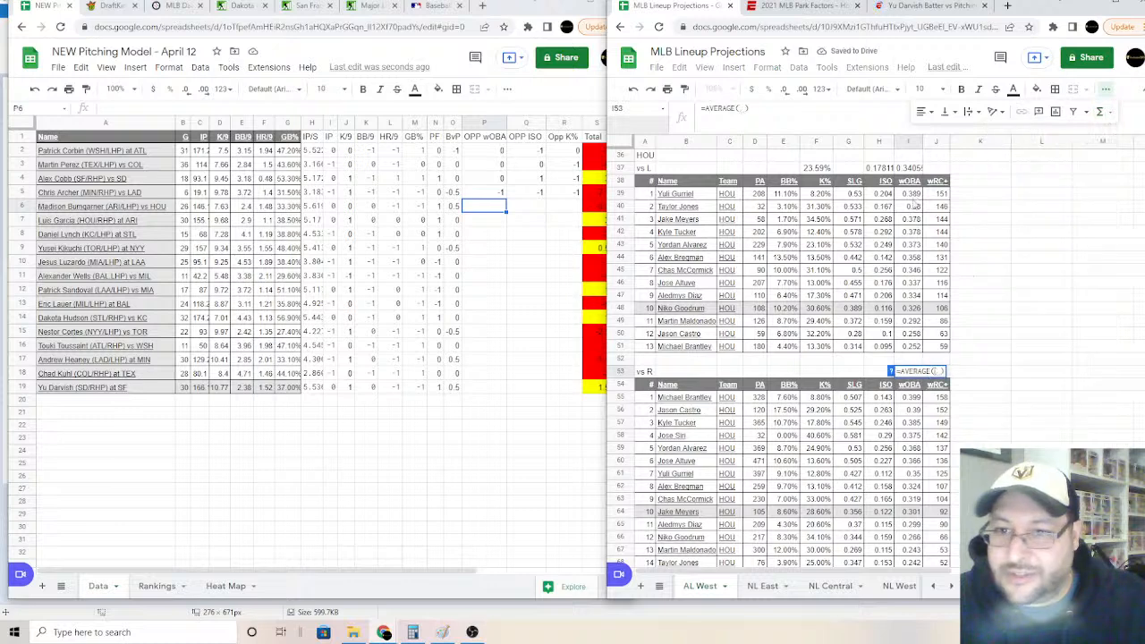
{"action": "left_click_drag", "start_coordinate": [916, 232], "coordinate": [911, 321]}
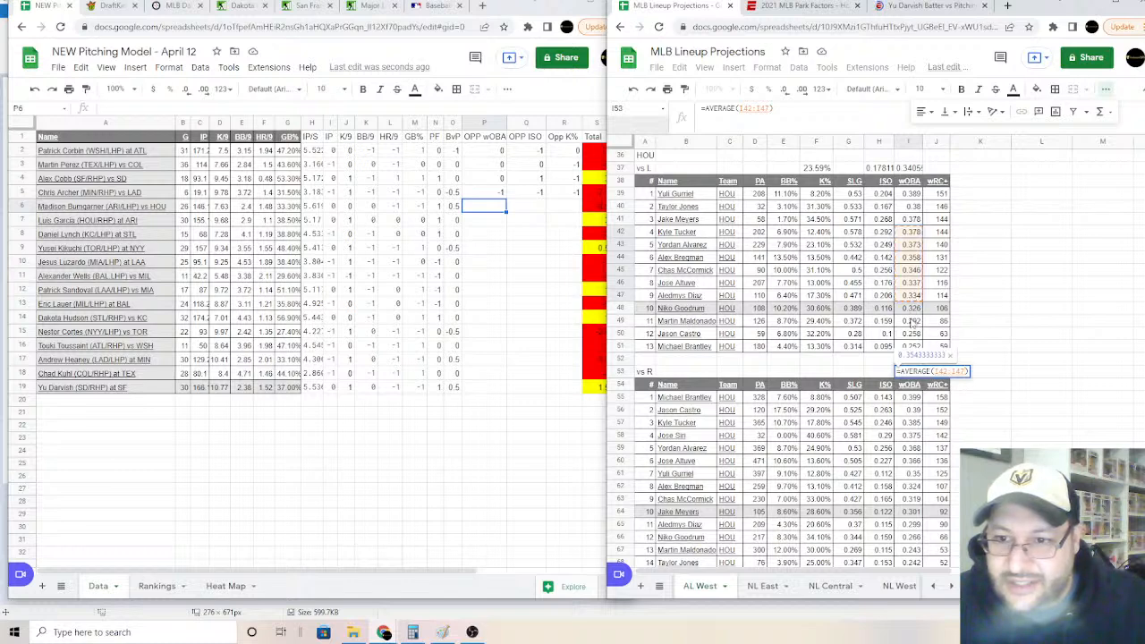
{"action": "type", "text": ","}
{"action": "left_click", "coordinate": [911, 320]}
{"action": "type", "text": ","}
{"action": "left_click", "coordinate": [911, 346]}
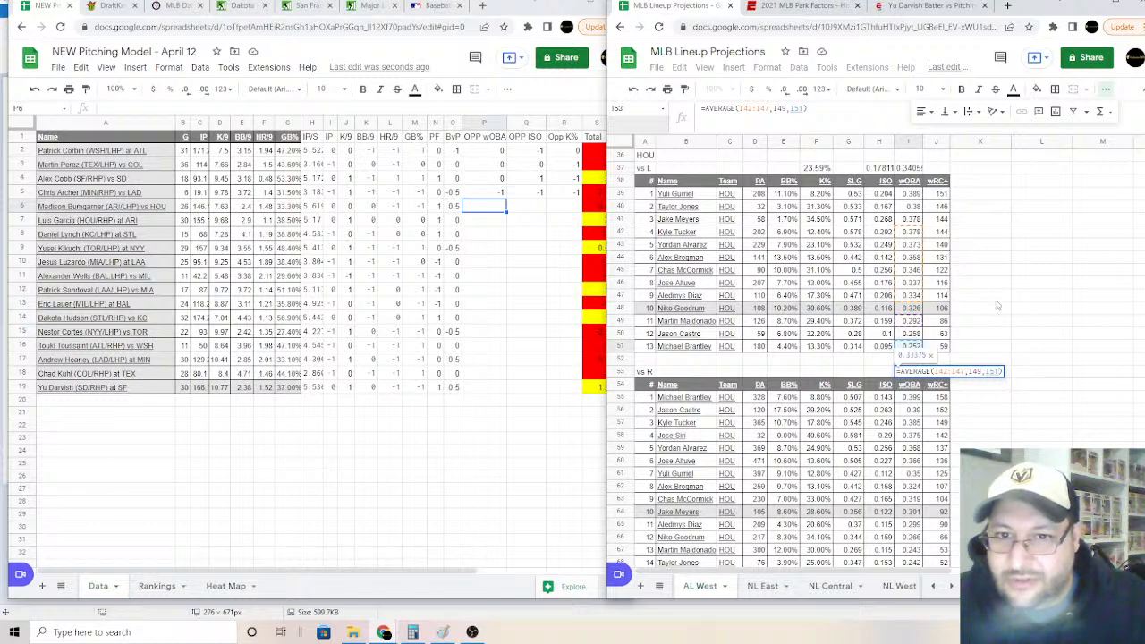
{"action": "key", "text": "Return"}
Step: Average Houston's vs L ISO values from H42:H47, H49 and H51 in cell H53
{"action": "left_click", "coordinate": [884, 374]}
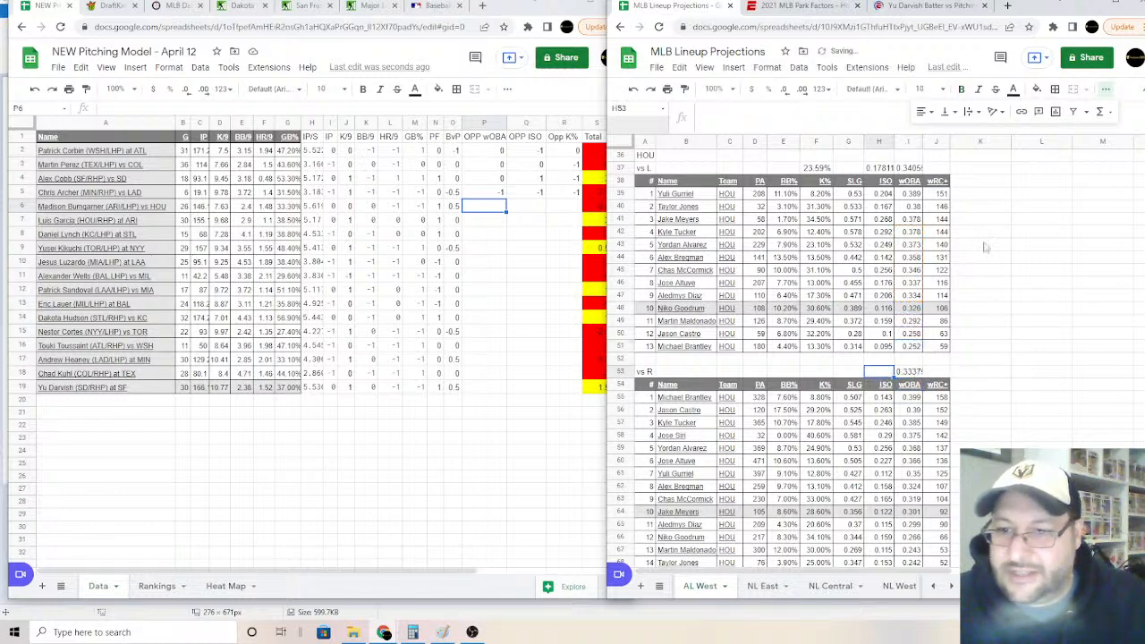
{"action": "left_click", "coordinate": [1100, 113]}
{"action": "left_click", "coordinate": [1010, 152]}
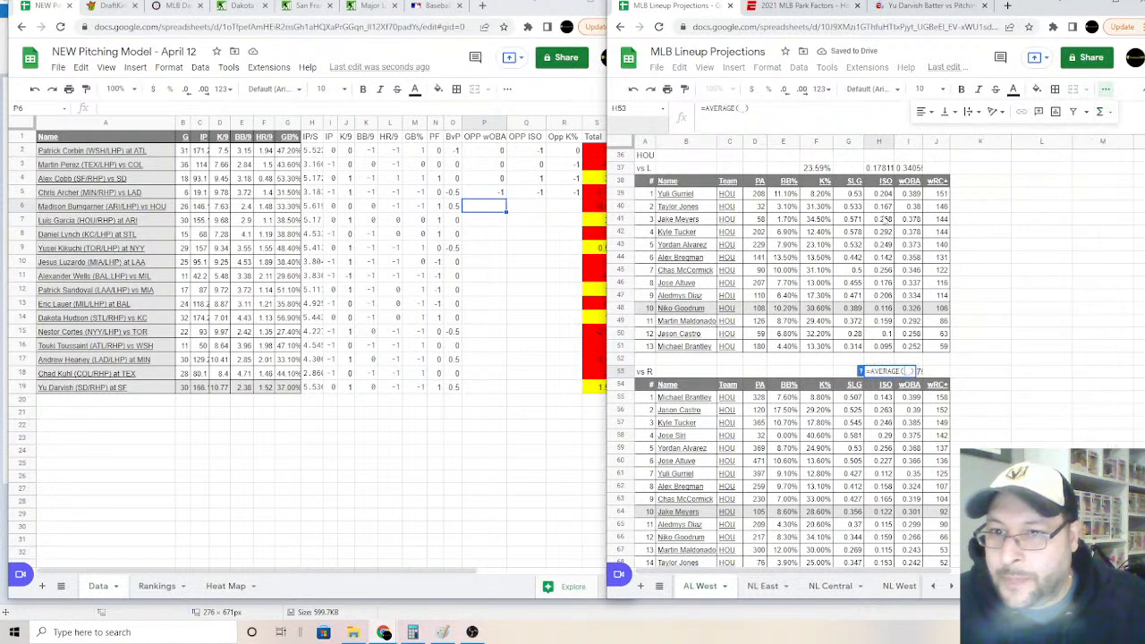
{"action": "left_click_drag", "start_coordinate": [884, 234], "coordinate": [886, 295]}
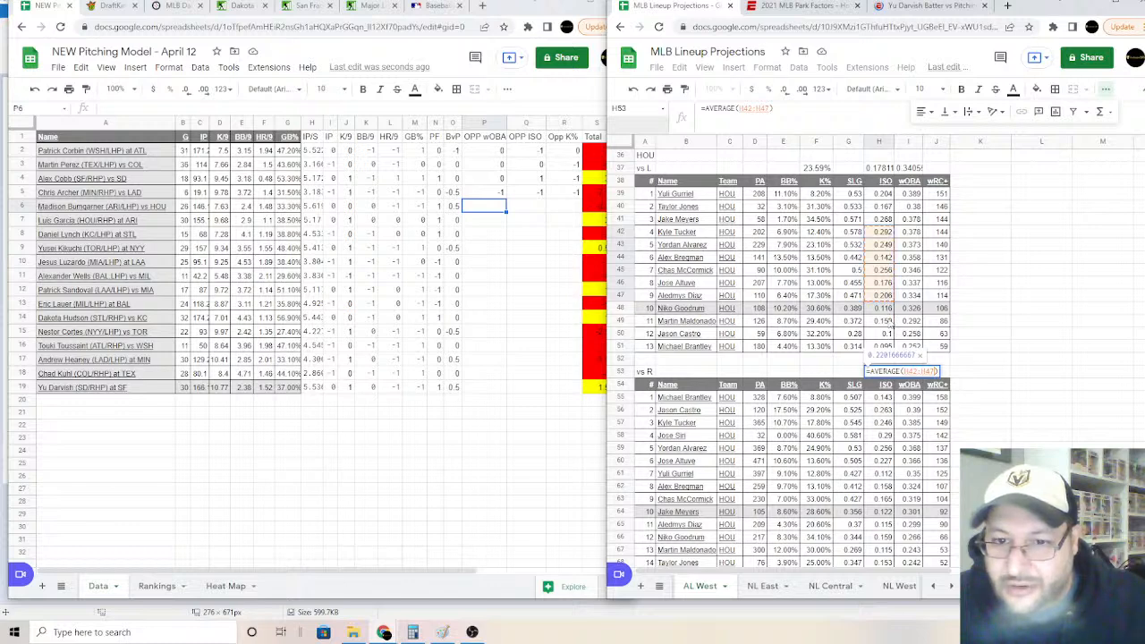
{"action": "left_click", "coordinate": [888, 321], "text": "ctrl"}
{"action": "left_click", "coordinate": [886, 347], "text": "ctrl"}
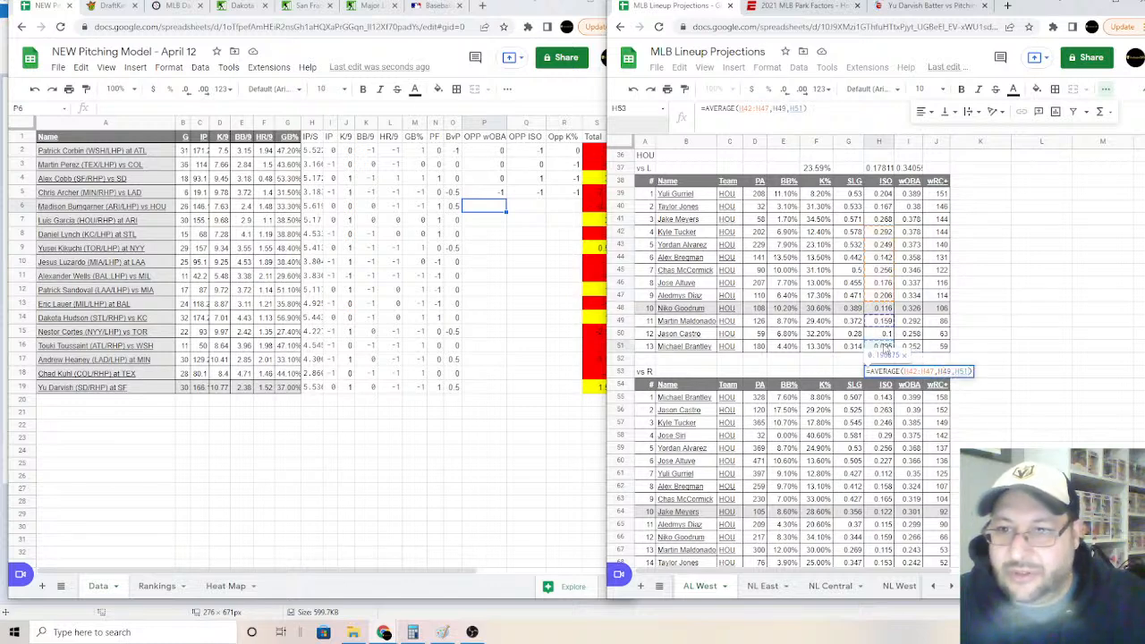
{"action": "key", "text": "Return"}
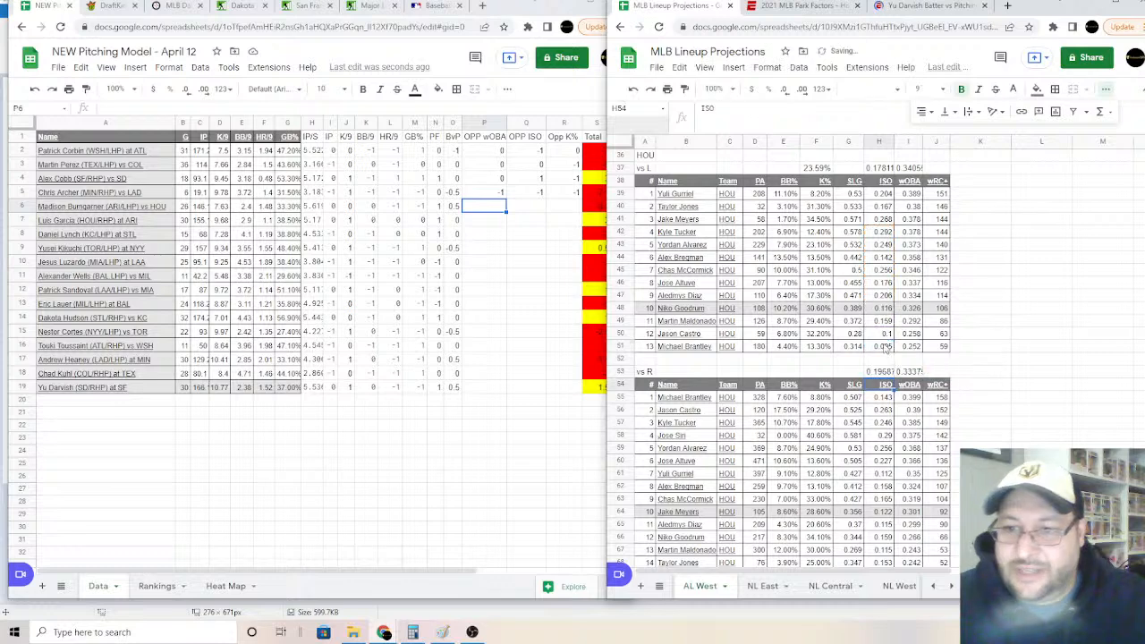
Step: Average Houston's vs L K% values from F42:F47, F49 and F51 in cell F53
{"action": "left_click", "coordinate": [814, 374]}
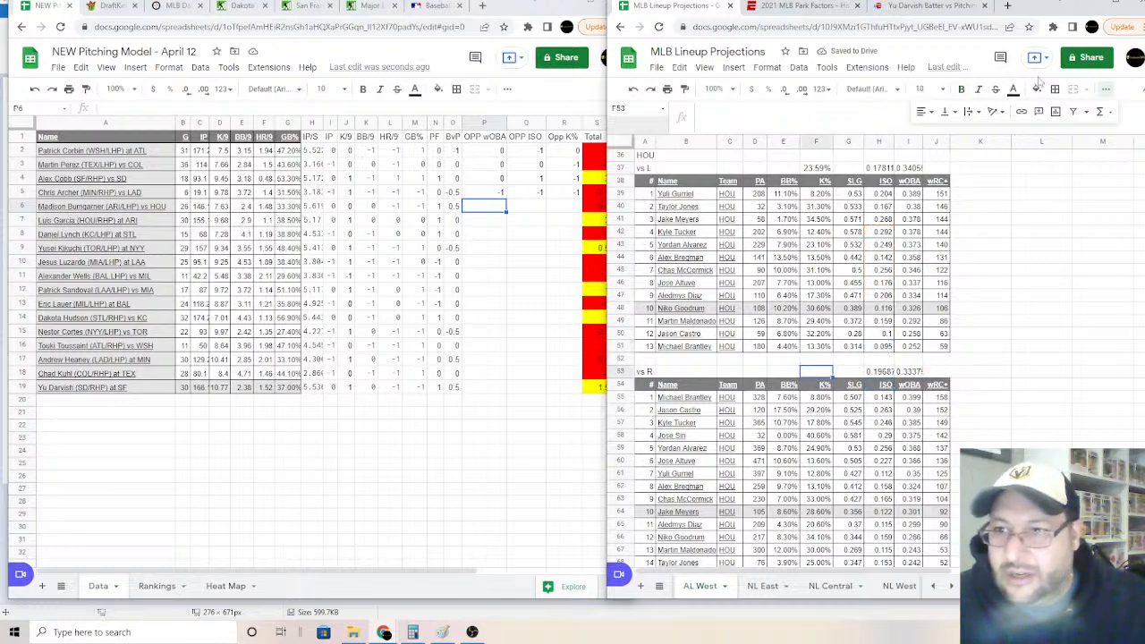
{"action": "left_click", "coordinate": [1101, 112]}
{"action": "left_click", "coordinate": [1012, 152]}
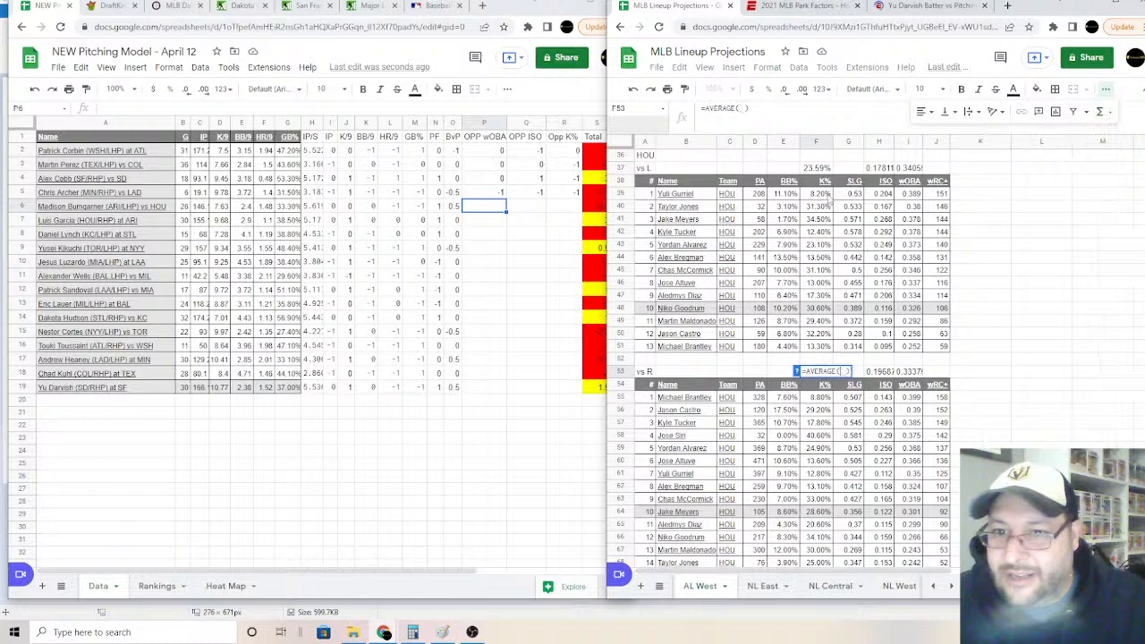
{"action": "left_click", "coordinate": [823, 235]}
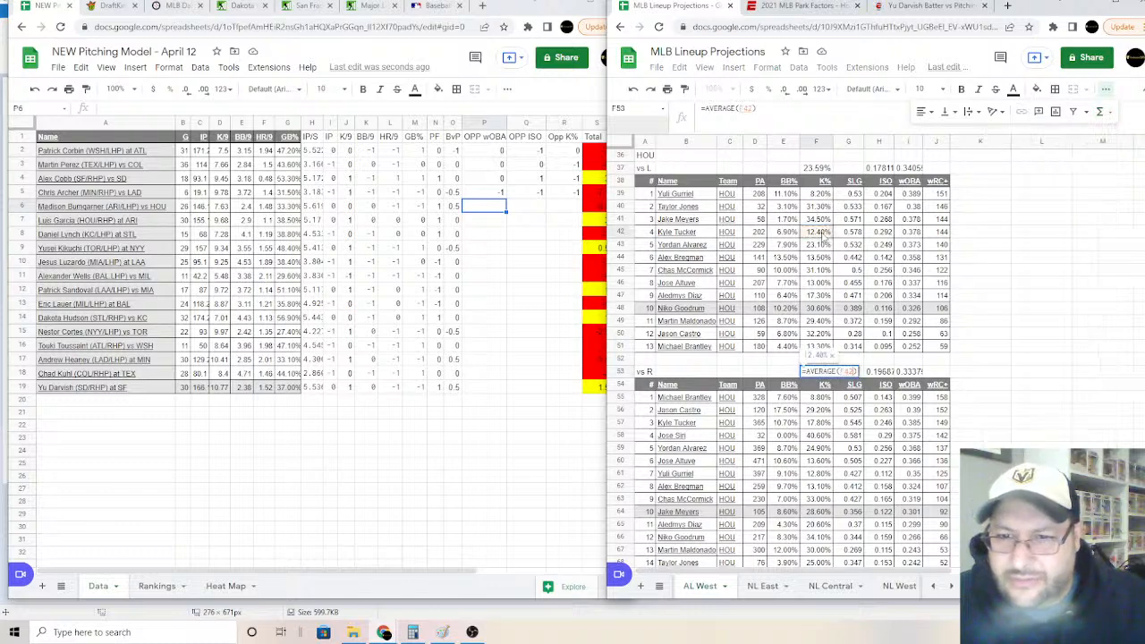
{"action": "left_click_drag", "start_coordinate": [823, 234], "coordinate": [820, 298]}
{"action": "left_click", "coordinate": [821, 324], "text": "ctrl"}
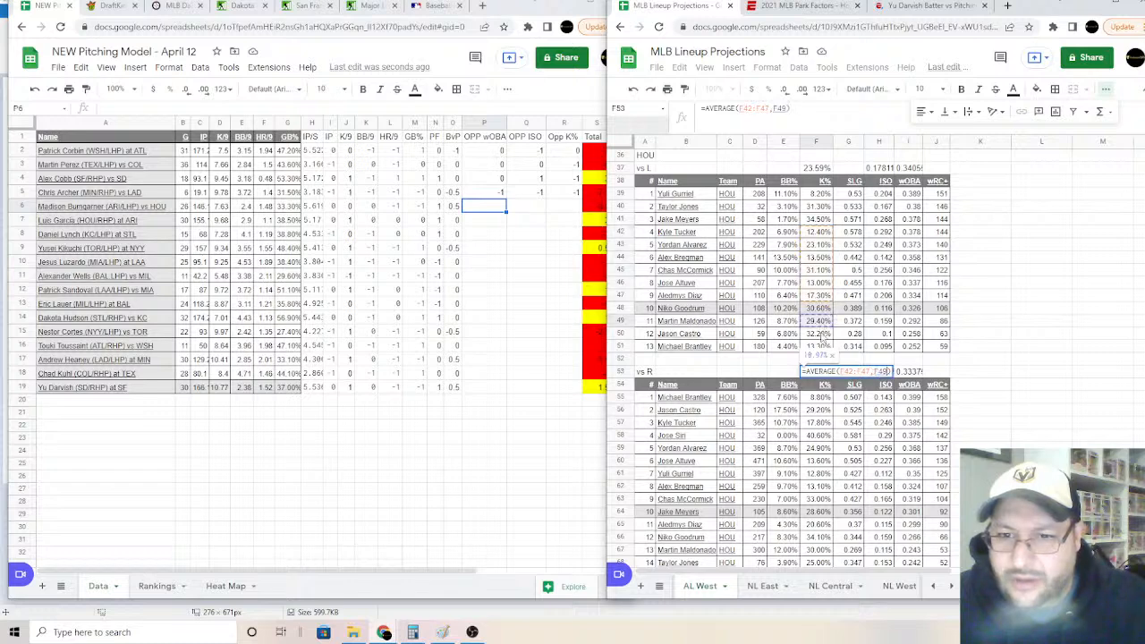
{"action": "left_click", "coordinate": [820, 347], "text": "ctrl"}
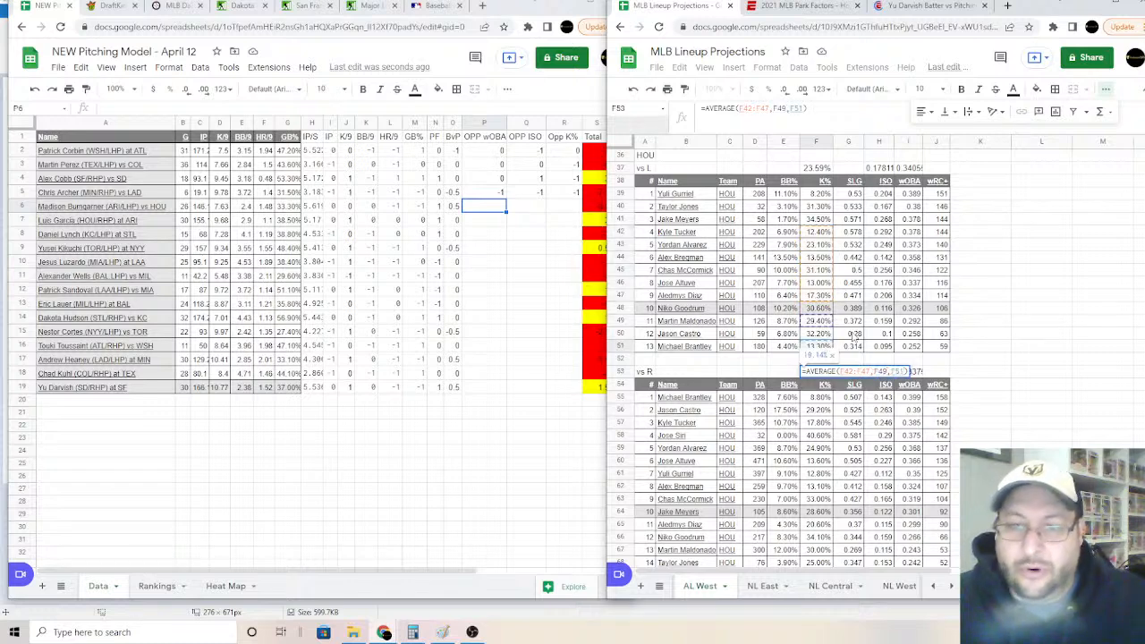
{"action": "key", "text": "Return"}
Step: Score Madison Bumgarner's OPP wOBA as 0 and his OPP ISO and Opp K% as -1 each
{"action": "left_click", "coordinate": [495, 207]}
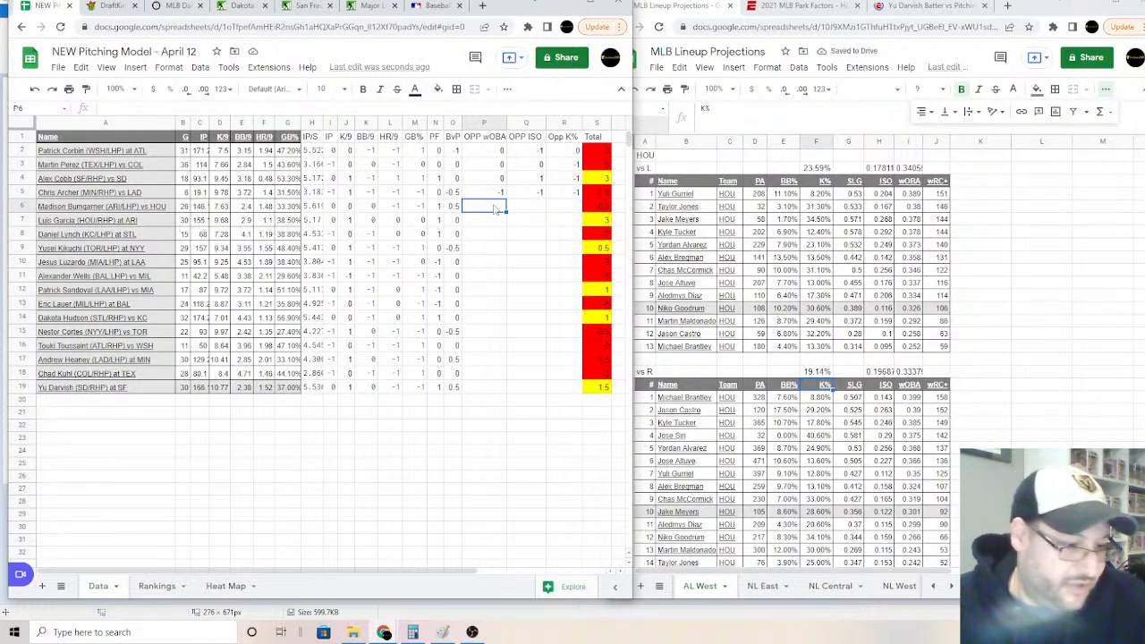
{"action": "type", "text": "0"}
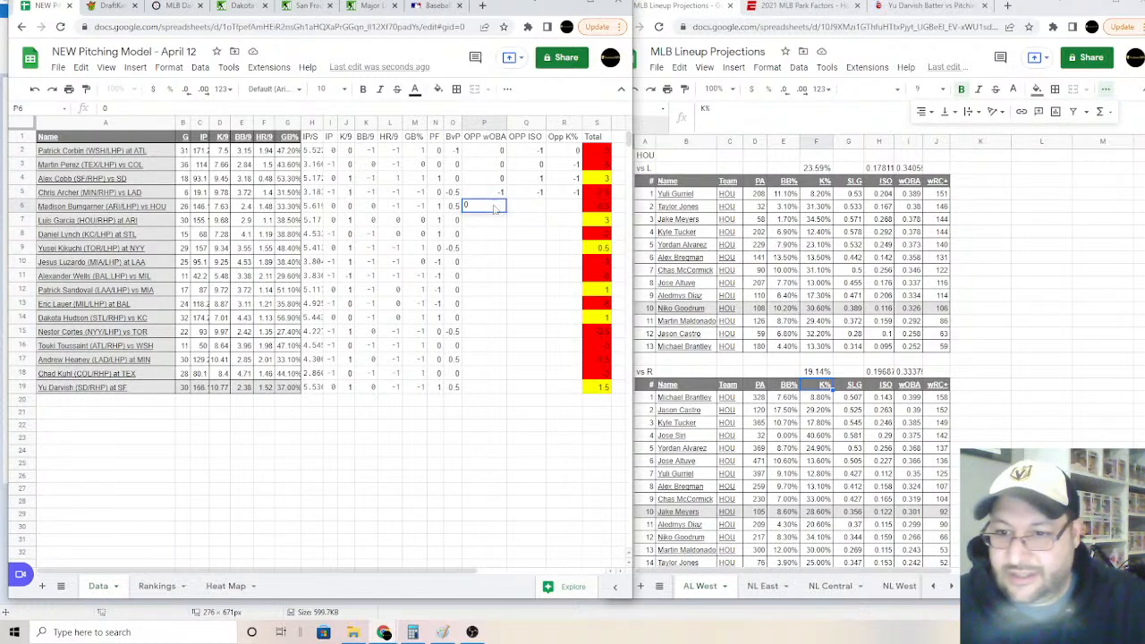
{"action": "key", "text": "Tab"}
{"action": "type", "text": "-1"}
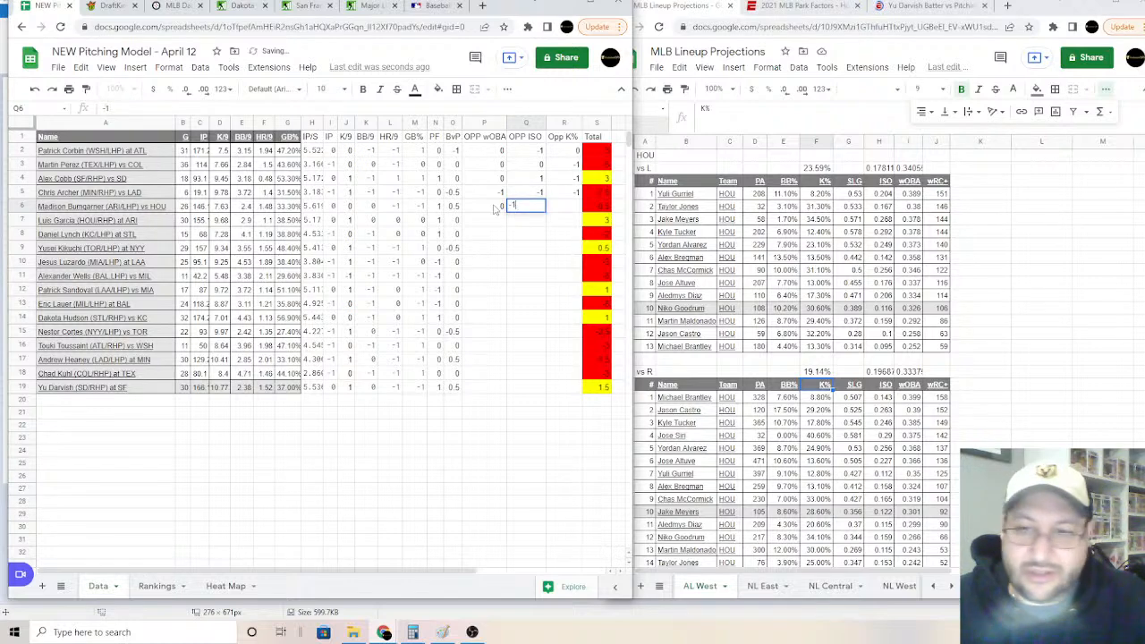
{"action": "key", "text": "Tab"}
{"action": "type", "text": "-1"}
{"action": "key", "text": "Return"}
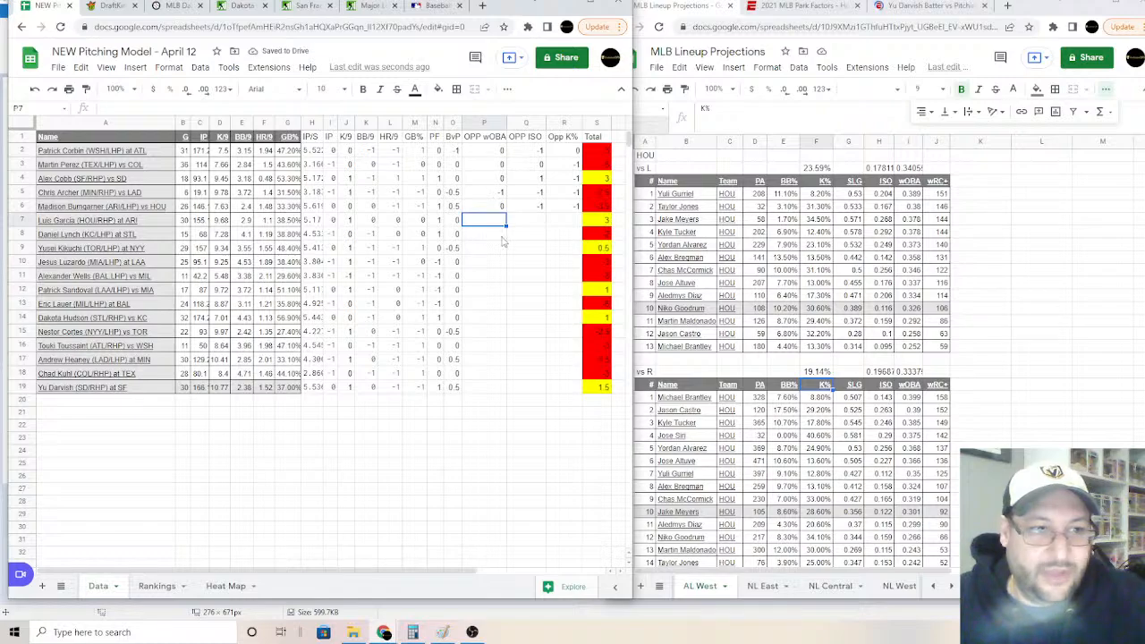
Step: Look through the AL West sheet and bring up Arizona's vs R table in the NL West sheet
{"action": "left_click", "coordinate": [701, 586]}
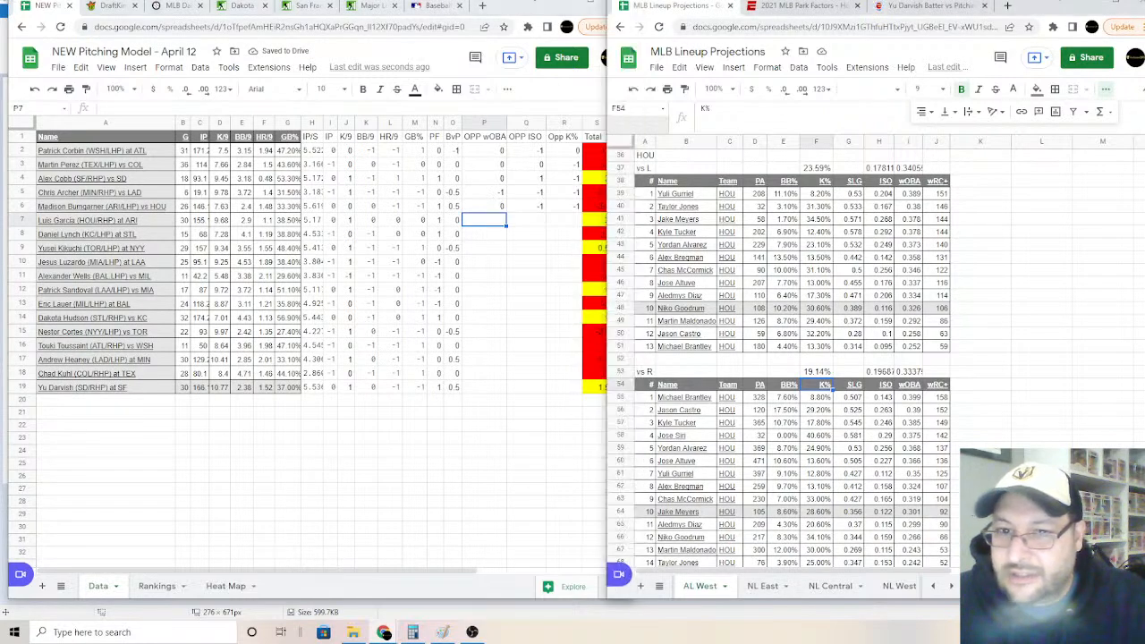
{"action": "scroll", "coordinate": [793, 384], "scroll_direction": "down", "scroll_amount": 10}
{"action": "scroll", "coordinate": [793, 357], "scroll_direction": "up", "scroll_amount": 15}
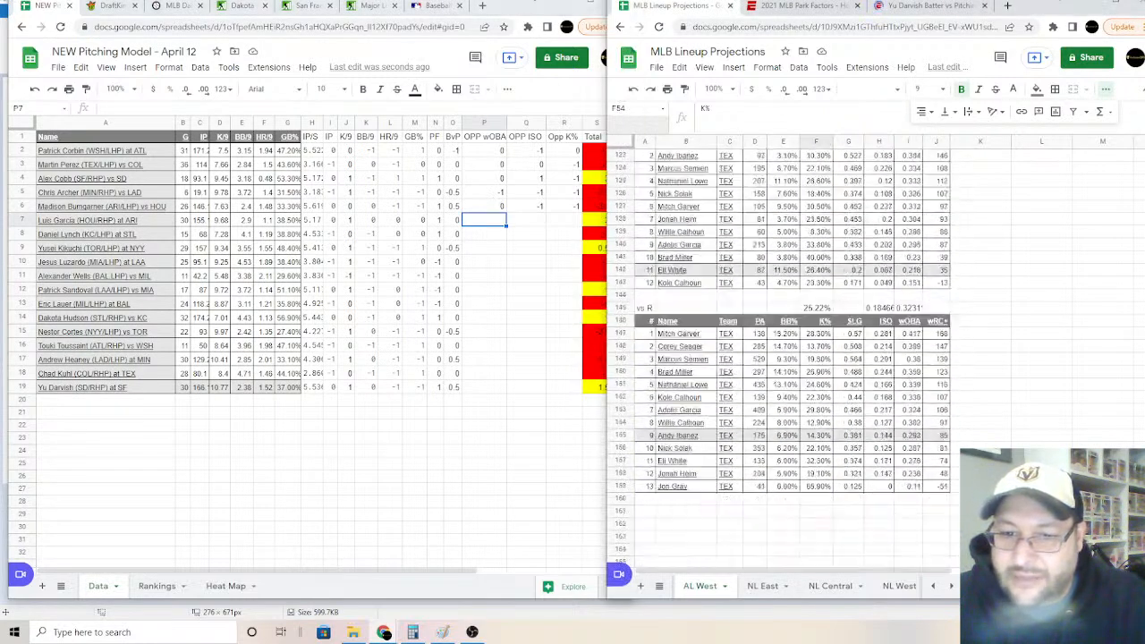
{"action": "scroll", "coordinate": [783, 358], "scroll_direction": "down", "scroll_amount": 15}
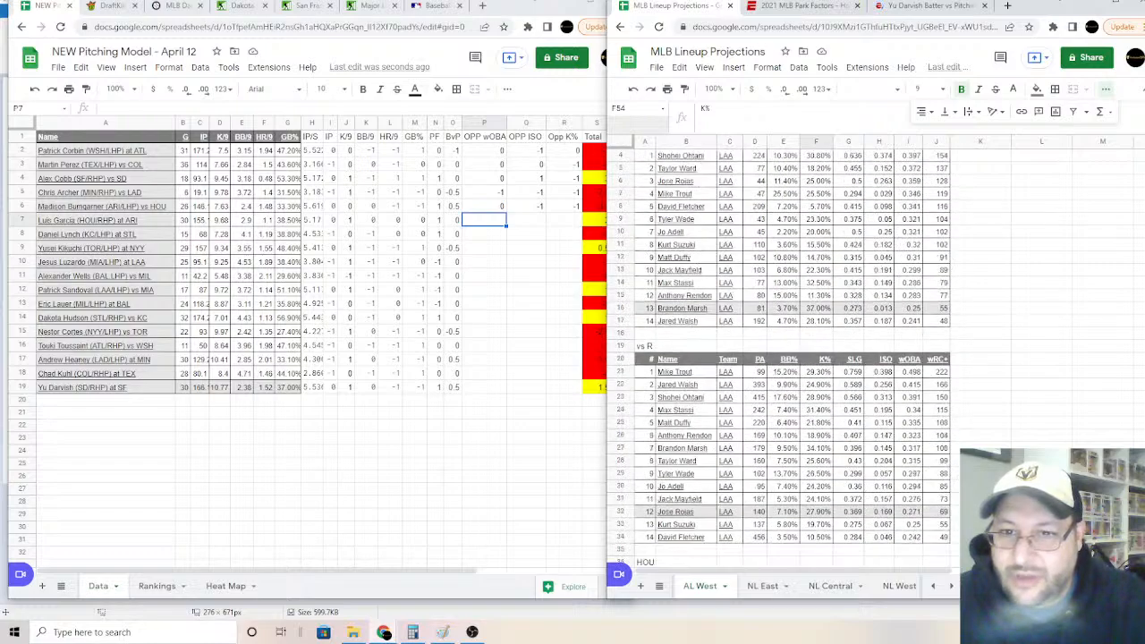
{"action": "scroll", "coordinate": [792, 358], "scroll_direction": "down", "scroll_amount": 7}
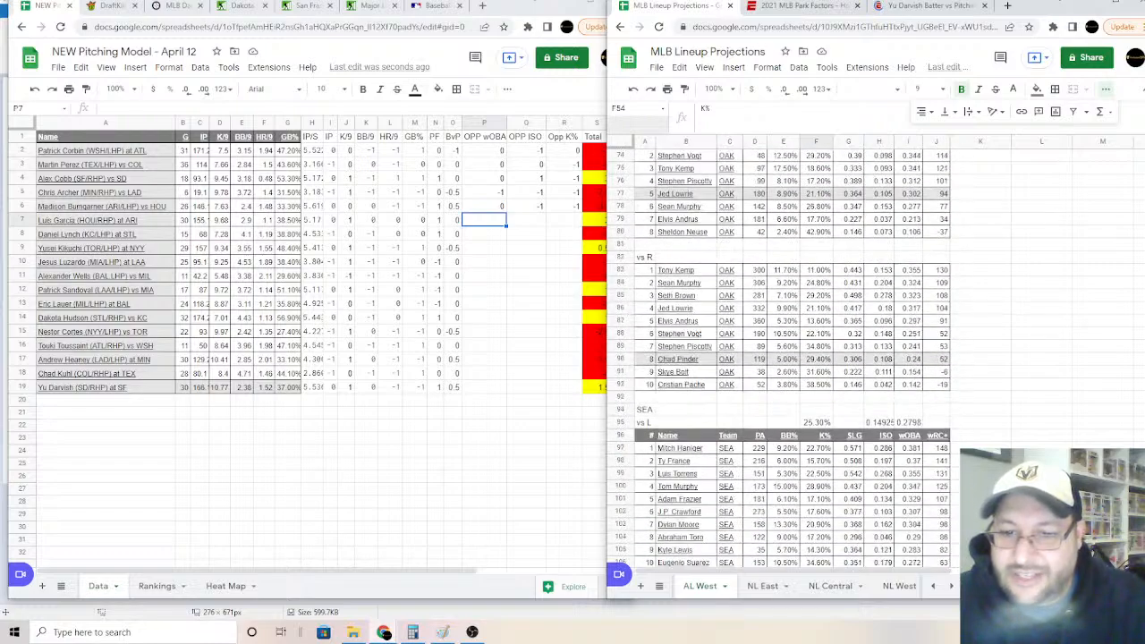
{"action": "left_click", "coordinate": [896, 586]}
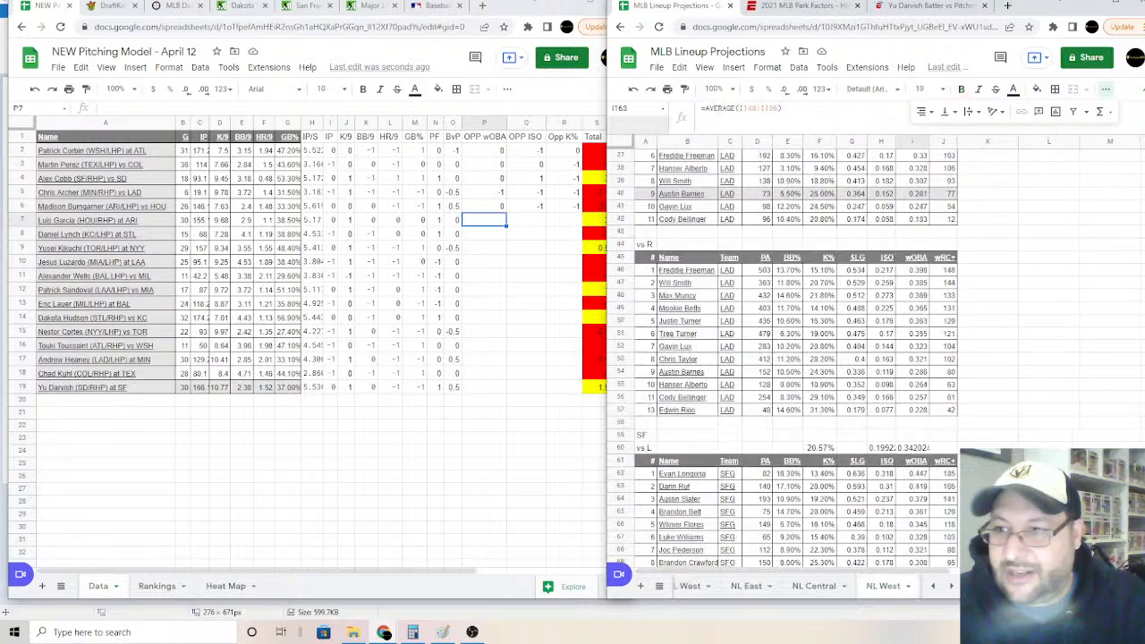
{"action": "scroll", "coordinate": [787, 358], "scroll_direction": "up", "scroll_amount": 7}
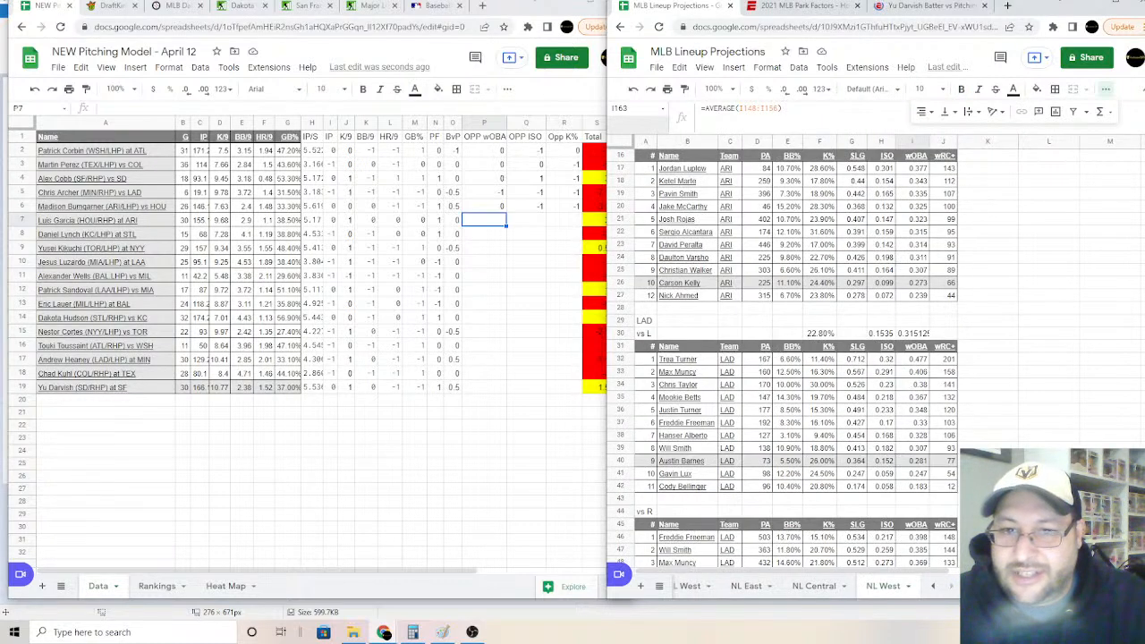
{"action": "scroll", "coordinate": [919, 276], "scroll_direction": "up", "scroll_amount": 3}
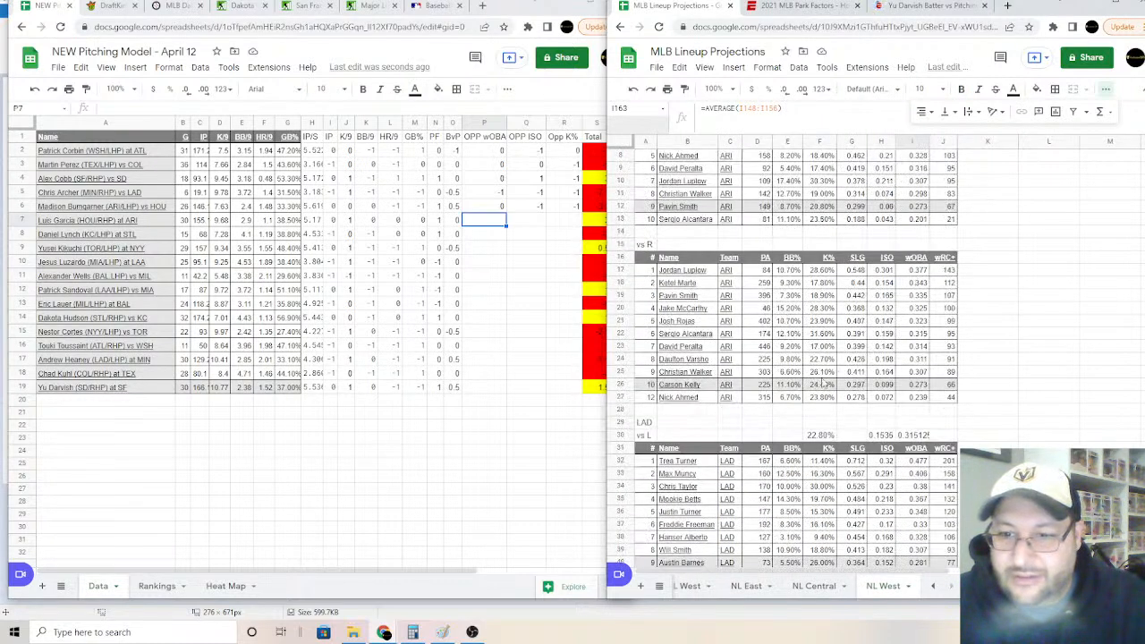
Step: Clear the old averages in row 30 and average Arizona's vs R wOBA values from I18:I19 and I21:I27 in cell I30
{"action": "left_click", "coordinate": [490, 222]}
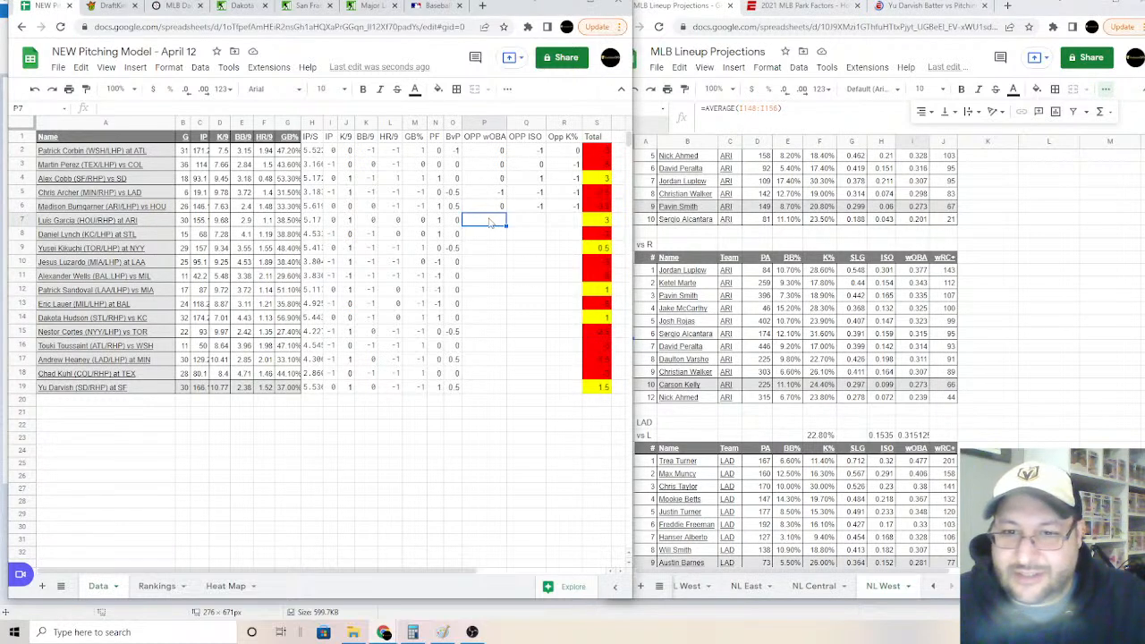
{"action": "left_click_drag", "start_coordinate": [820, 436], "coordinate": [927, 438]}
{"action": "key", "text": "Delete"}
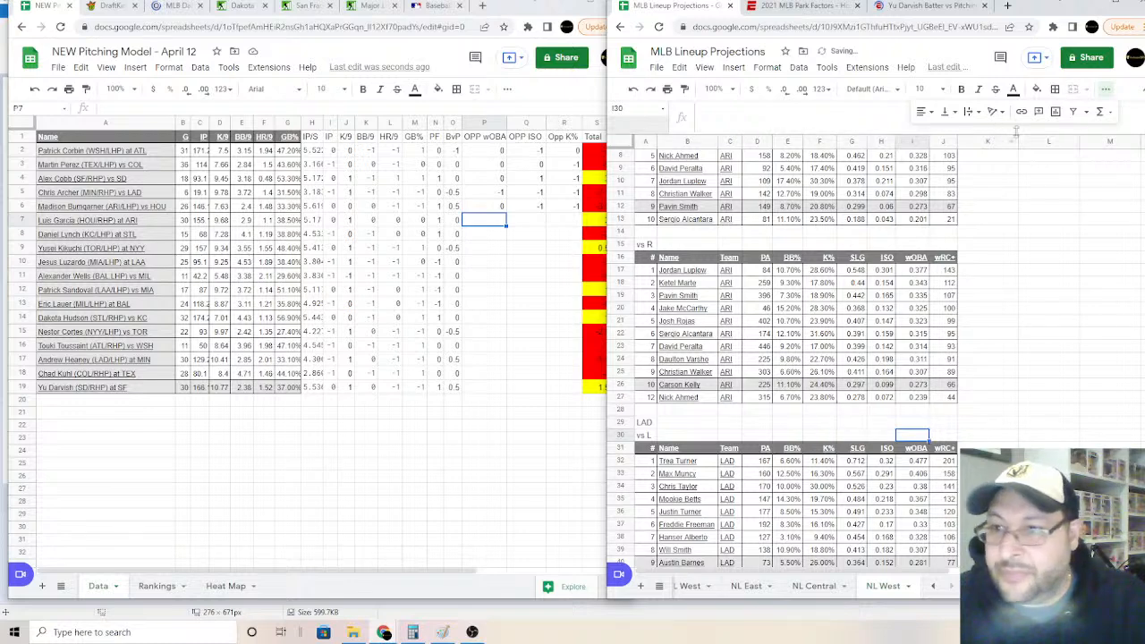
{"action": "left_click", "coordinate": [1099, 111]}
{"action": "left_click", "coordinate": [1037, 154]}
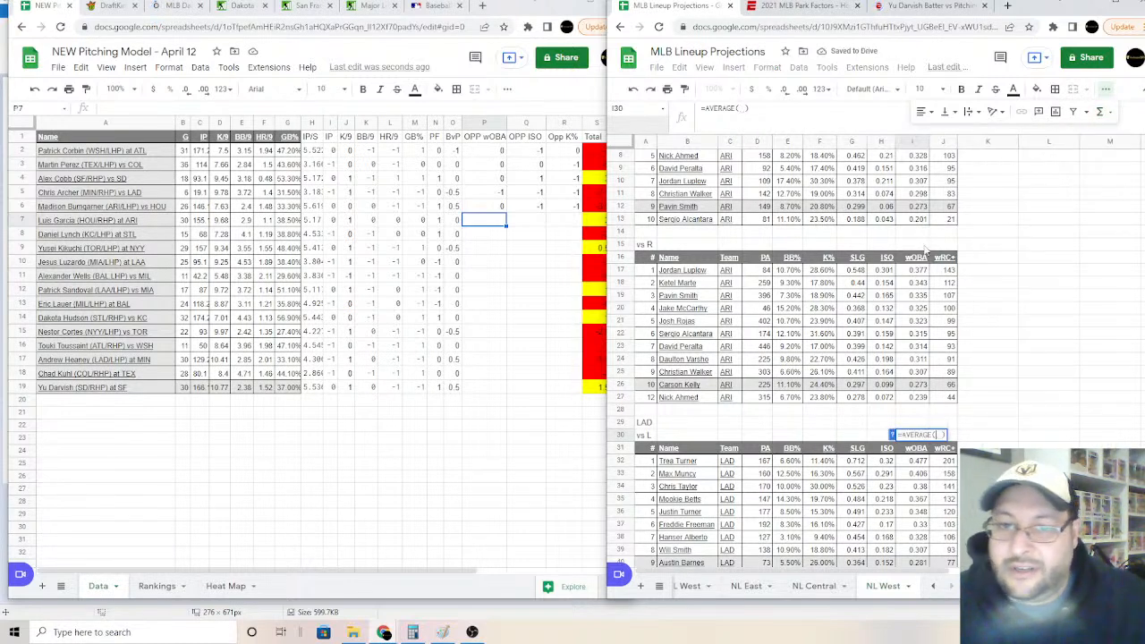
{"action": "left_click", "coordinate": [918, 282]}
{"action": "left_click_drag", "start_coordinate": [917, 291], "coordinate": [920, 399]}
{"action": "key", "text": "Return"}
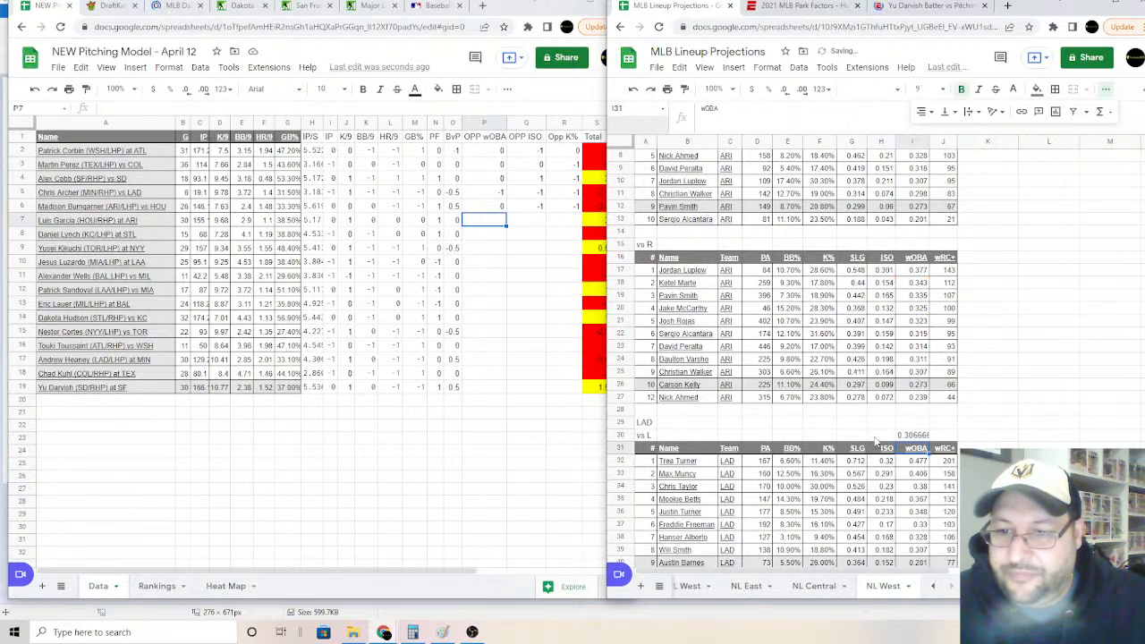
Step: Average Arizona's vs R ISO values from H18:H19 and H21:H27 in cell H30
{"action": "left_click", "coordinate": [877, 439]}
{"action": "left_click", "coordinate": [1099, 111]}
{"action": "left_click", "coordinate": [1002, 165]}
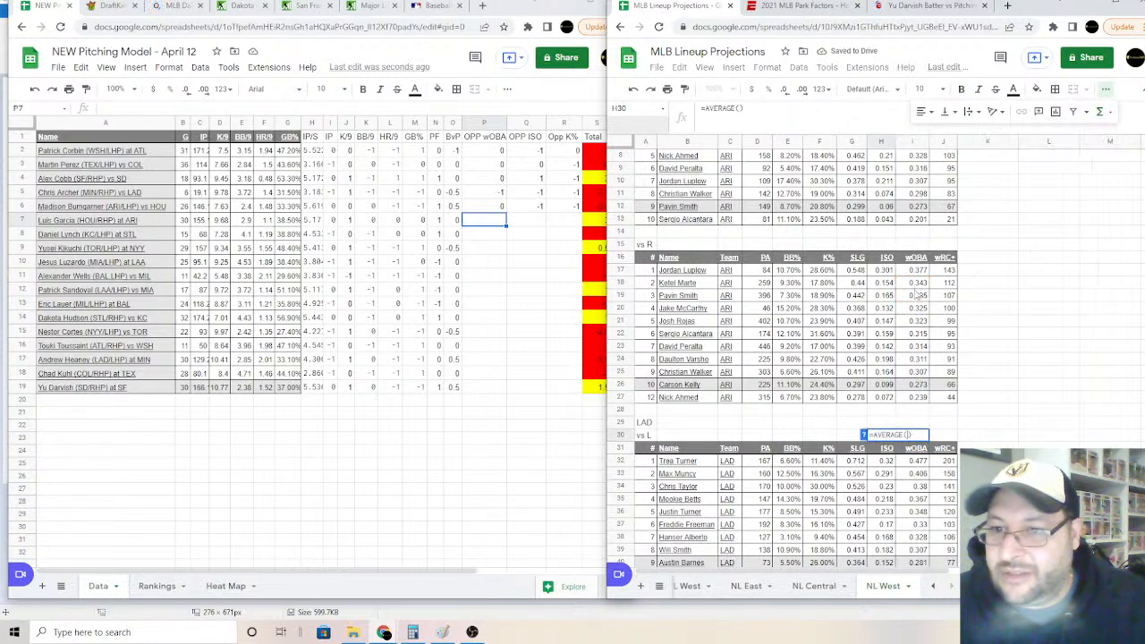
{"action": "left_click", "coordinate": [883, 285]}
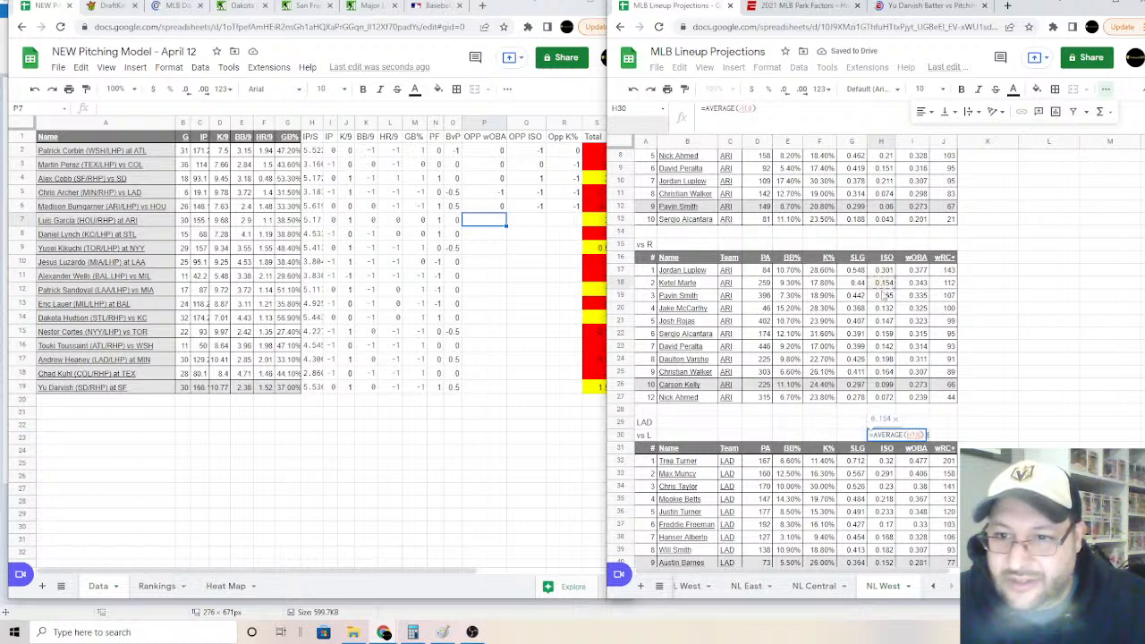
{"action": "left_click_drag", "start_coordinate": [883, 293], "coordinate": [884, 400]}
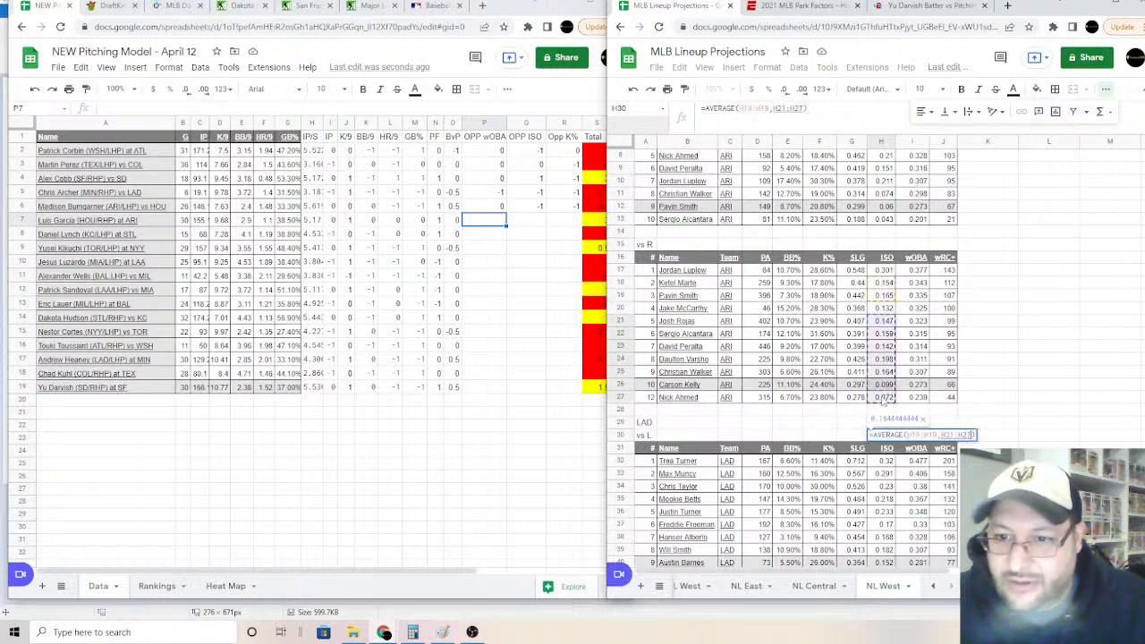
{"action": "key", "text": "Return"}
Step: Average Arizona's vs R K% values from F18:F19 and F21:F27 in cell F30
{"action": "left_click", "coordinate": [819, 435]}
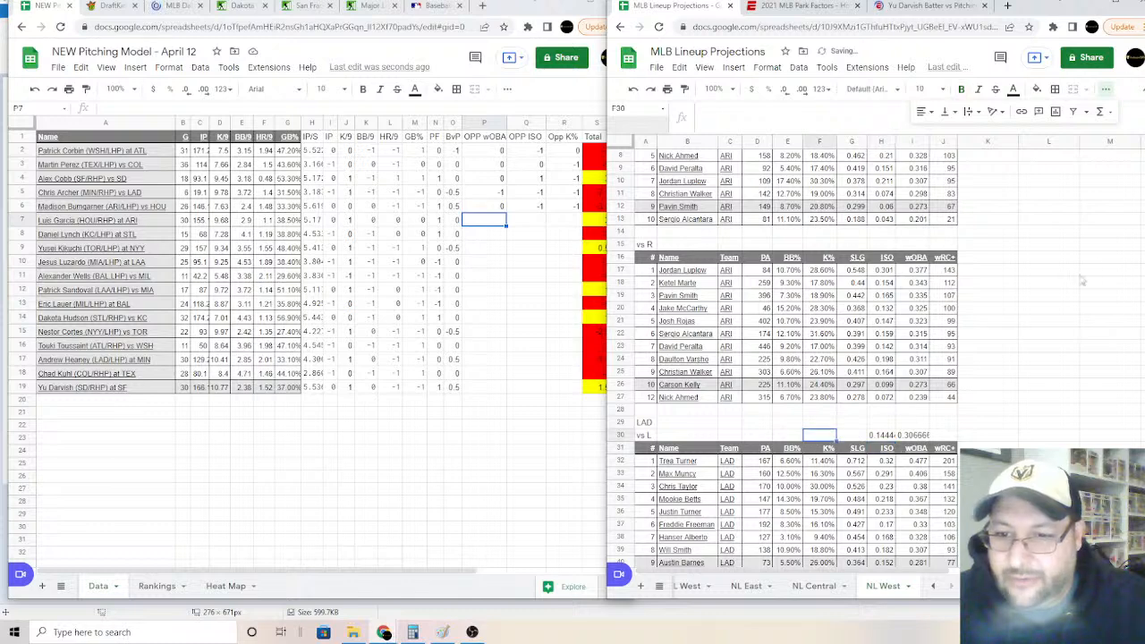
{"action": "left_click", "coordinate": [1107, 114]}
{"action": "left_click", "coordinate": [1020, 150]}
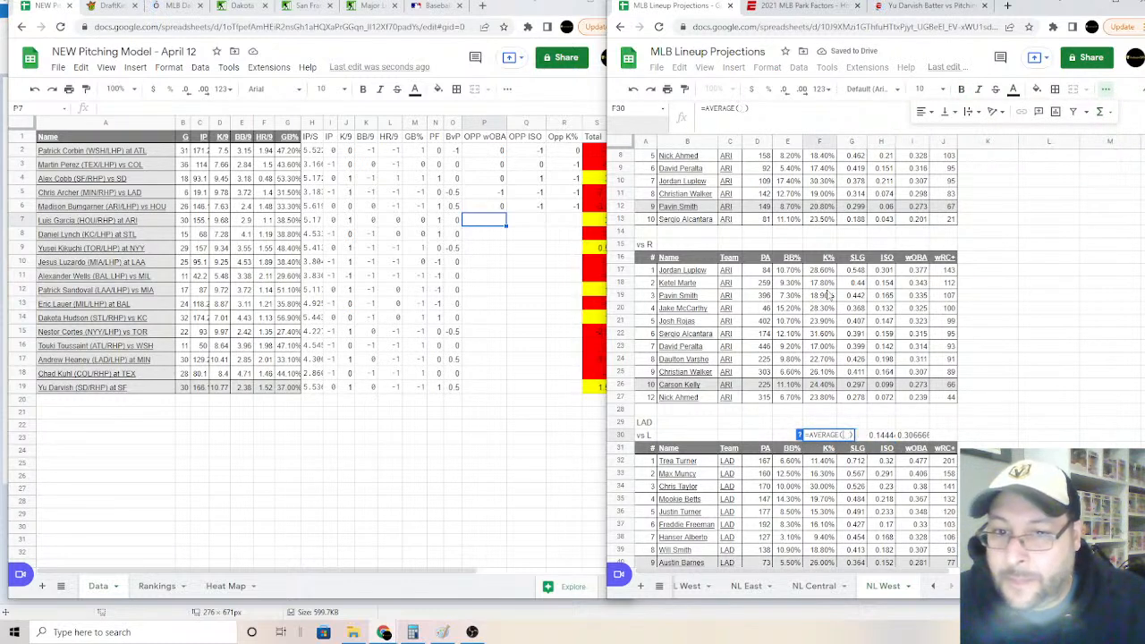
{"action": "left_click_drag", "start_coordinate": [823, 284], "coordinate": [823, 403]}
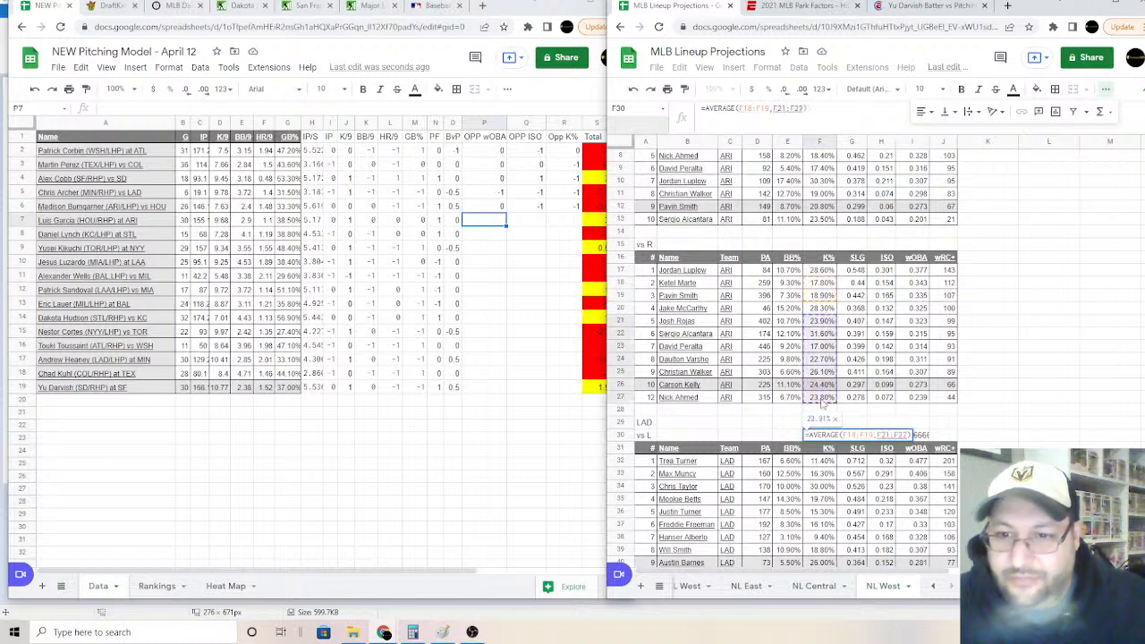
{"action": "key", "text": "Return"}
Step: Score Luis Garcia's OPP wOBA, OPP ISO and Opp K% as 1 each
{"action": "left_click", "coordinate": [482, 222]}
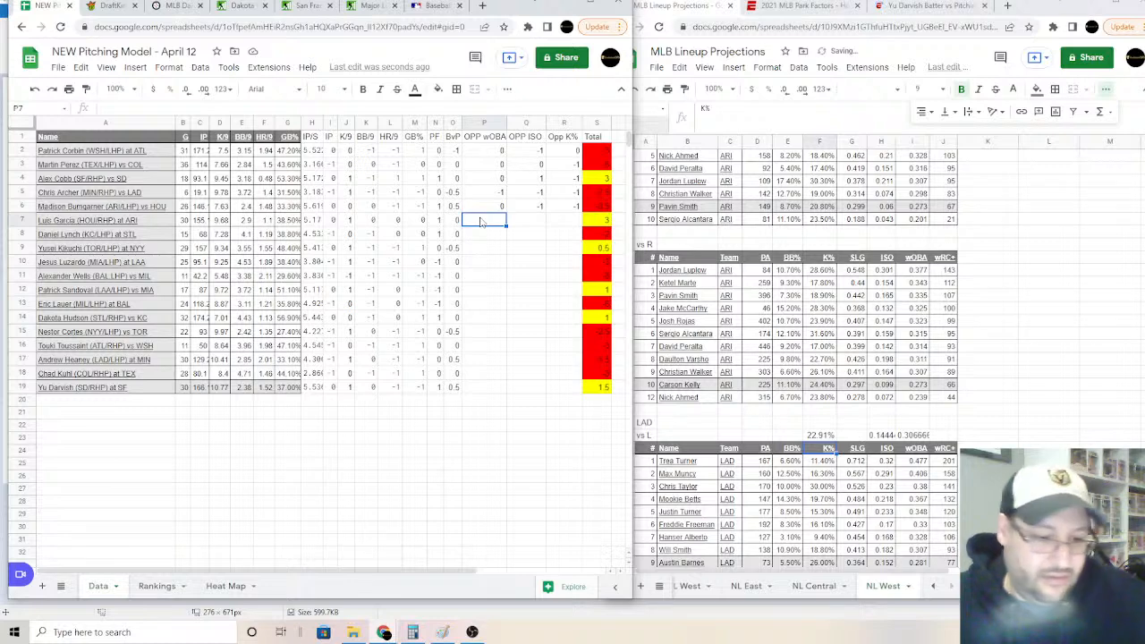
{"action": "type", "text": "1"}
{"action": "key", "text": "Tab"}
{"action": "type", "text": "1"}
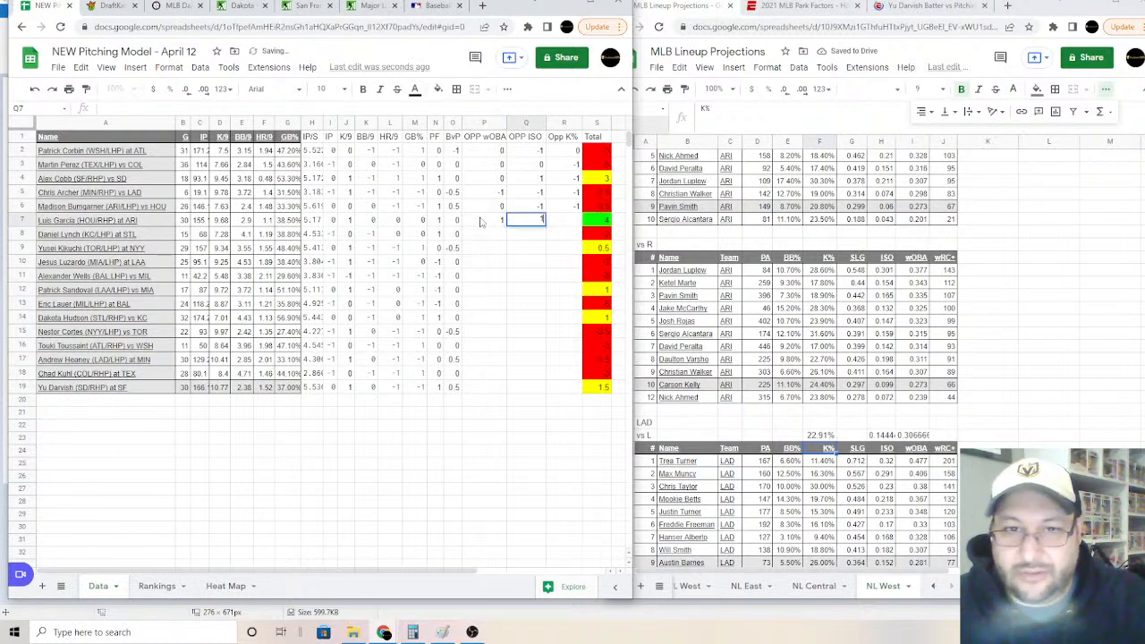
{"action": "key", "text": "Tab"}
{"action": "type", "text": "1"}
{"action": "key", "text": "Return"}
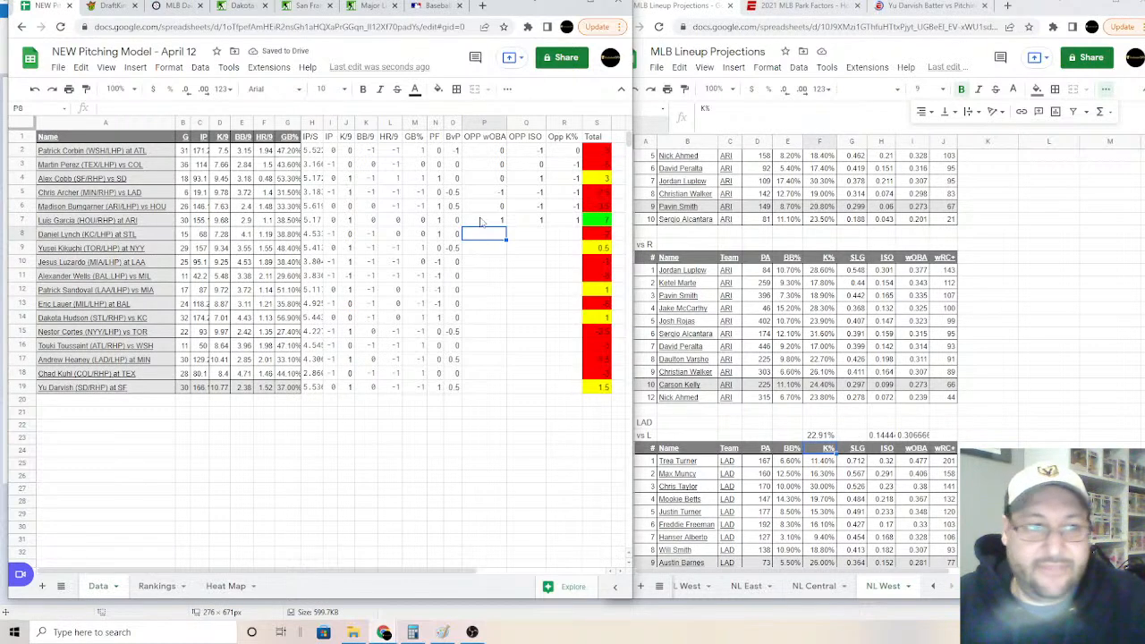
Step: Open the NL Central sheet of the lineup projections and review the pitchers for all games in the DraftKings contest
{"action": "left_click", "coordinate": [819, 596]}
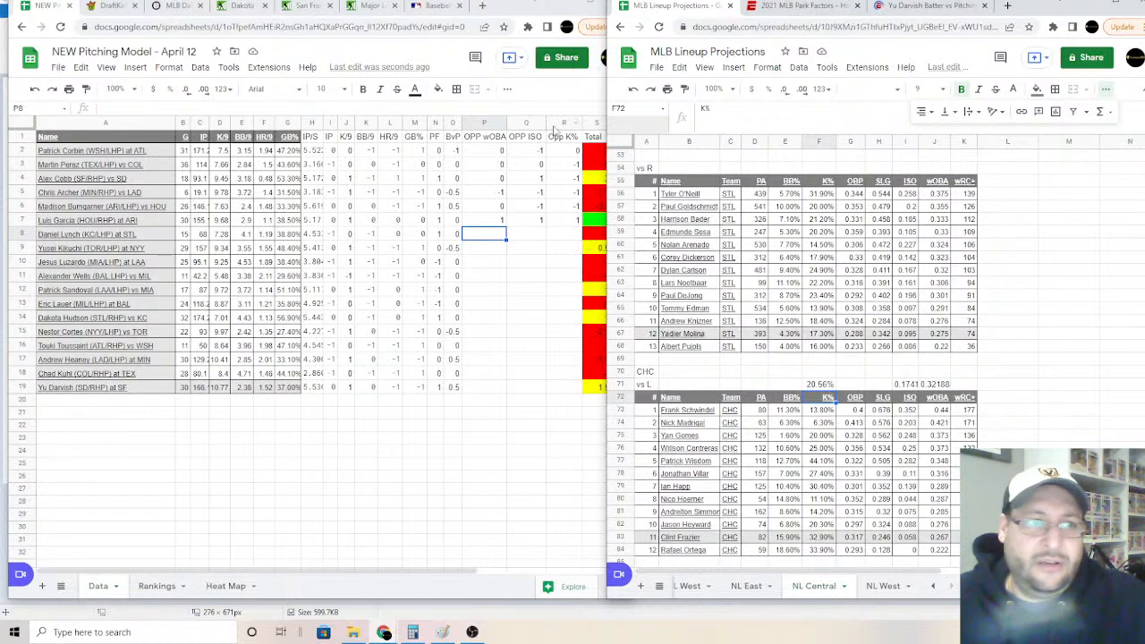
{"action": "left_click", "coordinate": [108, 5]}
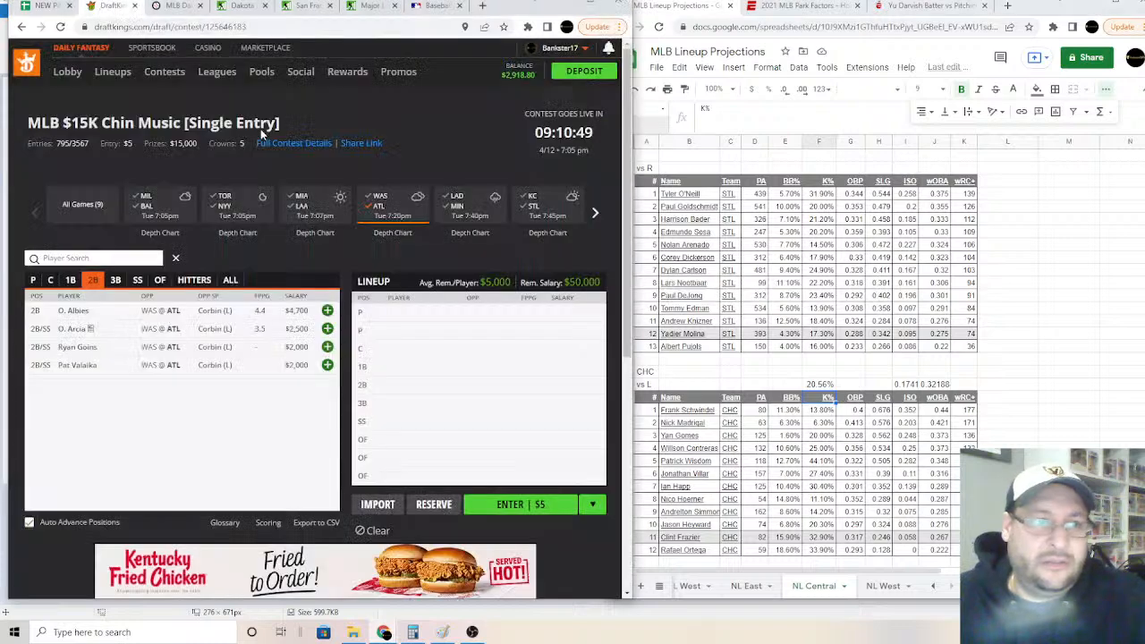
{"action": "left_click", "coordinate": [68, 206]}
{"action": "left_click", "coordinate": [34, 281]}
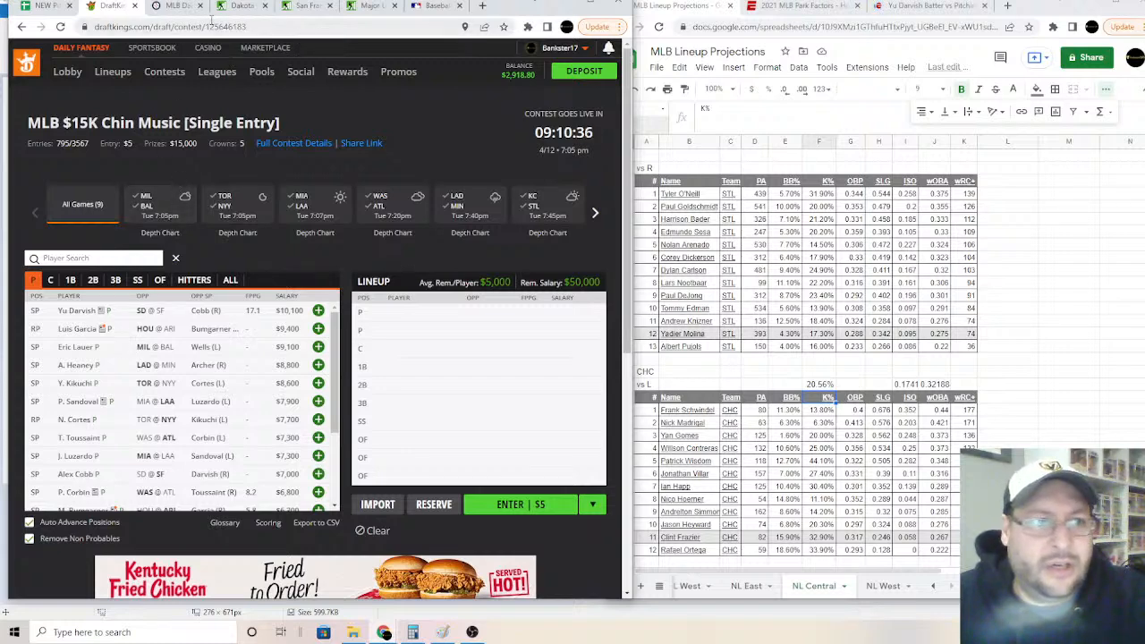
{"action": "left_click", "coordinate": [40, 6]}
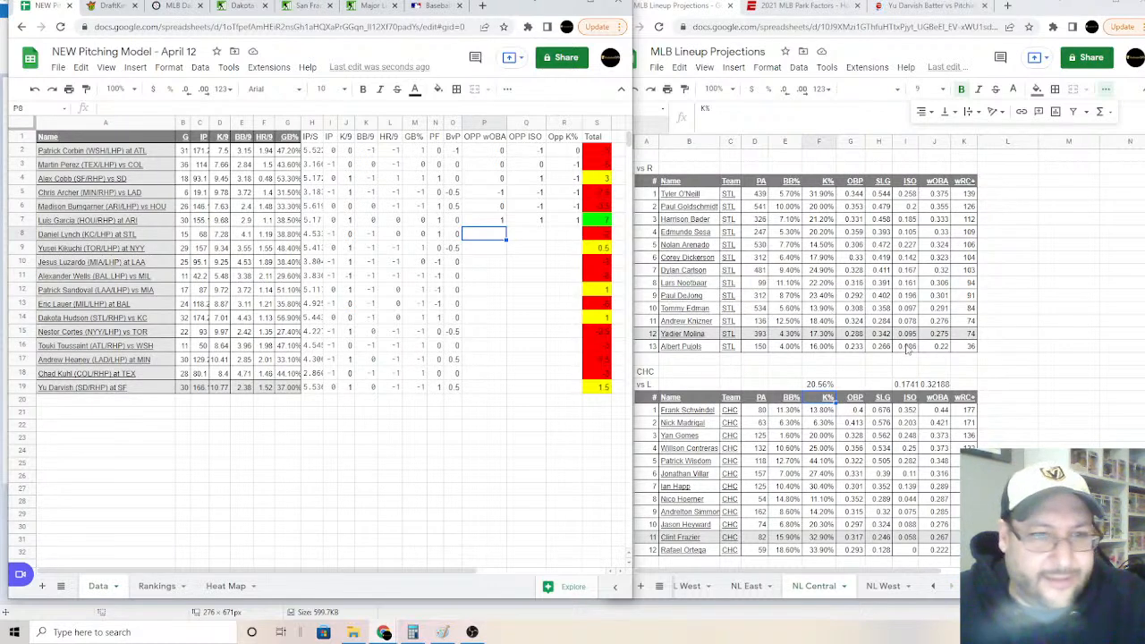
Step: Average St. Louis's vs L wOBA values from J41:J48 and J51 in cell J54
{"action": "left_click", "coordinate": [1056, 7]}
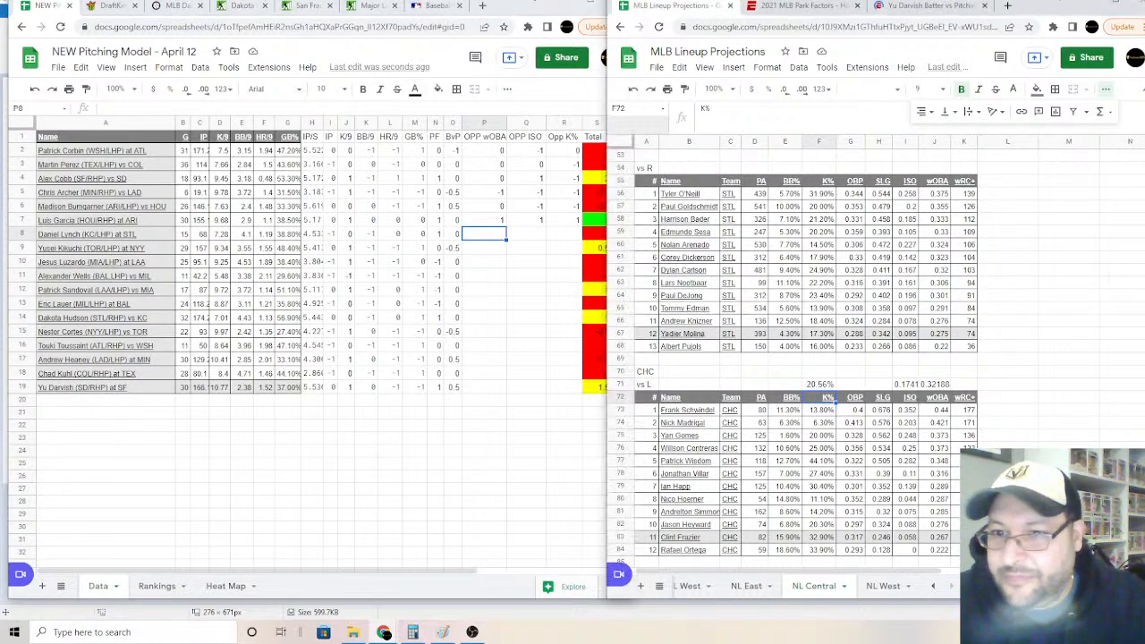
{"action": "scroll", "coordinate": [886, 340], "scroll_direction": "up", "scroll_amount": 3}
{"action": "left_click", "coordinate": [938, 348]}
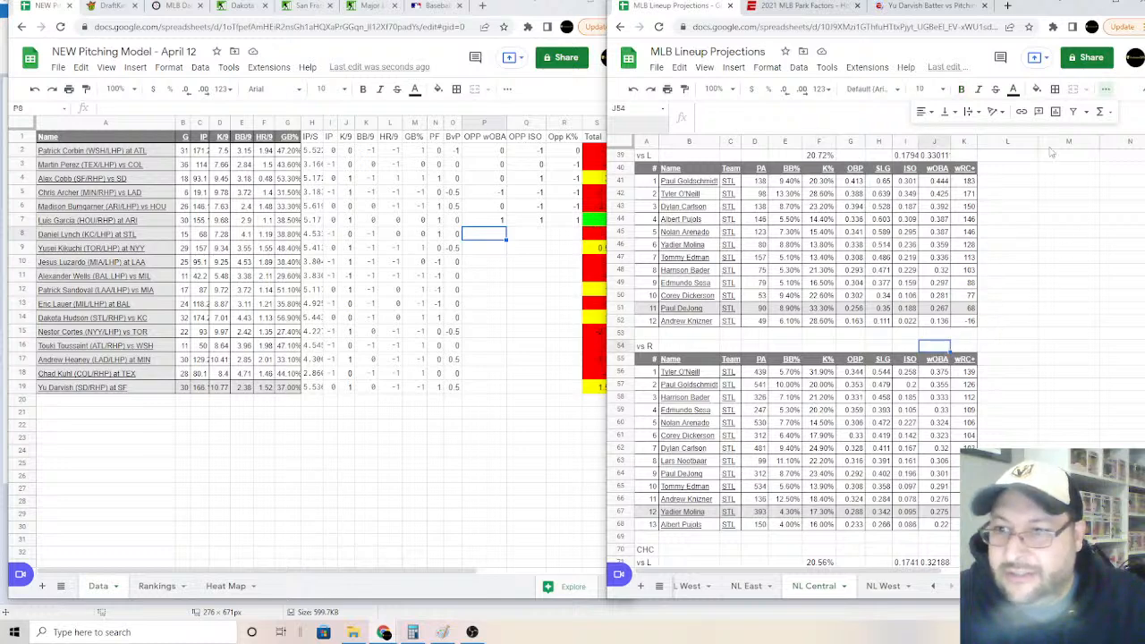
{"action": "left_click", "coordinate": [1100, 112]}
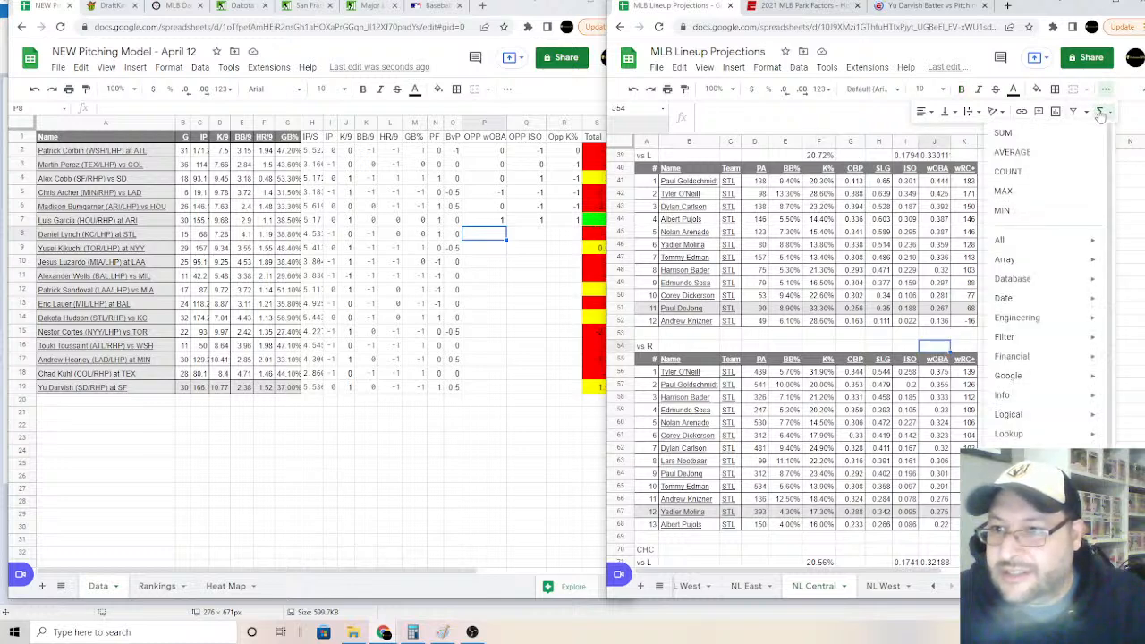
{"action": "left_click", "coordinate": [1016, 152]}
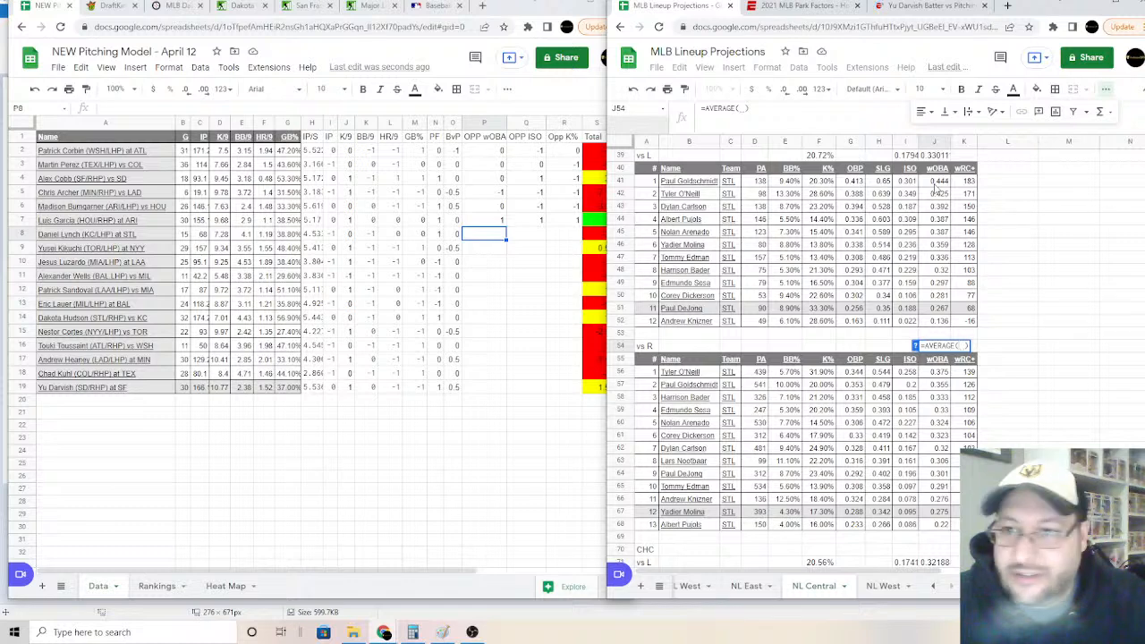
{"action": "left_click", "coordinate": [936, 185]}
{"action": "left_click_drag", "start_coordinate": [937, 194], "coordinate": [941, 310]}
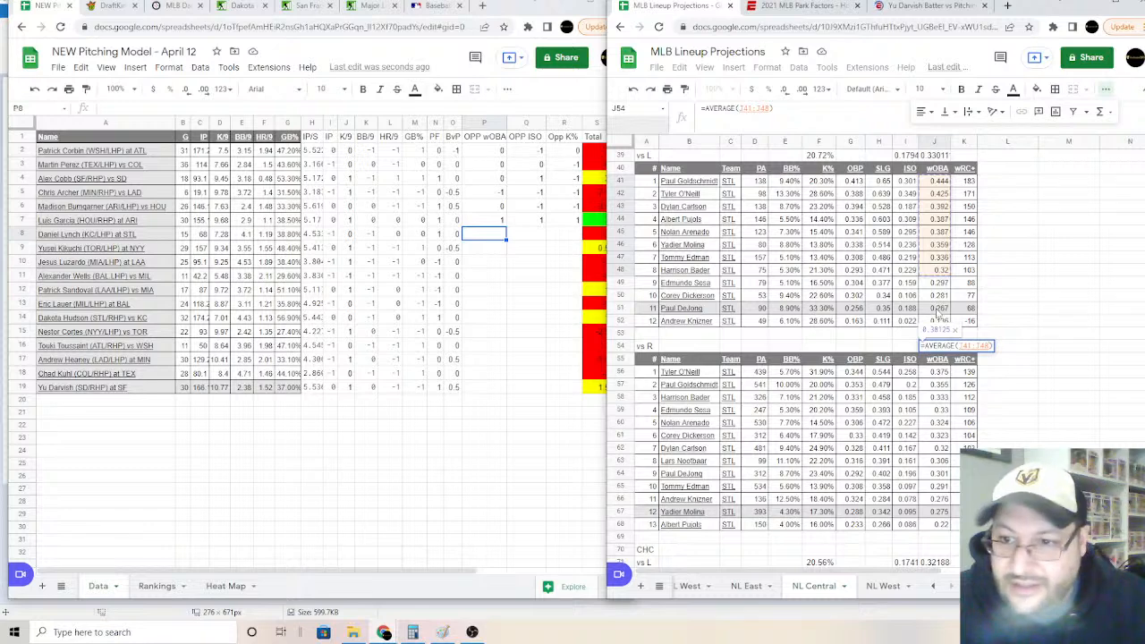
{"action": "left_click", "coordinate": [940, 307], "text": "ctrl"}
{"action": "key", "text": "Return"}
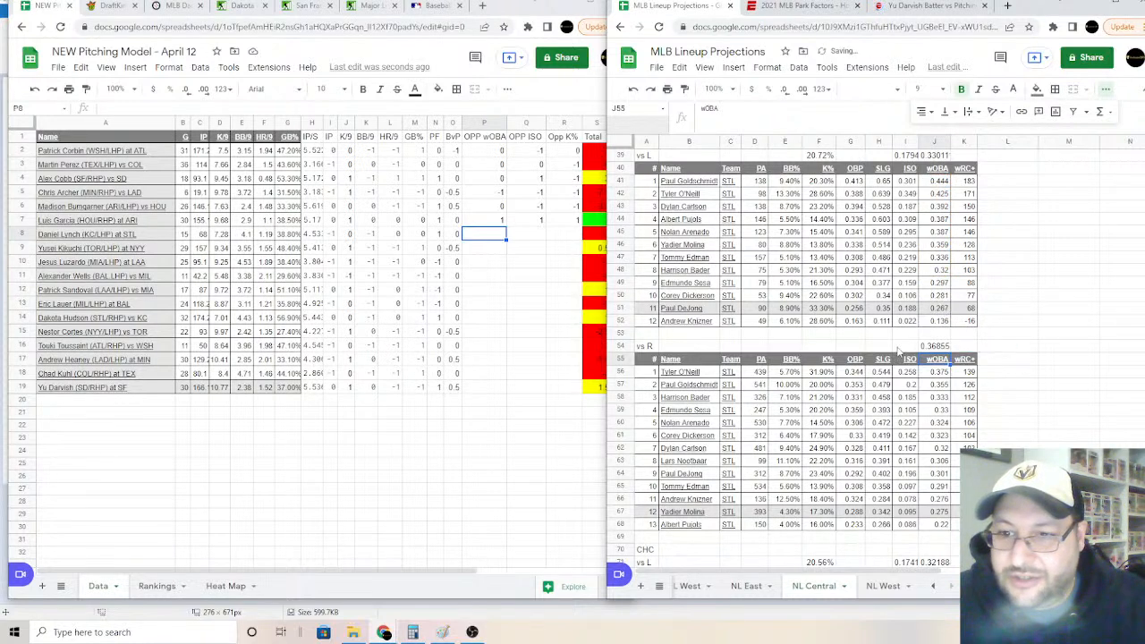
Step: Average St. Louis's vs L ISO values from I41:I48 and I51 in cell I54
{"action": "left_click", "coordinate": [907, 347]}
{"action": "left_click", "coordinate": [1104, 114]}
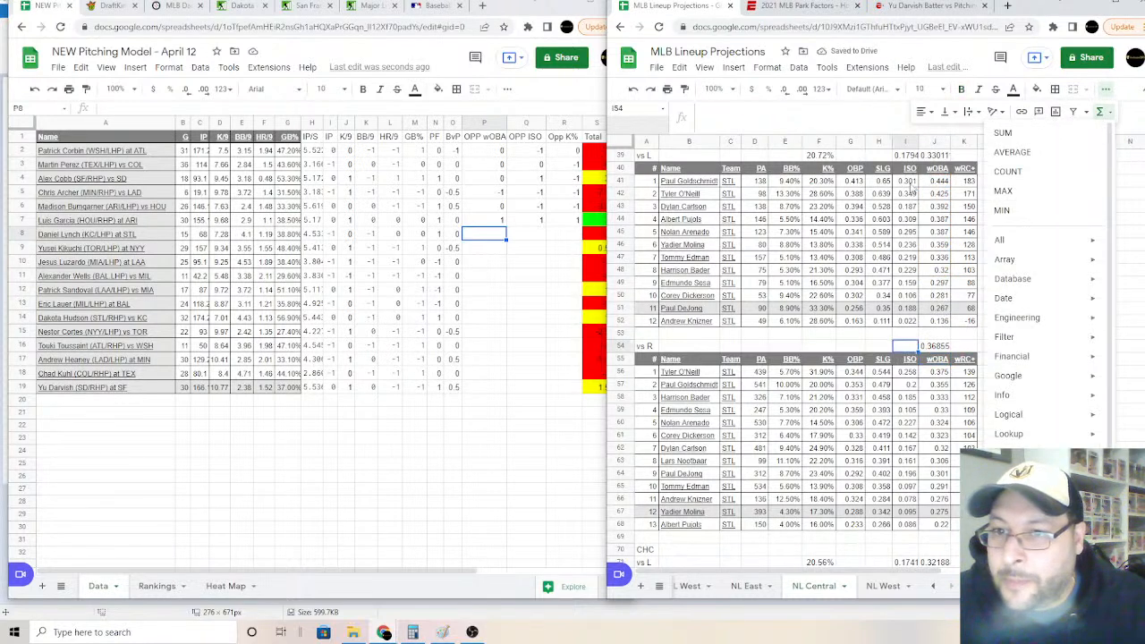
{"action": "left_click", "coordinate": [1011, 156]}
{"action": "left_click_drag", "start_coordinate": [908, 183], "coordinate": [909, 312]}
{"action": "key", "text": "Return"}
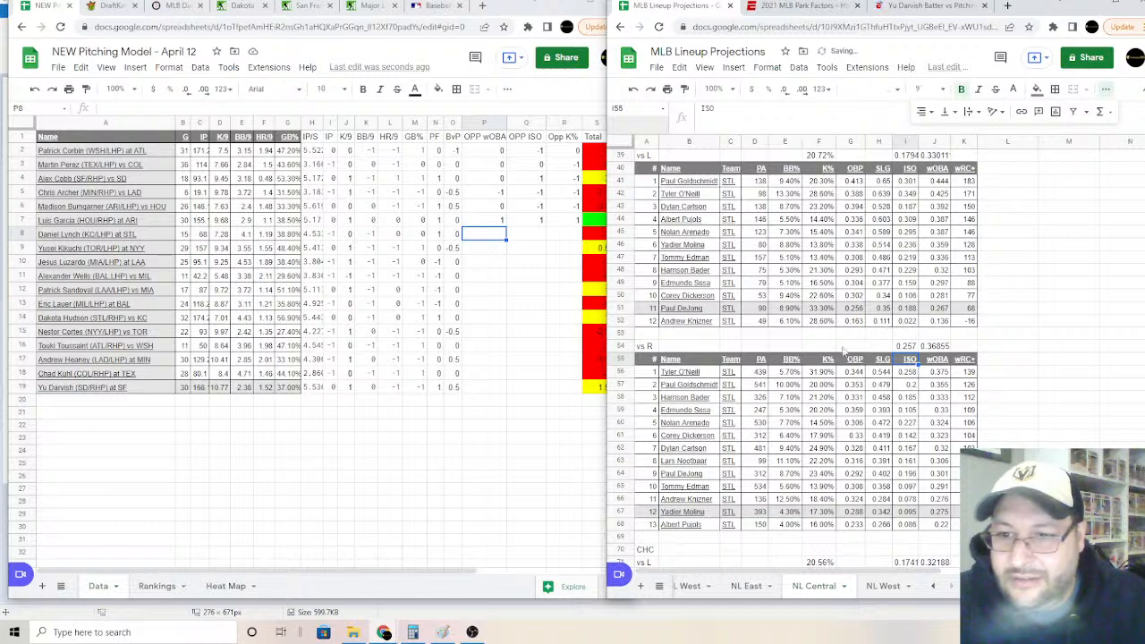
Step: Average St. Louis's vs L K% values from F41:F48 and F51 in cell F54
{"action": "left_click", "coordinate": [821, 349]}
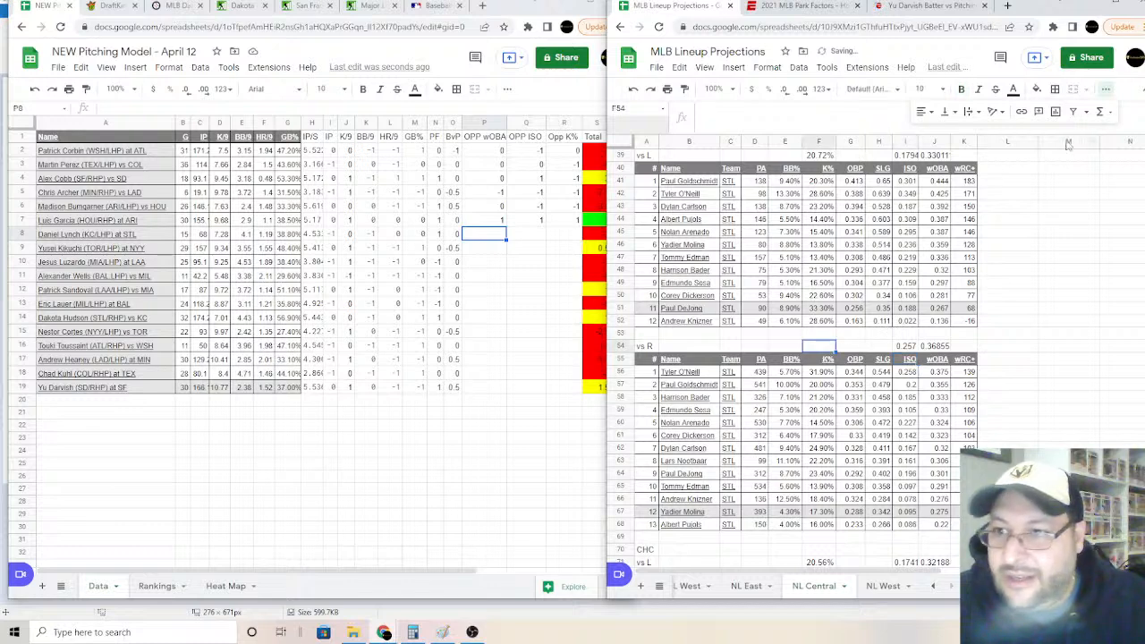
{"action": "left_click", "coordinate": [1101, 111]}
{"action": "left_click", "coordinate": [994, 156]}
{"action": "left_click_drag", "start_coordinate": [824, 181], "coordinate": [819, 320]}
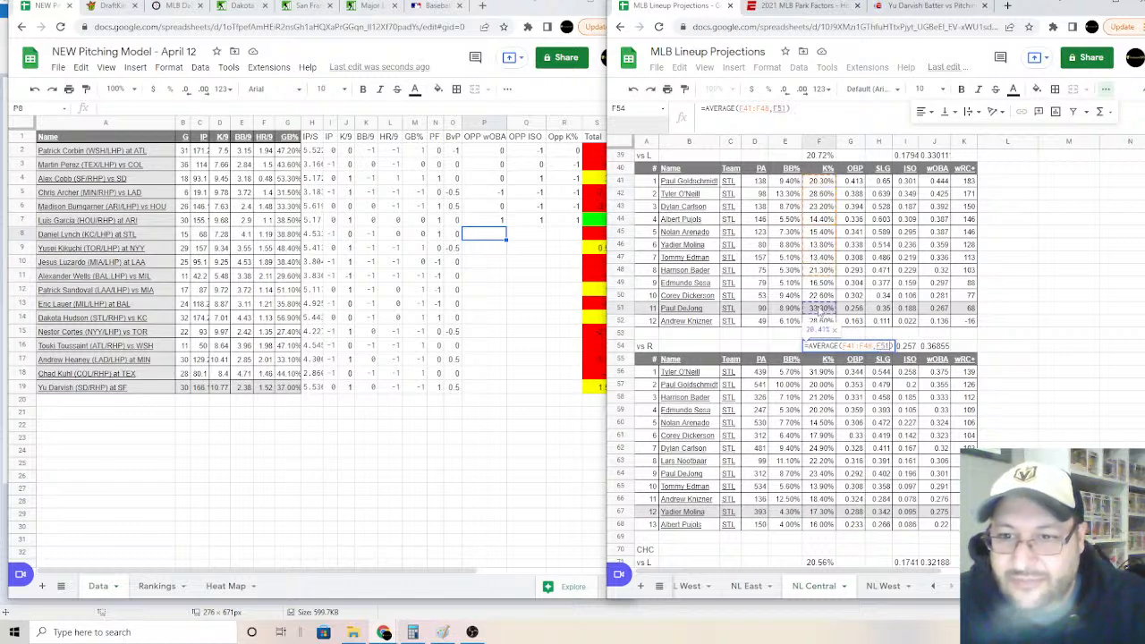
{"action": "key", "text": "Return"}
Step: Score Daniel Lynch's OPP wOBA, OPP ISO and Opp K% as -1 each
{"action": "left_click", "coordinate": [489, 238]}
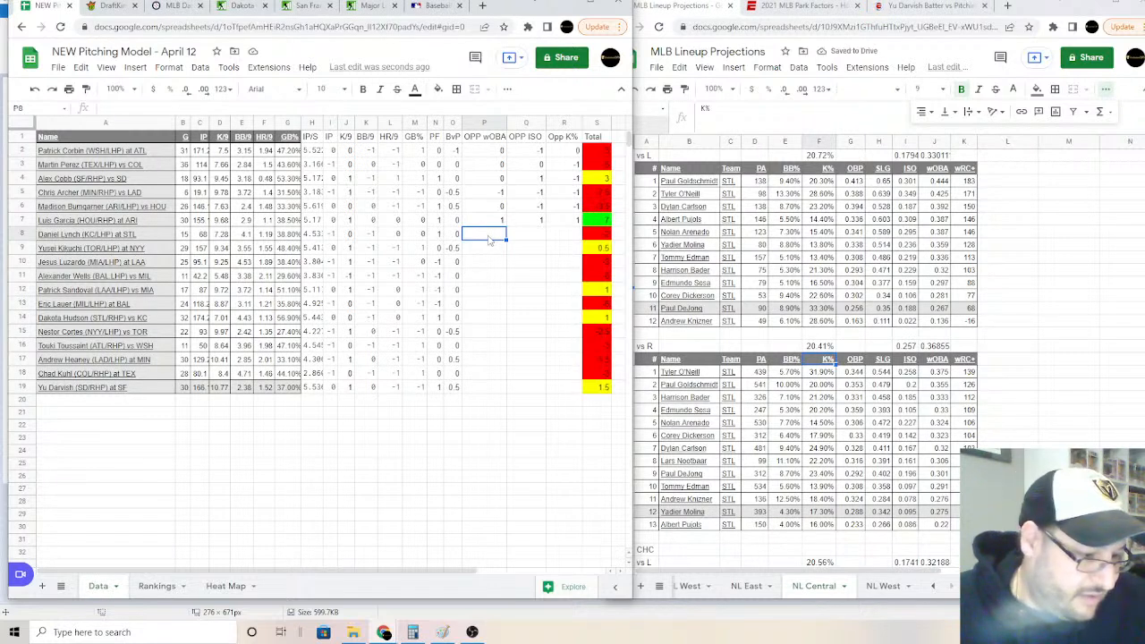
{"action": "type", "text": "-1"}
{"action": "key", "text": "Tab"}
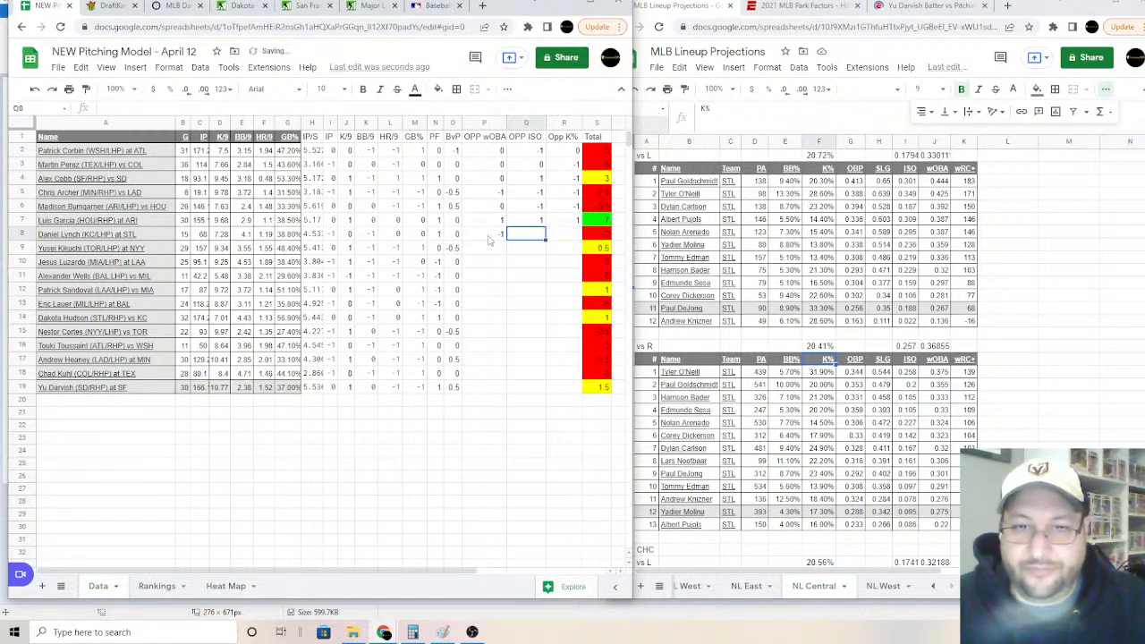
{"action": "type", "text": "1"}
{"action": "key", "text": "Tab"}
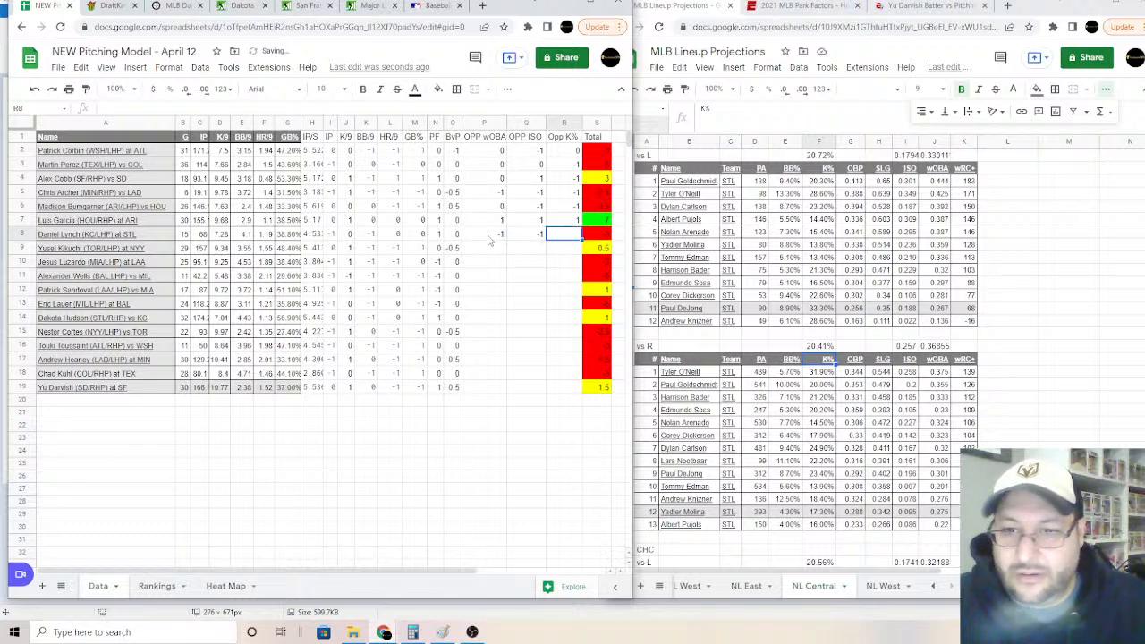
{"action": "type", "text": "-1"}
{"action": "key", "text": "Return"}
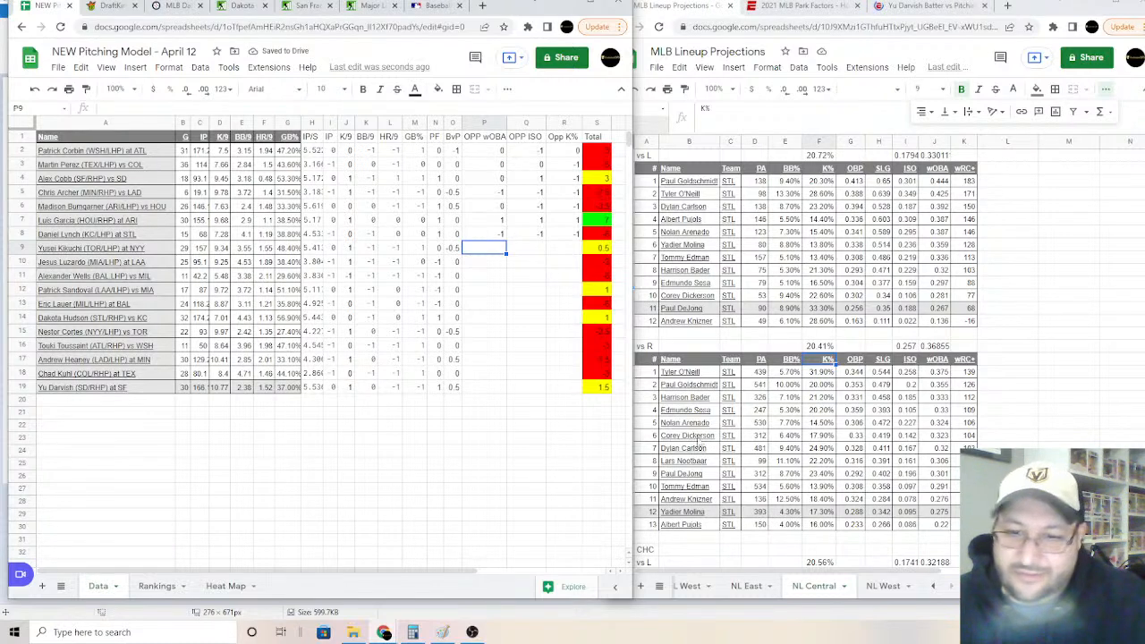
Step: On the AL East sheet of the lineup projections, average the Yankees' vs L wOBA values from K128:K136 in cell K142
{"action": "left_click", "coordinate": [933, 591]}
{"action": "left_click", "coordinate": [933, 590]}
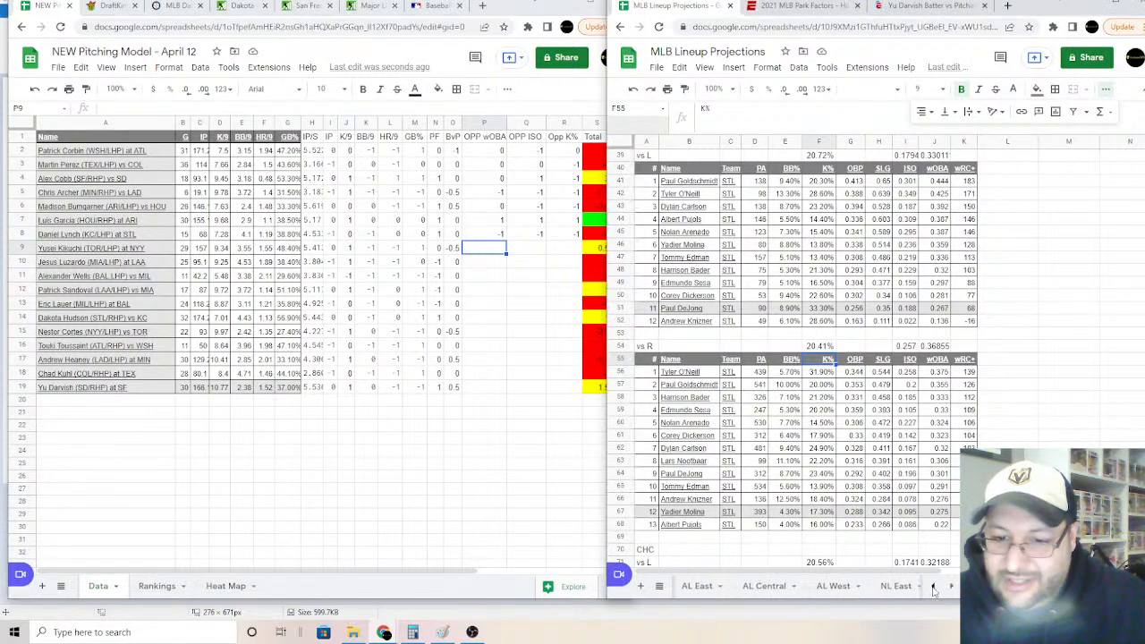
{"action": "left_click", "coordinate": [934, 591]}
{"action": "left_click", "coordinate": [698, 586]}
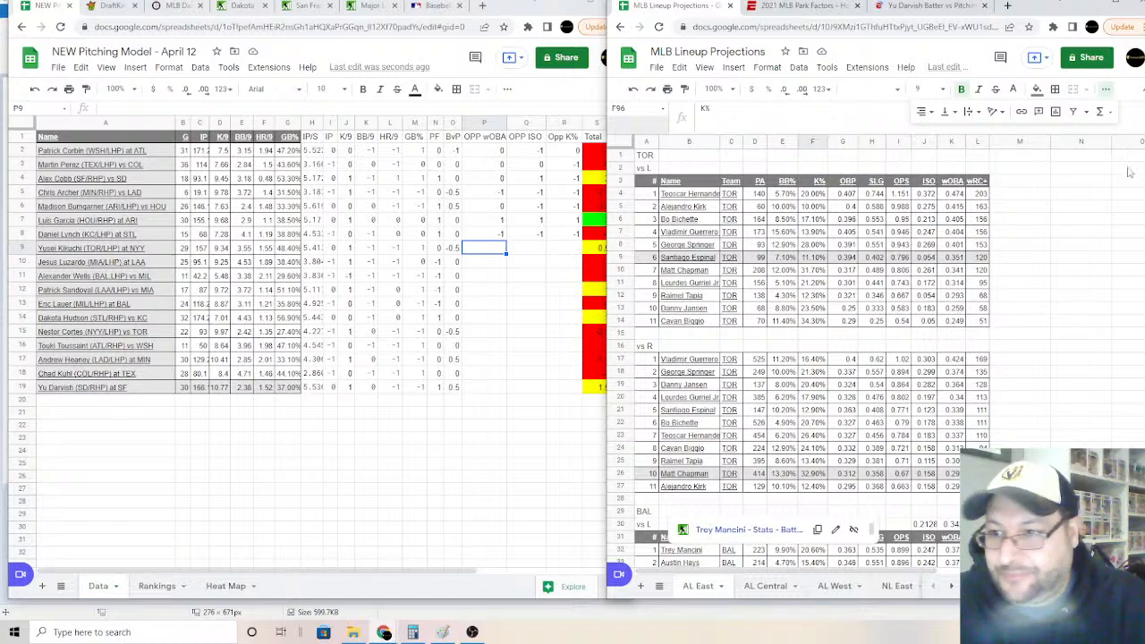
{"action": "scroll", "coordinate": [984, 322], "scroll_direction": "down", "scroll_amount": 10}
{"action": "scroll", "coordinate": [799, 358], "scroll_direction": "down", "scroll_amount": 15}
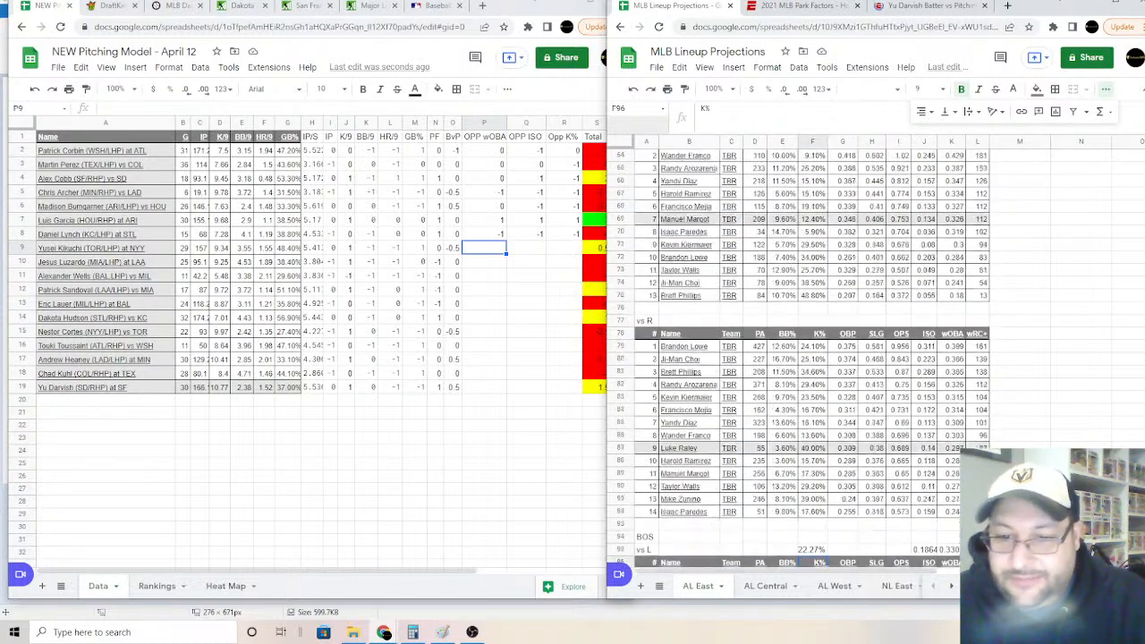
{"action": "scroll", "coordinate": [799, 358], "scroll_direction": "down", "scroll_amount": 1}
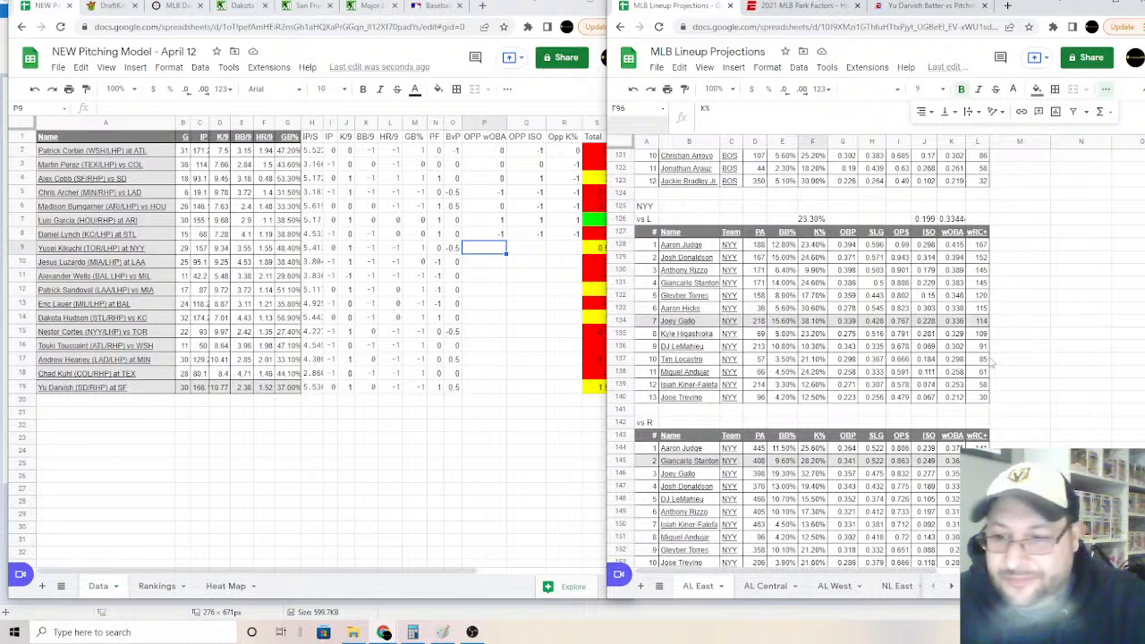
{"action": "left_click", "coordinate": [954, 423]}
{"action": "left_click", "coordinate": [1106, 111]}
{"action": "left_click", "coordinate": [1033, 154]}
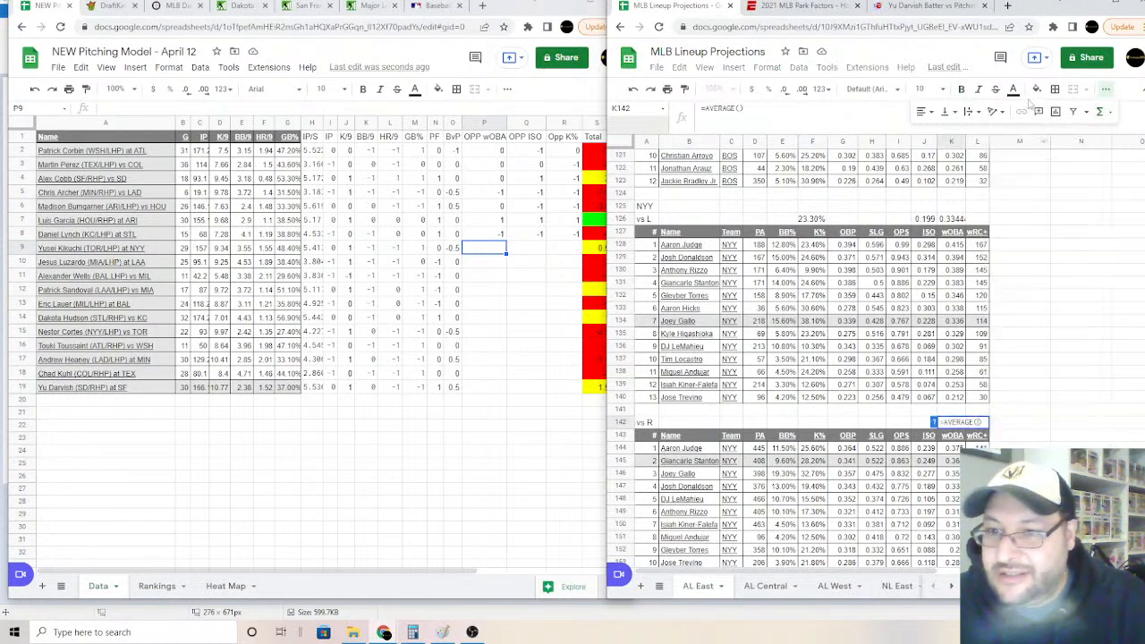
{"action": "left_click_drag", "start_coordinate": [955, 249], "coordinate": [951, 350]}
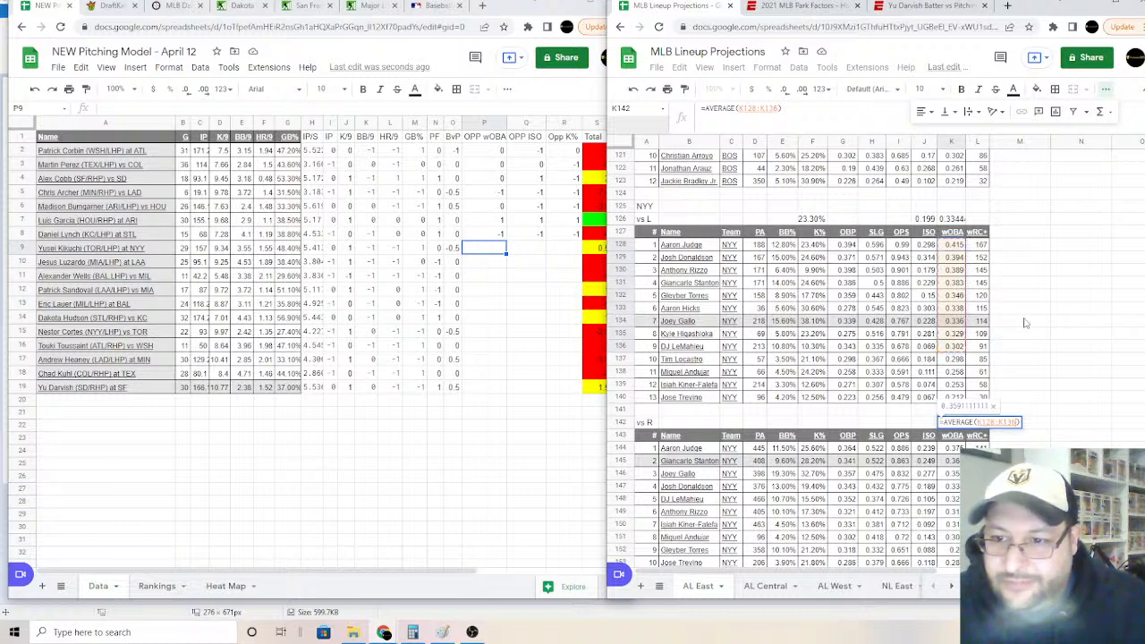
{"action": "key", "text": "Return"}
Step: Average the Yankees' vs L ISO values in cell J142
{"action": "left_click", "coordinate": [924, 424]}
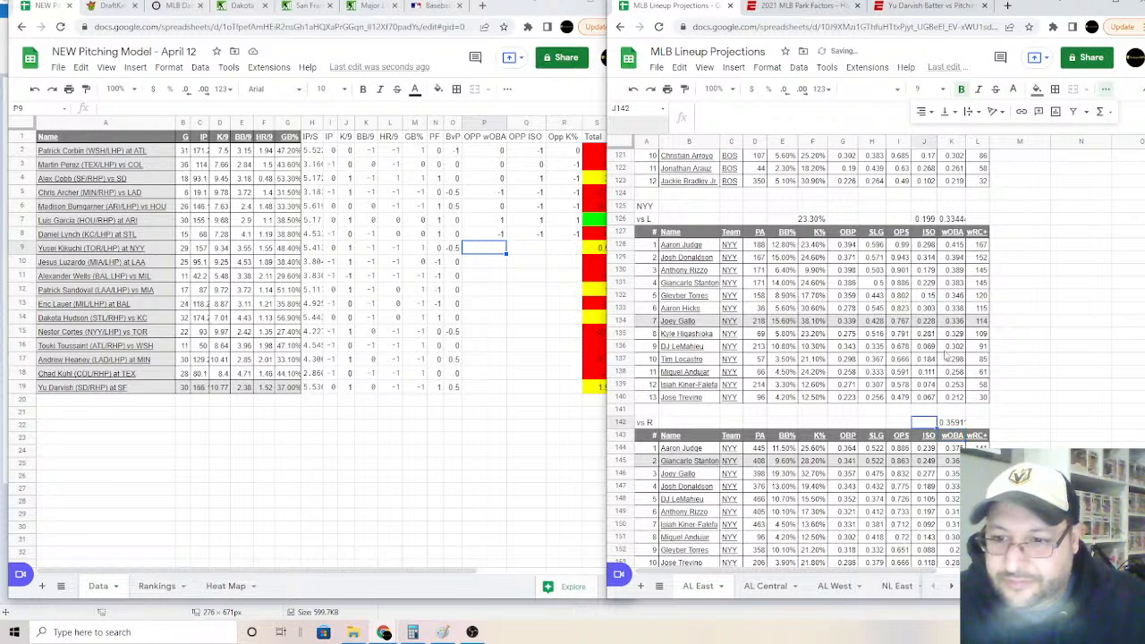
{"action": "left_click", "coordinate": [1103, 109]}
{"action": "left_click", "coordinate": [1038, 154]}
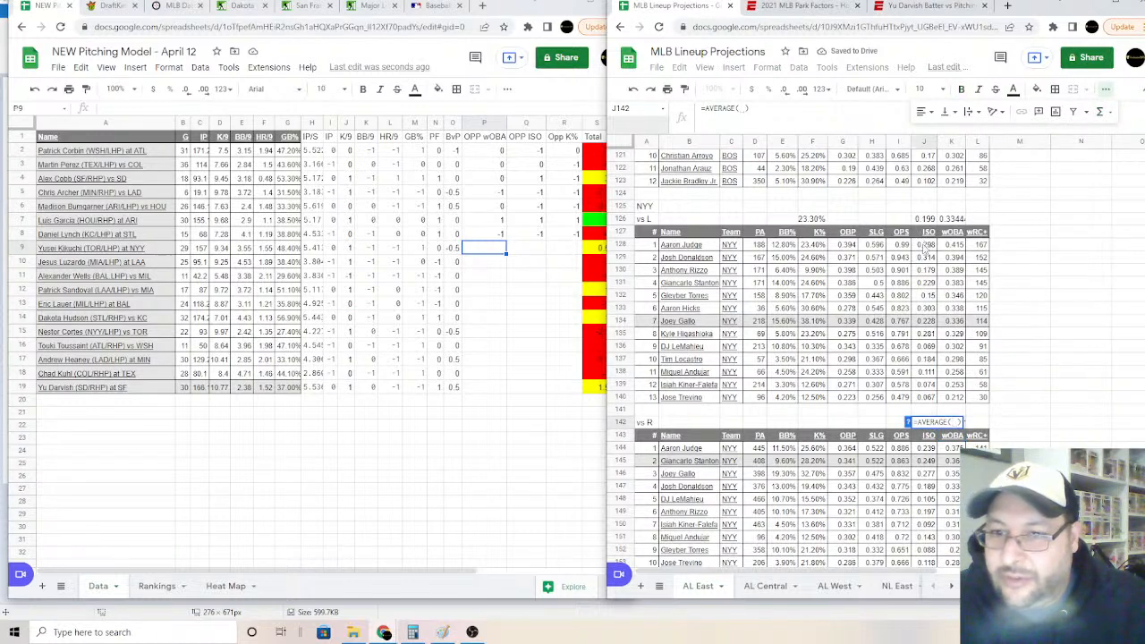
Step: Complete the NYY ISO average in J142 over J128:J136, and enter the K% average of F128:F136 in F142
{"action": "left_click_drag", "start_coordinate": [926, 249], "coordinate": [930, 347]}
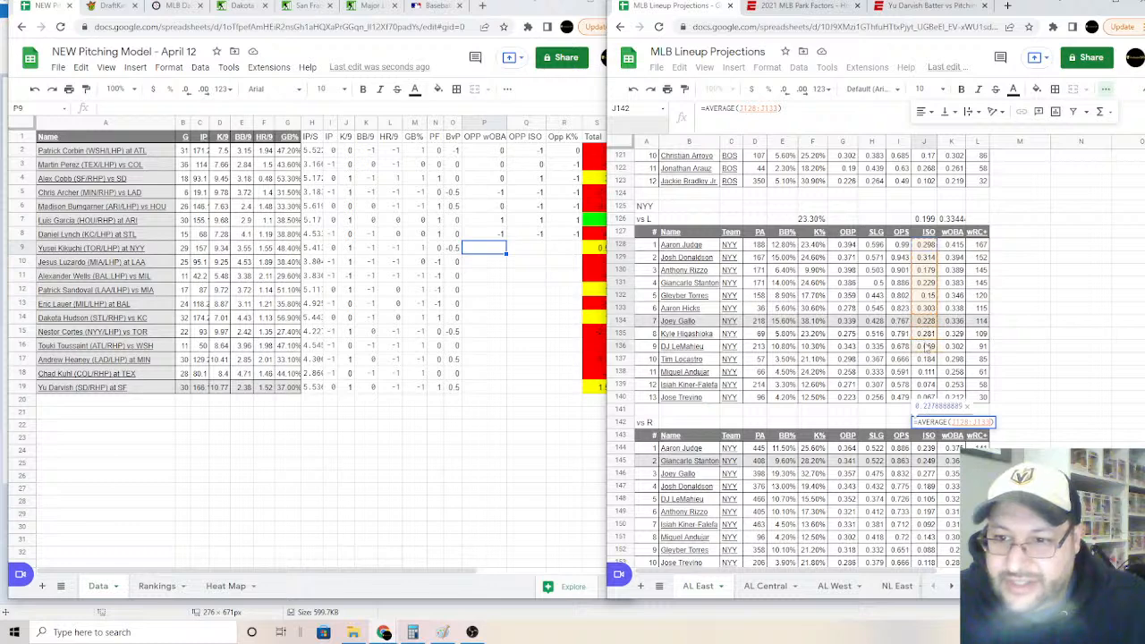
{"action": "key", "text": "Return"}
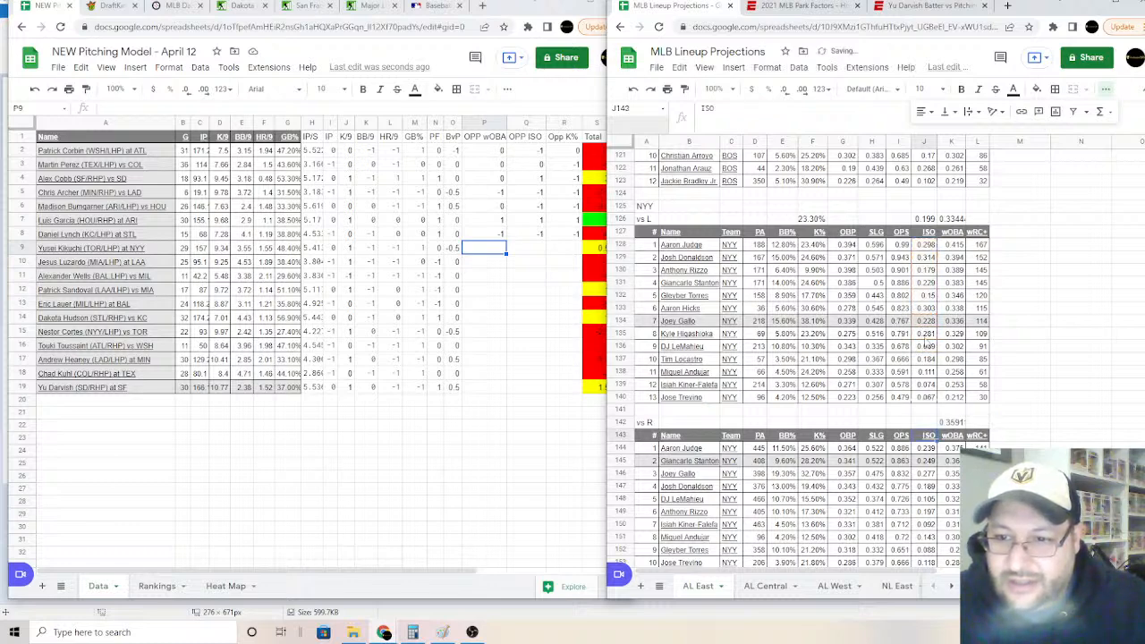
{"action": "left_click", "coordinate": [816, 422]}
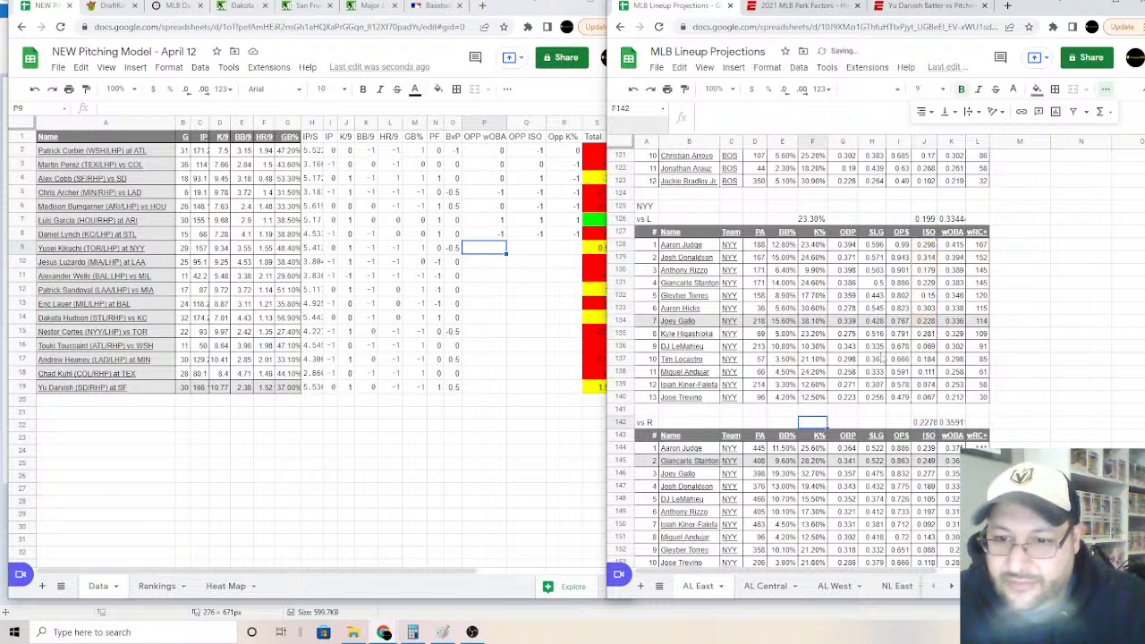
{"action": "left_click", "coordinate": [1101, 111]}
{"action": "left_click", "coordinate": [1038, 155]}
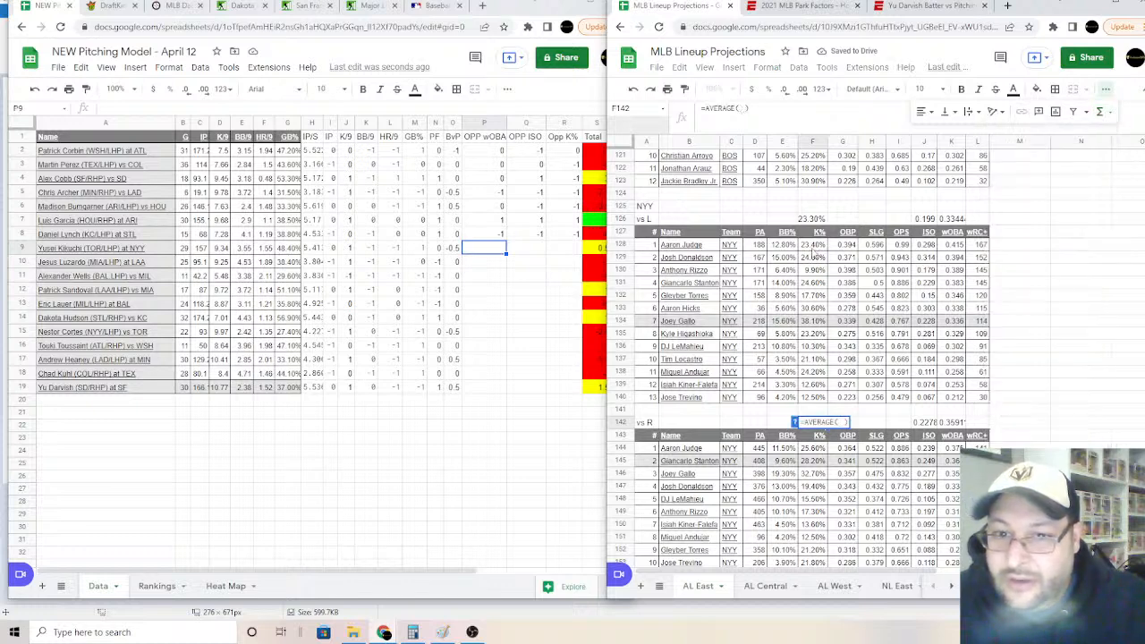
{"action": "left_click_drag", "start_coordinate": [815, 252], "coordinate": [808, 345]}
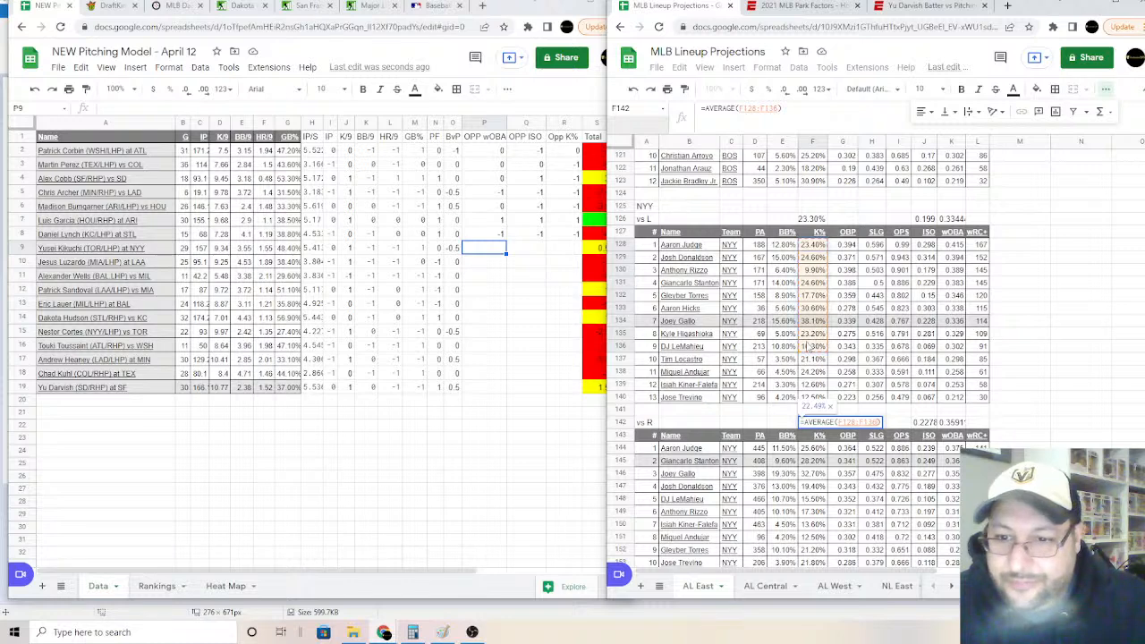
{"action": "key", "text": "Return"}
Step: In row 9 of the pitching model, set OPP wOBA to -1, OPP ISO to -1 and Opp K% to 0
{"action": "left_click", "coordinate": [488, 251]}
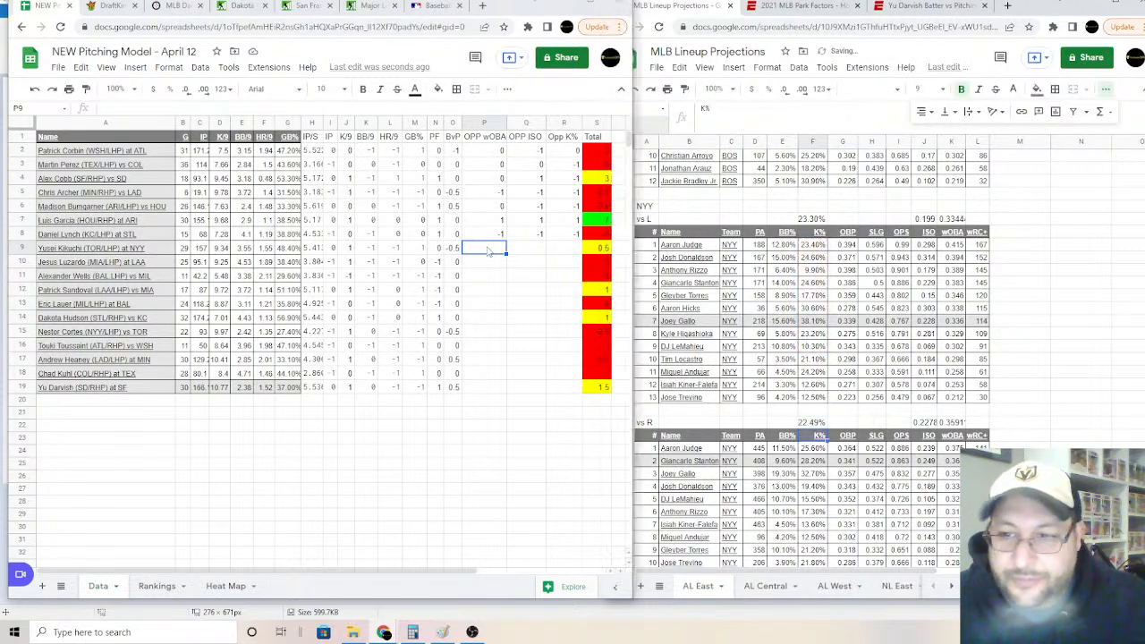
{"action": "double_click", "coordinate": [487, 251]}
{"action": "key", "text": "Tab"}
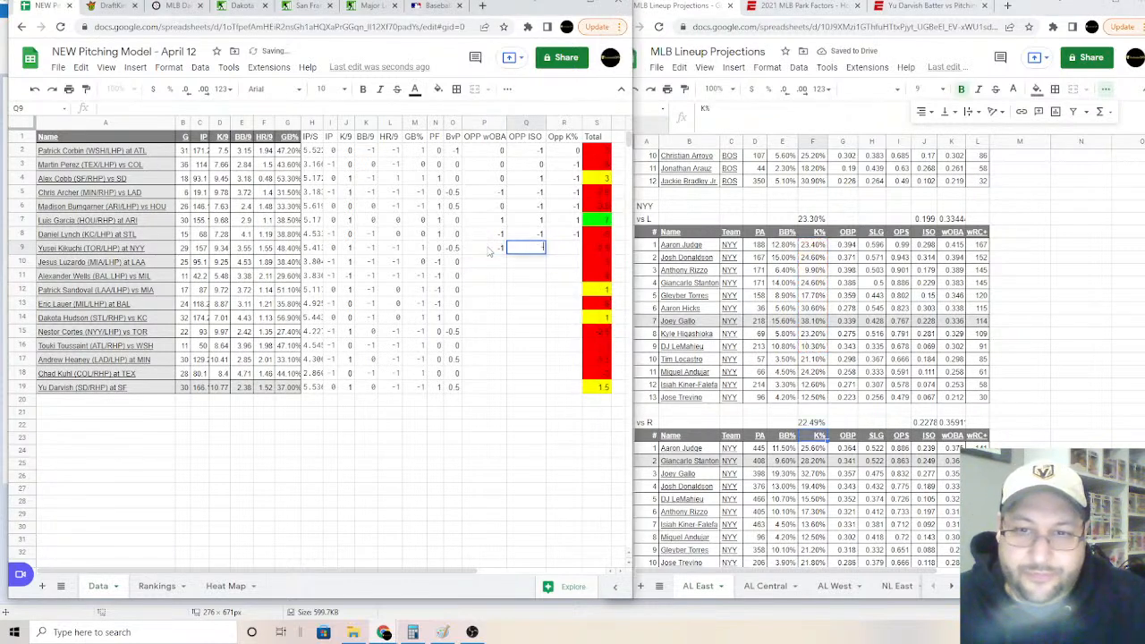
{"action": "type", "text": "-1"}
{"action": "key", "text": "Tab"}
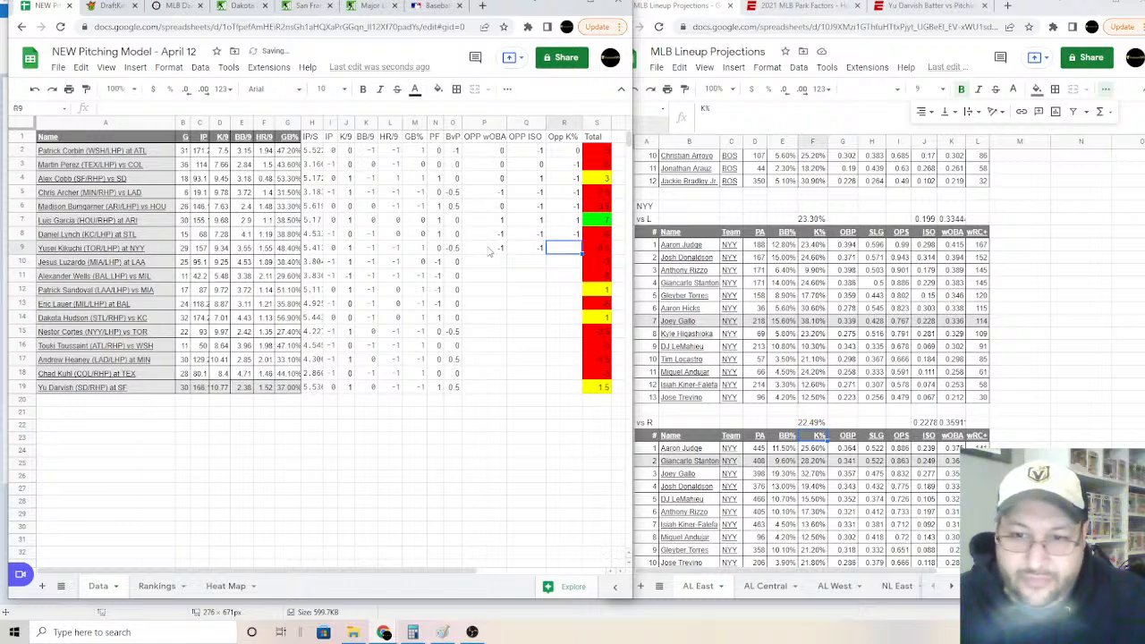
{"action": "type", "text": "0"}
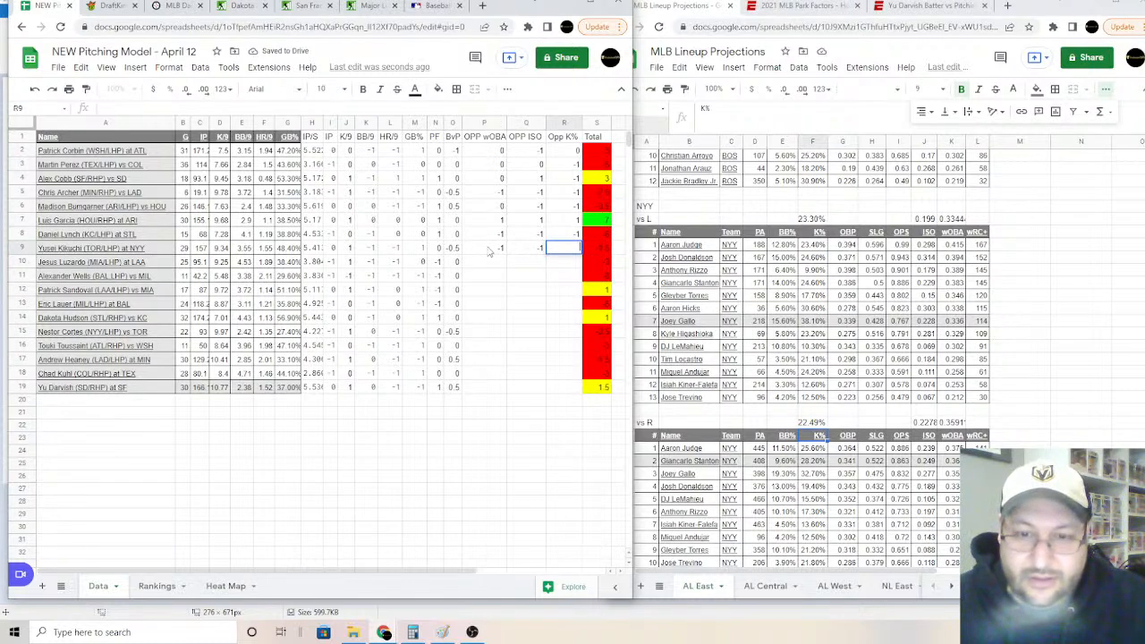
{"action": "key", "text": "Return"}
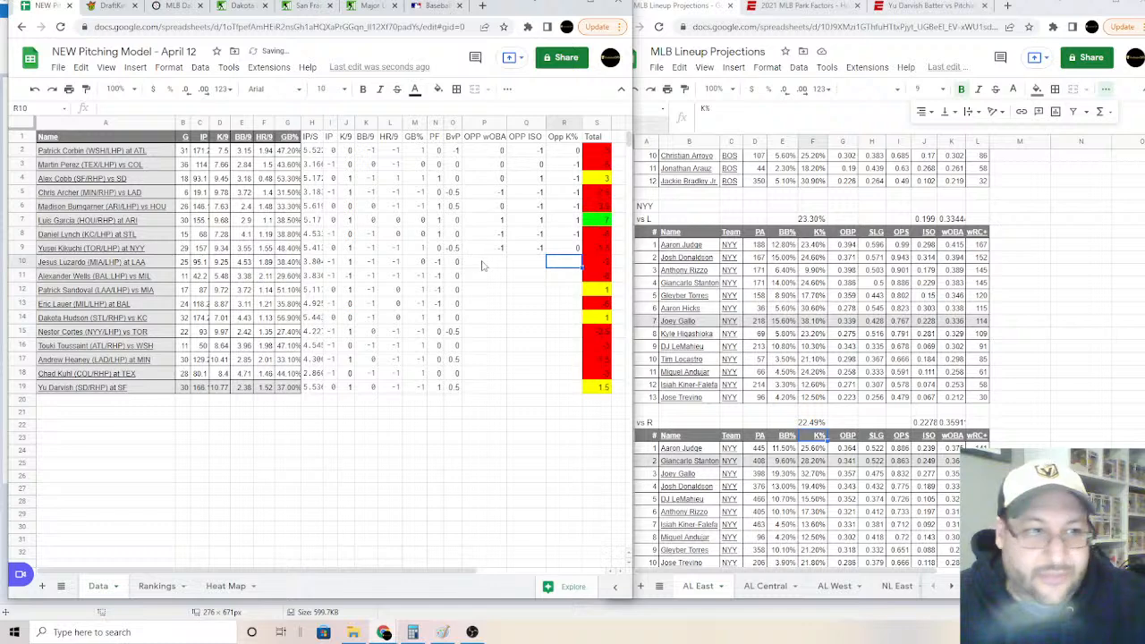
Step: Open the AL West sheet of the lineup projections and select cell I19 above the LAA vs R wOBA column
{"action": "left_click", "coordinate": [833, 586]}
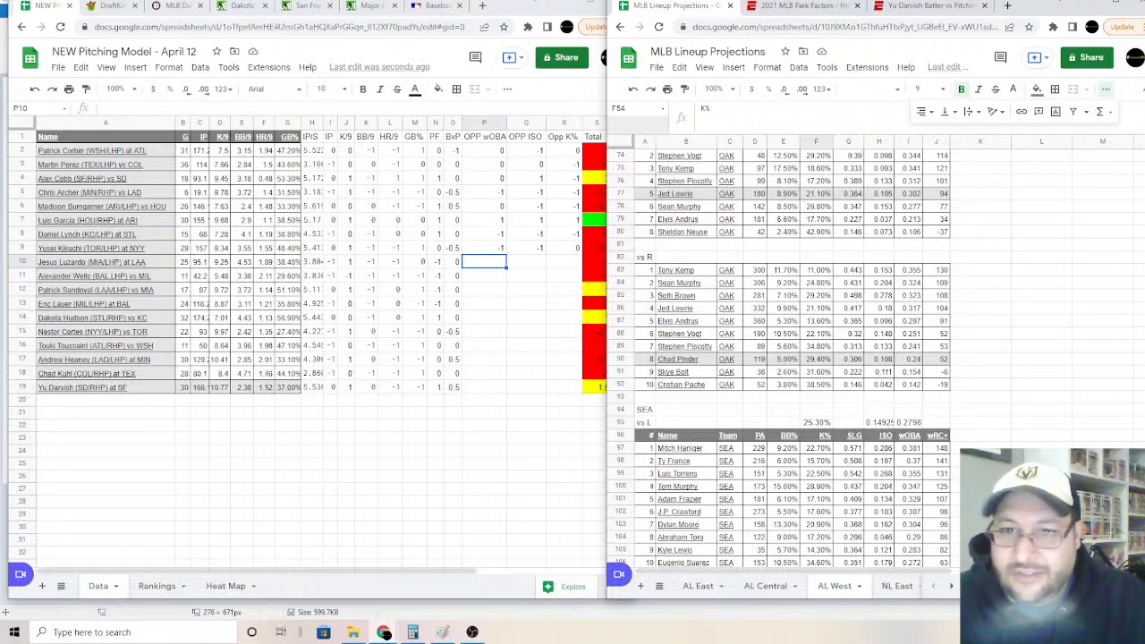
{"action": "scroll", "coordinate": [788, 358], "scroll_direction": "up", "scroll_amount": 10}
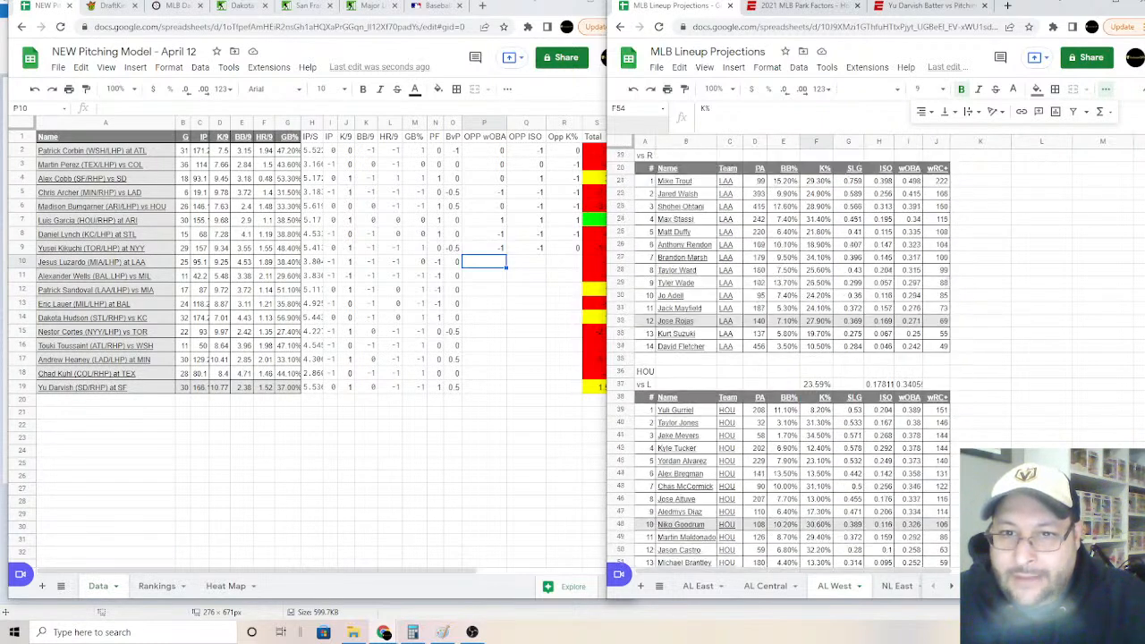
{"action": "scroll", "coordinate": [938, 308], "scroll_direction": "up", "scroll_amount": 4}
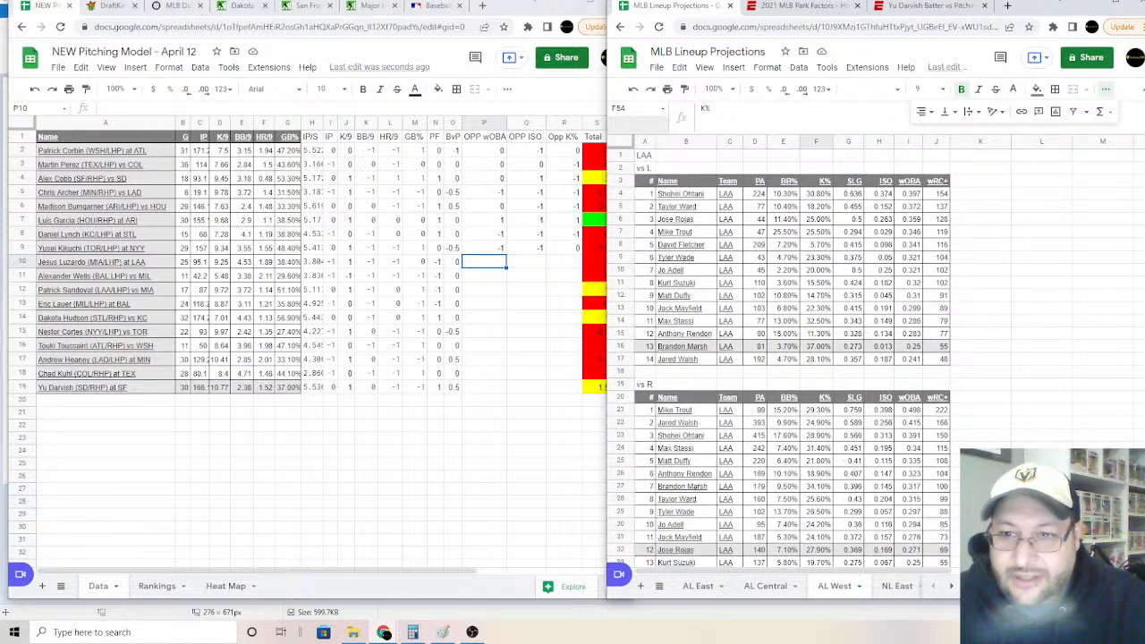
{"action": "left_click", "coordinate": [908, 384]}
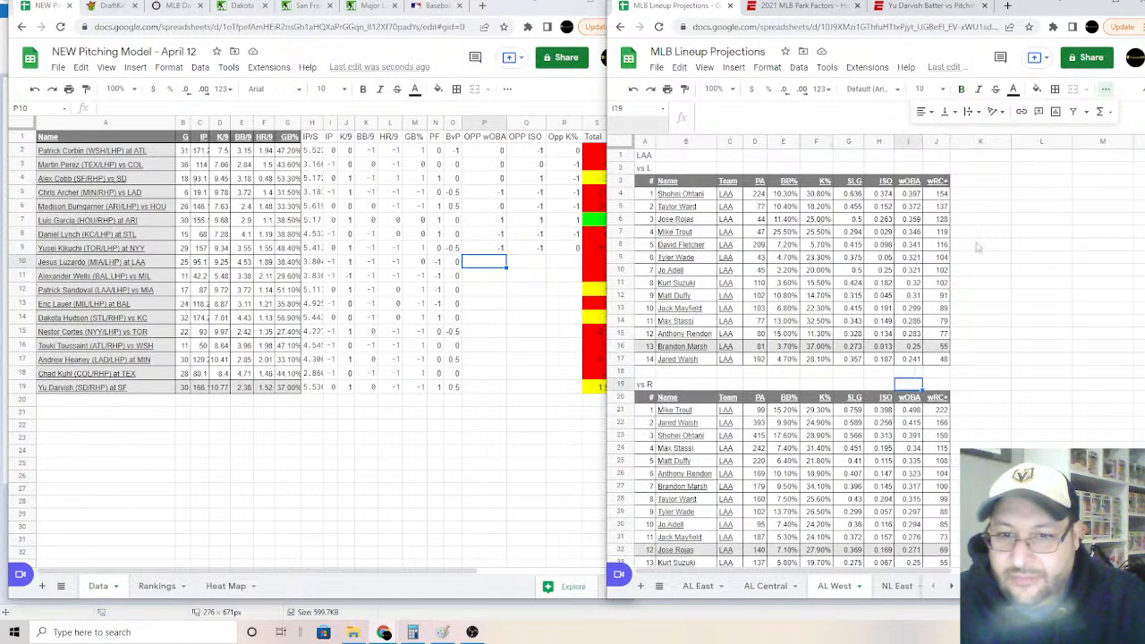
{"action": "left_click", "coordinate": [1101, 111]}
{"action": "left_click", "coordinate": [1014, 153]}
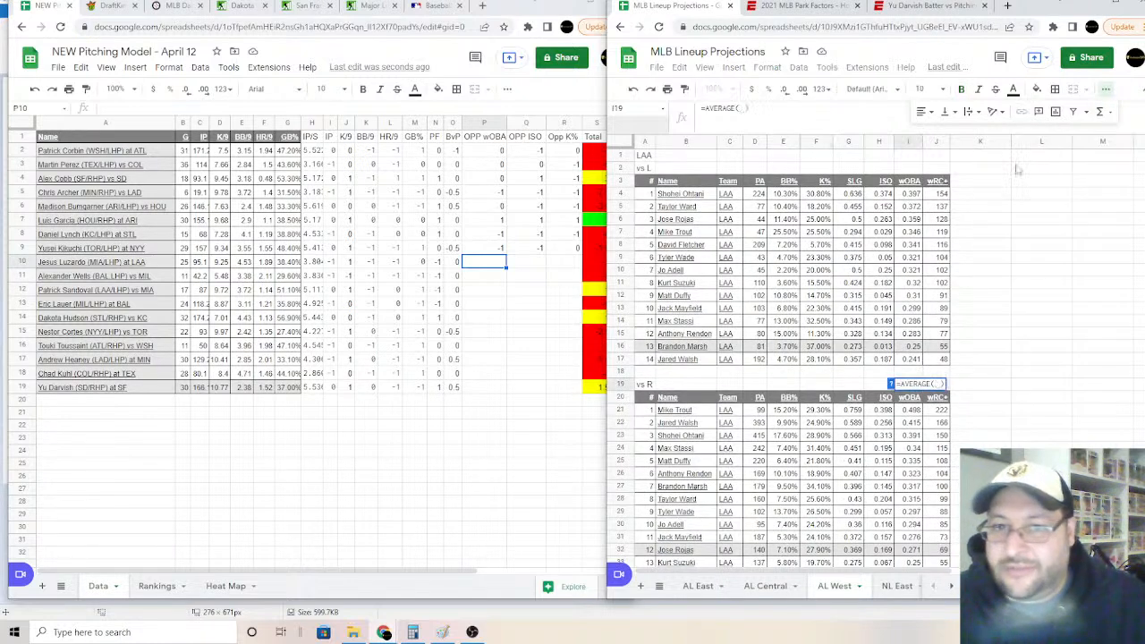
{"action": "left_click_drag", "start_coordinate": [910, 196], "coordinate": [916, 252]}
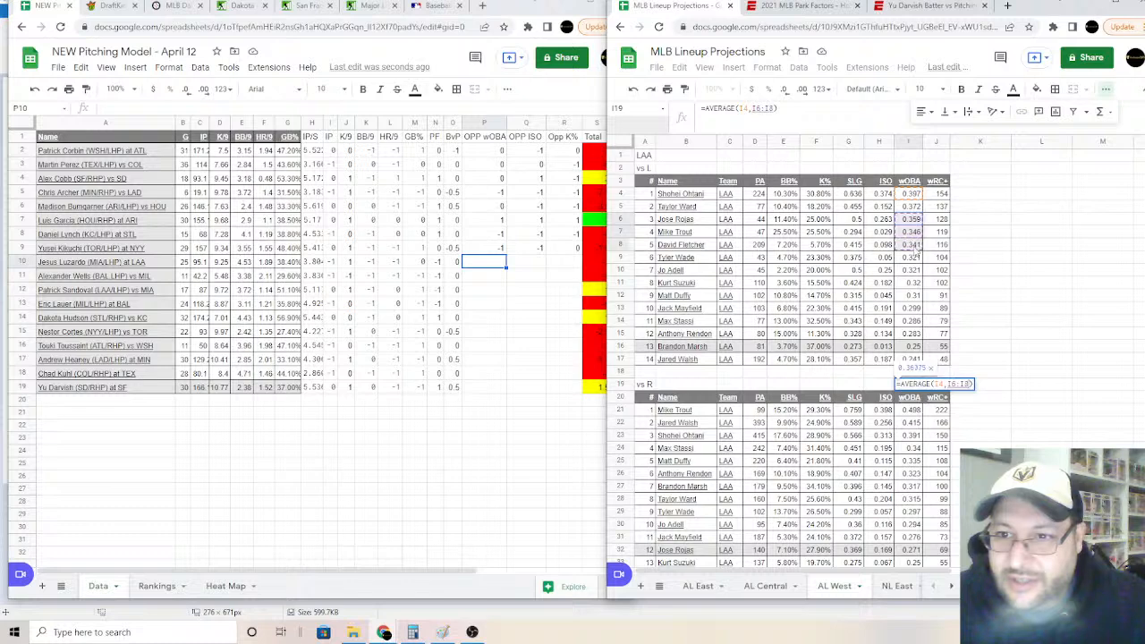
{"action": "left_click", "coordinate": [911, 269], "text": "ctrl"}
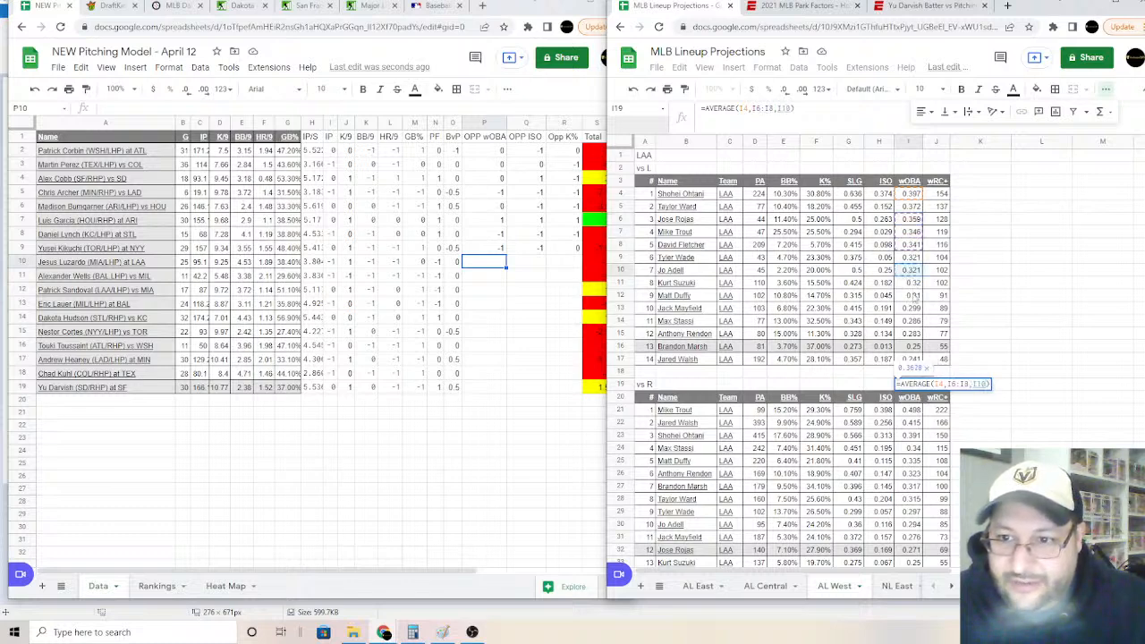
{"action": "left_click", "coordinate": [914, 297], "text": "ctrl"}
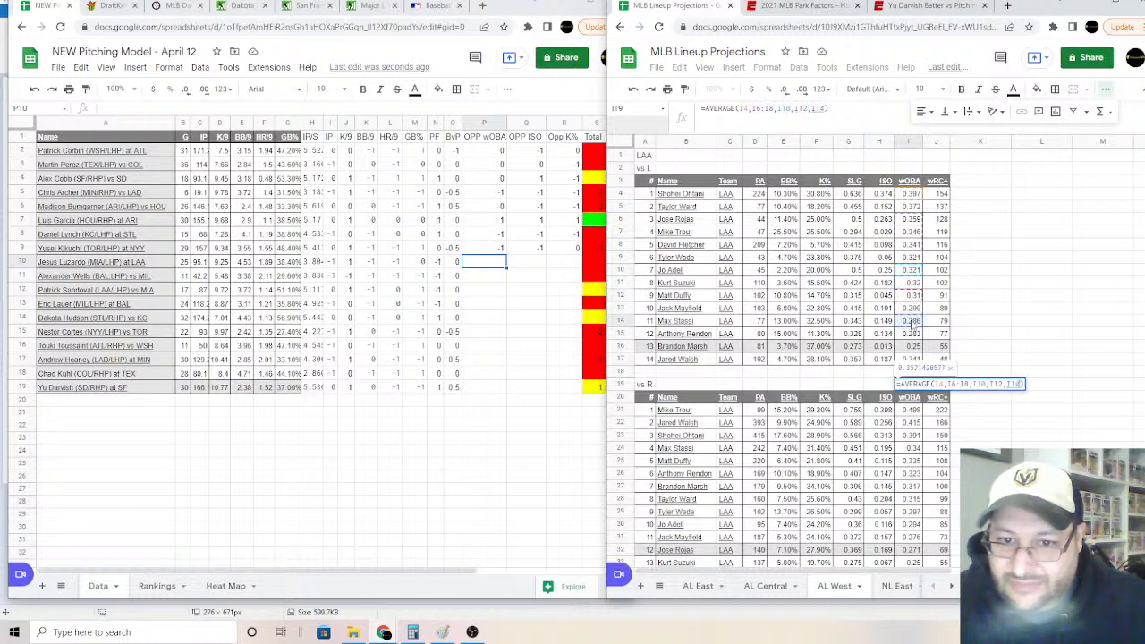
{"action": "left_click", "coordinate": [913, 322], "text": "ctrl"}
{"action": "left_click", "coordinate": [908, 339], "text": "ctrl"}
{"action": "left_click", "coordinate": [908, 347], "text": "ctrl"}
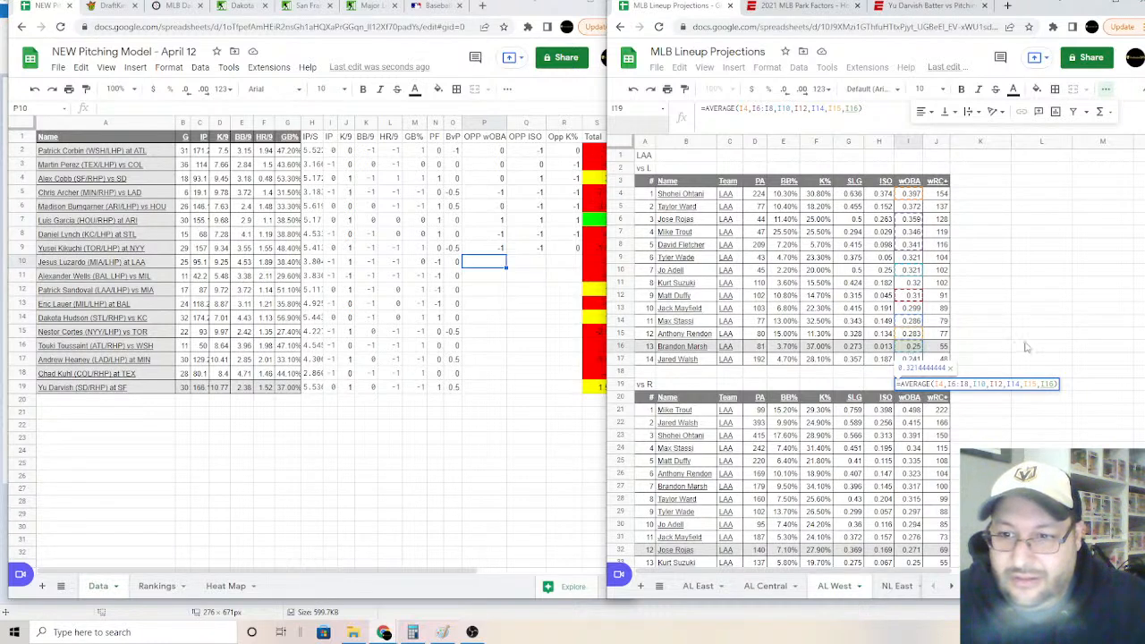
{"action": "key", "text": "Return"}
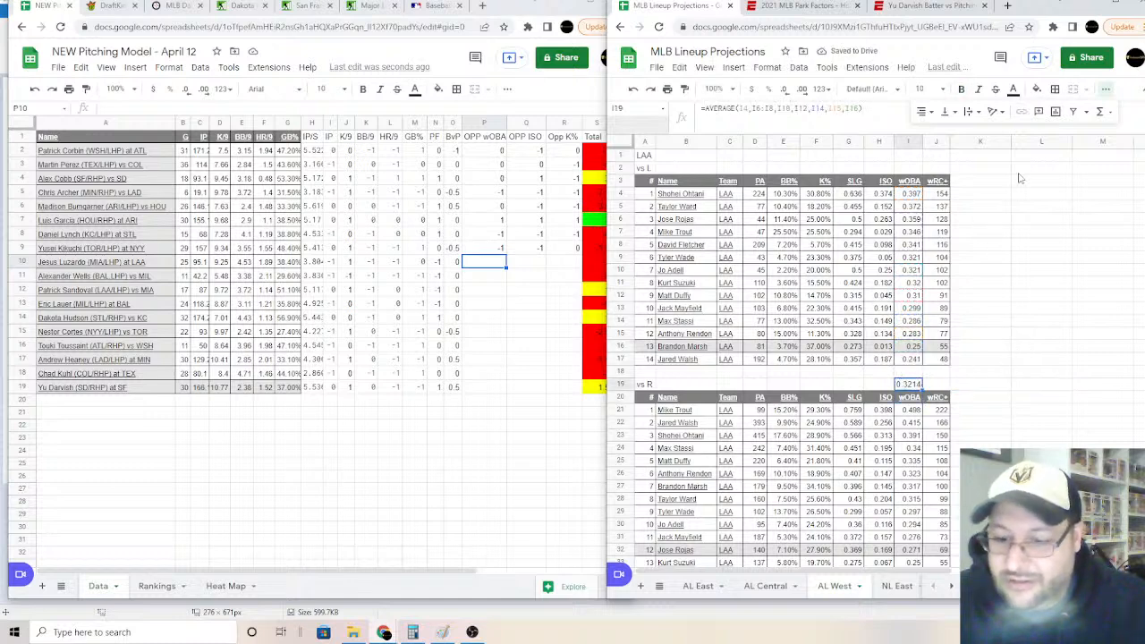
{"action": "key", "text": "Delete"}
Step: Enter in I19 the average of the LAA vs L wOBA cells I4, I6, I7, I8, I10, I12, I14:I15 and I17
{"action": "left_click", "coordinate": [1101, 111]}
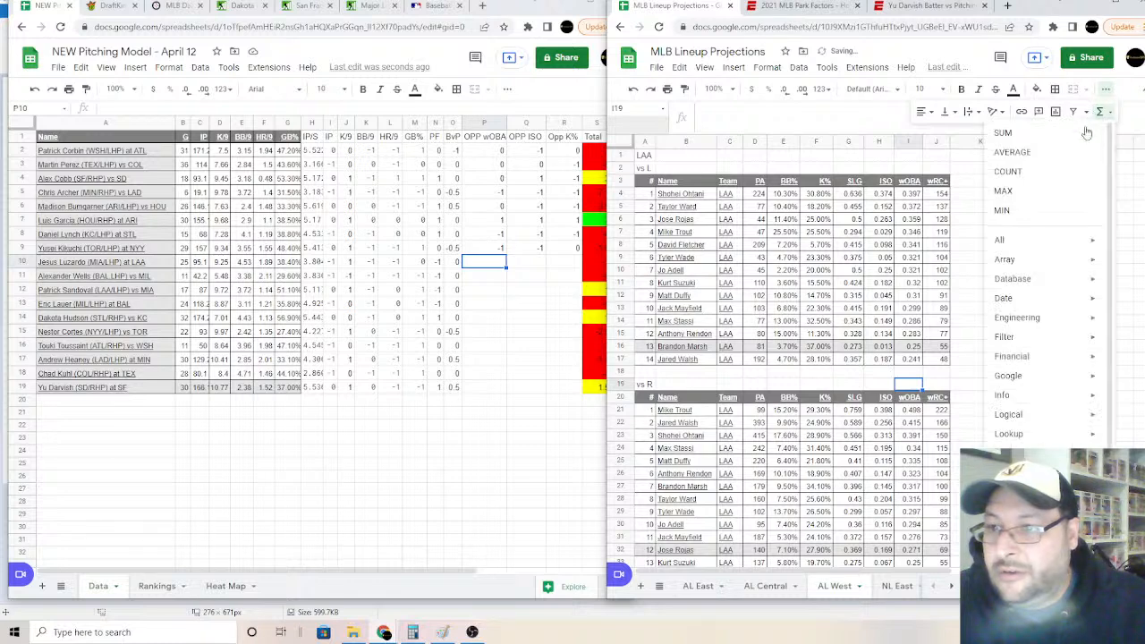
{"action": "left_click", "coordinate": [1013, 152]}
{"action": "left_click", "coordinate": [910, 193]}
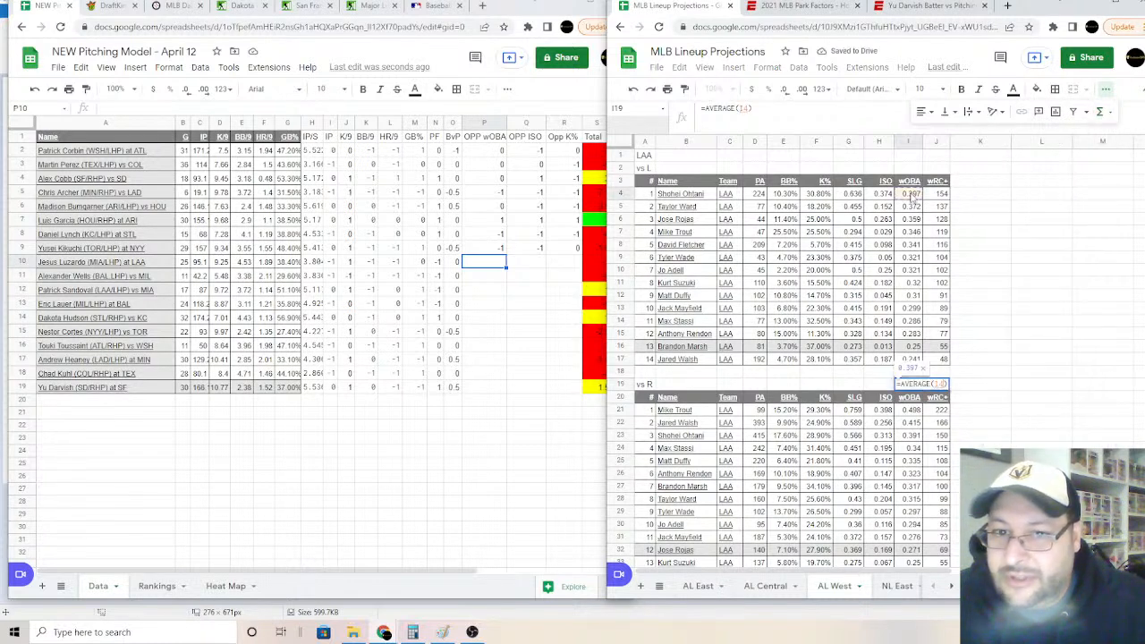
{"action": "left_click", "coordinate": [913, 219], "text": "ctrl"}
{"action": "left_click", "coordinate": [912, 231], "text": "ctrl"}
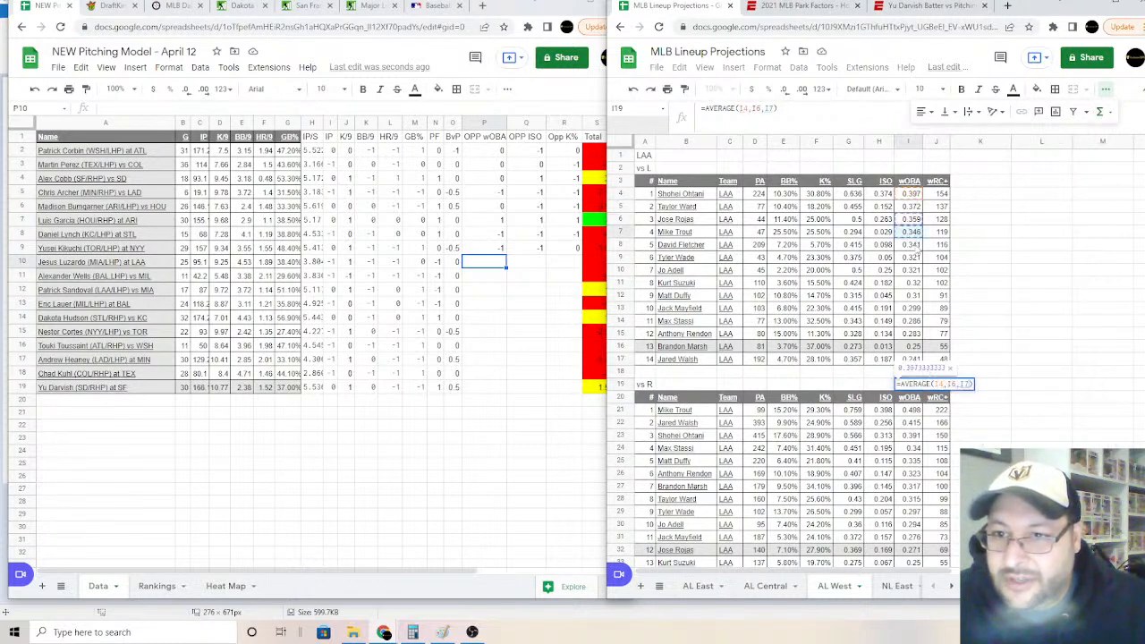
{"action": "left_click", "coordinate": [912, 244], "text": "ctrl"}
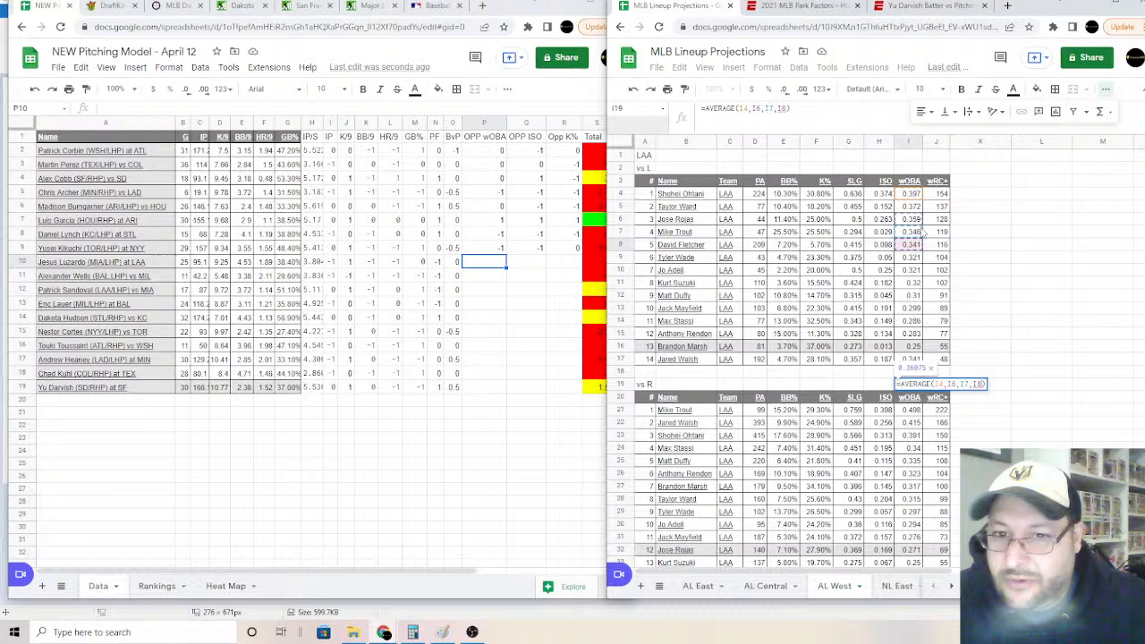
{"action": "left_click", "coordinate": [914, 270], "text": "ctrl"}
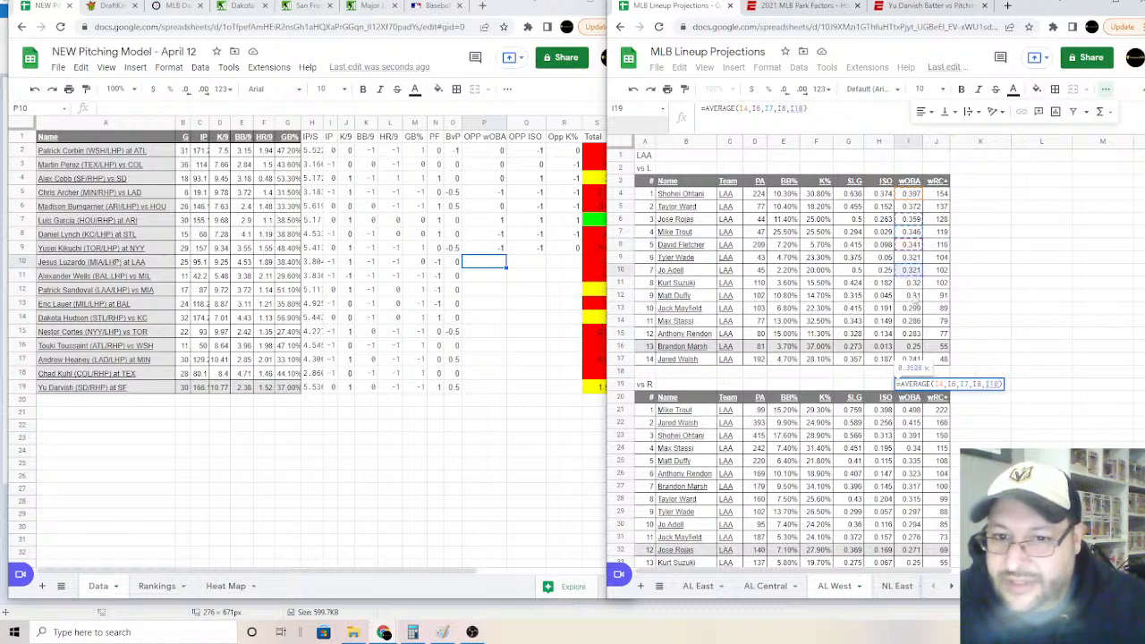
{"action": "left_click", "coordinate": [915, 297], "text": "ctrl"}
{"action": "left_click", "coordinate": [914, 320], "text": "ctrl"}
{"action": "left_click", "coordinate": [915, 332], "text": "ctrl"}
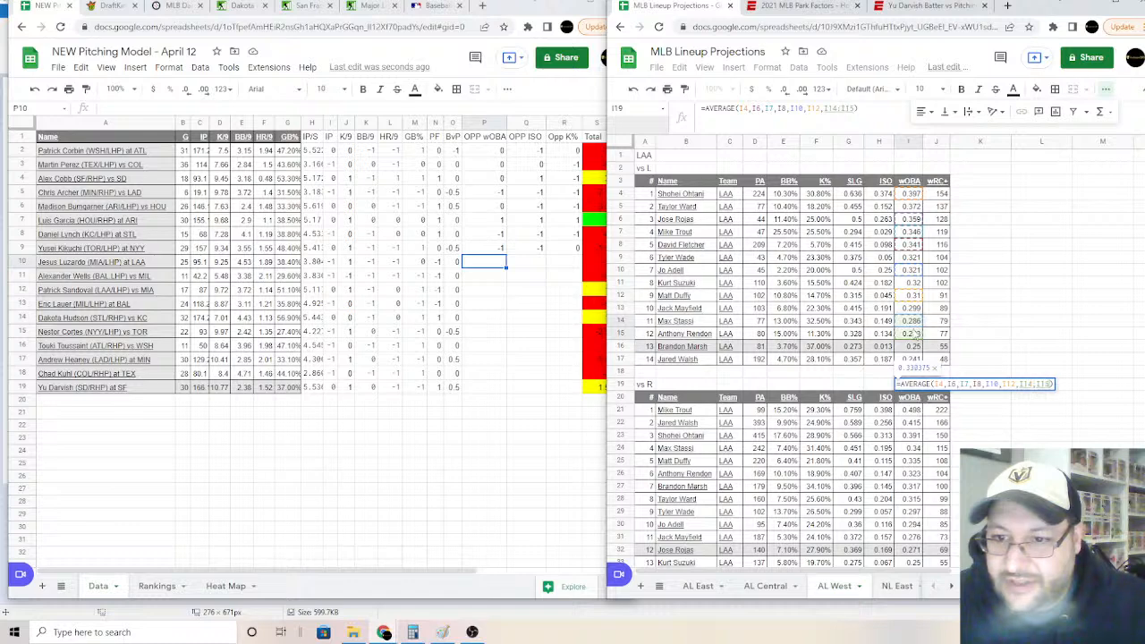
{"action": "left_click", "coordinate": [911, 359], "text": "ctrl"}
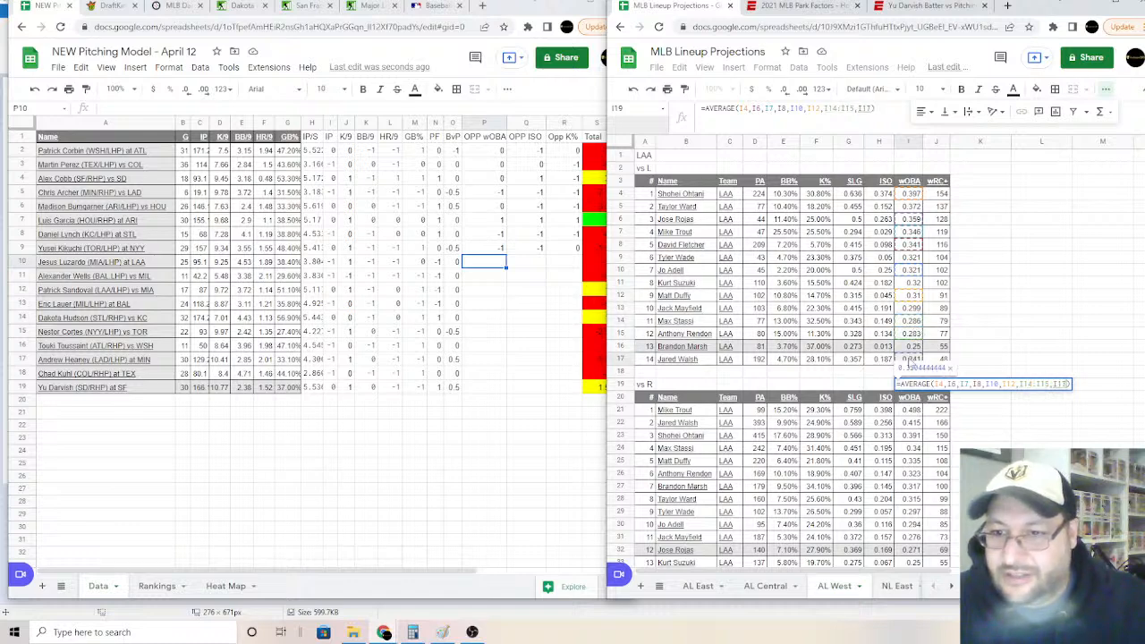
{"action": "key", "text": "Return"}
Step: Enter in H19 the average of the LAA vs L ISO cells H4, H6:H8, H10, H12, H14:H15 and H17
{"action": "left_click", "coordinate": [878, 384]}
{"action": "left_click", "coordinate": [1100, 113]}
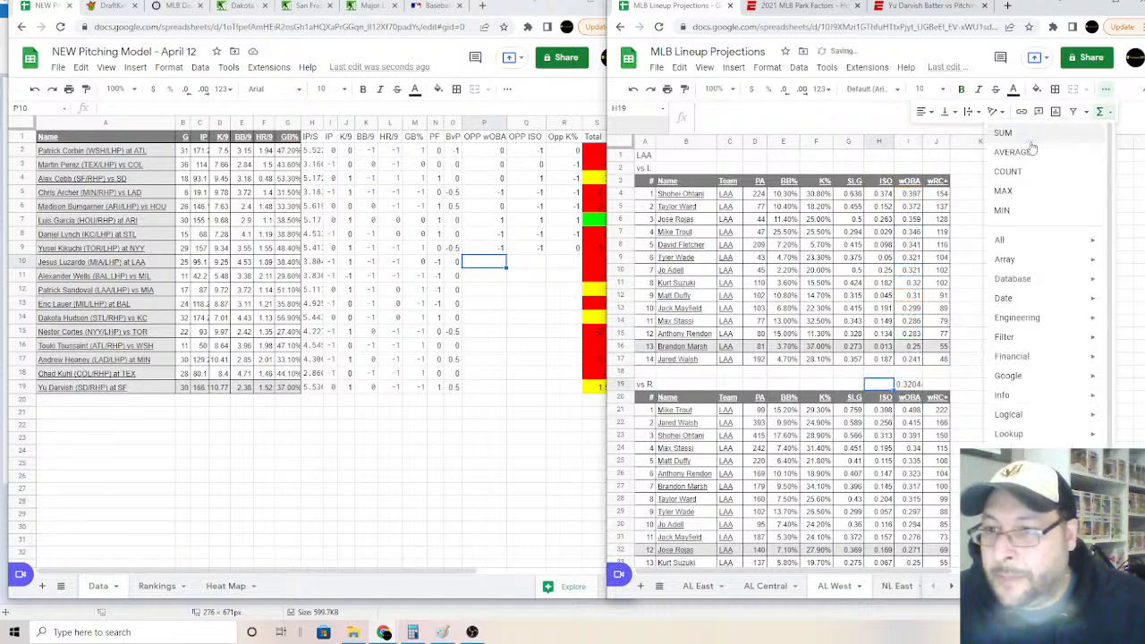
{"action": "left_click", "coordinate": [1027, 152]}
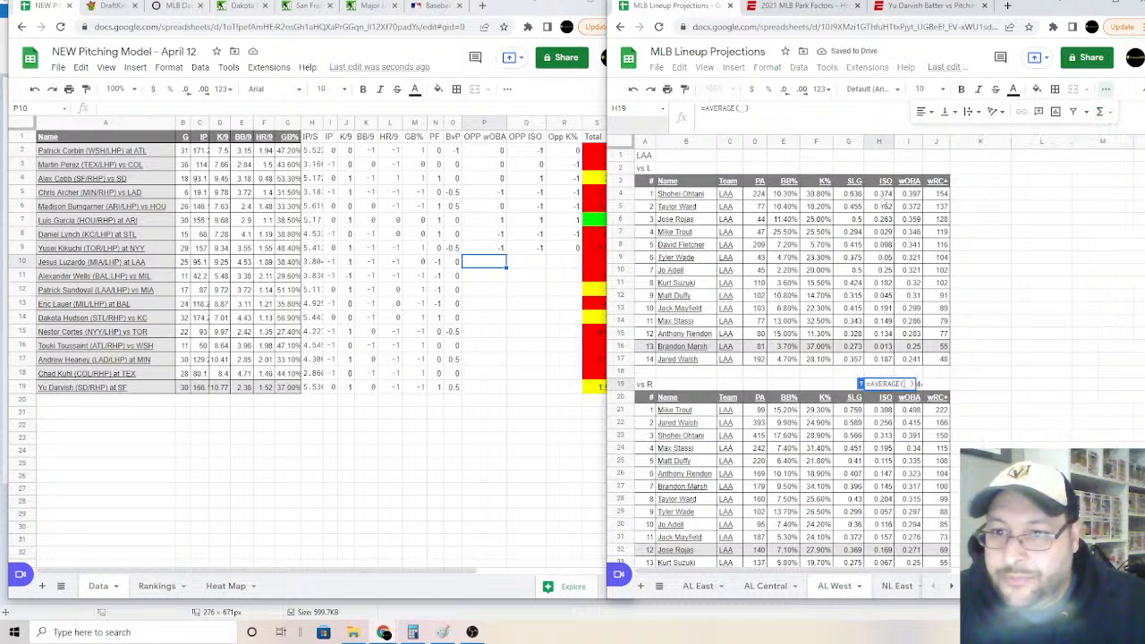
{"action": "left_click", "coordinate": [883, 193]}
{"action": "type", "text": ","}
{"action": "left_click_drag", "start_coordinate": [883, 219], "coordinate": [884, 245]}
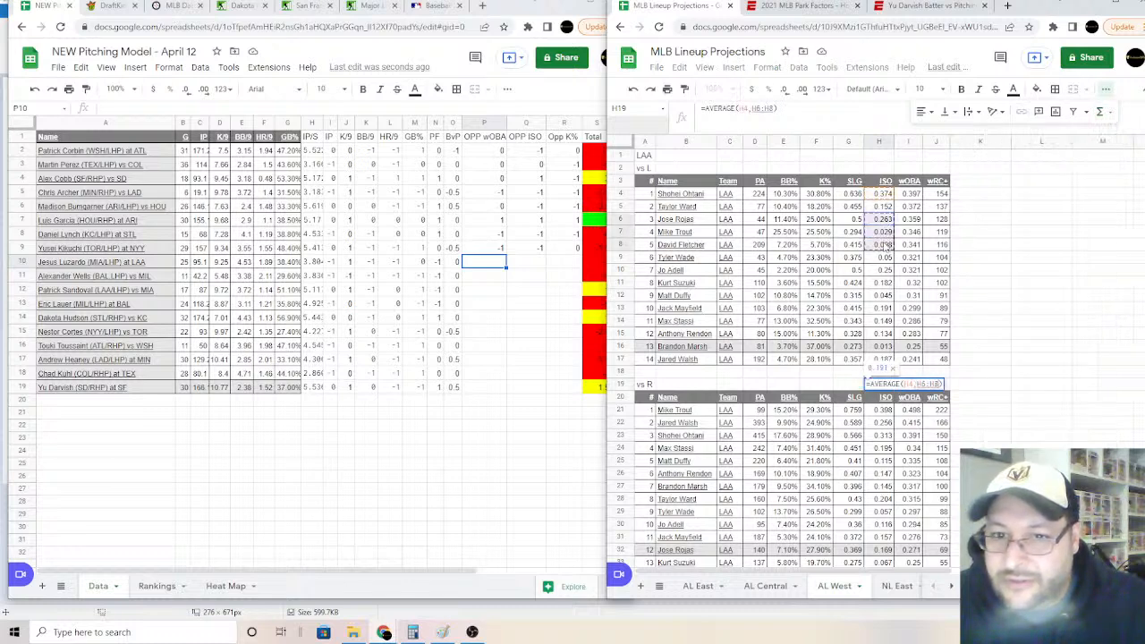
{"action": "left_click", "coordinate": [885, 271], "text": "ctrl"}
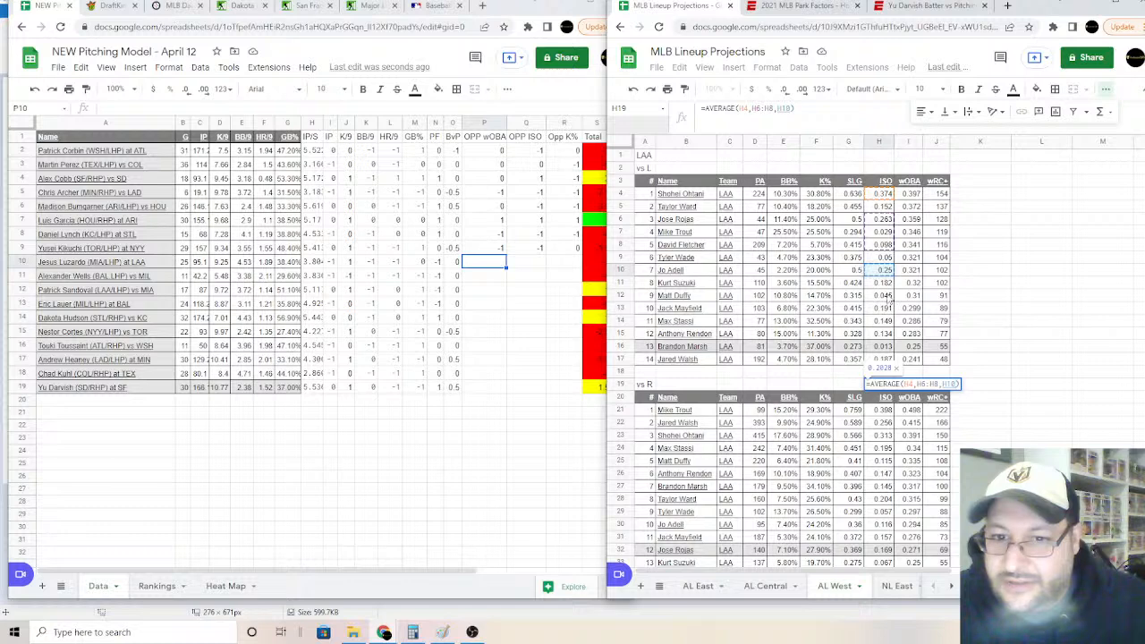
{"action": "left_click", "coordinate": [888, 298], "text": "ctrl"}
{"action": "left_click_drag", "start_coordinate": [889, 323], "coordinate": [889, 337]}
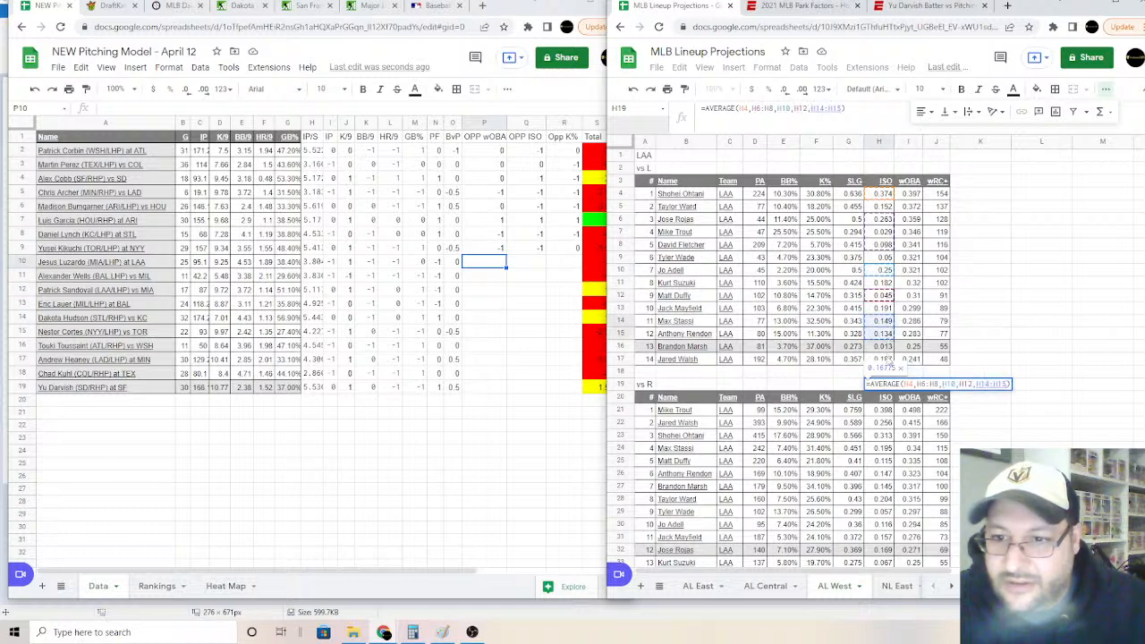
{"action": "left_click", "coordinate": [888, 358], "text": "ctrl"}
{"action": "key", "text": "Return"}
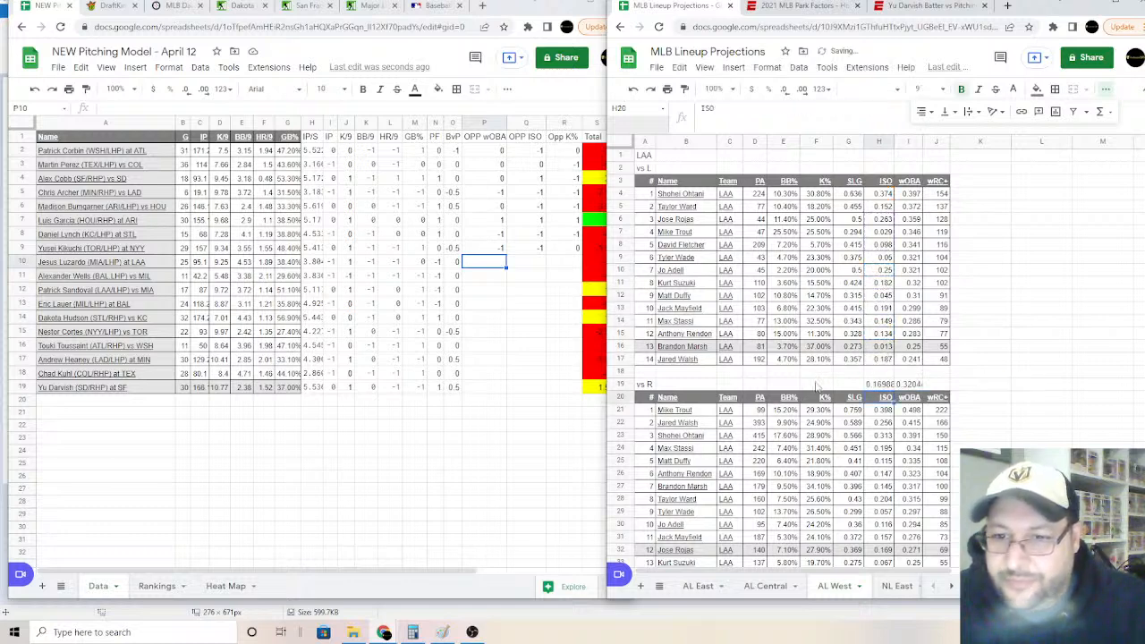
Step: Enter in F19 the average of the LAA vs L K% cells F4, F6:F8, F10, F12, F14, F15 and F17
{"action": "left_click", "coordinate": [816, 384]}
{"action": "left_click", "coordinate": [1100, 112]}
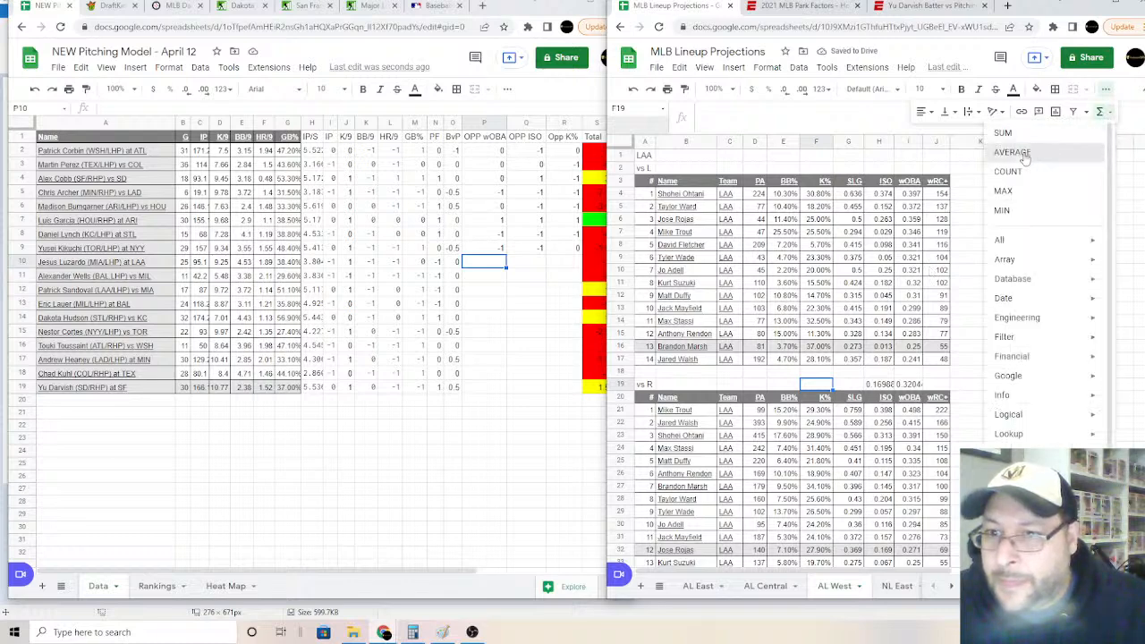
{"action": "left_click", "coordinate": [995, 158]}
{"action": "left_click", "coordinate": [818, 200]}
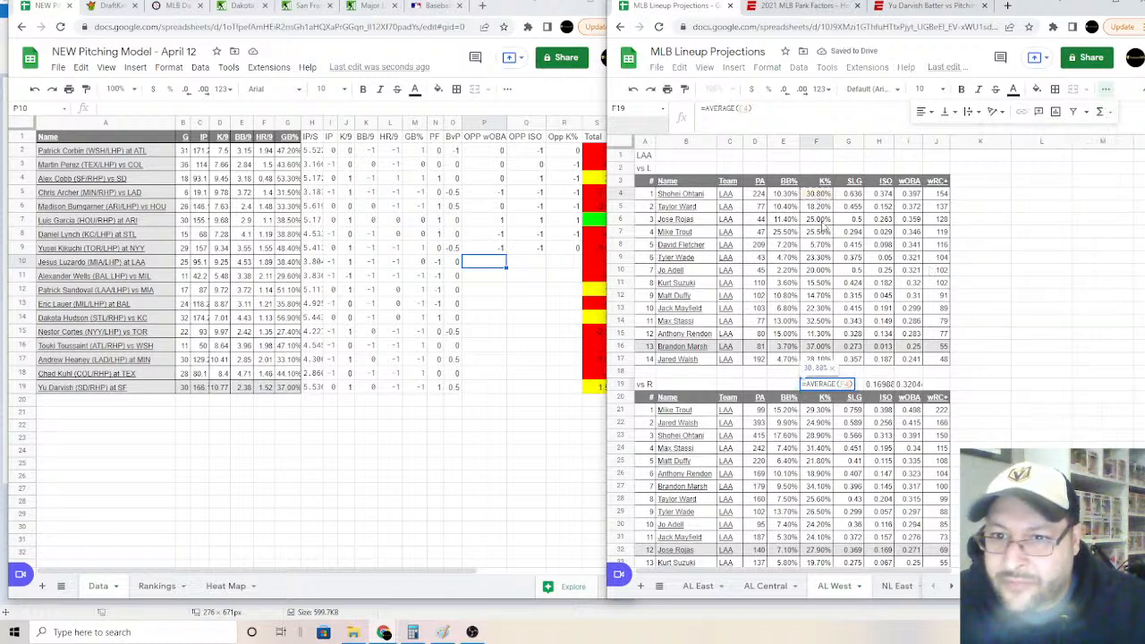
{"action": "left_click_drag", "start_coordinate": [821, 220], "coordinate": [821, 232]}
{"action": "left_click_drag", "start_coordinate": [824, 243], "coordinate": [823, 245]}
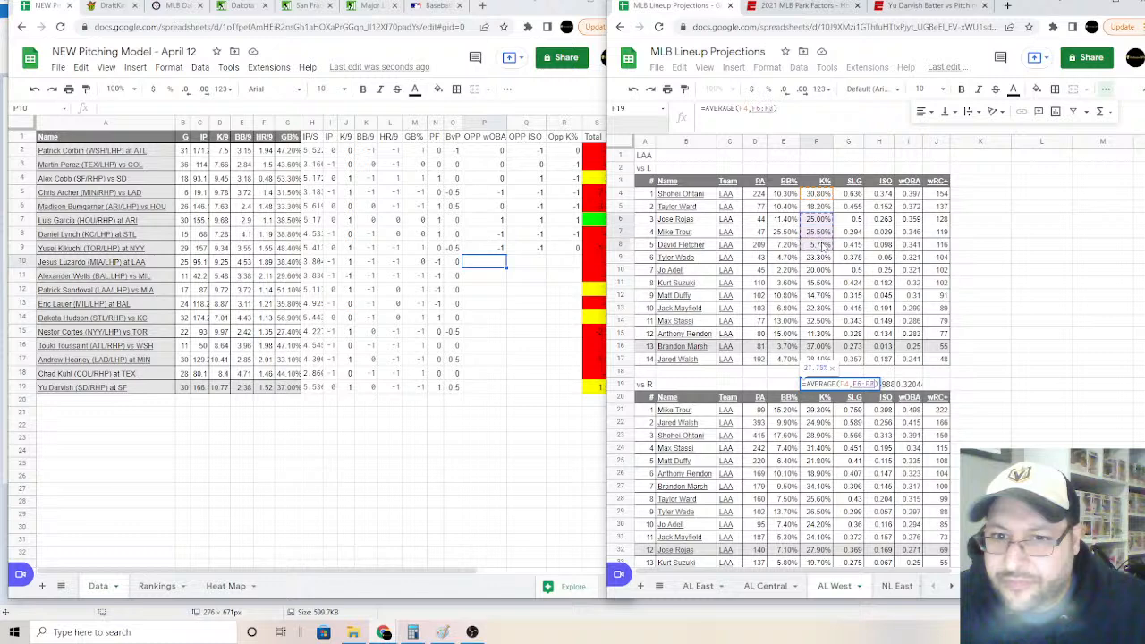
{"action": "left_click", "coordinate": [818, 269], "text": "ctrl"}
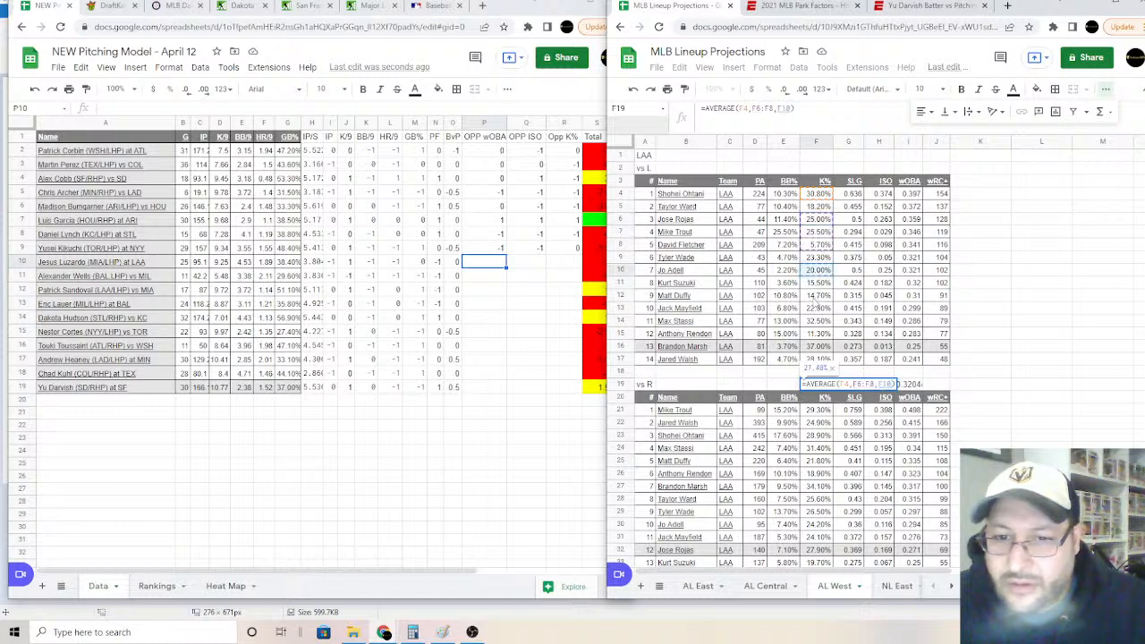
{"action": "left_click", "coordinate": [816, 295], "text": "ctrl"}
{"action": "left_click", "coordinate": [816, 321], "text": "ctrl"}
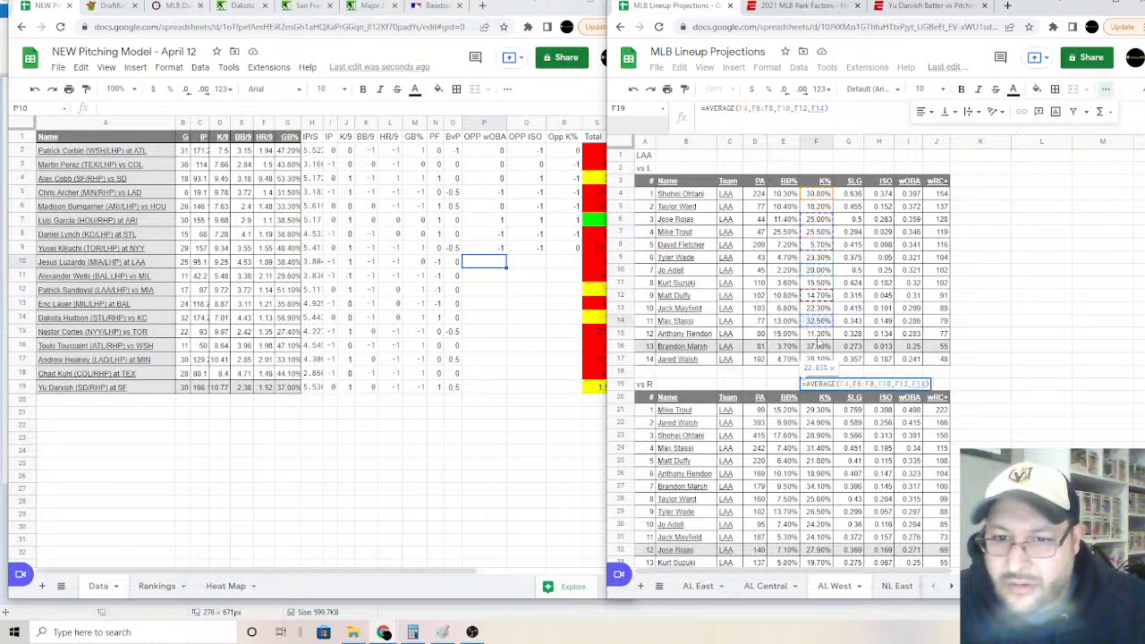
{"action": "left_click", "coordinate": [817, 333], "text": "ctrl"}
{"action": "left_click", "coordinate": [816, 359], "text": "ctrl"}
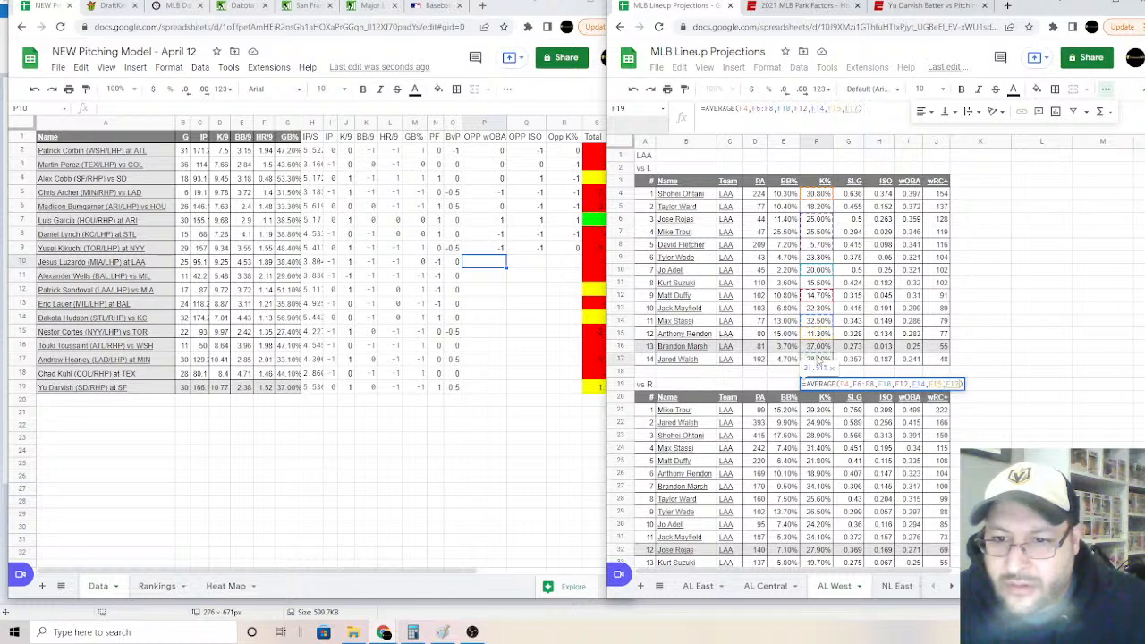
{"action": "key", "text": "Return"}
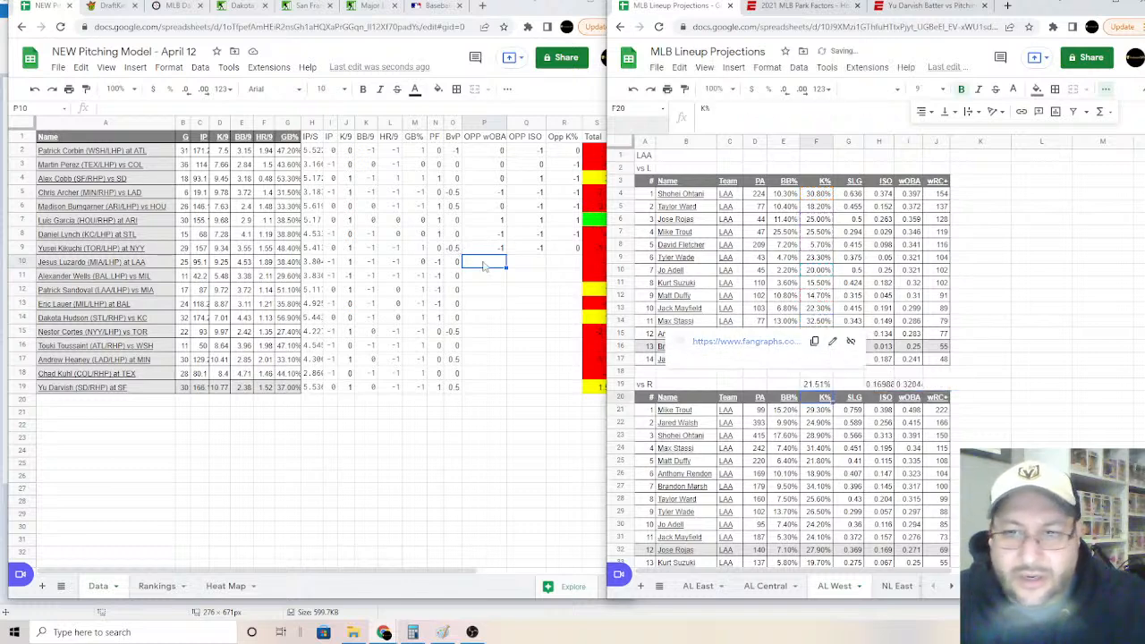
Step: In row 10 of the pitching model, set OPP wOBA to 1, OPP ISO to 0 and Opp K% to 0
{"action": "left_click", "coordinate": [483, 266]}
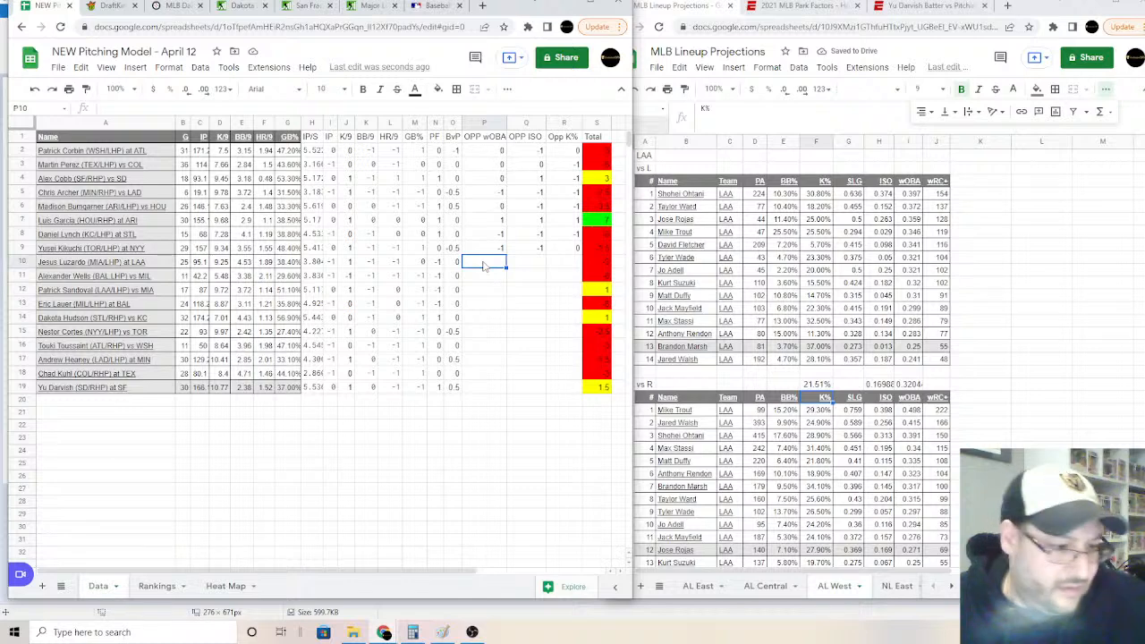
{"action": "type", "text": "1"}
{"action": "key", "text": "Tab"}
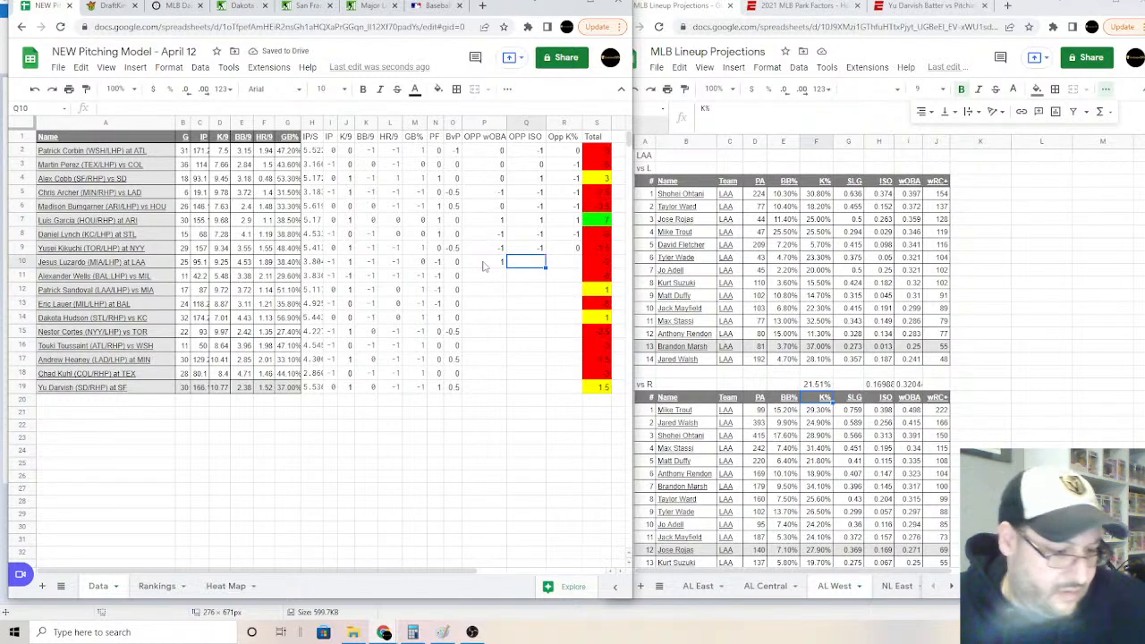
{"action": "type", "text": "0"}
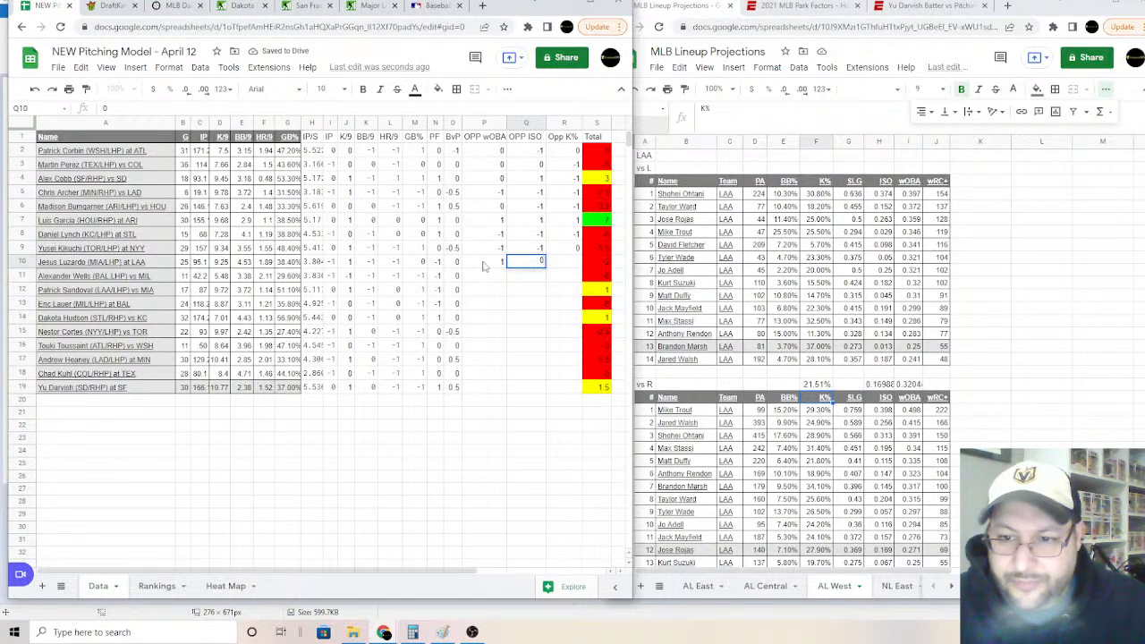
{"action": "key", "text": "Tab"}
{"action": "type", "text": "0"}
{"action": "key", "text": "Return"}
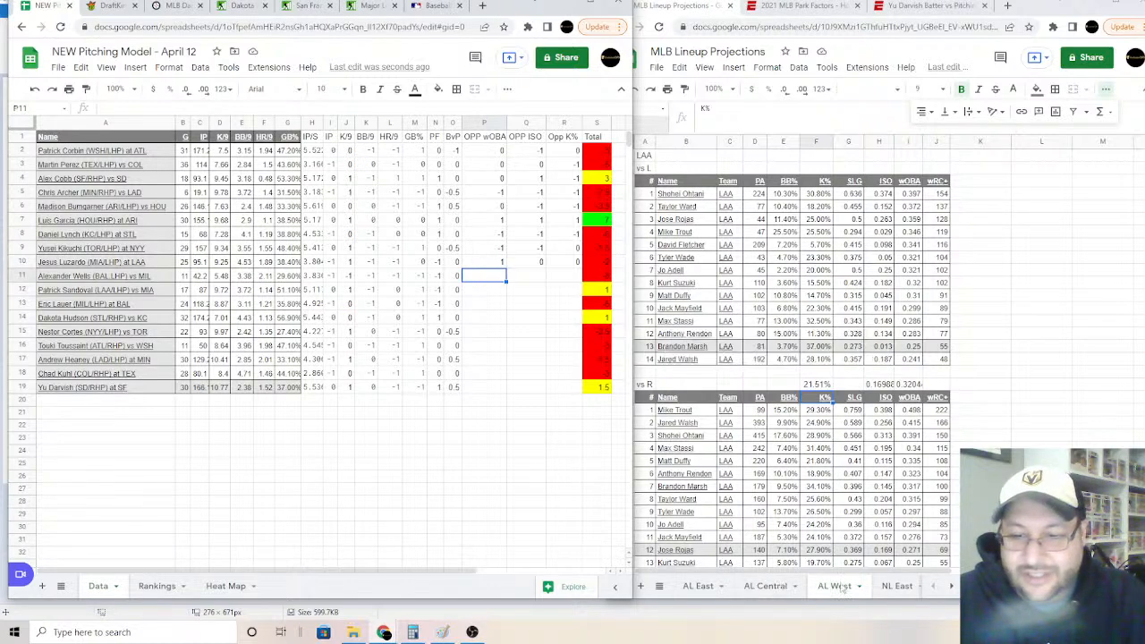
Step: Check the MIL averages on the NL Central sheet and set row 11's OPP wOBA to 0, OPP ISO to -1 and Opp K% to 0
{"action": "left_click", "coordinate": [952, 588]}
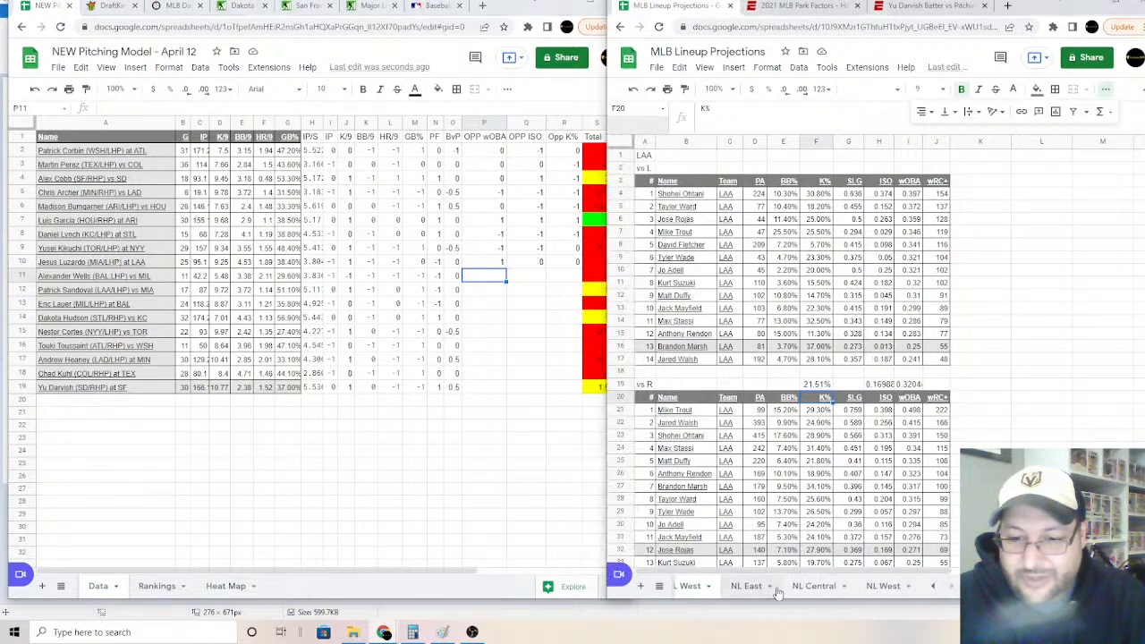
{"action": "left_click", "coordinate": [816, 587]}
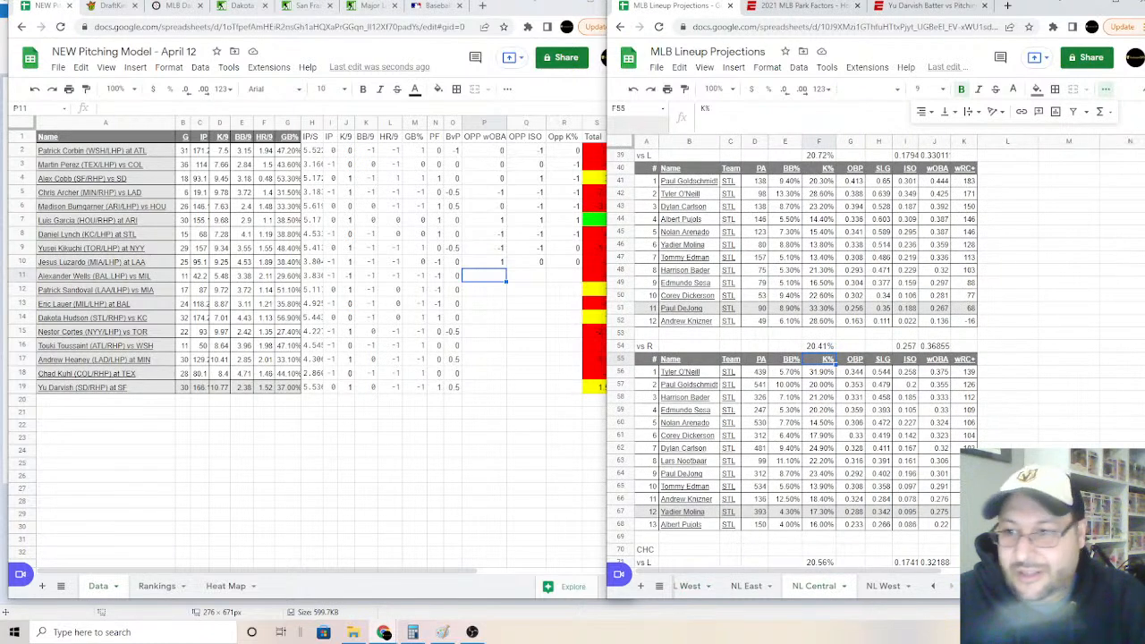
{"action": "scroll", "coordinate": [794, 358], "scroll_direction": "up", "scroll_amount": 1}
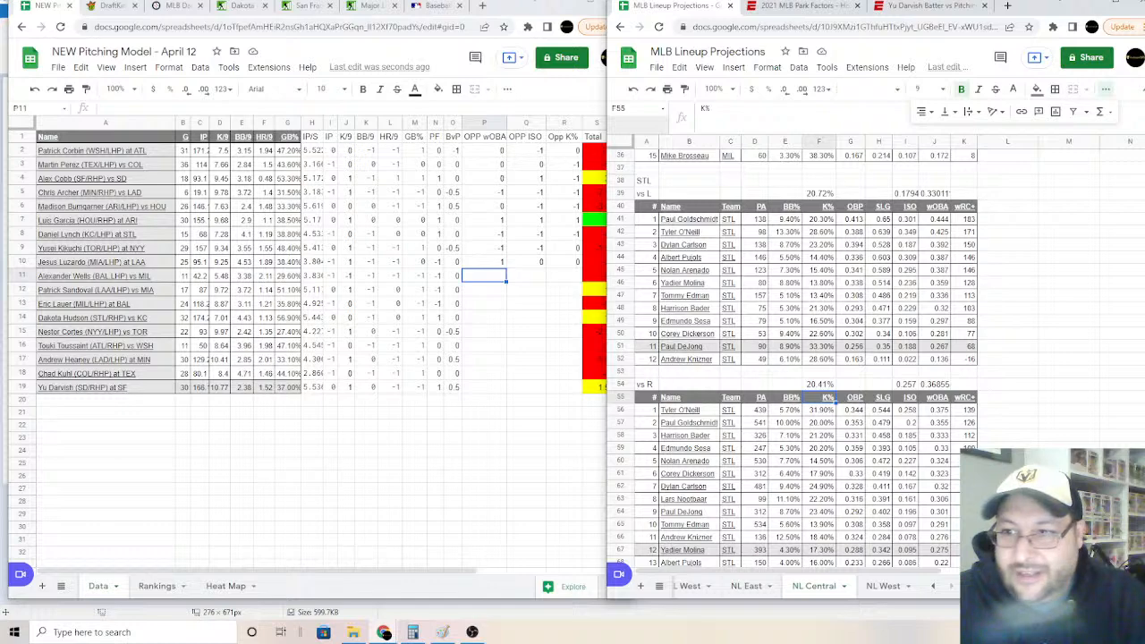
{"action": "scroll", "coordinate": [793, 358], "scroll_direction": "up", "scroll_amount": 3}
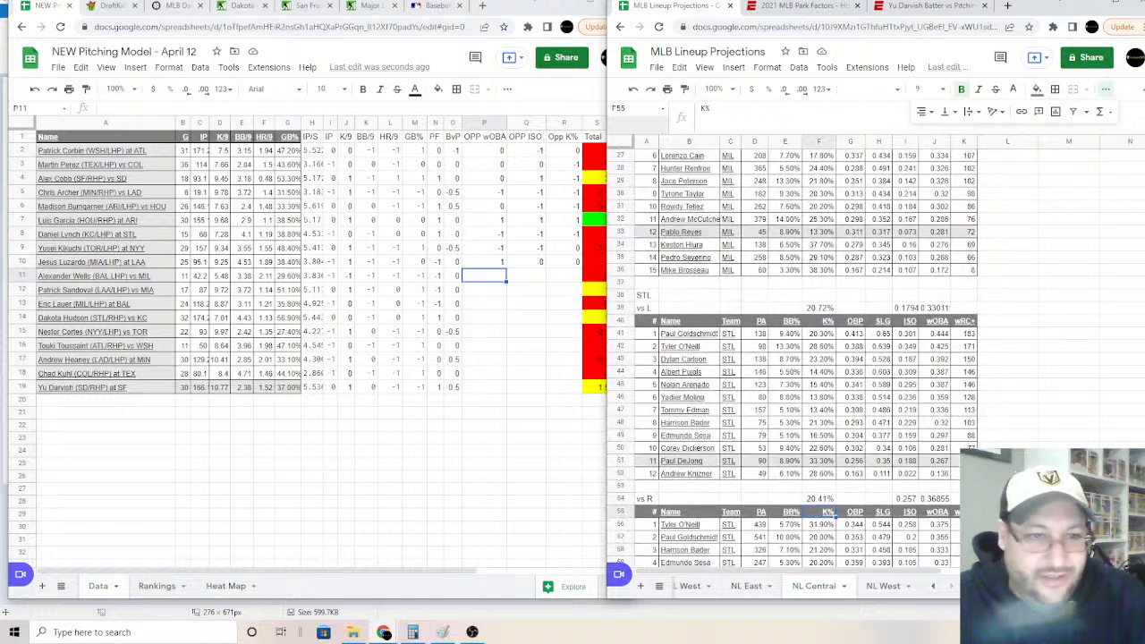
{"action": "scroll", "coordinate": [794, 358], "scroll_direction": "up", "scroll_amount": 8}
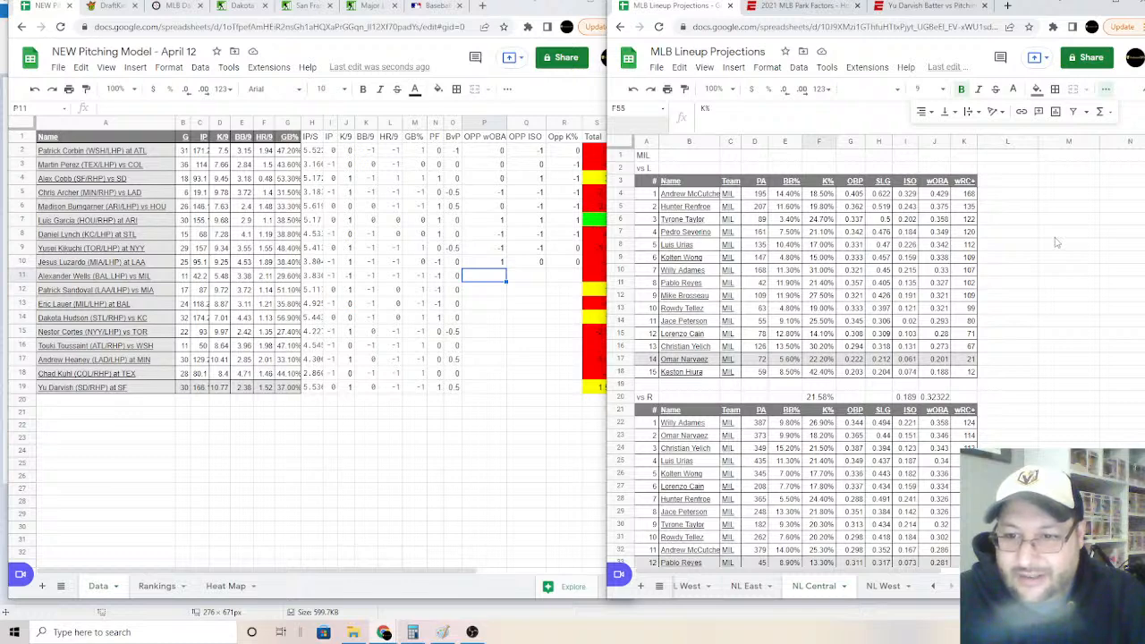
{"action": "left_click", "coordinate": [476, 281]}
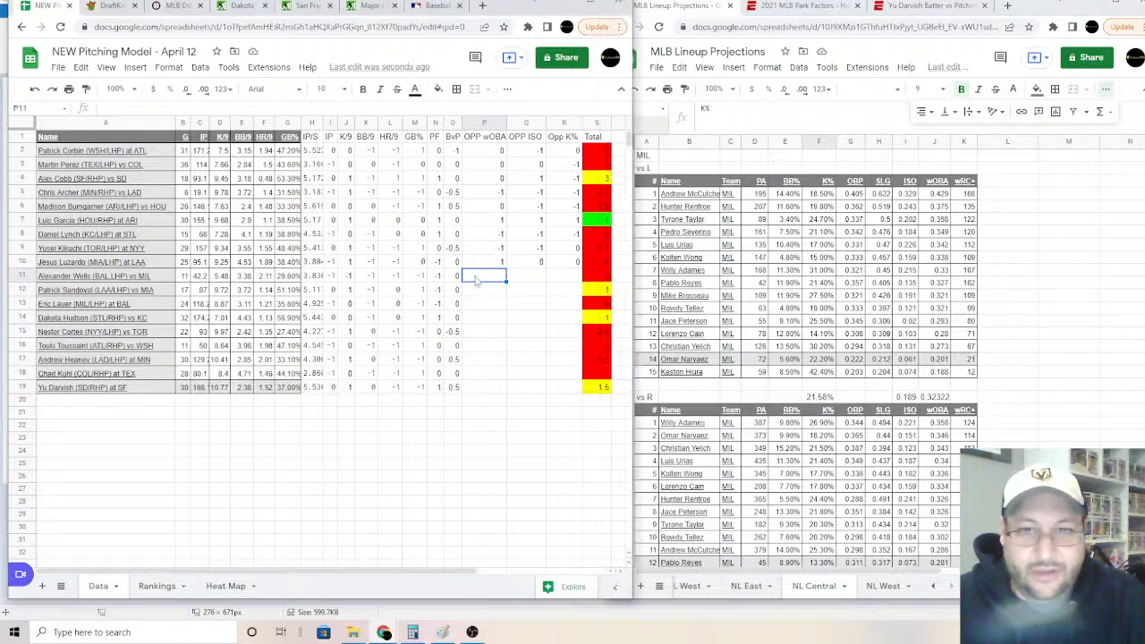
{"action": "double_click", "coordinate": [476, 279]}
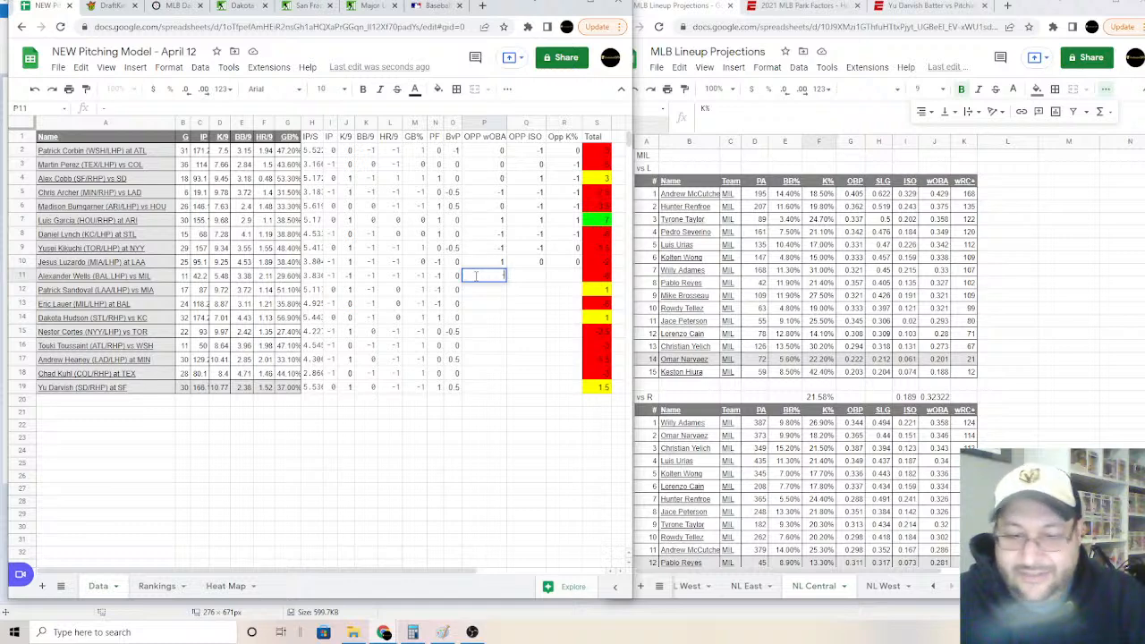
{"action": "key", "text": "Tab"}
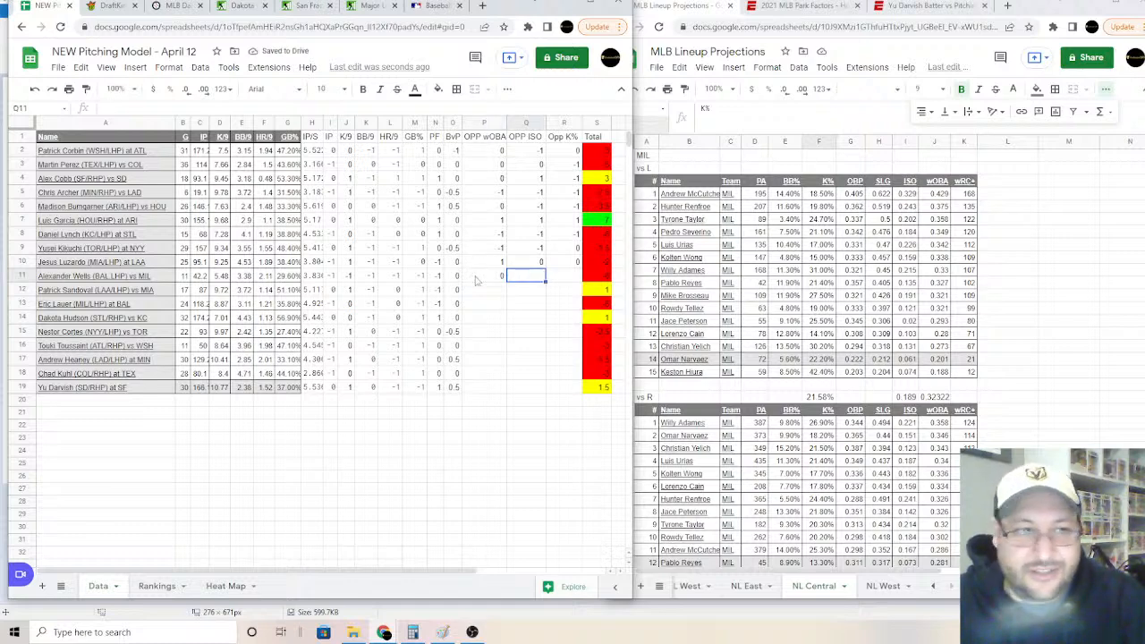
{"action": "type", "text": "-1"}
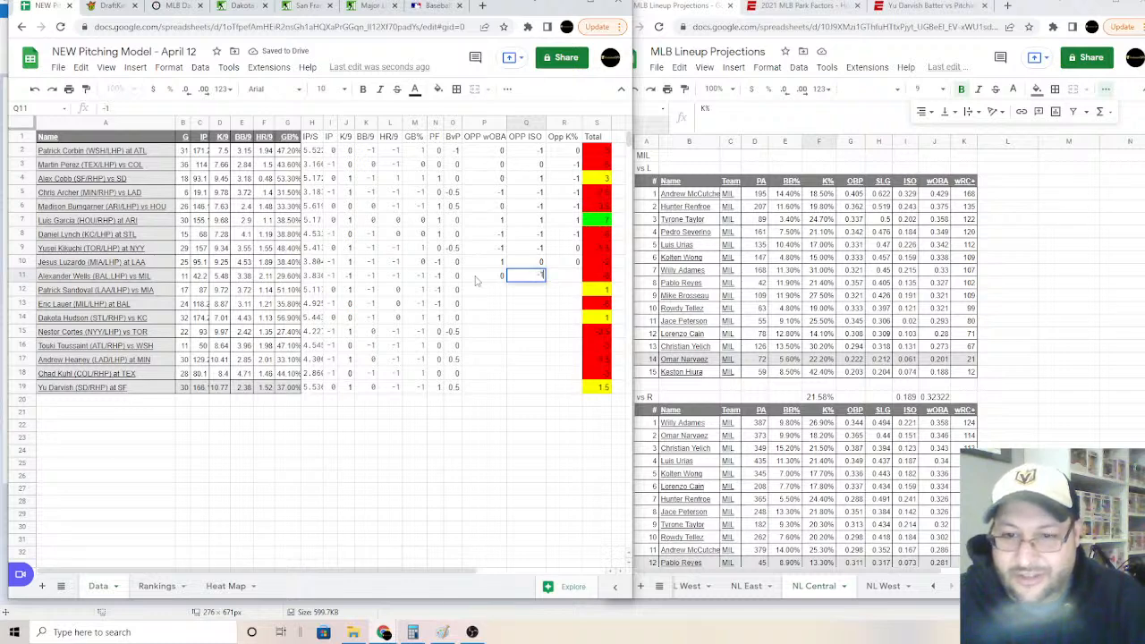
{"action": "key", "text": "Return"}
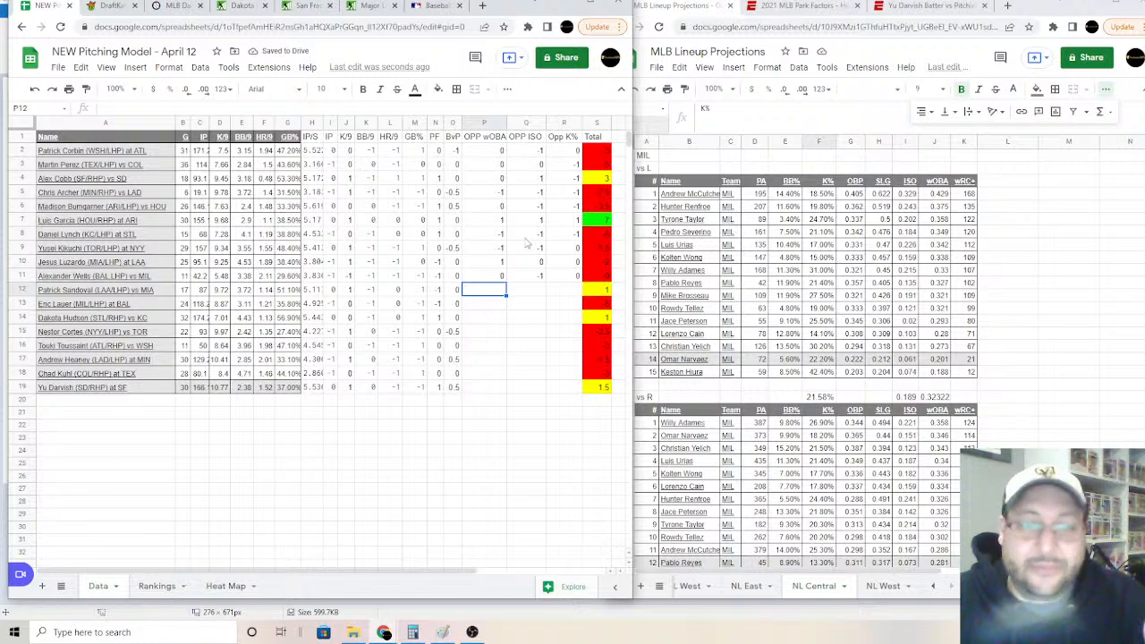
Step: On the NL East sheet, clear the MIA helper calculations in M38:M48 and the old values in D50:K50
{"action": "left_click", "coordinate": [747, 523]}
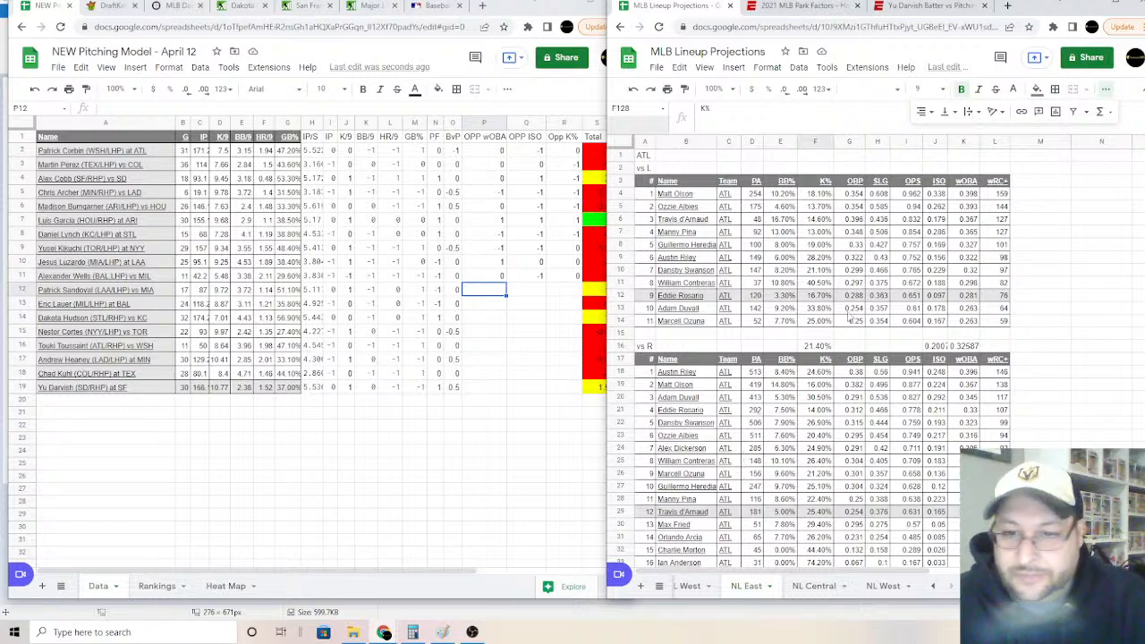
{"action": "scroll", "coordinate": [823, 358], "scroll_direction": "down", "scroll_amount": 5}
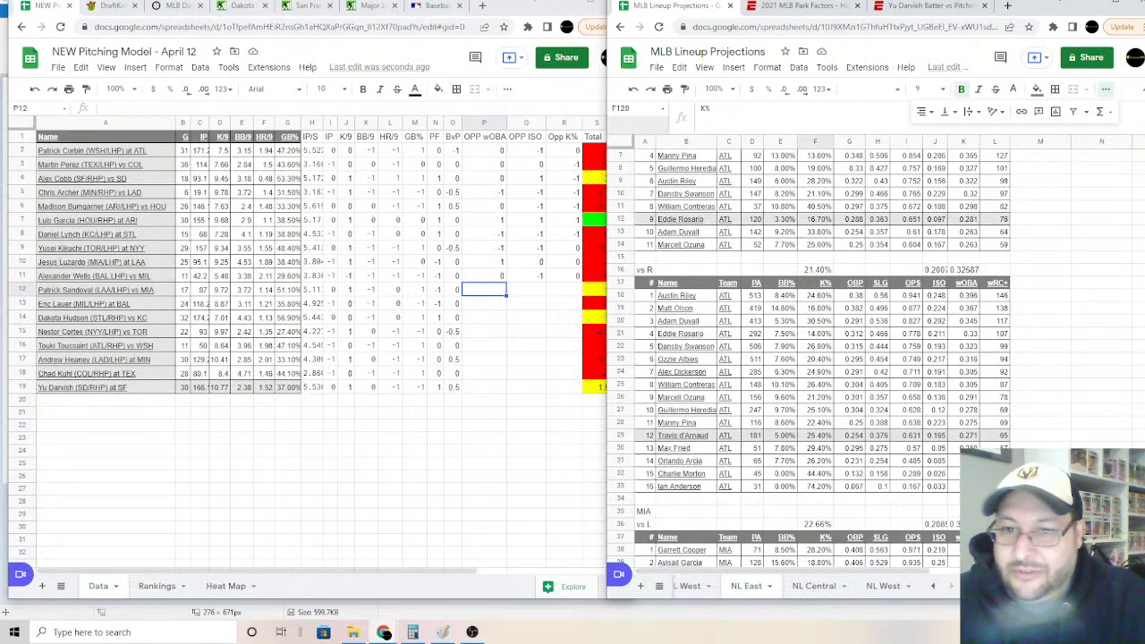
{"action": "left_click_drag", "start_coordinate": [1041, 259], "coordinate": [1043, 390]}
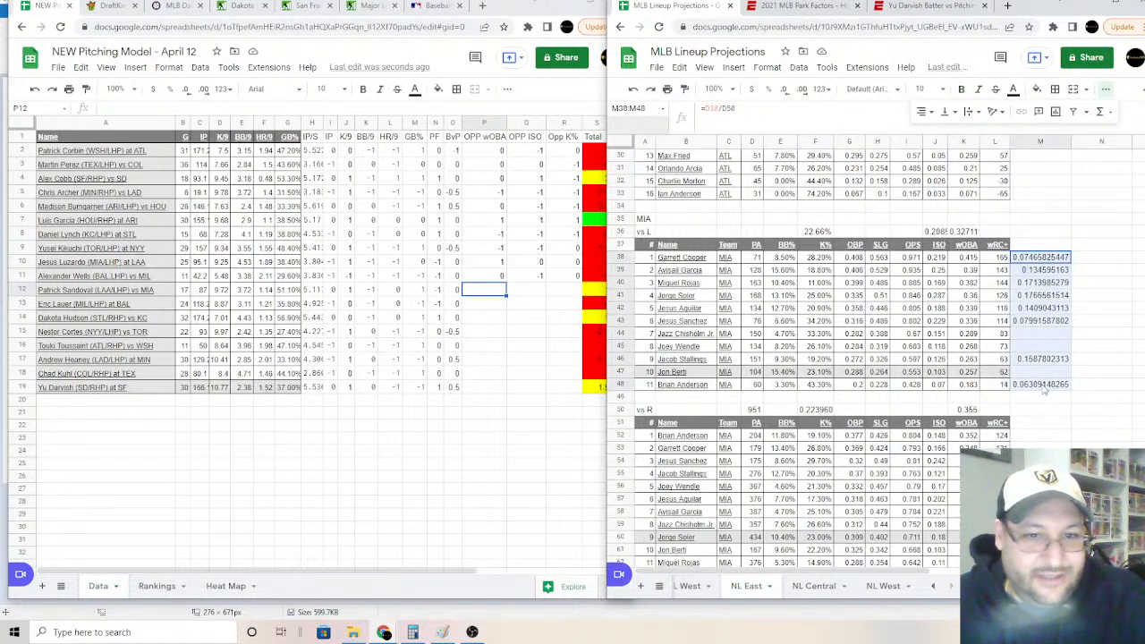
{"action": "key", "text": "Delete"}
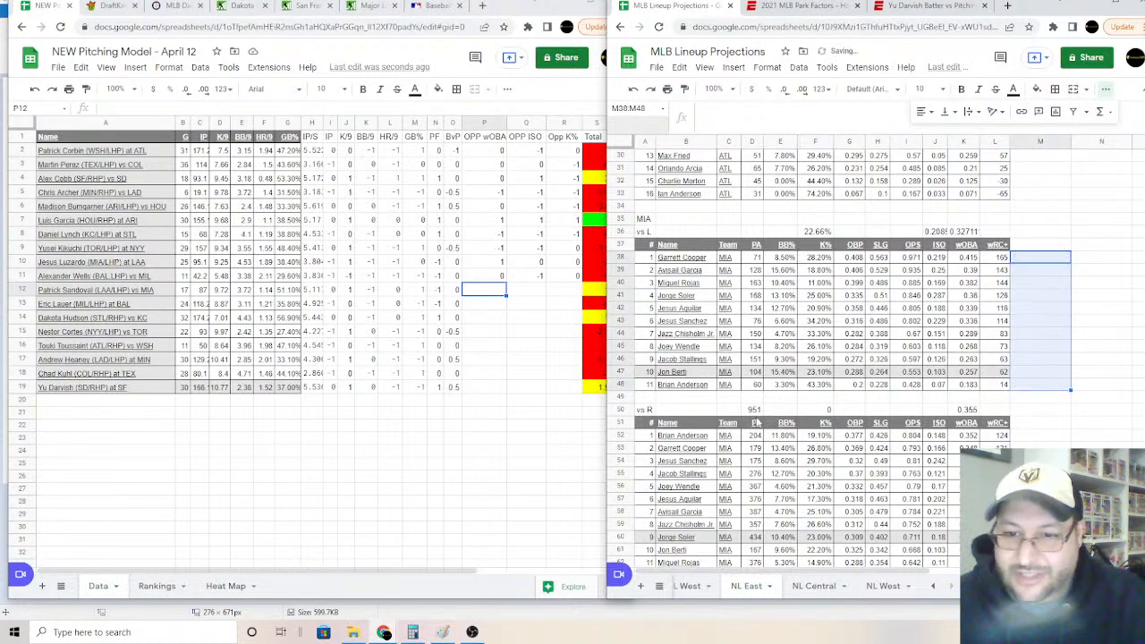
{"action": "left_click_drag", "start_coordinate": [756, 413], "coordinate": [962, 411]}
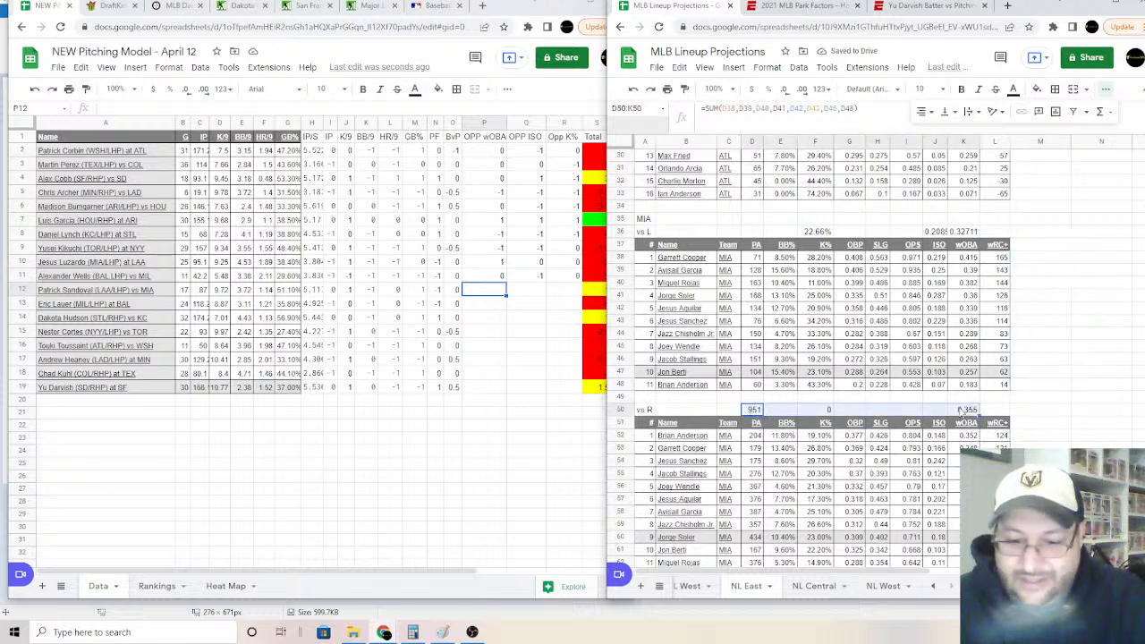
{"action": "left_click", "coordinate": [962, 411]}
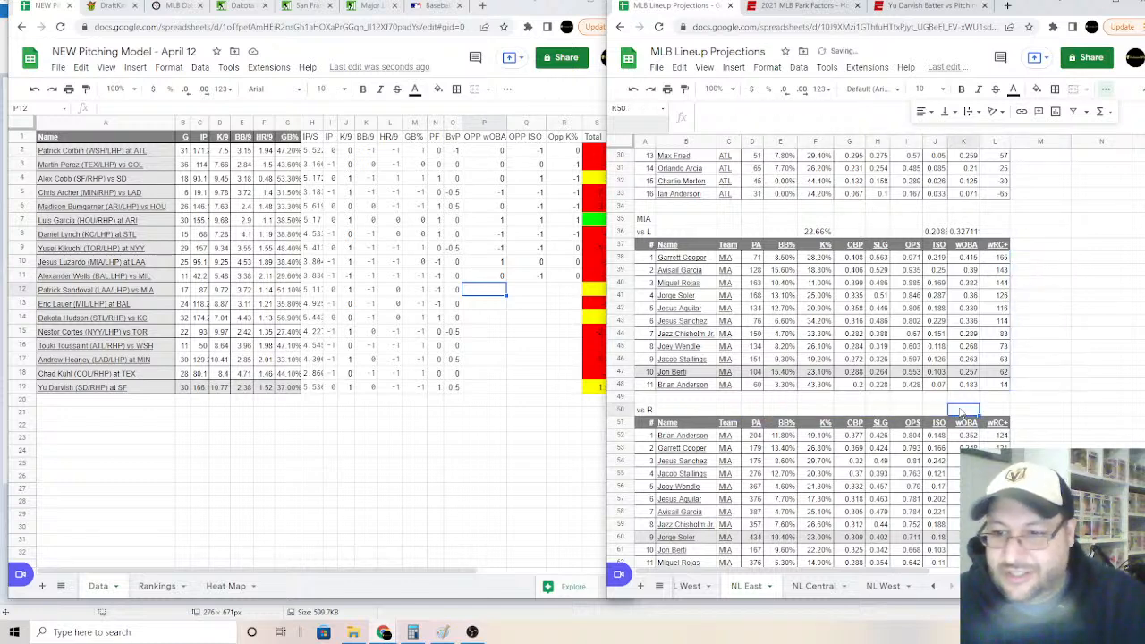
{"action": "left_click", "coordinate": [1102, 114]}
{"action": "left_click", "coordinate": [1038, 152]}
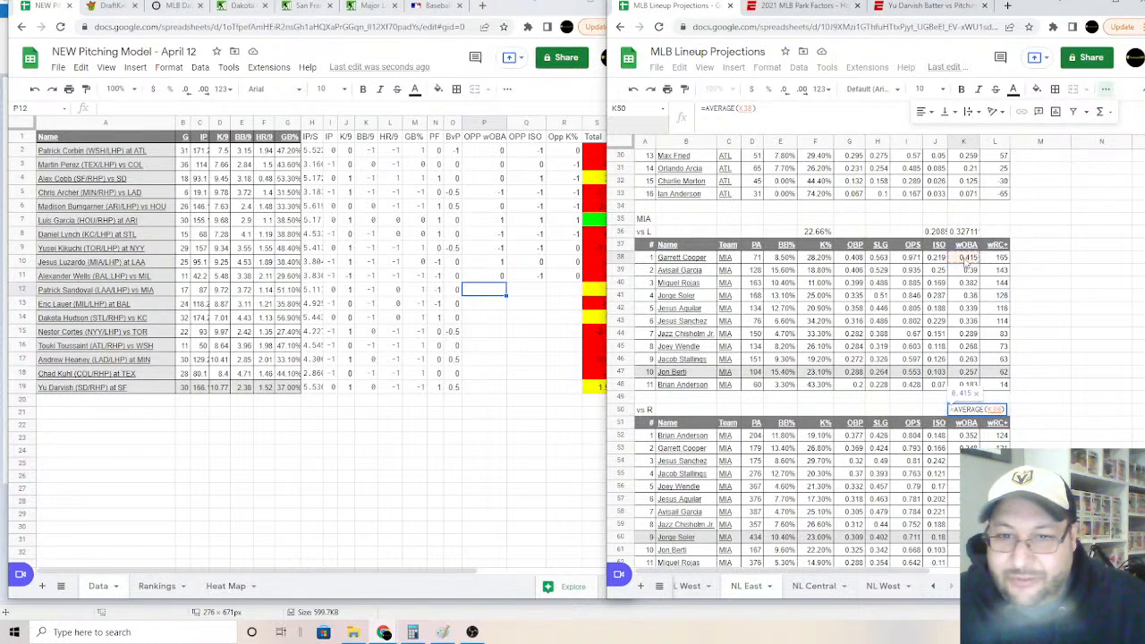
{"action": "left_click_drag", "start_coordinate": [966, 259], "coordinate": [967, 322]}
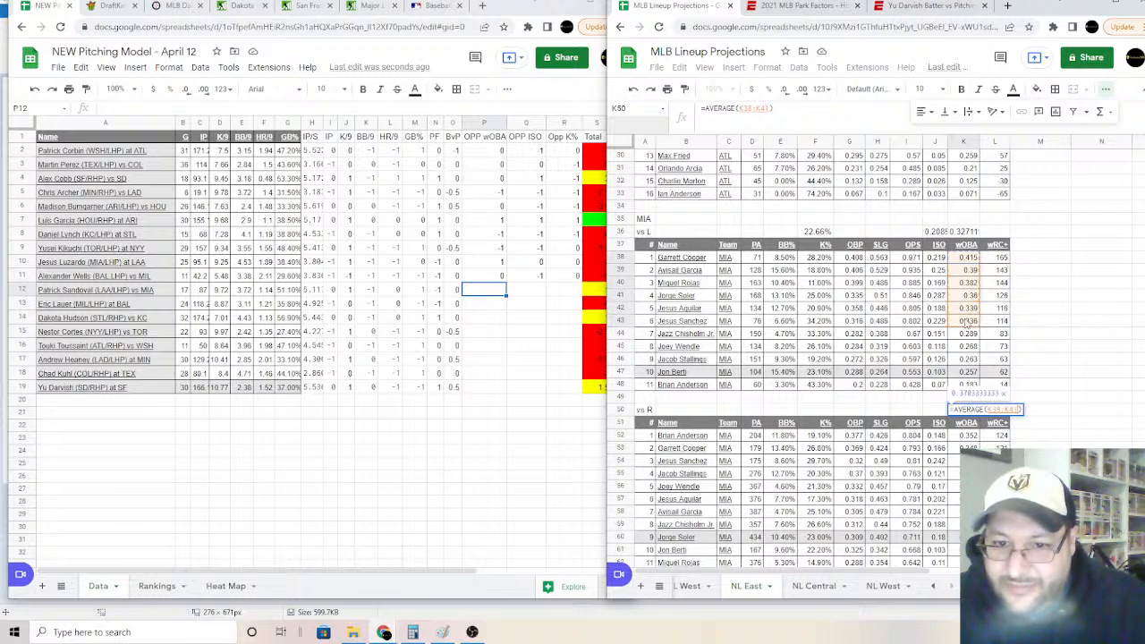
{"action": "left_click_drag", "start_coordinate": [966, 324], "coordinate": [966, 383]}
{"action": "left_click", "coordinate": [1077, 325]}
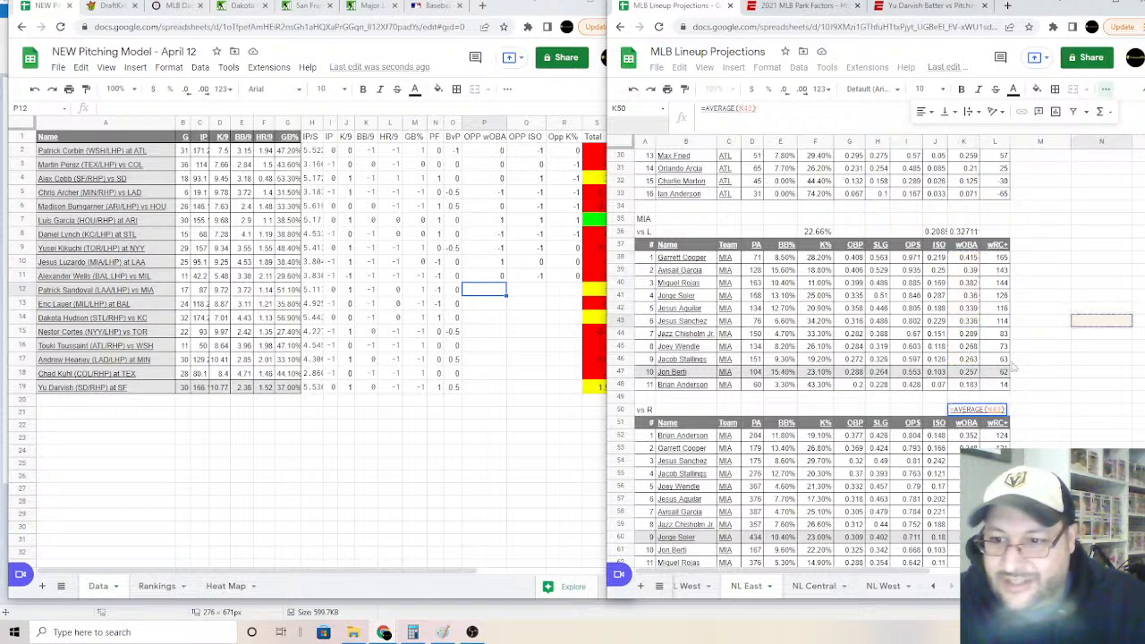
{"action": "left_click", "coordinate": [964, 409]}
{"action": "left_click", "coordinate": [1069, 399]}
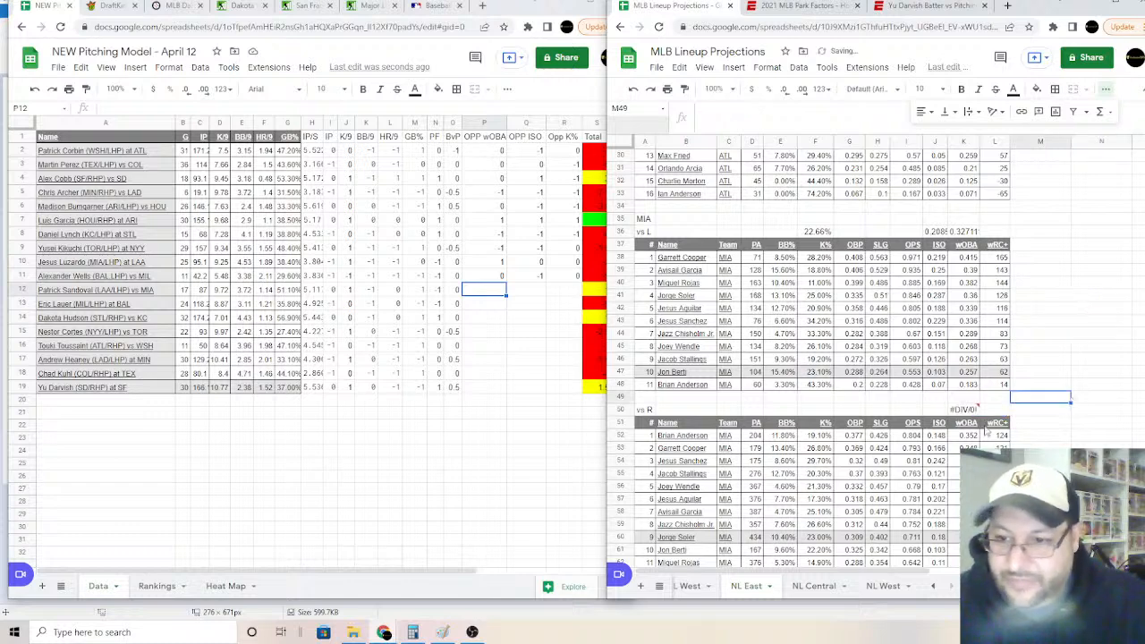
Step: Enter in K50 the average of the MIA vs L wOBA cells K38:K43, K45, K46 and K48
{"action": "left_click", "coordinate": [968, 410]}
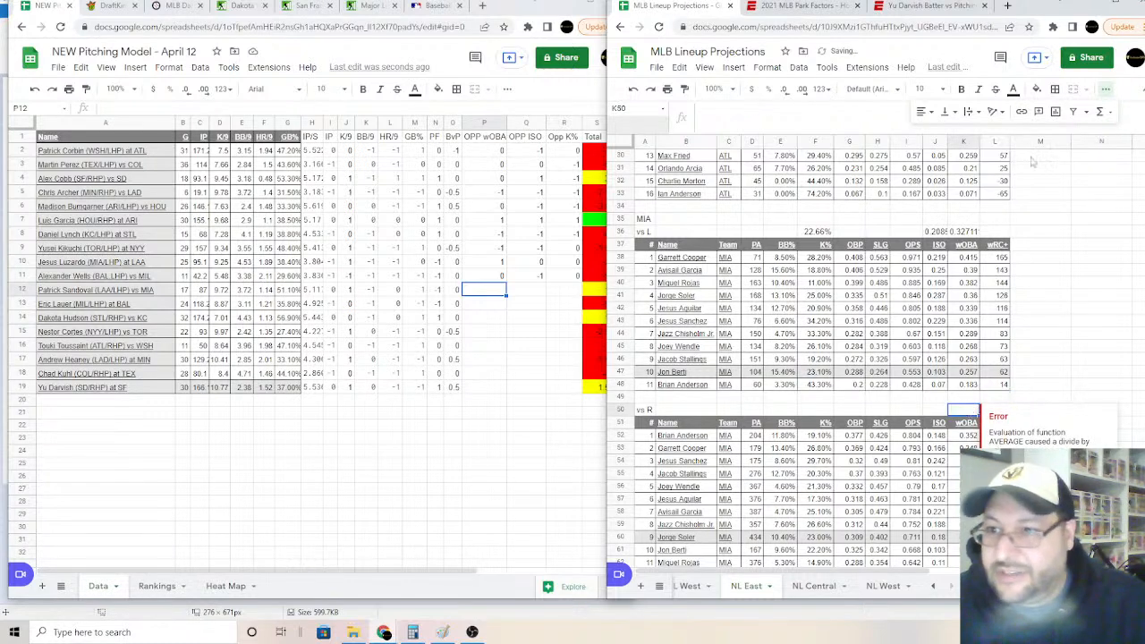
{"action": "left_click", "coordinate": [1099, 111]}
{"action": "left_click", "coordinate": [1029, 157]}
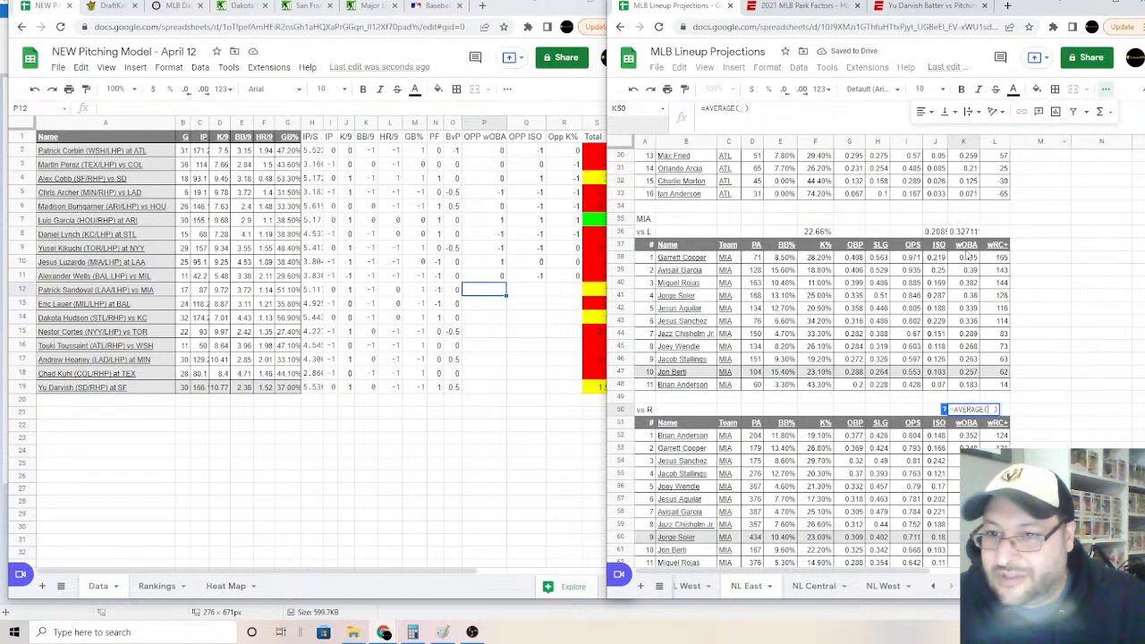
{"action": "left_click_drag", "start_coordinate": [967, 255], "coordinate": [964, 346]}
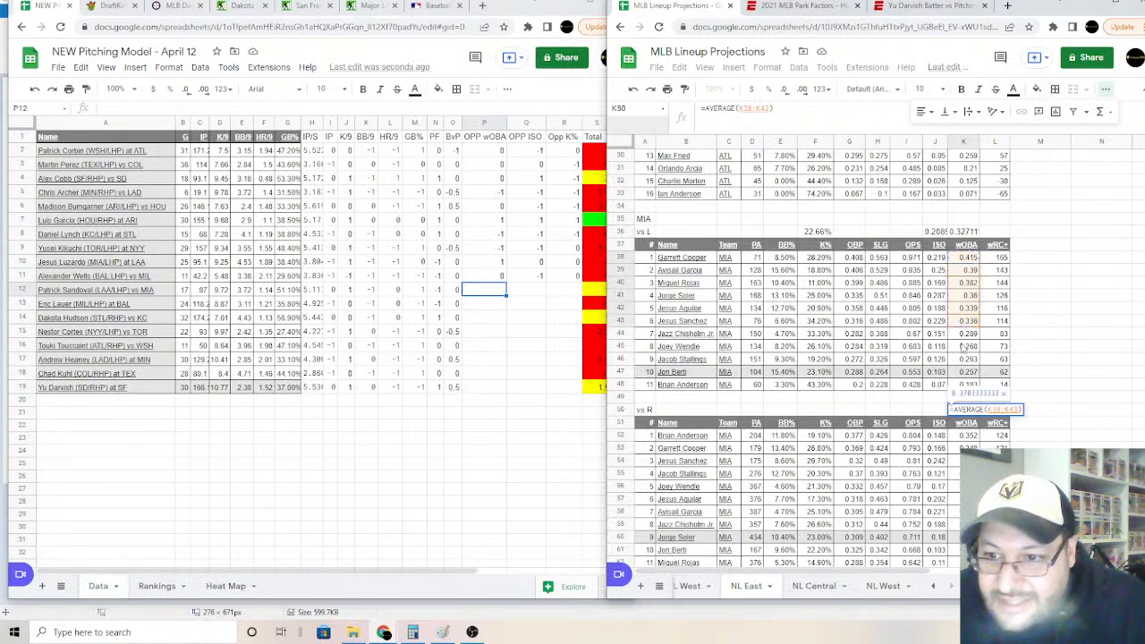
{"action": "left_click", "coordinate": [965, 347], "text": "ctrl"}
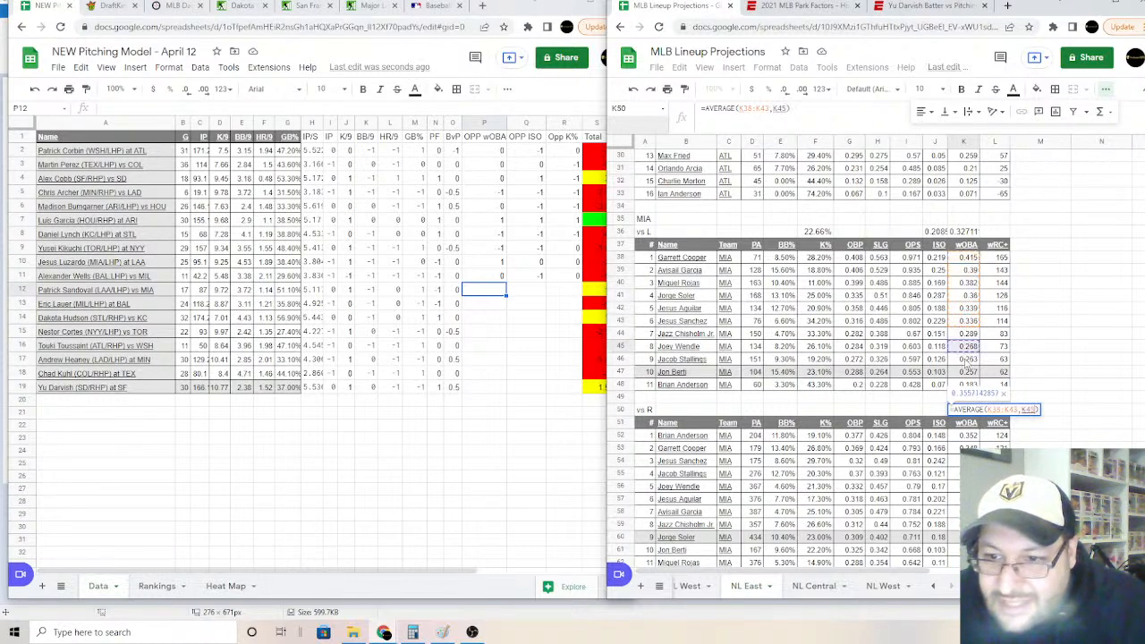
{"action": "left_click", "coordinate": [968, 359], "text": "ctrl"}
{"action": "left_click", "coordinate": [971, 386], "text": "ctrl"}
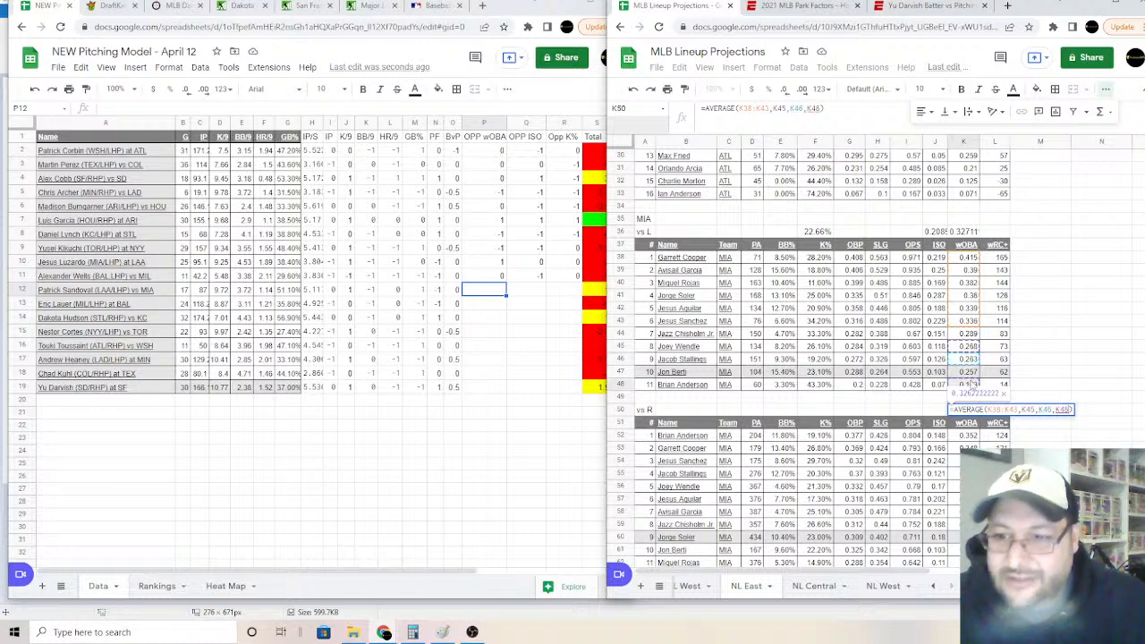
{"action": "key", "text": "Return"}
Step: Enter in J50 the average of the MIA vs L ISO cells J38:J43, J45:J46 and J48
{"action": "left_click", "coordinate": [939, 411]}
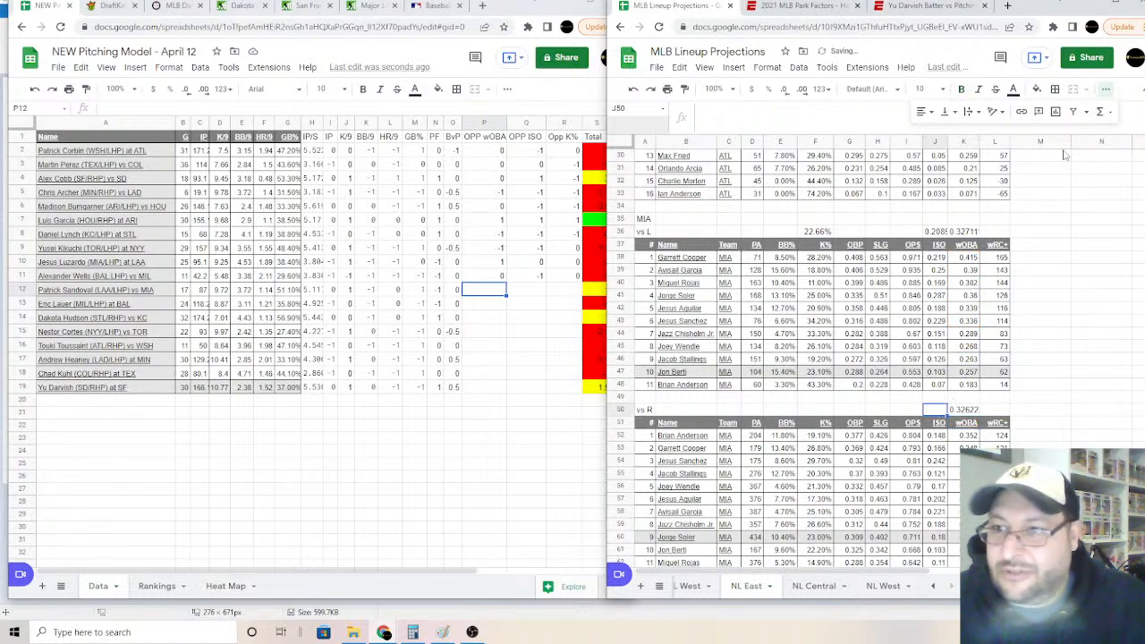
{"action": "left_click", "coordinate": [1100, 111]}
{"action": "left_click", "coordinate": [1038, 152]}
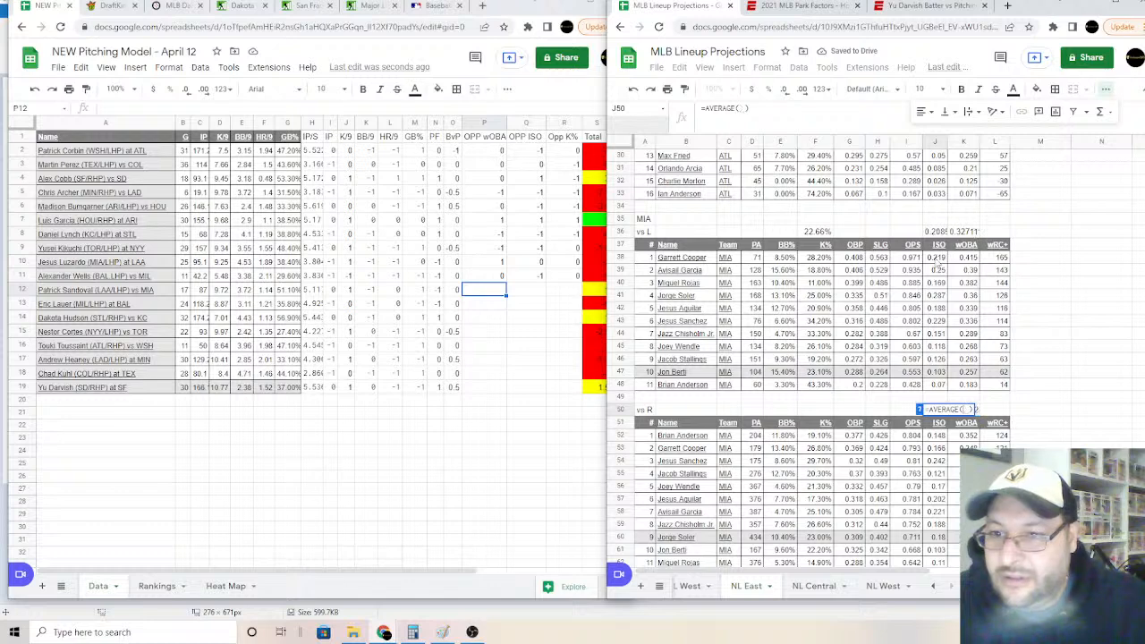
{"action": "left_click_drag", "start_coordinate": [936, 262], "coordinate": [938, 358]}
{"action": "left_click", "coordinate": [938, 384], "text": "ctrl"}
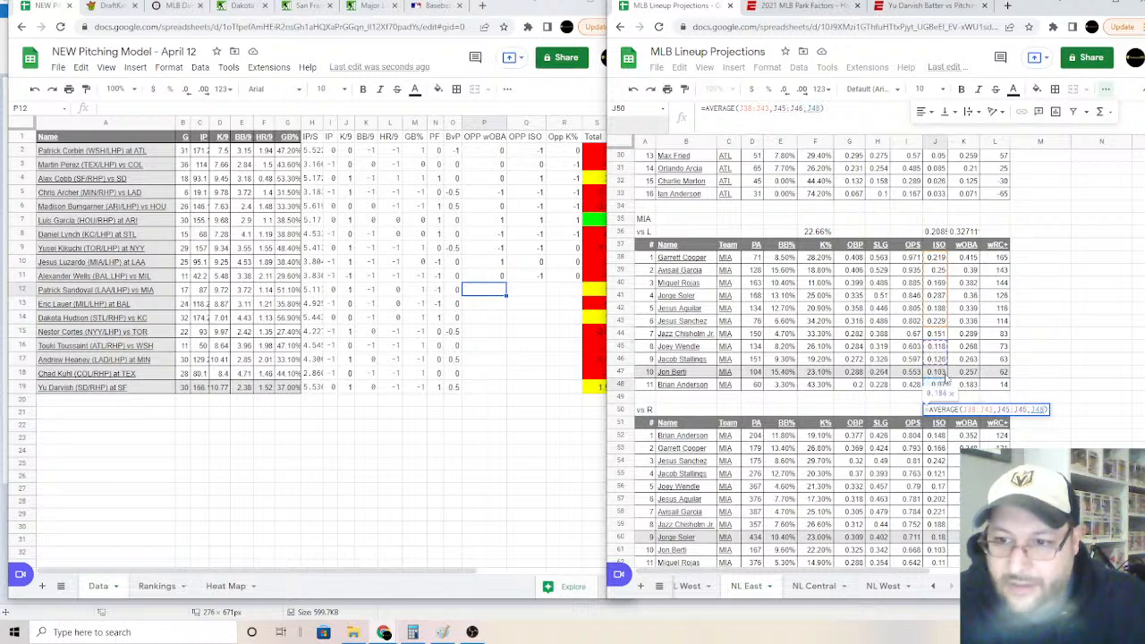
{"action": "key", "text": "Return"}
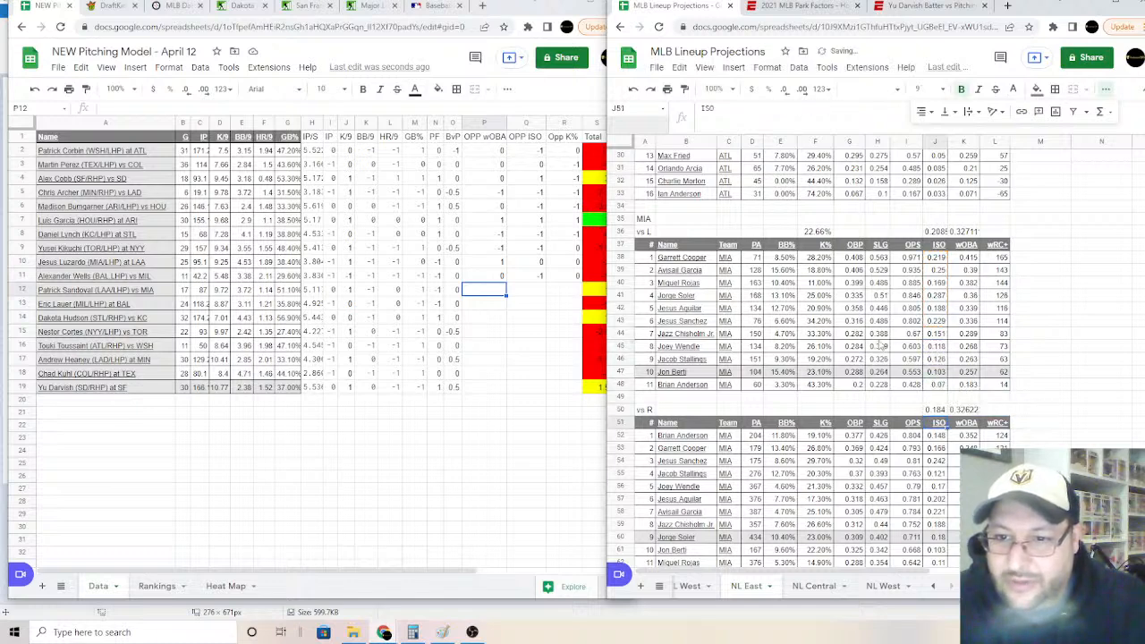
Step: Enter in F50 the average of the MIA vs L K% cells F38:F43, F45, F46 and F48
{"action": "left_click", "coordinate": [823, 409]}
{"action": "left_click", "coordinate": [1100, 111]}
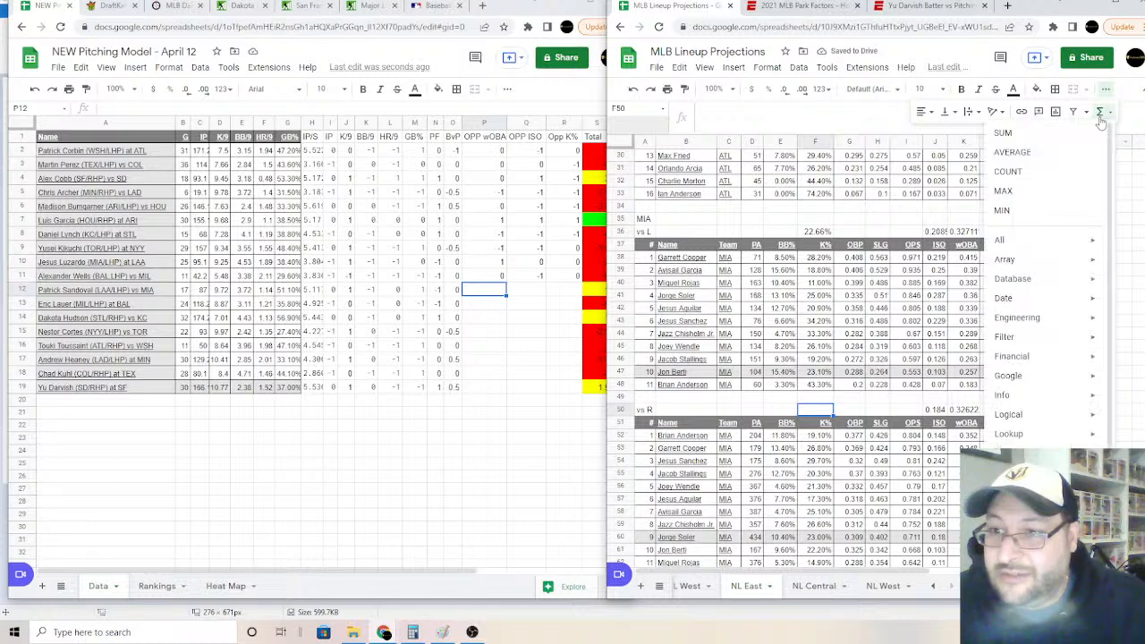
{"action": "left_click", "coordinate": [1011, 152]}
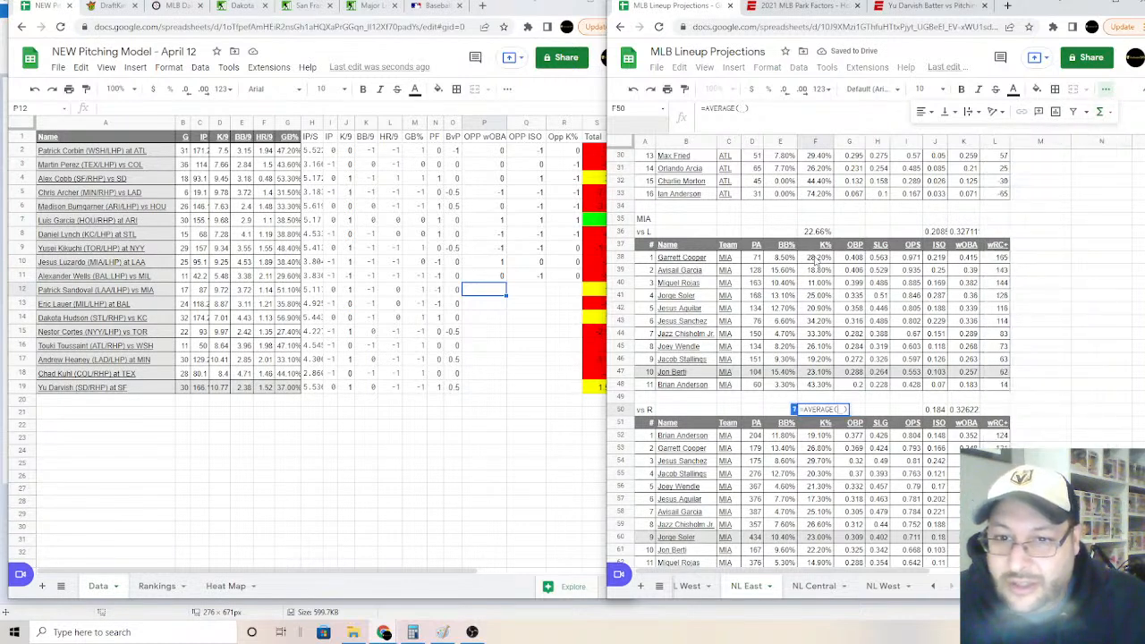
{"action": "left_click_drag", "start_coordinate": [816, 258], "coordinate": [820, 326]}
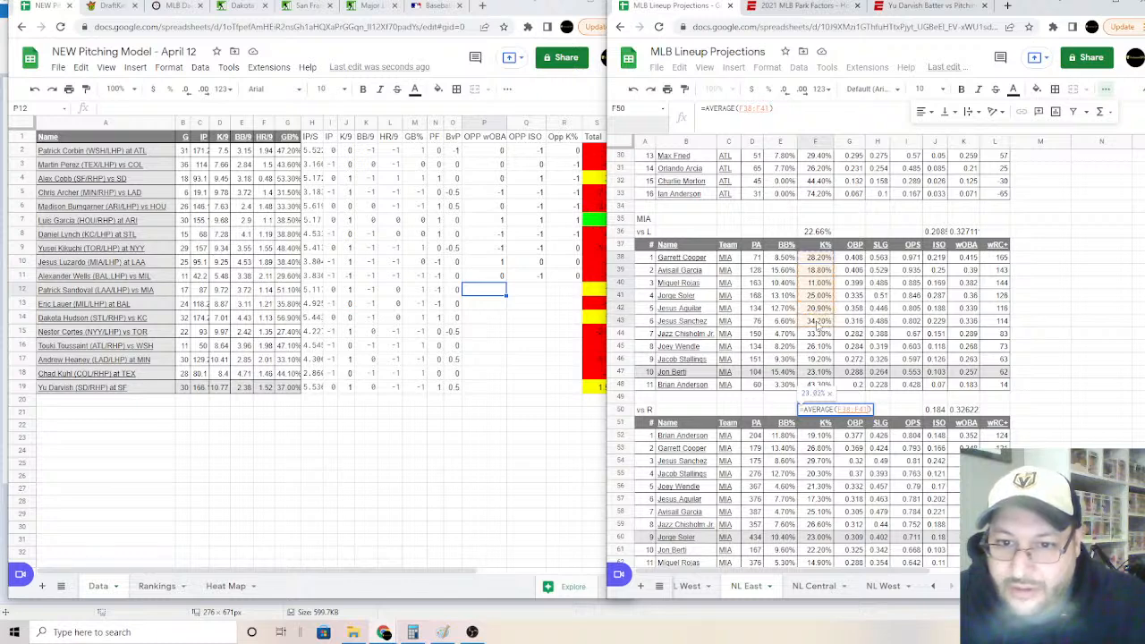
{"action": "left_click", "coordinate": [819, 347], "text": "ctrl"}
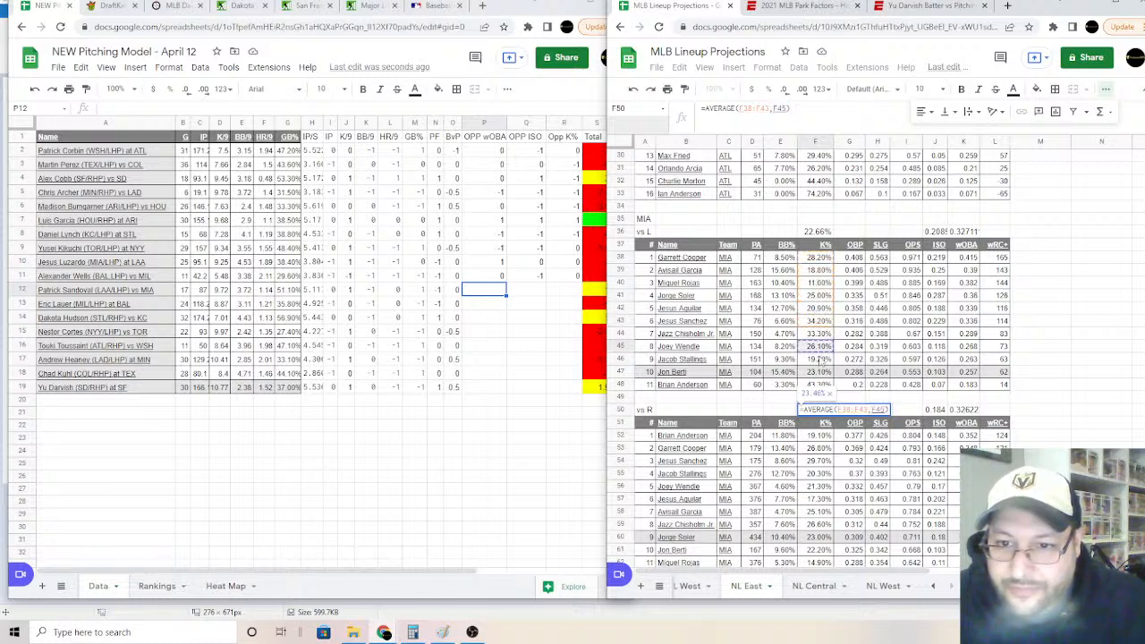
{"action": "left_click", "coordinate": [822, 360], "text": "ctrl"}
{"action": "left_click", "coordinate": [819, 384], "text": "ctrl"}
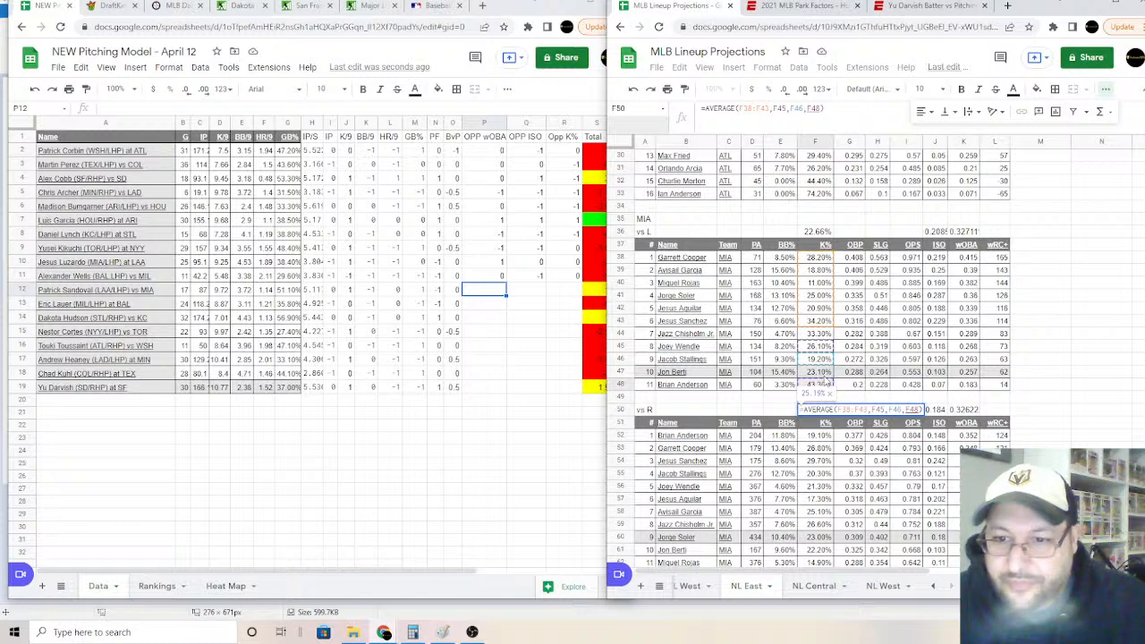
{"action": "key", "text": "Return"}
Step: In row 12 of the pitching model, set OPP wOBA to 0, OPP ISO to -1 and Opp K% to 1
{"action": "left_click", "coordinate": [480, 295]}
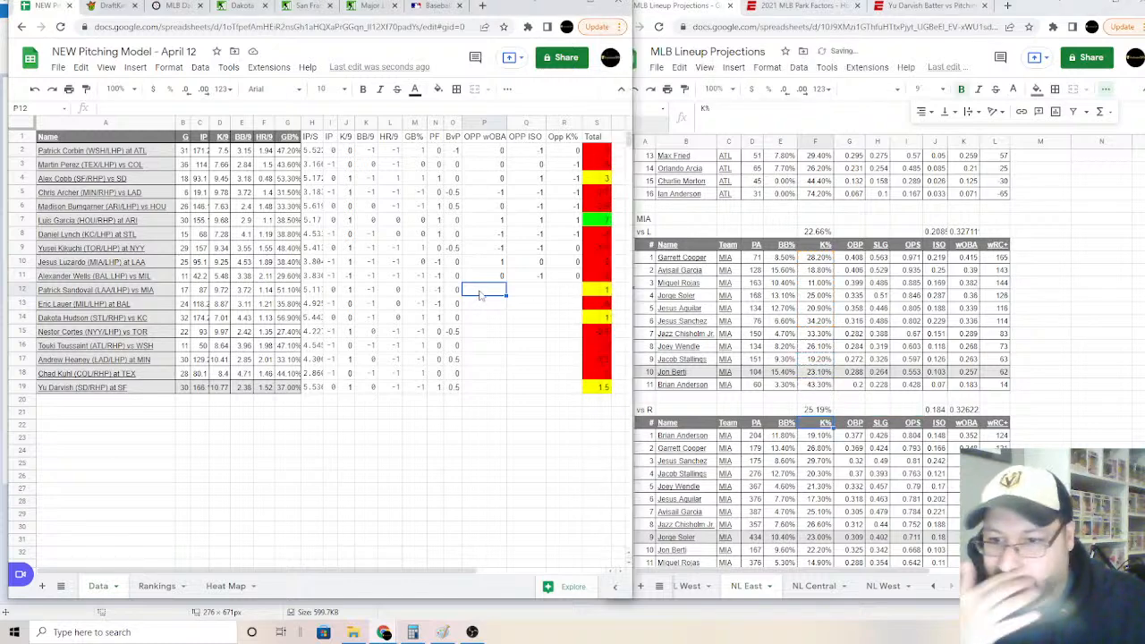
{"action": "type", "text": "0"}
{"action": "key", "text": "Tab"}
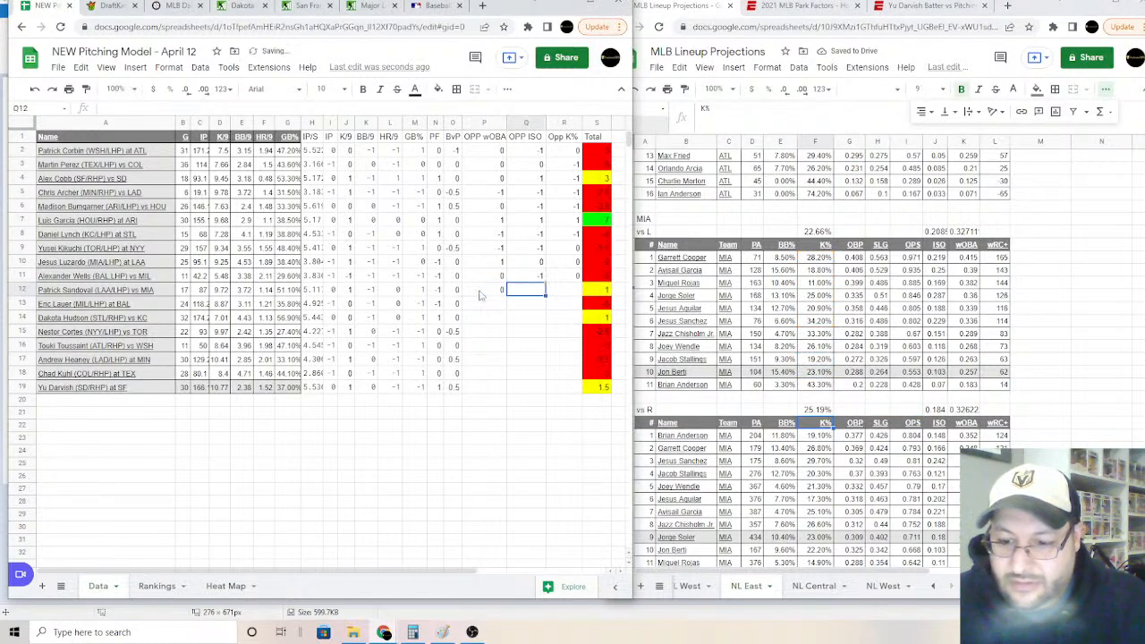
{"action": "type", "text": "-1"}
{"action": "key", "text": "Tab"}
{"action": "type", "text": "1"}
{"action": "key", "text": "Return"}
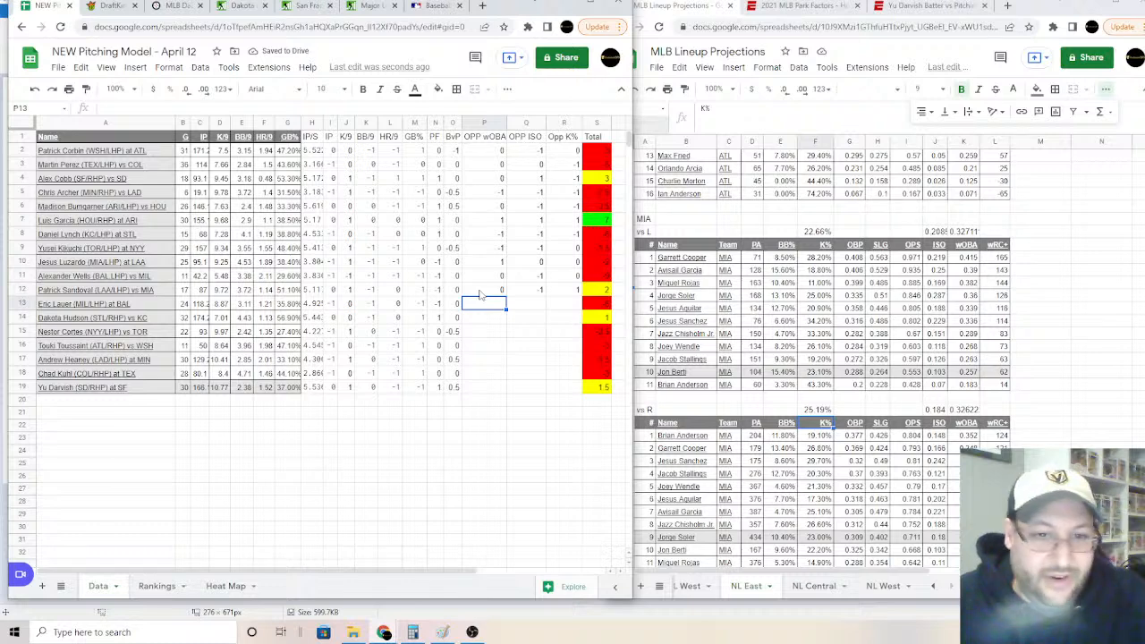
Step: On the AL East sheet, enter in K45 the average of the BAL vs L wOBA cells K32:K36, K40, K41 and K37:K38
{"action": "left_click", "coordinate": [935, 594]}
{"action": "left_click", "coordinate": [935, 593]}
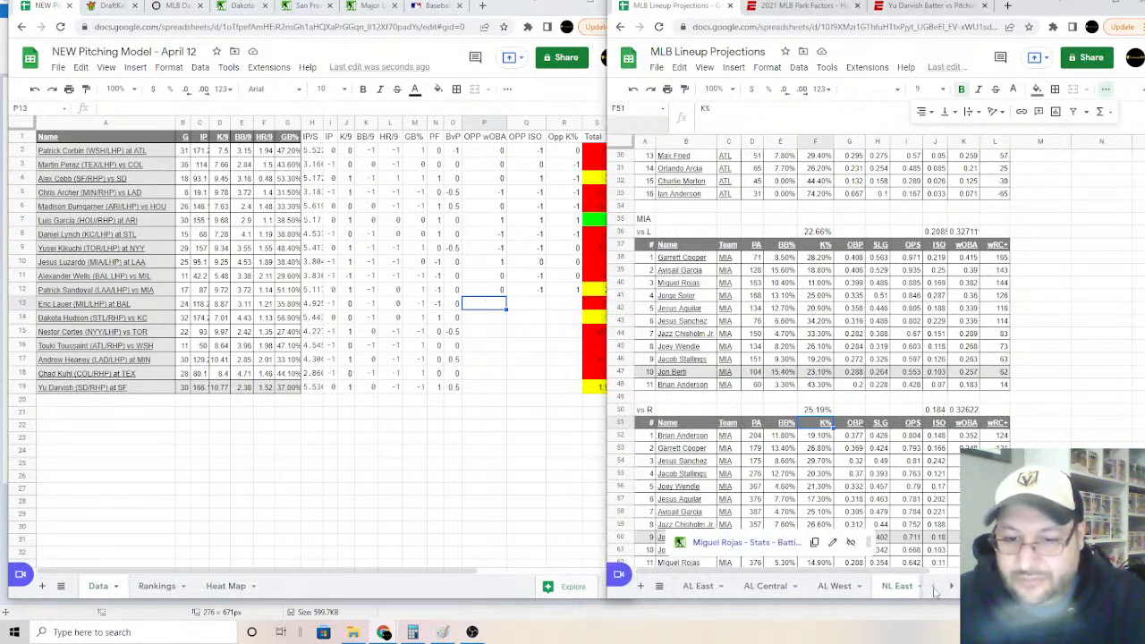
{"action": "left_click", "coordinate": [703, 586]}
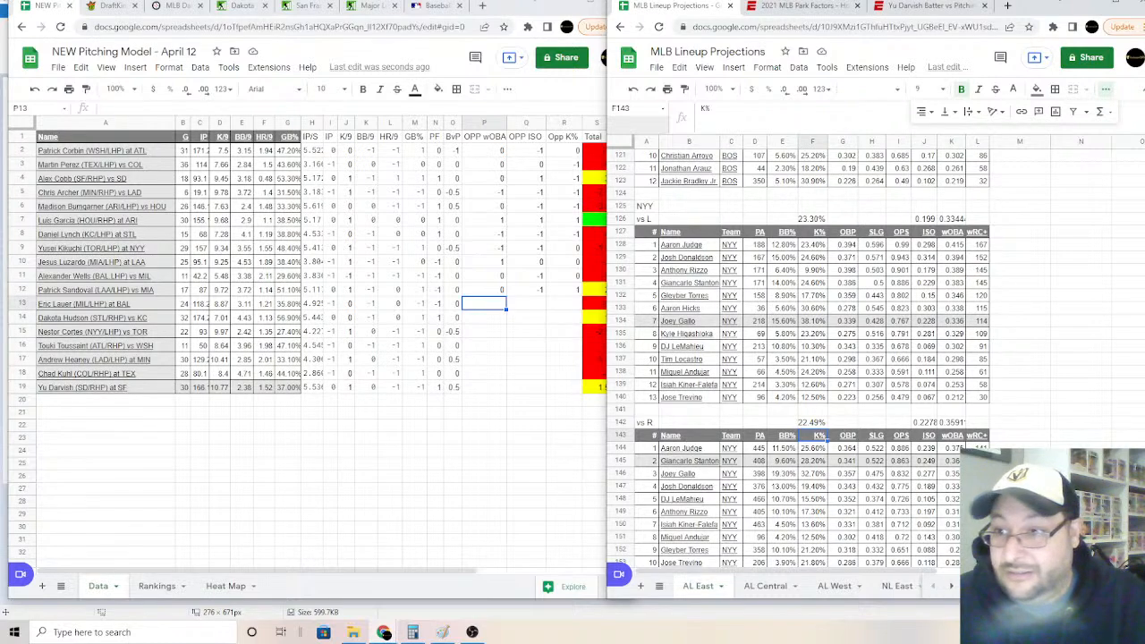
{"action": "scroll", "coordinate": [806, 349], "scroll_direction": "up", "scroll_amount": 15}
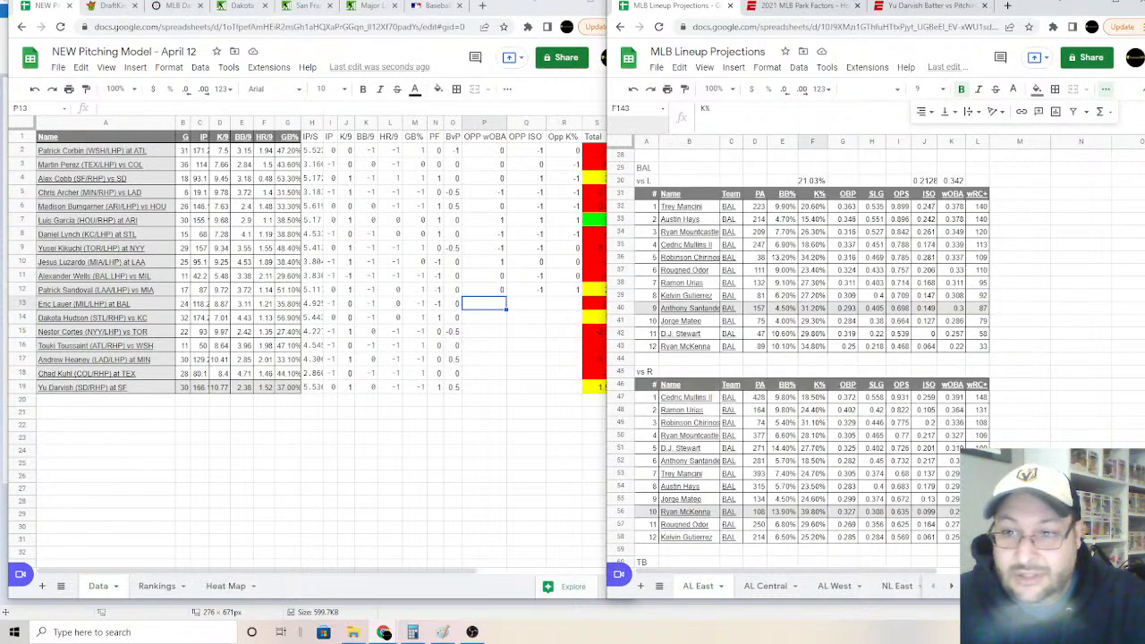
{"action": "left_click", "coordinate": [953, 374]}
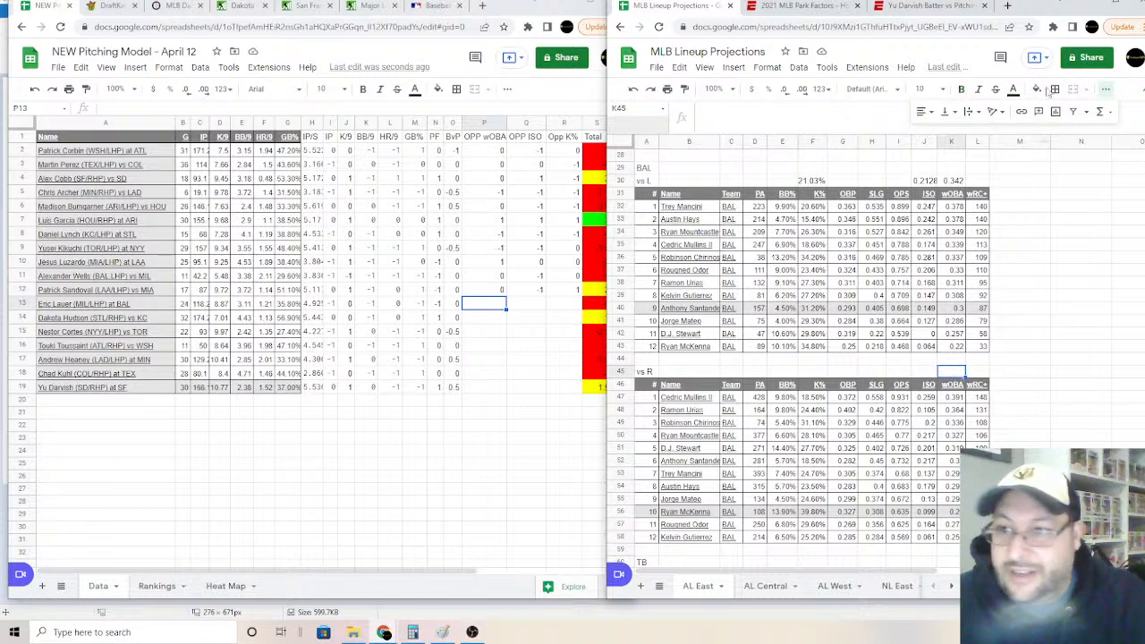
{"action": "left_click", "coordinate": [1101, 111]}
{"action": "left_click", "coordinate": [1064, 155]}
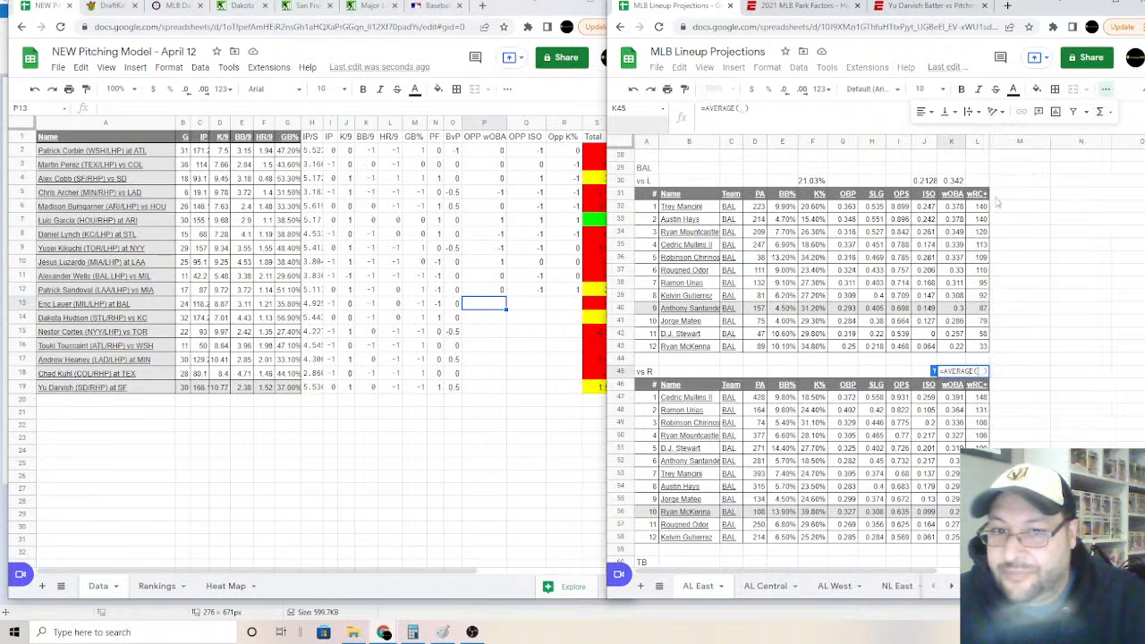
{"action": "left_click_drag", "start_coordinate": [953, 209], "coordinate": [955, 262]}
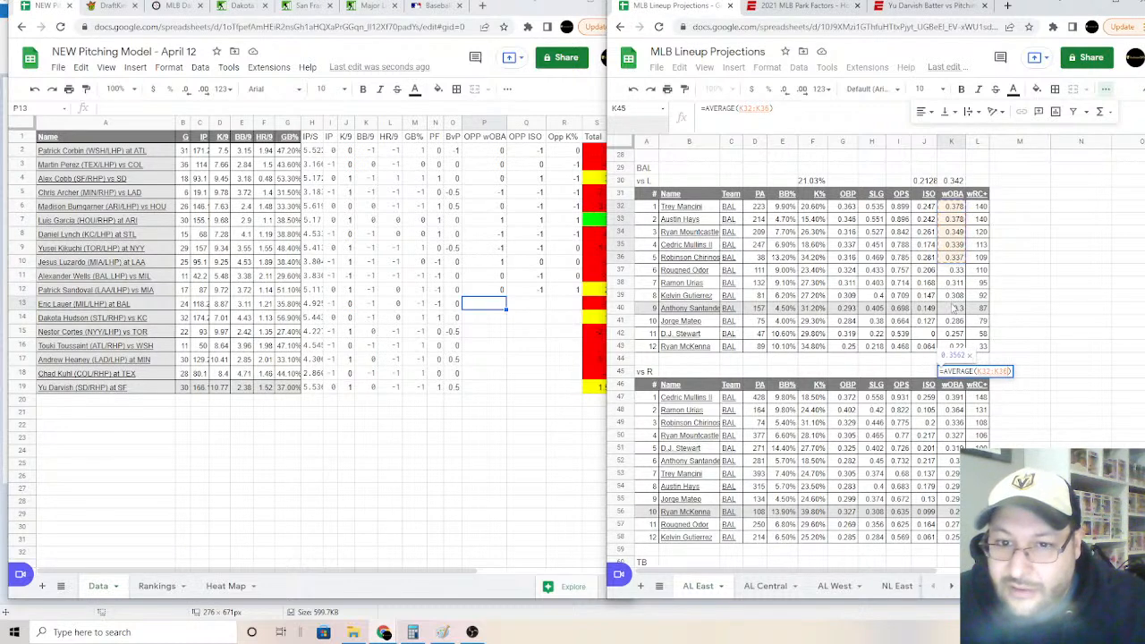
{"action": "left_click", "coordinate": [956, 308], "text": "ctrl"}
{"action": "left_click", "coordinate": [957, 320], "text": "ctrl"}
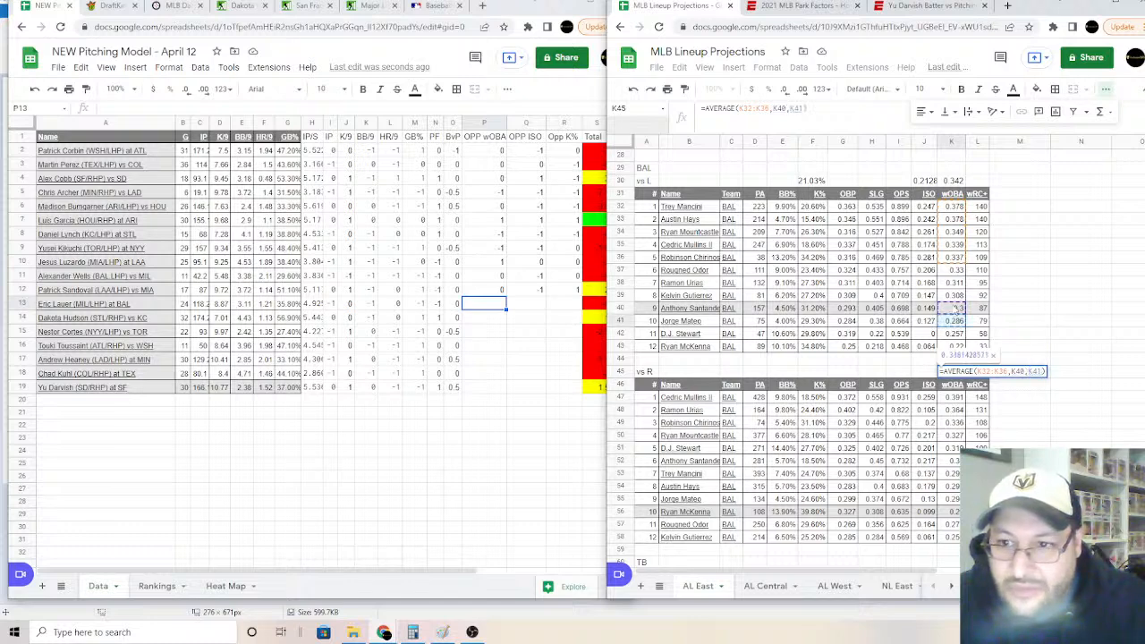
{"action": "left_click_drag", "start_coordinate": [956, 272], "coordinate": [954, 284]}
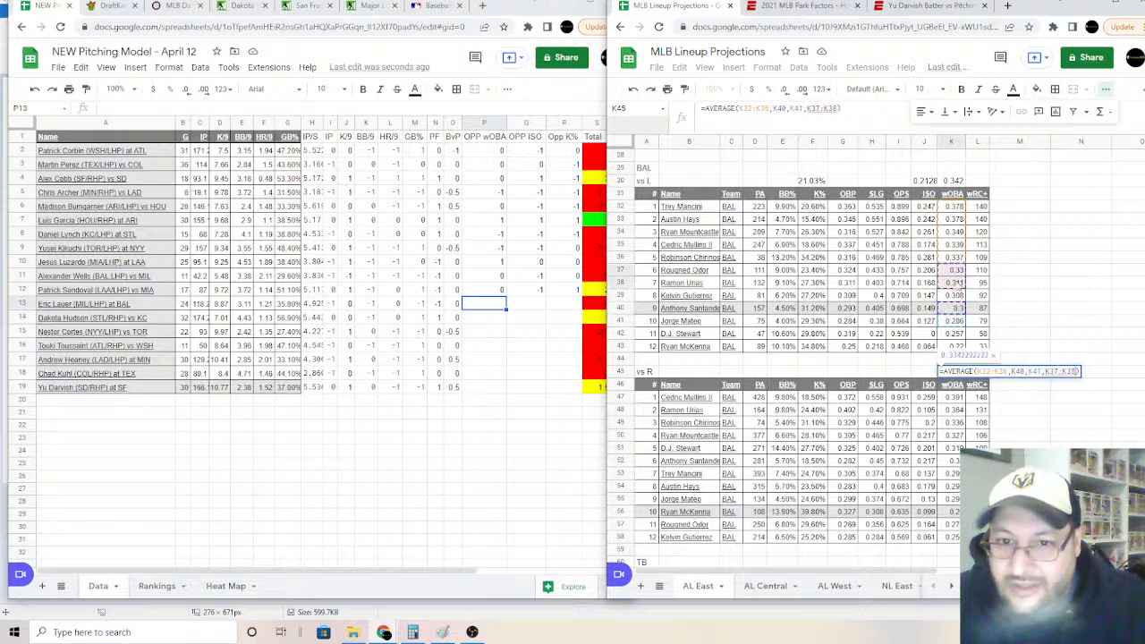
Step: Enter in J45 the average of the BAL vs L ISO cells J32:J38 and J40:J41
{"action": "left_click", "coordinate": [925, 371]}
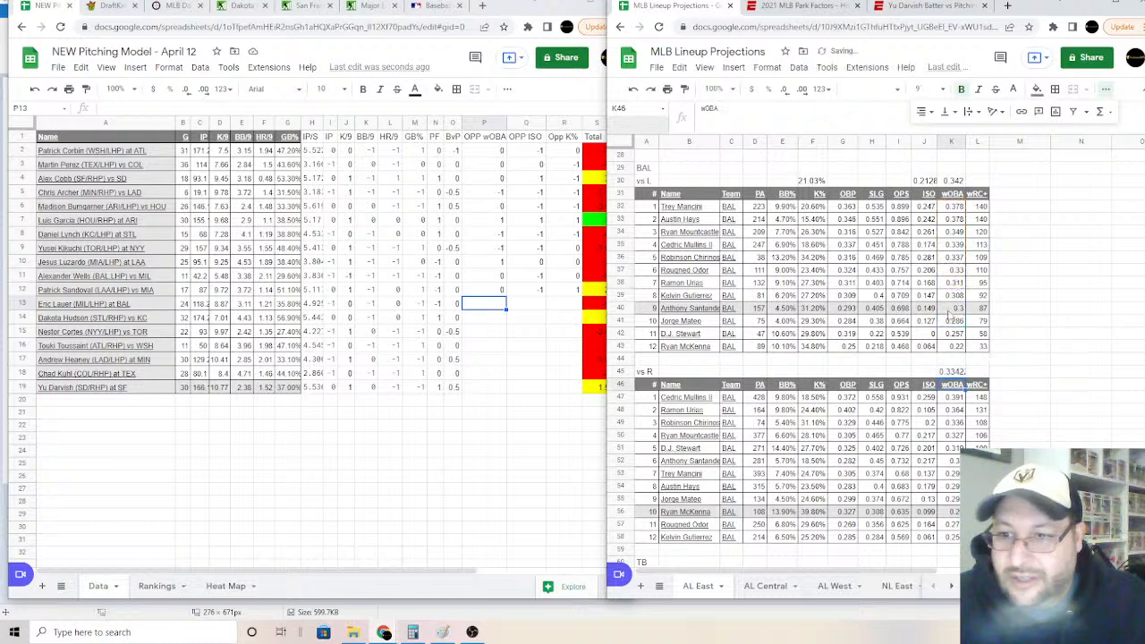
{"action": "left_click", "coordinate": [1101, 111]}
{"action": "left_click", "coordinate": [1012, 152]}
{"action": "left_click_drag", "start_coordinate": [926, 207], "coordinate": [932, 289]}
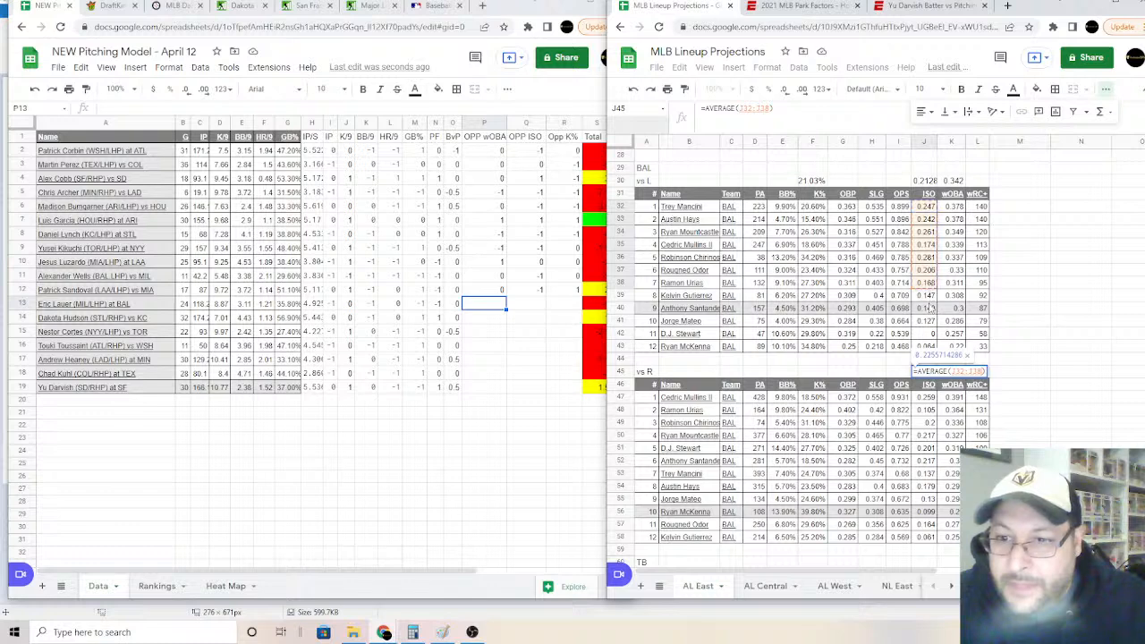
{"action": "left_click", "coordinate": [927, 308], "text": "ctrl"}
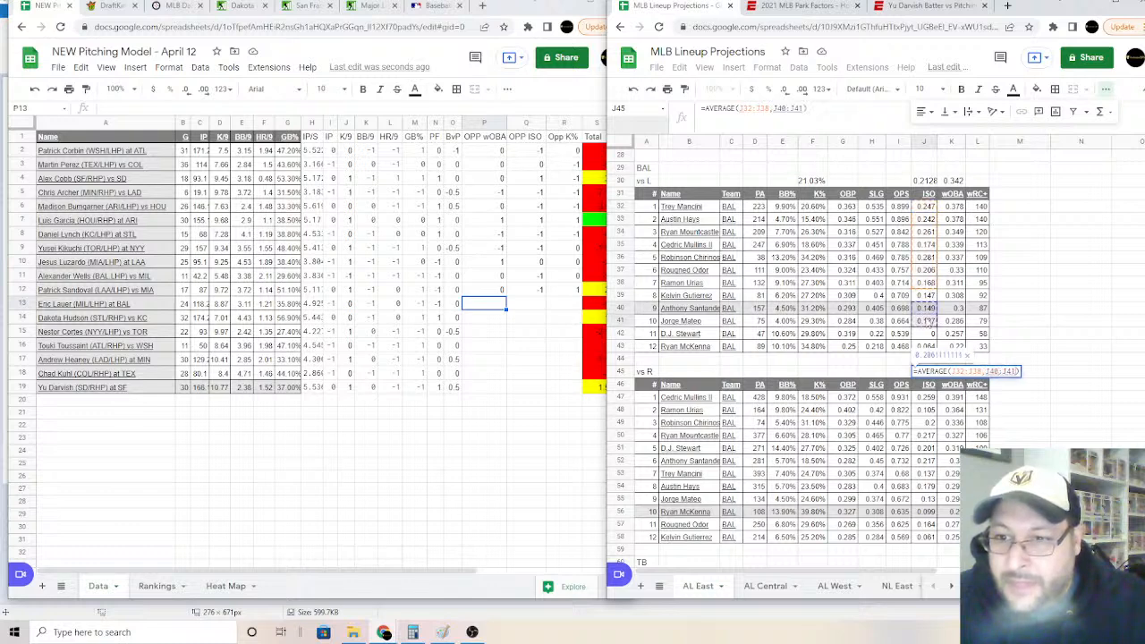
{"action": "key", "text": "Return"}
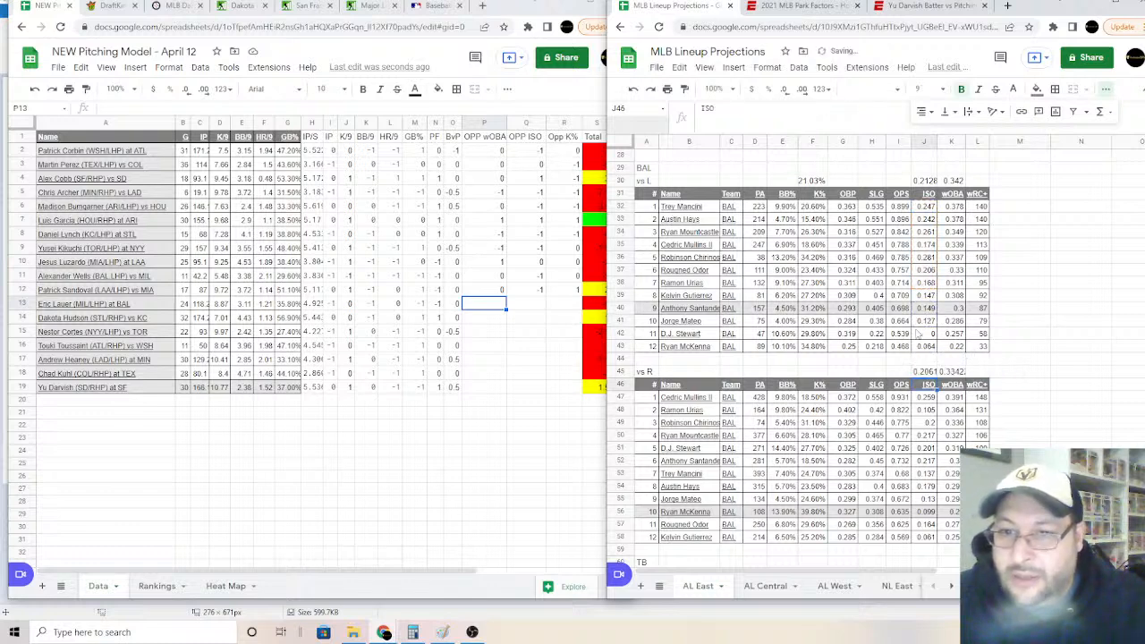
Step: Enter in F45 the average of the BAL vs L K% cells F32:F38 and F40:F41
{"action": "left_click", "coordinate": [812, 371]}
{"action": "left_click", "coordinate": [1101, 112]}
{"action": "left_click", "coordinate": [1030, 154]}
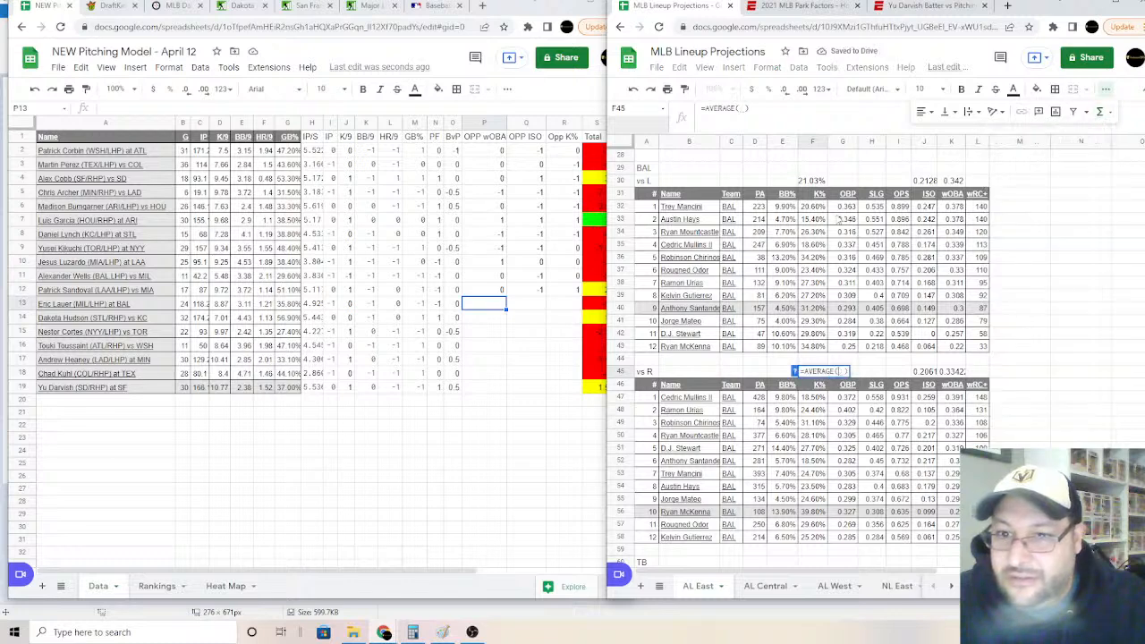
{"action": "left_click_drag", "start_coordinate": [812, 209], "coordinate": [812, 318]}
{"action": "left_click_drag", "start_coordinate": [812, 309], "coordinate": [811, 321]}
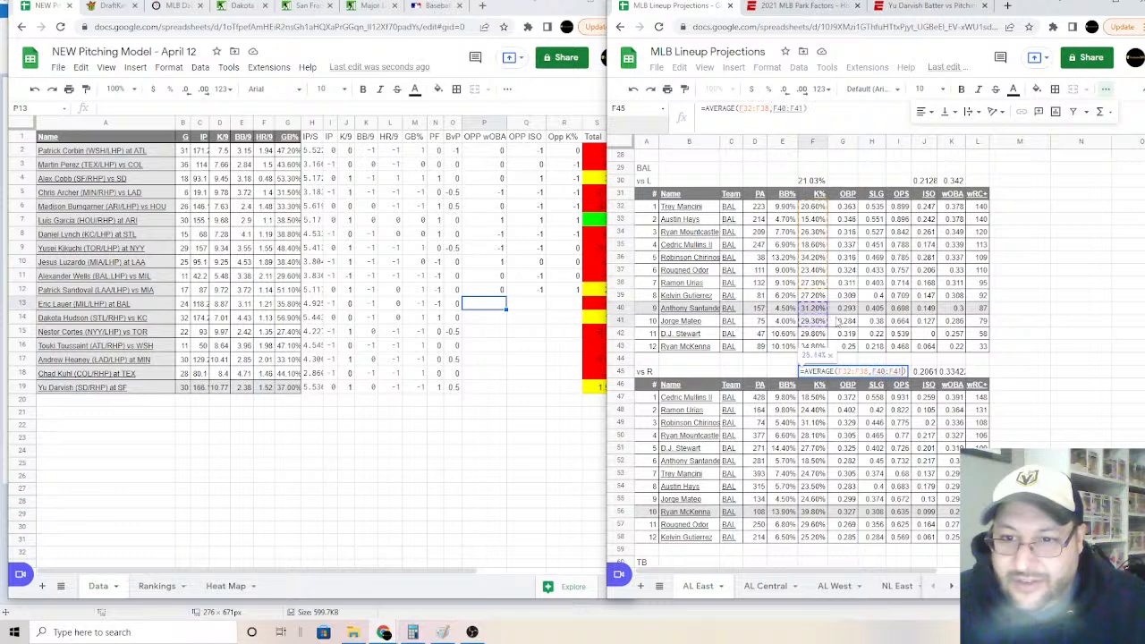
{"action": "key", "text": "Return"}
Step: In row 13 of the pitching model, set OPP wOBA to 0, OPP ISO to -1 and Opp K% to 1
{"action": "left_click", "coordinate": [499, 304]}
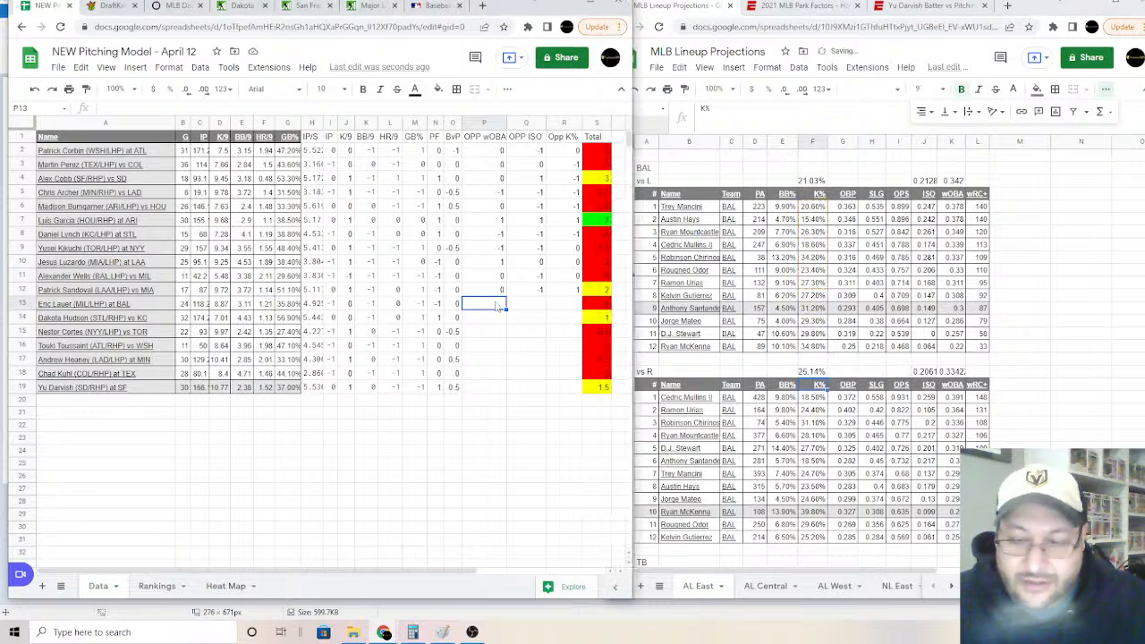
{"action": "type", "text": "0"}
{"action": "key", "text": "Tab"}
{"action": "type", "text": "-1"}
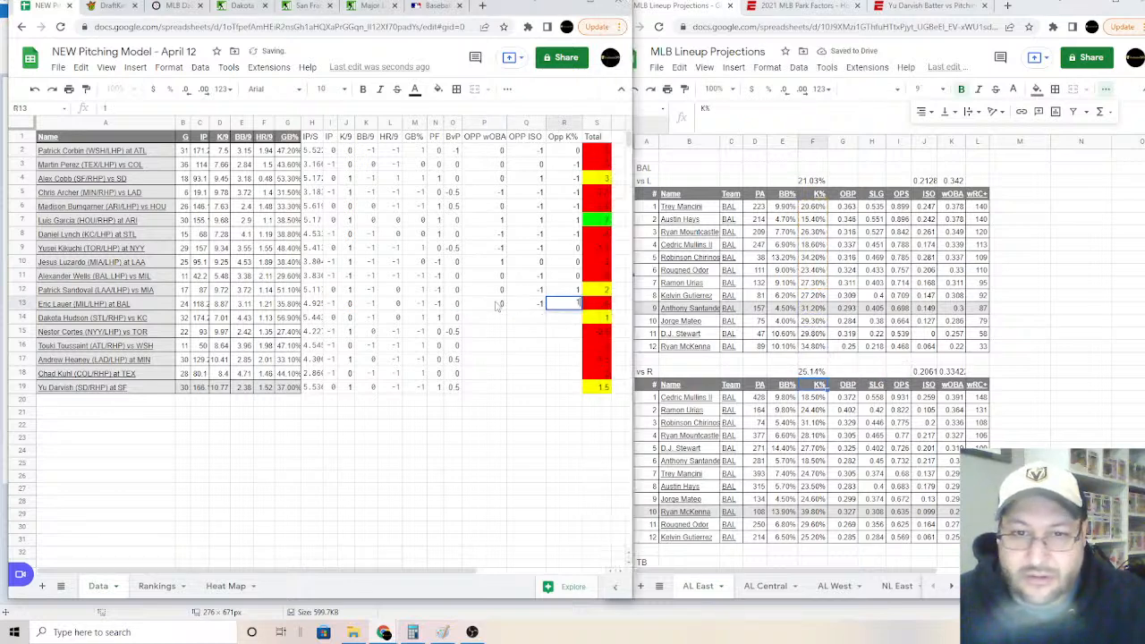
{"action": "key", "text": "Return"}
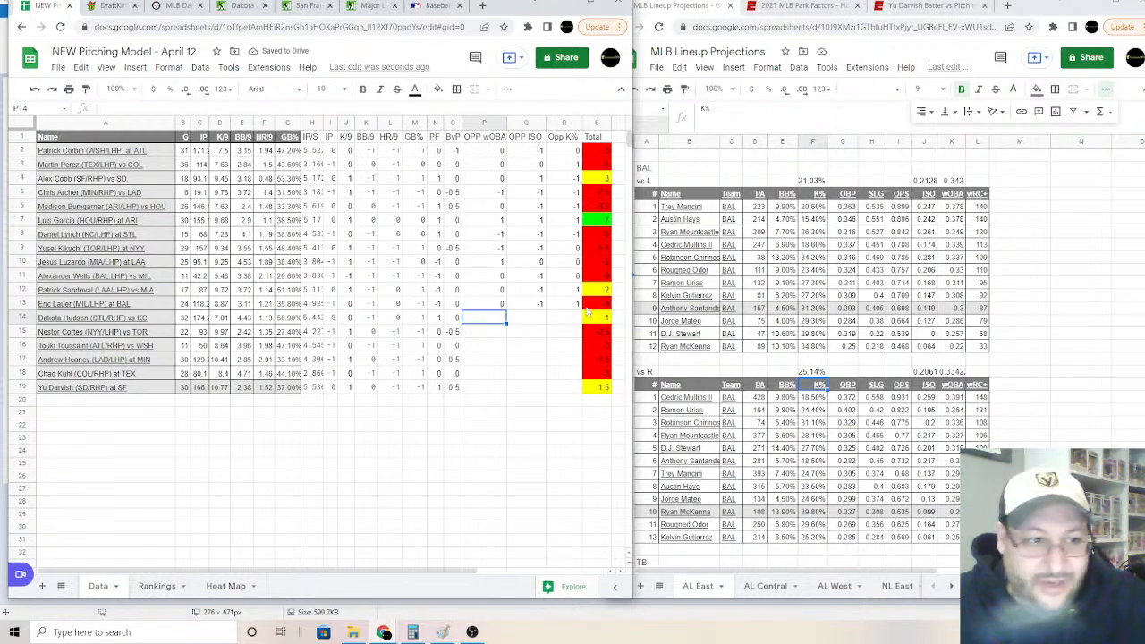
Step: Look up the KC lineup on the AL Central sheet and score pitching model row 14: OPP wOBA 1, OPP ISO 1, Opp K% 0
{"action": "left_click", "coordinate": [765, 595]}
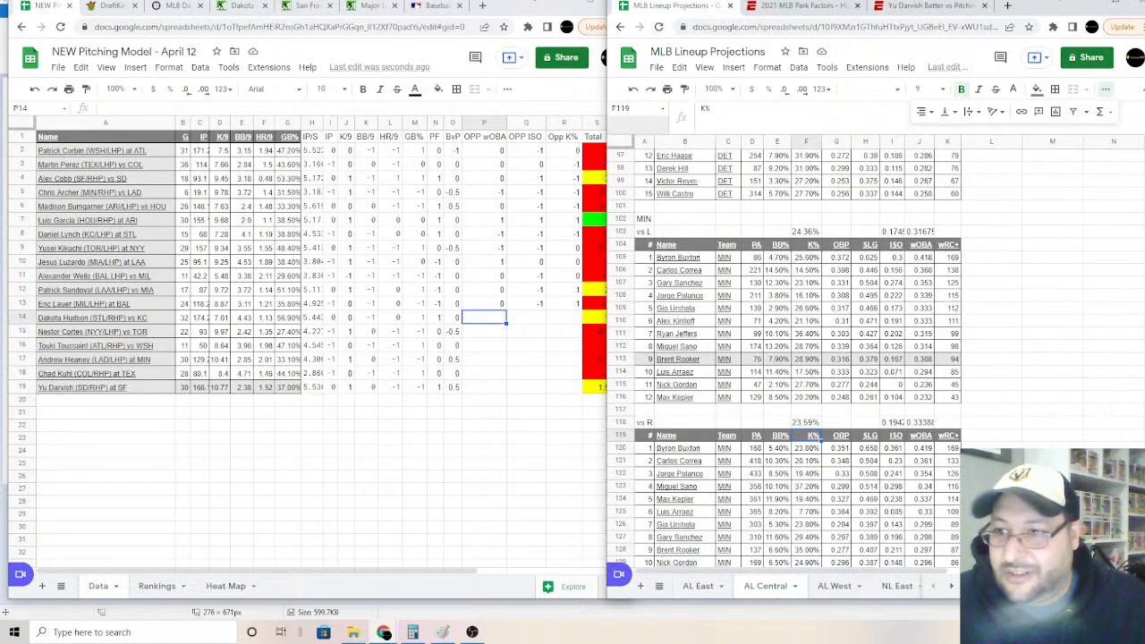
{"action": "scroll", "coordinate": [797, 358], "scroll_direction": "up", "scroll_amount": 15}
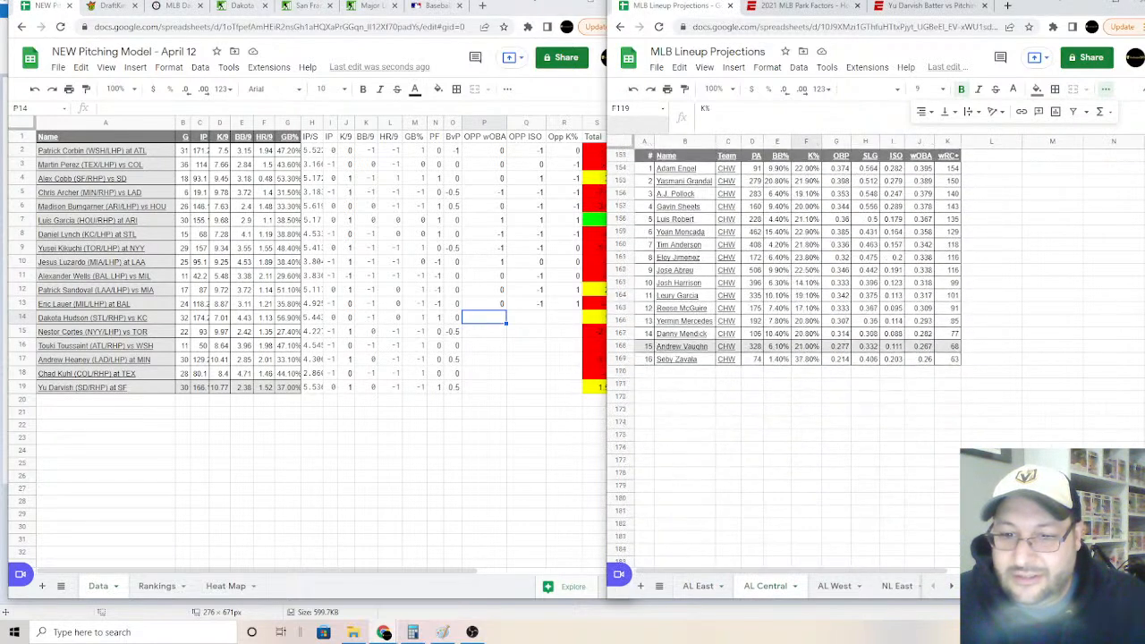
{"action": "scroll", "coordinate": [796, 358], "scroll_direction": "down", "scroll_amount": 5}
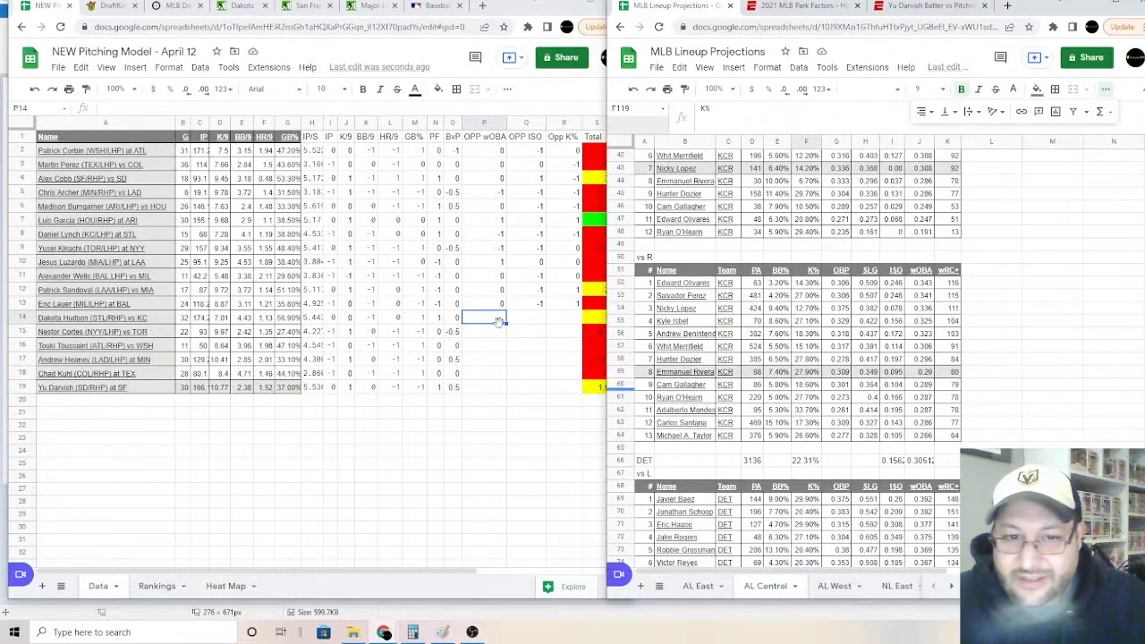
{"action": "left_click", "coordinate": [501, 327]}
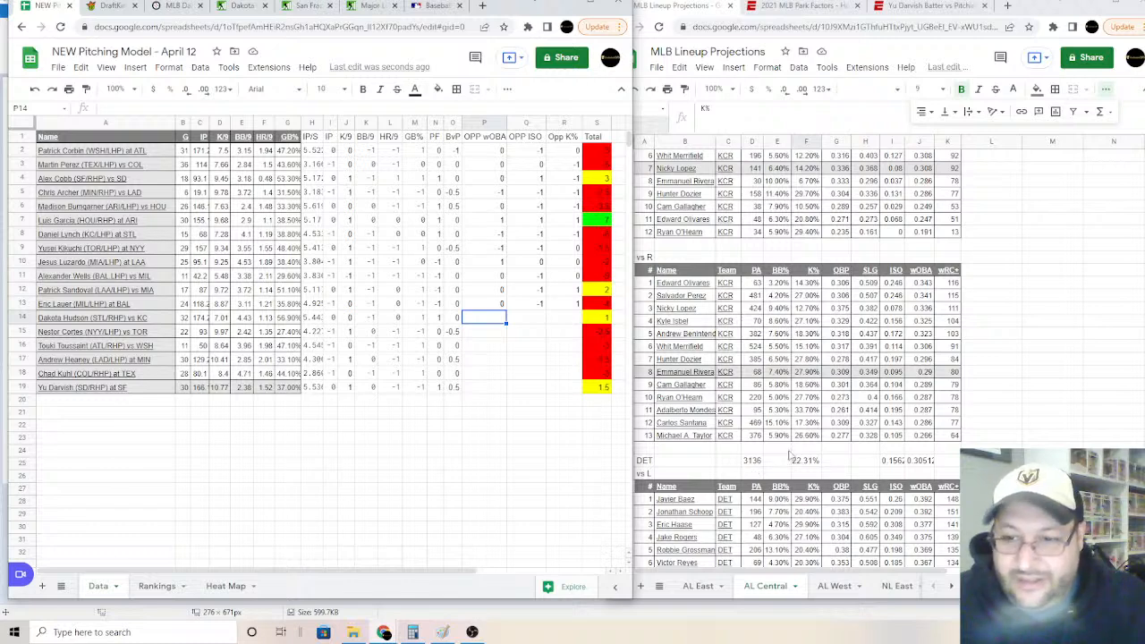
{"action": "type", "text": "1"}
{"action": "key", "text": "Tab"}
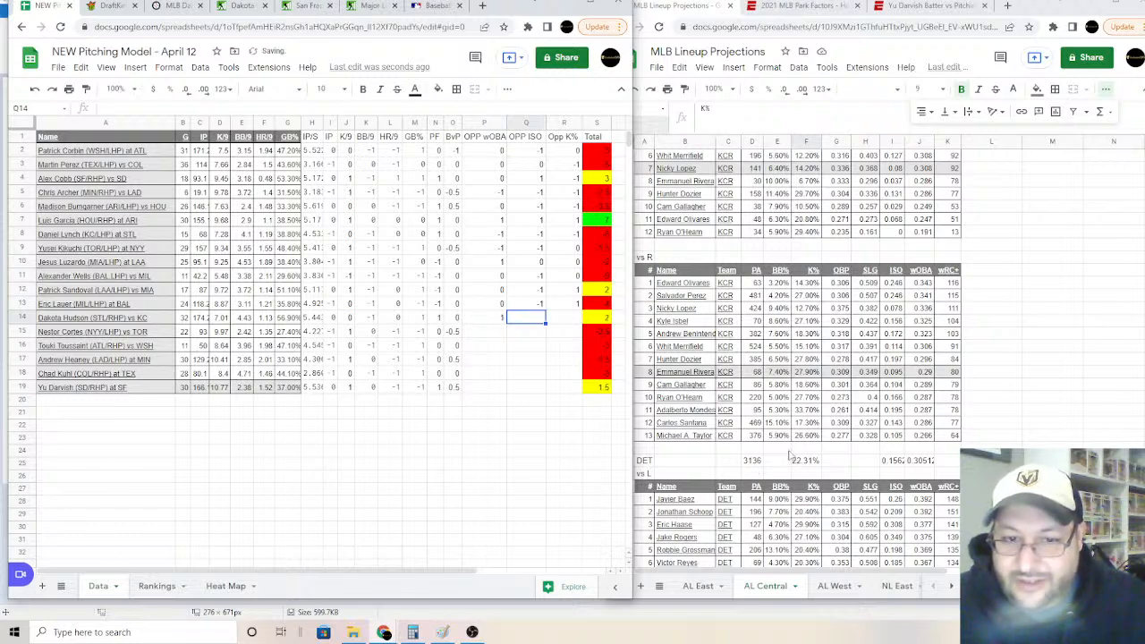
{"action": "type", "text": "1"}
{"action": "key", "text": "Tab"}
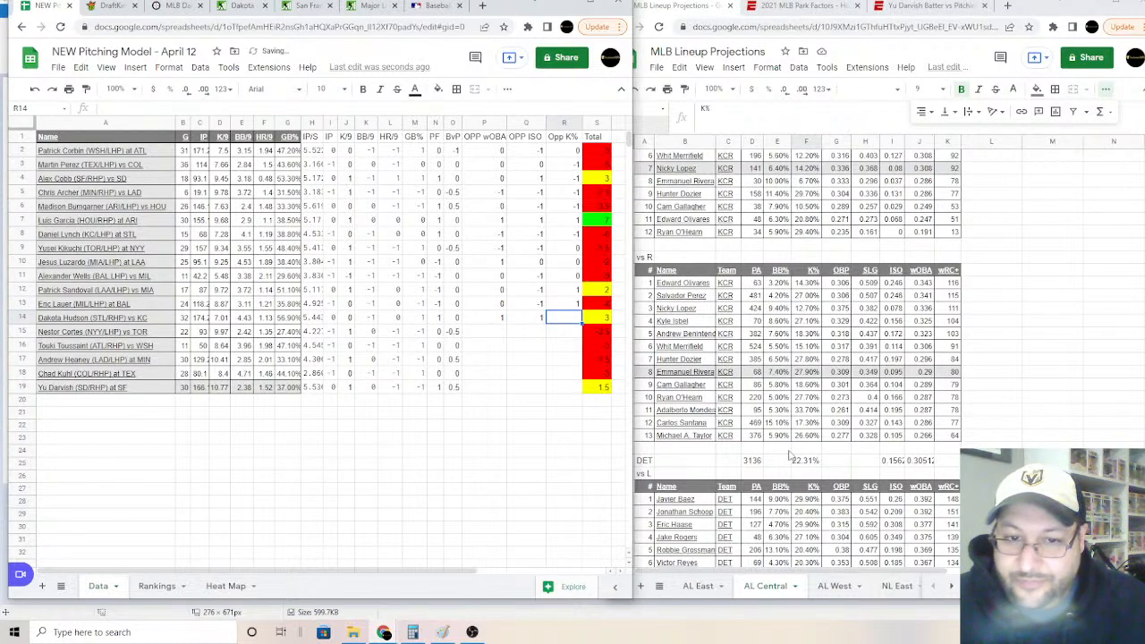
{"action": "type", "text": "0"}
{"action": "key", "text": "Return"}
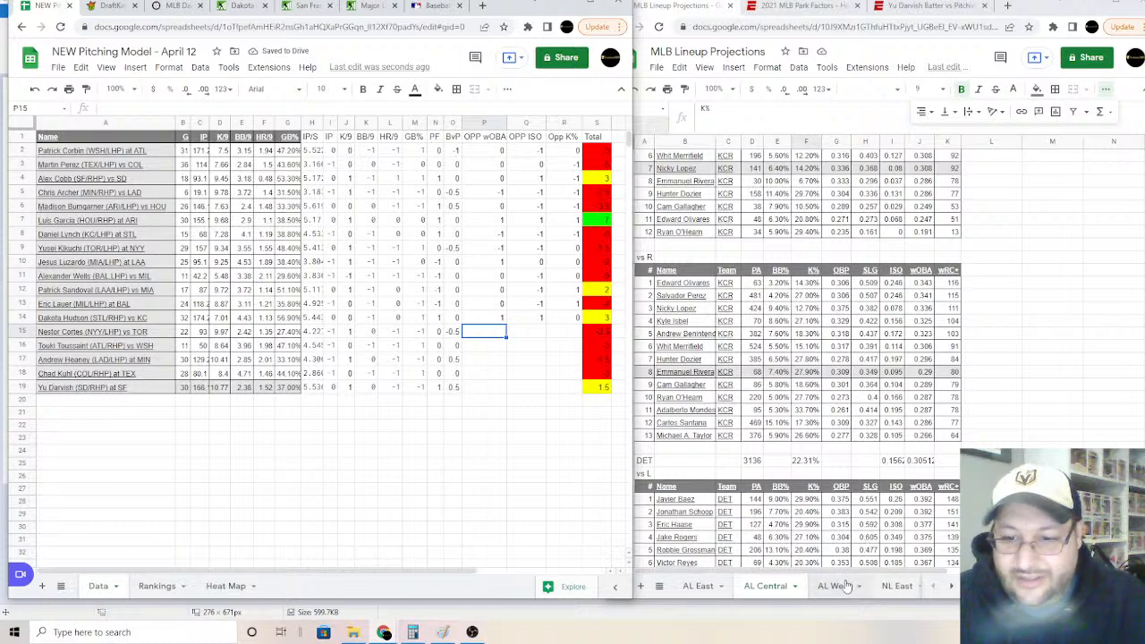
Step: On the AL East sheet, enter in K16 the average of the TOR vs L wOBA cells K4:K11 and K13
{"action": "left_click", "coordinate": [891, 587]}
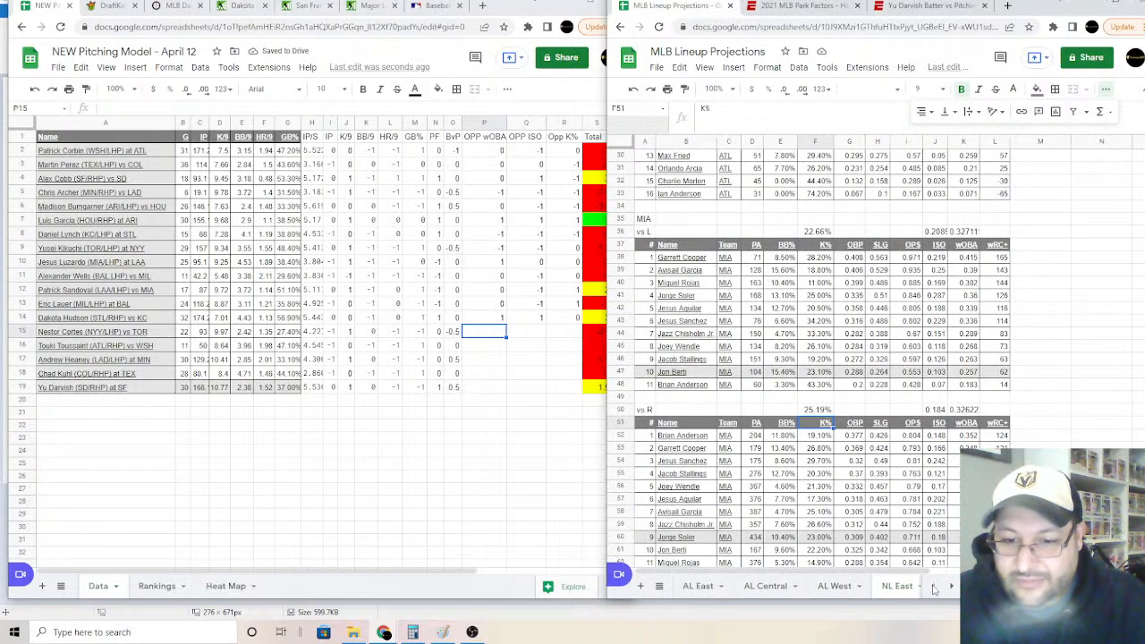
{"action": "left_click", "coordinate": [699, 587]}
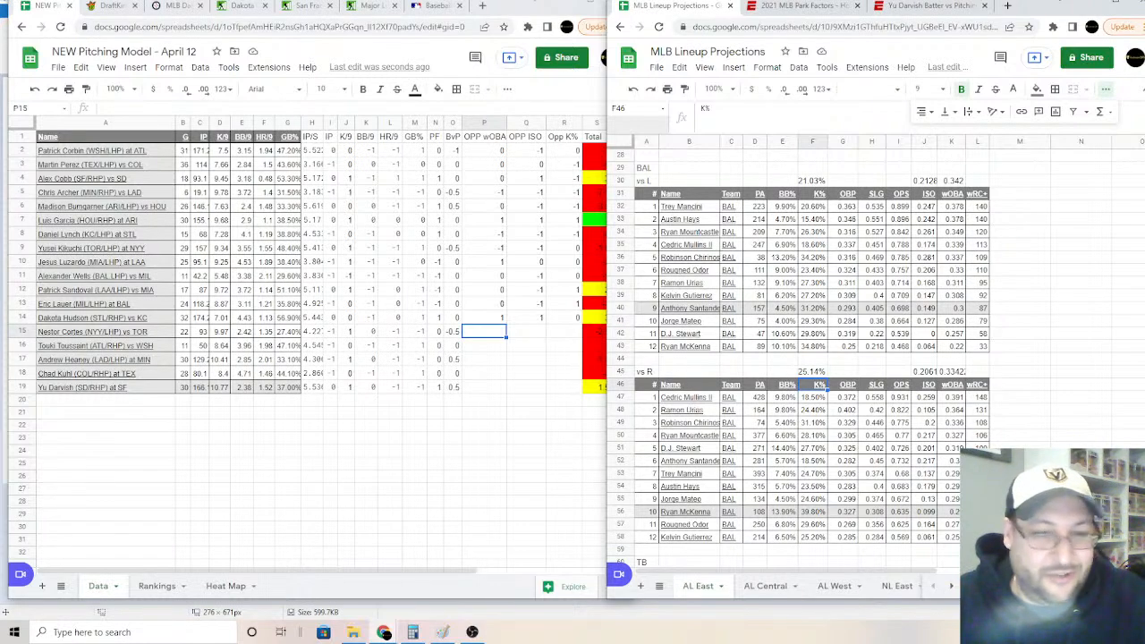
{"action": "scroll", "coordinate": [806, 358], "scroll_direction": "up", "scroll_amount": 5}
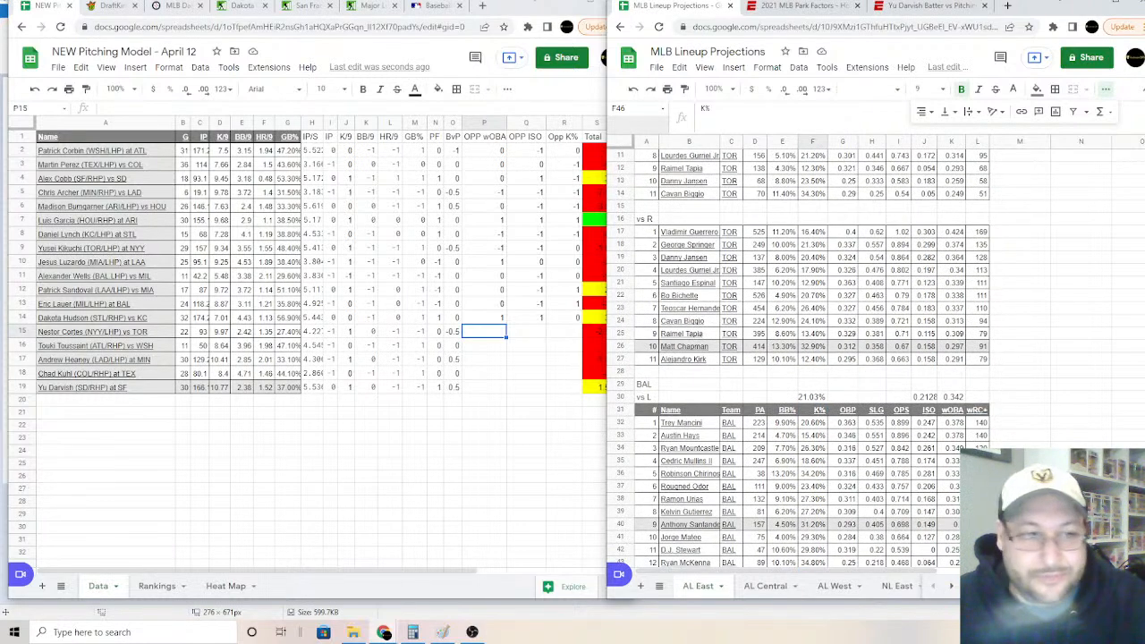
{"action": "scroll", "coordinate": [805, 358], "scroll_direction": "up", "scroll_amount": 3}
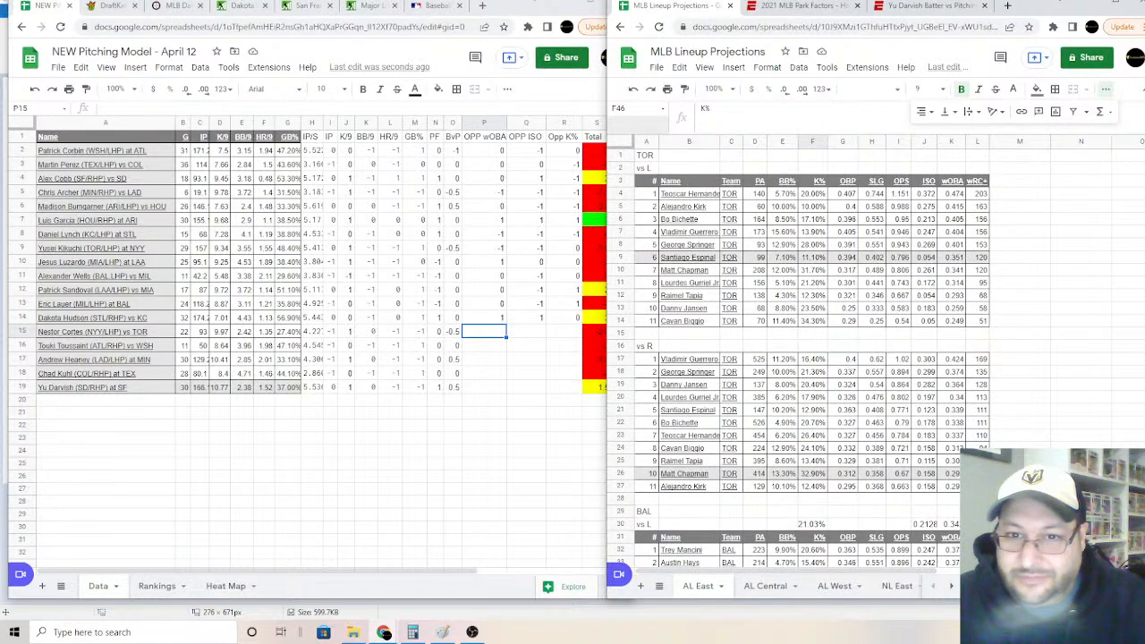
{"action": "left_click", "coordinate": [952, 345]}
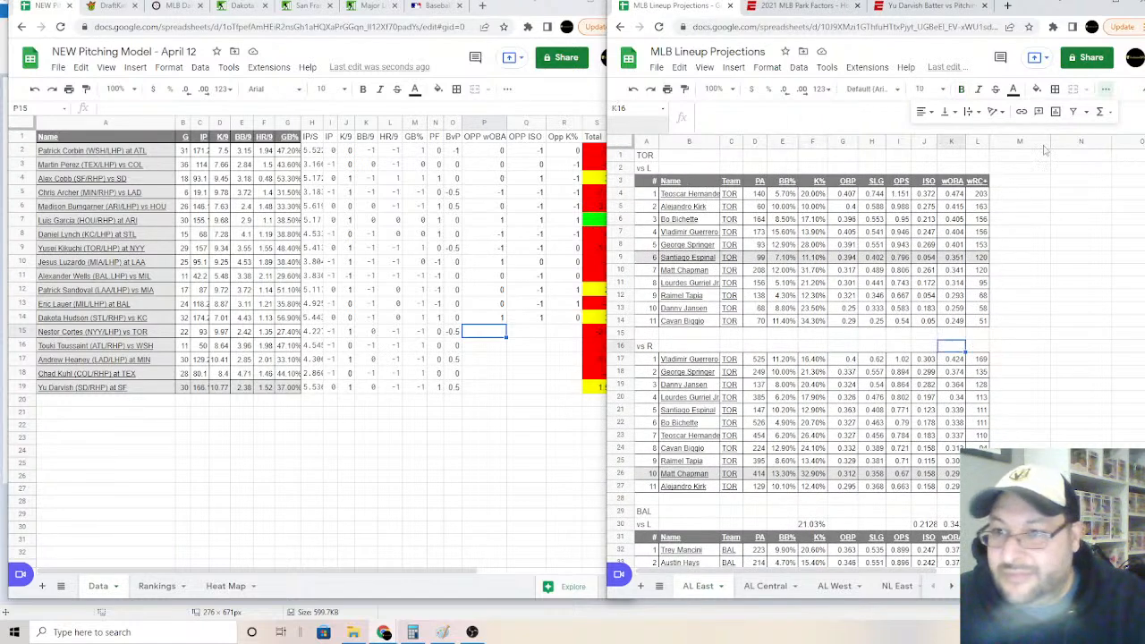
{"action": "left_click", "coordinate": [1100, 111]}
{"action": "left_click", "coordinate": [1020, 151]}
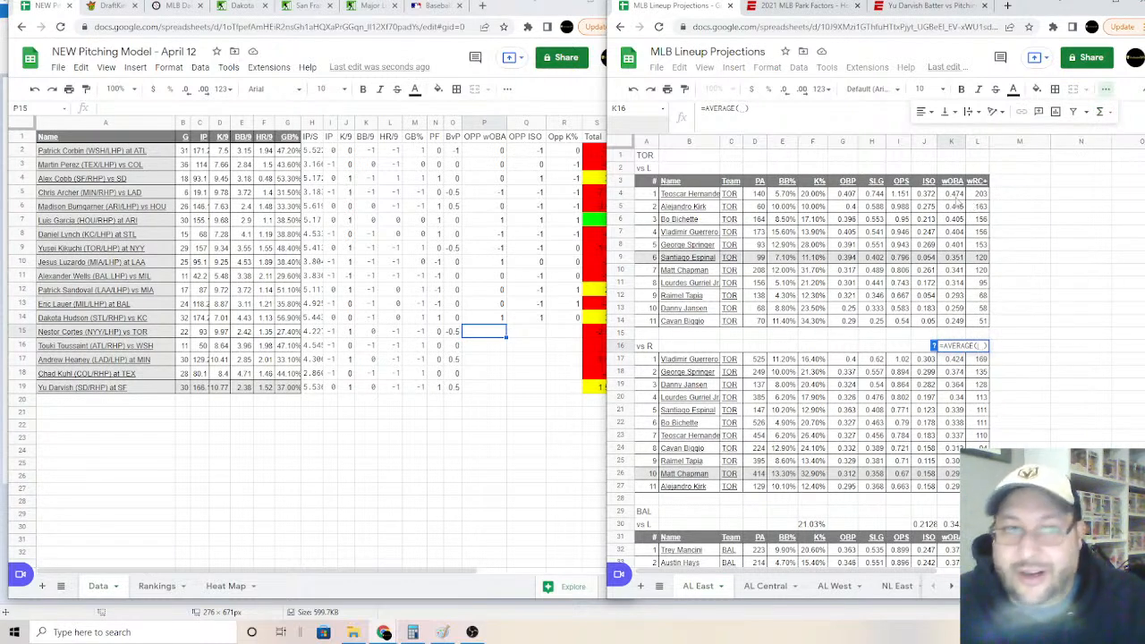
{"action": "left_click", "coordinate": [955, 196]}
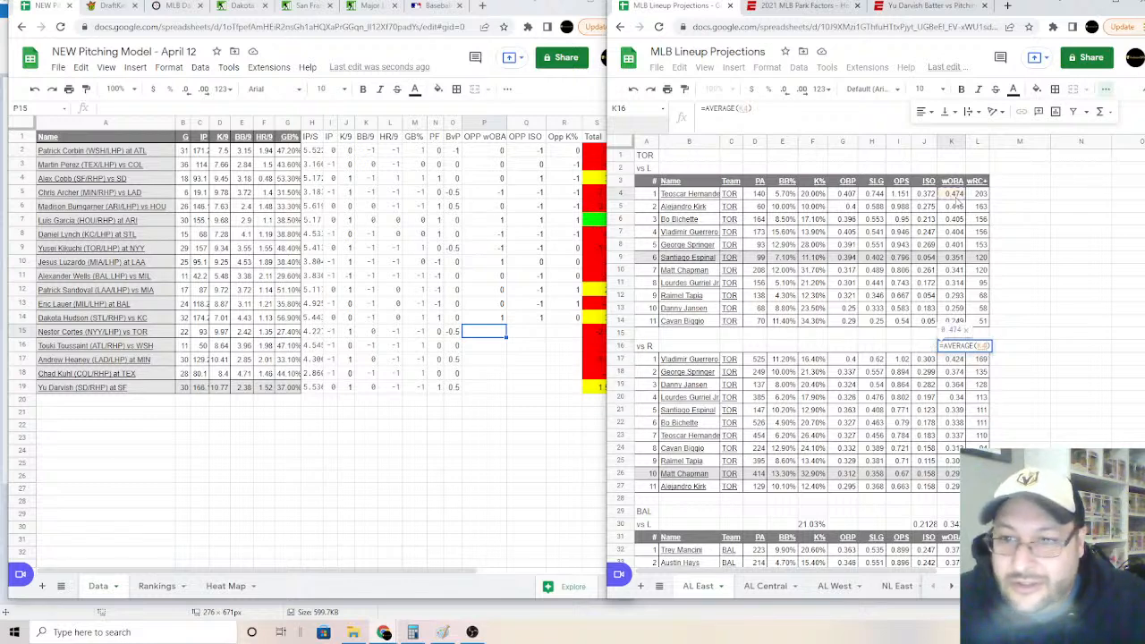
{"action": "left_click_drag", "start_coordinate": [956, 202], "coordinate": [956, 287]}
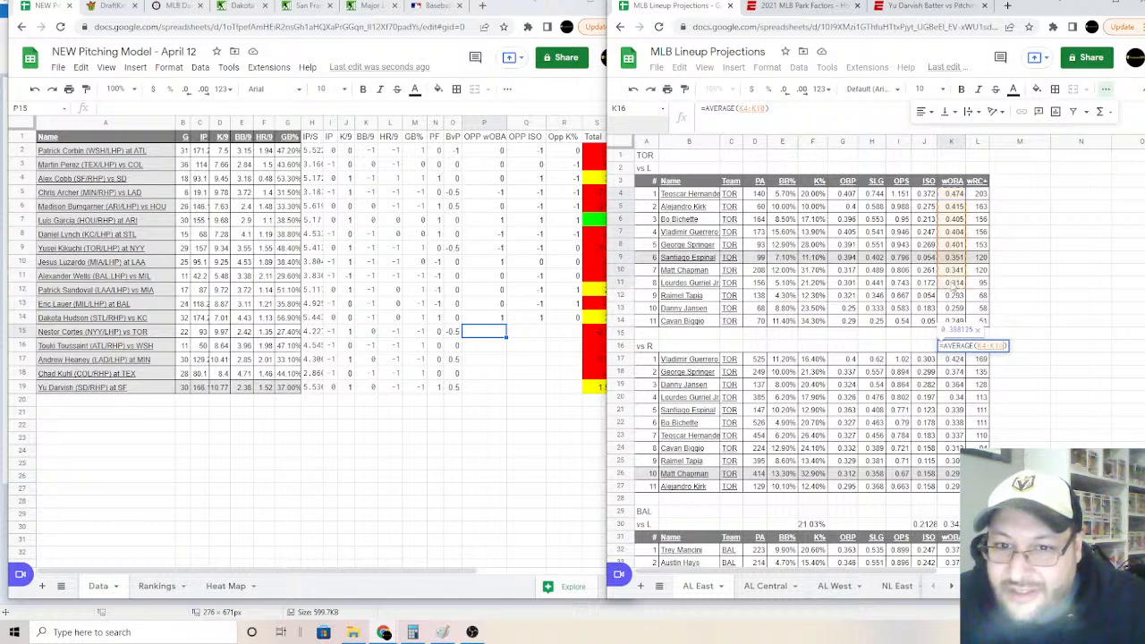
{"action": "left_click", "coordinate": [955, 307], "text": "ctrl"}
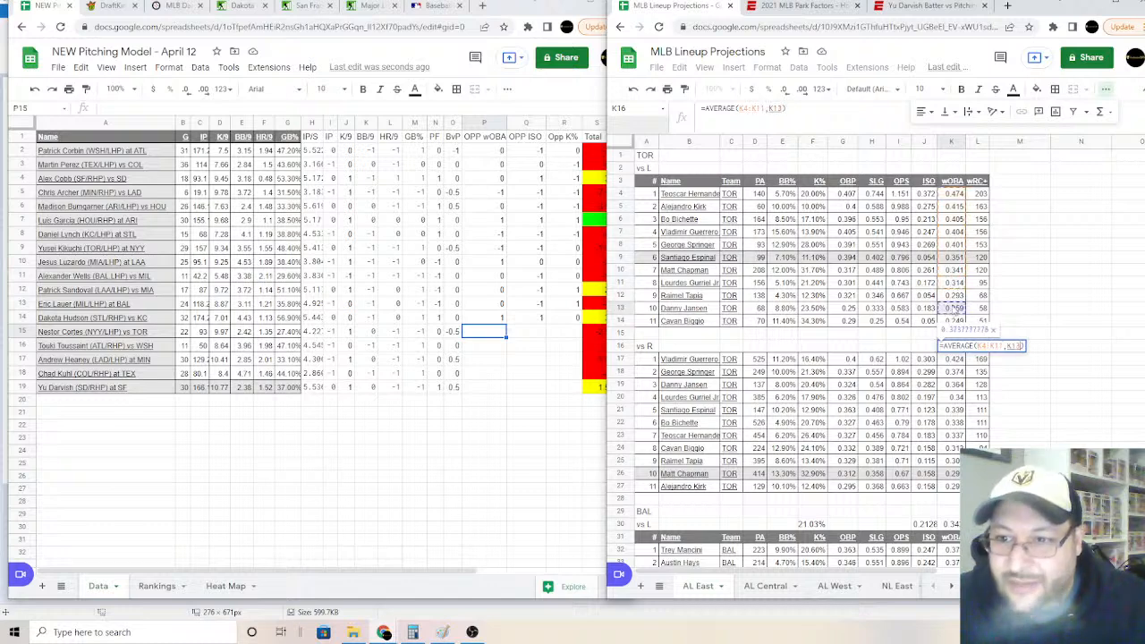
{"action": "key", "text": "Return"}
Step: Enter in J16 the average of the TOR vs L ISO cells J4:J11 and J13
{"action": "left_click", "coordinate": [920, 347]}
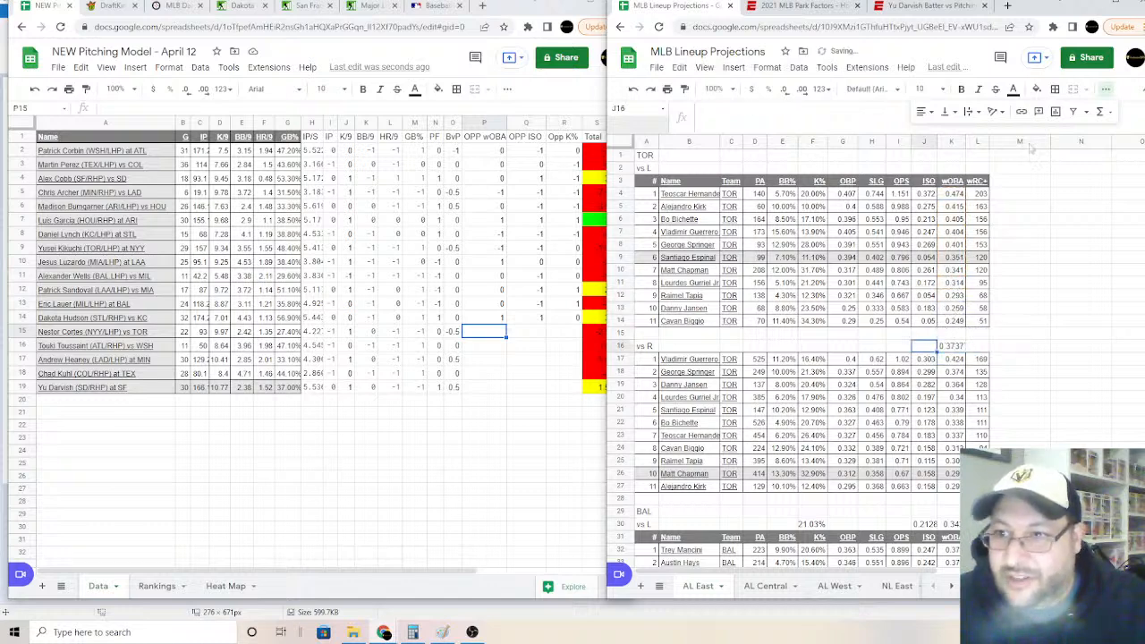
{"action": "left_click", "coordinate": [1101, 114]}
{"action": "left_click", "coordinate": [1011, 152]}
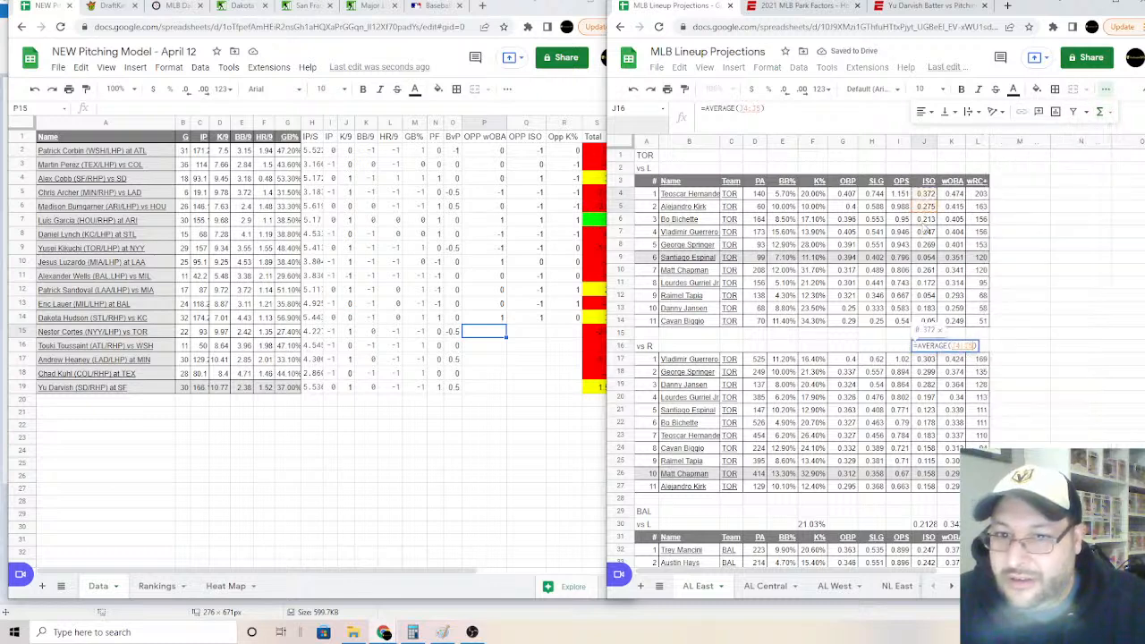
{"action": "left_click_drag", "start_coordinate": [927, 230], "coordinate": [929, 311]}
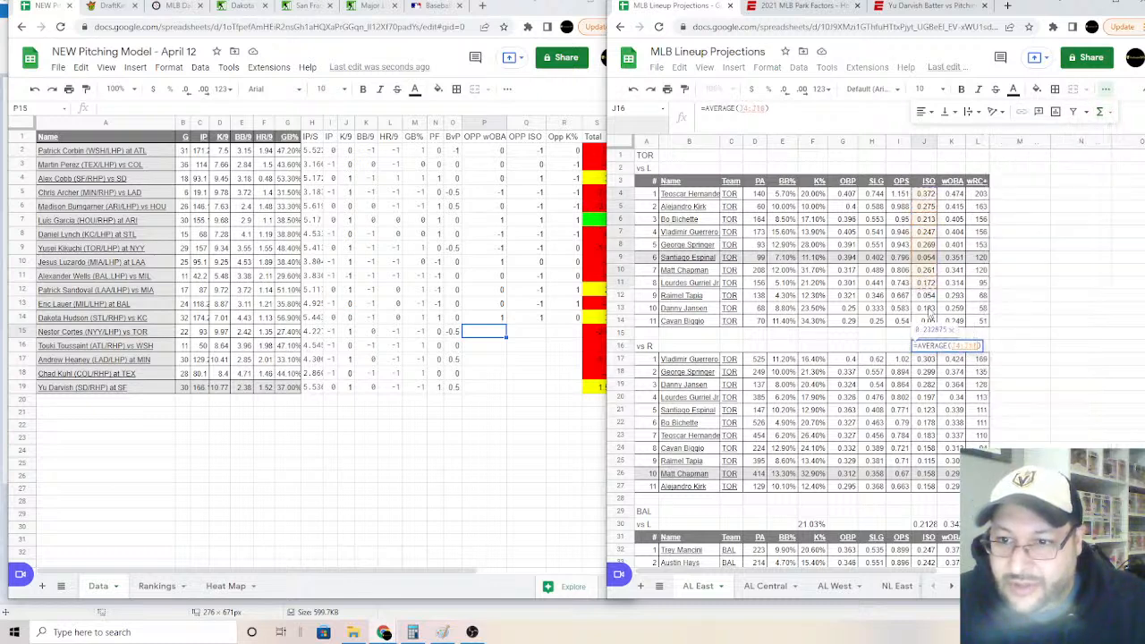
{"action": "left_click", "coordinate": [930, 310], "text": "ctrl"}
{"action": "key", "text": "Return"}
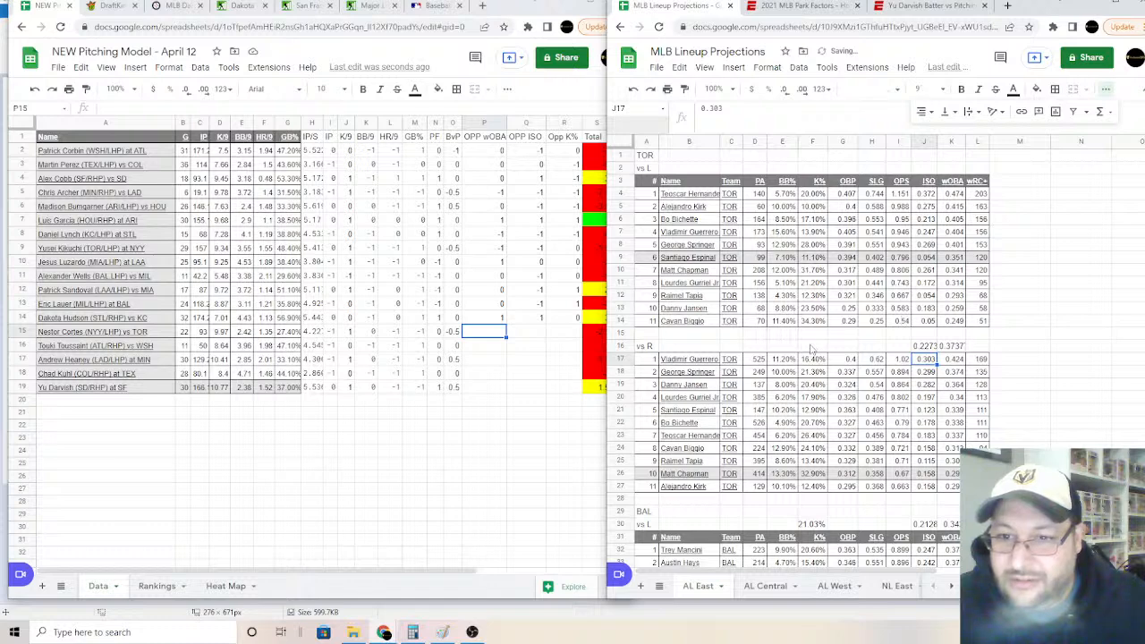
Step: Enter in F16 the average of the TOR vs L K% cells F4:F11 and F13
{"action": "left_click", "coordinate": [812, 346]}
{"action": "left_click", "coordinate": [1100, 114]}
{"action": "left_click", "coordinate": [1012, 152]}
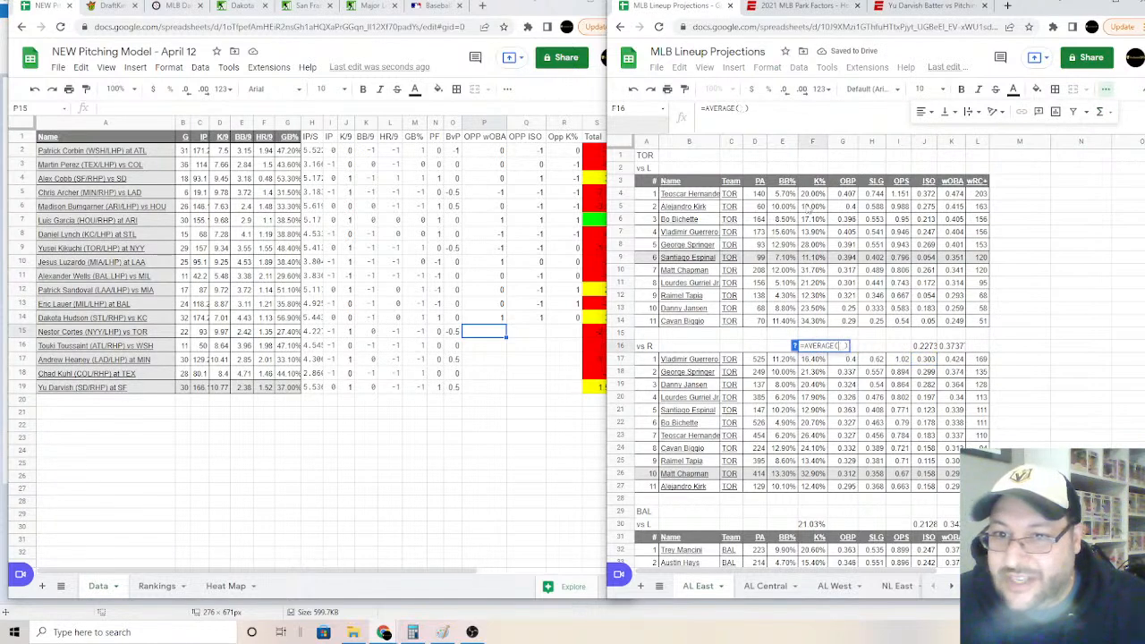
{"action": "left_click_drag", "start_coordinate": [813, 194], "coordinate": [814, 283]}
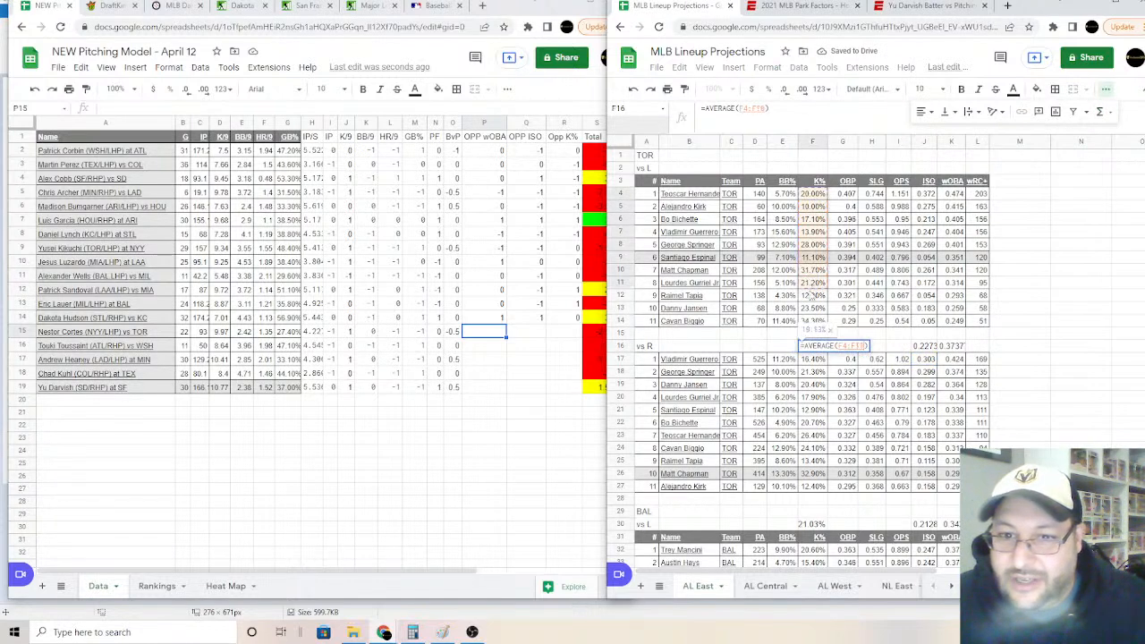
{"action": "left_click", "coordinate": [814, 308], "text": "ctrl"}
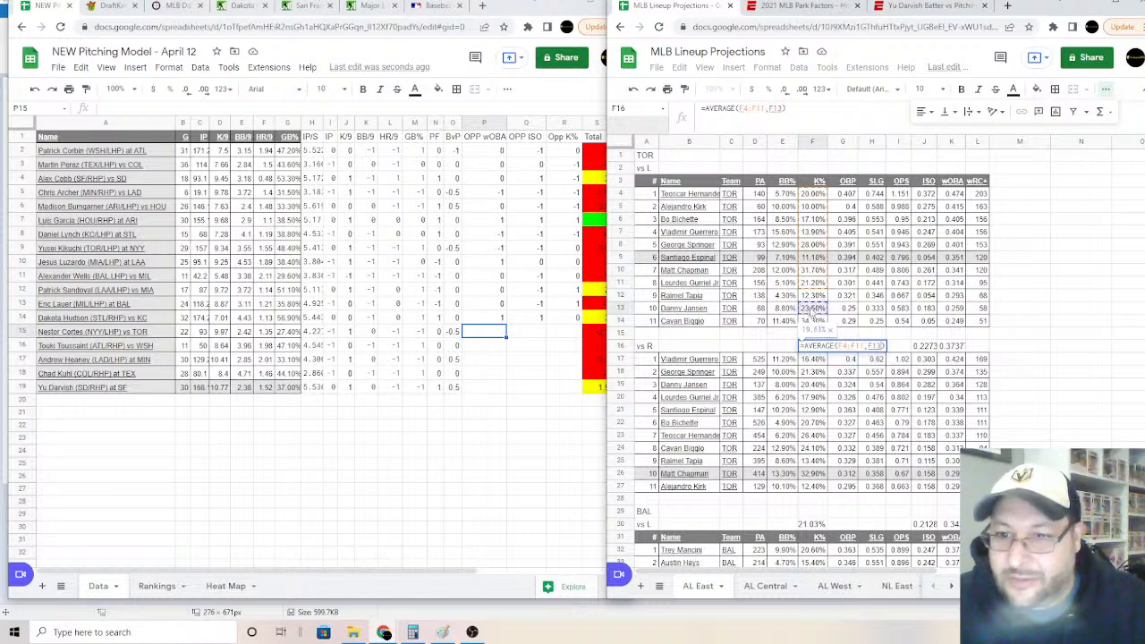
{"action": "key", "text": "Return"}
Step: In row 15 of the pitching model, set OPP wOBA, OPP ISO and Opp K% each to -1
{"action": "left_click", "coordinate": [485, 334]}
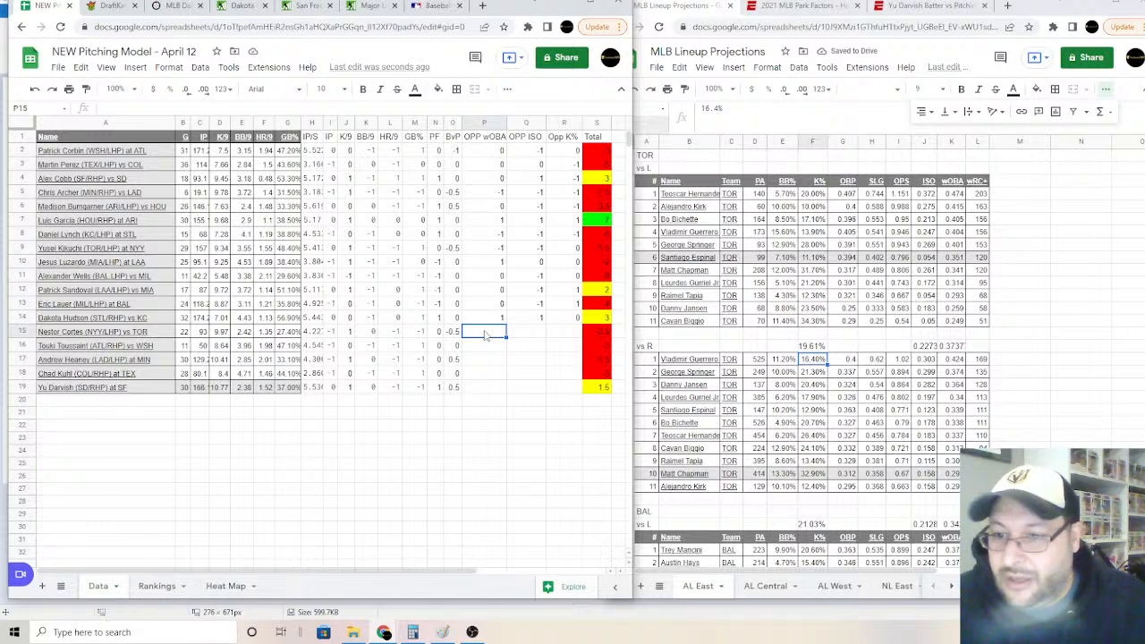
{"action": "type", "text": "-1"}
{"action": "key", "text": "Tab"}
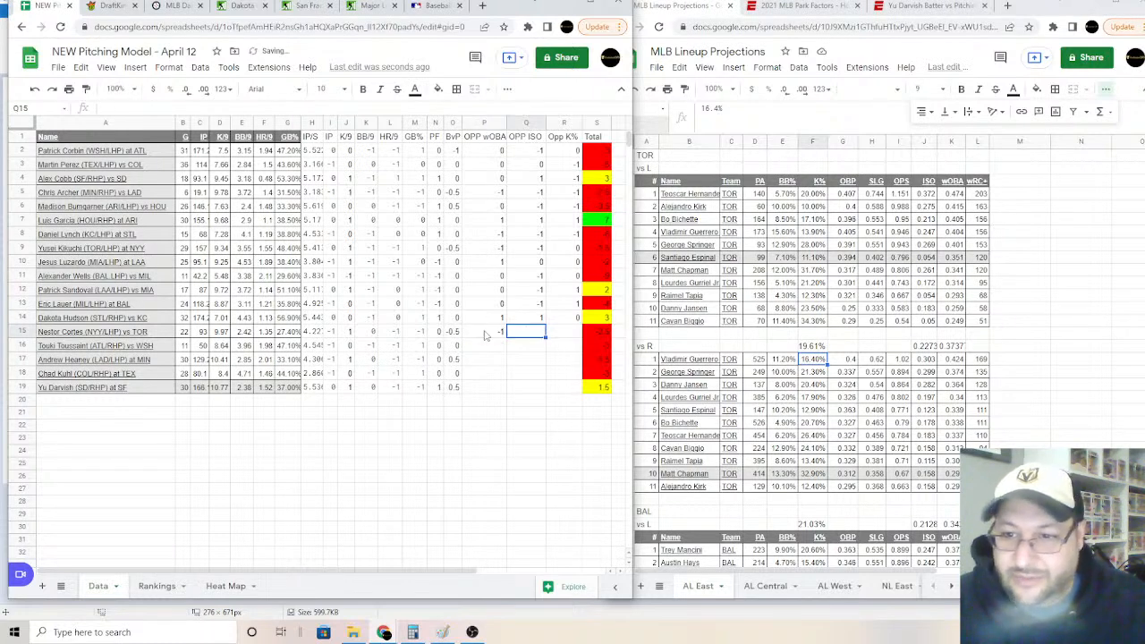
{"action": "type", "text": "-1"}
{"action": "key", "text": "Tab"}
{"action": "type", "text": "-1"}
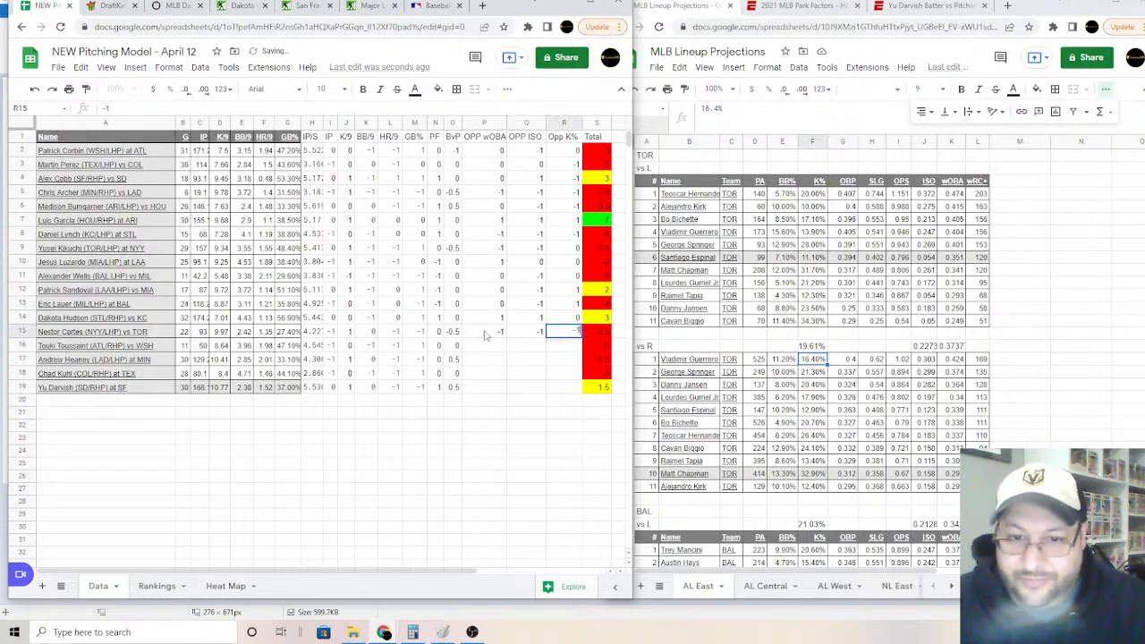
{"action": "key", "text": "Return"}
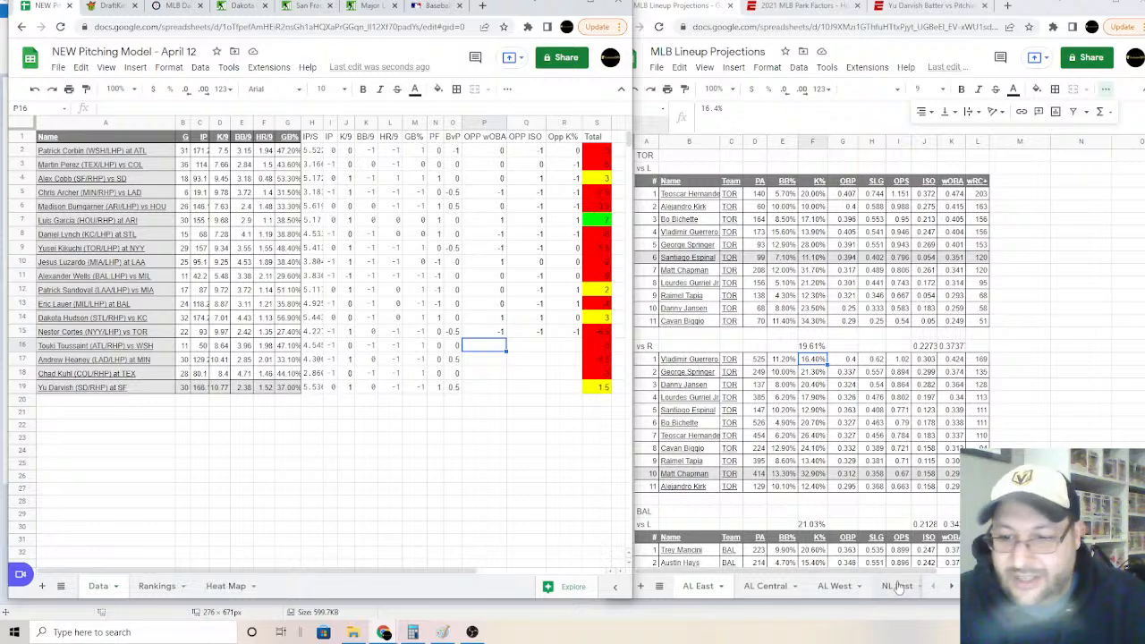
Step: Look up the WSH vs R averages on the NL East sheet and score row 16: OPP wOBA 1, OPP ISO 0, Opp K% -1
{"action": "left_click", "coordinate": [899, 587]}
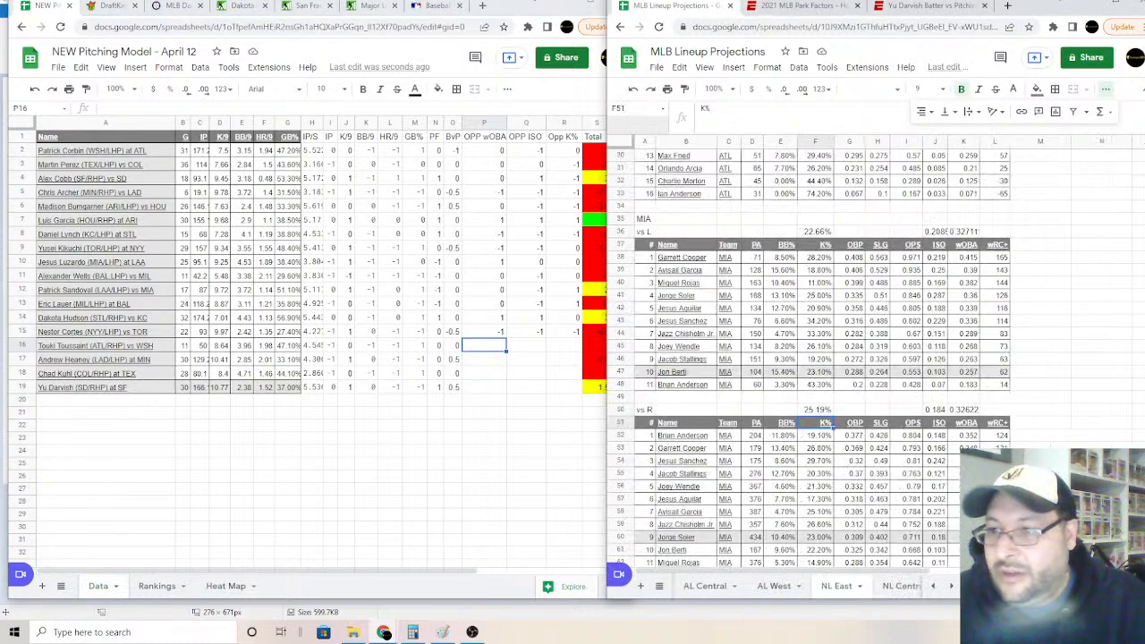
{"action": "scroll", "coordinate": [821, 358], "scroll_direction": "down", "scroll_amount": 15}
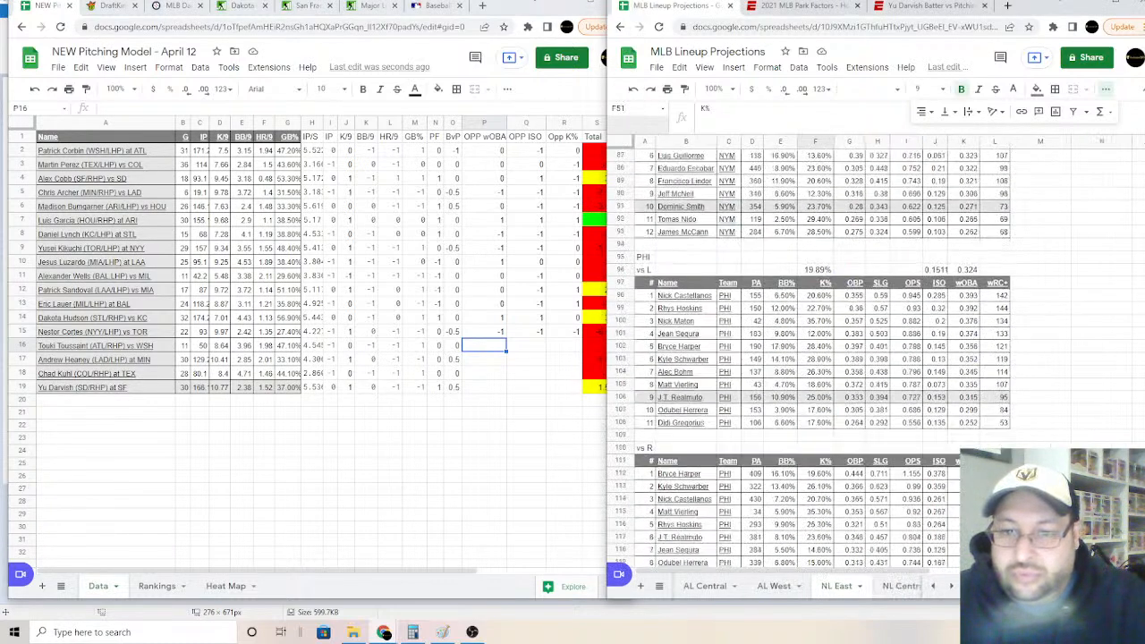
{"action": "scroll", "coordinate": [822, 358], "scroll_direction": "down", "scroll_amount": 5}
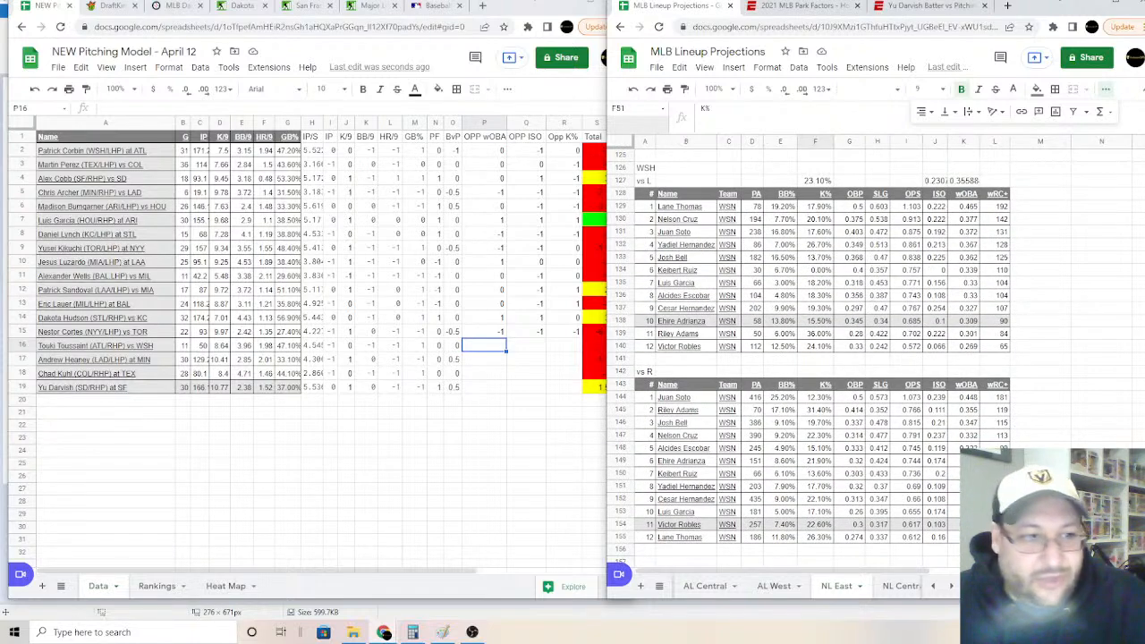
{"action": "left_click", "coordinate": [494, 347]}
{"action": "type", "text": "0"}
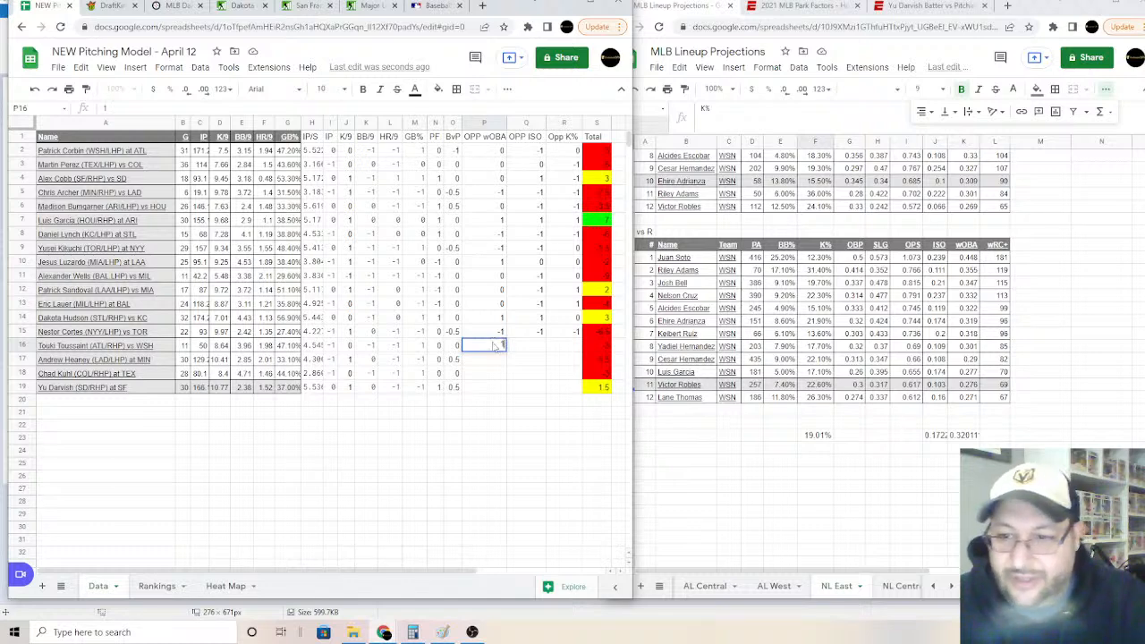
{"action": "key", "text": "Tab"}
{"action": "type", "text": "0"}
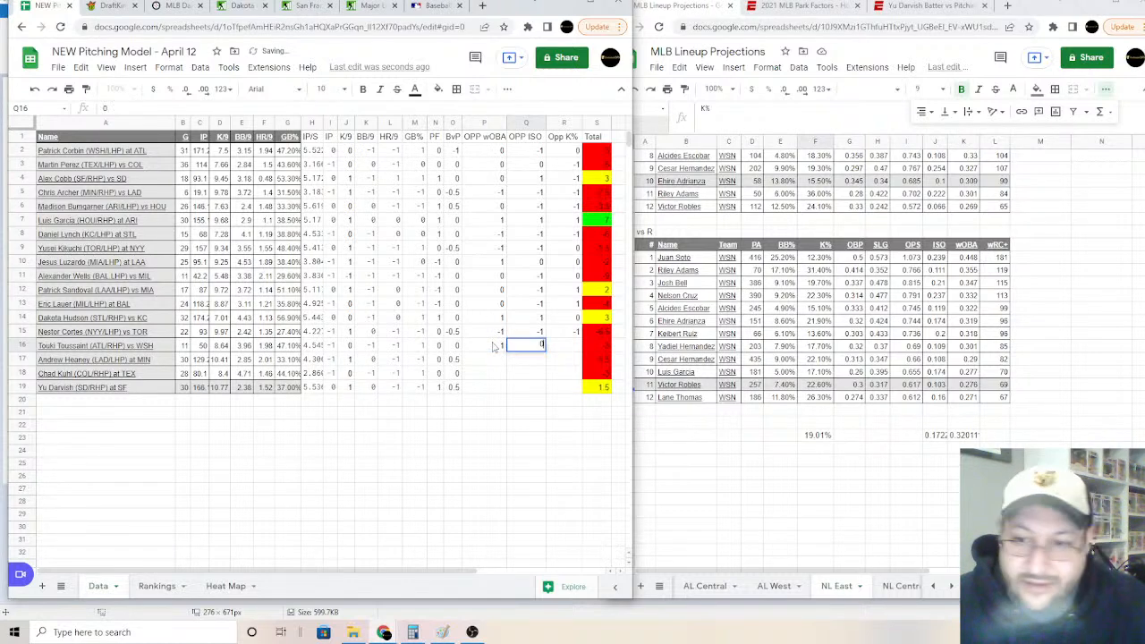
{"action": "key", "text": "Tab"}
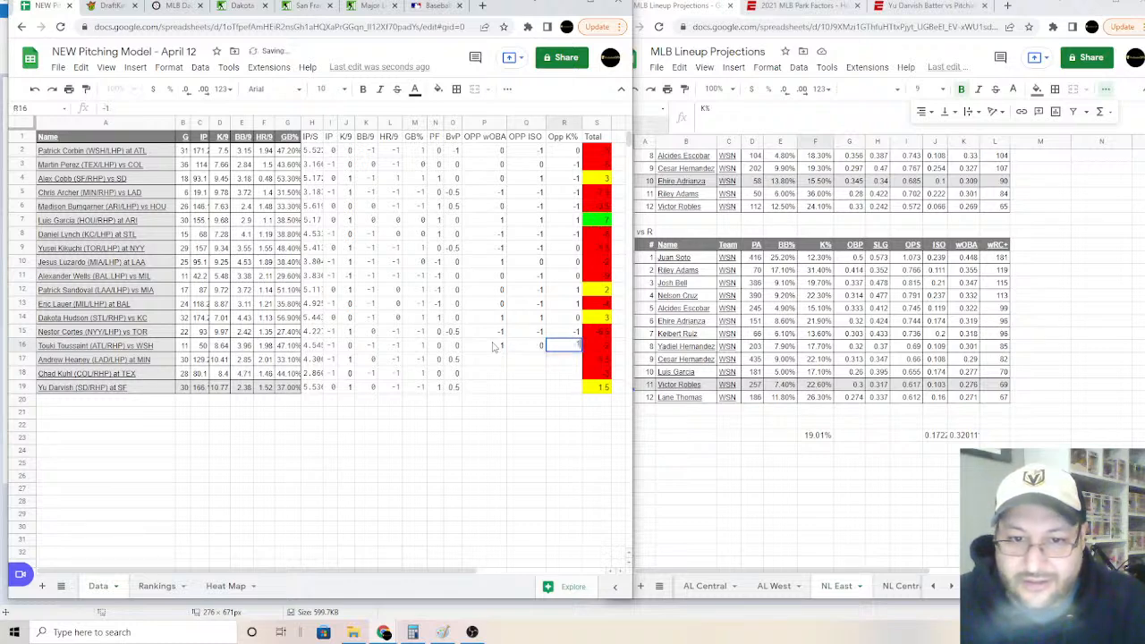
{"action": "key", "text": "Return"}
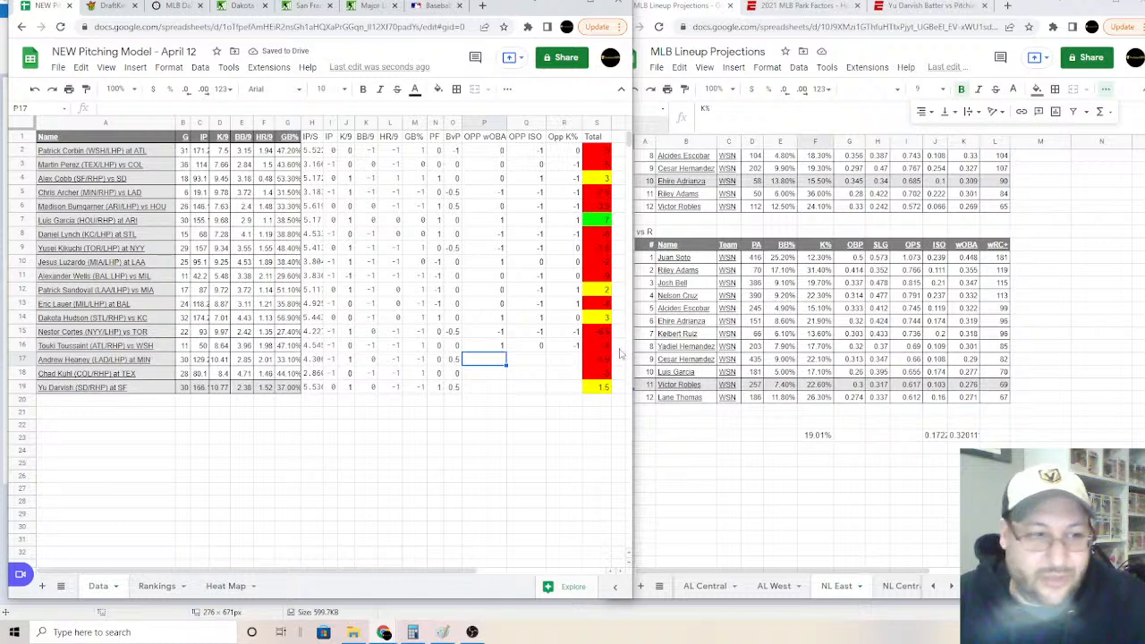
Step: Look up the MIN vs L averages on the AL Central sheet and score row 17: OPP wOBA 0, OPP ISO -1, Opp K% 1
{"action": "left_click", "coordinate": [705, 586]}
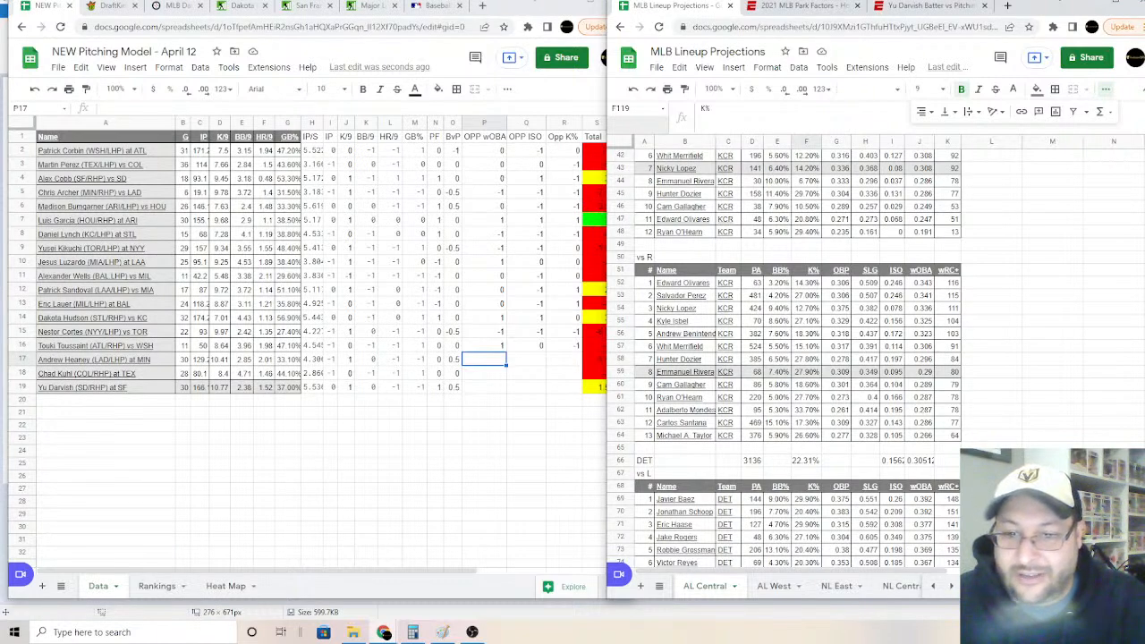
{"action": "scroll", "coordinate": [796, 358], "scroll_direction": "down", "scroll_amount": 10}
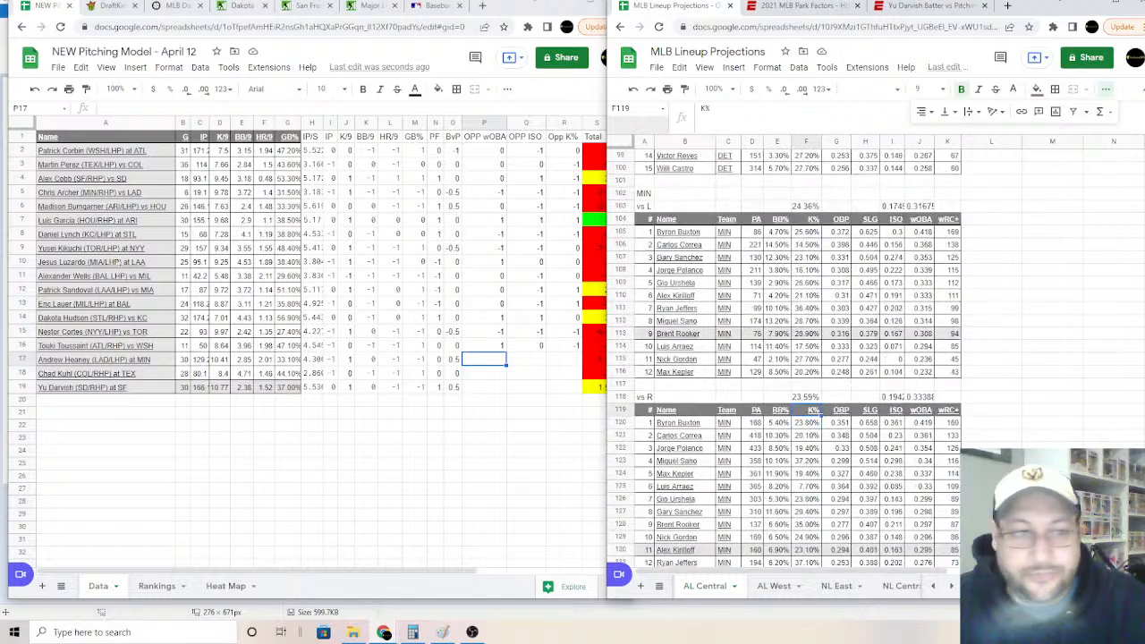
{"action": "left_click", "coordinate": [481, 362]}
{"action": "type", "text": "0"}
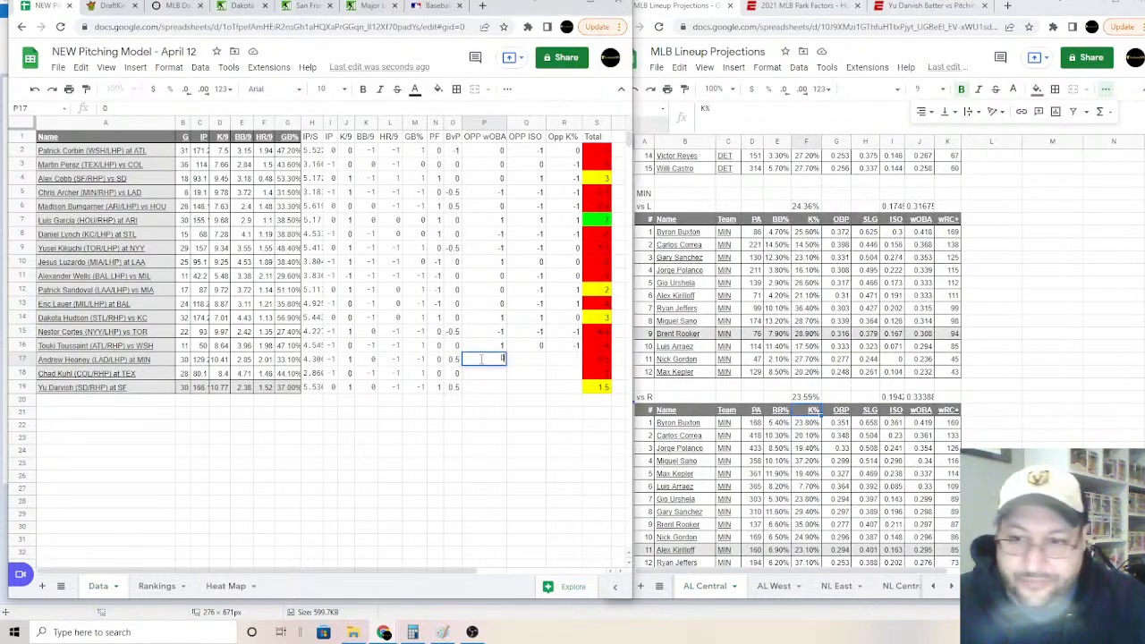
{"action": "key", "text": "Tab"}
{"action": "type", "text": "-1"}
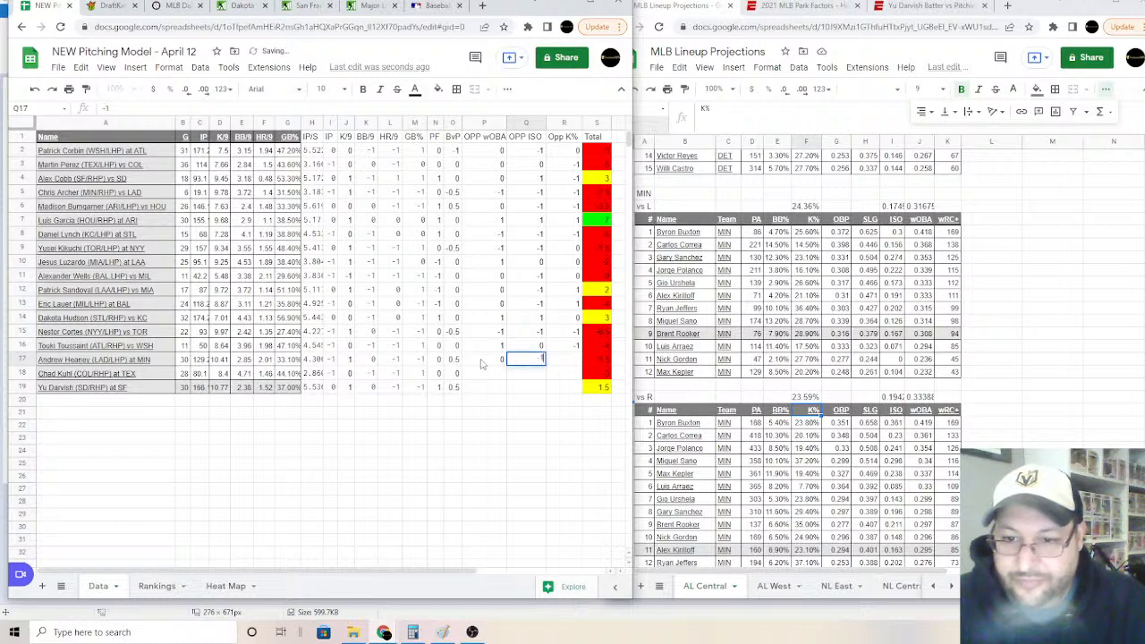
{"action": "key", "text": "Tab"}
{"action": "type", "text": "1"}
{"action": "key", "text": "Return"}
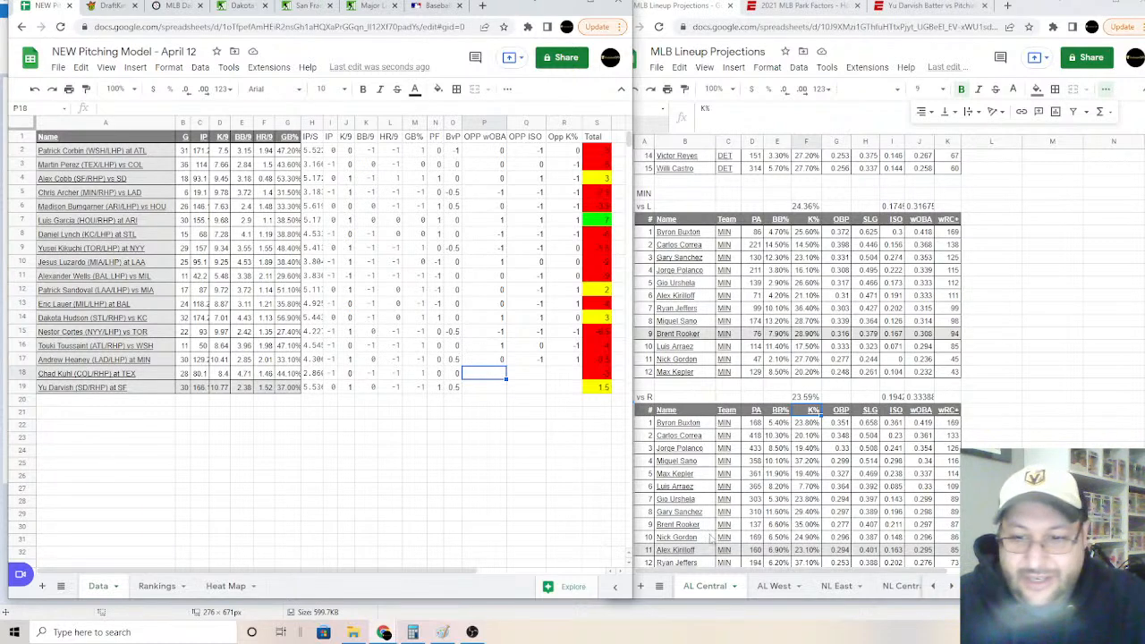
Step: On the AL West sheet, enter in I162 the average of the TEX vs R wOBA cells I147:I155
{"action": "left_click", "coordinate": [774, 586]}
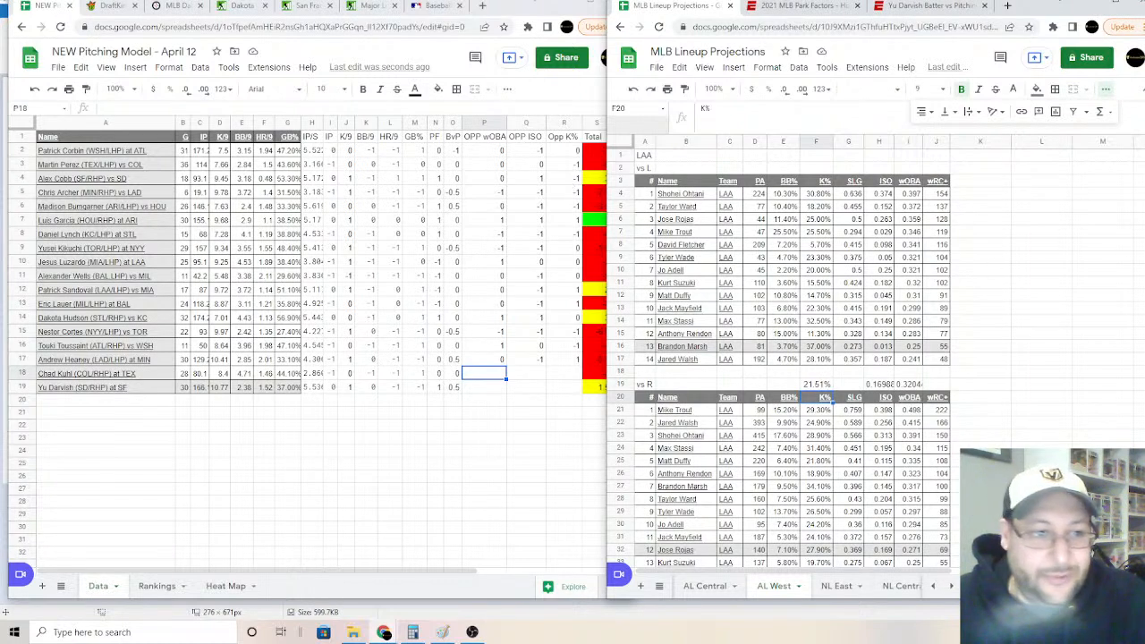
{"action": "scroll", "coordinate": [787, 358], "scroll_direction": "down", "scroll_amount": 10}
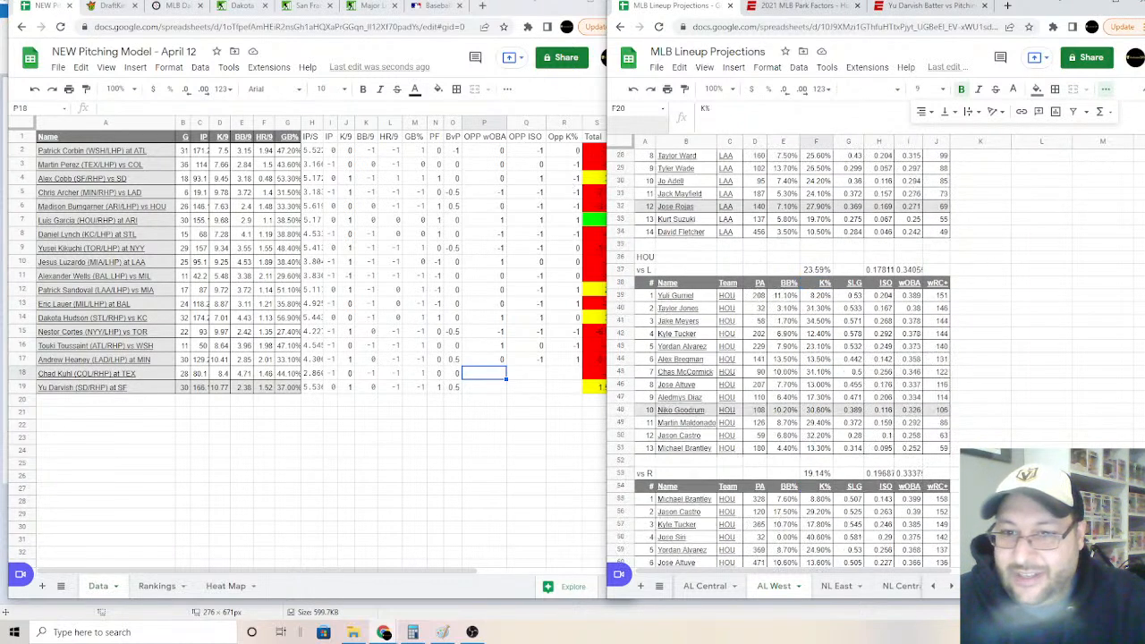
{"action": "scroll", "coordinate": [783, 358], "scroll_direction": "down", "scroll_amount": 9}
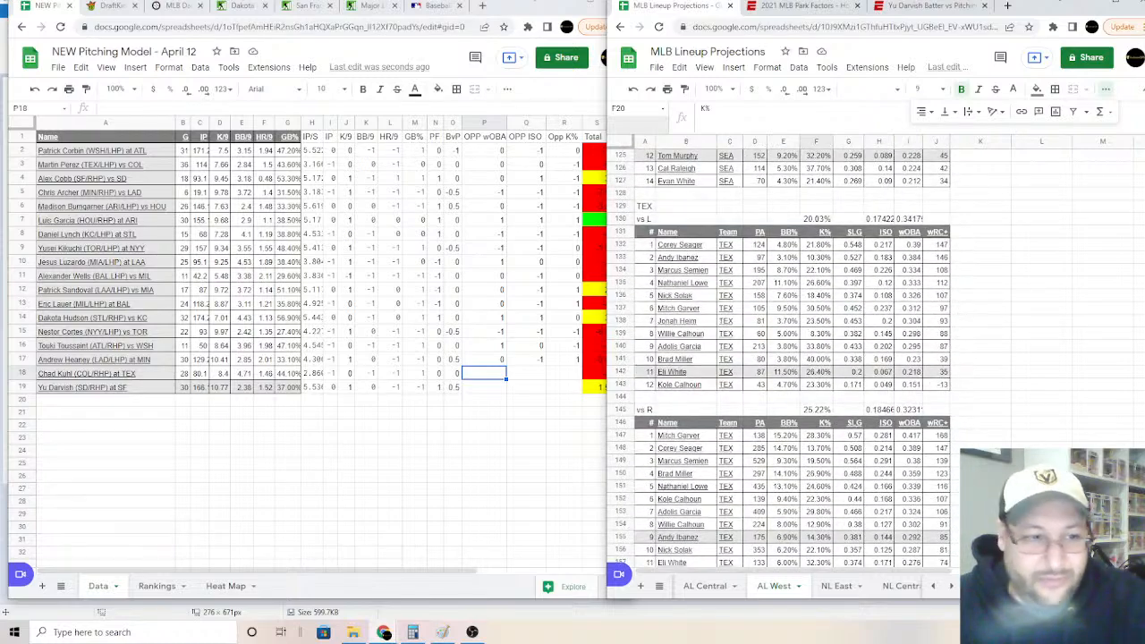
{"action": "scroll", "coordinate": [1049, 286], "scroll_direction": "down", "scroll_amount": 2}
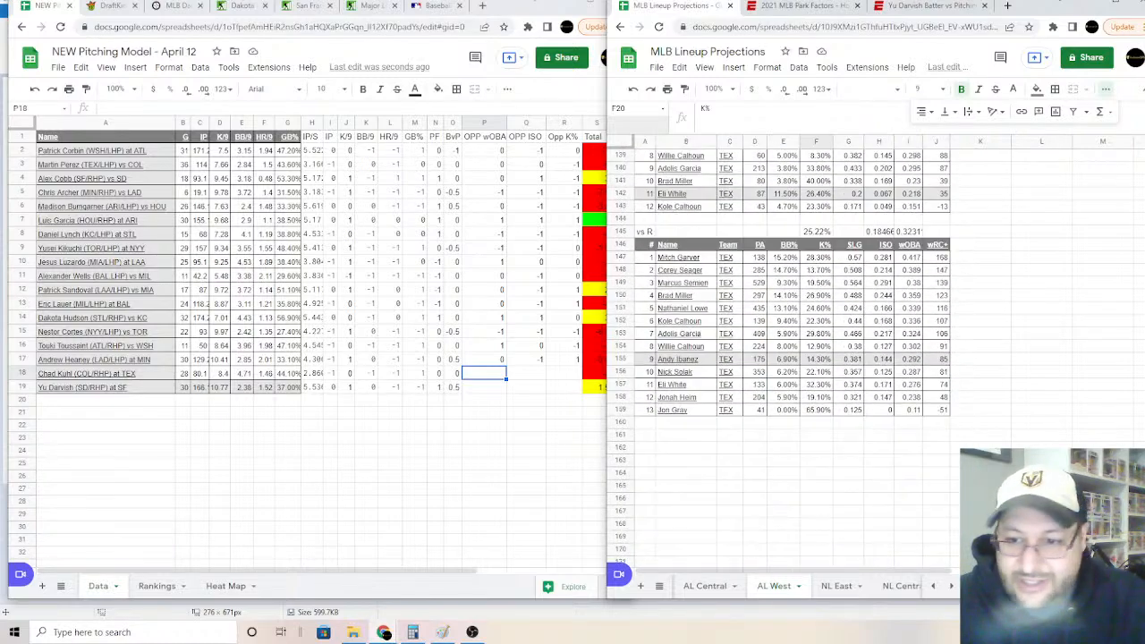
{"action": "left_click", "coordinate": [911, 449]}
{"action": "left_click", "coordinate": [1100, 111]}
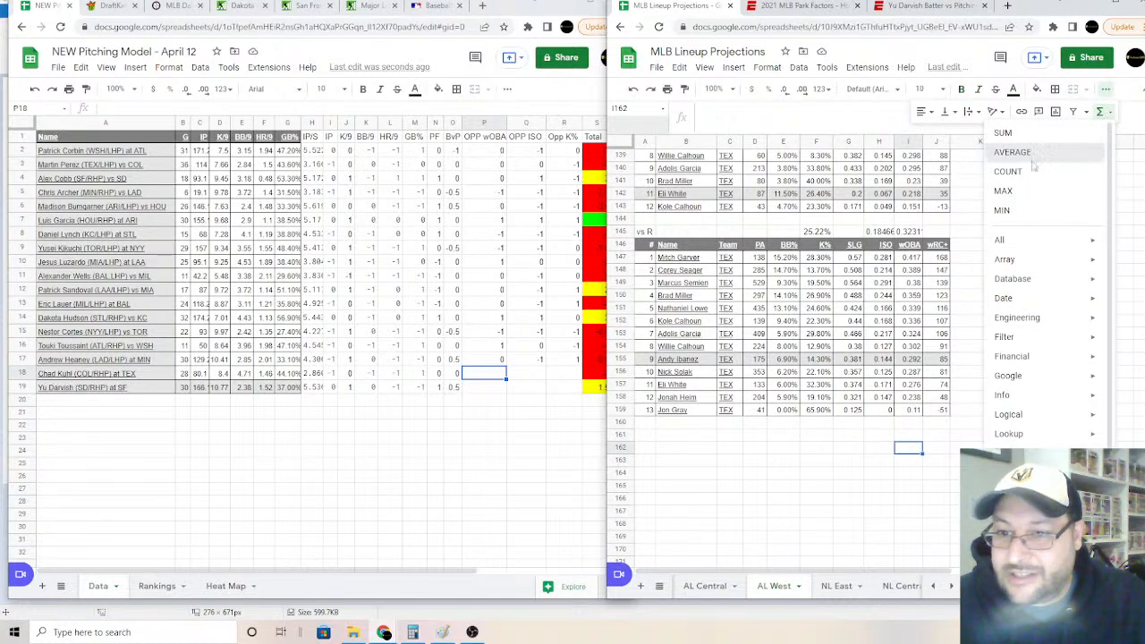
{"action": "left_click", "coordinate": [1015, 148]}
{"action": "left_click_drag", "start_coordinate": [918, 260], "coordinate": [907, 378]}
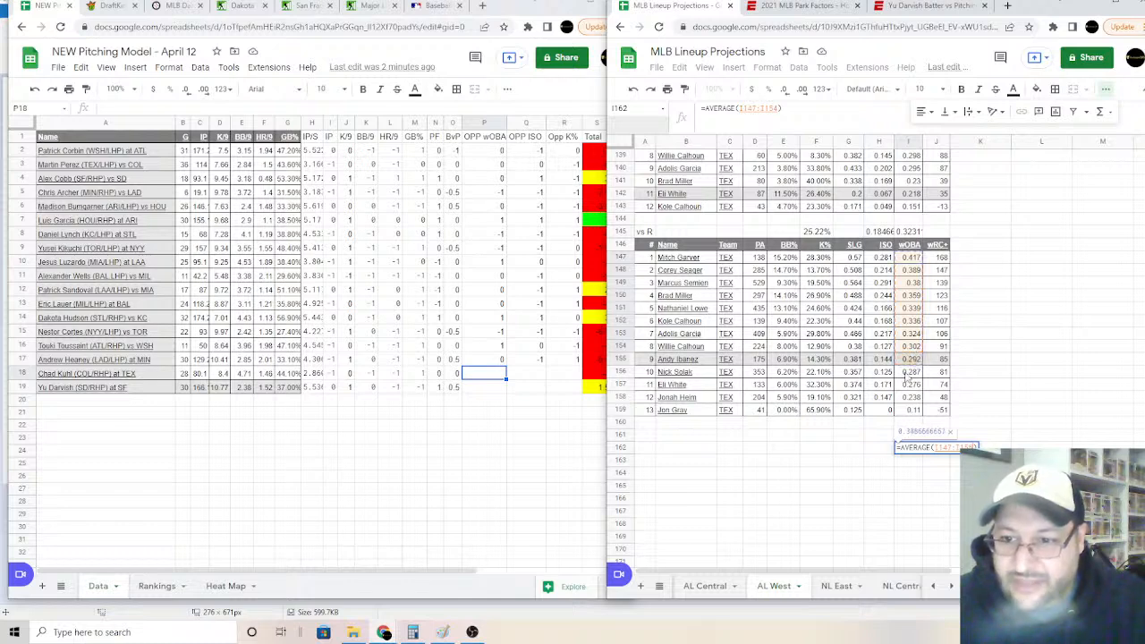
Step: Enter in H162 the average of the TEX vs R ISO cells H147:H155
{"action": "left_click", "coordinate": [885, 453]}
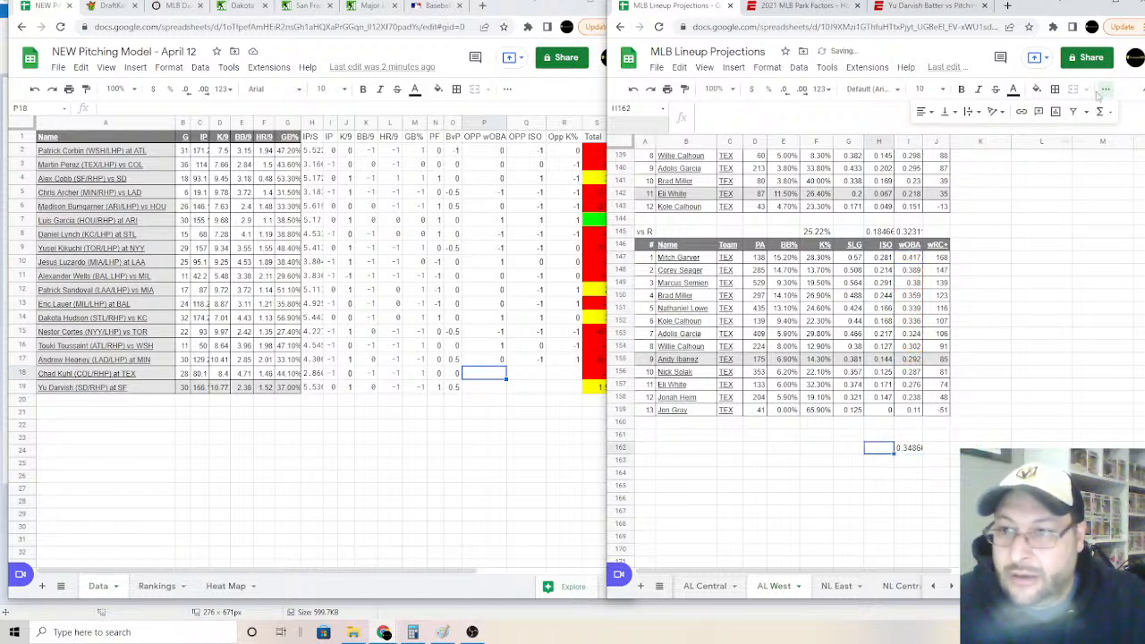
{"action": "left_click", "coordinate": [1101, 119]}
{"action": "left_click", "coordinate": [1012, 166]}
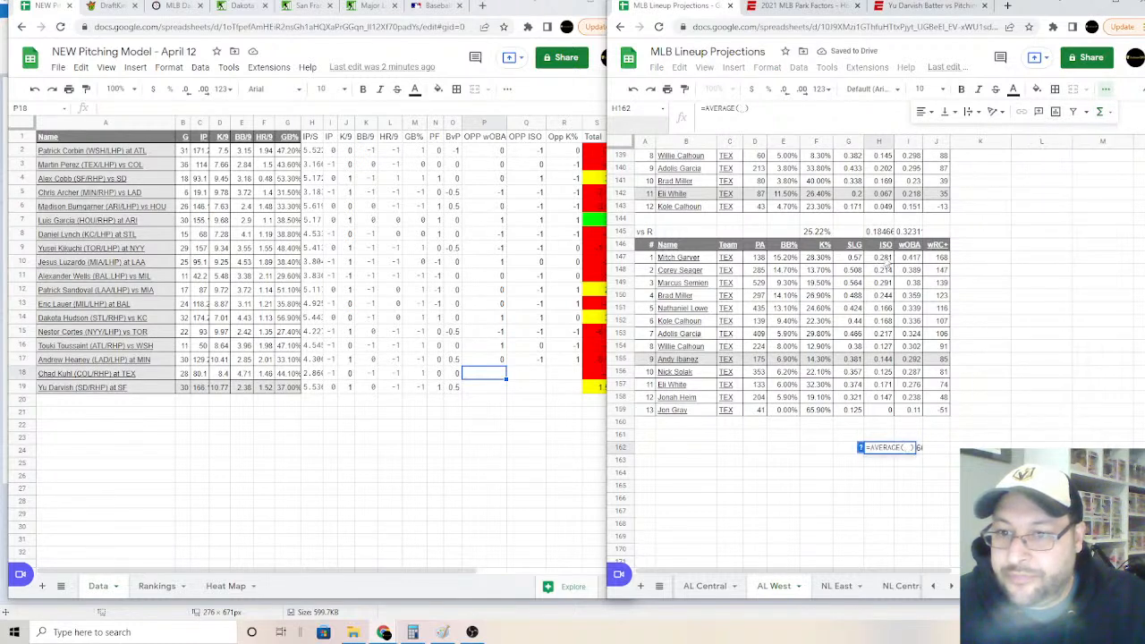
{"action": "left_click_drag", "start_coordinate": [886, 259], "coordinate": [886, 363]}
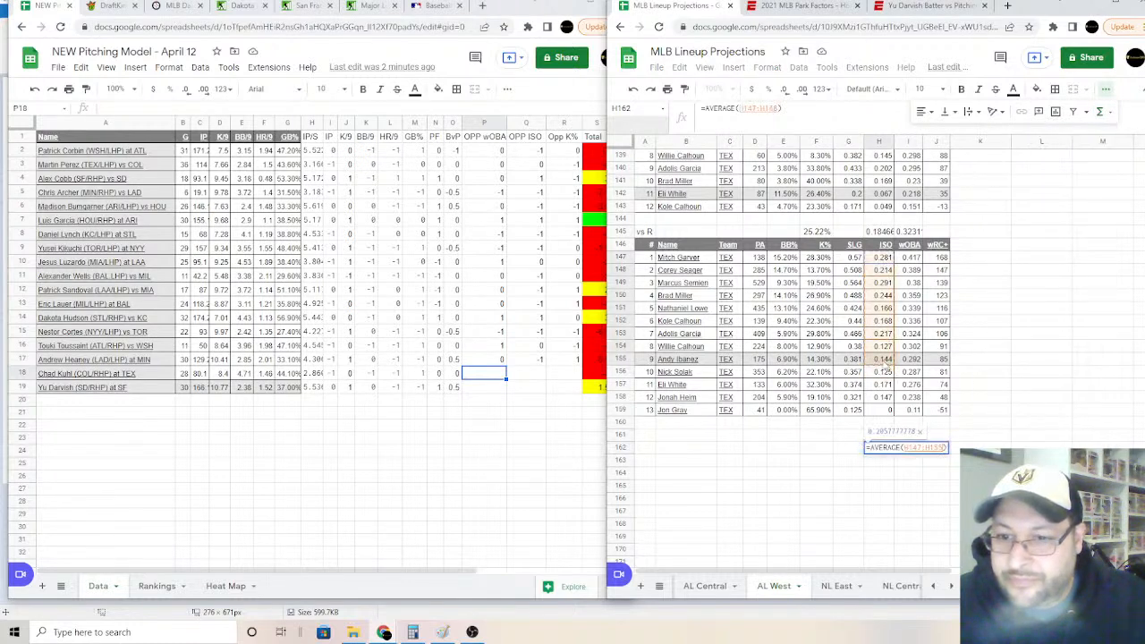
{"action": "key", "text": "Return"}
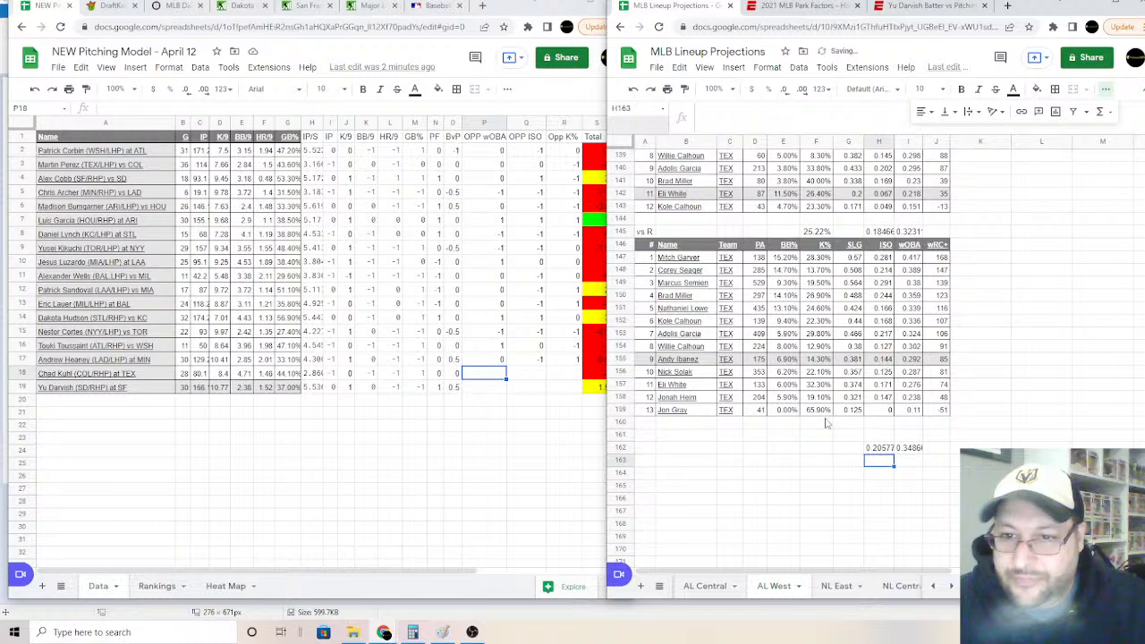
Step: Enter in F162 the average of the TEX vs R K% cells F147:F155
{"action": "left_click", "coordinate": [811, 447]}
{"action": "left_click", "coordinate": [1100, 111]}
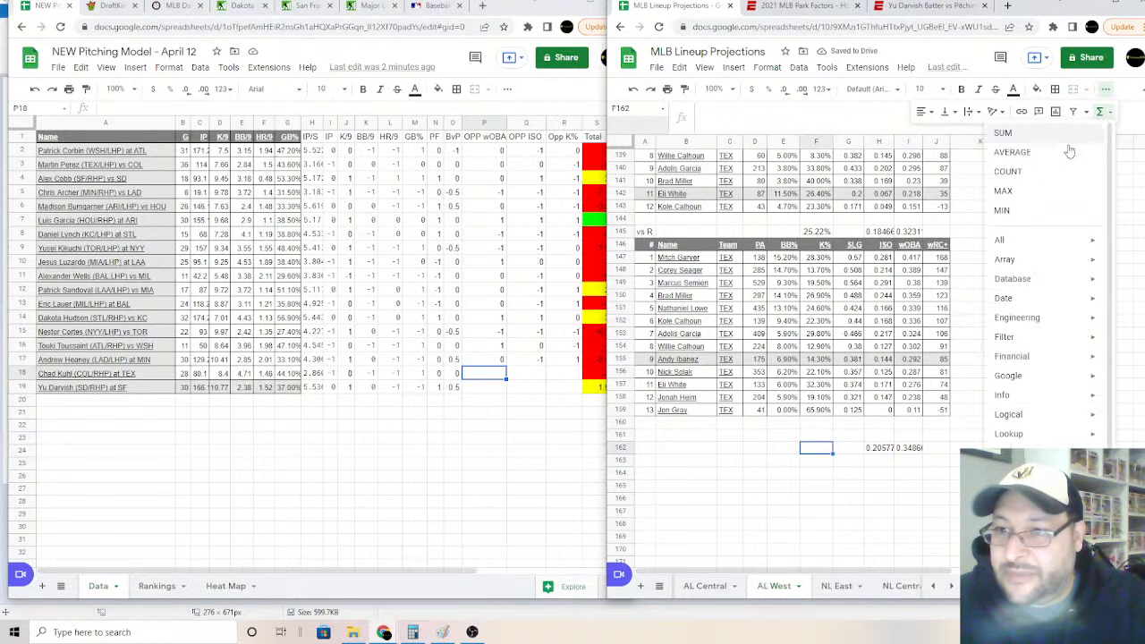
{"action": "left_click", "coordinate": [1020, 146]}
{"action": "left_click_drag", "start_coordinate": [811, 261], "coordinate": [818, 363]}
{"action": "key", "text": "Return"}
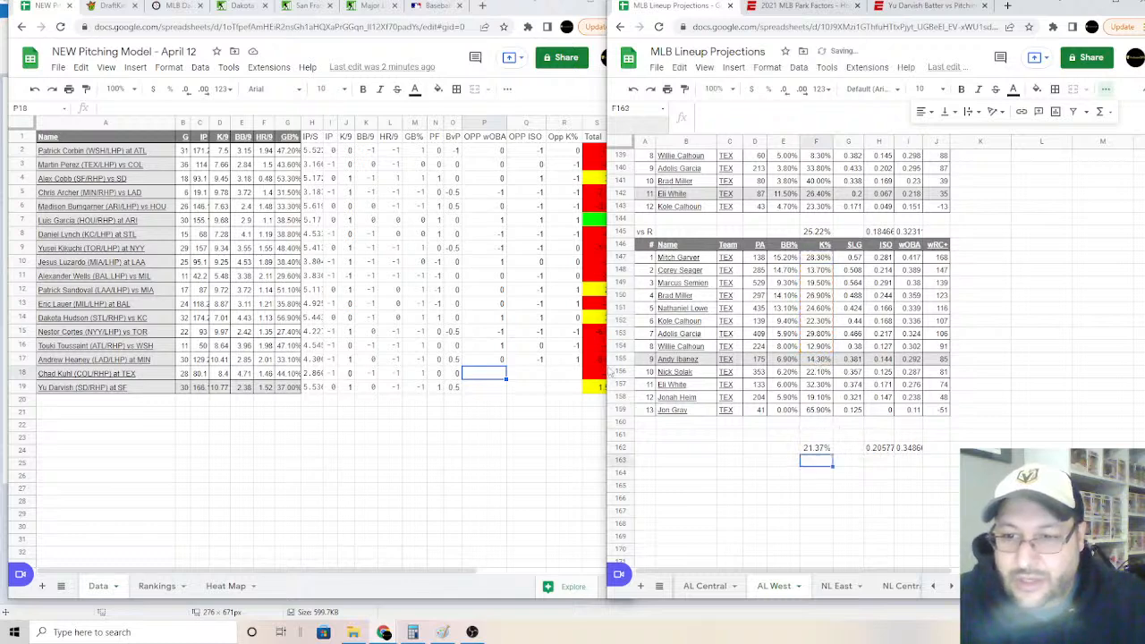
Step: In row 18 of the pitching model, set OPP wOBA to -1, OPP ISO to -1 and Opp K% to 0
{"action": "left_click", "coordinate": [487, 379]}
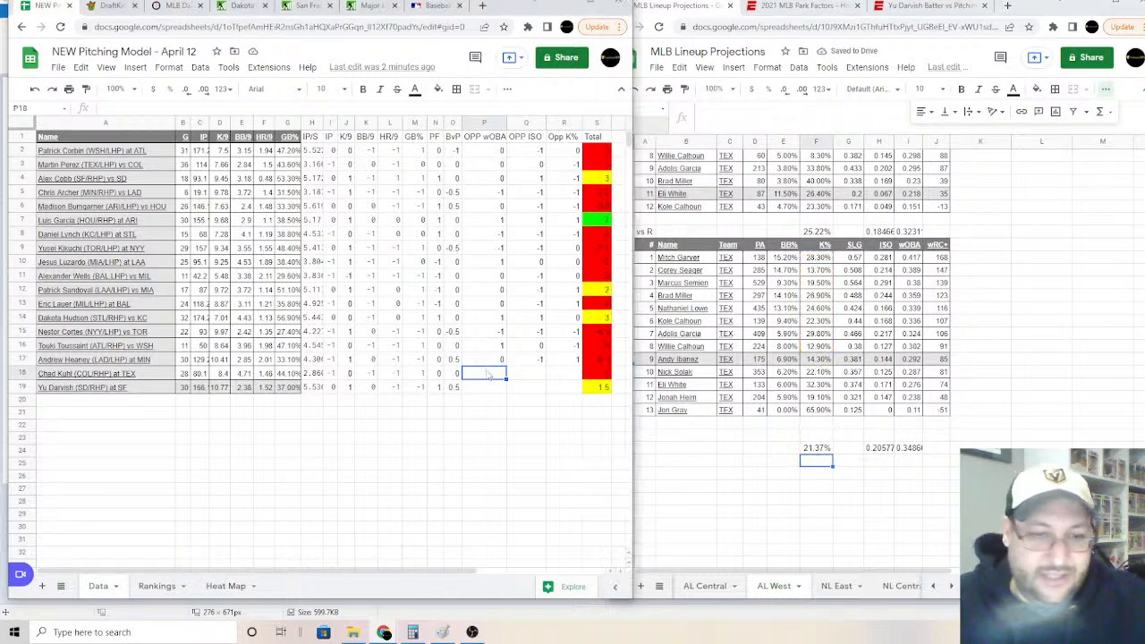
{"action": "type", "text": "-1"}
{"action": "key", "text": "Right"}
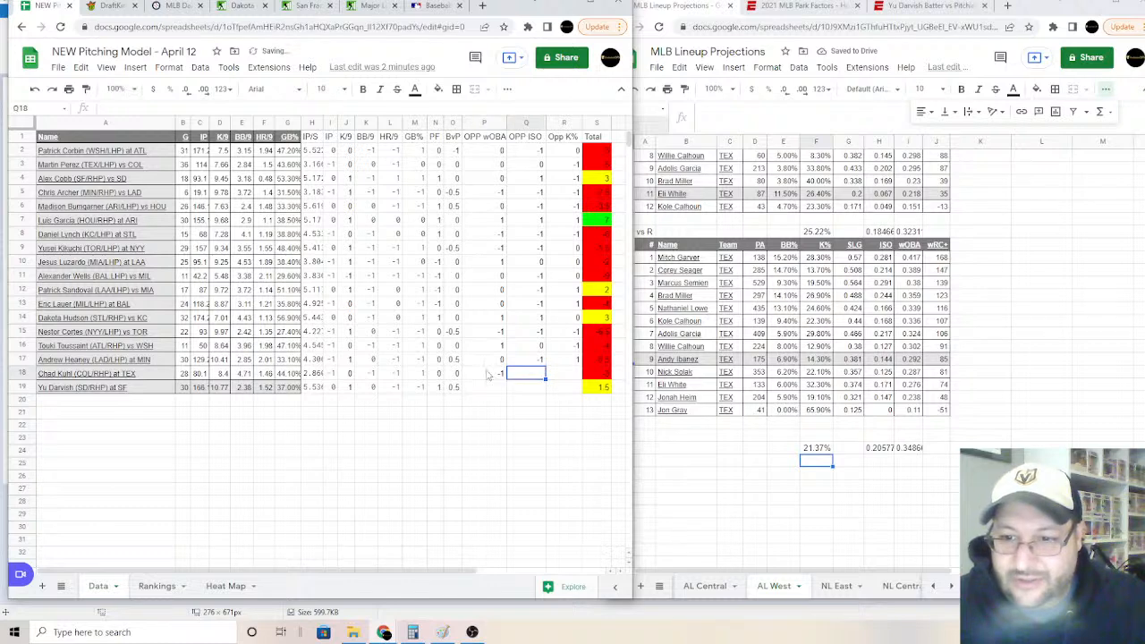
{"action": "type", "text": "-1"}
{"action": "key", "text": "Right"}
{"action": "type", "text": "0"}
{"action": "key", "text": "Return"}
{"action": "key", "text": "Left"}
{"action": "key", "text": "Left"}
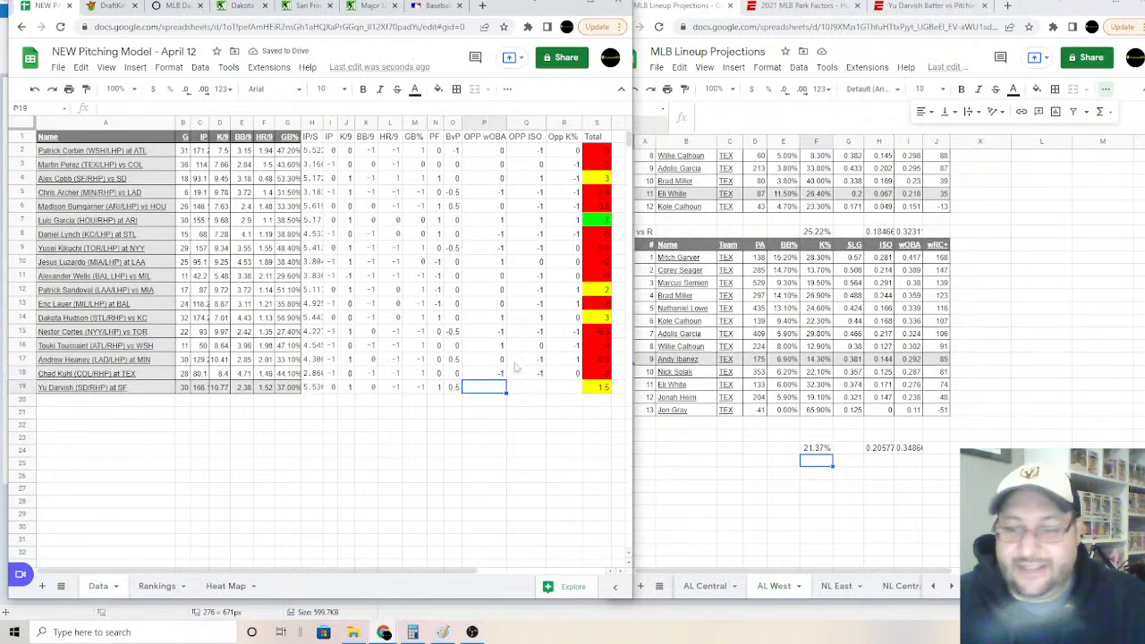
Step: Look up the SF vs R lineup on the NL West sheet and score row 19: OPP wOBA -1, OPP ISO -1, Opp K% 0
{"action": "left_click", "coordinate": [951, 588]}
{"action": "left_click", "coordinate": [951, 588]}
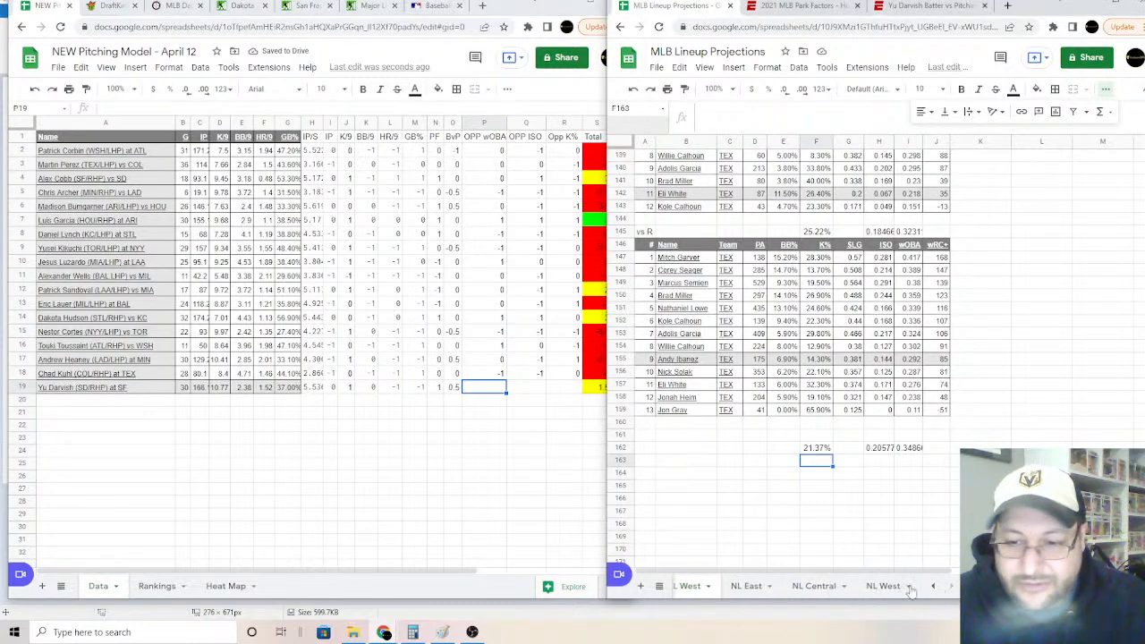
{"action": "left_click", "coordinate": [877, 588]}
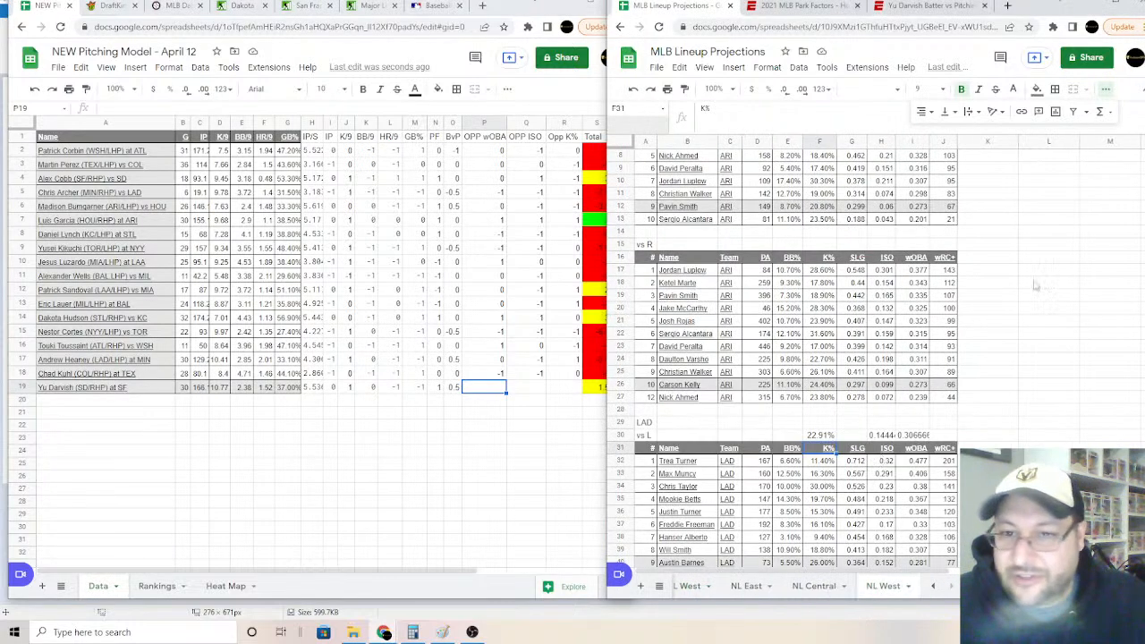
{"action": "scroll", "coordinate": [795, 358], "scroll_direction": "down", "scroll_amount": 10}
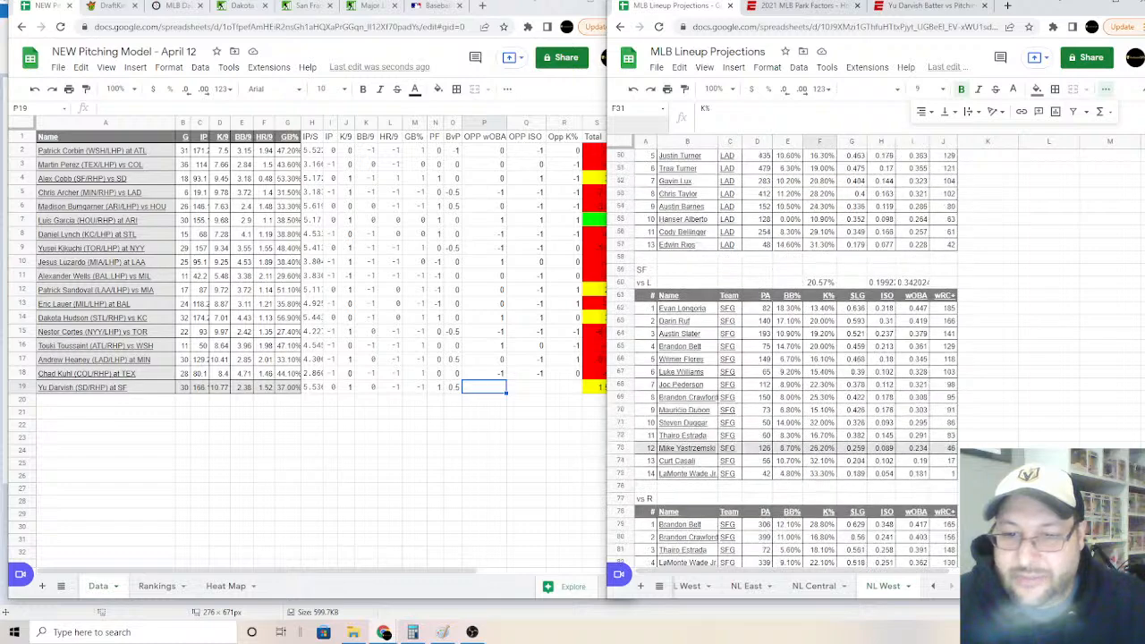
{"action": "scroll", "coordinate": [794, 358], "scroll_direction": "down", "scroll_amount": 2}
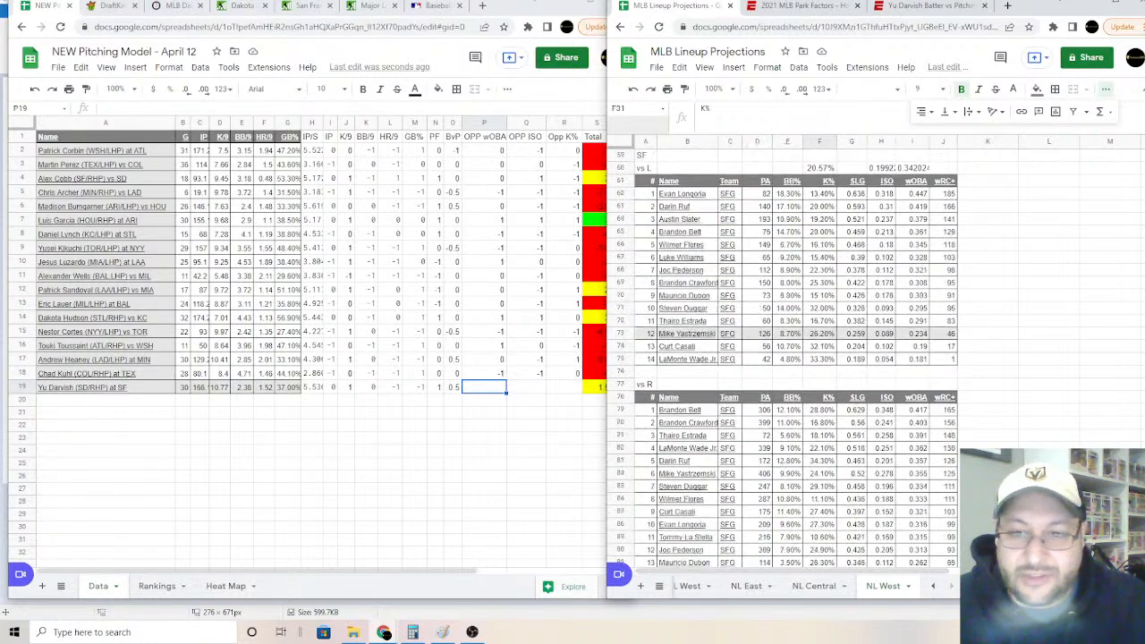
{"action": "scroll", "coordinate": [795, 358], "scroll_direction": "down", "scroll_amount": 1}
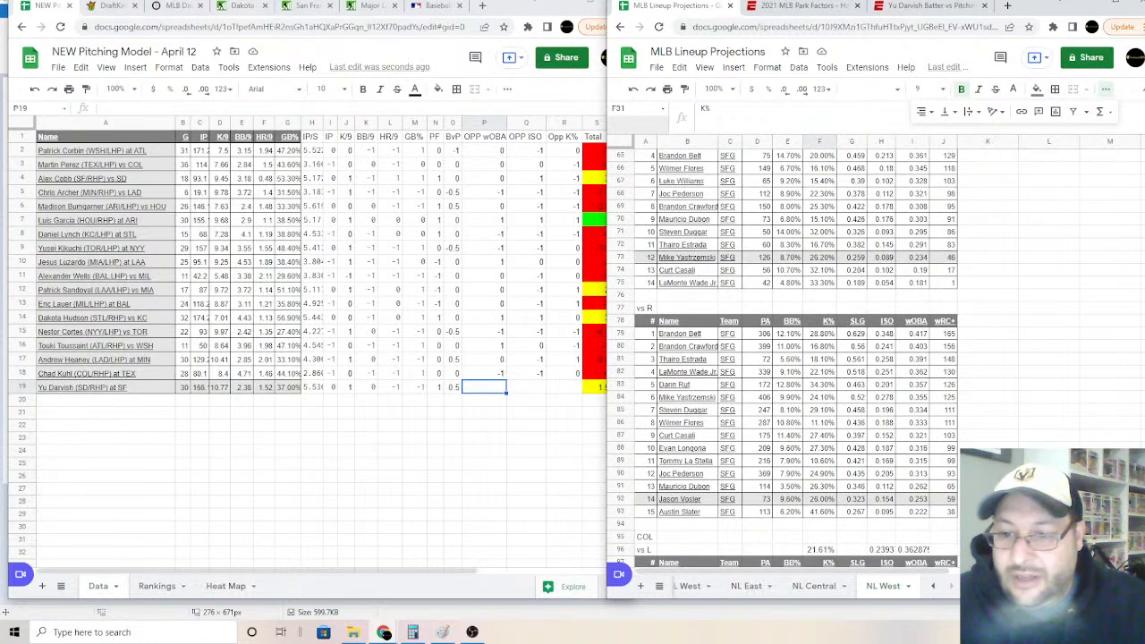
{"action": "scroll", "coordinate": [871, 446], "scroll_direction": "down", "scroll_amount": 2}
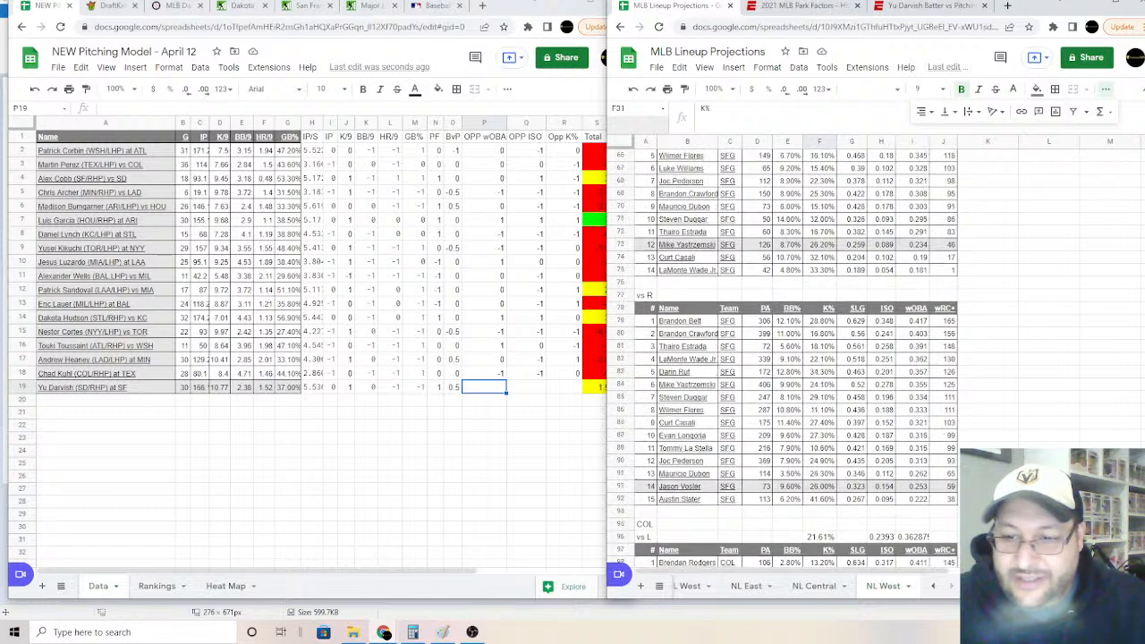
{"action": "left_click", "coordinate": [499, 391]}
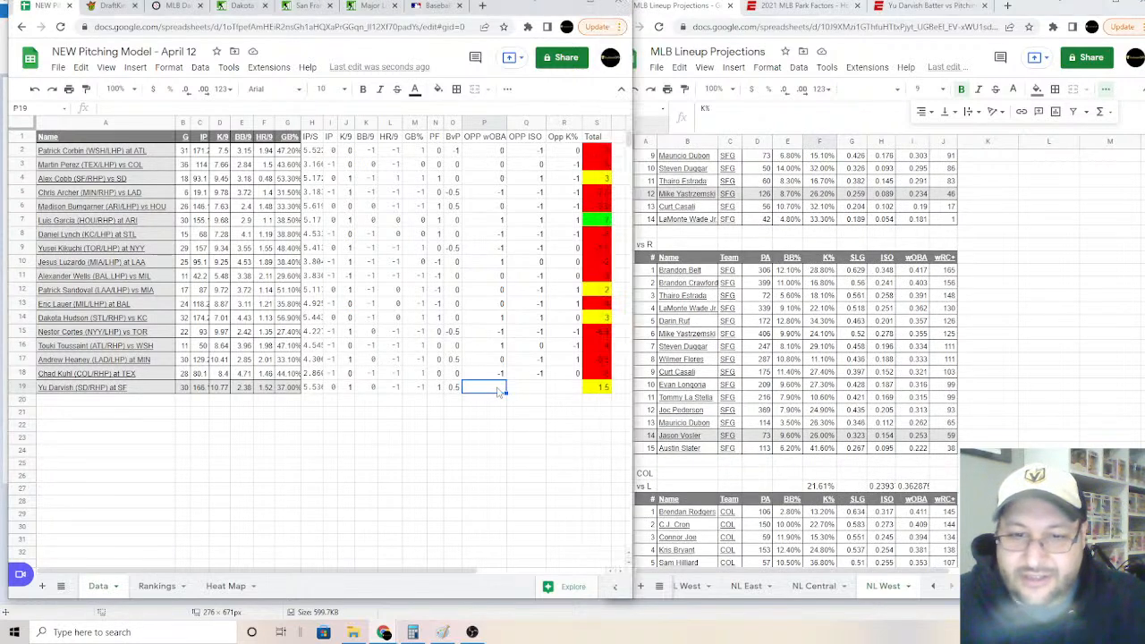
{"action": "double_click", "coordinate": [499, 389]}
{"action": "type", "text": "-1"}
{"action": "key", "text": "Tab"}
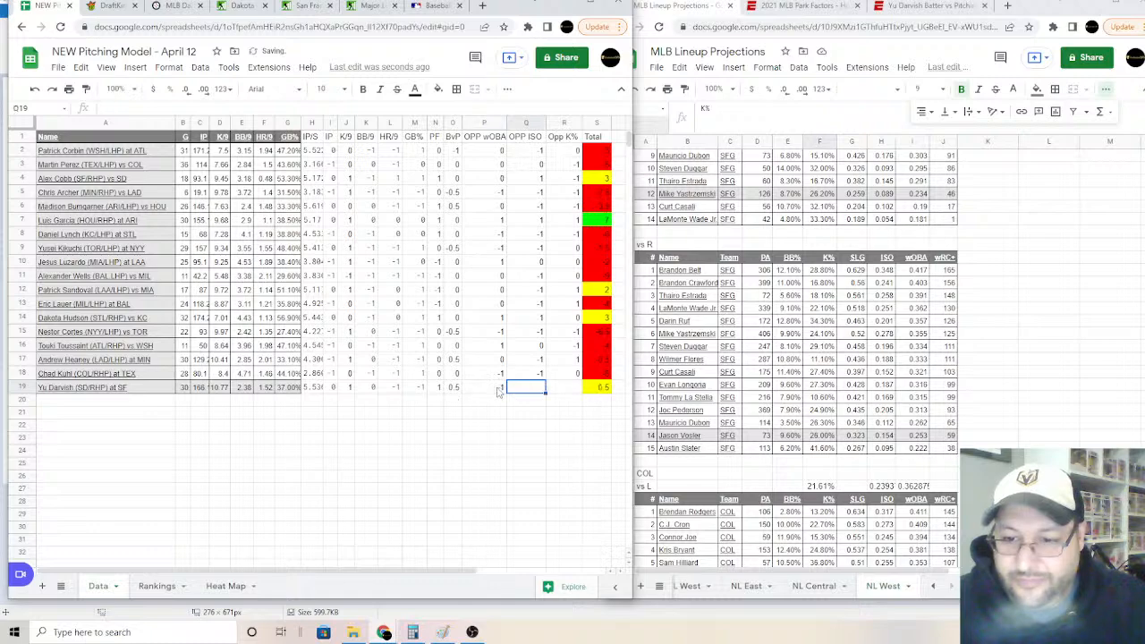
{"action": "type", "text": "-1"}
{"action": "key", "text": "Tab"}
{"action": "type", "text": "0"}
{"action": "key", "text": "Return"}
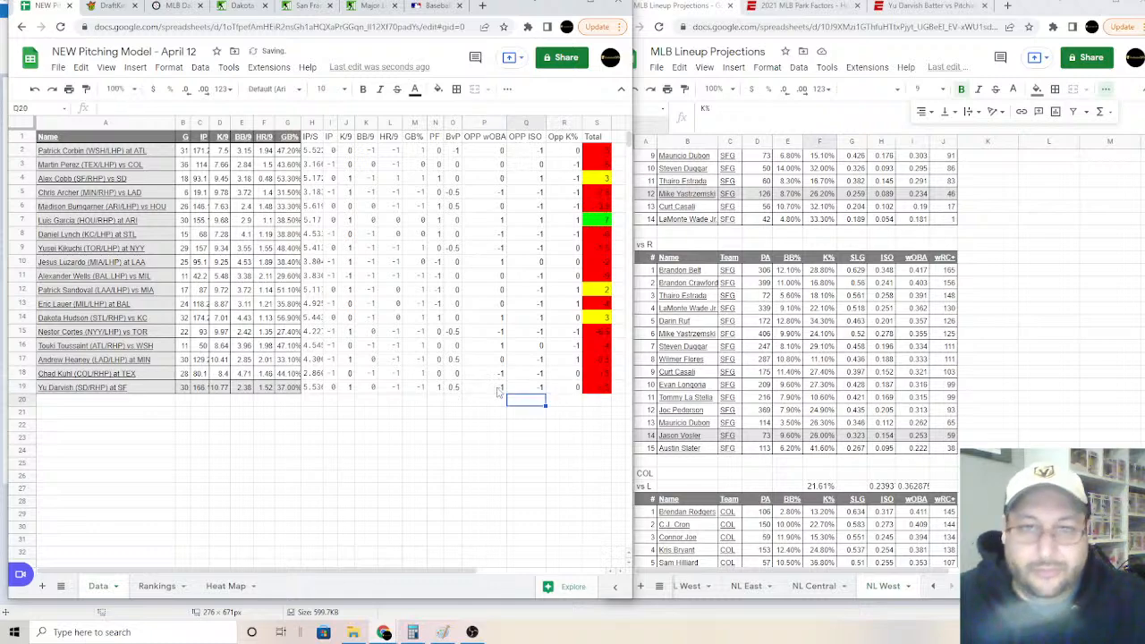
Step: Maximize the pitching model window and sort the sheet by the Total column from Z to A
{"action": "left_click", "coordinate": [591, 4]}
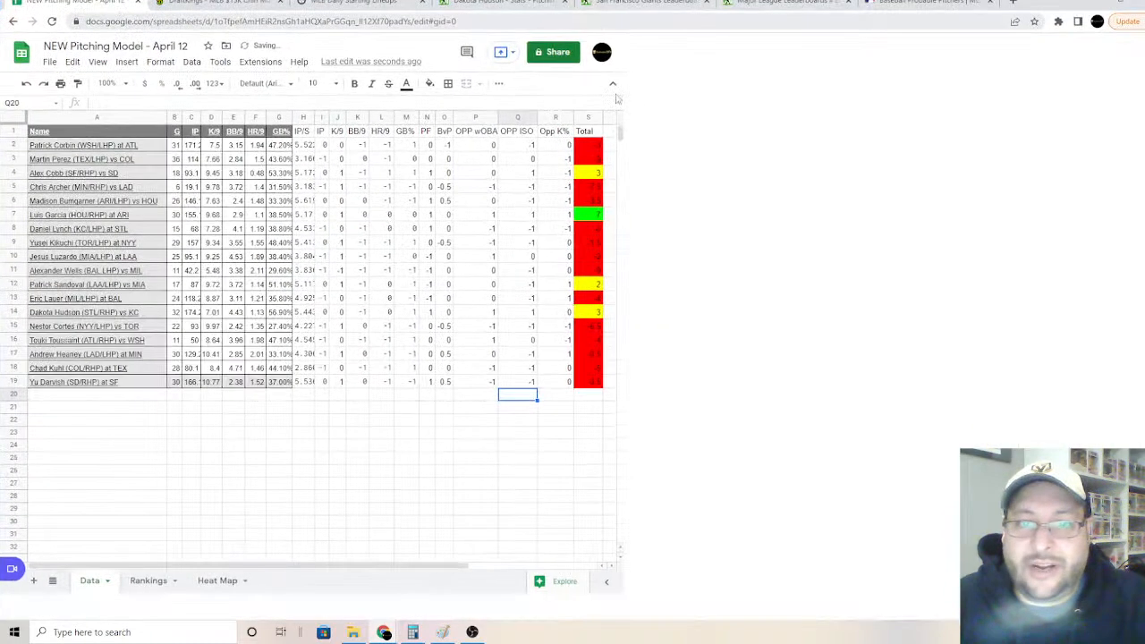
{"action": "right_click", "coordinate": [588, 117]}
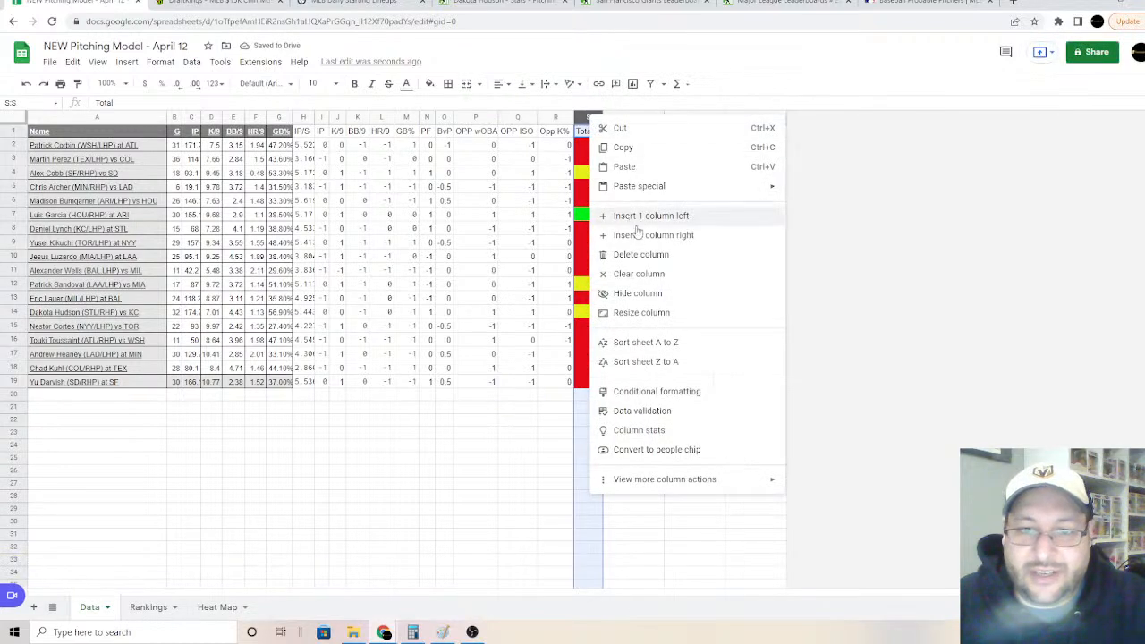
{"action": "left_click", "coordinate": [667, 361]}
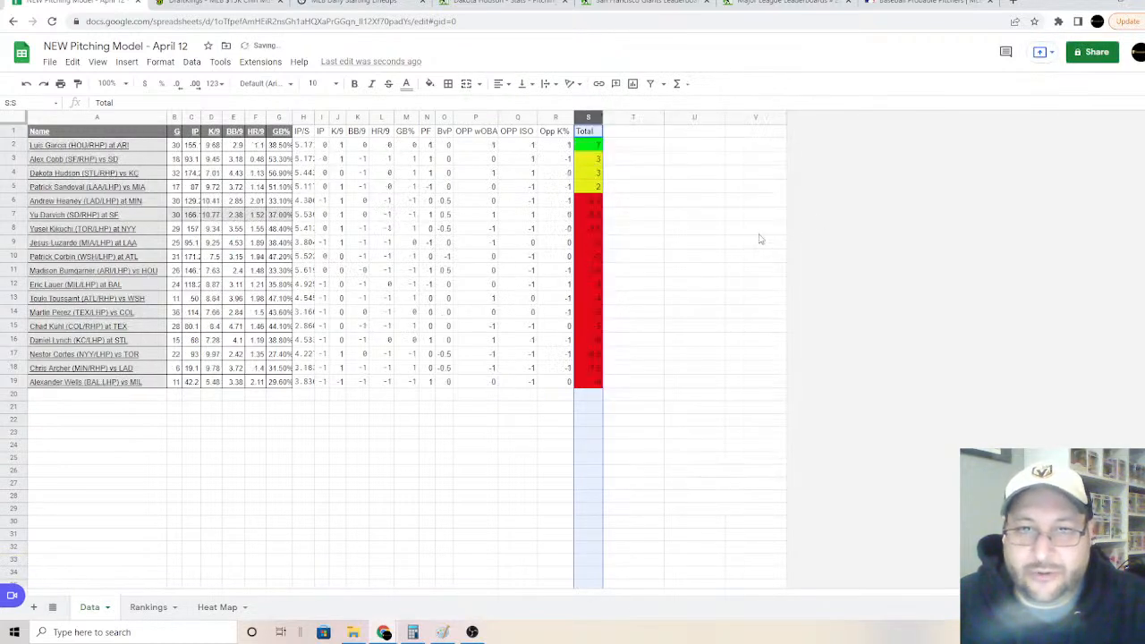
{"action": "left_click", "coordinate": [663, 189]}
Step: Fill the top-ranked pitcher's name cell A2 with bright green
{"action": "left_click", "coordinate": [138, 148]}
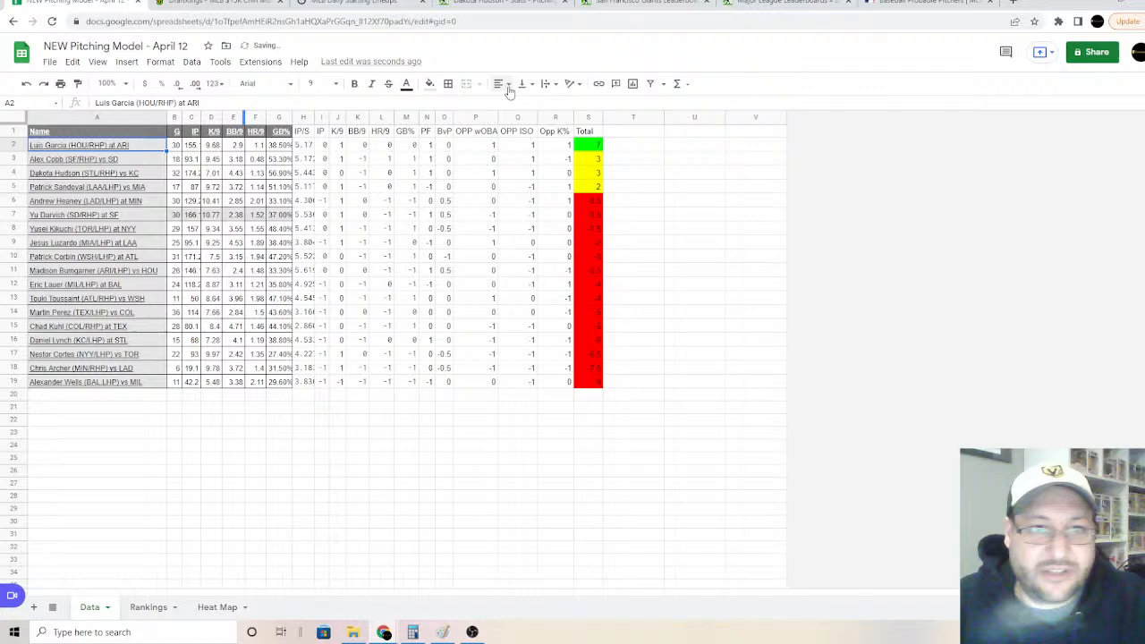
{"action": "left_click", "coordinate": [431, 84]}
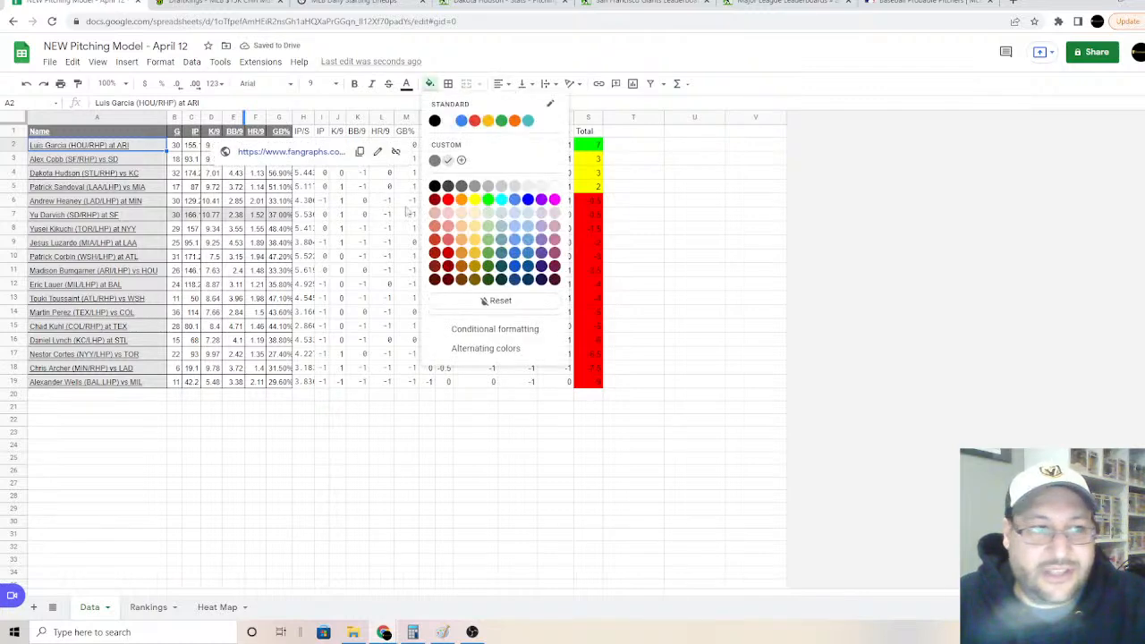
{"action": "left_click", "coordinate": [488, 199]}
Step: Fill the pitcher name cells A3:A5 on the Data sheet with yellow
{"action": "left_click_drag", "start_coordinate": [150, 159], "coordinate": [153, 188]}
{"action": "left_click", "coordinate": [432, 84]}
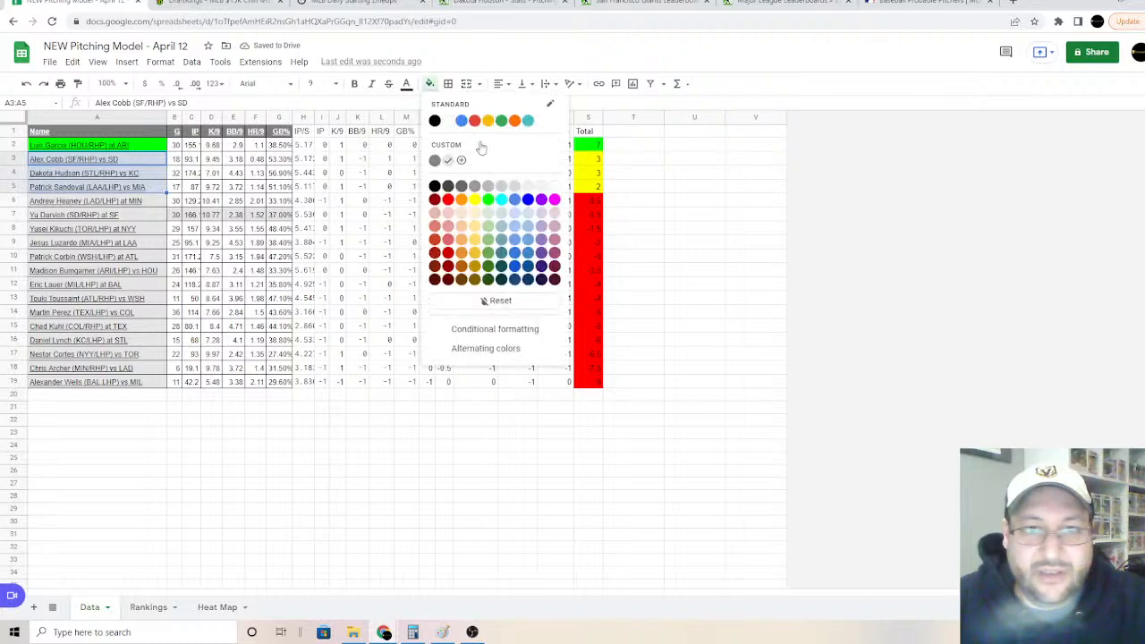
{"action": "left_click", "coordinate": [474, 200]}
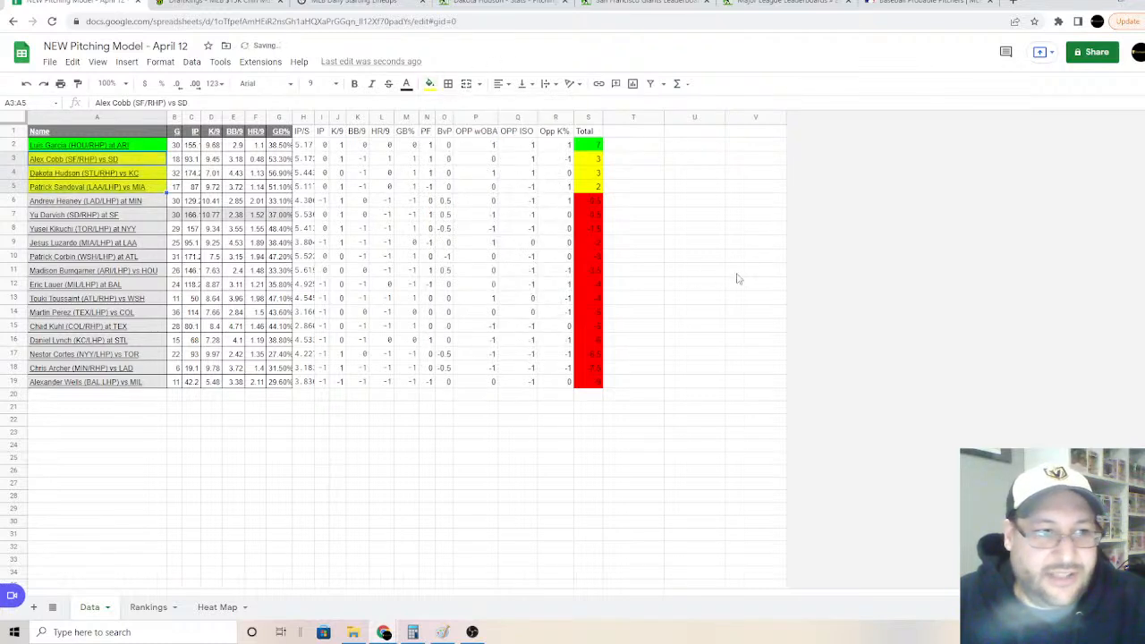
{"action": "left_click", "coordinate": [671, 272]}
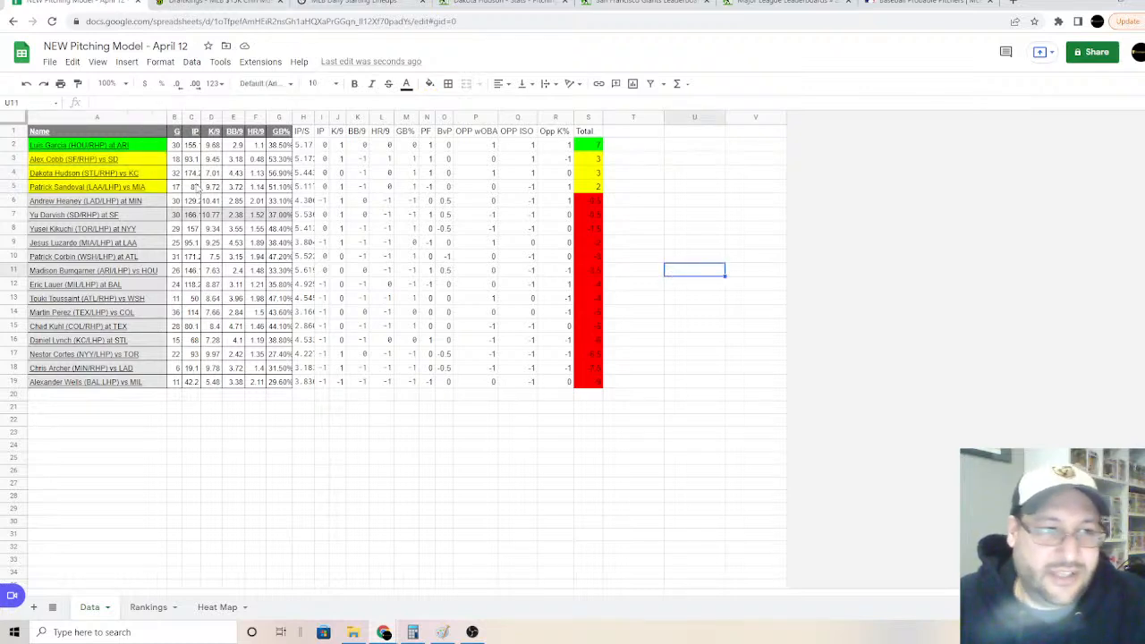
{"action": "mouse_move", "coordinate": [146, 164]}
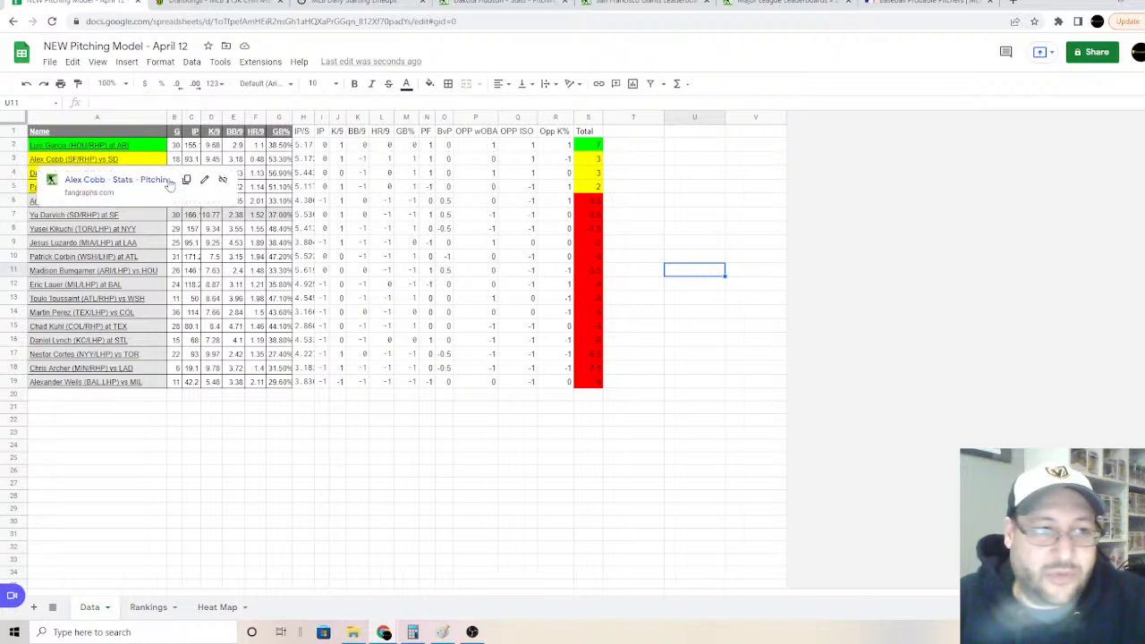
{"action": "left_click", "coordinate": [304, 534]}
Step: Fill the remaining pitcher name cells A6:A19 with red
{"action": "left_click_drag", "start_coordinate": [156, 209], "coordinate": [143, 383]}
{"action": "left_click", "coordinate": [428, 84]}
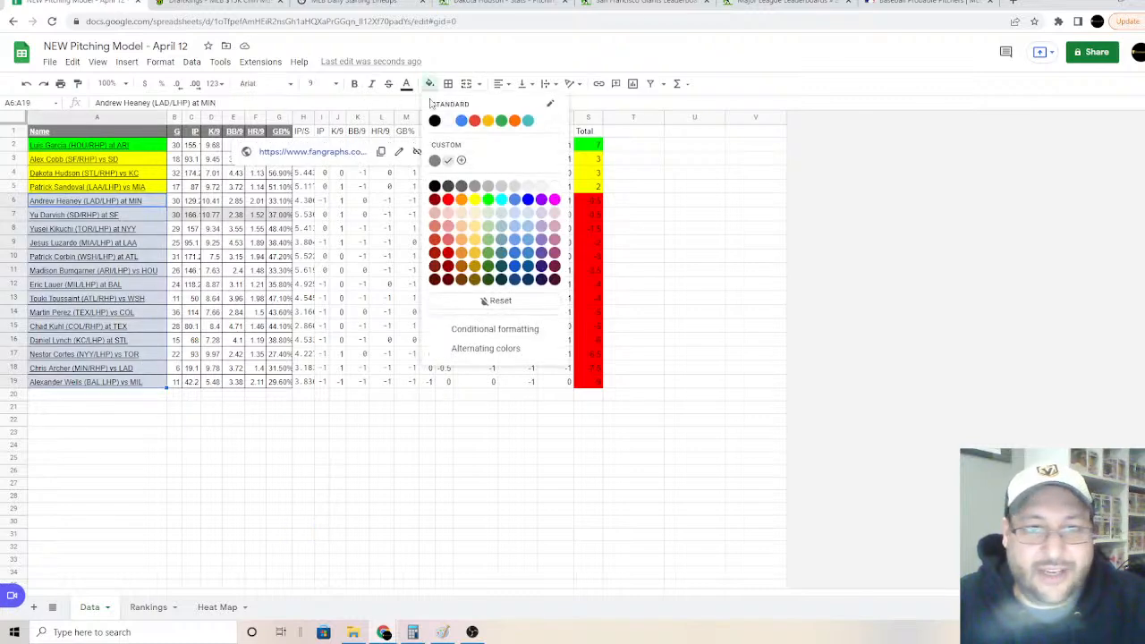
{"action": "left_click", "coordinate": [442, 202]}
{"action": "left_click", "coordinate": [699, 256]}
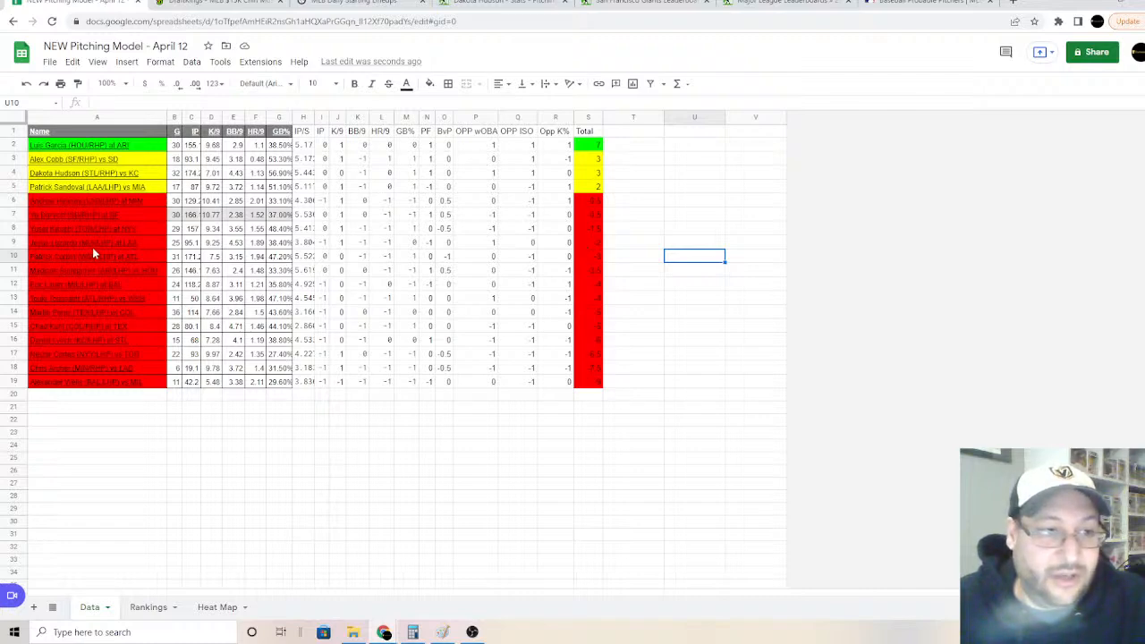
{"action": "mouse_move", "coordinate": [93, 251]}
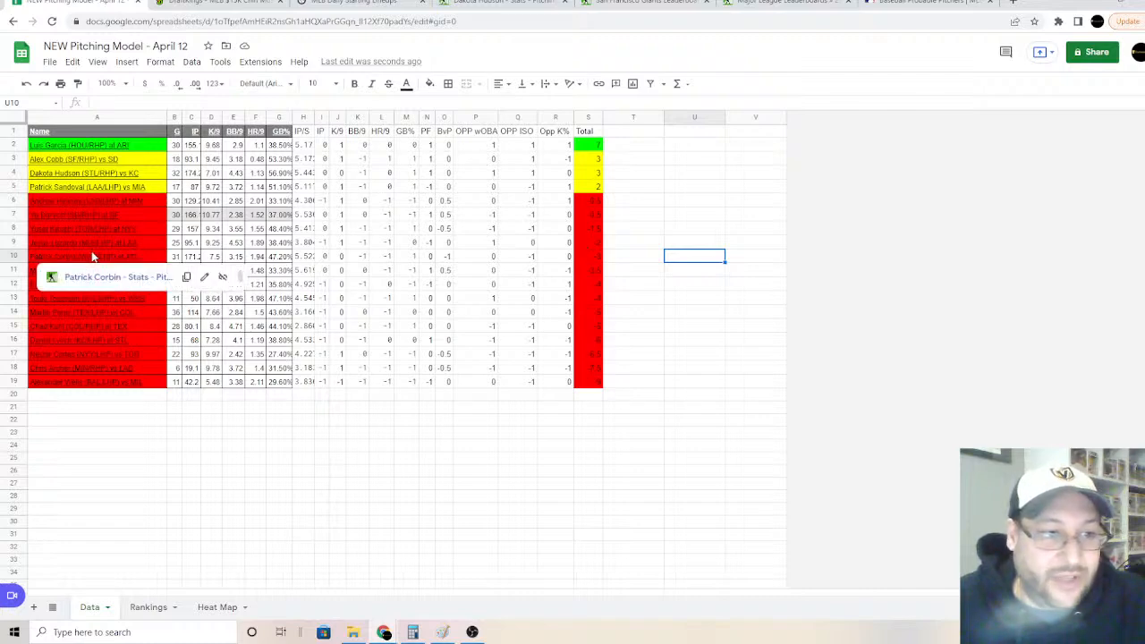
{"action": "left_click", "coordinate": [274, 437]}
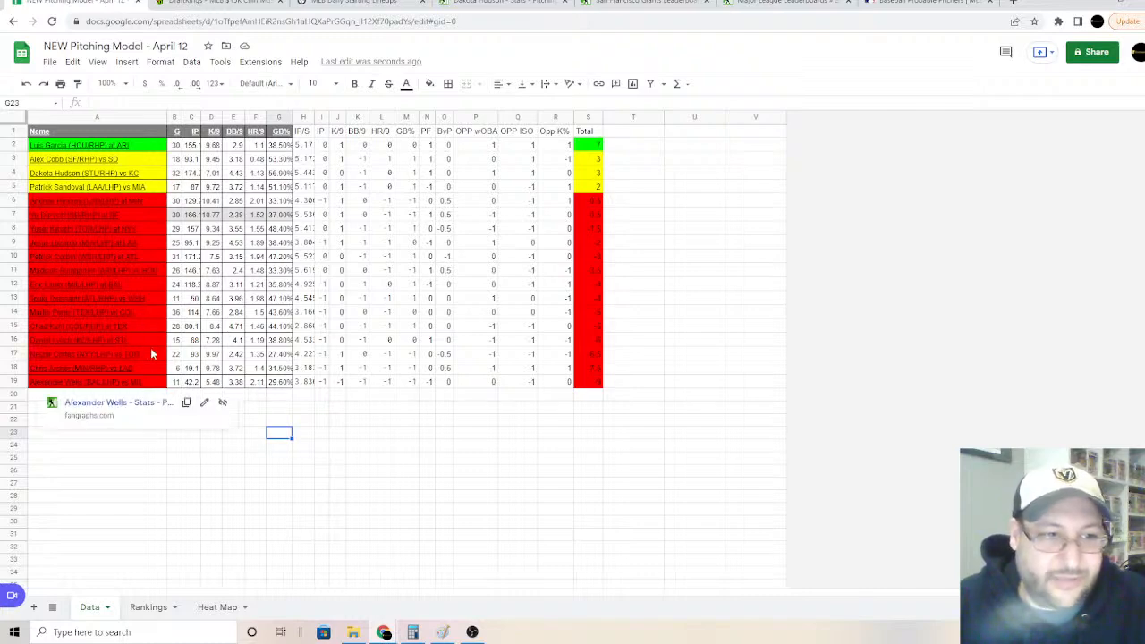
{"action": "left_click", "coordinate": [250, 499]}
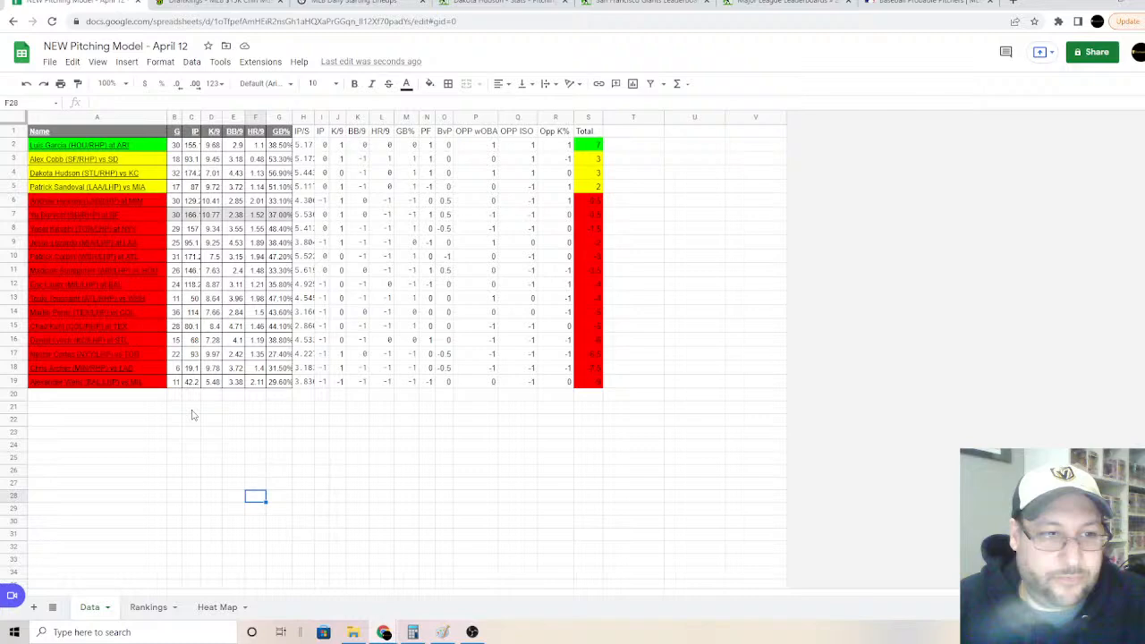
{"action": "left_click", "coordinate": [325, 446]}
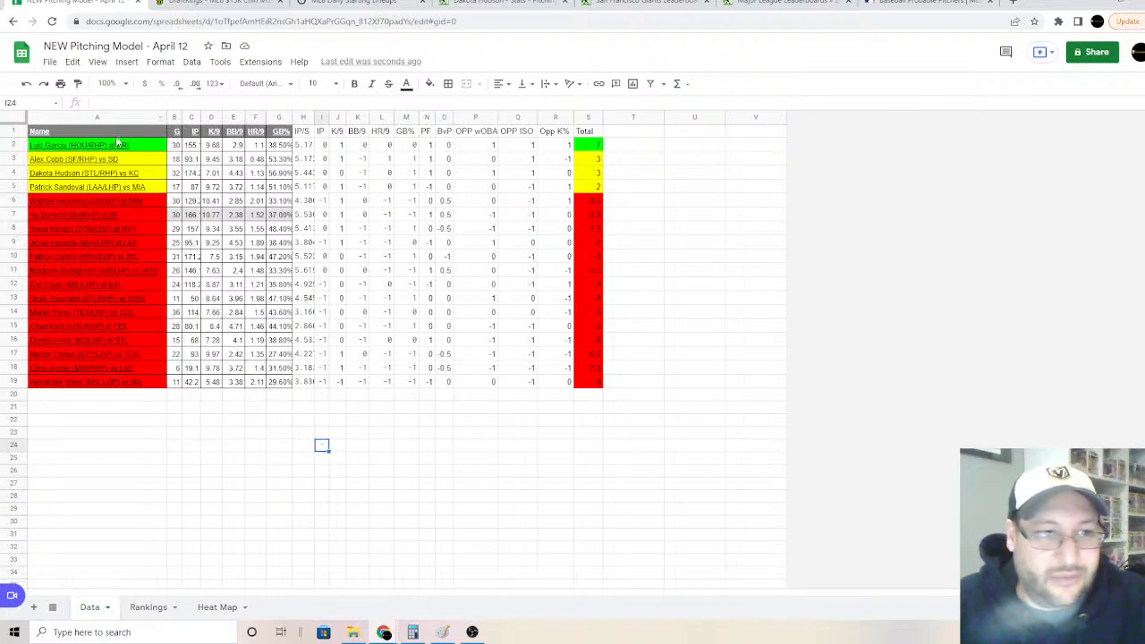
Step: Copy the green pitcher name from Data cell A2 into cell B2 of the Rankings sheet, under Green
{"action": "left_click", "coordinate": [153, 149]}
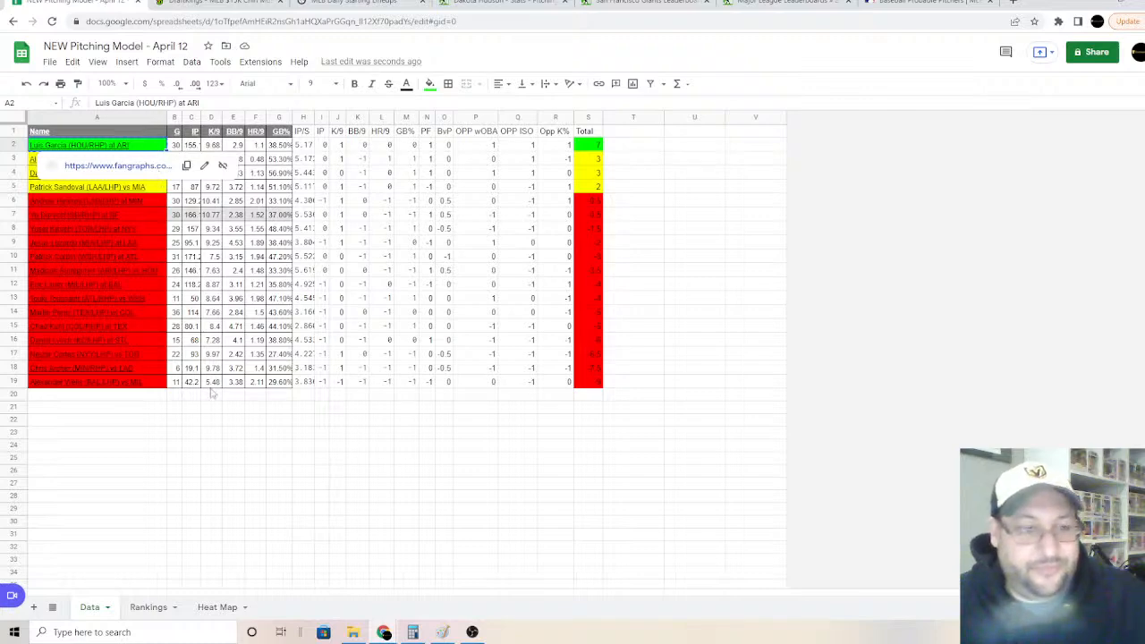
{"action": "left_click", "coordinate": [145, 607]}
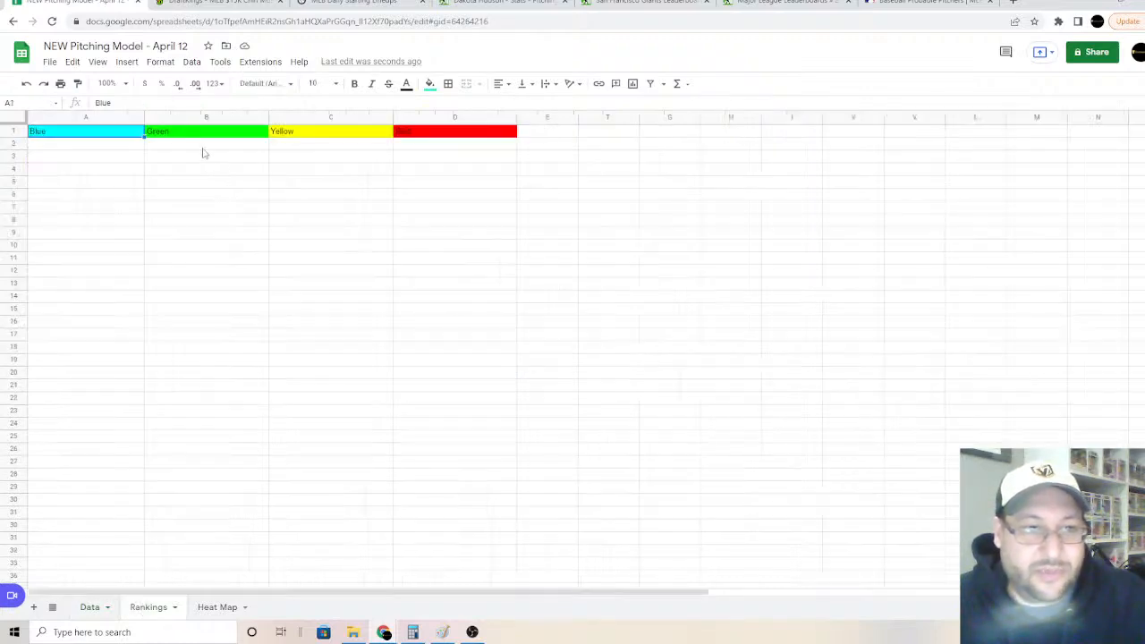
{"action": "left_click", "coordinate": [204, 147]}
{"action": "type", "text": "Luis Garcia (HOU/RHP) at ARI"}
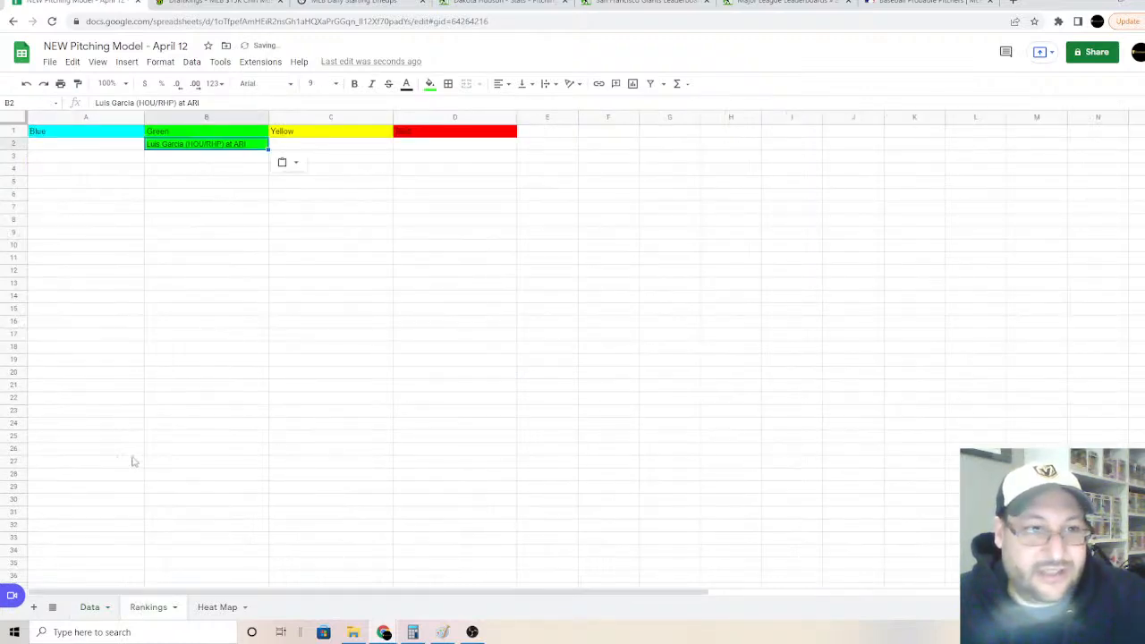
Step: Copy the yellow pitcher names A3:A5 from the Data sheet into Rankings starting at C2, under Yellow
{"action": "left_click", "coordinate": [88, 609]}
{"action": "left_click_drag", "start_coordinate": [143, 159], "coordinate": [147, 188]}
{"action": "key", "text": "ctrl+c"}
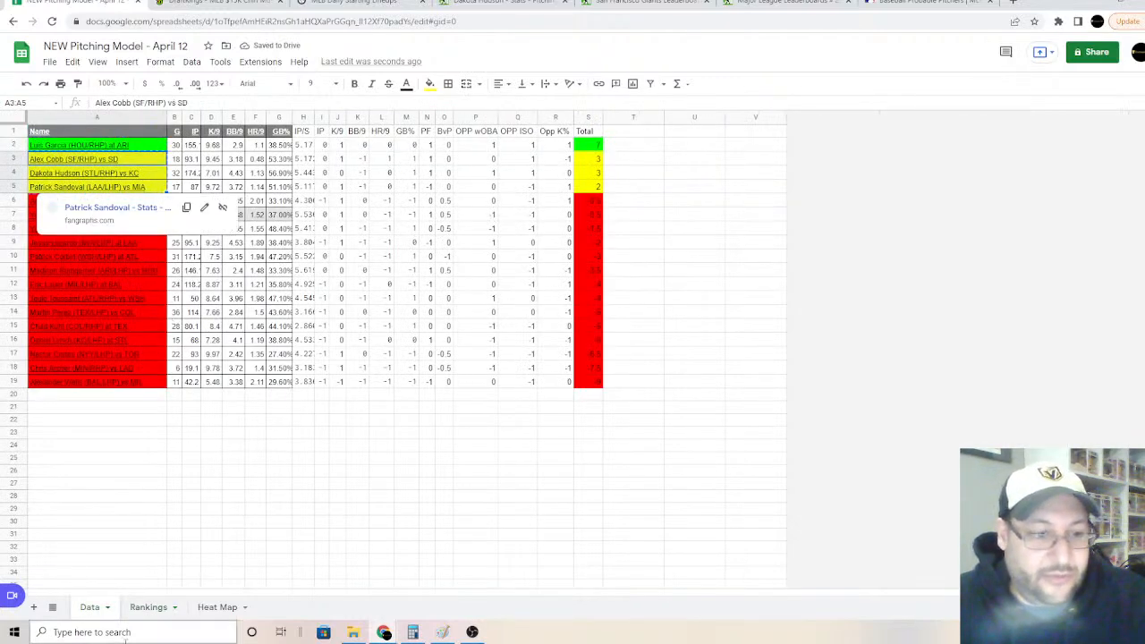
{"action": "left_click", "coordinate": [157, 609]}
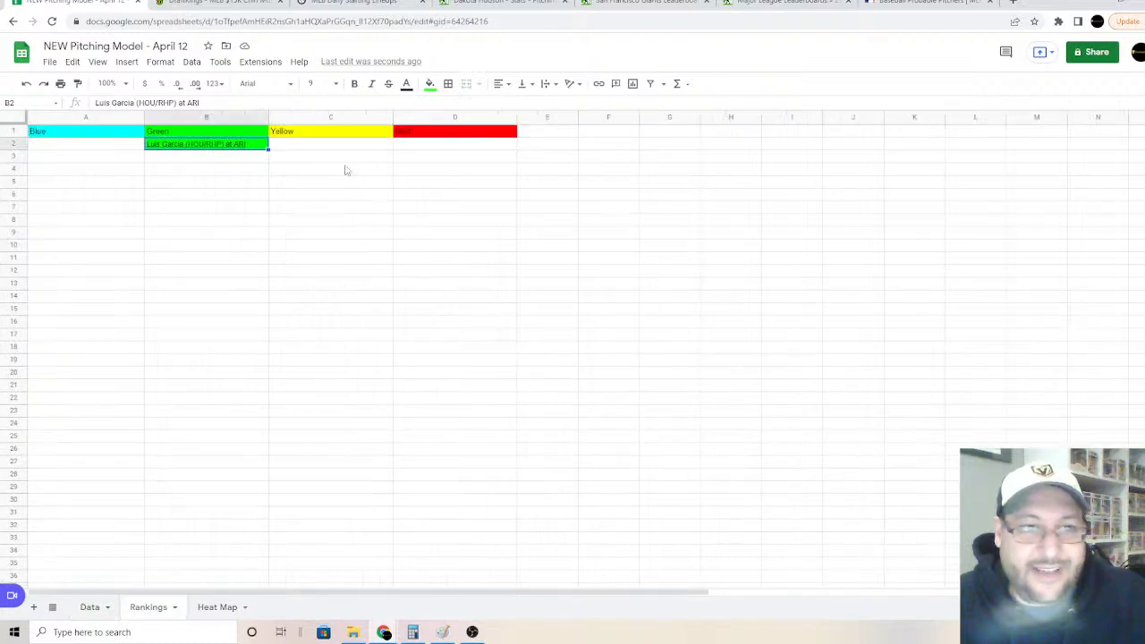
{"action": "left_click", "coordinate": [330, 148]}
{"action": "key", "text": "ctrl+v"}
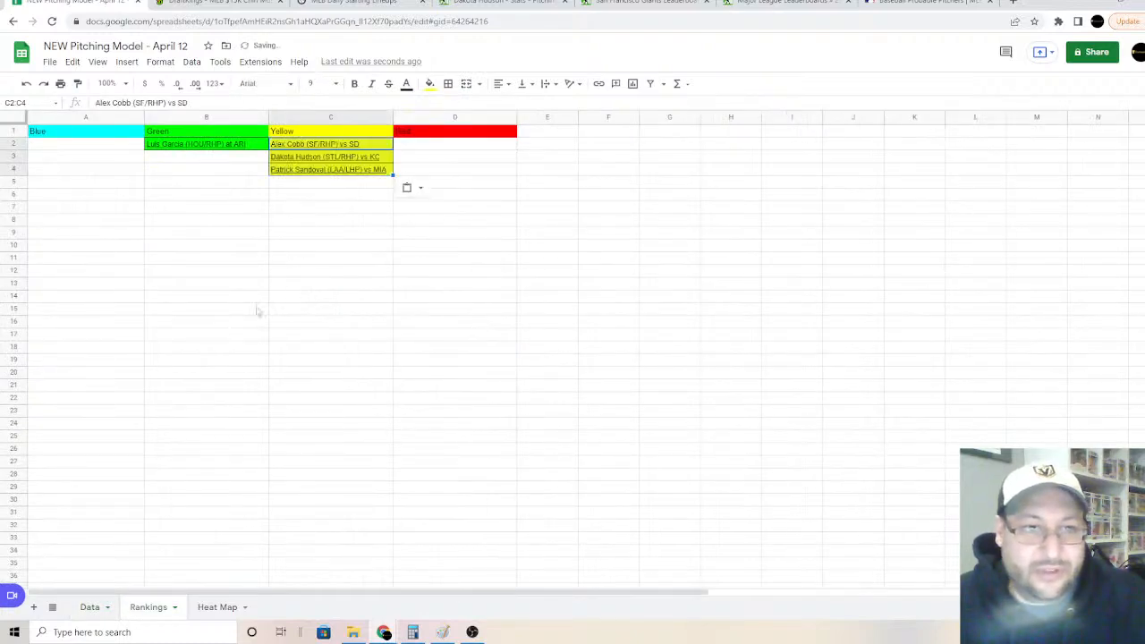
Step: Copy the red pitcher names A6:A19 from the Data sheet into Rankings from D2 under Red, and widen column D to fit them
{"action": "left_click", "coordinate": [90, 607]}
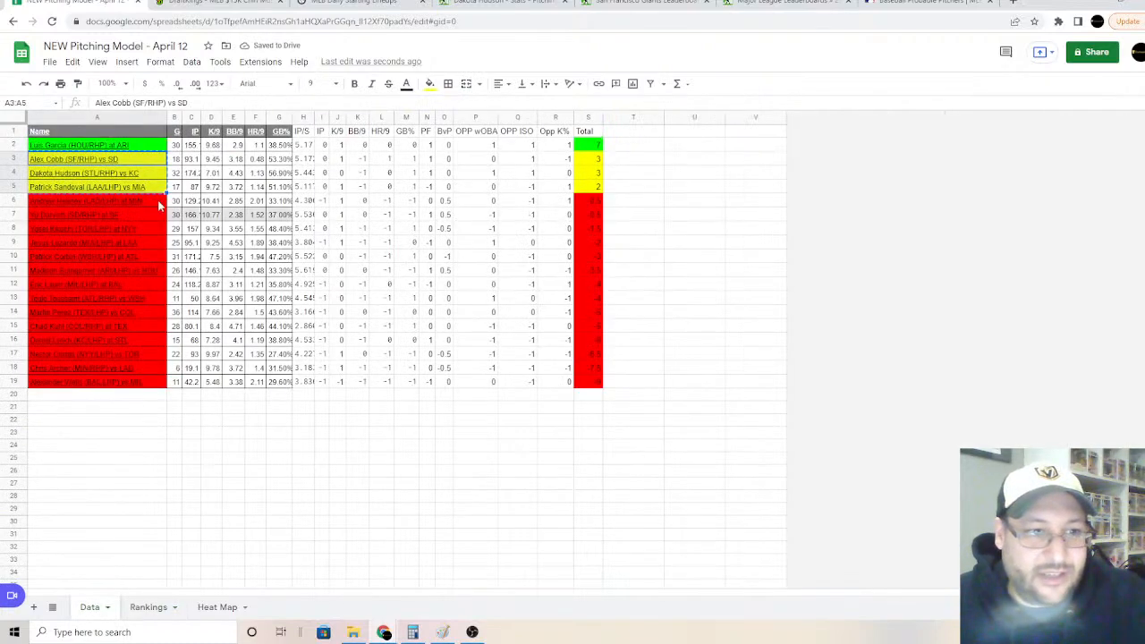
{"action": "left_click_drag", "start_coordinate": [156, 201], "coordinate": [152, 386]}
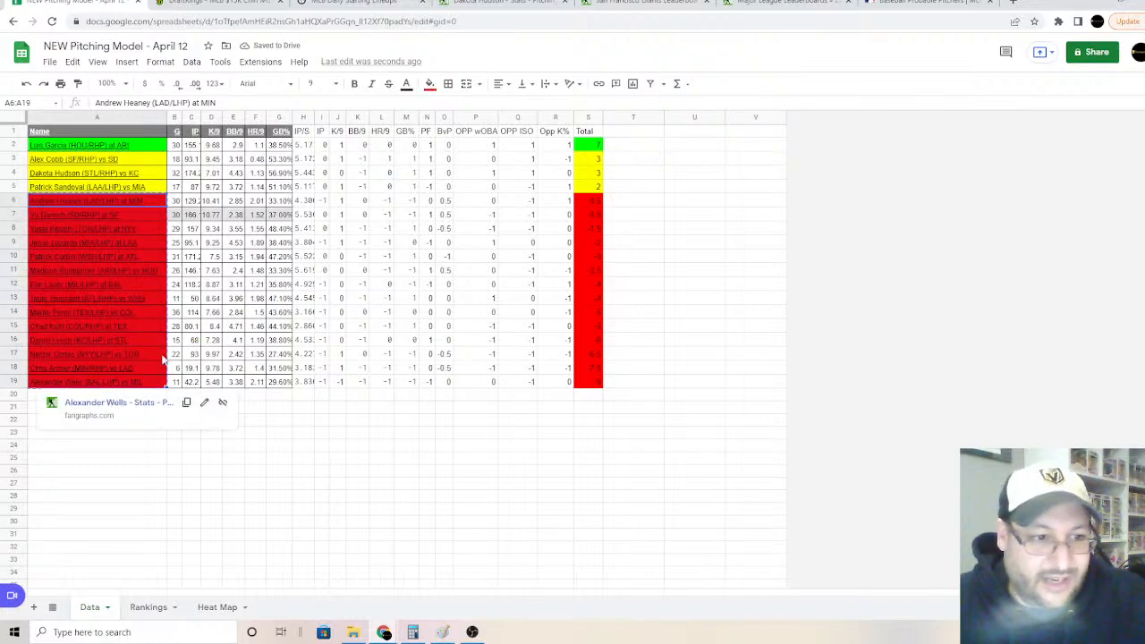
{"action": "left_click", "coordinate": [149, 607]}
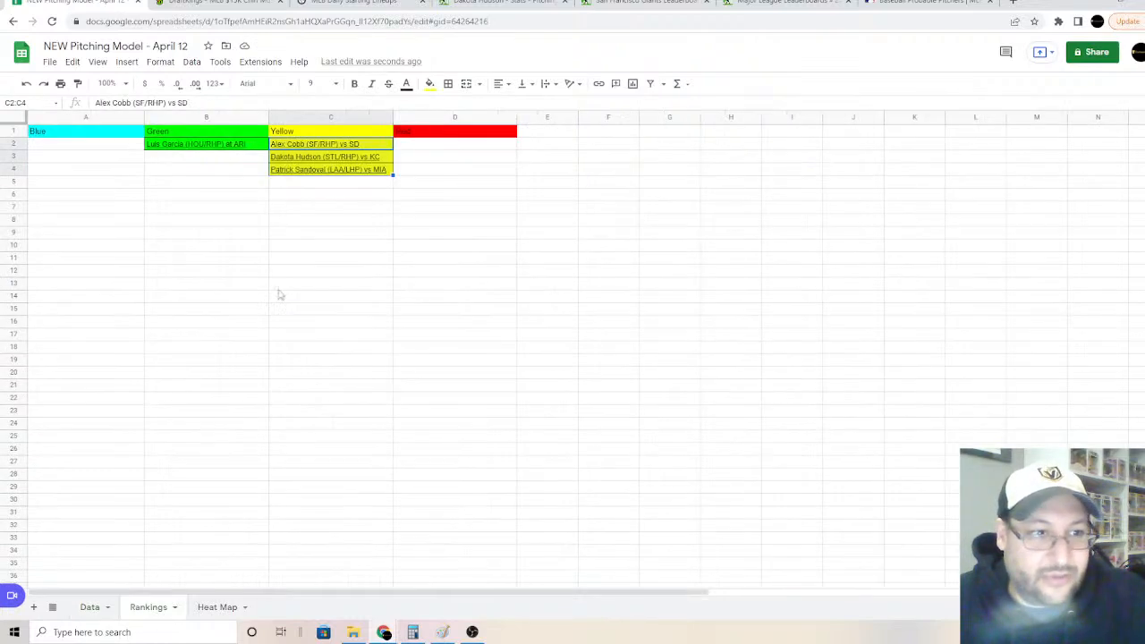
{"action": "left_click", "coordinate": [410, 145]}
{"action": "key", "text": "ctrl+v"}
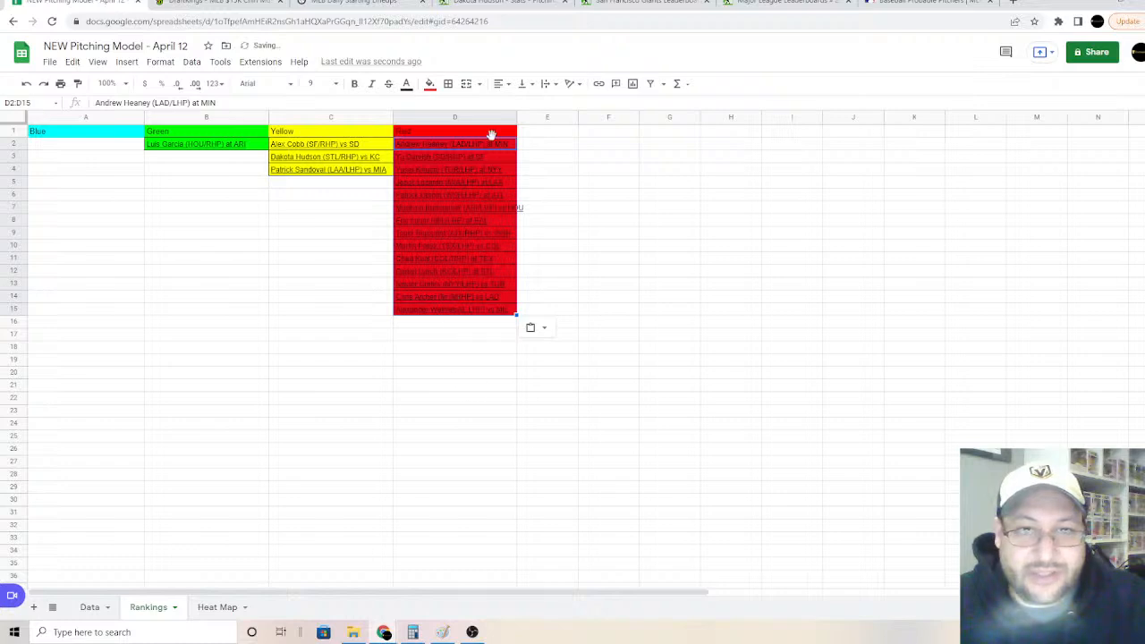
{"action": "left_click_drag", "start_coordinate": [516, 117], "coordinate": [564, 210]}
{"action": "left_click", "coordinate": [588, 223]}
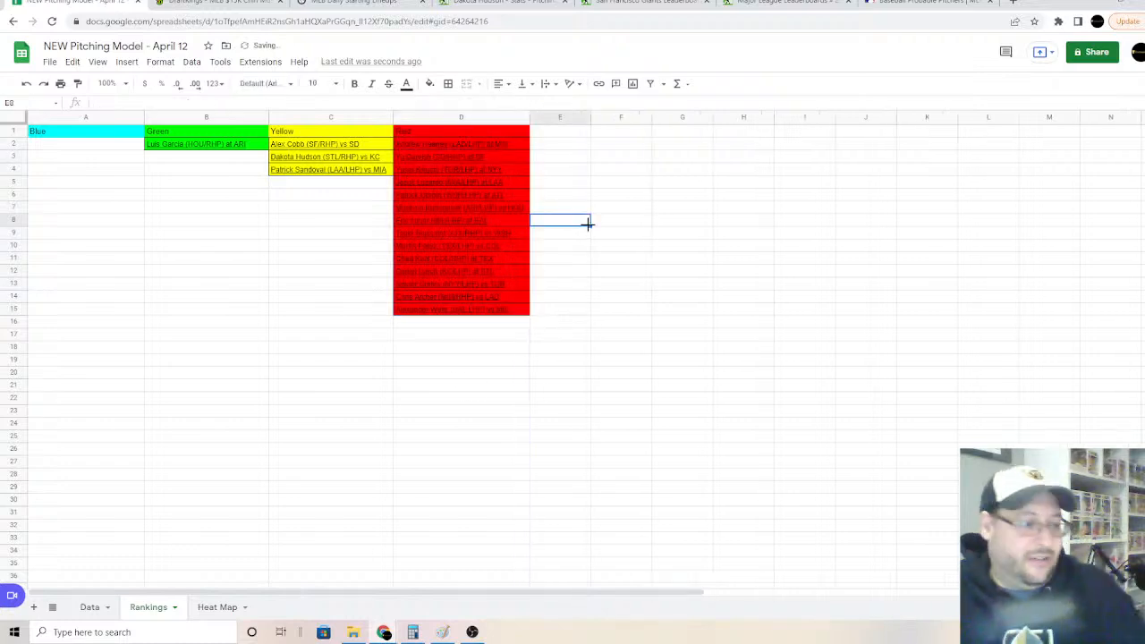
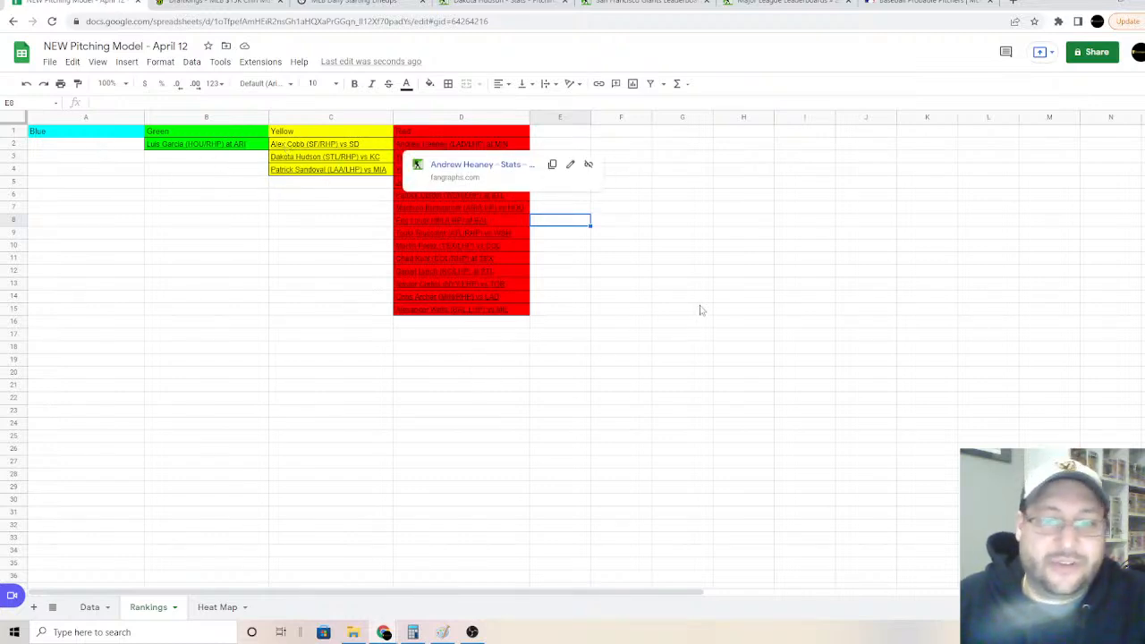
{"action": "left_click", "coordinate": [665, 305]}
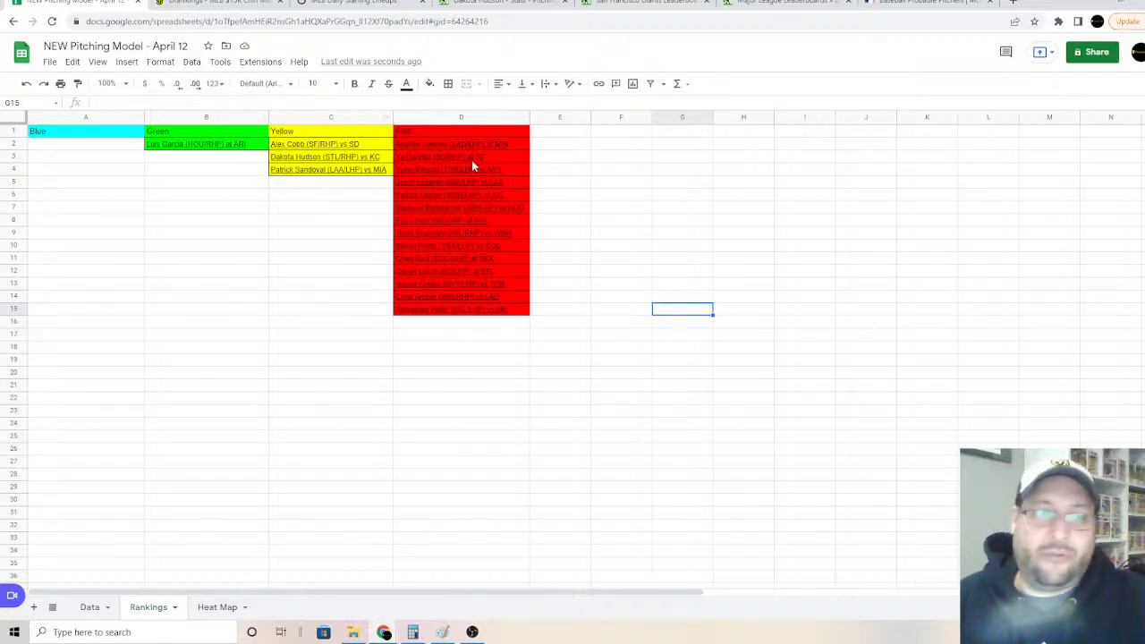
{"action": "mouse_move", "coordinate": [485, 167]}
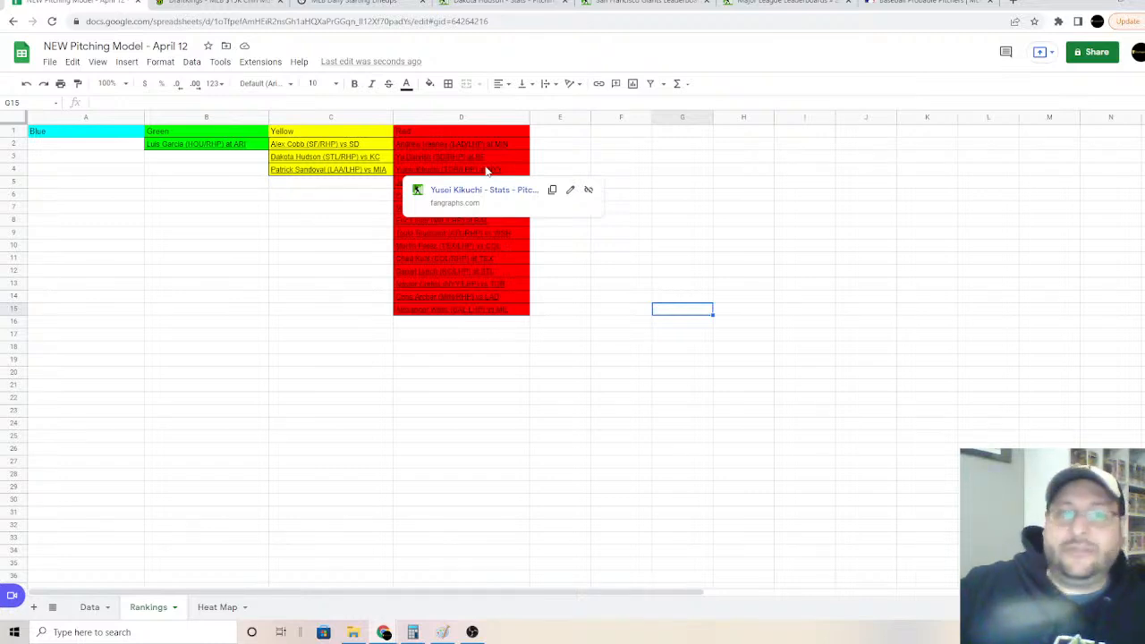
{"action": "left_click", "coordinate": [637, 260]}
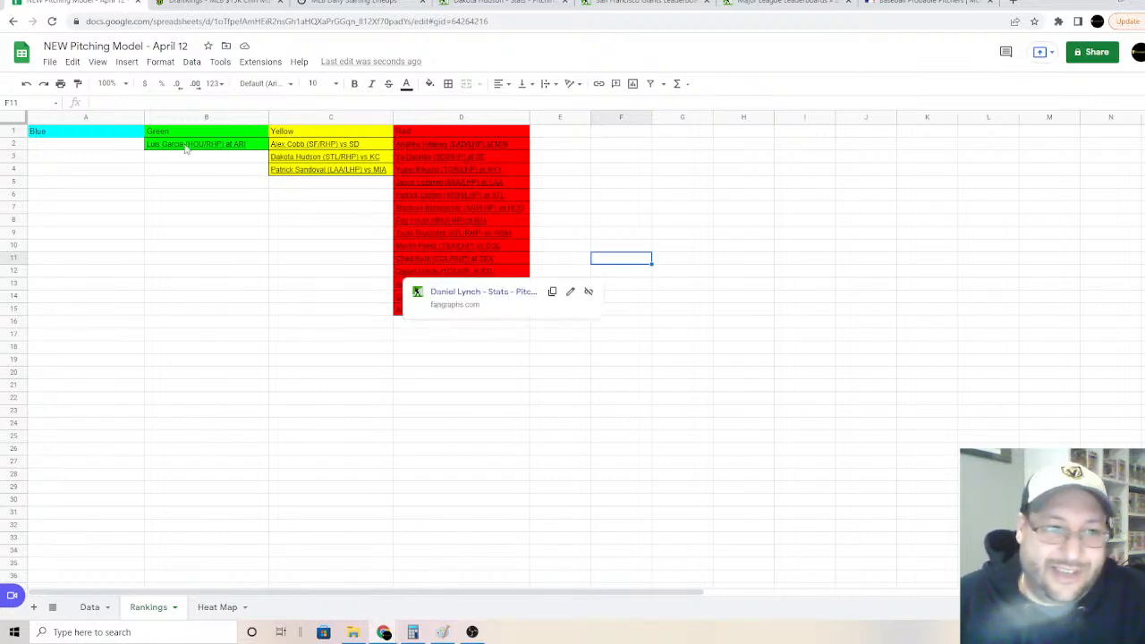
{"action": "mouse_move", "coordinate": [187, 147]}
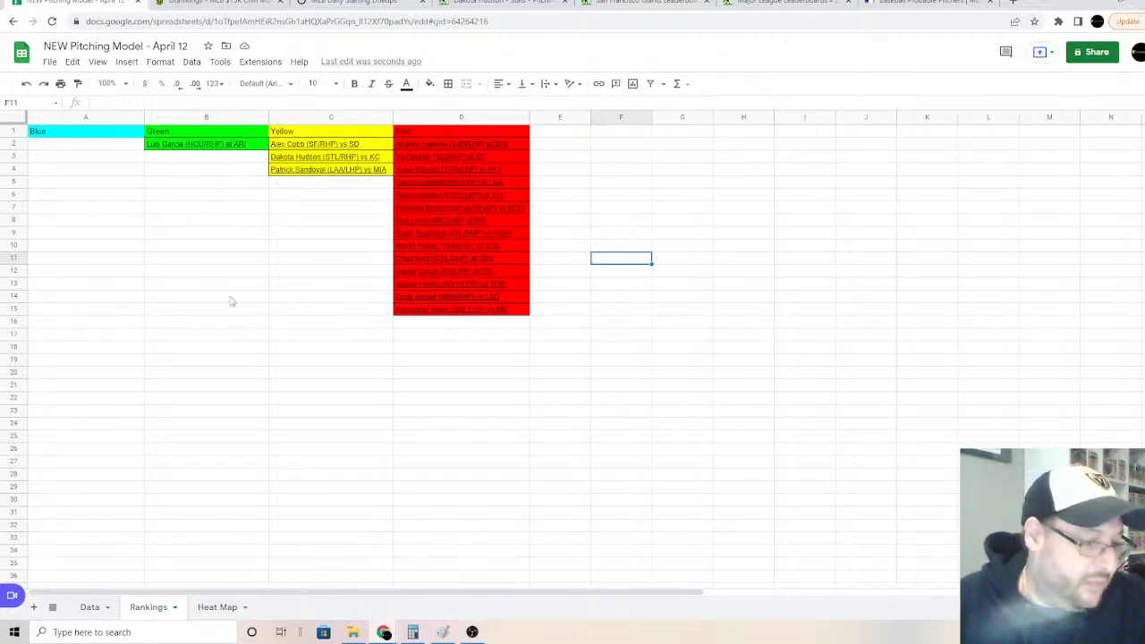
Step: Open the Heat Map sheet, place the FanGraphs leaderboard's browser tab directly before the pitching model's, and switch to the leaderboard
{"action": "left_click", "coordinate": [224, 607]}
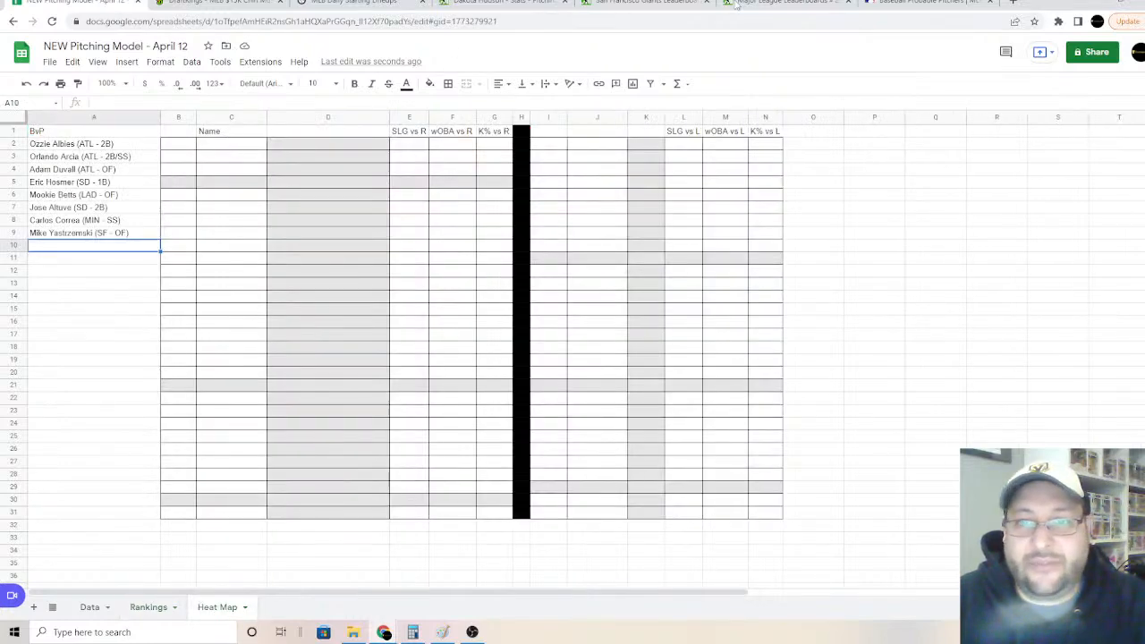
{"action": "left_click_drag", "start_coordinate": [766, 3], "coordinate": [340, 3]}
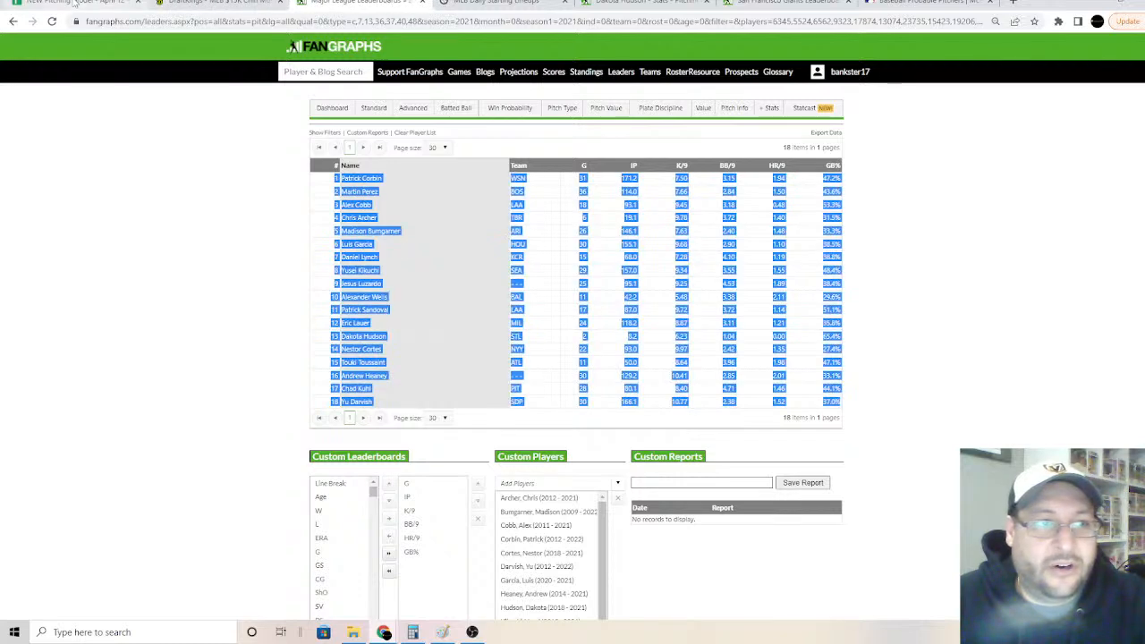
{"action": "left_click_drag", "start_coordinate": [75, 4], "coordinate": [354, 10]}
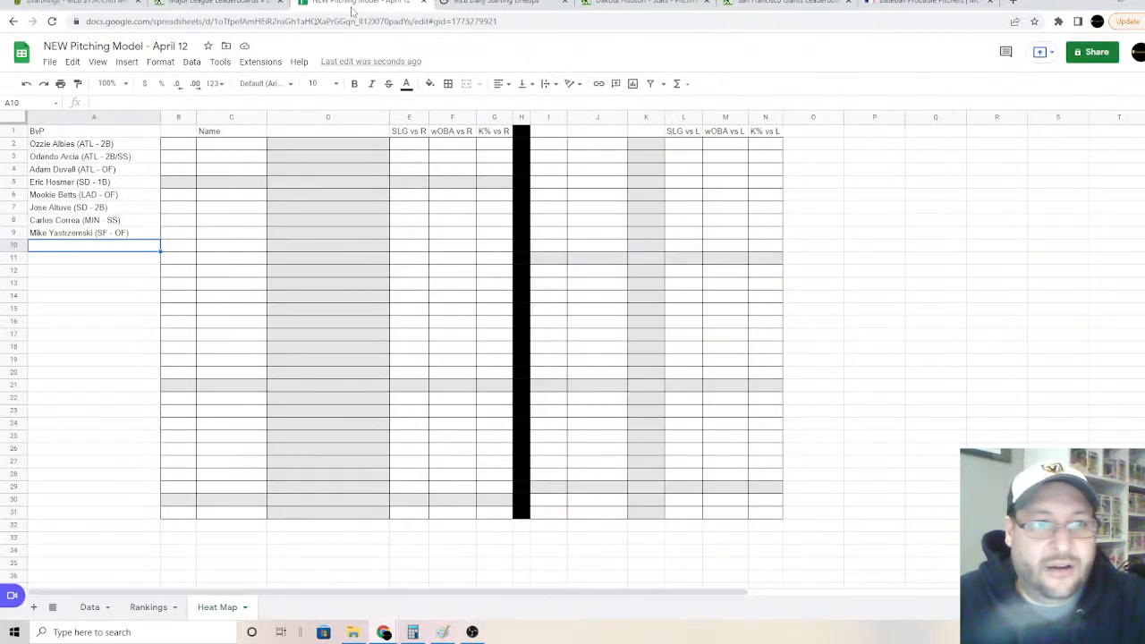
{"action": "left_click", "coordinate": [229, 6]}
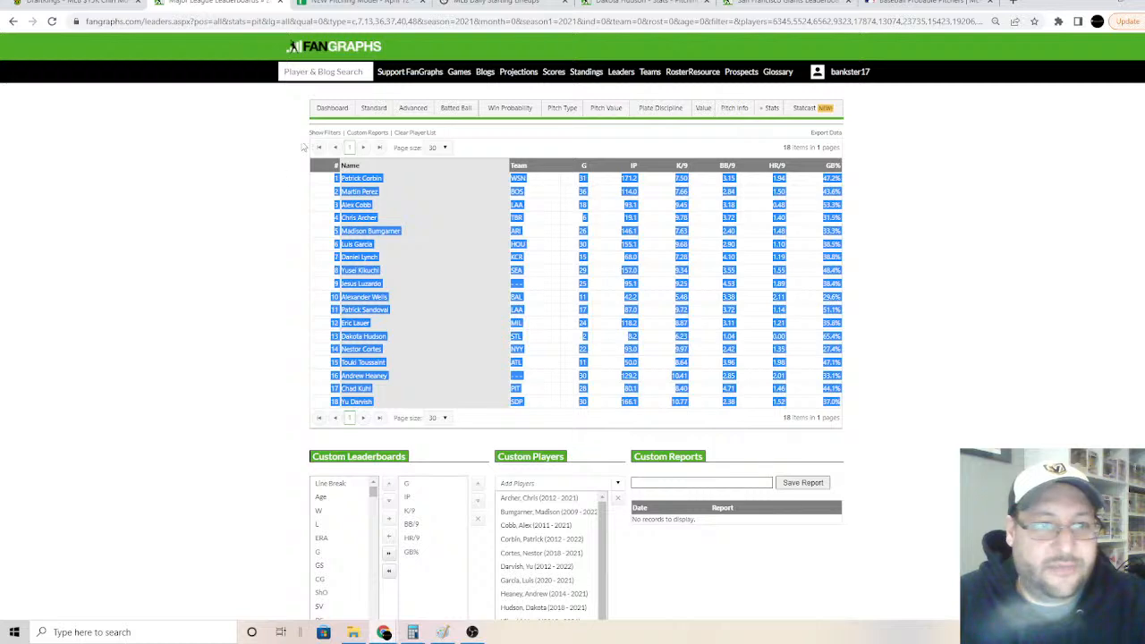
Step: Set the split of the 2021 FanGraphs pitching leaderboard to vs R
{"action": "scroll", "coordinate": [573, 358], "scroll_direction": "up", "scroll_amount": 3}
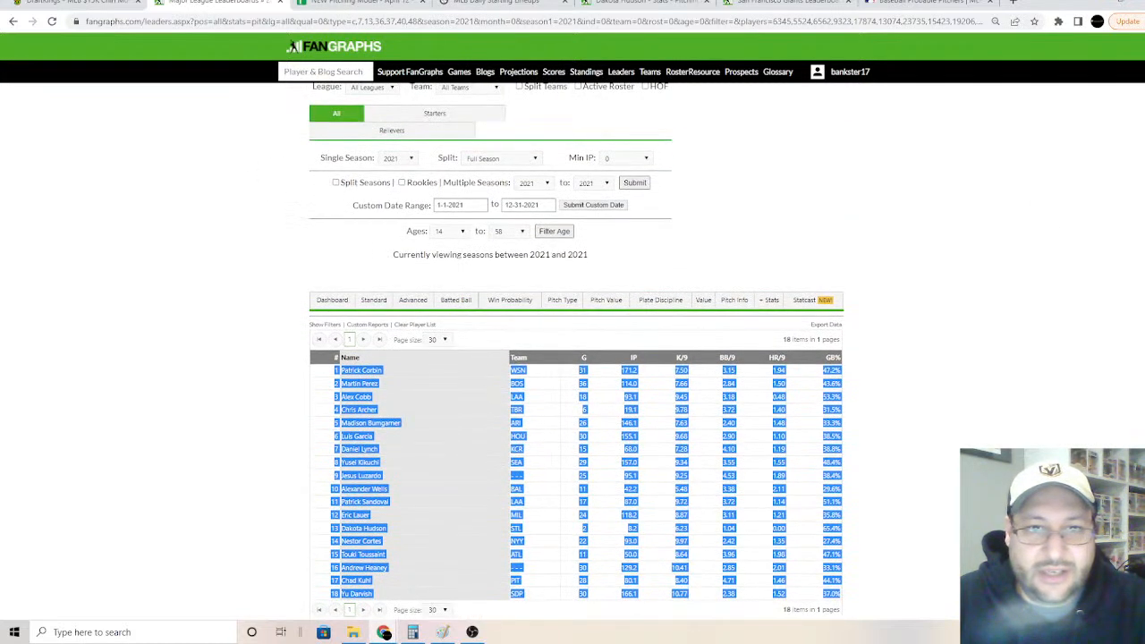
{"action": "left_click", "coordinate": [501, 158]}
{"action": "scroll", "coordinate": [537, 212], "scroll_direction": "down", "scroll_amount": 1}
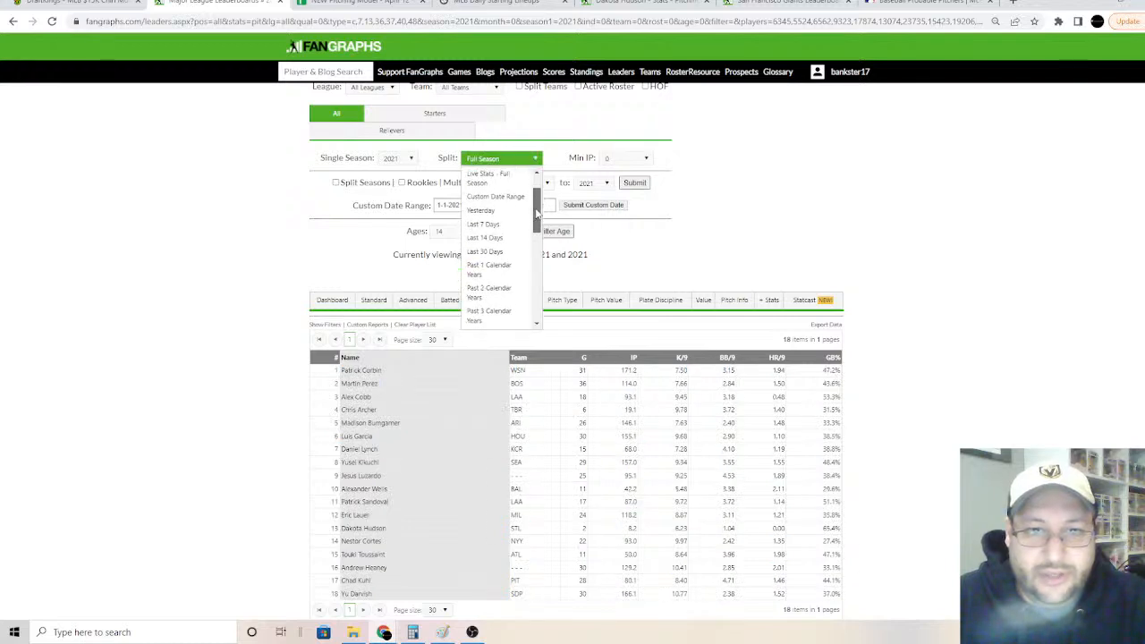
{"action": "scroll", "coordinate": [506, 268], "scroll_direction": "down", "scroll_amount": 5}
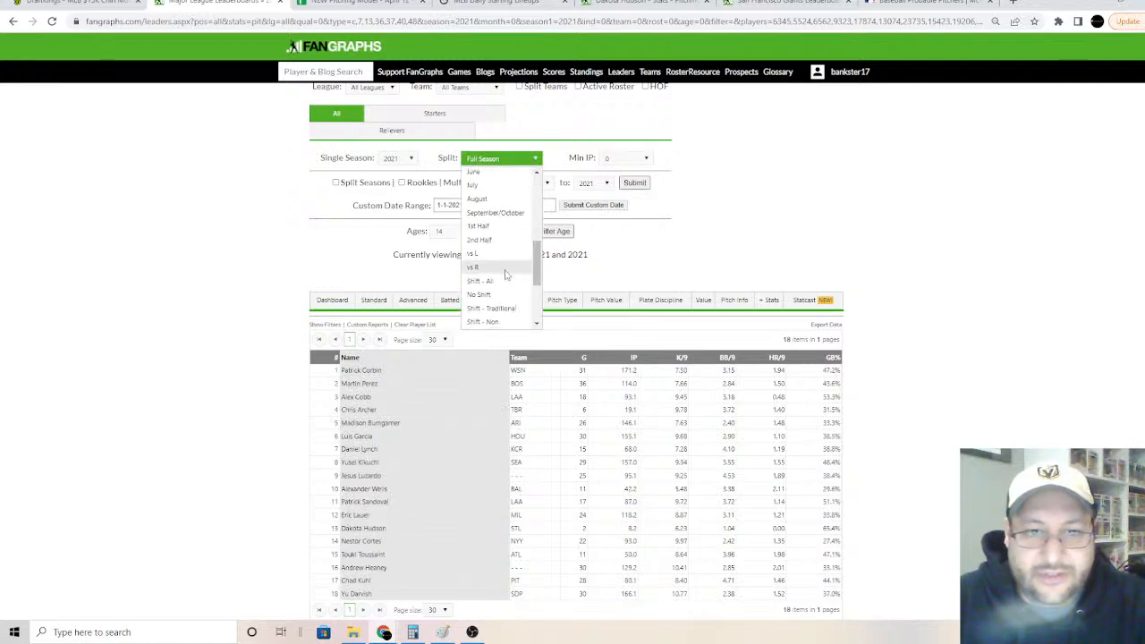
{"action": "left_click", "coordinate": [505, 268]}
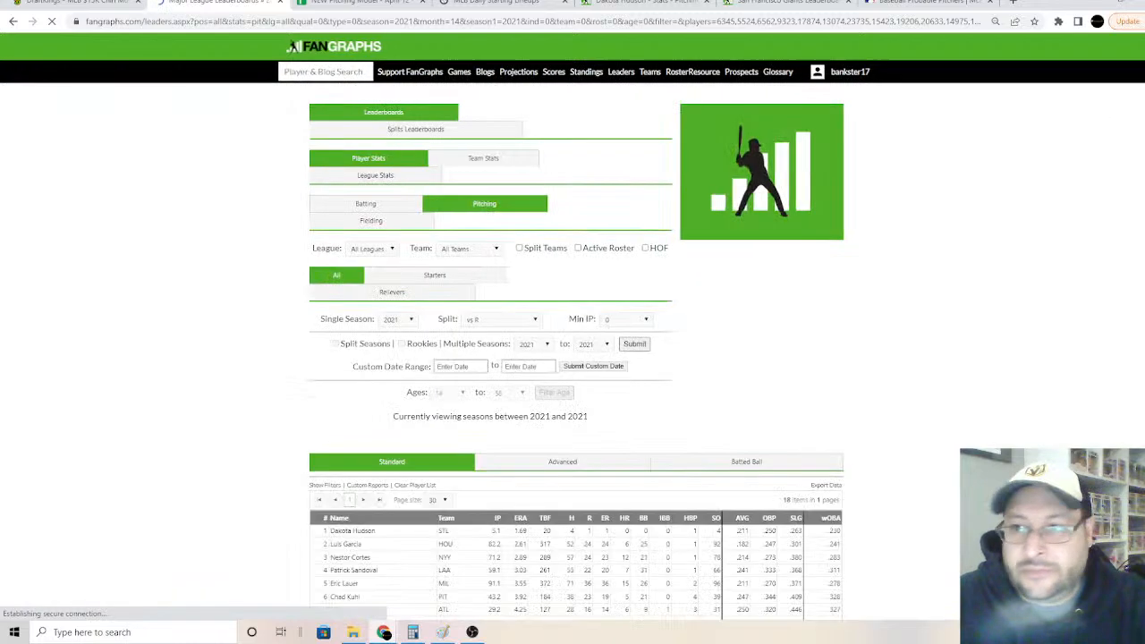
{"action": "scroll", "coordinate": [572, 358], "scroll_direction": "down", "scroll_amount": 1}
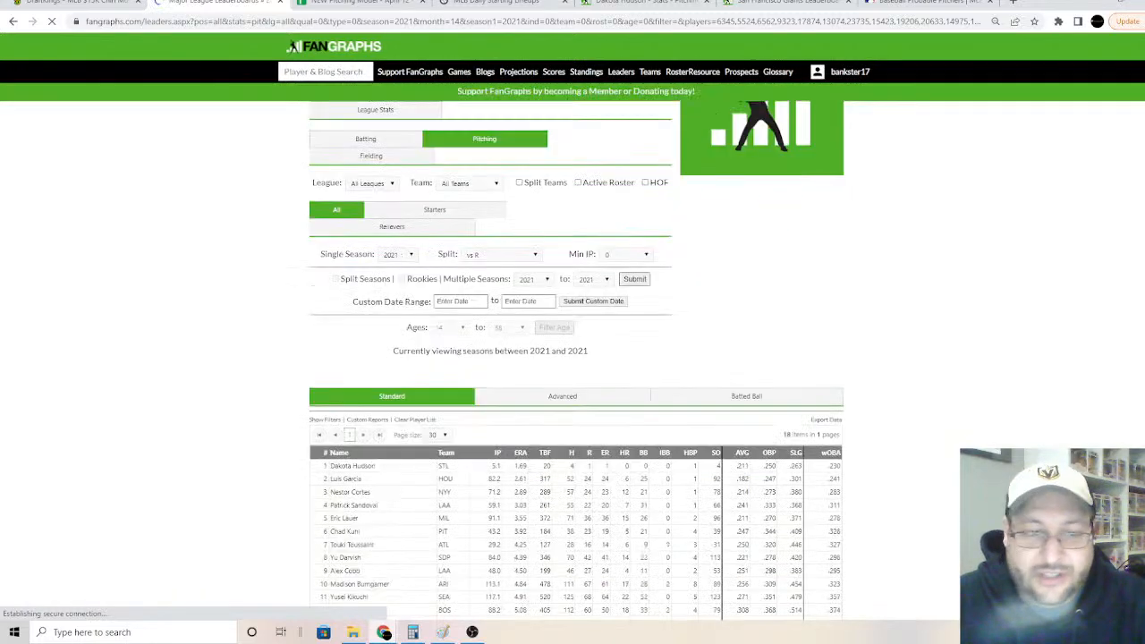
Step: Remove every statistic except SLG and wOBA from the custom leaderboard's column list, including the line breaks
{"action": "scroll", "coordinate": [1141, 262], "scroll_direction": "down", "scroll_amount": 5}
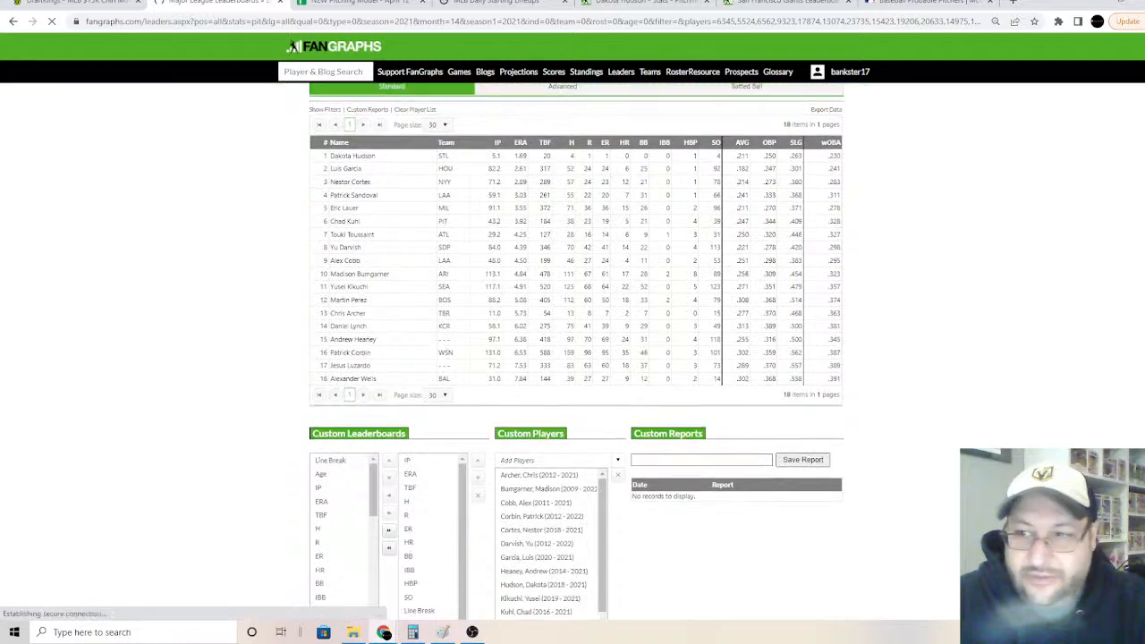
{"action": "scroll", "coordinate": [436, 322], "scroll_direction": "down", "scroll_amount": 2}
{"action": "left_click_drag", "start_coordinate": [435, 321], "coordinate": [429, 494]}
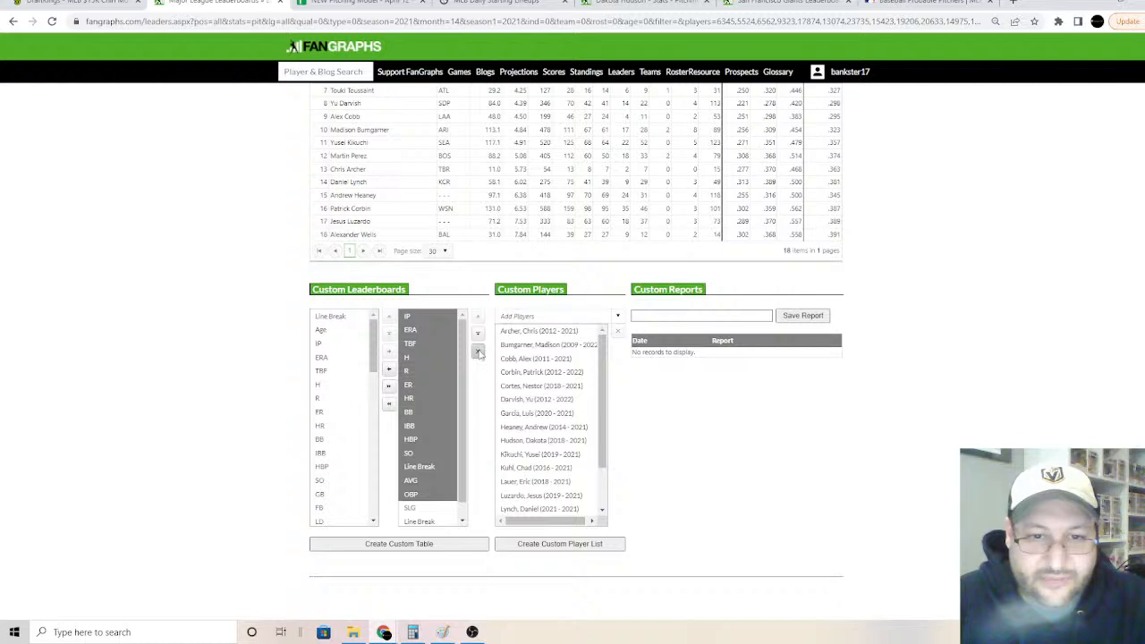
{"action": "left_click", "coordinate": [478, 351]}
{"action": "left_click", "coordinate": [435, 329]}
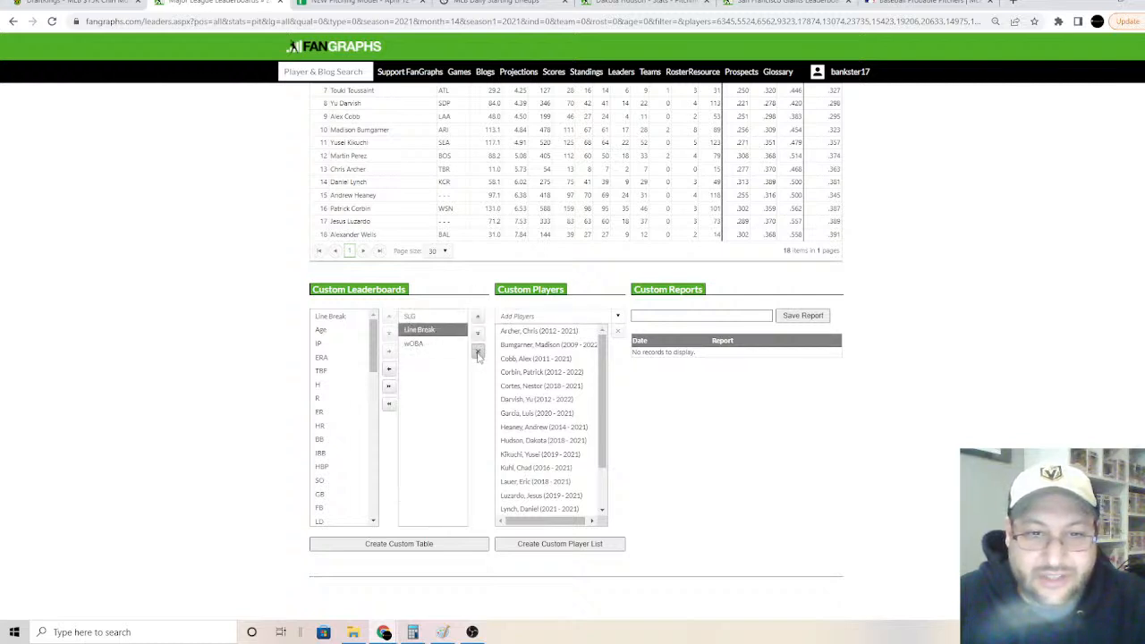
{"action": "left_click", "coordinate": [479, 351]}
Step: Add K% to the custom leaderboard columns and create the custom table
{"action": "scroll", "coordinate": [374, 376], "scroll_direction": "down", "scroll_amount": 2}
{"action": "left_click_drag", "start_coordinate": [374, 376], "coordinate": [371, 456]}
{"action": "left_click", "coordinate": [339, 477]}
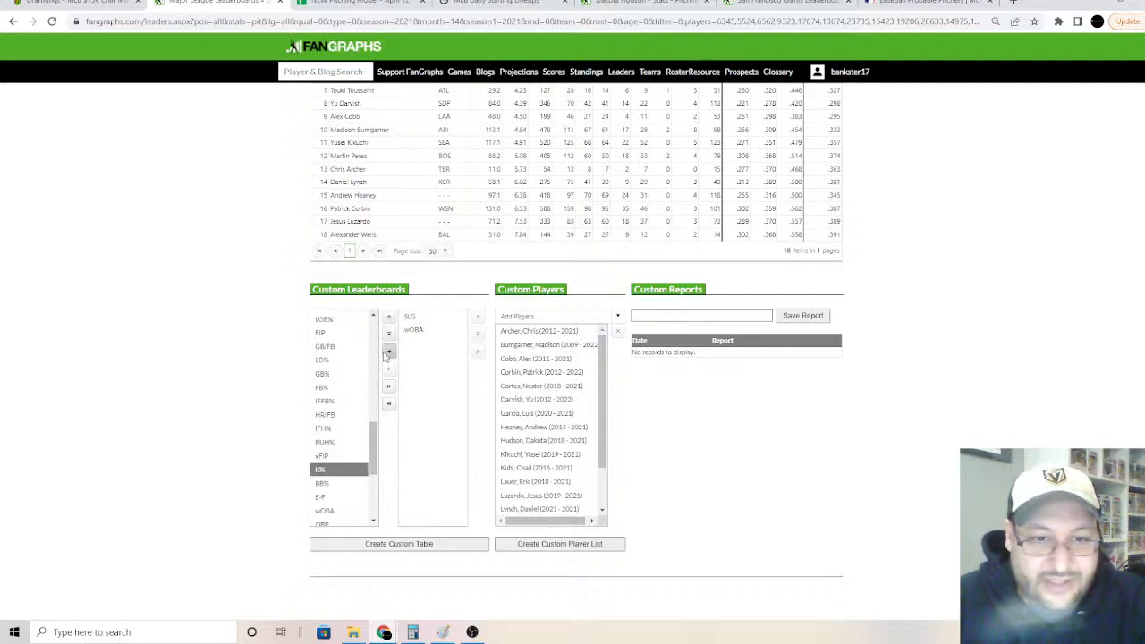
{"action": "left_click", "coordinate": [389, 351]}
{"action": "left_click", "coordinate": [385, 548]}
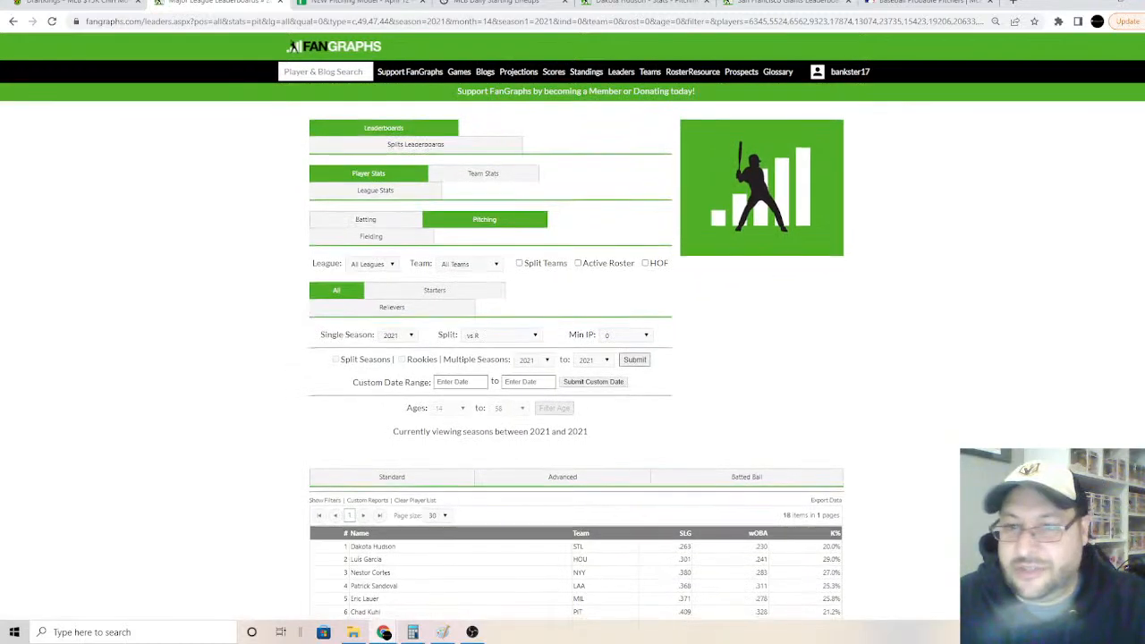
Step: Sort the vs R leaderboard by Name and copy all its pitcher rows into the Heat Map sheet starting at B2
{"action": "scroll", "coordinate": [325, 331], "scroll_direction": "down", "scroll_amount": 3}
{"action": "left_click", "coordinate": [364, 276]}
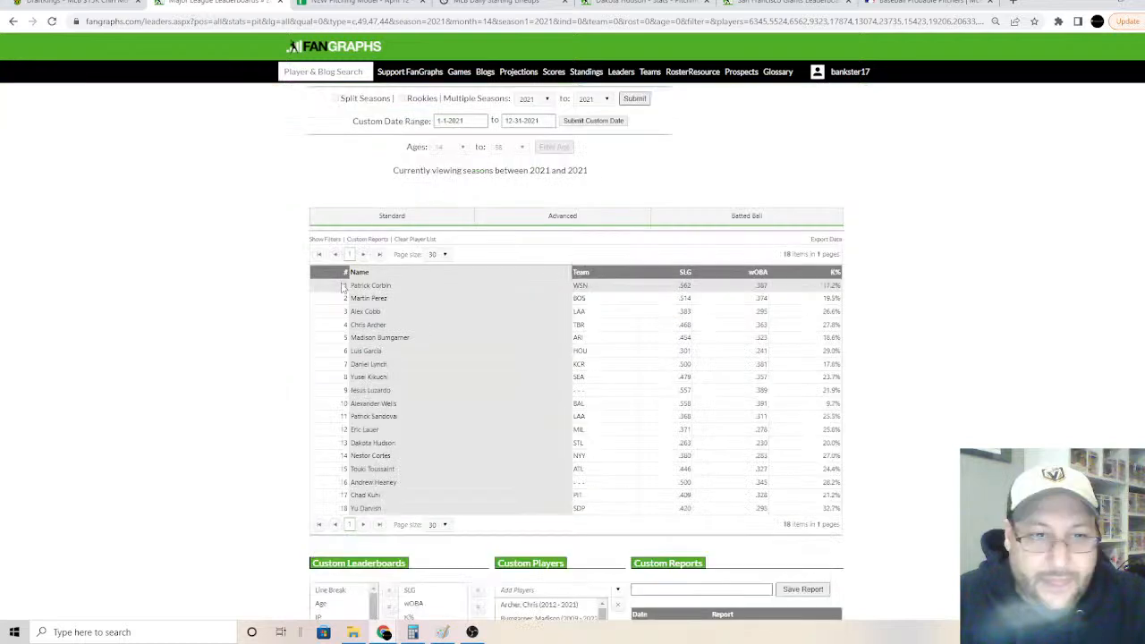
{"action": "left_click_drag", "start_coordinate": [342, 287], "coordinate": [841, 514]}
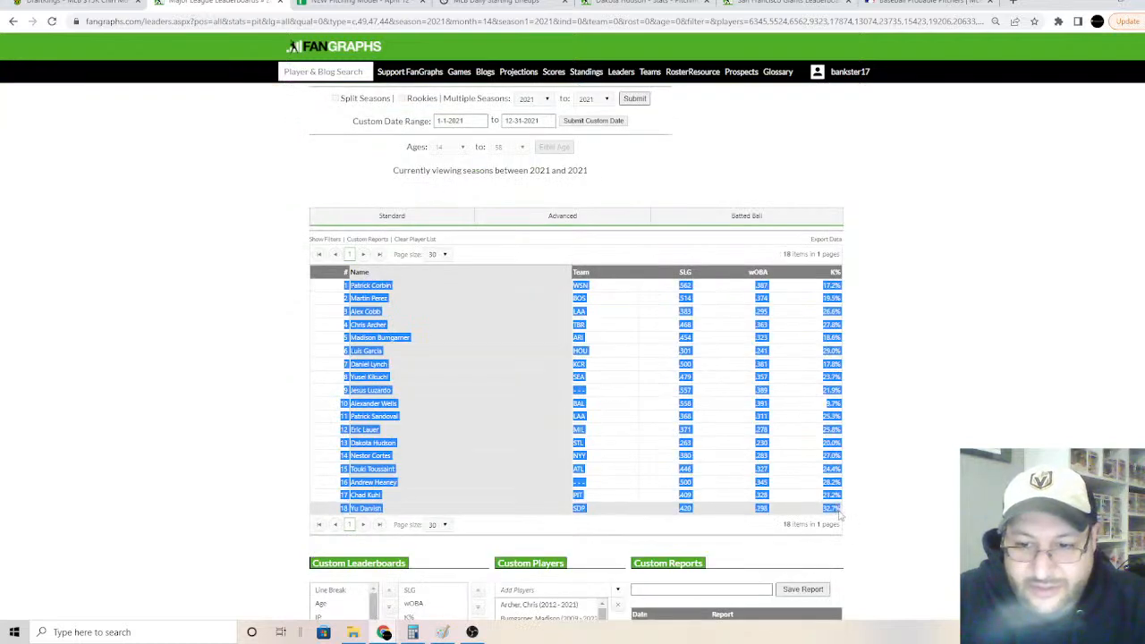
{"action": "right_click", "coordinate": [839, 515]}
{"action": "left_click", "coordinate": [857, 521]}
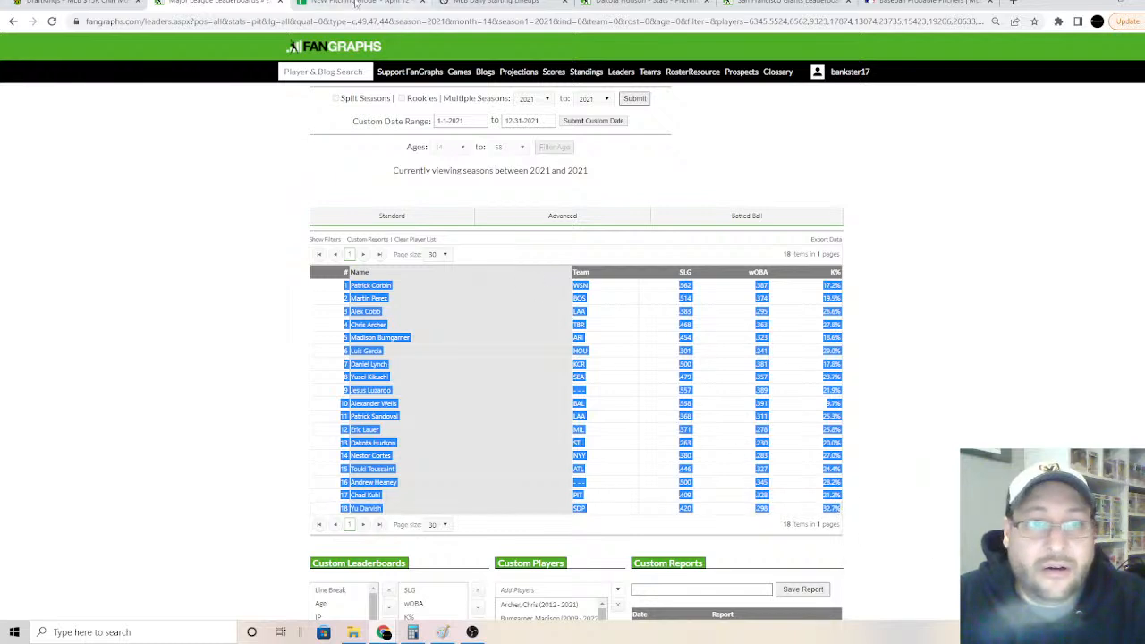
{"action": "left_click", "coordinate": [357, 3]}
{"action": "left_click_drag", "start_coordinate": [172, 148], "coordinate": [484, 379]}
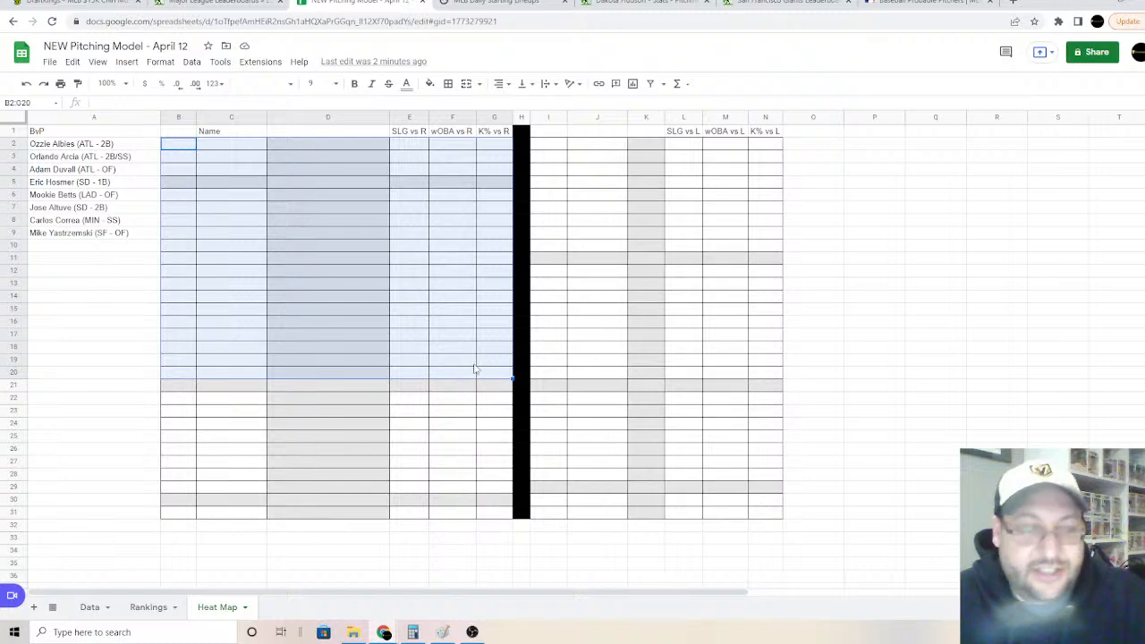
{"action": "key", "text": "ctrl+v"}
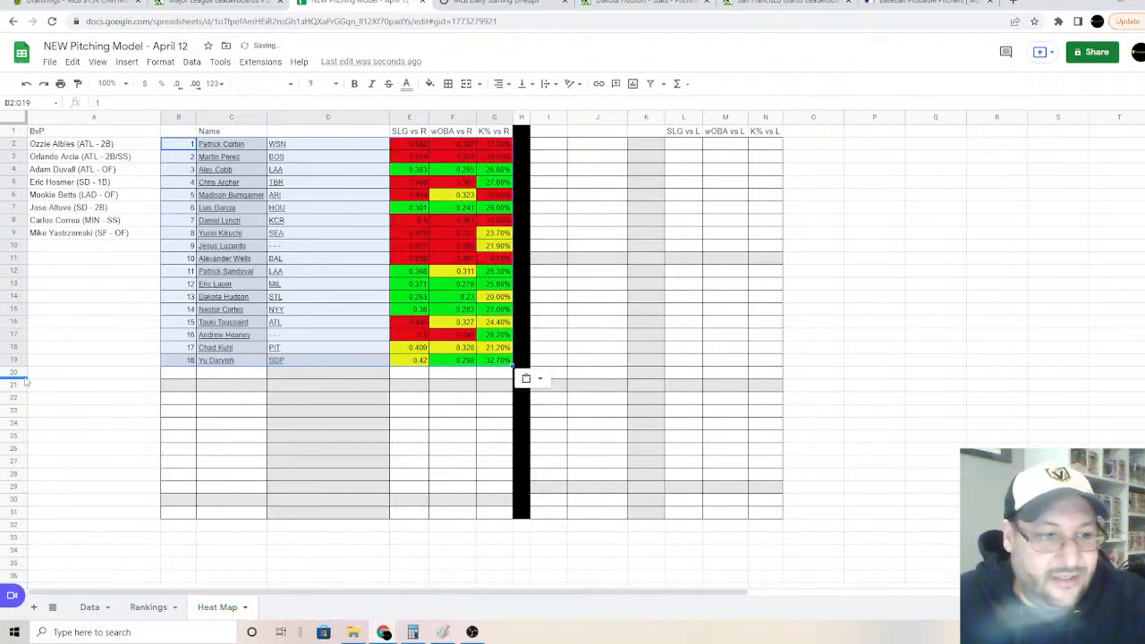
Step: Delete the unused rows 20 to 32 below the pitchers in the Heat Map sheet
{"action": "left_click_drag", "start_coordinate": [13, 372], "coordinate": [36, 526]}
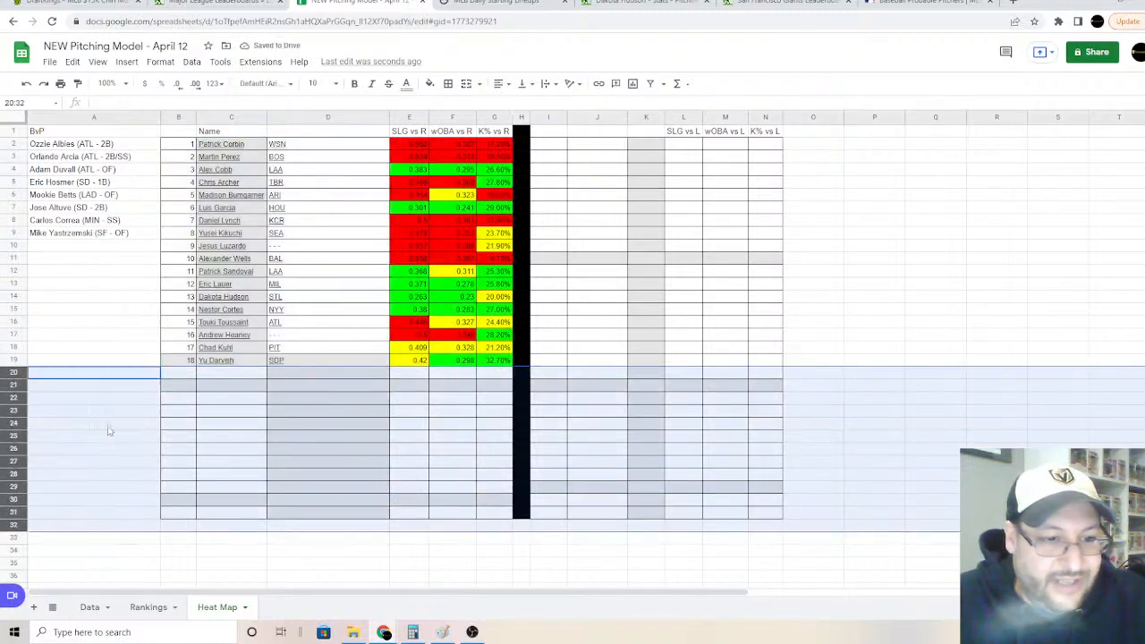
{"action": "right_click", "coordinate": [109, 428]}
{"action": "left_click", "coordinate": [184, 275]}
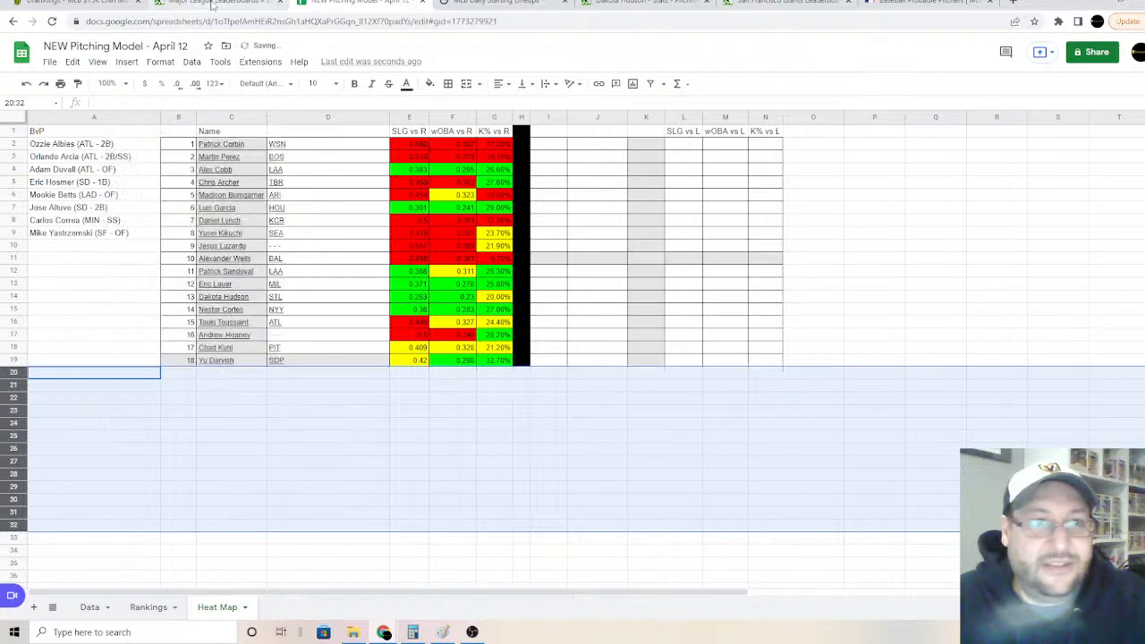
Step: Return to the FanGraphs leaderboard and set its split to vs L
{"action": "left_click", "coordinate": [213, 4]}
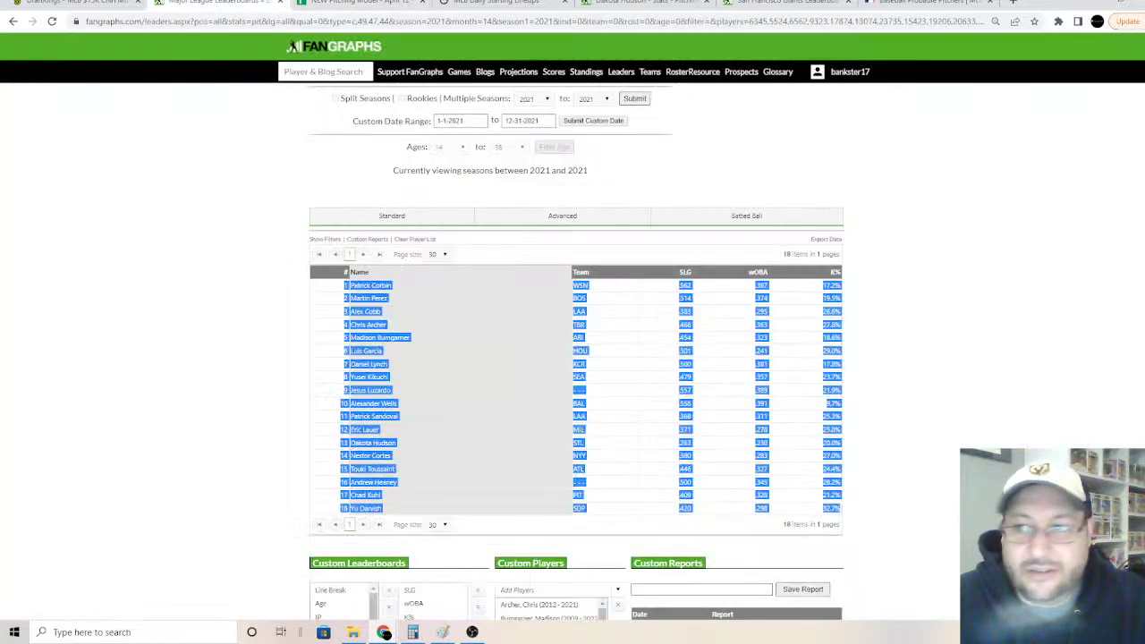
{"action": "scroll", "coordinate": [537, 269], "scroll_direction": "up", "scroll_amount": 1}
{"action": "left_click", "coordinate": [503, 118]}
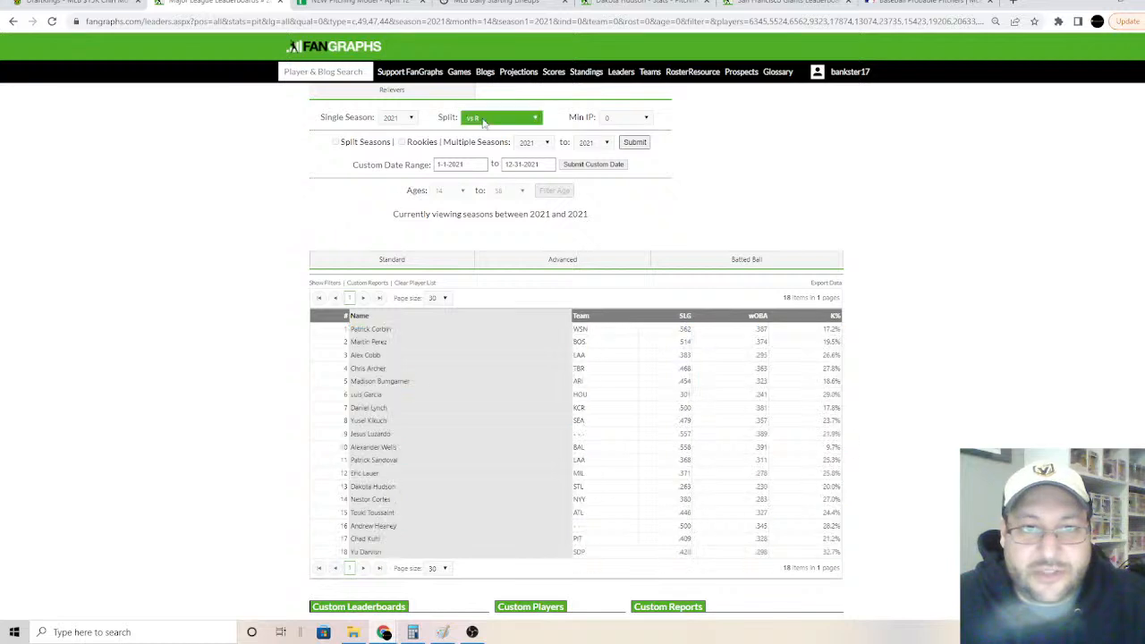
{"action": "scroll", "coordinate": [507, 141], "scroll_direction": "up", "scroll_amount": 2}
{"action": "left_click", "coordinate": [503, 146]}
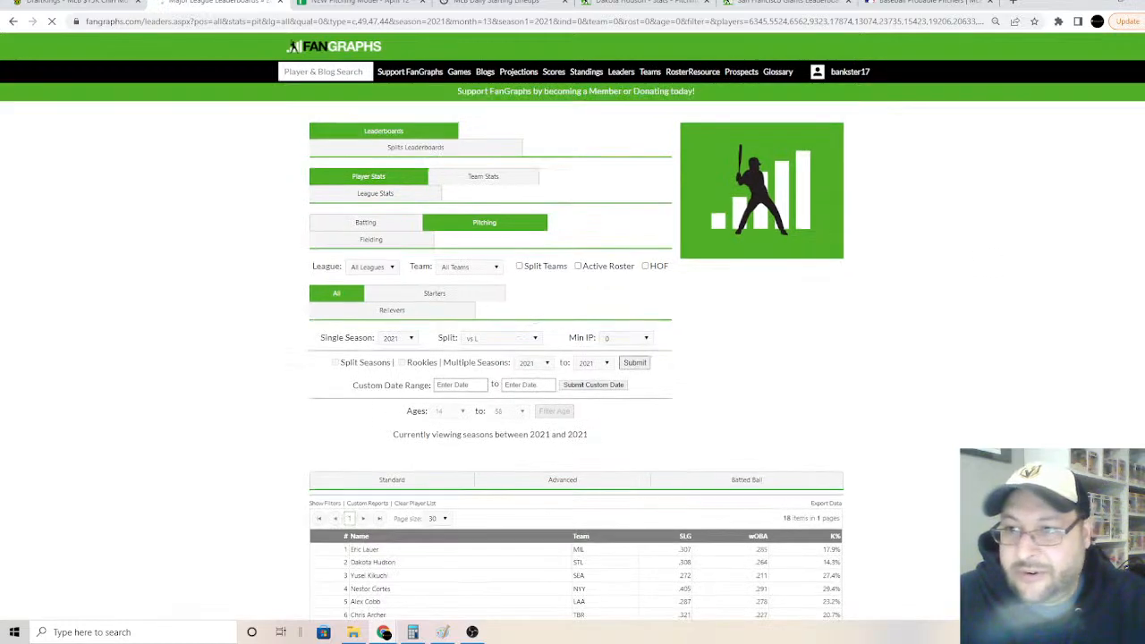
Step: Copy all pitcher rows of the vs L leaderboard into the Heat Map sheet starting at I2
{"action": "scroll", "coordinate": [369, 270], "scroll_direction": "down", "scroll_amount": 3}
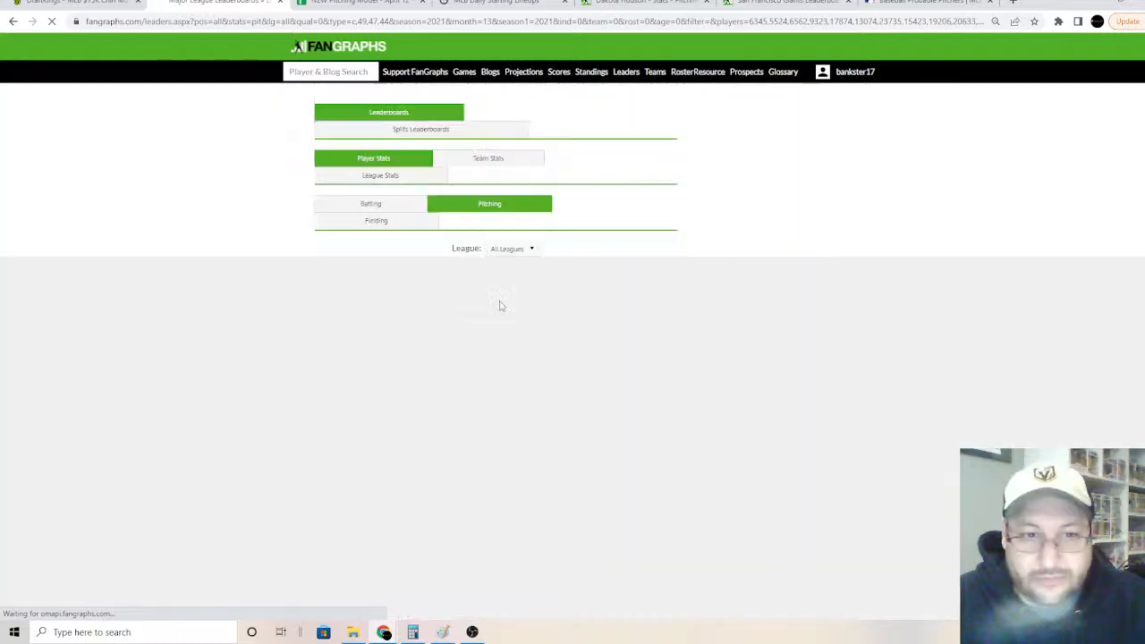
{"action": "scroll", "coordinate": [1109, 157], "scroll_direction": "down", "scroll_amount": 2}
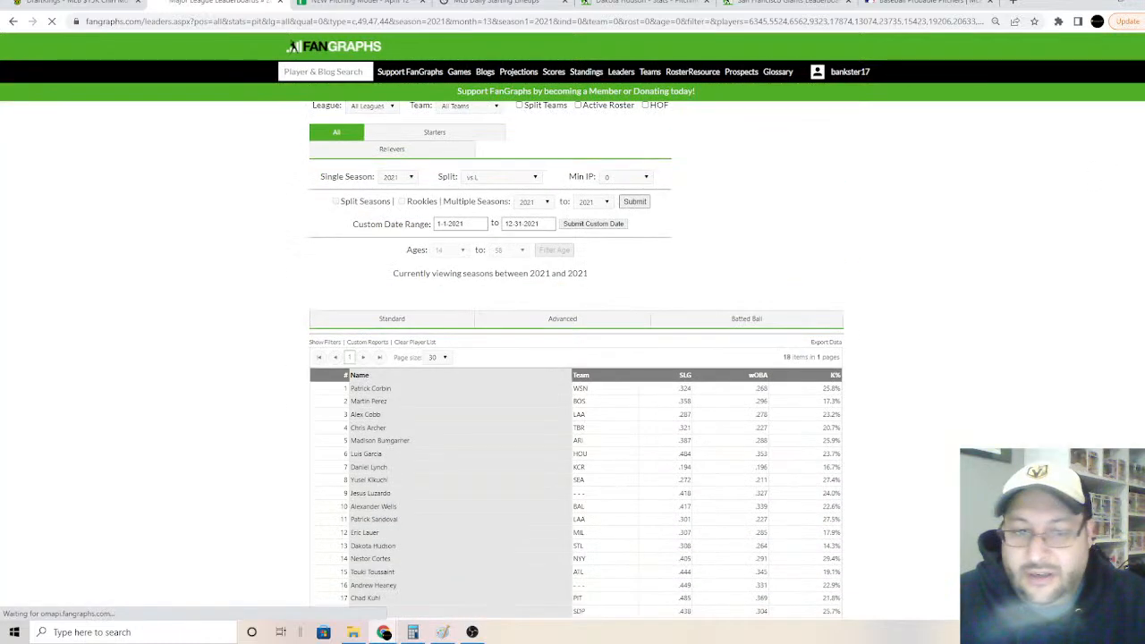
{"action": "scroll", "coordinate": [346, 254], "scroll_direction": "down", "scroll_amount": 2}
{"action": "left_click_drag", "start_coordinate": [345, 254], "coordinate": [841, 477]}
{"action": "right_click", "coordinate": [841, 477]}
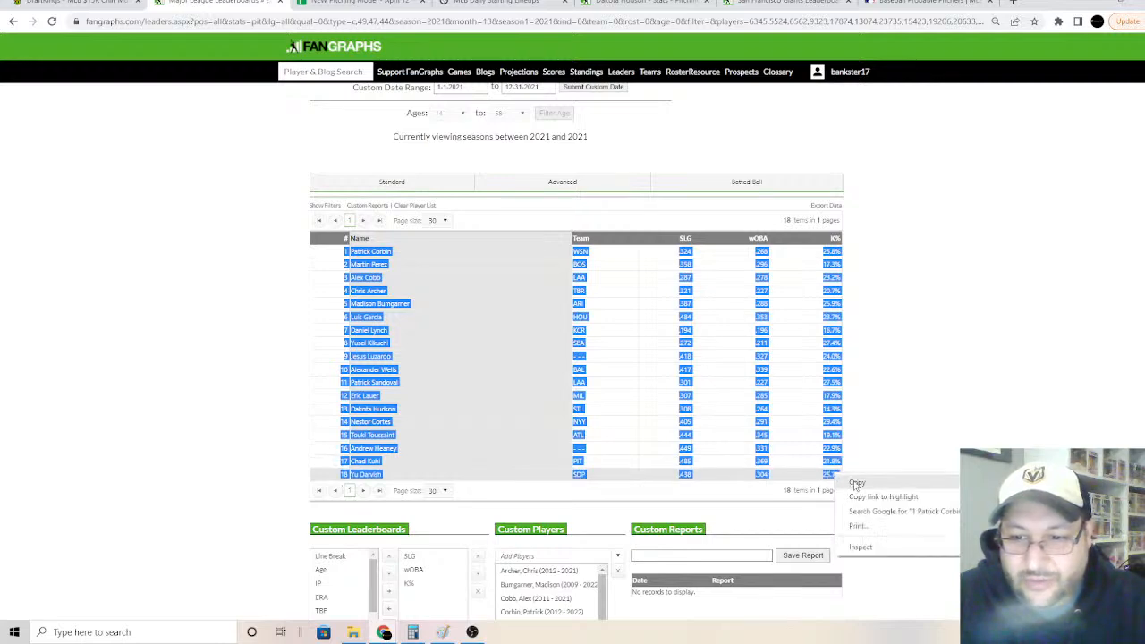
{"action": "left_click", "coordinate": [882, 490]}
{"action": "left_click", "coordinate": [349, 3]}
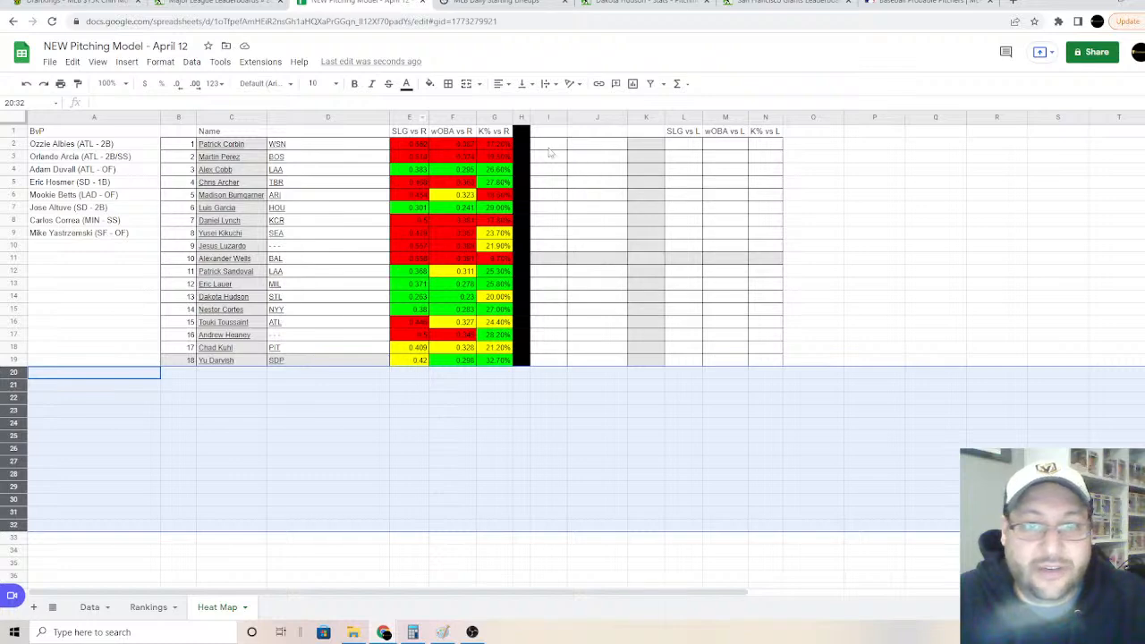
{"action": "left_click", "coordinate": [550, 145]}
{"action": "left_click_drag", "start_coordinate": [670, 191], "coordinate": [770, 362]}
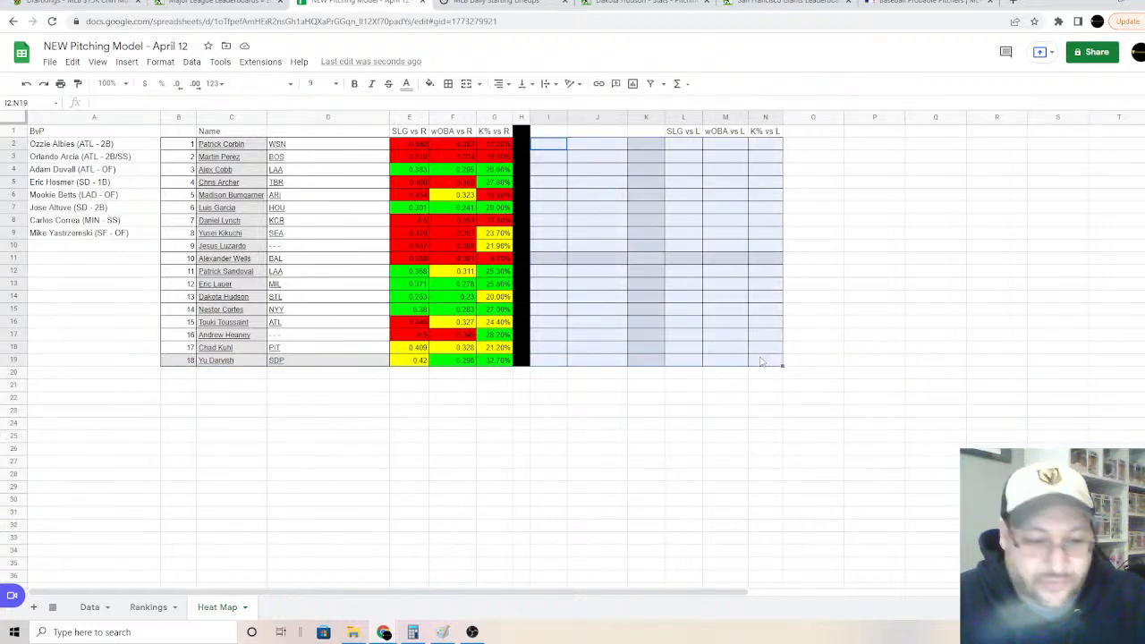
{"action": "key", "text": "ctrl+v"}
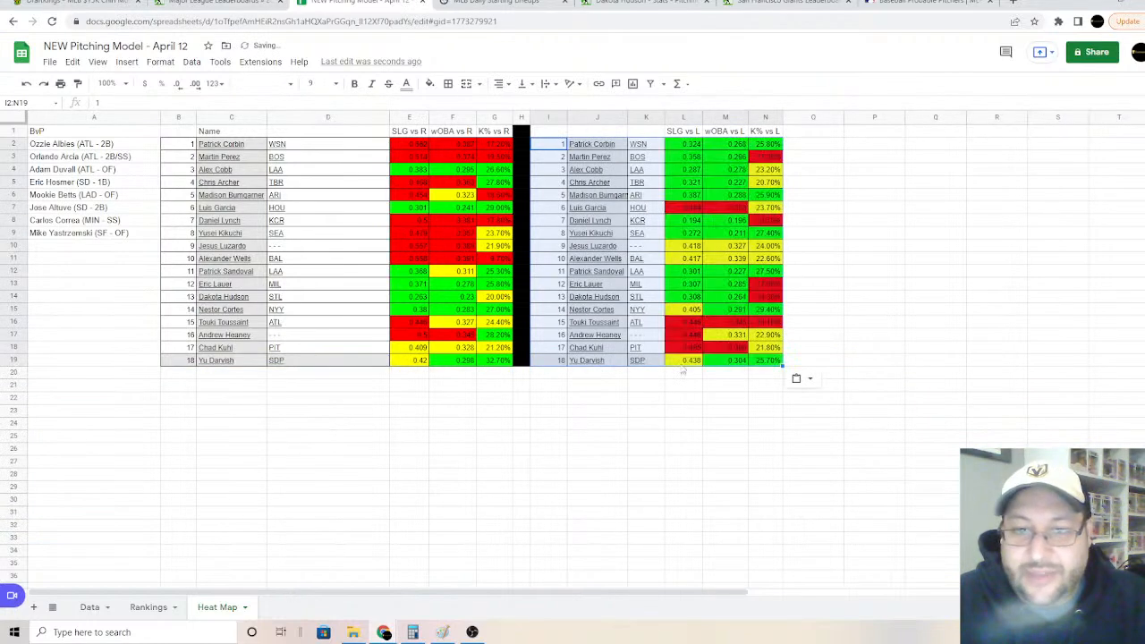
{"action": "left_click", "coordinate": [644, 403]}
Step: Delete the rank number column B and the team column beside the pitcher names in the vs R block
{"action": "right_click", "coordinate": [179, 119]}
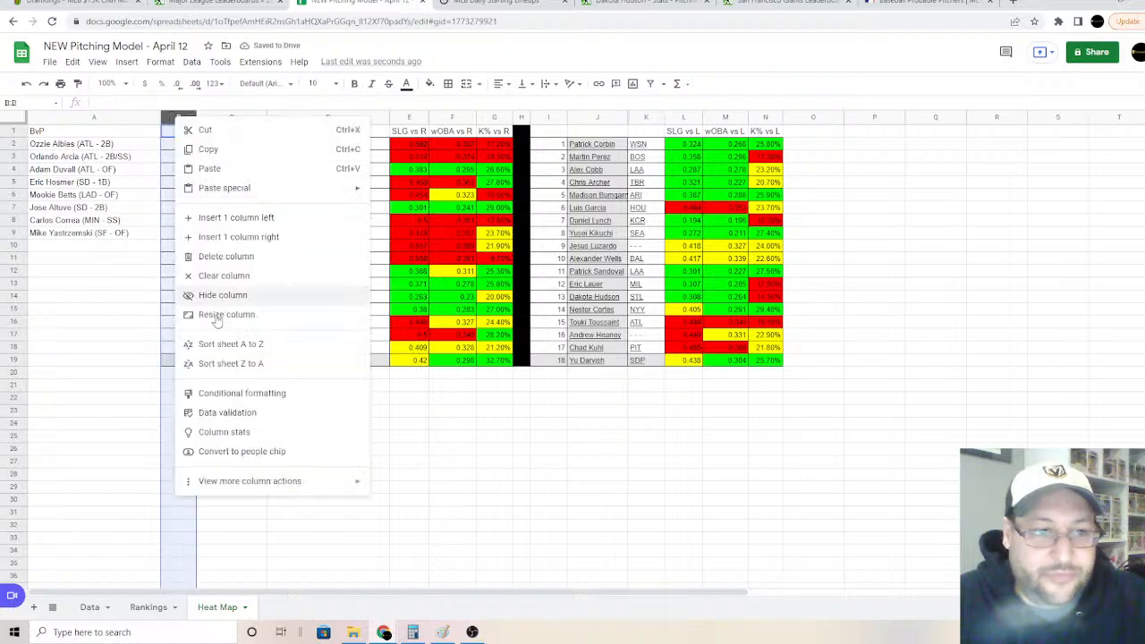
{"action": "left_click", "coordinate": [226, 256]}
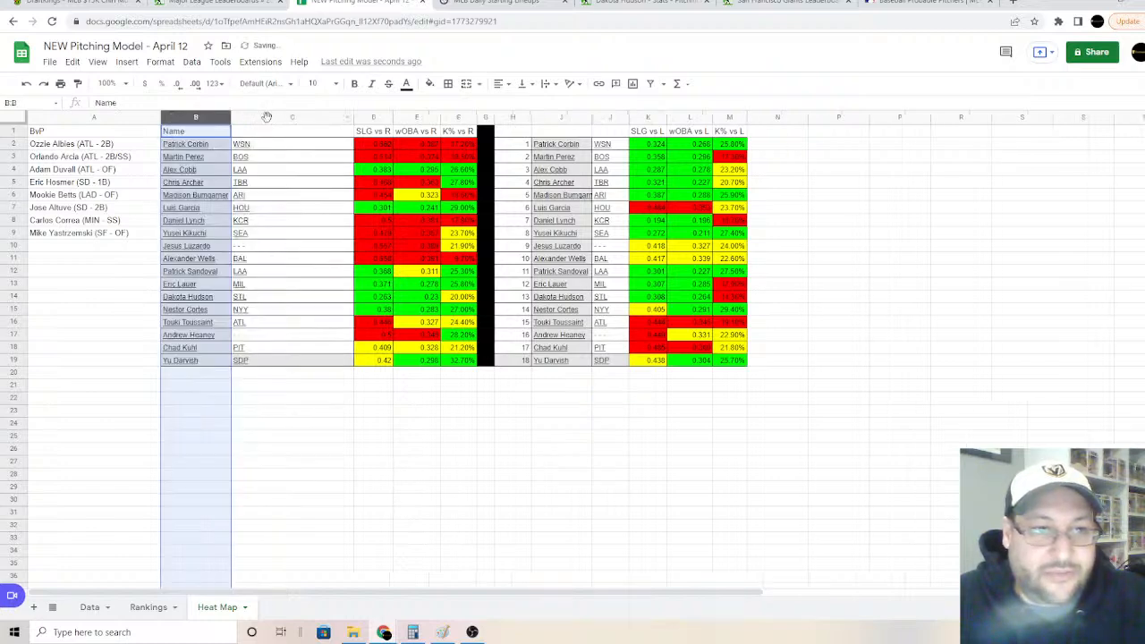
{"action": "right_click", "coordinate": [274, 119]}
{"action": "left_click", "coordinate": [301, 258]}
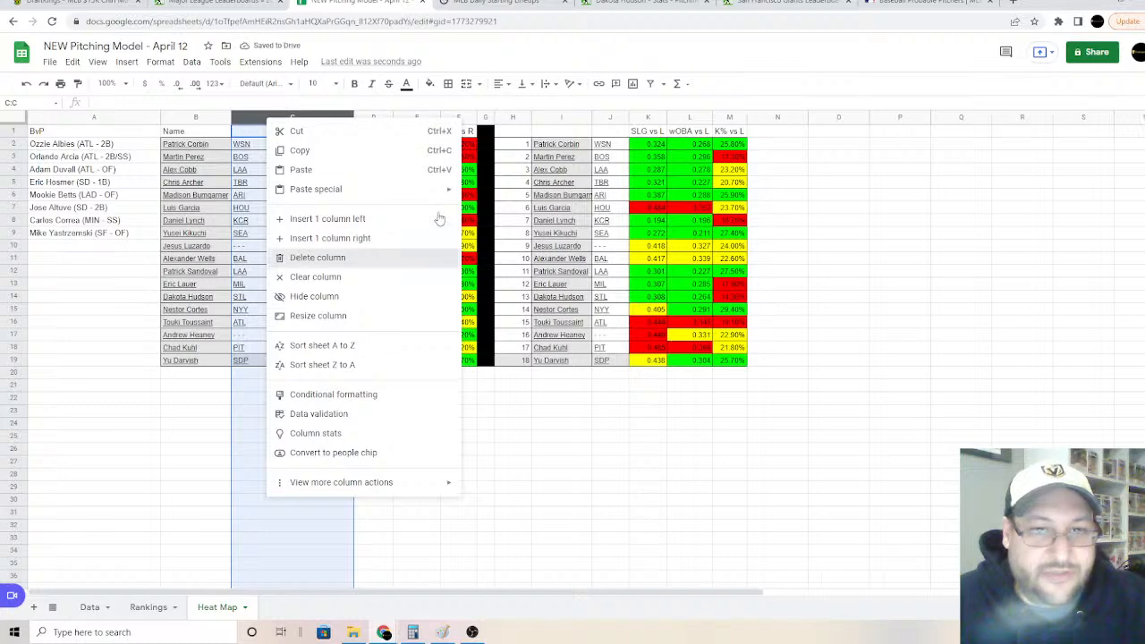
Step: Delete columns G to I, holding the duplicate rank numbers, names and teams of the vs L block
{"action": "left_click_drag", "start_coordinate": [394, 118], "coordinate": [486, 118]}
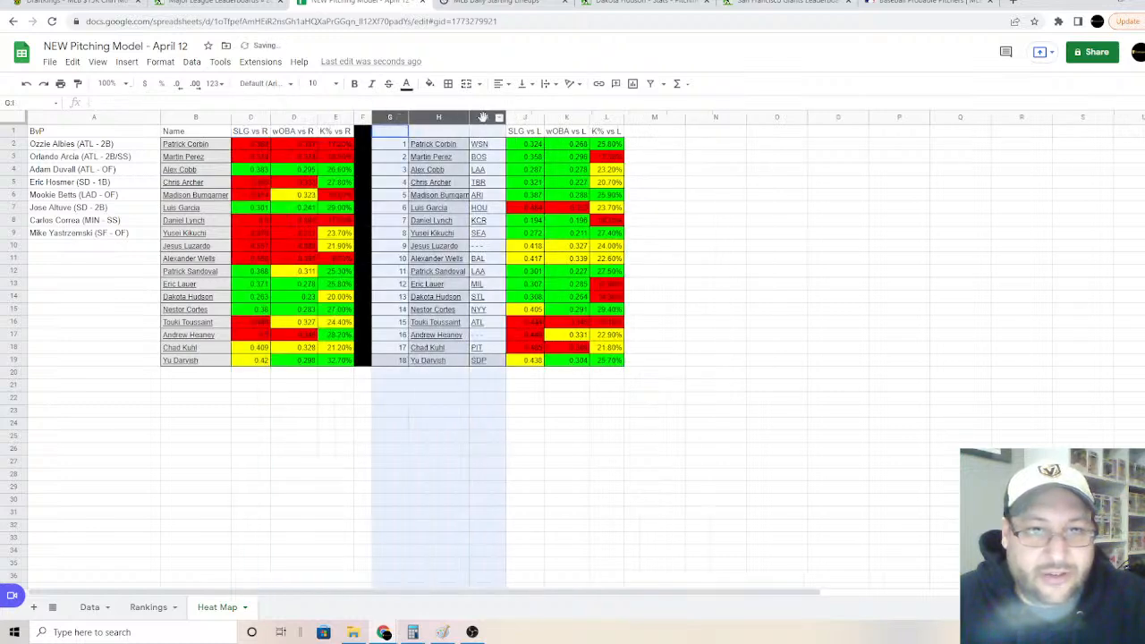
{"action": "right_click", "coordinate": [419, 117]}
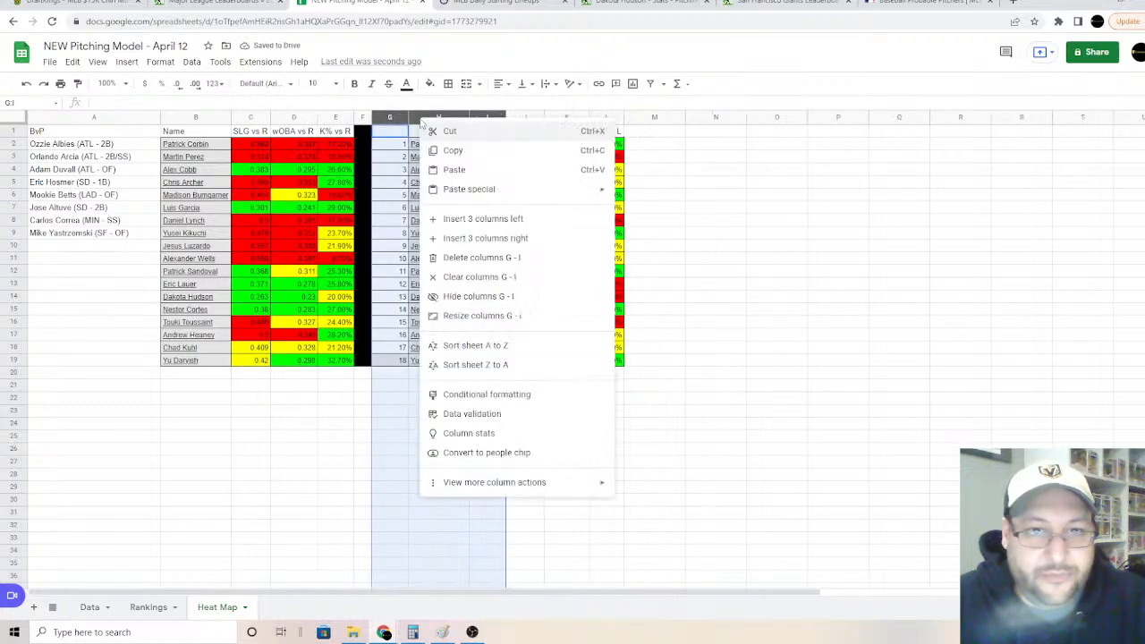
{"action": "left_click", "coordinate": [465, 258]}
{"action": "left_click", "coordinate": [616, 221]}
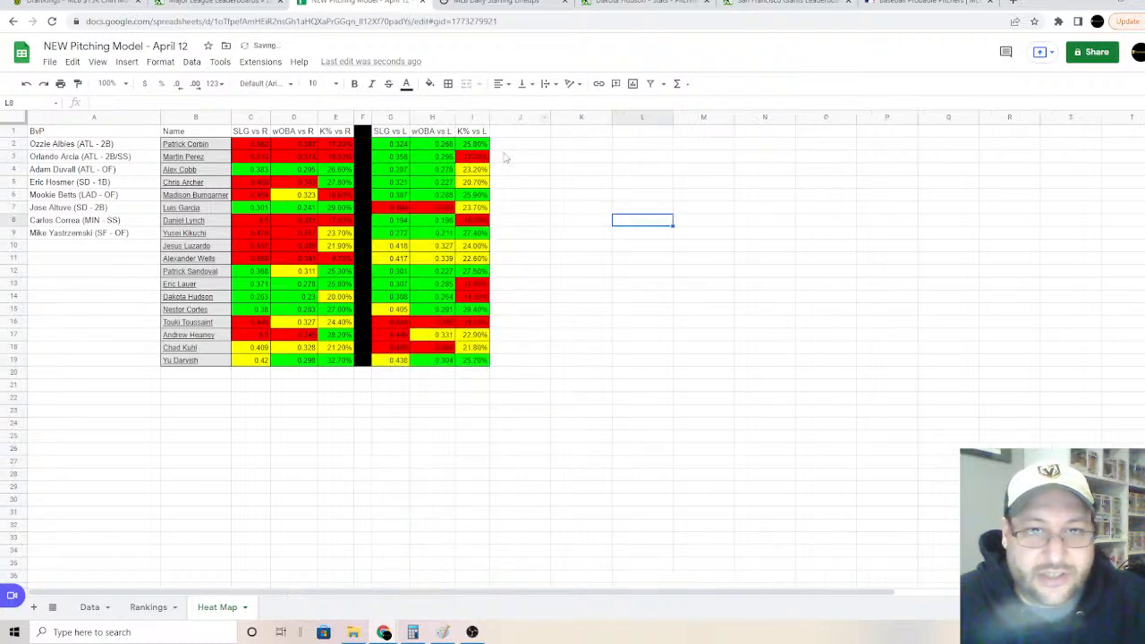
Step: Enter the list "RHB: ATL, COL, LAD, HOU, STL, NYY, LAA, MIL, MIN" in cell J2 beside the heat map
{"action": "left_click", "coordinate": [504, 148]}
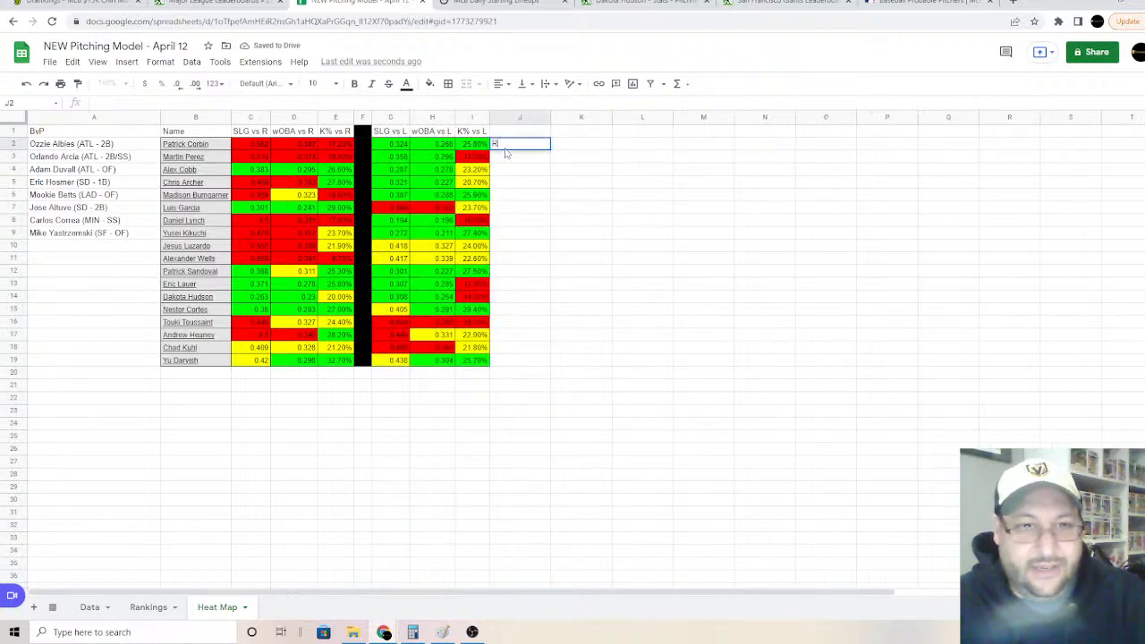
{"action": "type", "text": "RHP"}
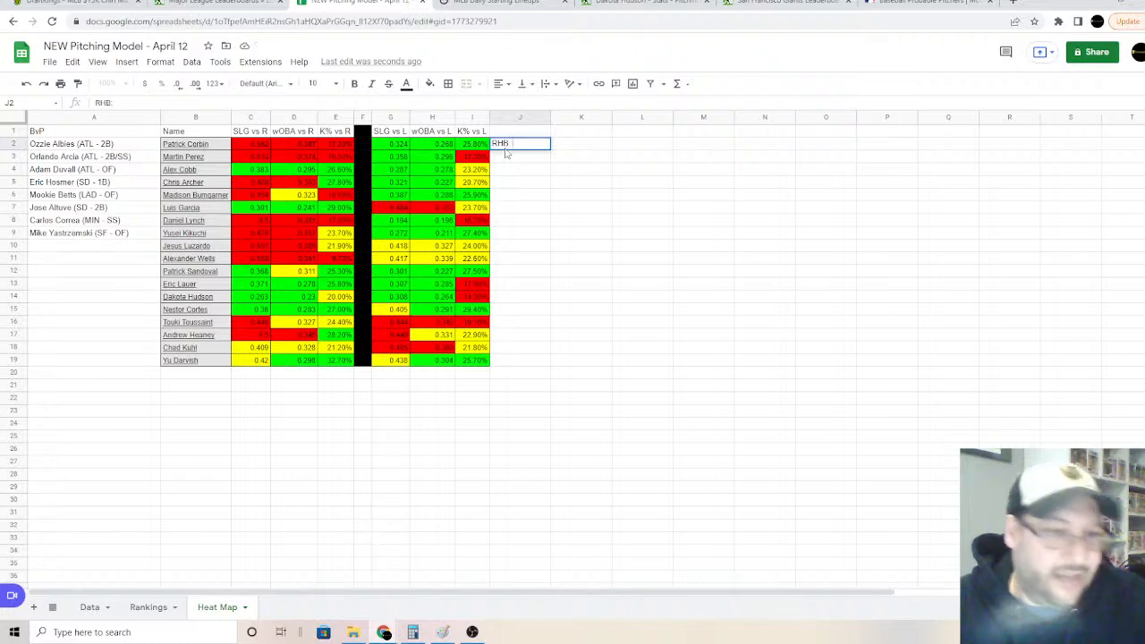
{"action": "type", "text": ":"}
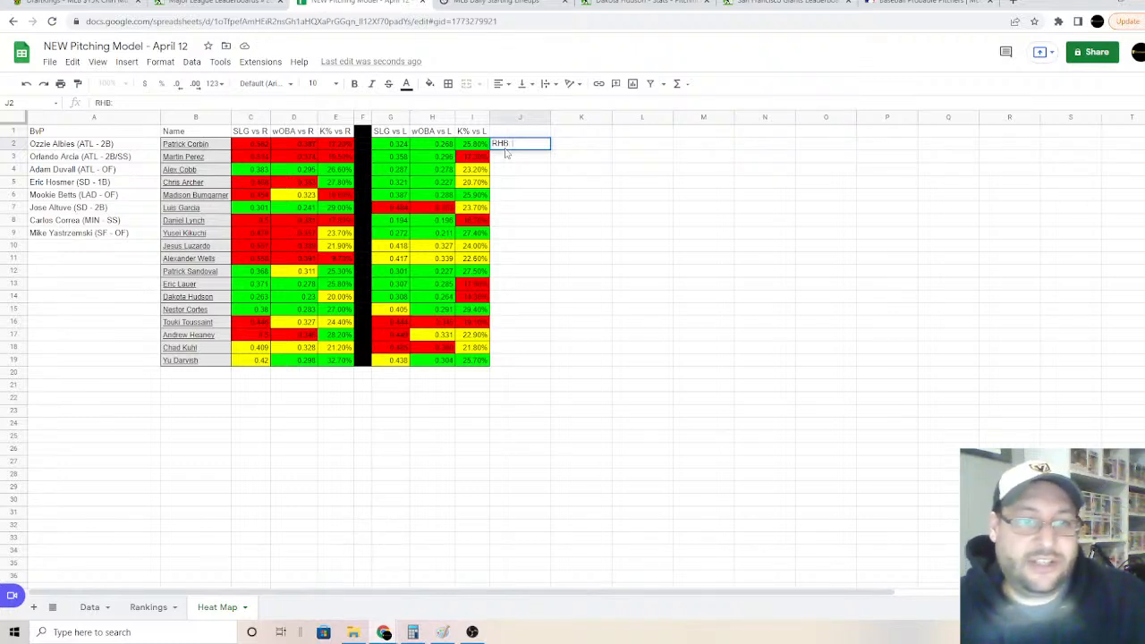
{"action": "type", "text": " ATL, "}
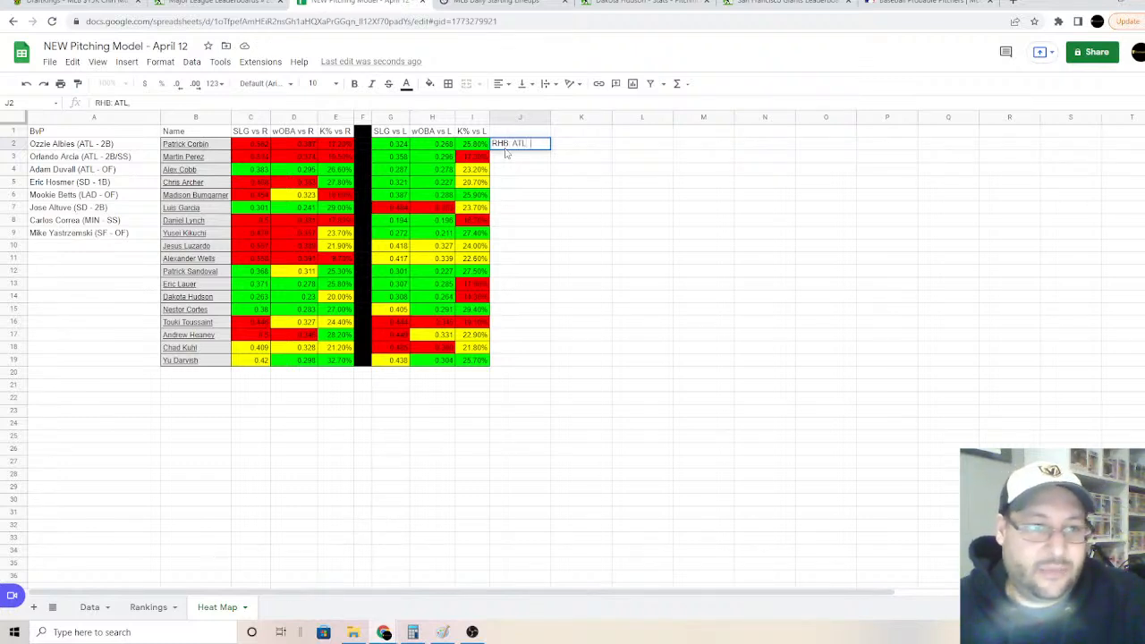
{"action": "type", "text": "COL"}
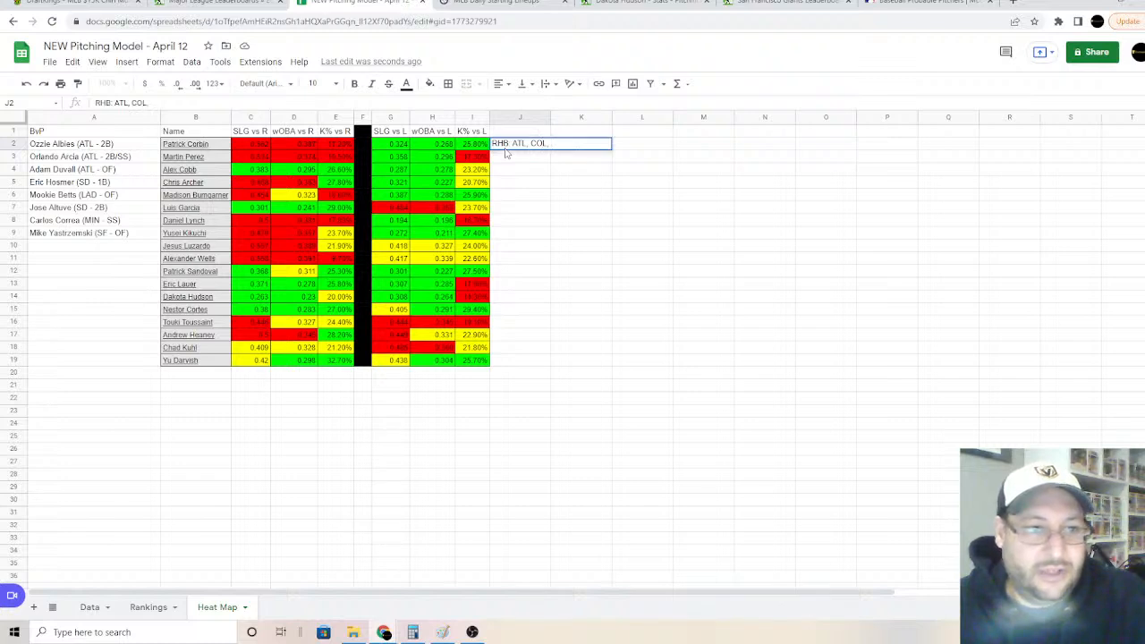
{"action": "type", "text": ", LAD"}
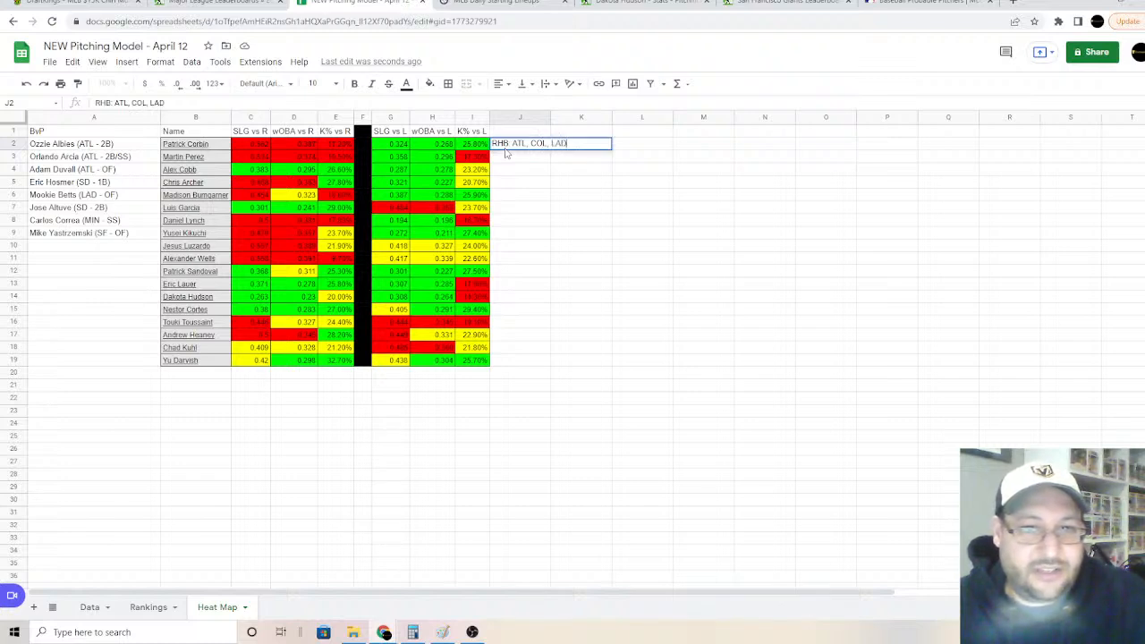
{"action": "type", "text": ", HOU, "}
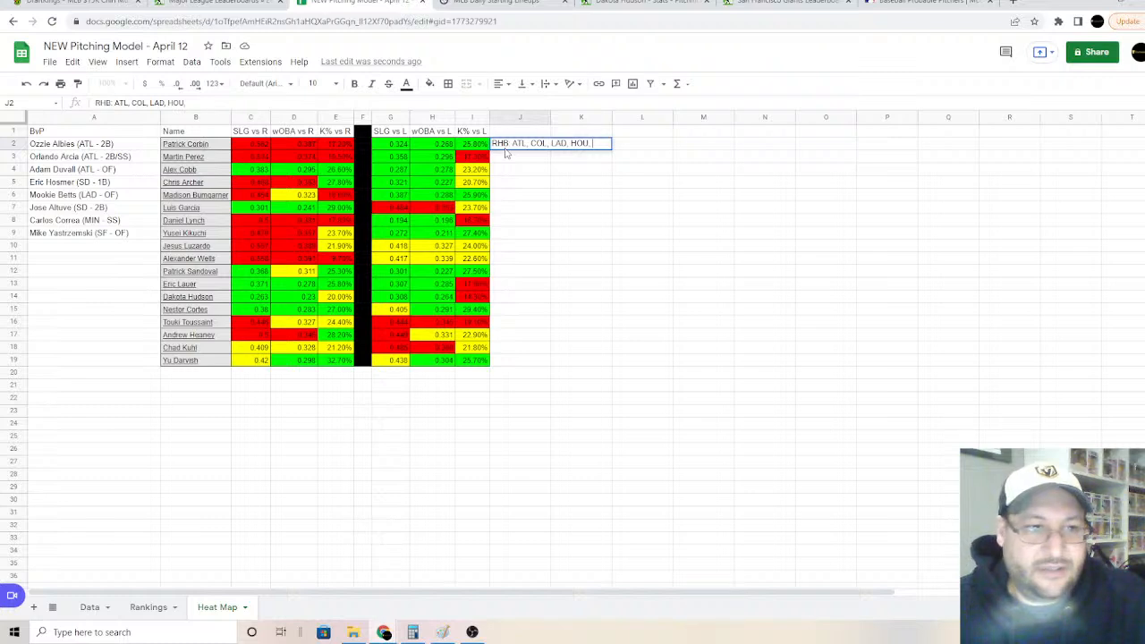
{"action": "type", "text": "ST,"}
{"action": "key", "text": "BackSpace"}
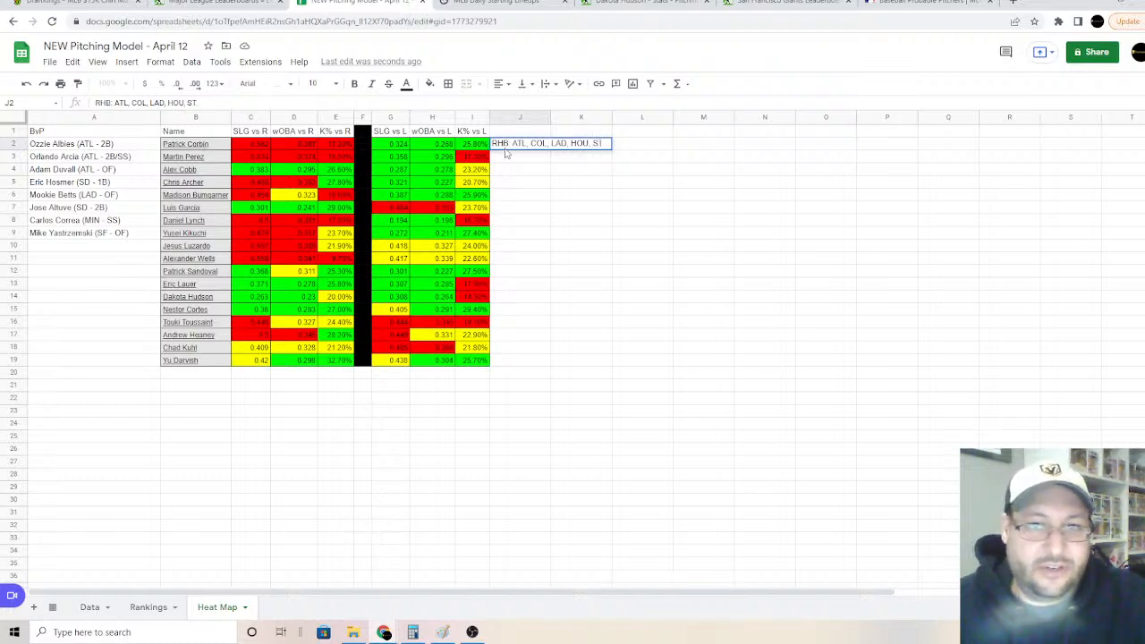
{"action": "type", "text": "OU, STL, "}
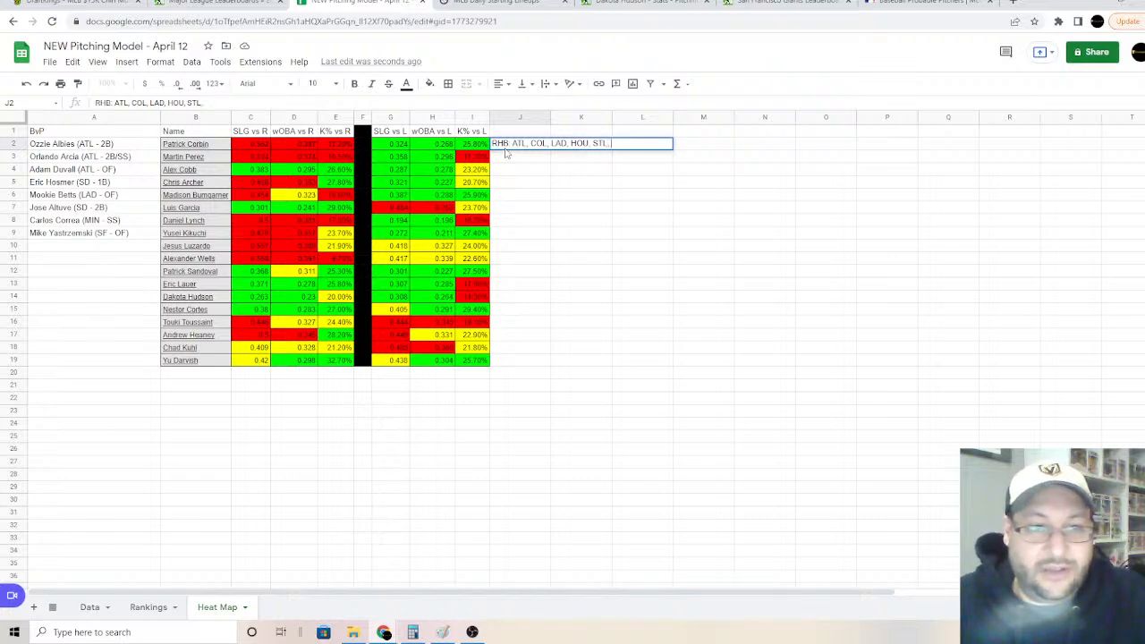
{"action": "type", "text": "NYY"}
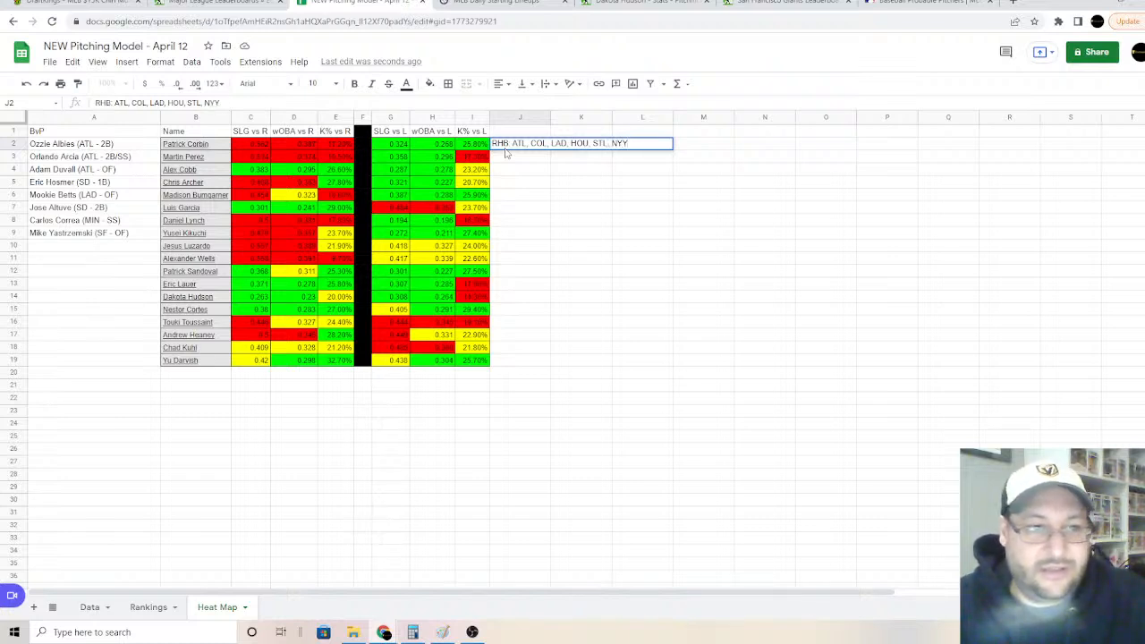
{"action": "type", "text": ", LAA, MIL"}
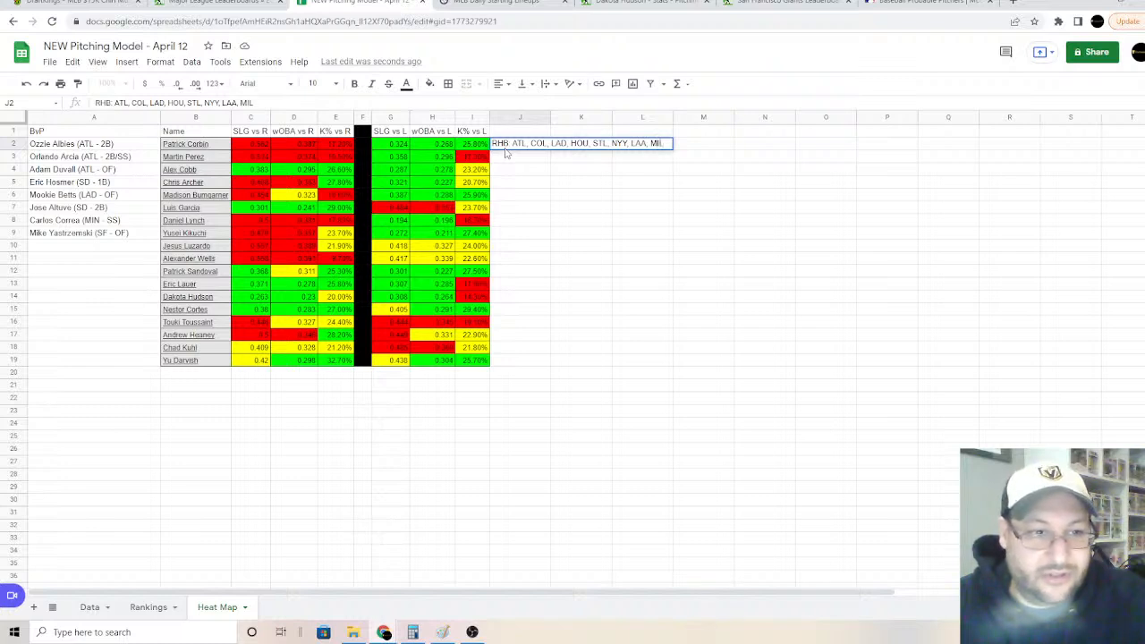
{"action": "type", "text": ", WSH"}
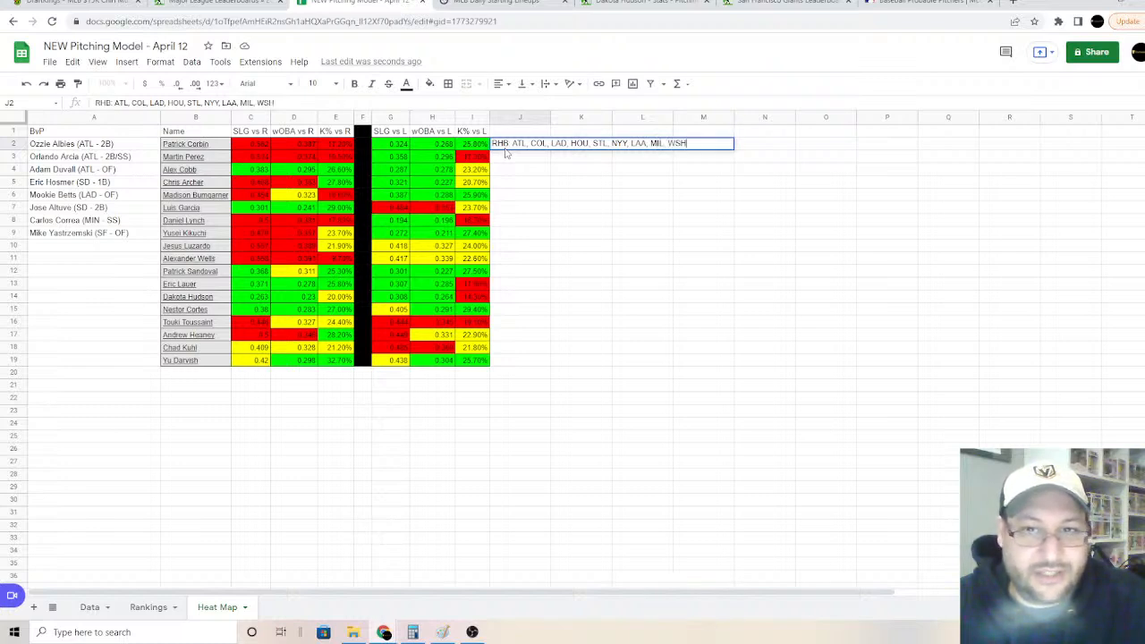
{"action": "key", "text": "BackSpace"}
{"action": "key", "text": "BackSpace"}
{"action": "key", "text": "BackSpace"}
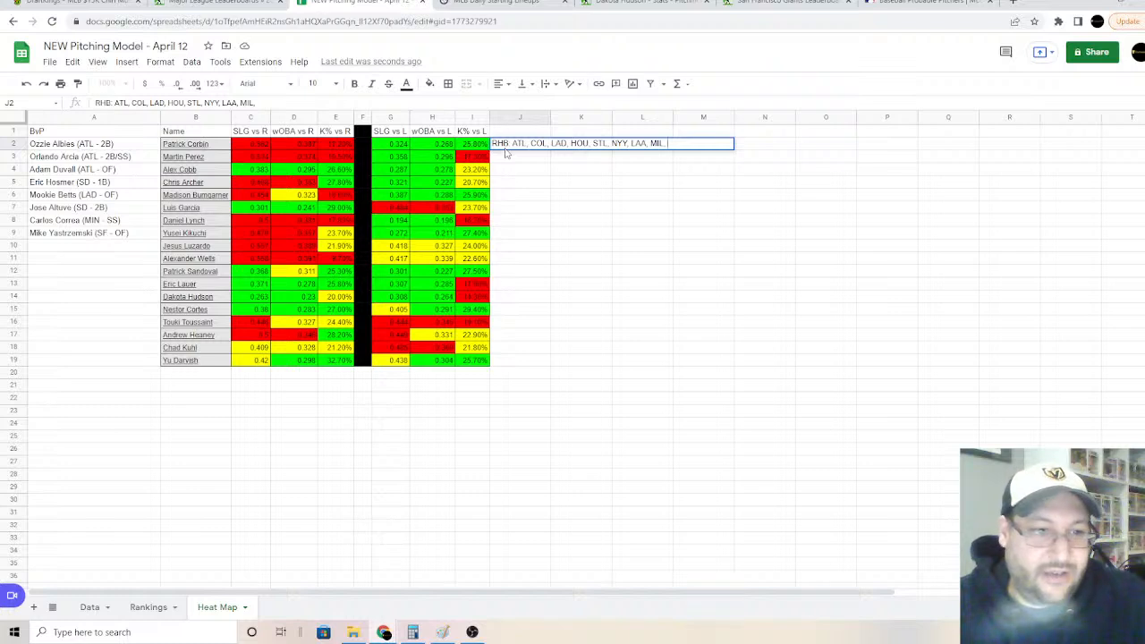
{"action": "type", "text": "MIN"}
{"action": "key", "text": "Return"}
Step: Enter "LHB: ARI, WSH, MIN, TEX" in cell J3 and the label "Both:" in J4
{"action": "type", "text": "LHB: ARI,"}
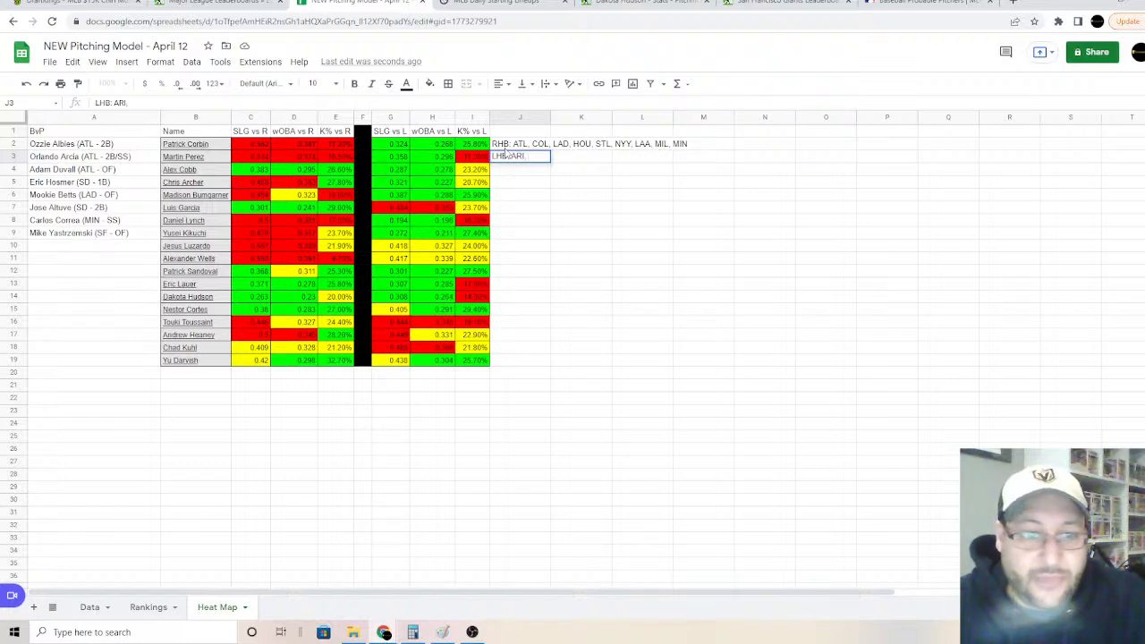
{"action": "type", "text": "SH"}
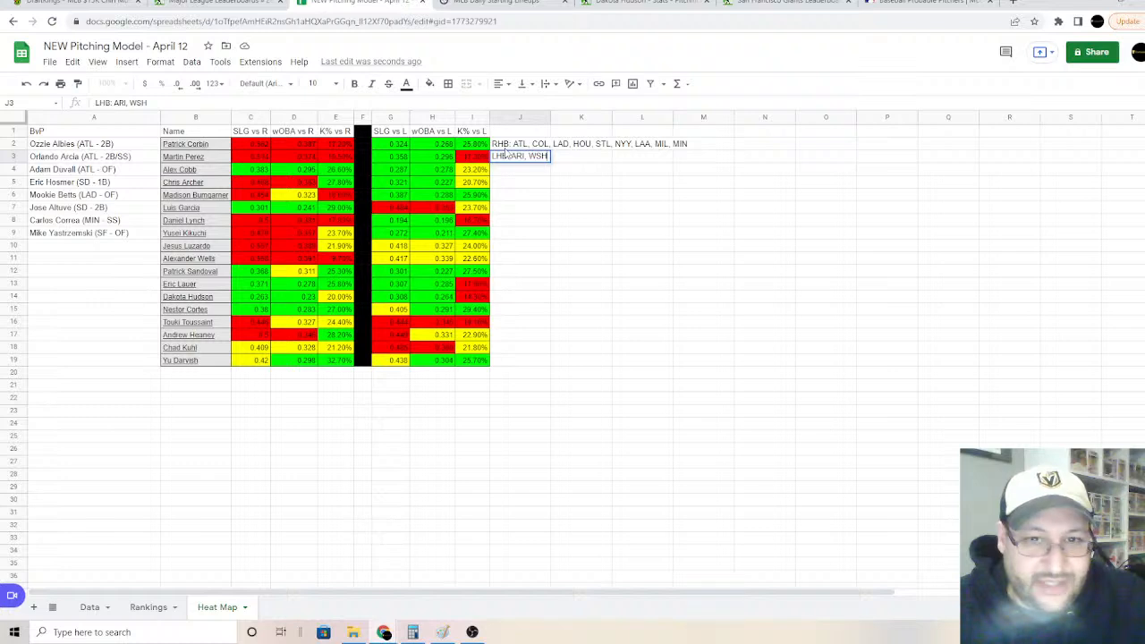
{"action": "type", "text": ", MIN, TEX"}
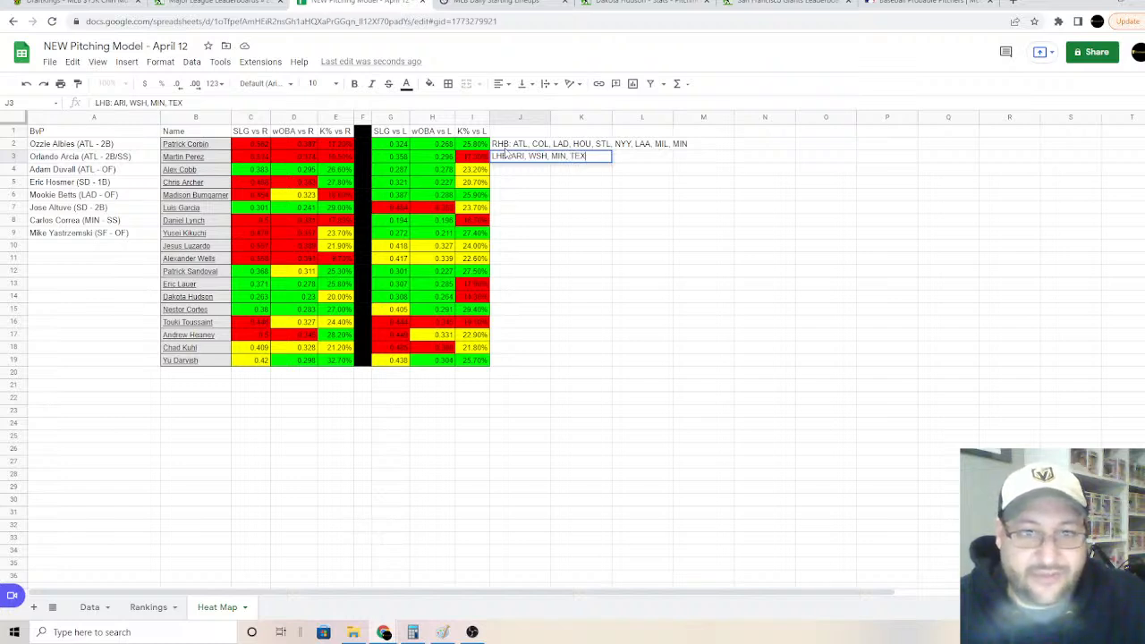
{"action": "key", "text": "Return"}
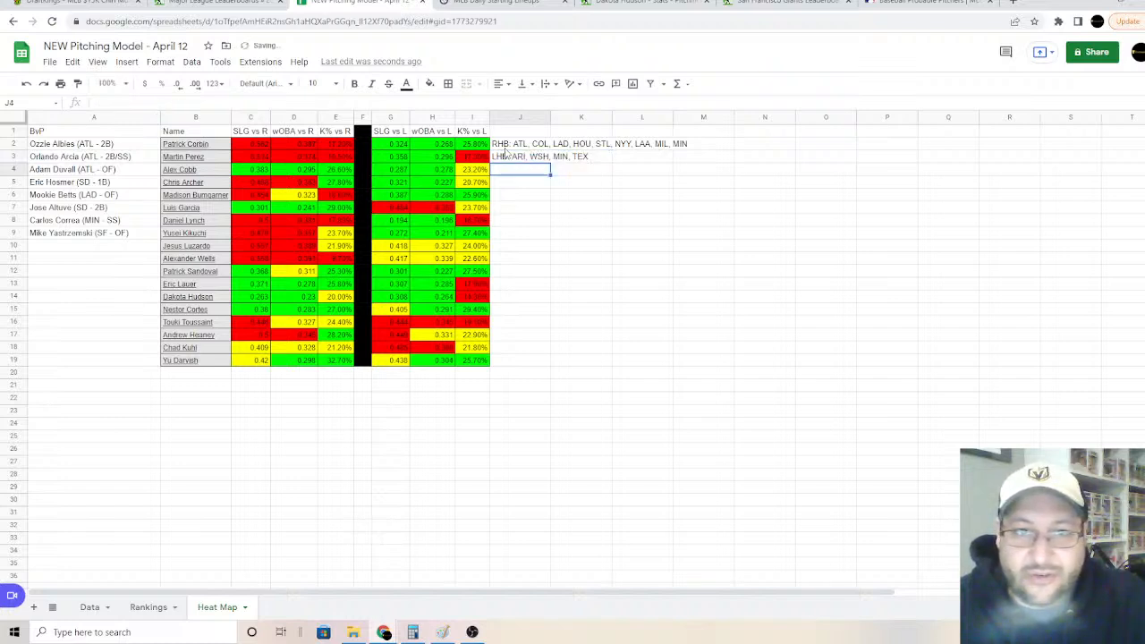
{"action": "type", "text": "Both:"}
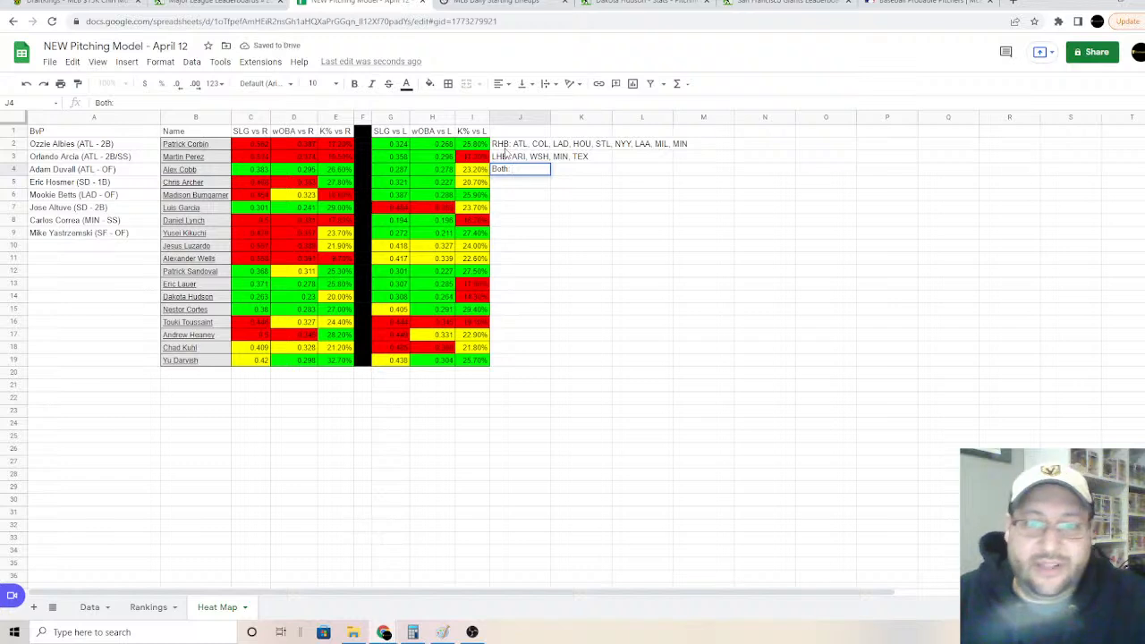
Step: Remove MIN from the end of the RHB list in J2
{"action": "left_click", "coordinate": [506, 148]}
{"action": "left_click", "coordinate": [274, 103]}
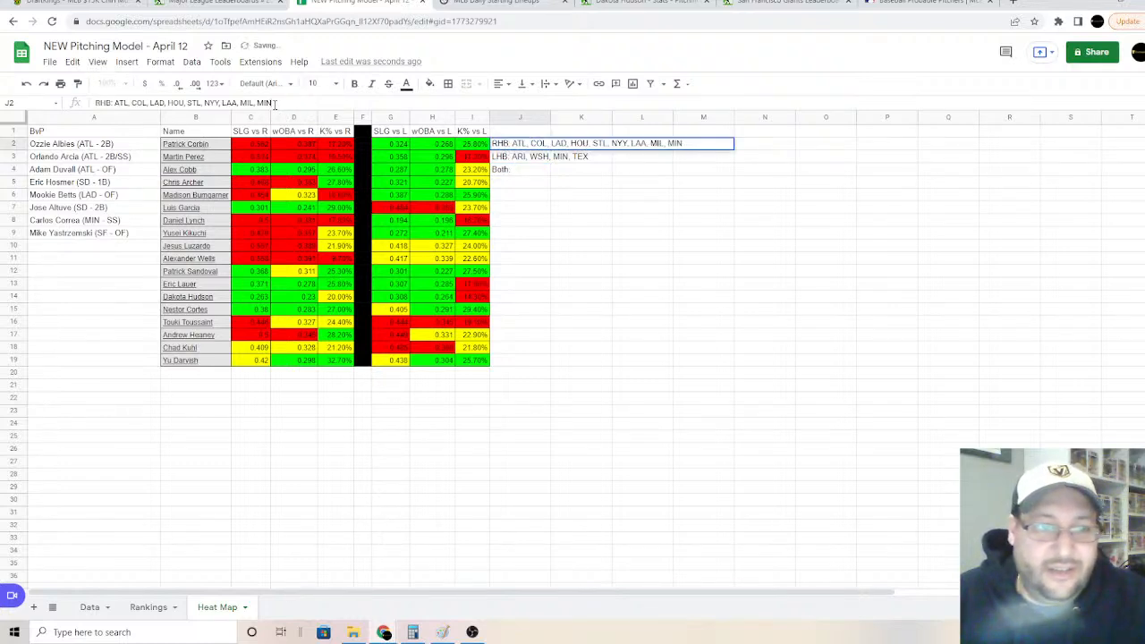
{"action": "key", "text": "BackSpace"}
{"action": "key", "text": "BackSpace"}
{"action": "key", "text": "BackSpace"}
{"action": "key", "text": "BackSpace"}
{"action": "key", "text": "Return"}
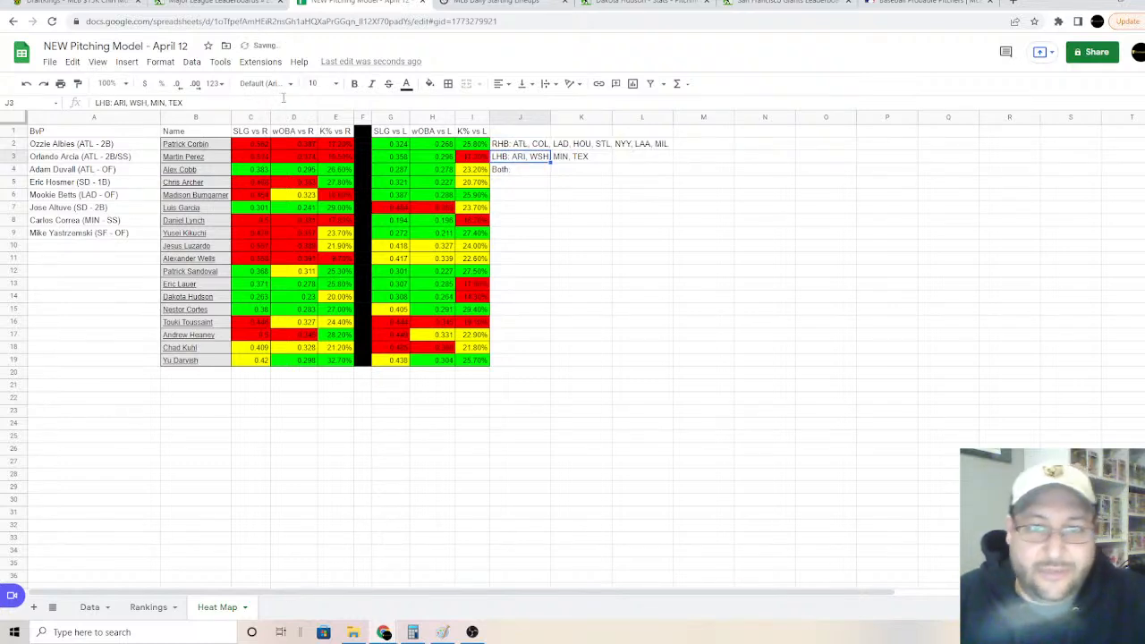
Step: Remove MIN from the LHB list in J3, leaving ARI, WSH and TEX
{"action": "left_click", "coordinate": [168, 103]}
{"action": "key", "text": "BackSpace"}
{"action": "key", "text": "BackSpace"}
{"action": "key", "text": "BackSpace"}
{"action": "key", "text": "BackSpace"}
{"action": "key", "text": "BackSpace"}
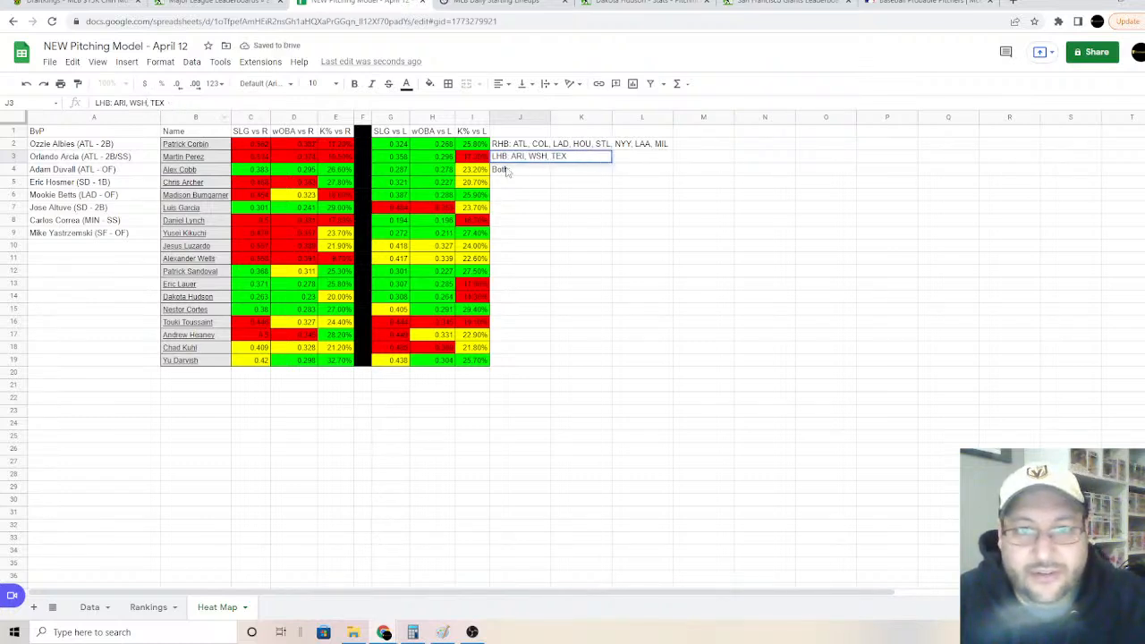
{"action": "key", "text": "Return"}
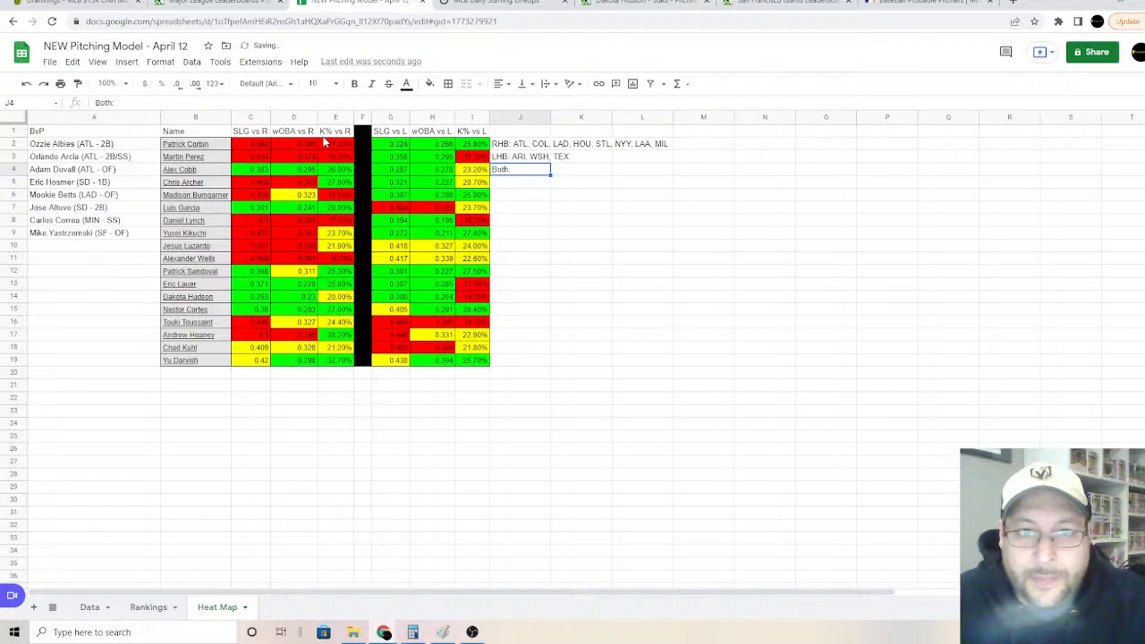
Step: Add MIN after the "Both:" label in J4
{"action": "left_click", "coordinate": [183, 101]}
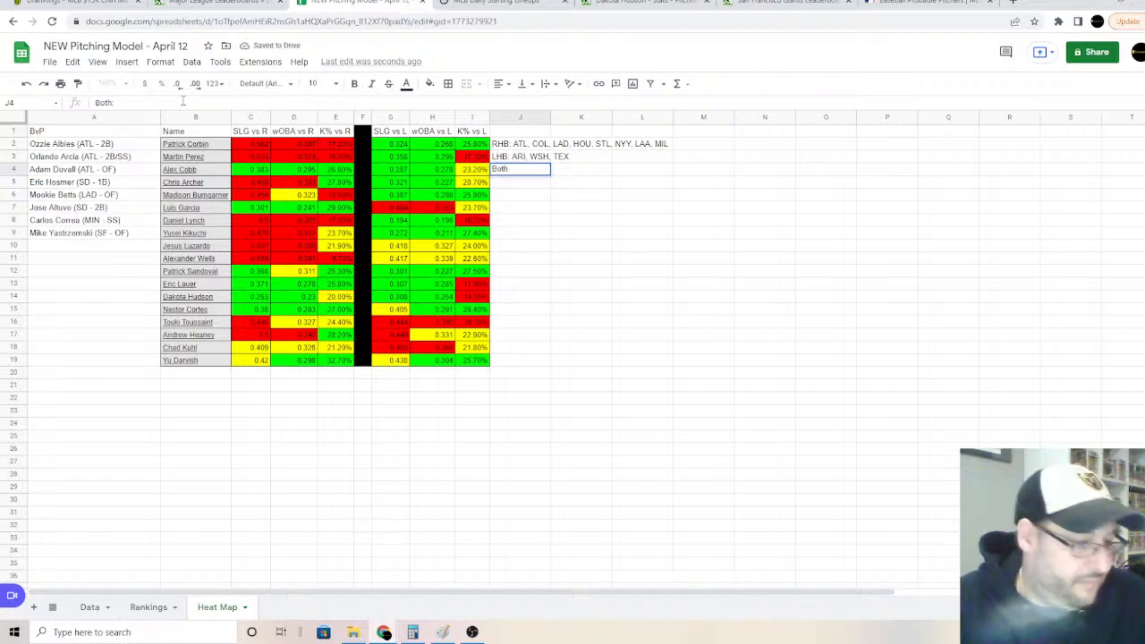
{"action": "type", "text": "MIN"}
{"action": "key", "text": "Return"}
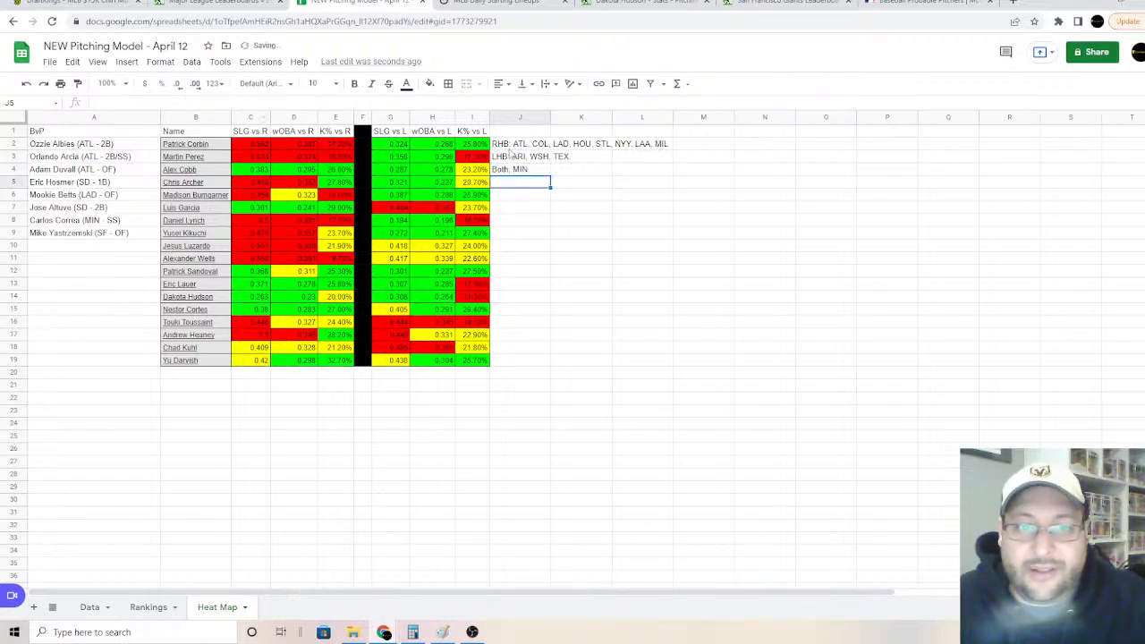
Step: Move the RHB, LHB and Both lists from J2:J4 to B21:B23 below the pitcher table
{"action": "left_click_drag", "start_coordinate": [510, 145], "coordinate": [512, 171]}
{"action": "key", "text": "ctrl+c"}
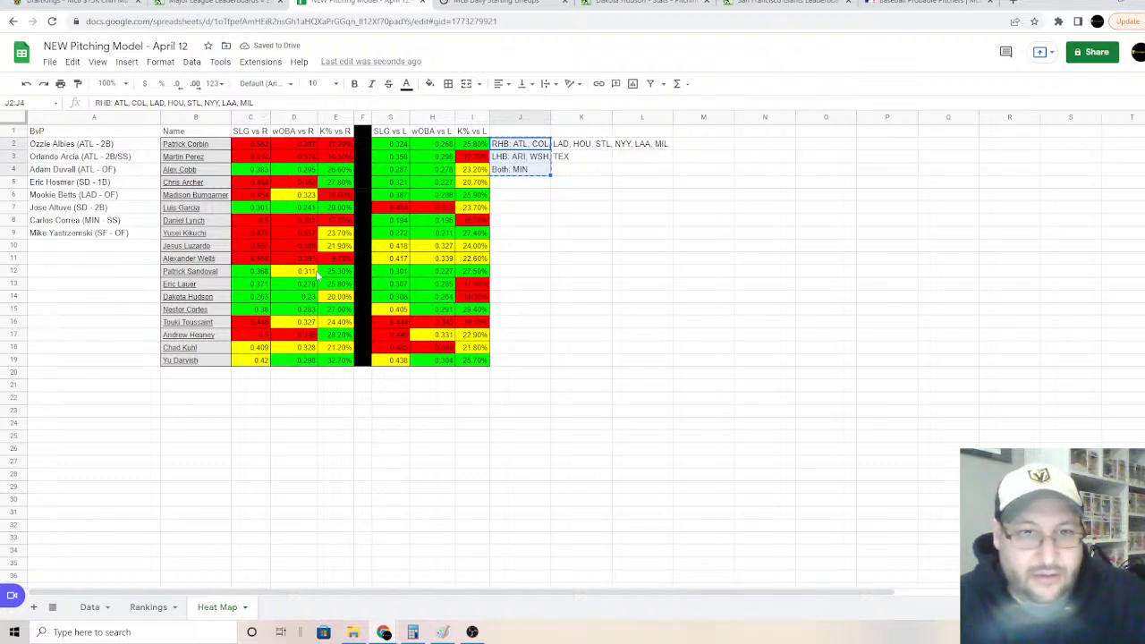
{"action": "left_click", "coordinate": [182, 387]}
{"action": "key", "text": "ctrl+v"}
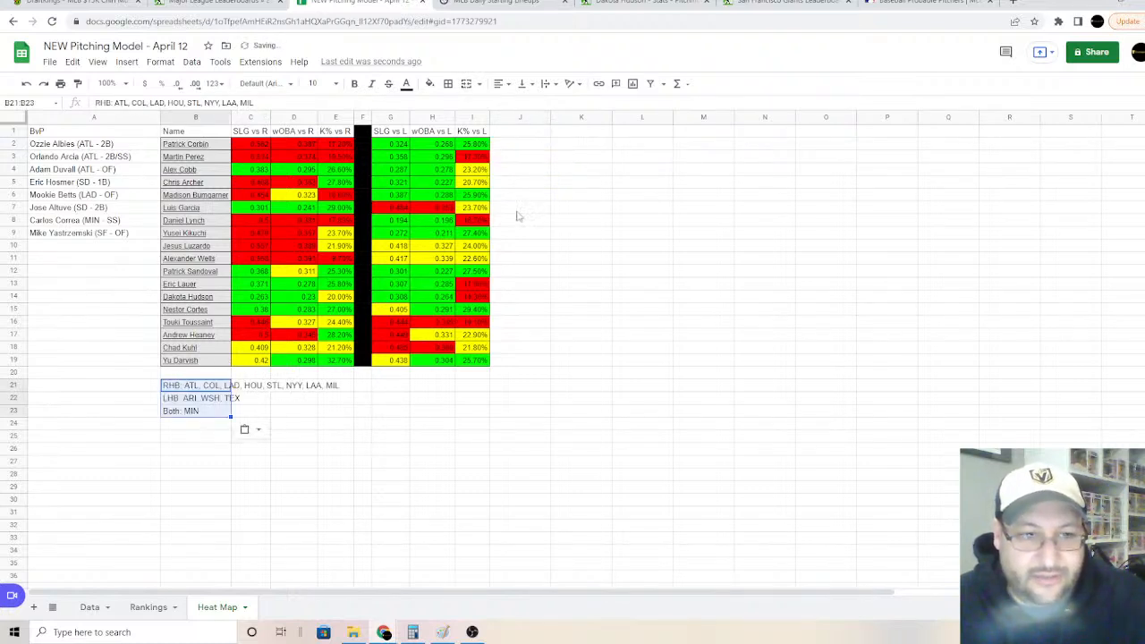
Step: Enter ATL in cell J2 beside the first pitcher's row
{"action": "left_click", "coordinate": [523, 145]}
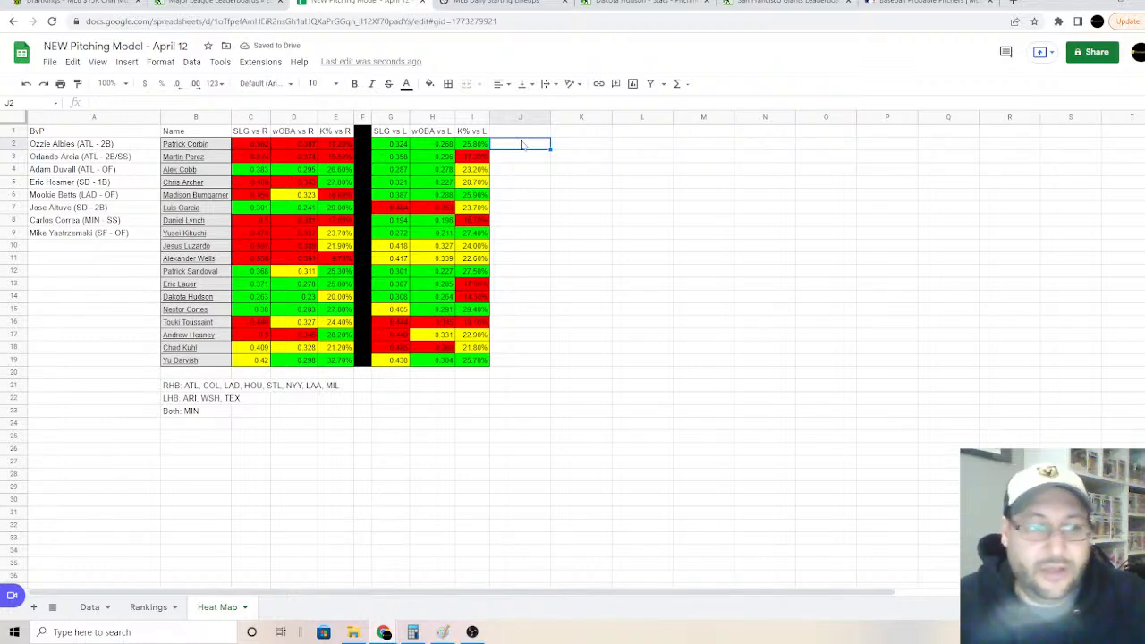
{"action": "type", "text": "ATL"}
{"action": "key", "text": "Return"}
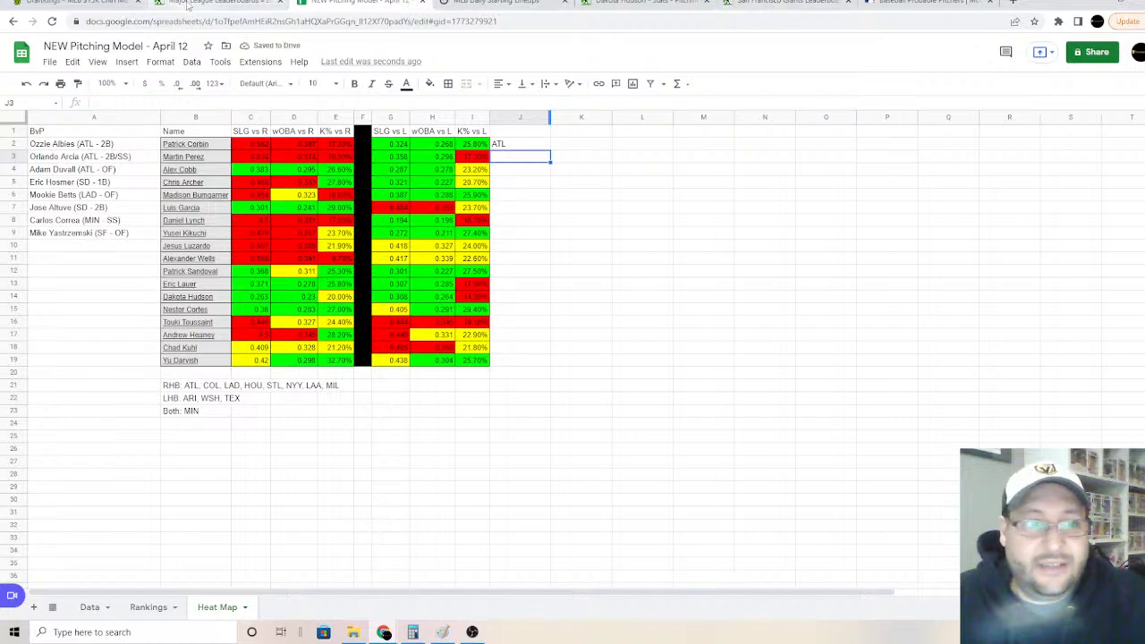
Step: Switch to the FanGraphs batting leaderboard and set its team to ATL and its split to vs L as R
{"action": "left_click", "coordinate": [498, 5]}
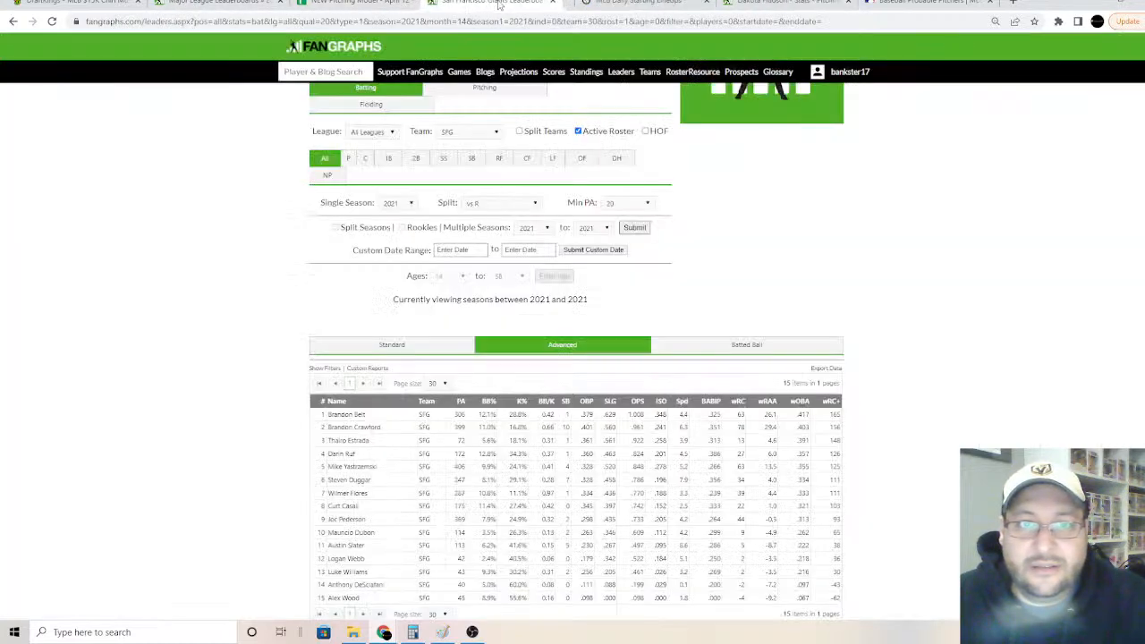
{"action": "scroll", "coordinate": [464, 205], "scroll_direction": "up", "scroll_amount": 1}
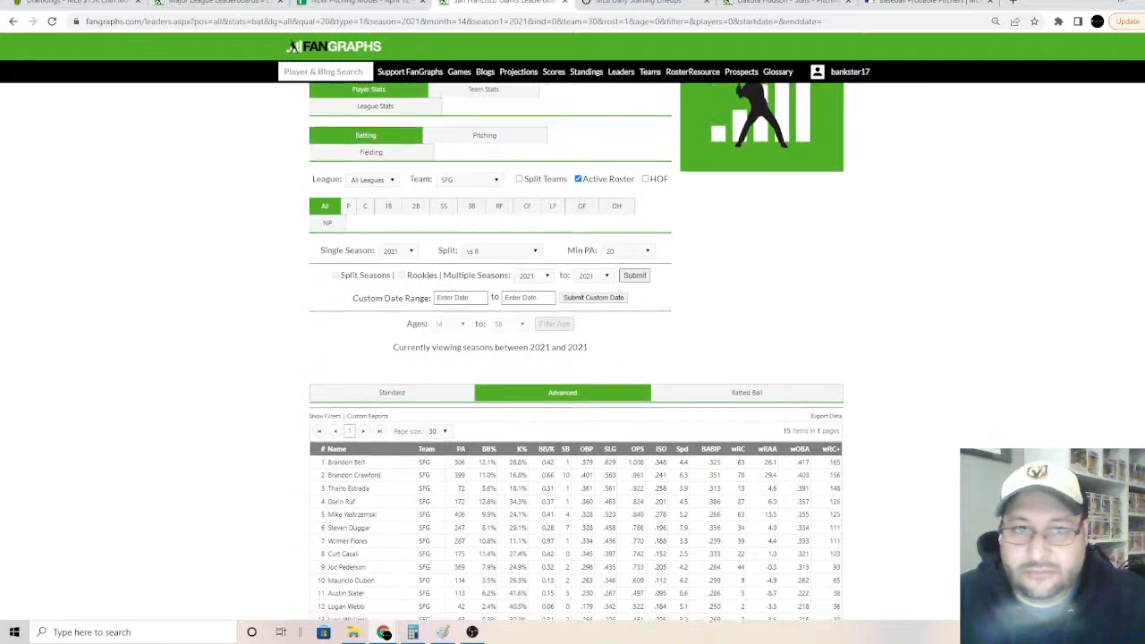
{"action": "left_click", "coordinate": [463, 208]}
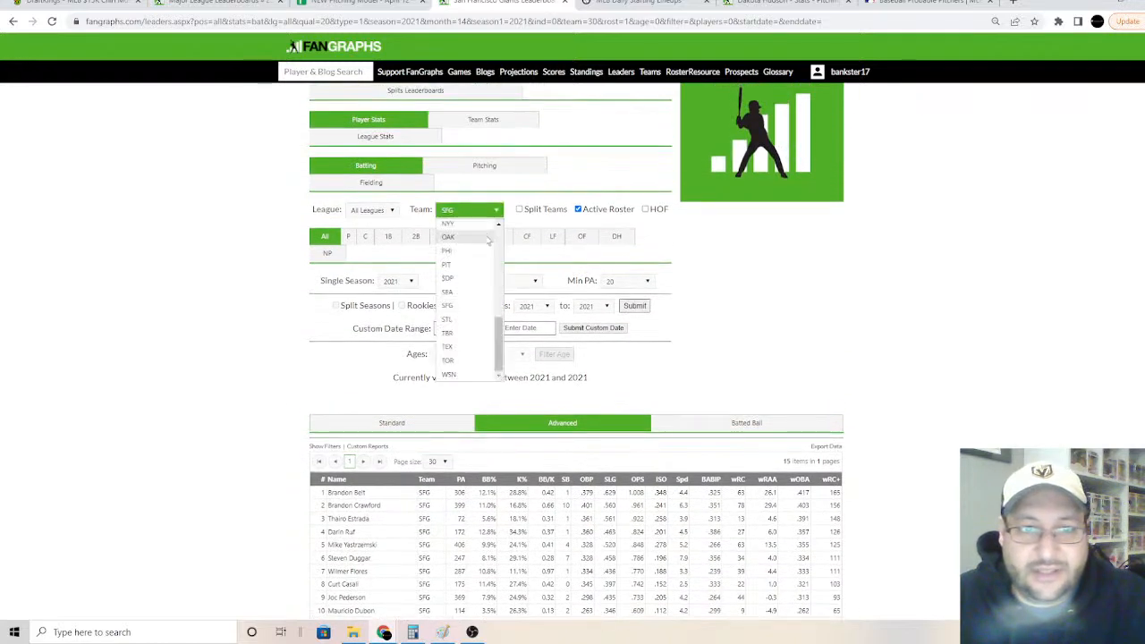
{"action": "left_click", "coordinate": [498, 226]}
{"action": "scroll", "coordinate": [497, 231], "scroll_direction": "up", "scroll_amount": 4}
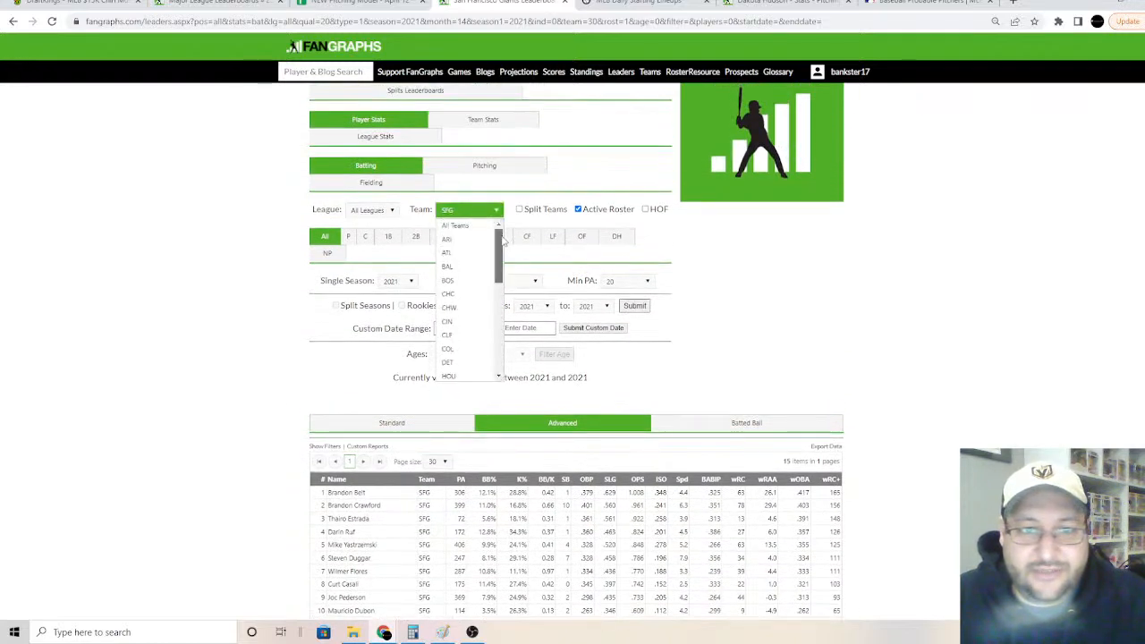
{"action": "left_click", "coordinate": [469, 252]}
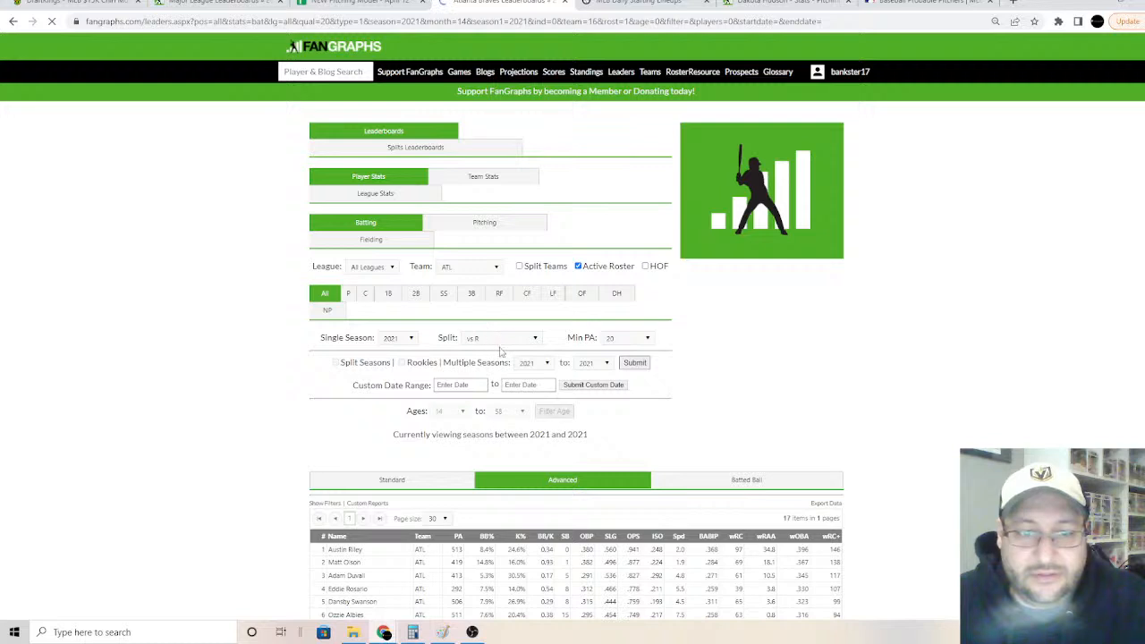
{"action": "left_click", "coordinate": [497, 339]}
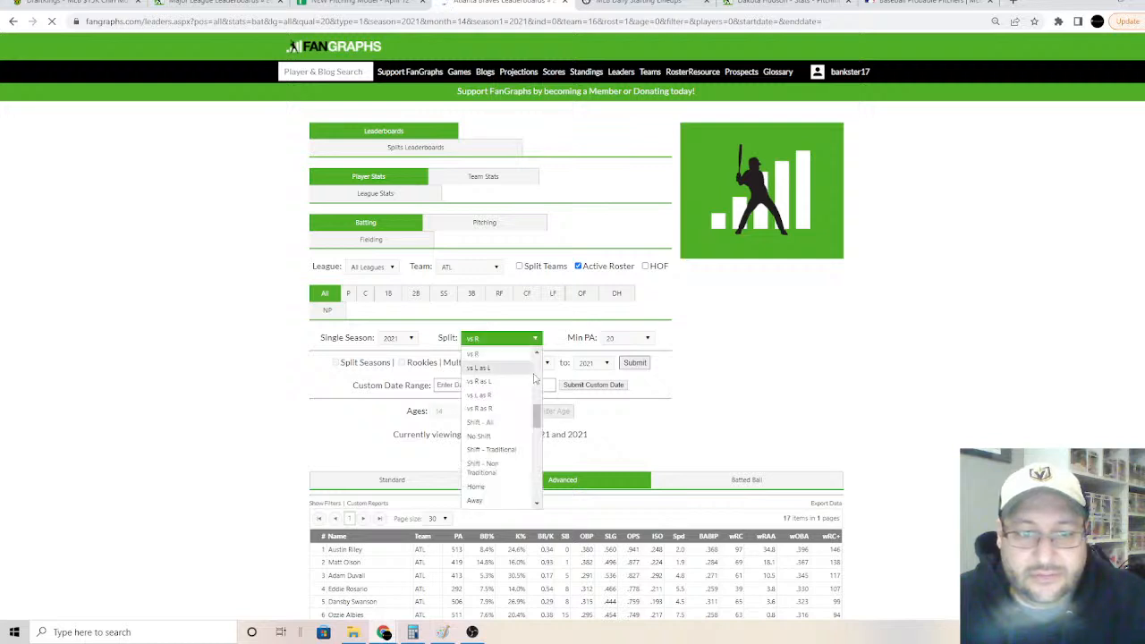
{"action": "left_click", "coordinate": [491, 396]}
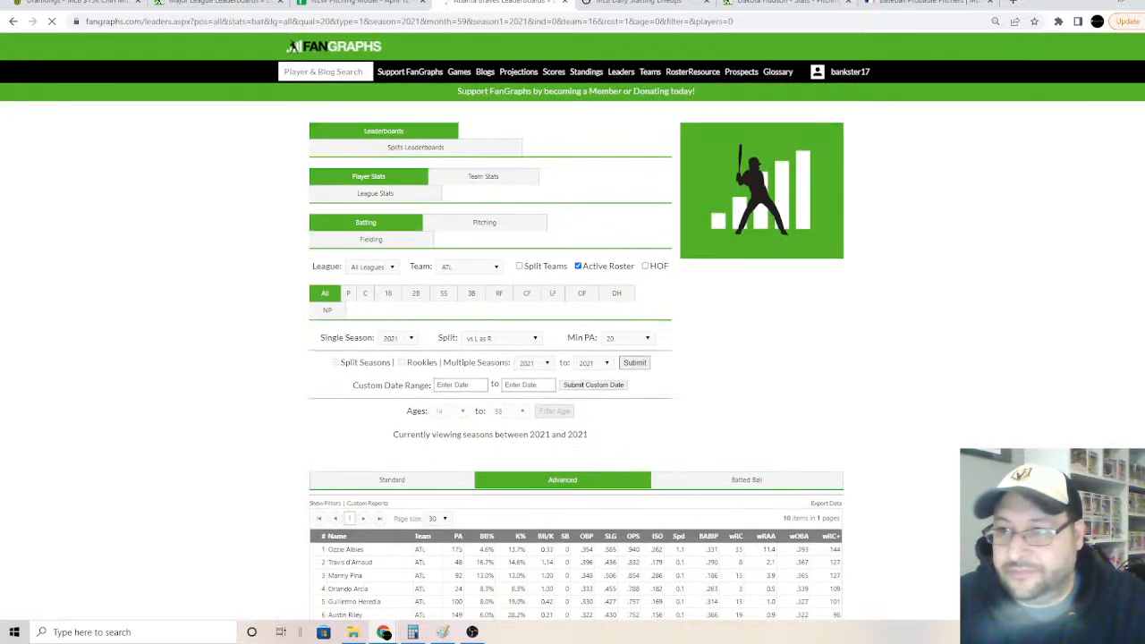
Step: Review Atlanta's splits, switch to the Heat Map sheet, and list Ozzie Albies, Travis d'Arnaud and Manny Pina under ATL in J3:J5
{"action": "scroll", "coordinate": [572, 358], "scroll_direction": "down", "scroll_amount": 3}
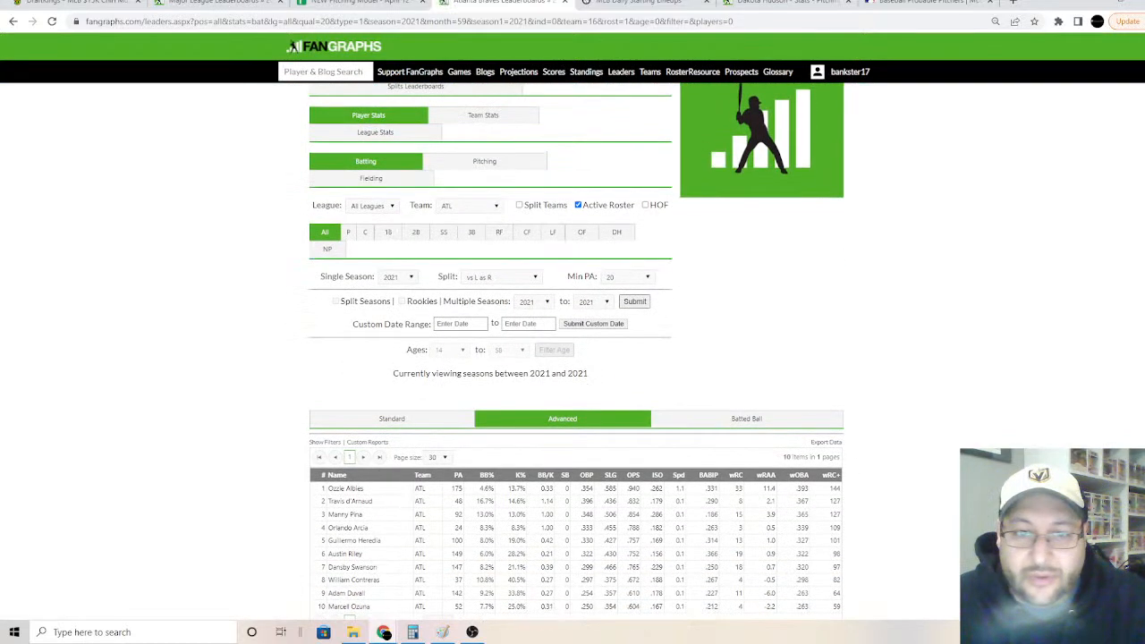
{"action": "scroll", "coordinate": [572, 358], "scroll_direction": "down", "scroll_amount": 1}
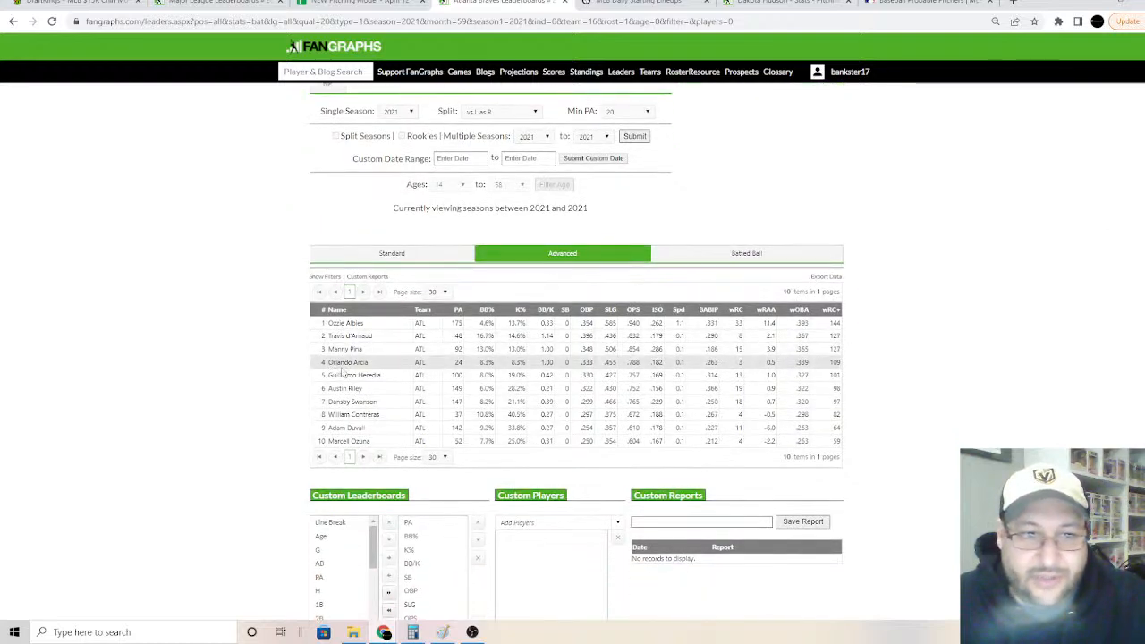
{"action": "left_click", "coordinate": [356, 2]}
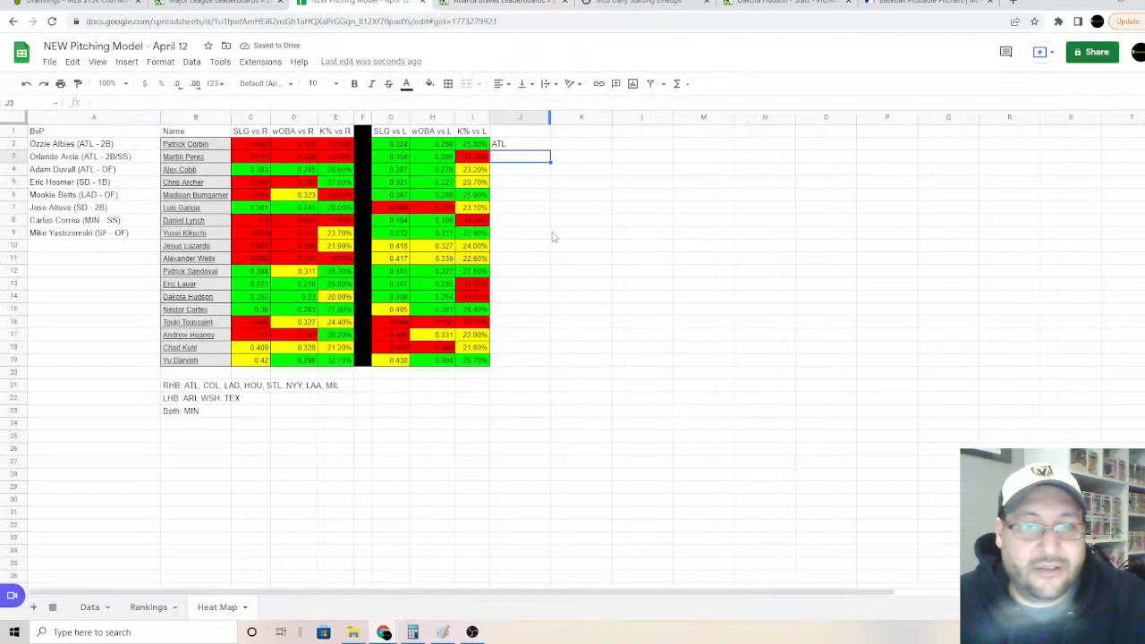
{"action": "type", "text": "Ozzi"}
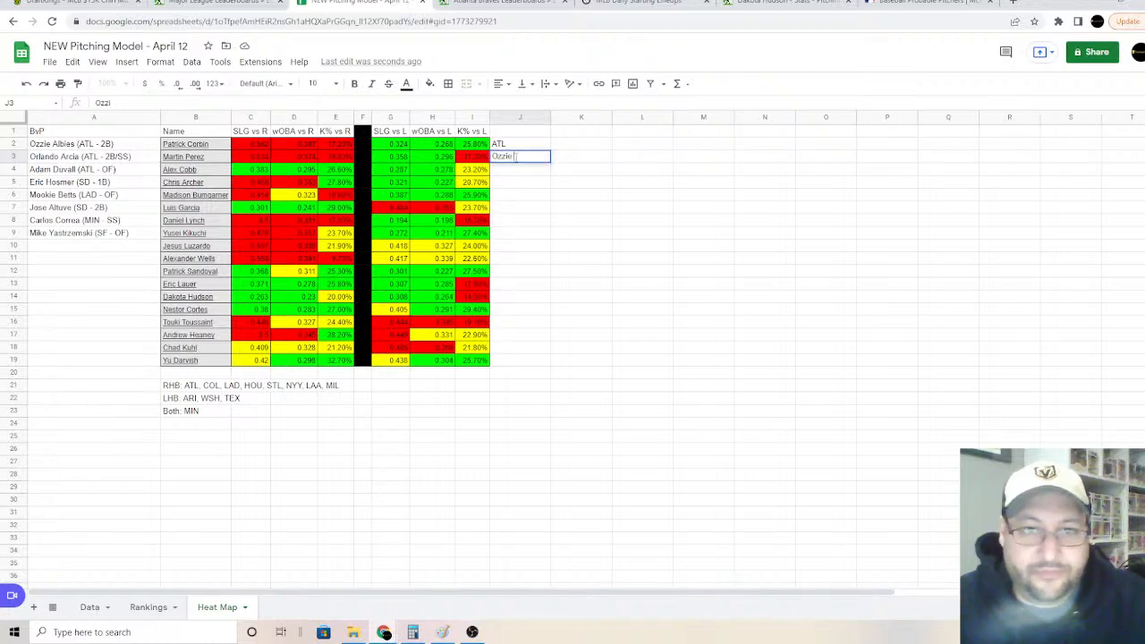
{"action": "type", "text": "e Albies"}
{"action": "key", "text": "Return"}
{"action": "type", "text": "Travis"}
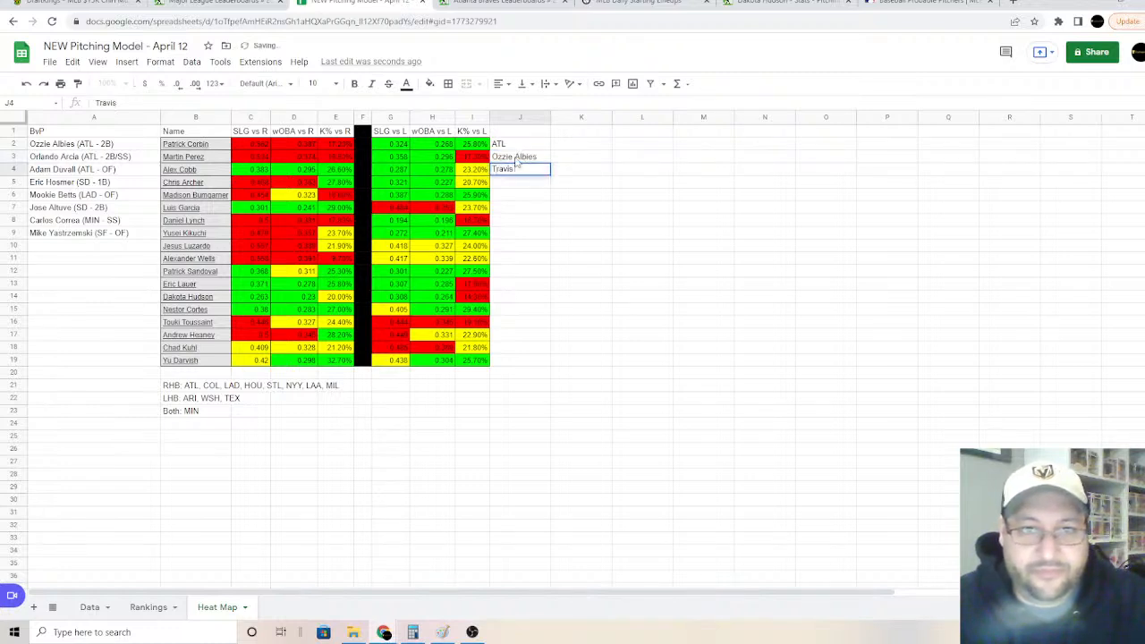
{"action": "type", "text": " d'Arnaud"}
{"action": "key", "text": "Return"}
{"action": "type", "text": "Manny Pina"}
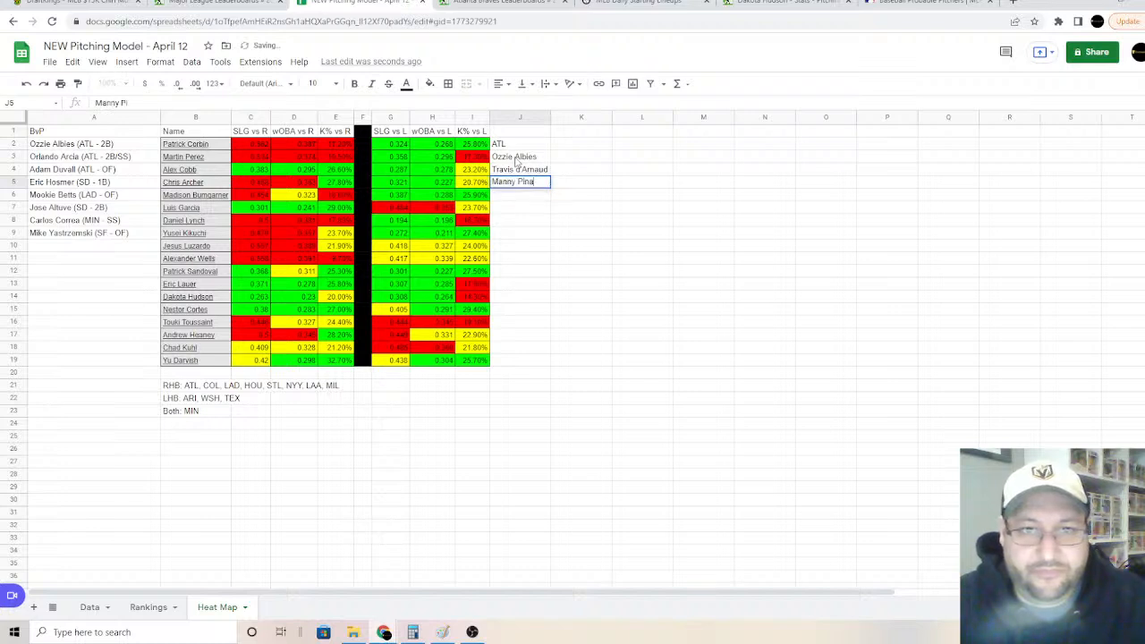
{"action": "key", "text": "Return"}
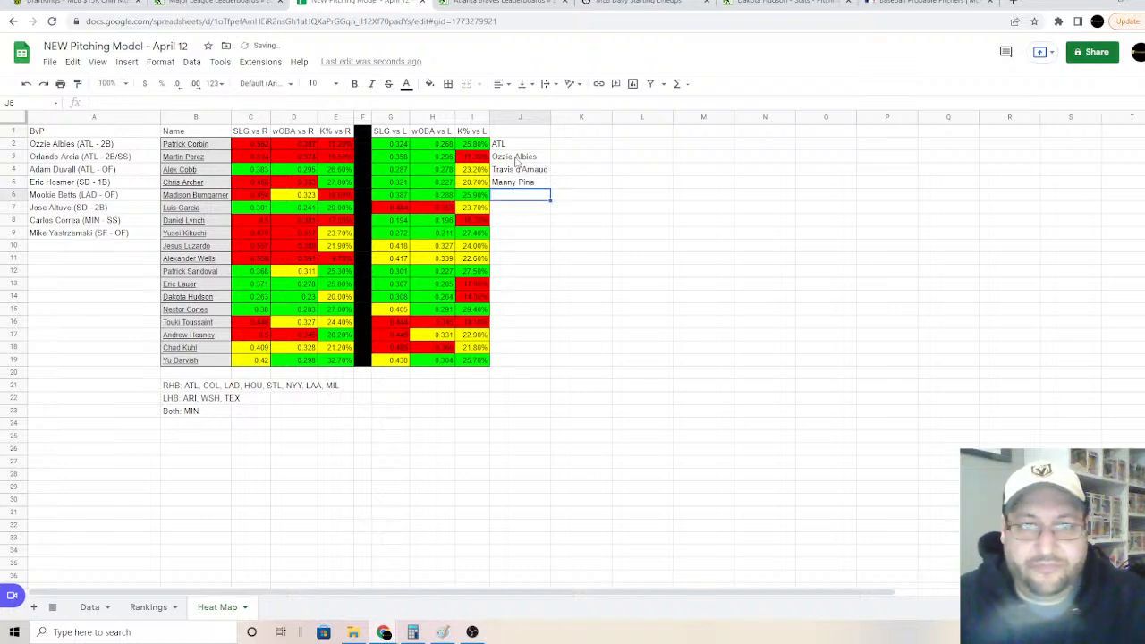
Step: Add Orlando Arcia and Guillermo Heredia to the ATL list in J6:J7
{"action": "type", "text": "Orlando Ar"}
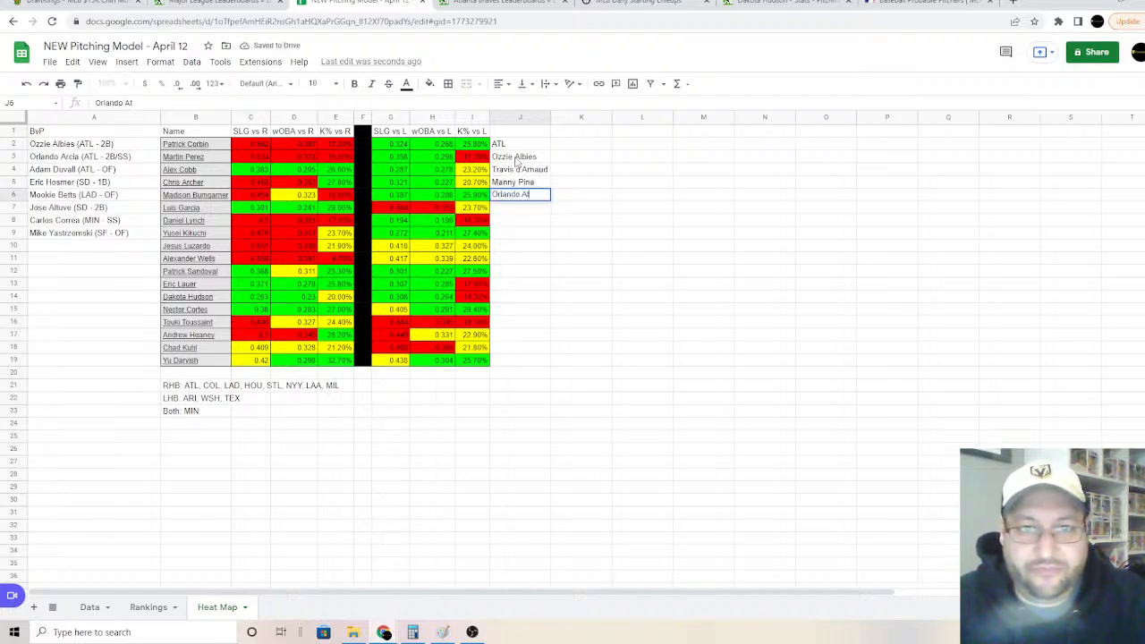
{"action": "type", "text": "ci"}
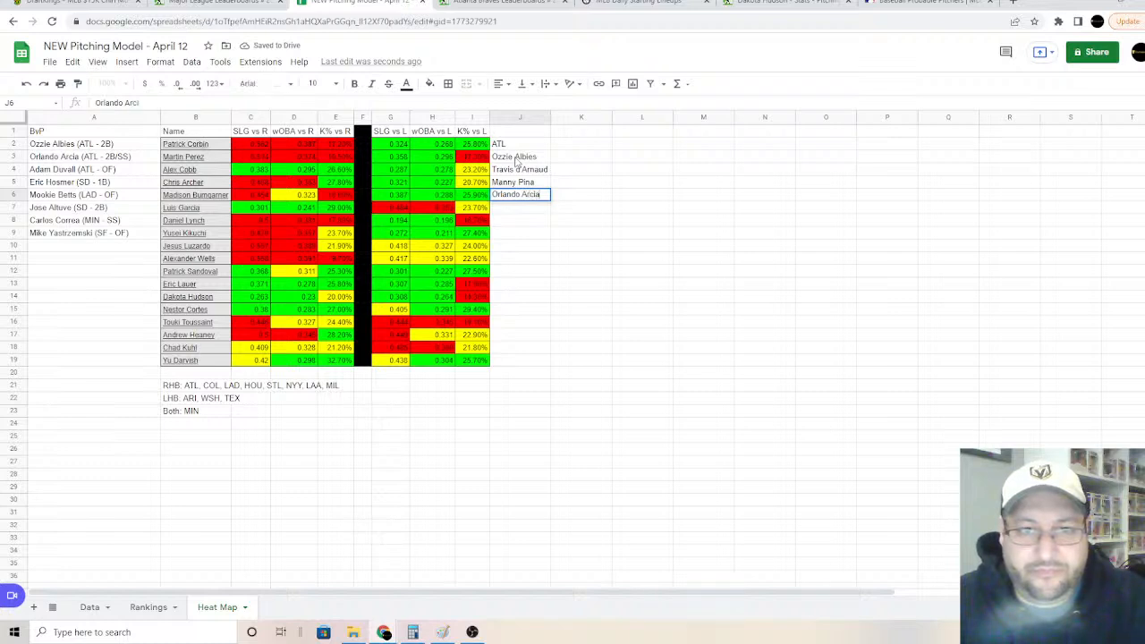
{"action": "key", "text": "Return"}
{"action": "type", "text": "Guillermo Heredia"}
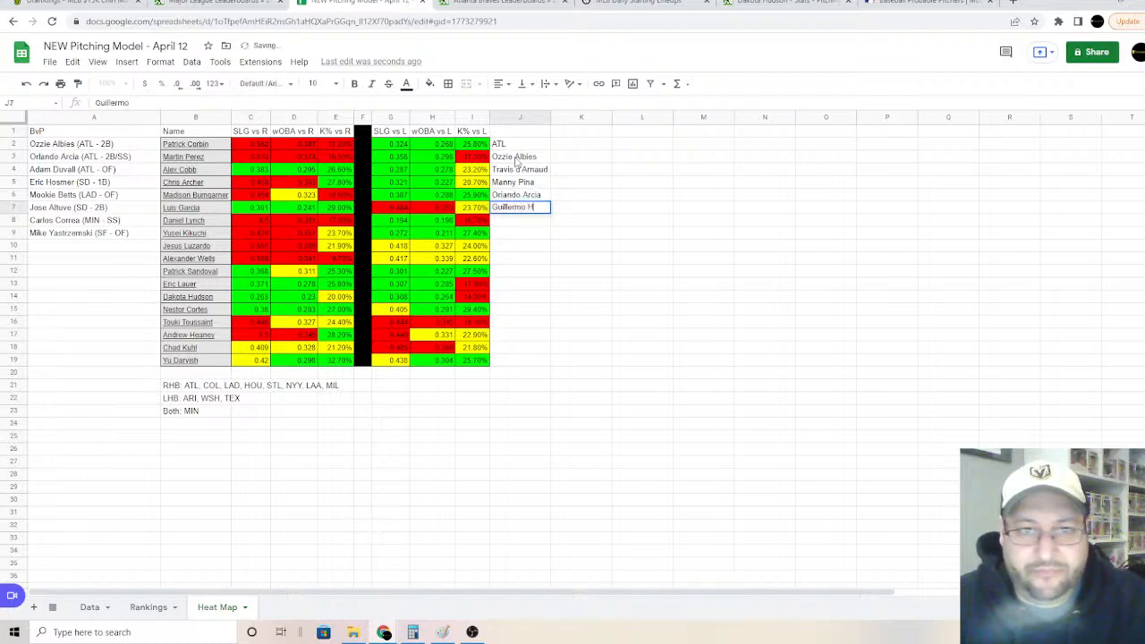
{"action": "key", "text": "Return"}
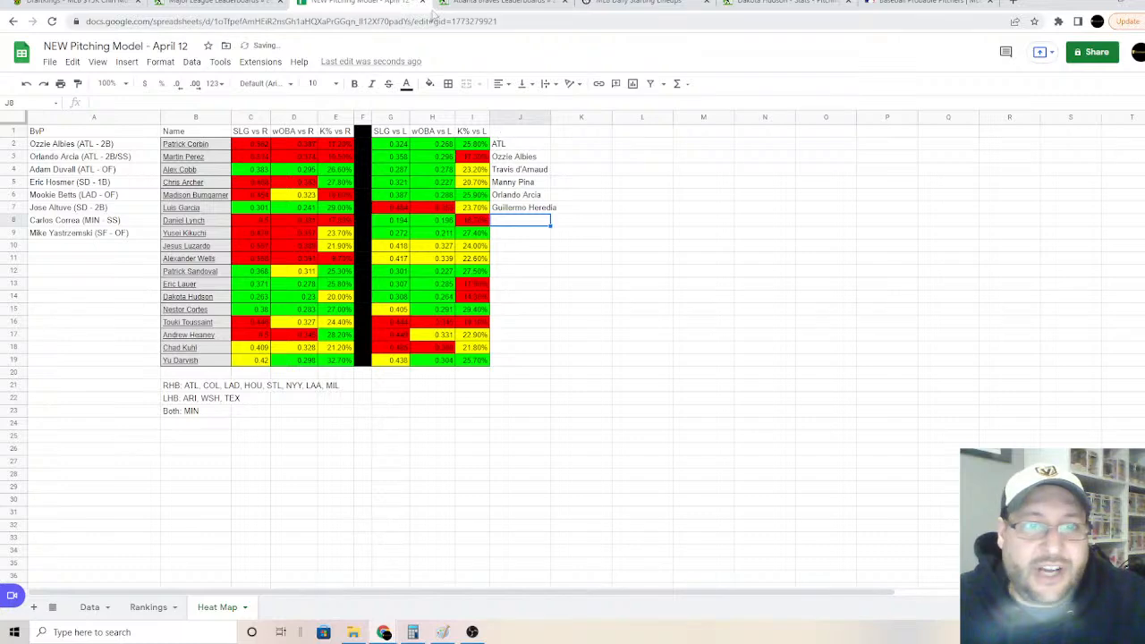
Step: Recheck Atlanta's batters on FanGraphs, make Ozzie Albies in J3 bold and italic, and widen column J to fit the names
{"action": "left_click", "coordinate": [433, 11]}
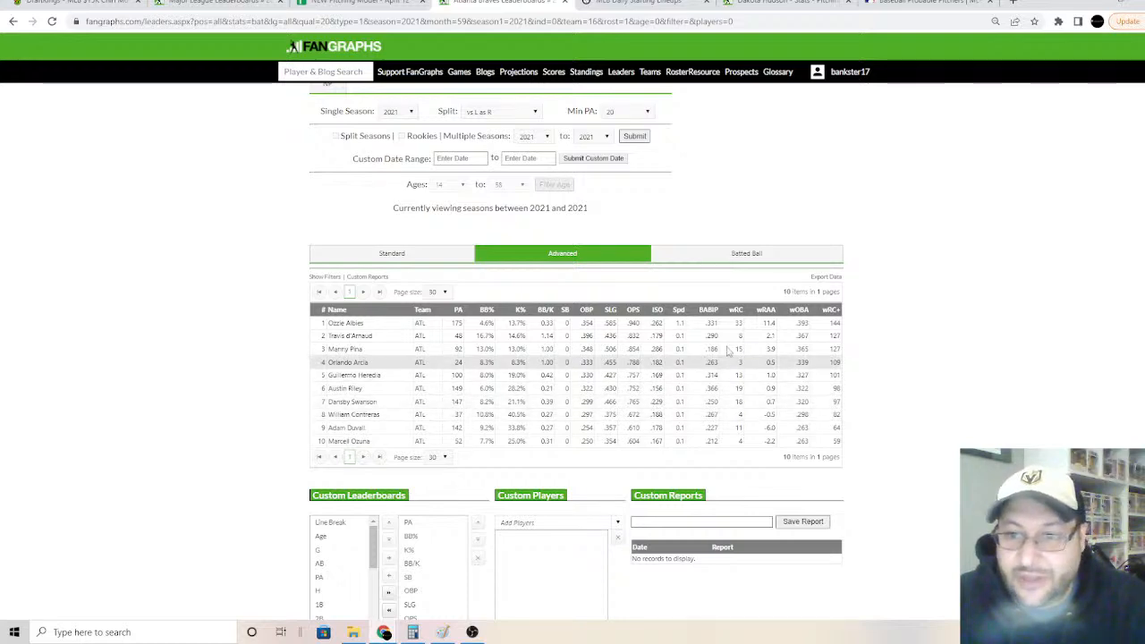
{"action": "left_click", "coordinate": [349, 6]}
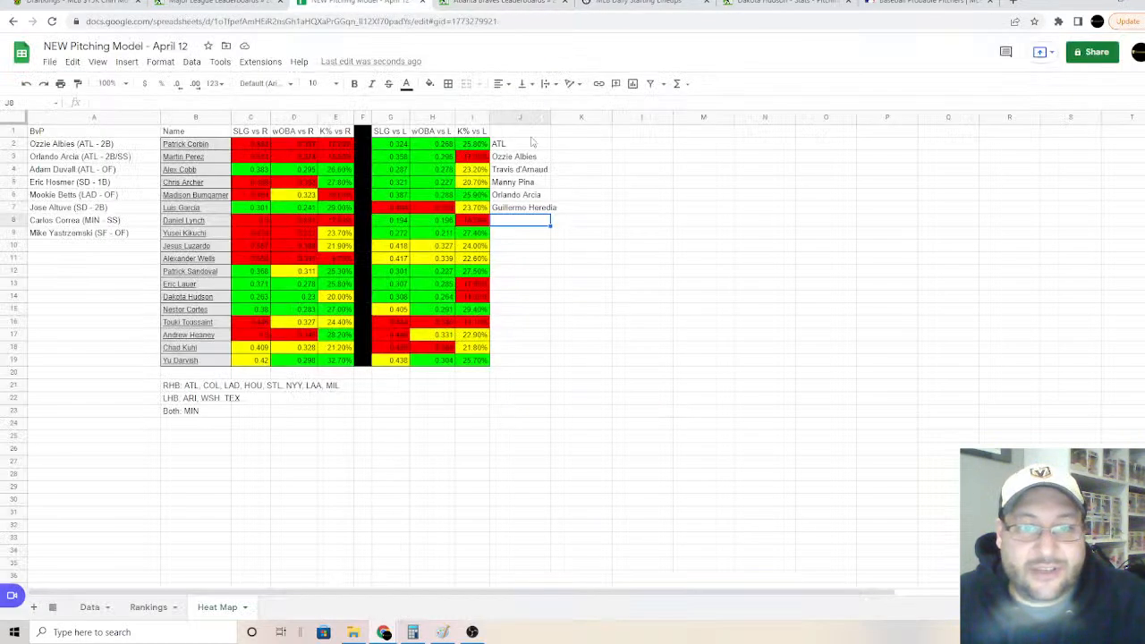
{"action": "left_click", "coordinate": [514, 157]}
{"action": "left_click", "coordinate": [354, 83]}
{"action": "left_click", "coordinate": [372, 83]}
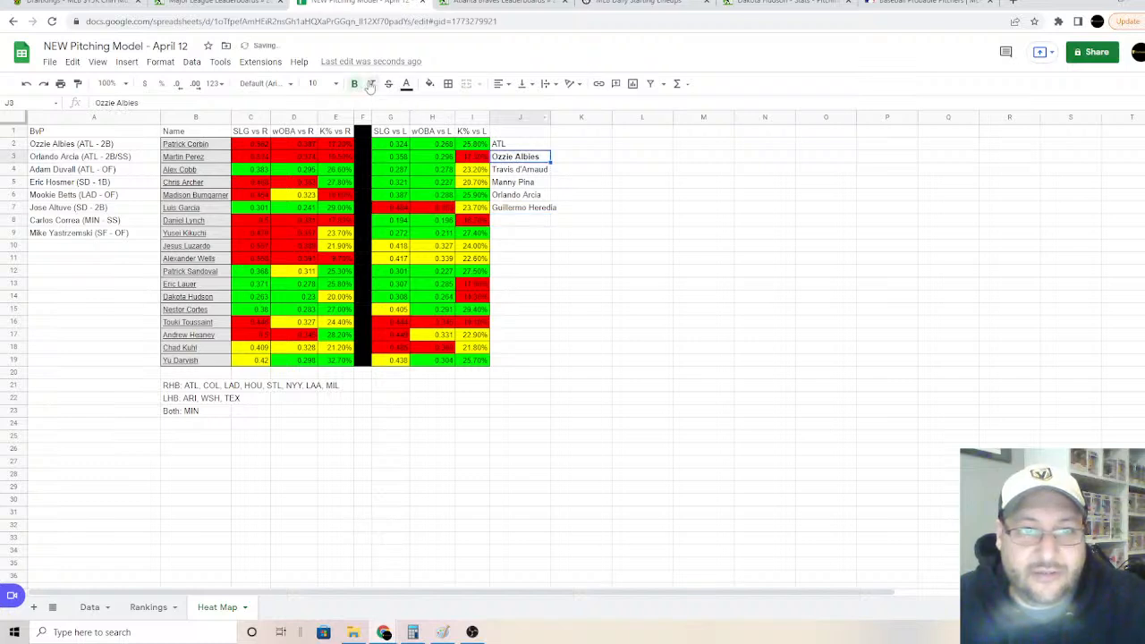
{"action": "left_click_drag", "start_coordinate": [549, 117], "coordinate": [561, 118]}
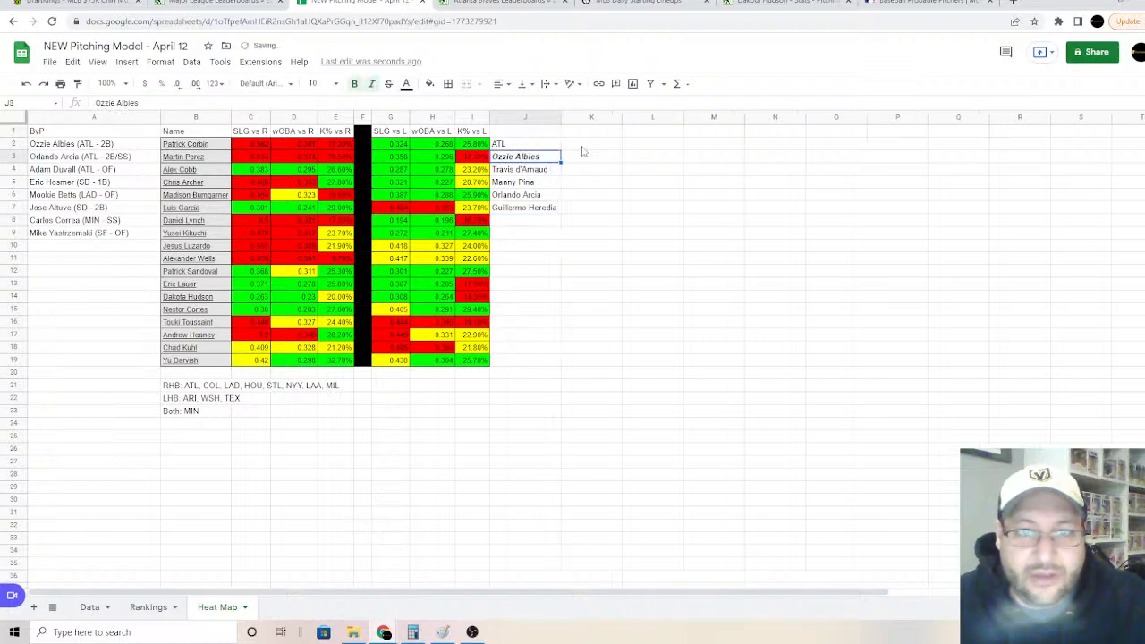
Step: Enter COL in cell K2 as the heading beside ATL
{"action": "left_click", "coordinate": [583, 150]}
{"action": "type", "text": "CO"}
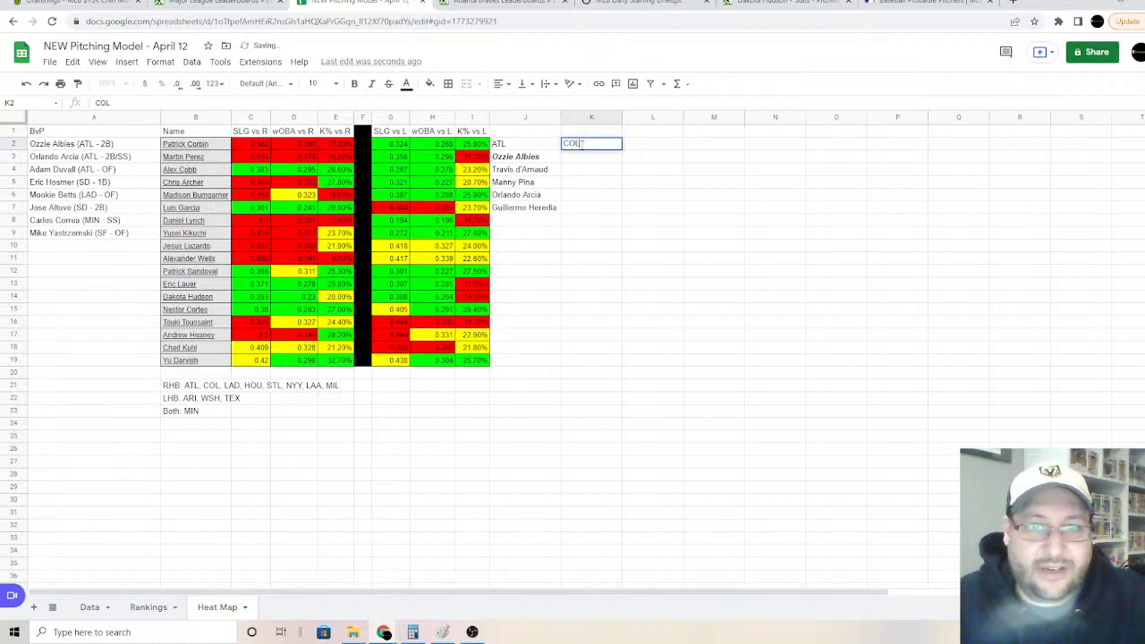
{"action": "type", "text": "L"}
{"action": "key", "text": "Return"}
Step: Switch to the FanGraphs leaderboard, set the team to COL, and sort the batters by wRC+
{"action": "left_click", "coordinate": [501, 3]}
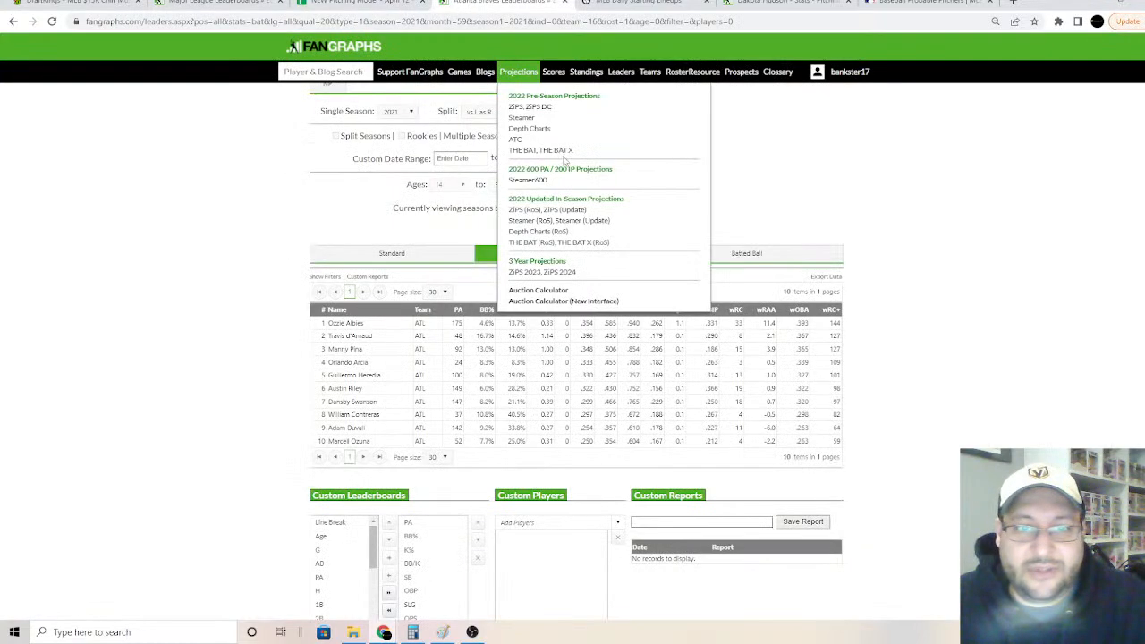
{"action": "scroll", "coordinate": [459, 148], "scroll_direction": "up", "scroll_amount": 2}
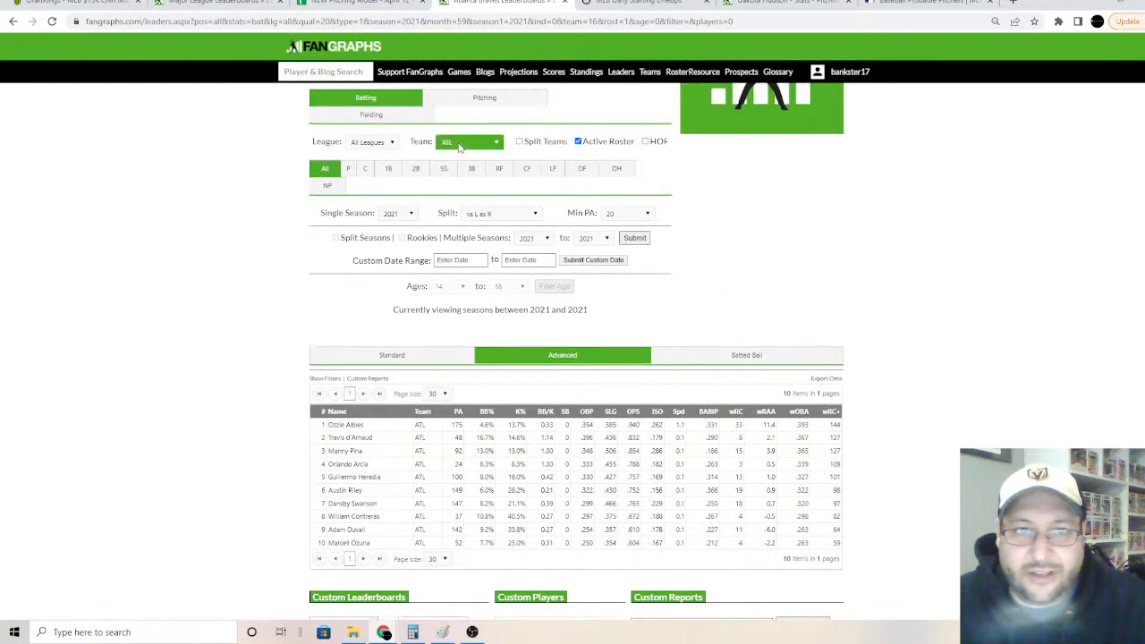
{"action": "left_click", "coordinate": [459, 146]}
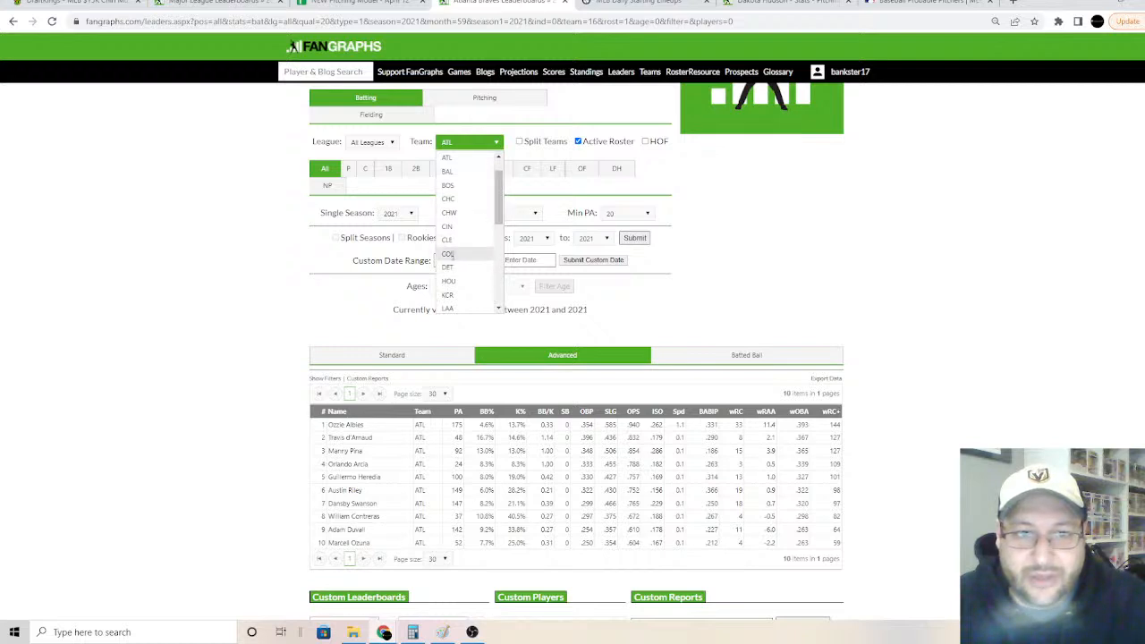
{"action": "left_click", "coordinate": [447, 254]}
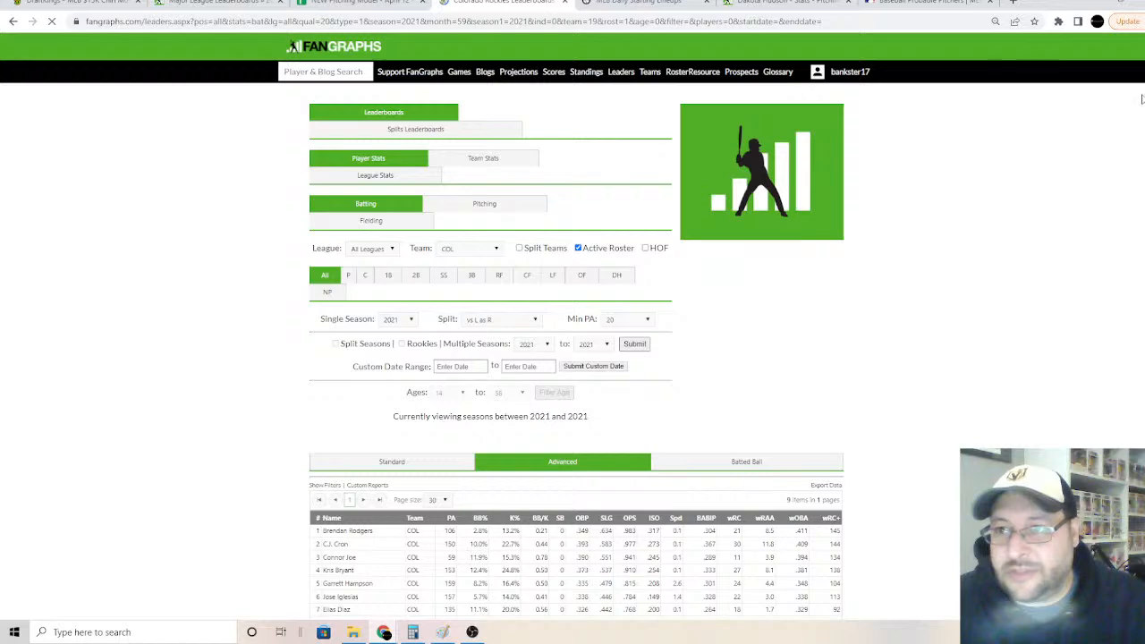
{"action": "scroll", "coordinate": [1142, 98], "scroll_direction": "down", "scroll_amount": 2}
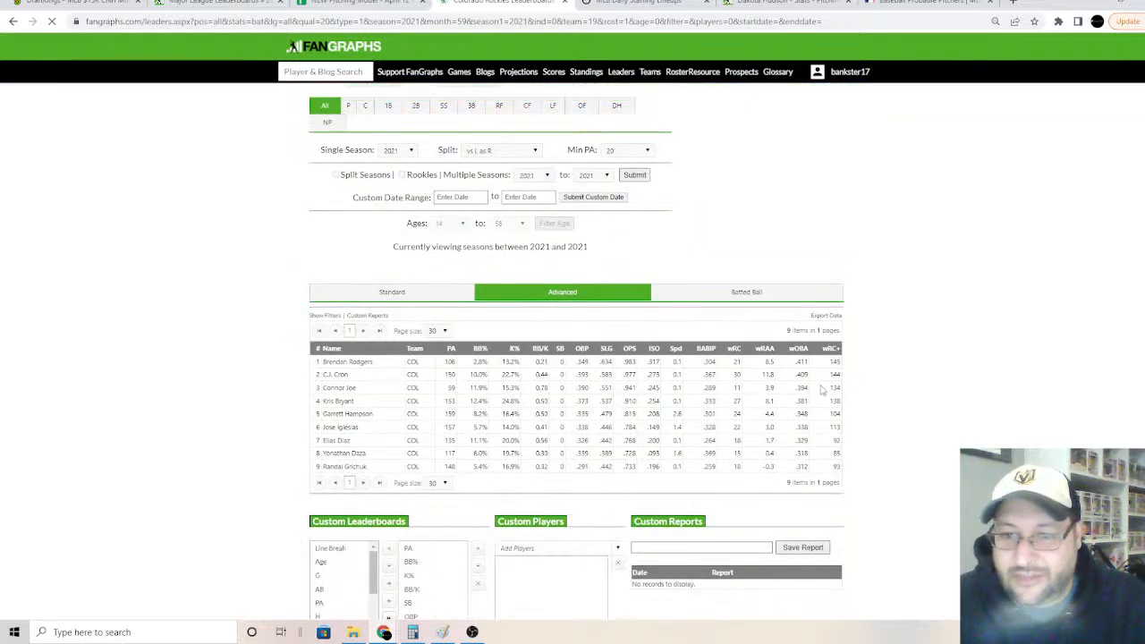
{"action": "left_click", "coordinate": [831, 349]}
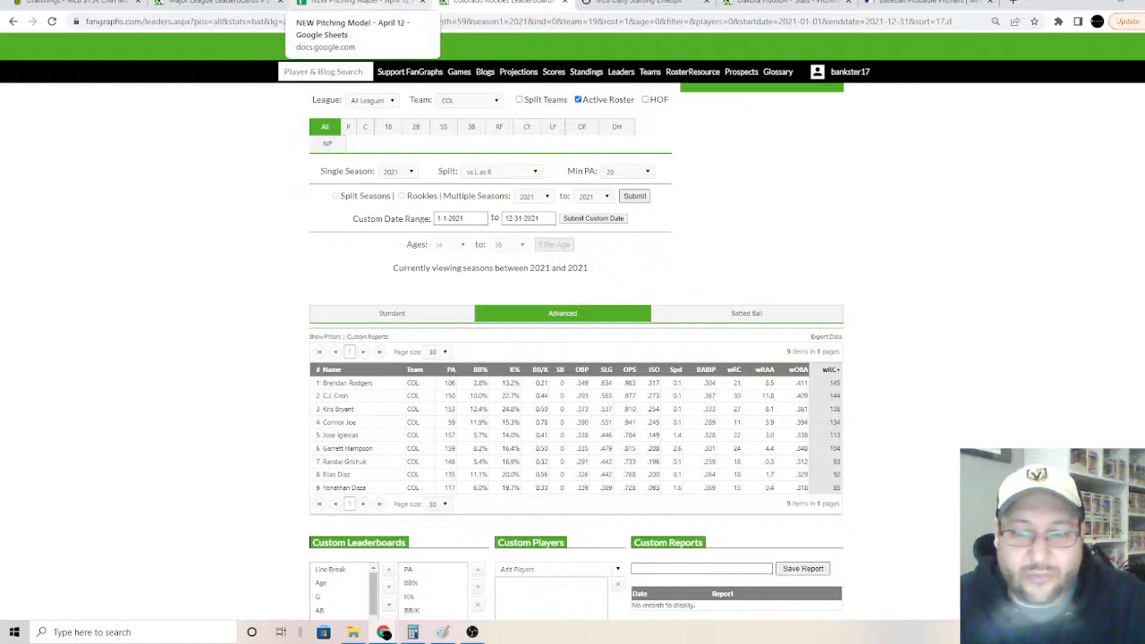
Step: Return to the Heat Map sheet and enter Brendan Rogers and CJ Cron under COL in K3:K4
{"action": "left_click", "coordinate": [357, 3]}
{"action": "type", "text": "B"}
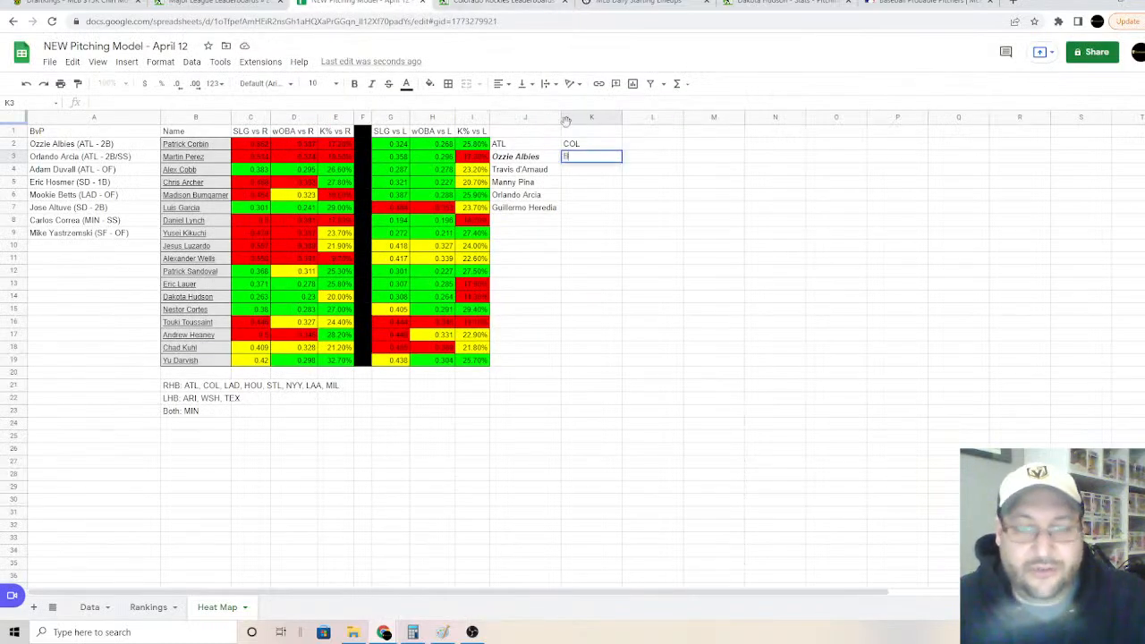
{"action": "type", "text": "rendan Roge"}
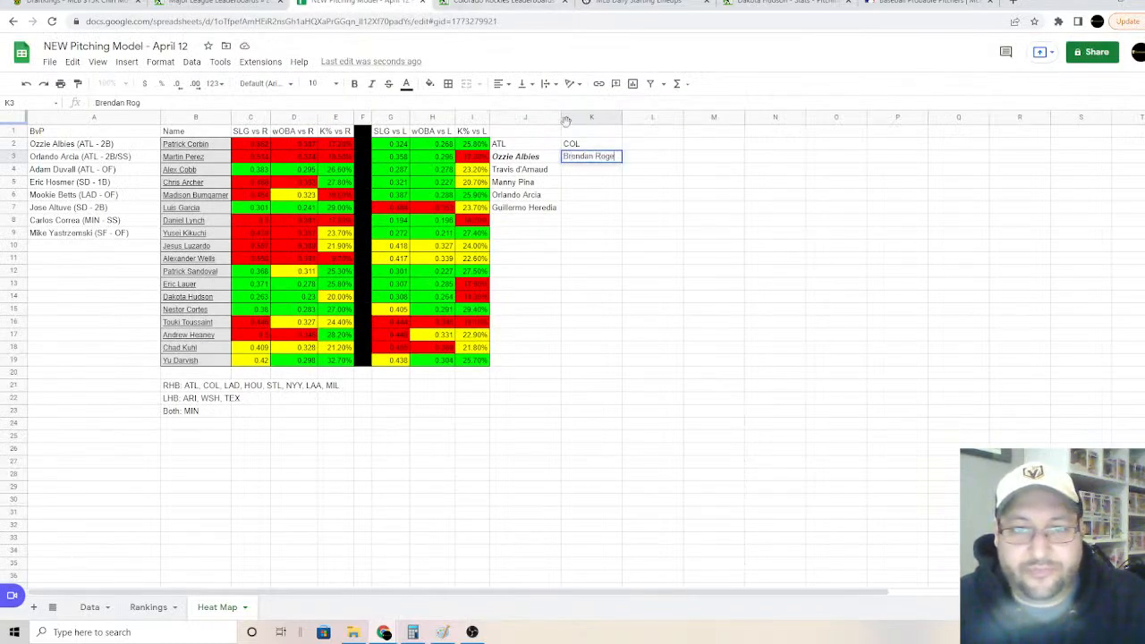
{"action": "type", "text": "rs"}
{"action": "key", "text": "Return"}
{"action": "type", "text": "C.J"}
{"action": "type", "text": " C"}
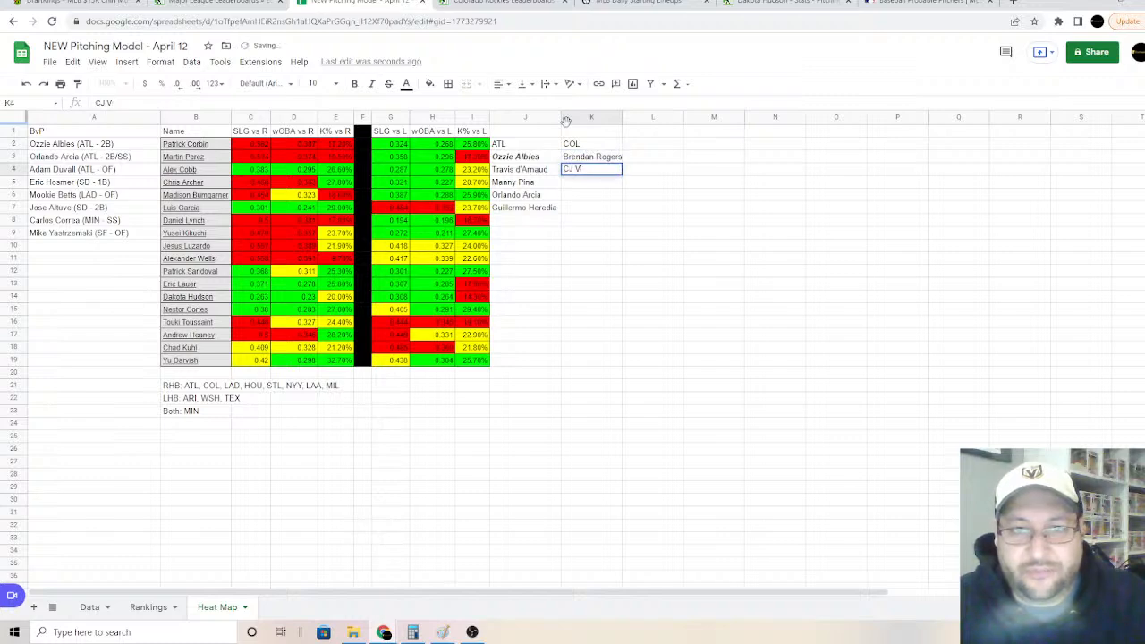
{"action": "type", "text": "ron"}
{"action": "key", "text": "Return"}
Step: Add Kris Bryant and Connor Joe to the COL list in K5:K6
{"action": "type", "text": "K"}
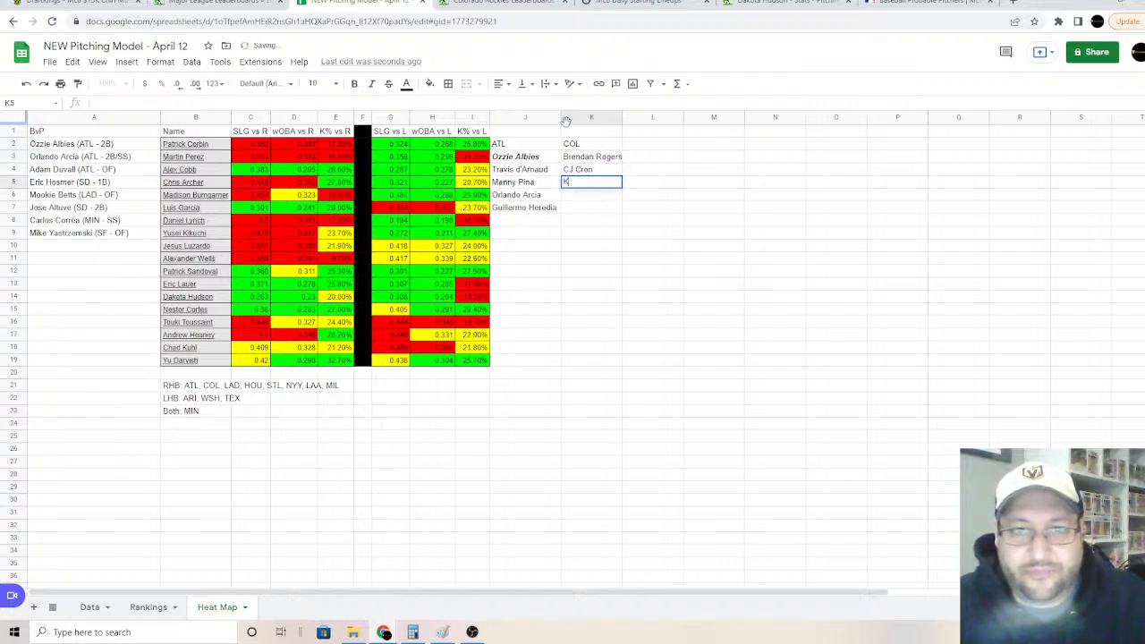
{"action": "type", "text": "ris Bryant"}
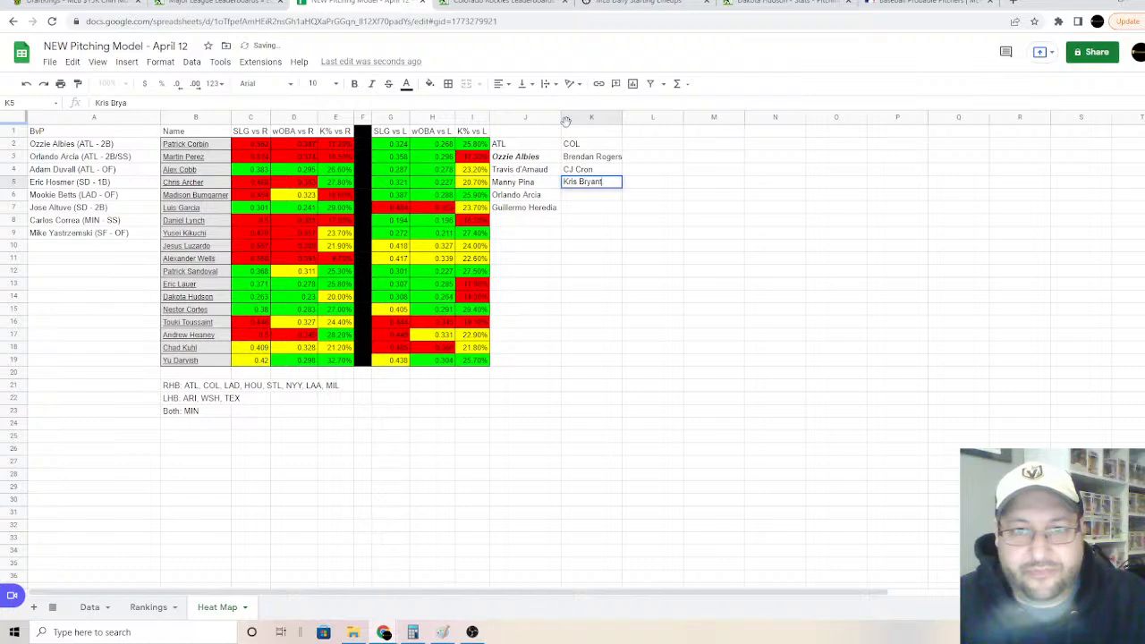
{"action": "key", "text": "Return"}
{"action": "type", "text": "Connor Joe"}
{"action": "key", "text": "Return"}
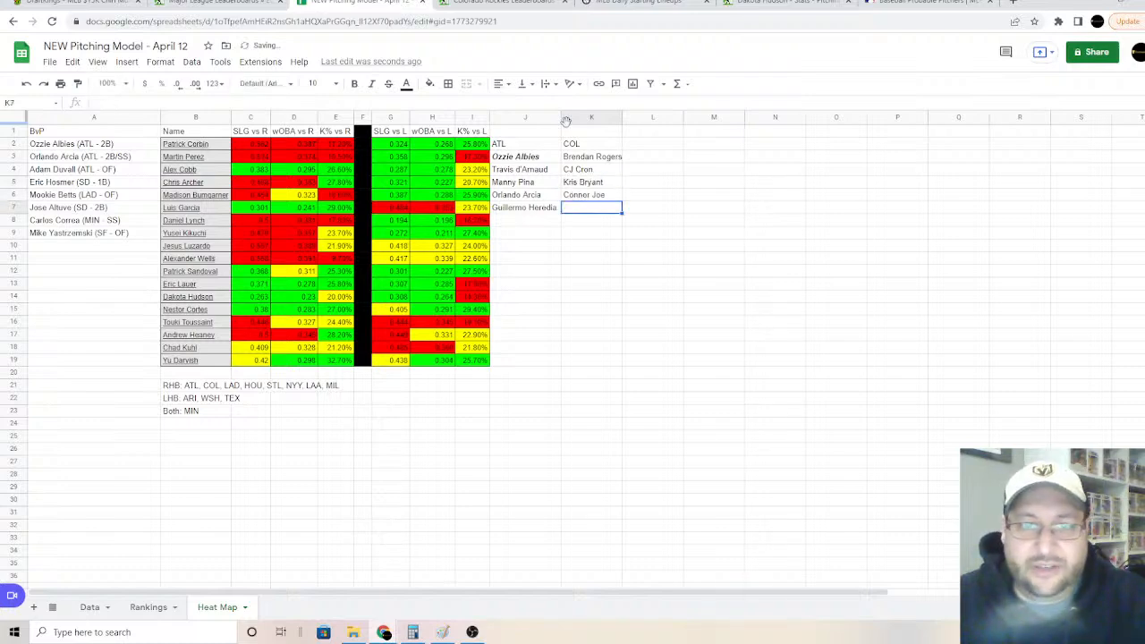
Step: Check the remaining Colorado batters on FanGraphs and add Jose Iglesias and Garrett Hampson to the COL list in K7:K8
{"action": "left_click", "coordinate": [471, 4]}
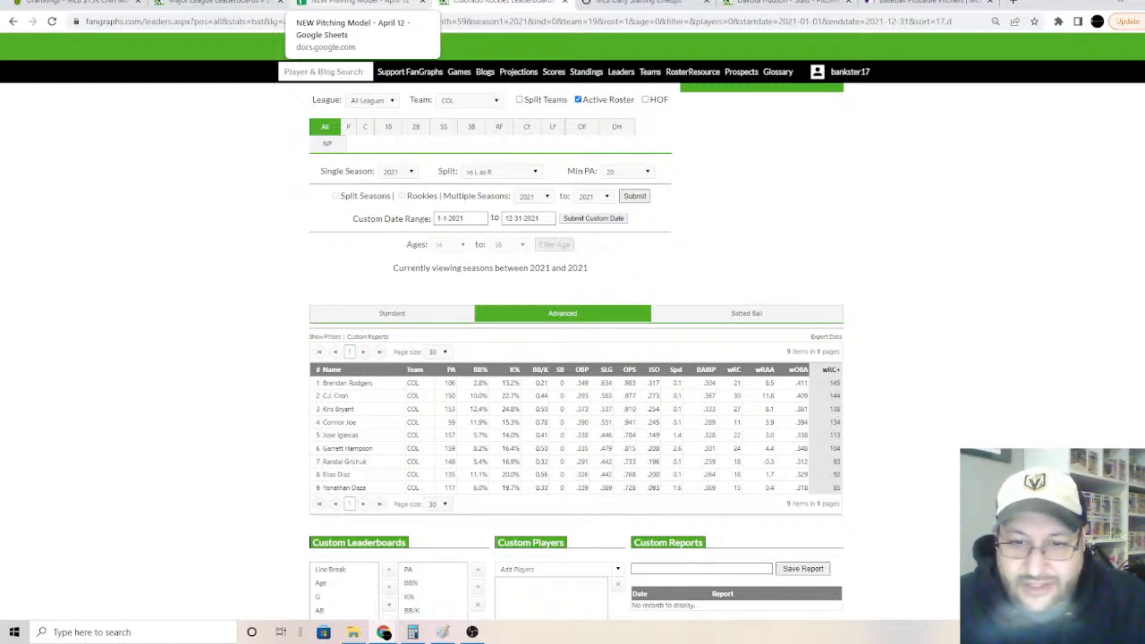
{"action": "left_click", "coordinate": [358, 3]}
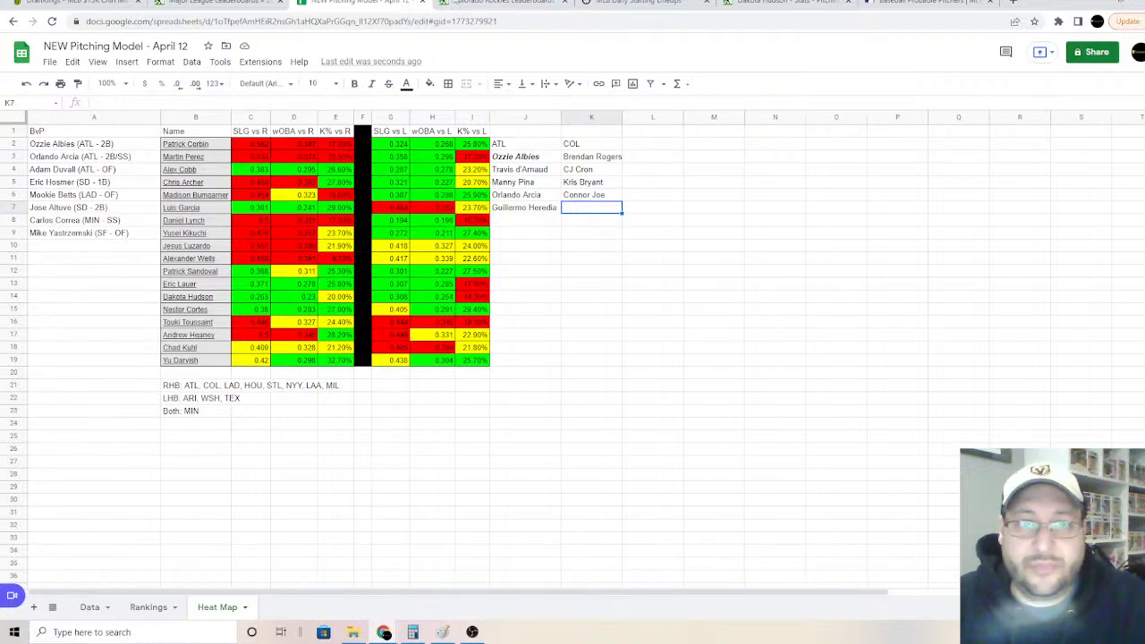
{"action": "key", "text": "ctrl+Tab"}
{"action": "left_click", "coordinate": [354, 3]}
{"action": "type", "text": "Jose Iglesias"}
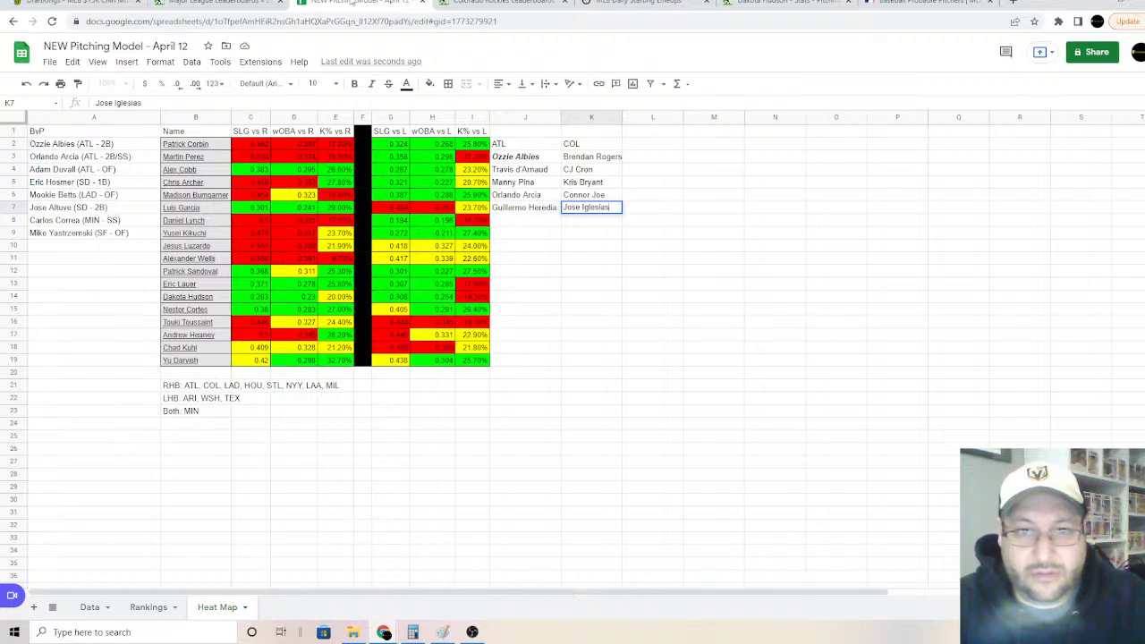
{"action": "key", "text": "Return"}
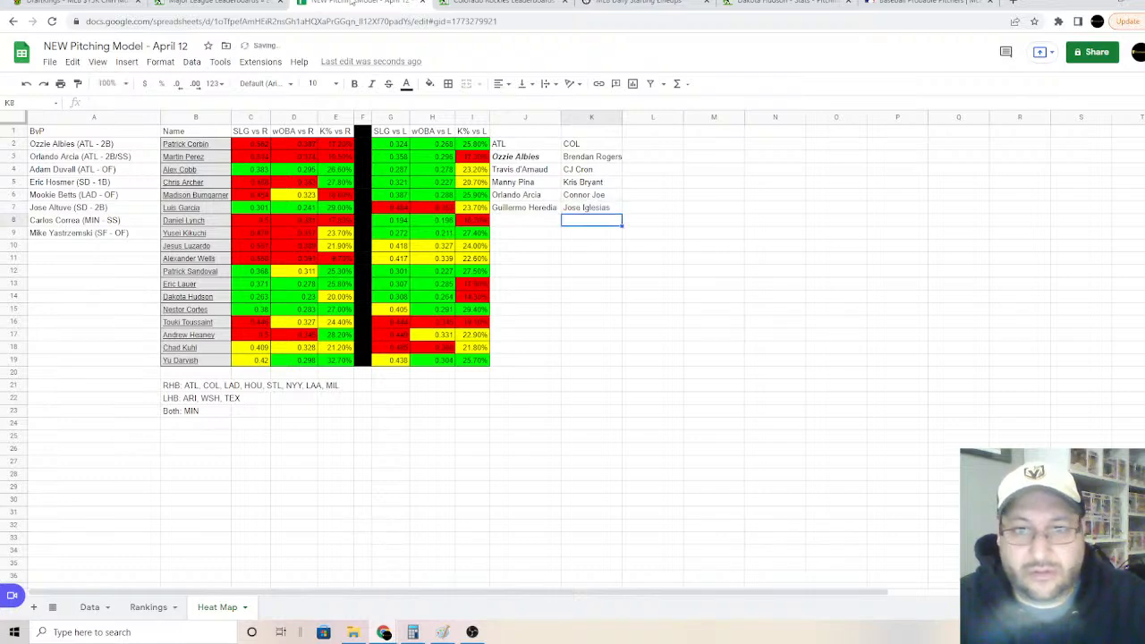
{"action": "type", "text": "Garre"}
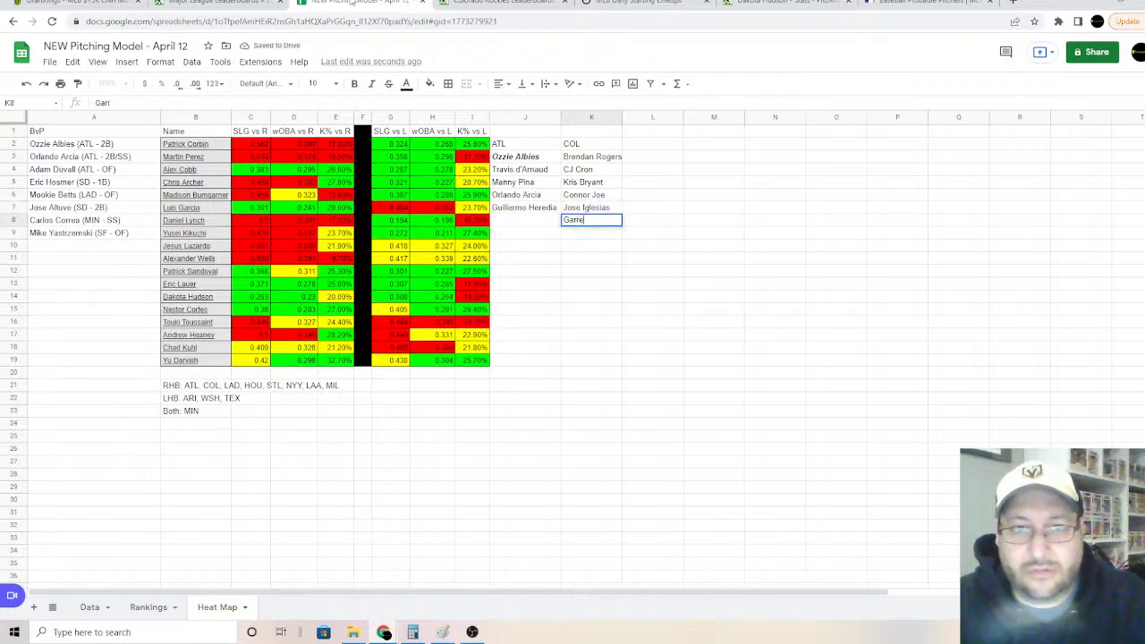
{"action": "type", "text": "tt hamps"}
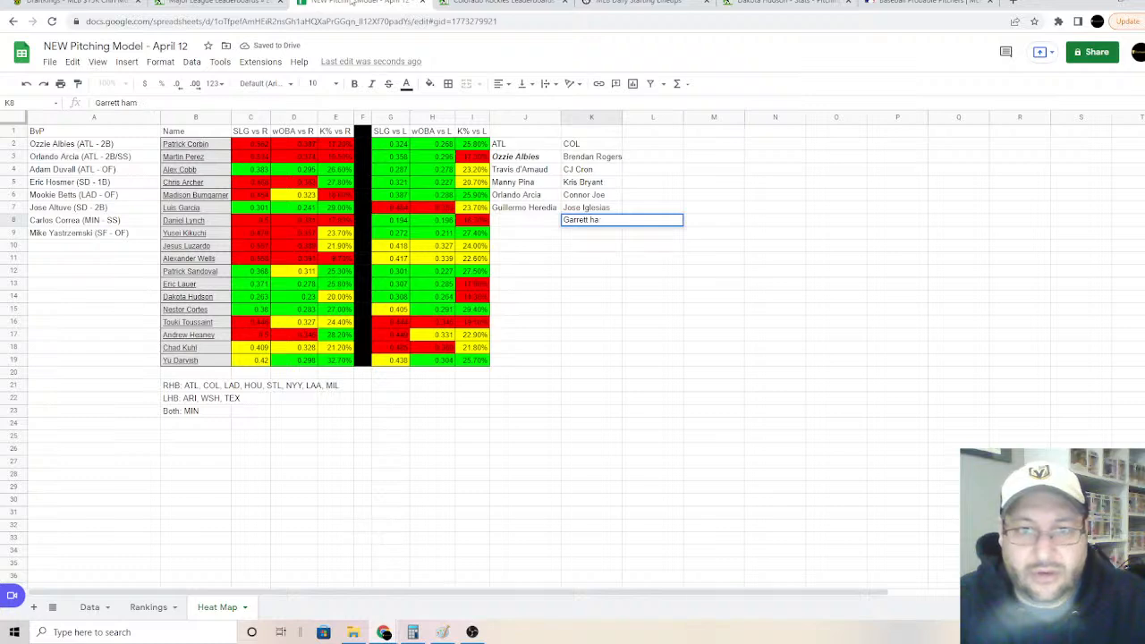
{"action": "key", "text": "BackSpace"}
{"action": "key", "text": "BackSpace"}
{"action": "type", "text": "Hampson"}
{"action": "key", "text": "Return"}
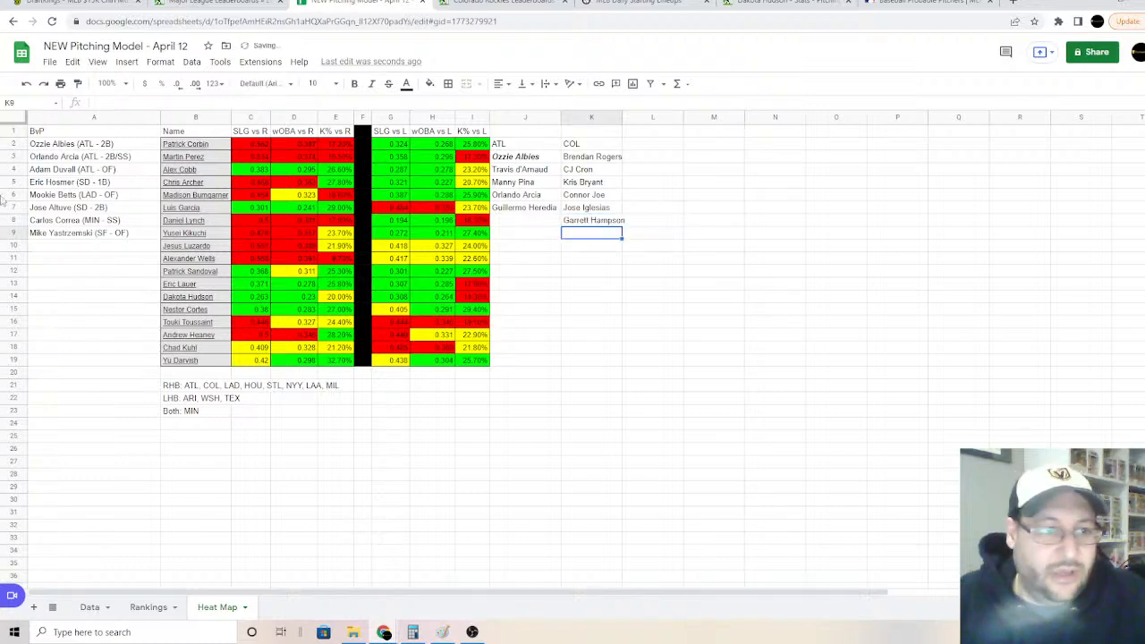
Step: Start a "Power Upside" list in A11 and enter "Elias Diaz (COL - C)" beneath it in A12
{"action": "left_click", "coordinate": [59, 260]}
{"action": "type", "text": "Powe"}
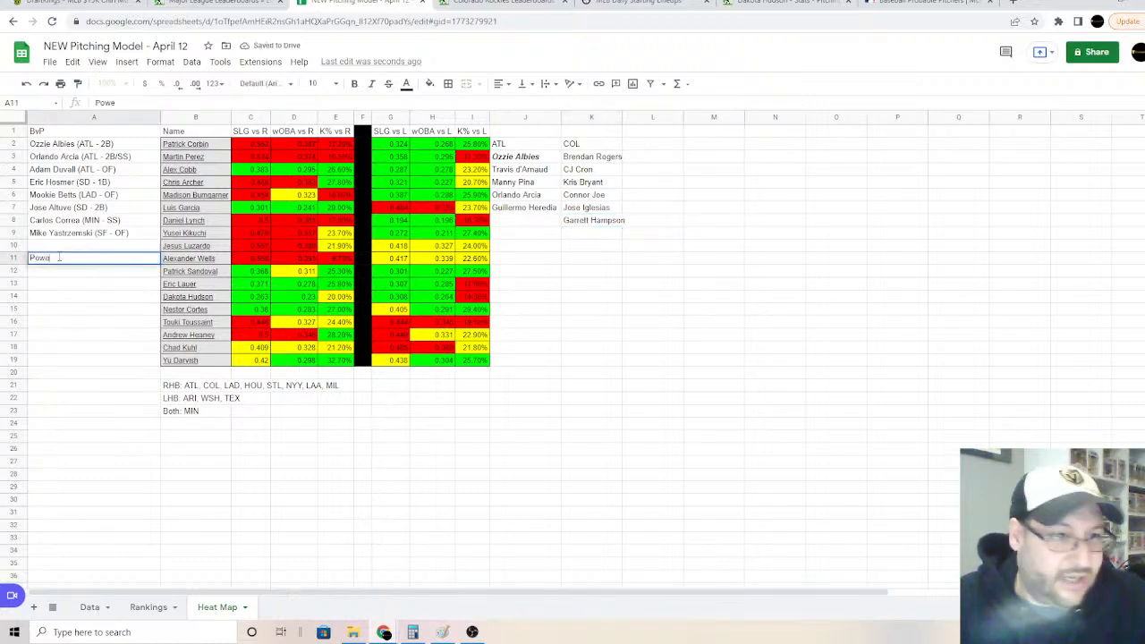
{"action": "type", "text": "e"}
{"action": "type", "text": " Upside"}
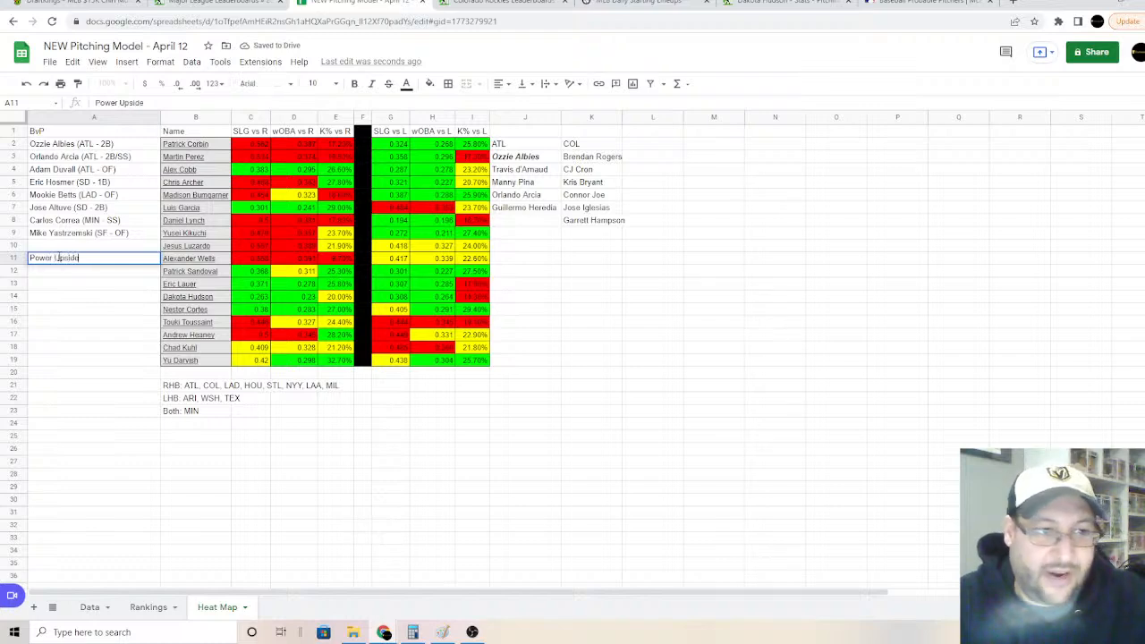
{"action": "key", "text": "Return"}
{"action": "type", "text": "Elias Dia"}
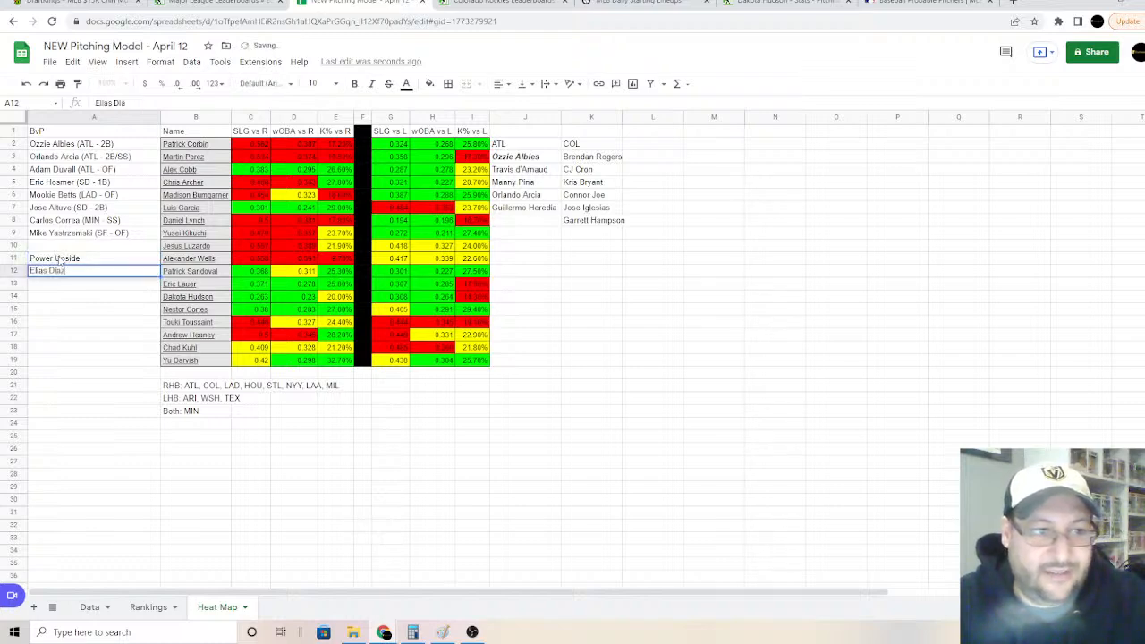
{"action": "type", "text": "z (COL - C)"}
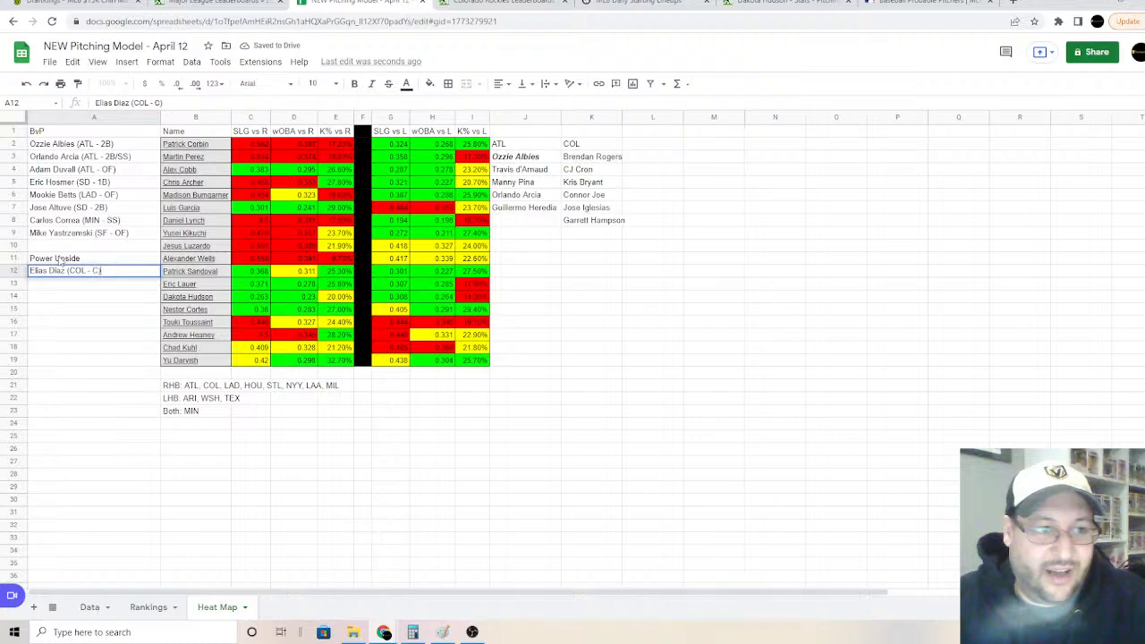
{"action": "key", "text": "Return"}
Step: Check the Colorado batters on FanGraphs, add "Randal Grichuck (COL - OF)" in A13, and widen column K slightly to fit its names
{"action": "left_click", "coordinate": [501, 3]}
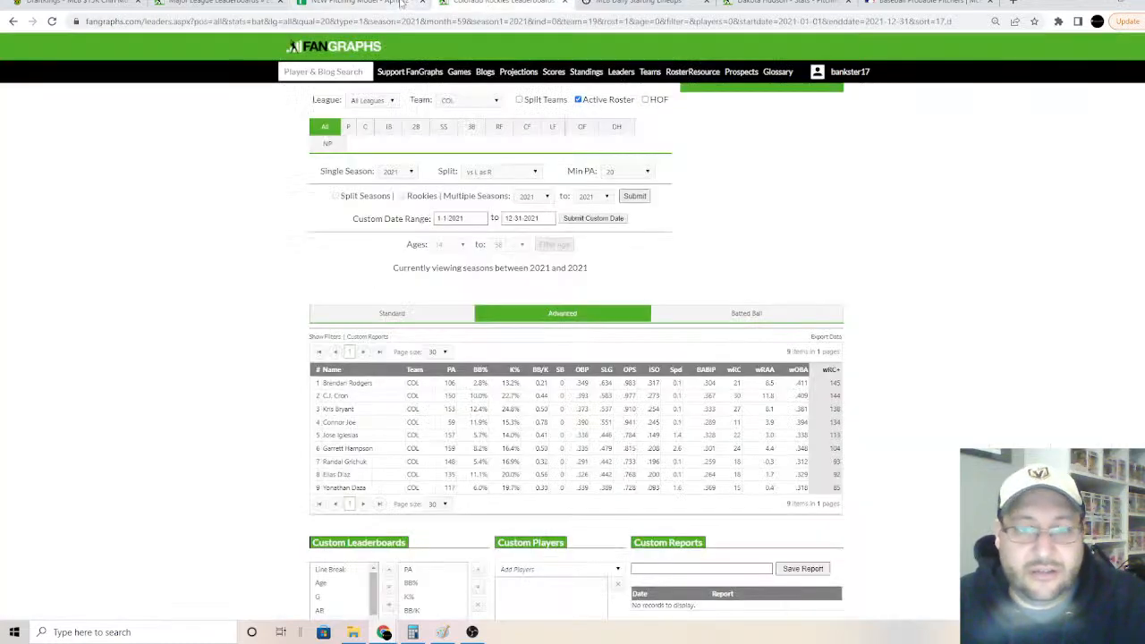
{"action": "left_click", "coordinate": [394, 4]}
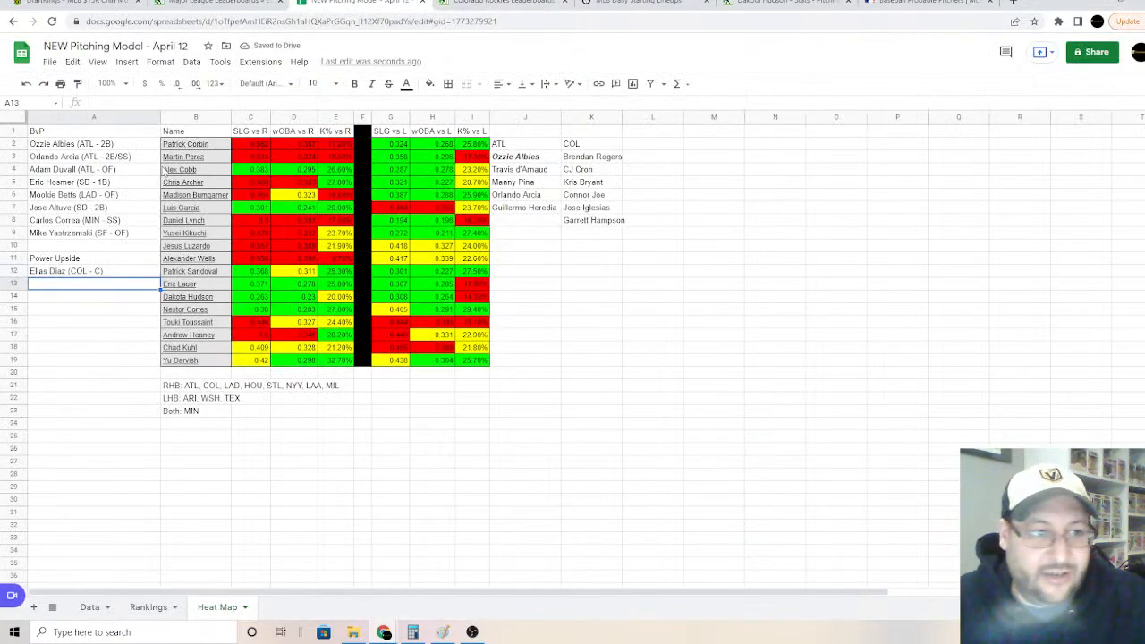
{"action": "type", "text": "Randal Grich"}
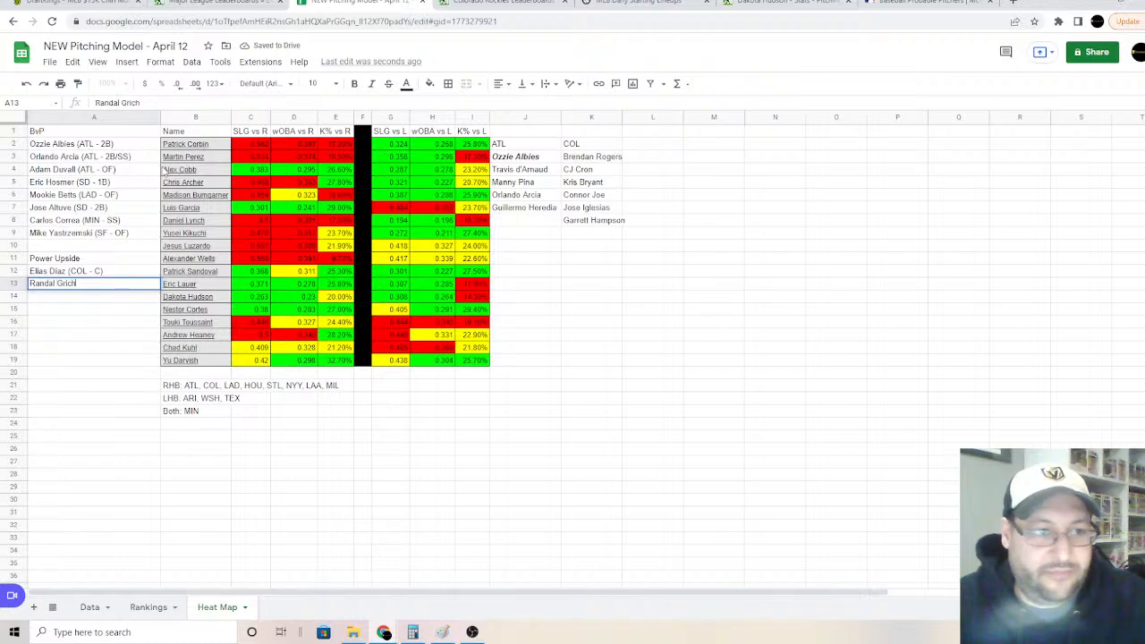
{"action": "type", "text": "uck"}
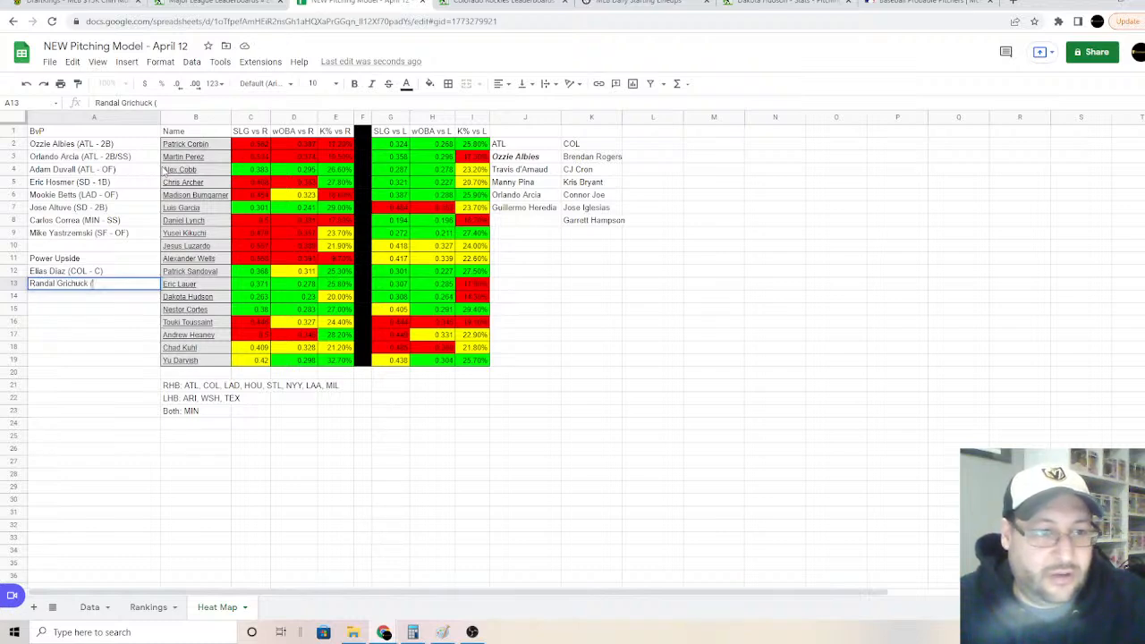
{"action": "type", "text": " (COL - OF"}
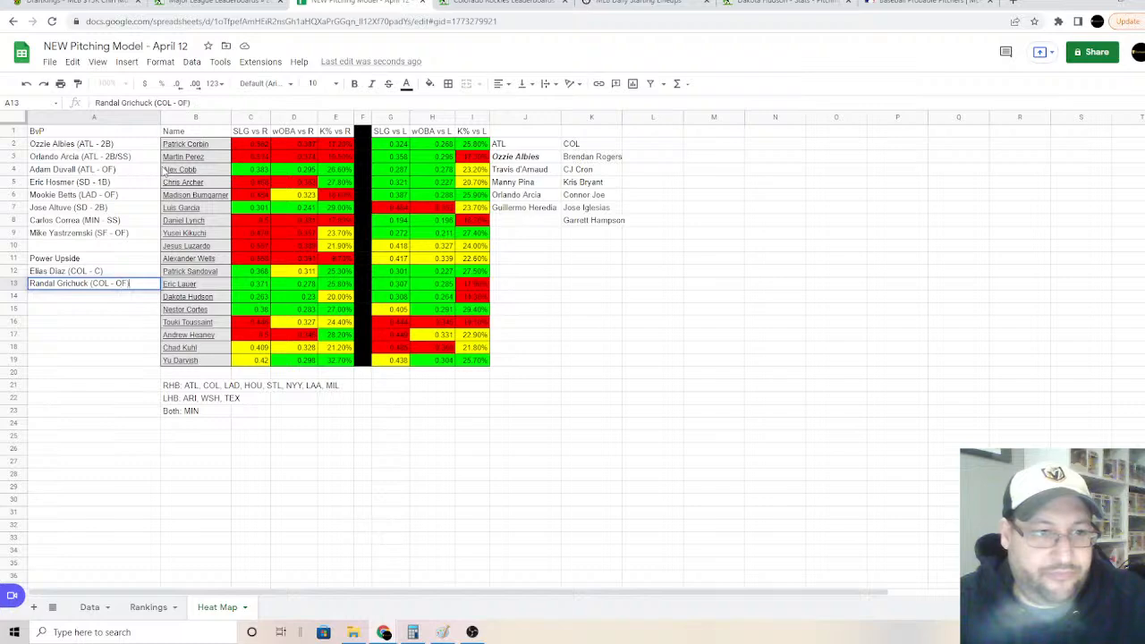
{"action": "key", "text": "Return"}
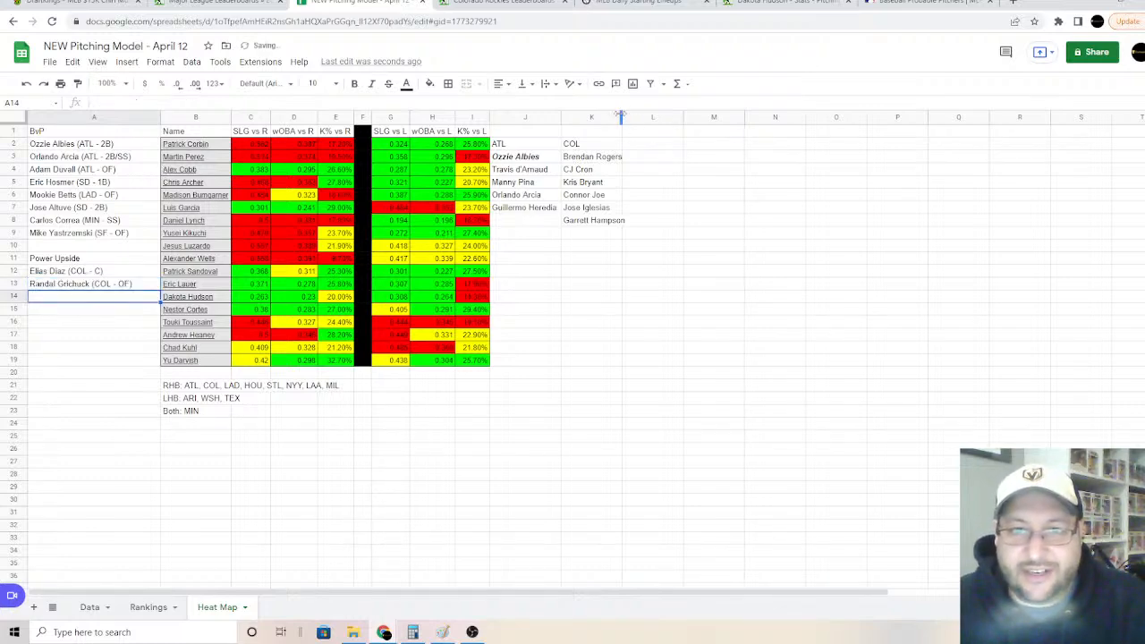
{"action": "left_click_drag", "start_coordinate": [622, 117], "coordinate": [633, 117]}
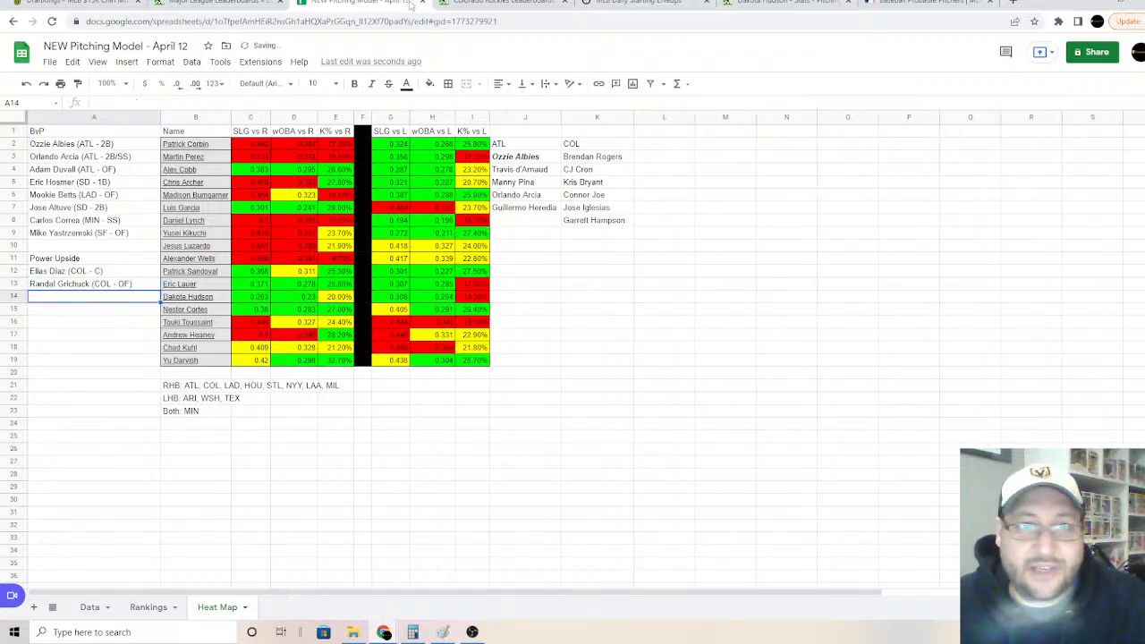
Step: Switch to the FanGraphs leaderboard, set the split to vs R as R and the team to LAD
{"action": "left_click", "coordinate": [492, 4]}
{"action": "left_click", "coordinate": [512, 175]}
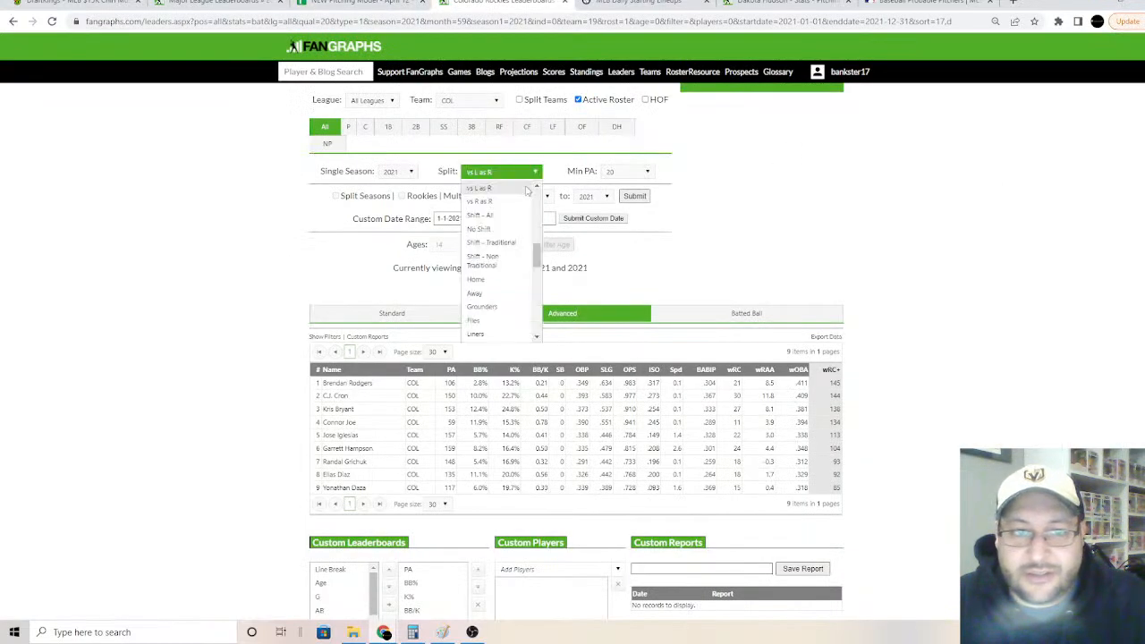
{"action": "left_click", "coordinate": [508, 204]}
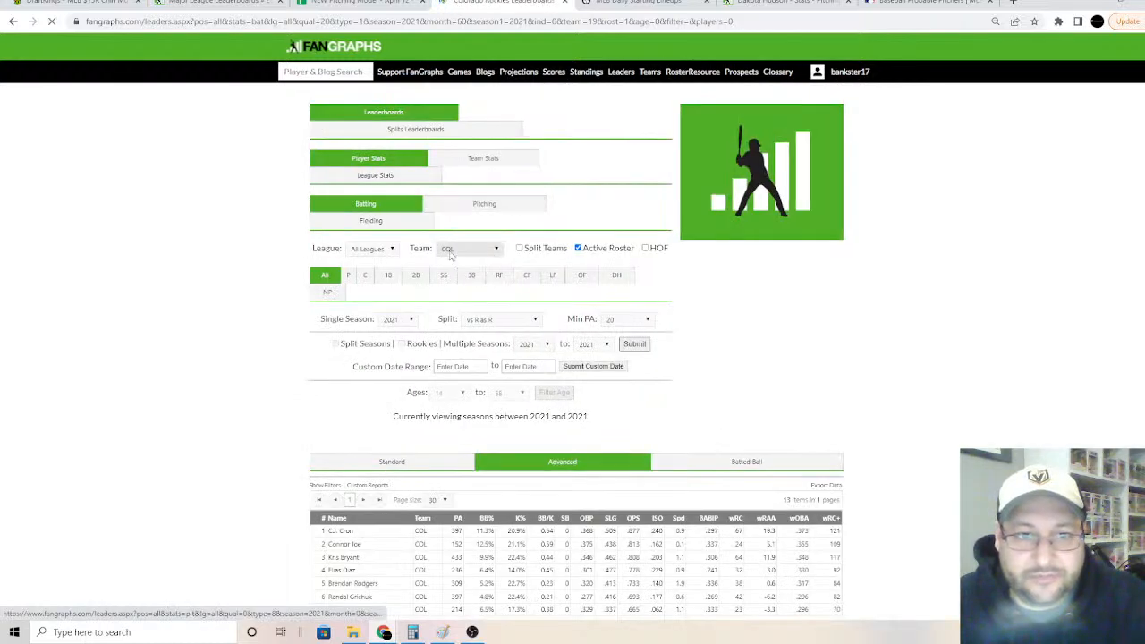
{"action": "left_click", "coordinate": [472, 267]}
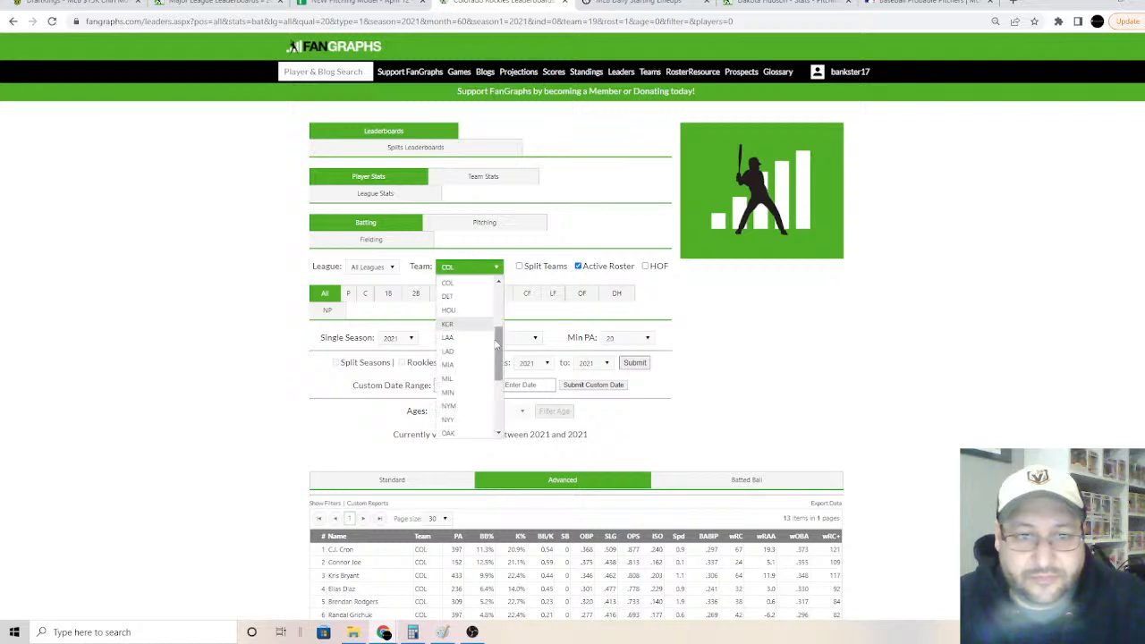
{"action": "left_click", "coordinate": [447, 351]}
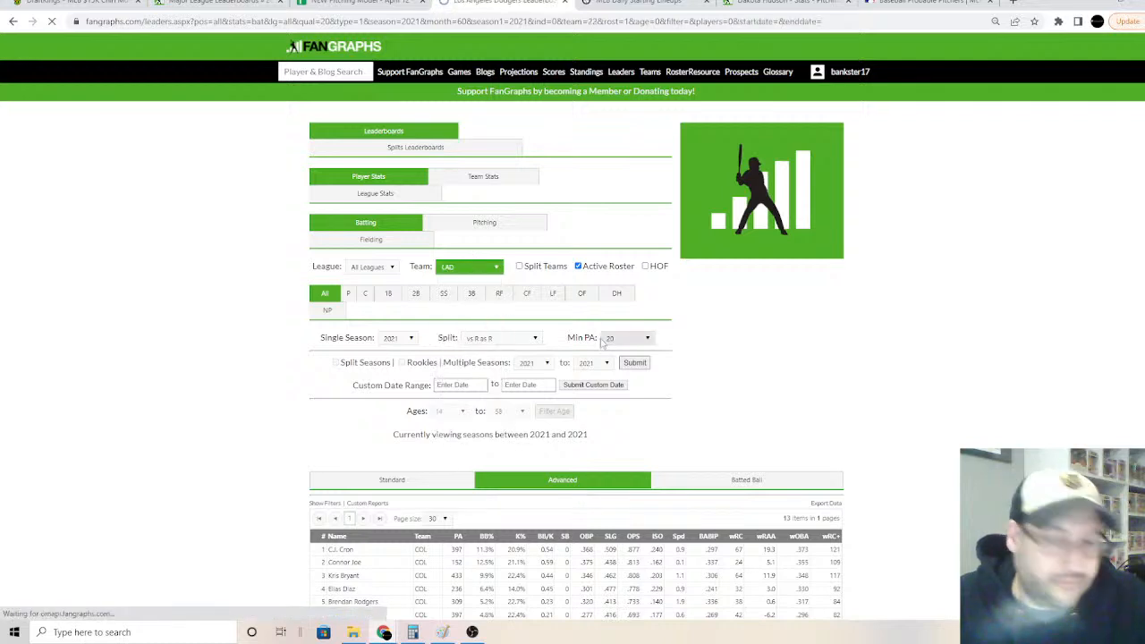
{"action": "scroll", "coordinate": [604, 342], "scroll_direction": "down", "scroll_amount": 2}
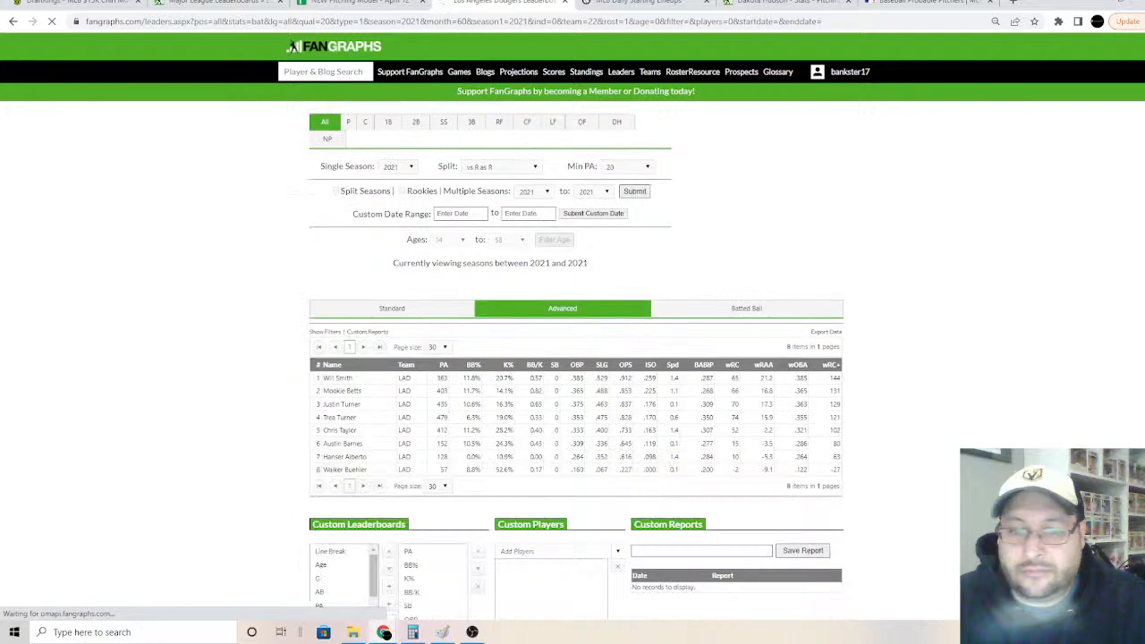
{"action": "scroll", "coordinate": [464, 363], "scroll_direction": "down", "scroll_amount": 1}
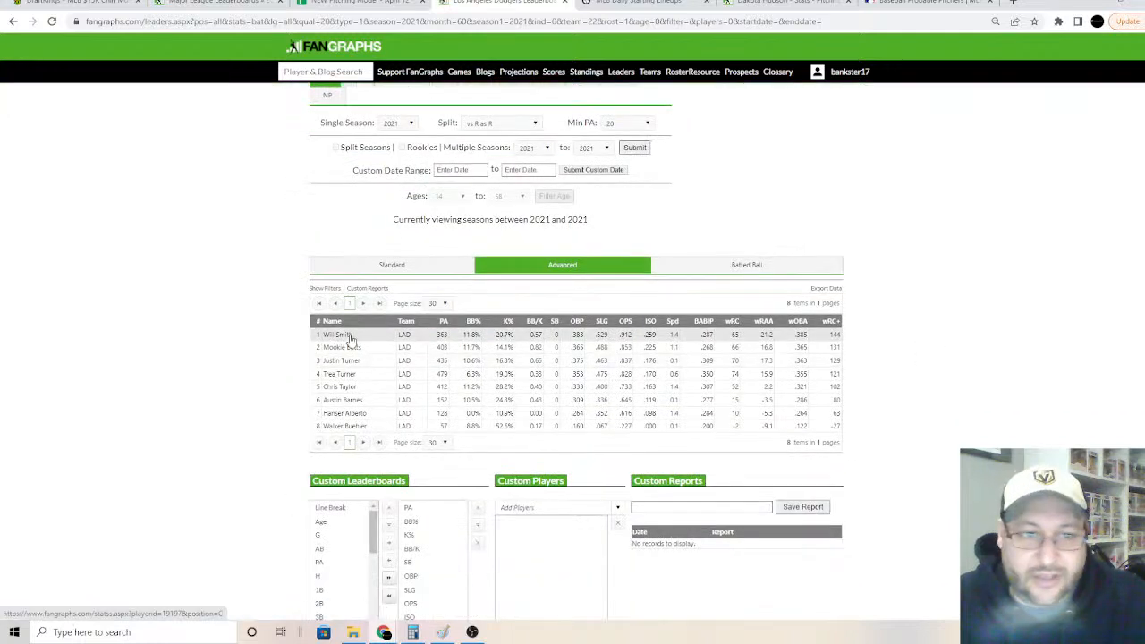
Step: Check the catchers available for the LAD at MIN game on DraftKings, and review the Dodgers batters on FanGraphs
{"action": "left_click", "coordinate": [104, 8]}
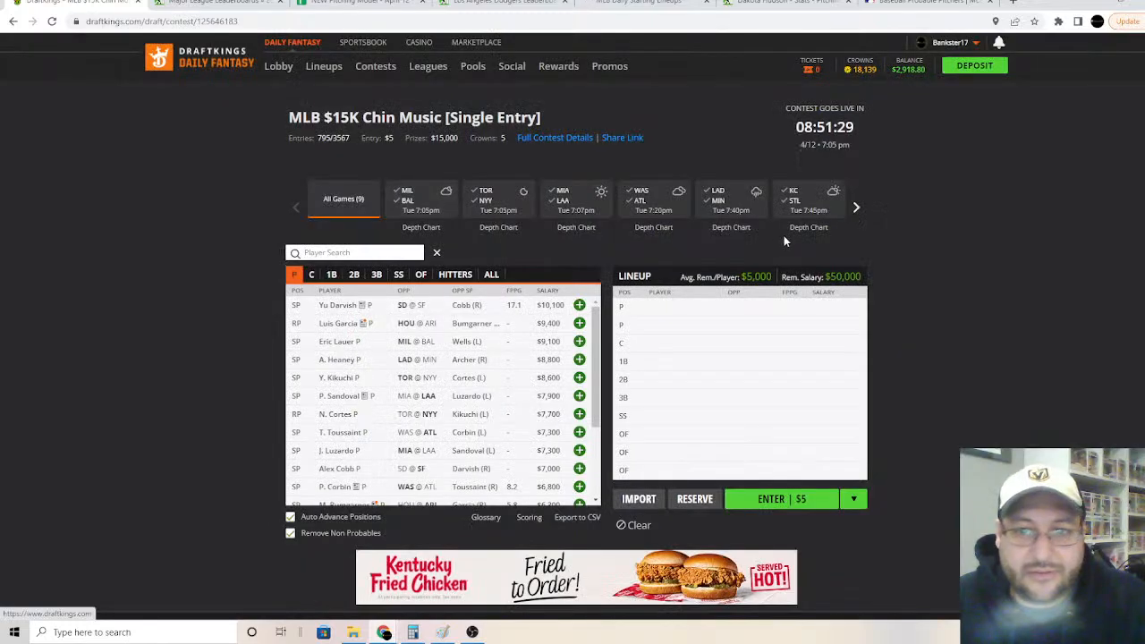
{"action": "left_click", "coordinate": [707, 195]}
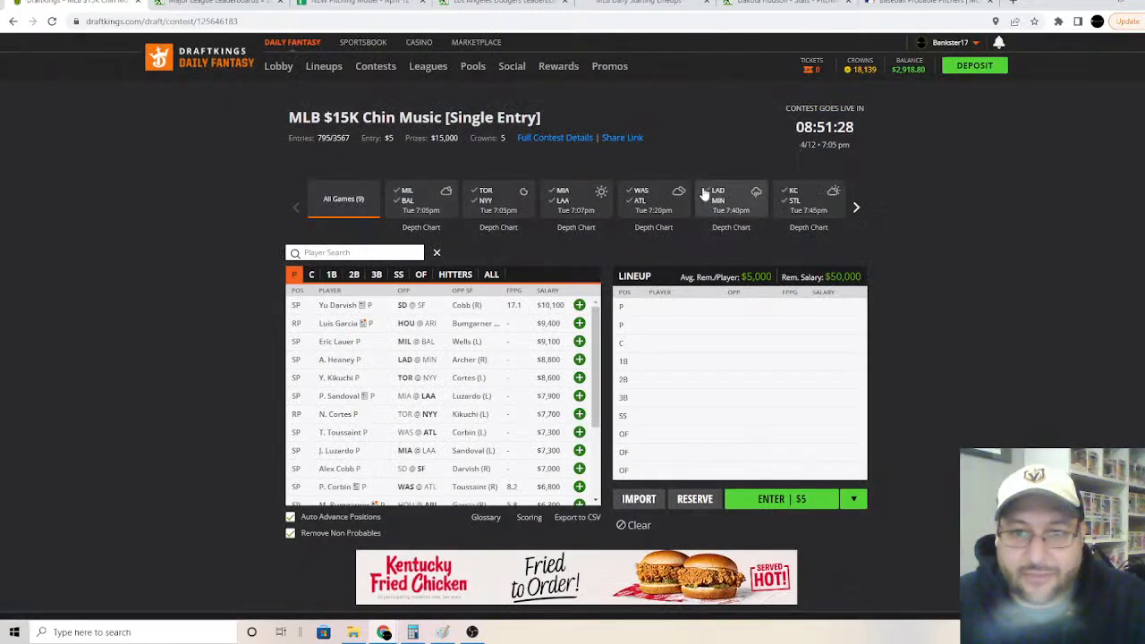
{"action": "left_click", "coordinate": [308, 275]}
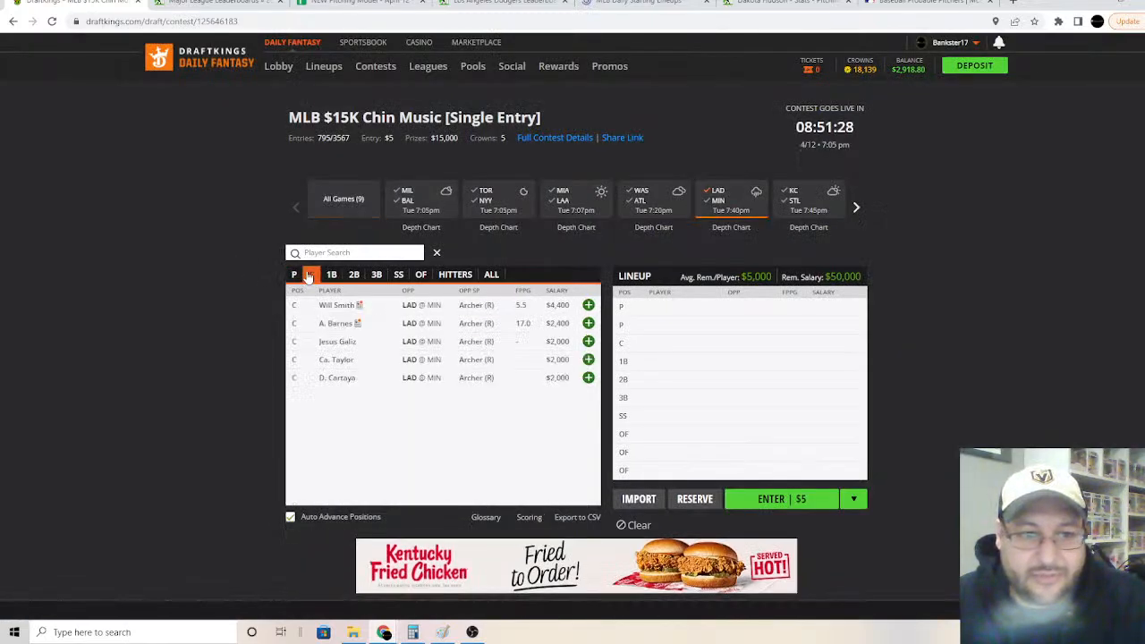
{"action": "left_click", "coordinate": [358, 3]}
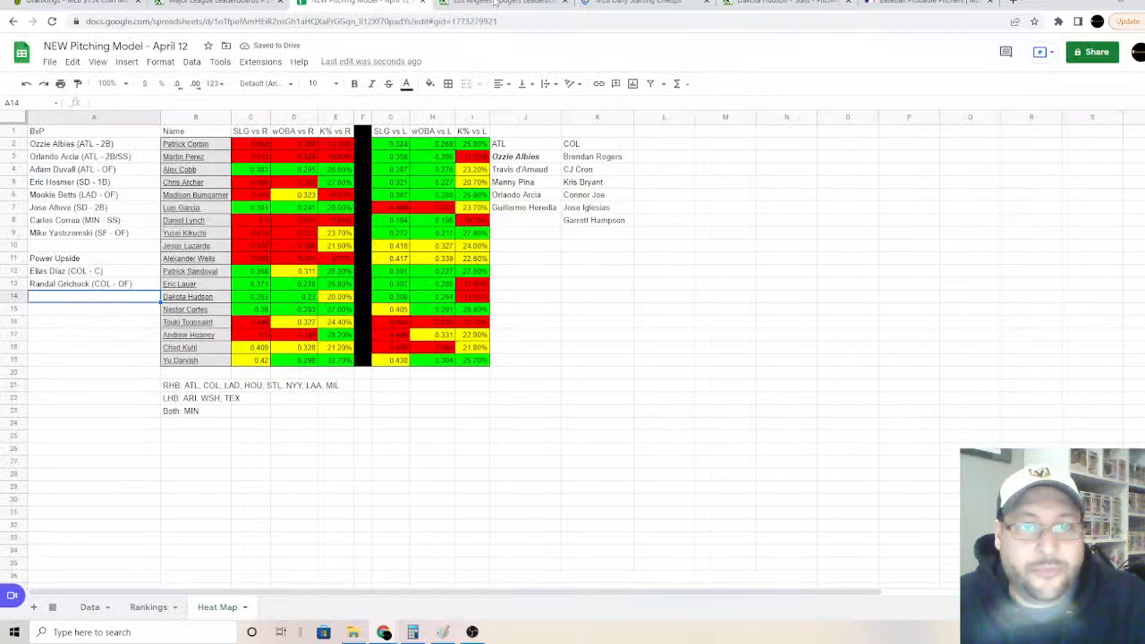
{"action": "key", "text": "ctrl+Tab"}
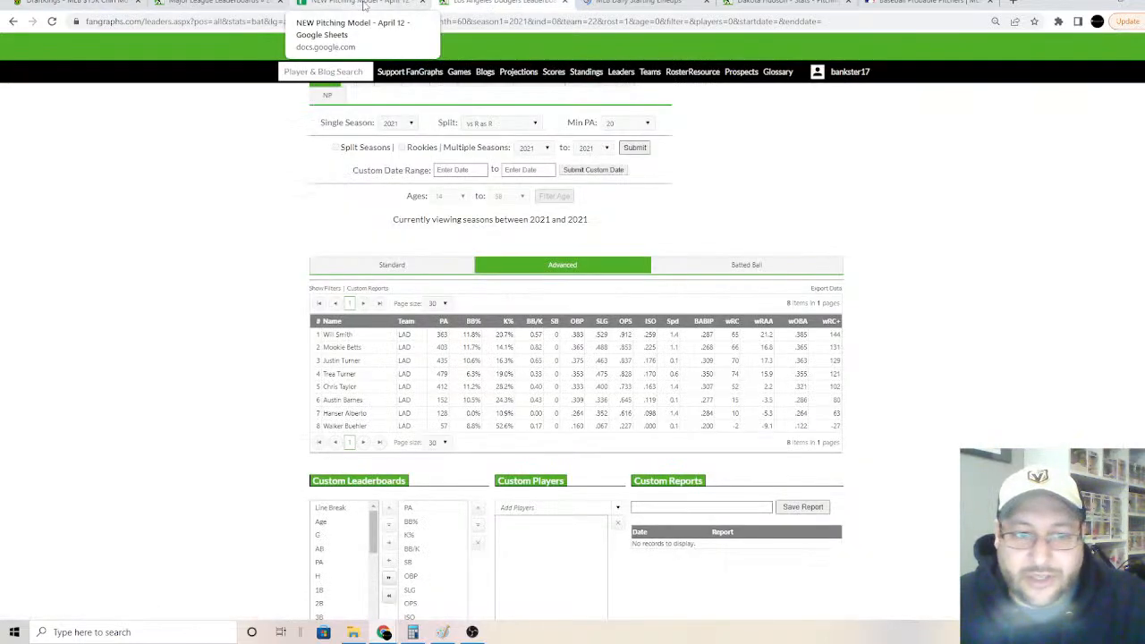
Step: Return to the Heat Map sheet, add an LAD heading in L2, and list Will Smith and Mookie Betts in L3:L4
{"action": "left_click", "coordinate": [364, 4]}
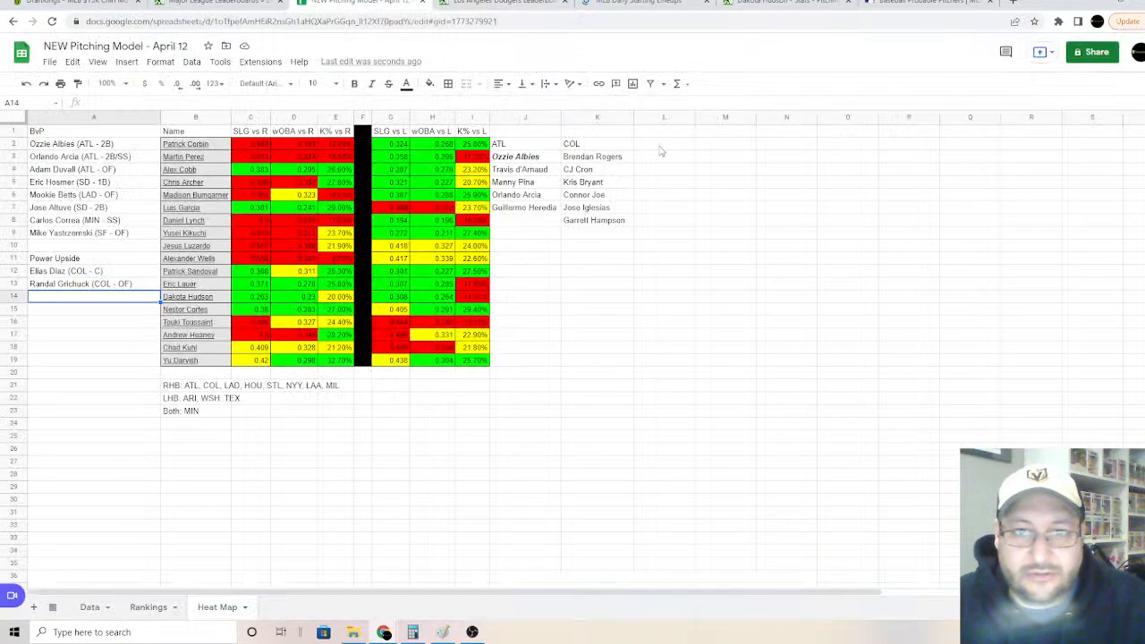
{"action": "left_click", "coordinate": [662, 144]}
{"action": "type", "text": "LAD"}
{"action": "key", "text": "Return"}
{"action": "type", "text": "Will Smith"}
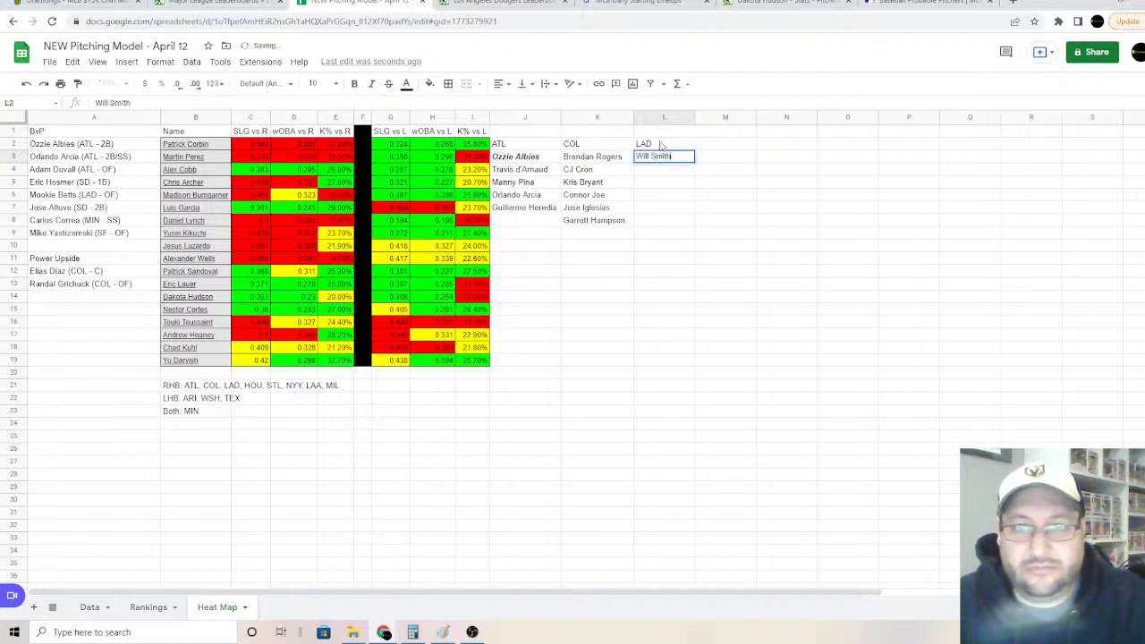
{"action": "key", "text": "Return"}
{"action": "type", "text": "Mookie Betts"}
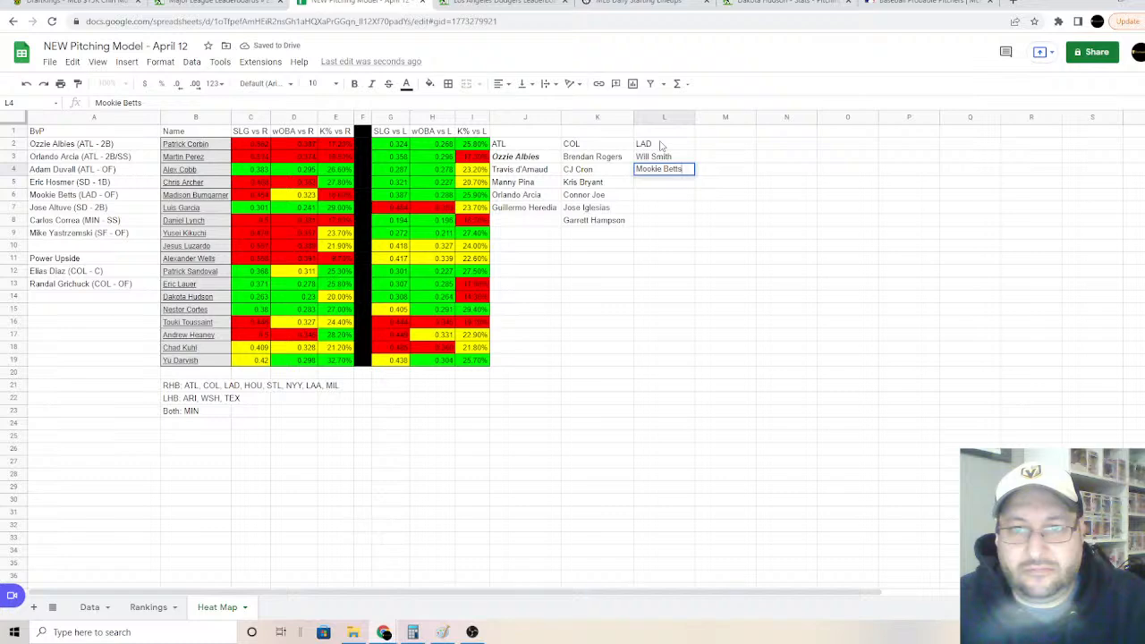
{"action": "key", "text": "Return"}
Step: Add Trea Turner and Justin Turner to the LAD list in L5:L6
{"action": "type", "text": "Trea Turner"}
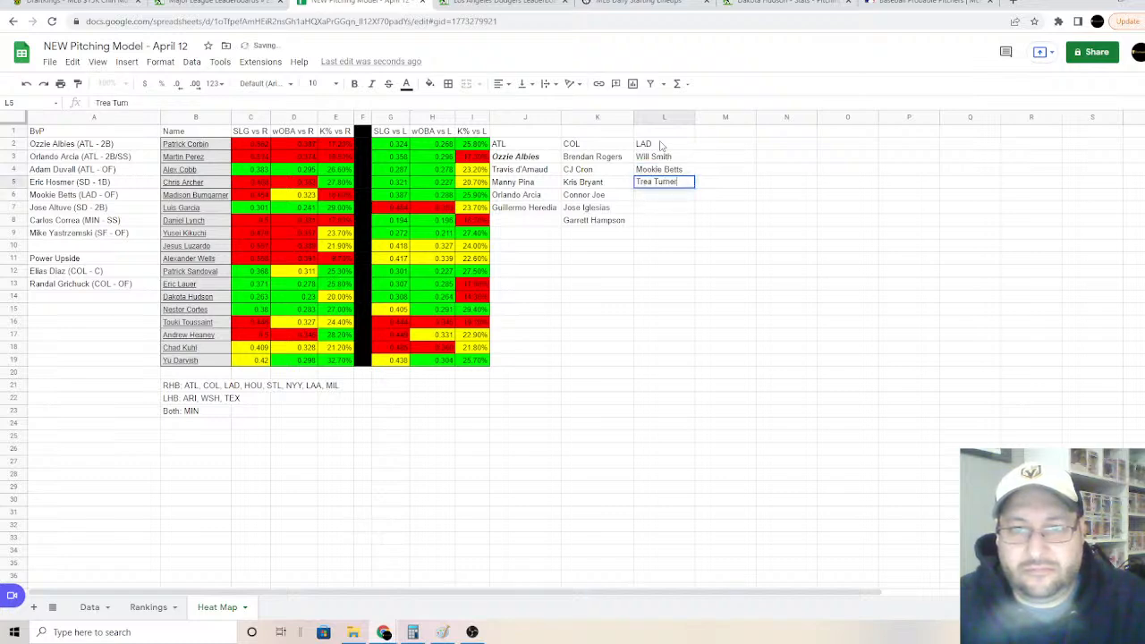
{"action": "key", "text": "Return"}
{"action": "type", "text": "Justin Tu"}
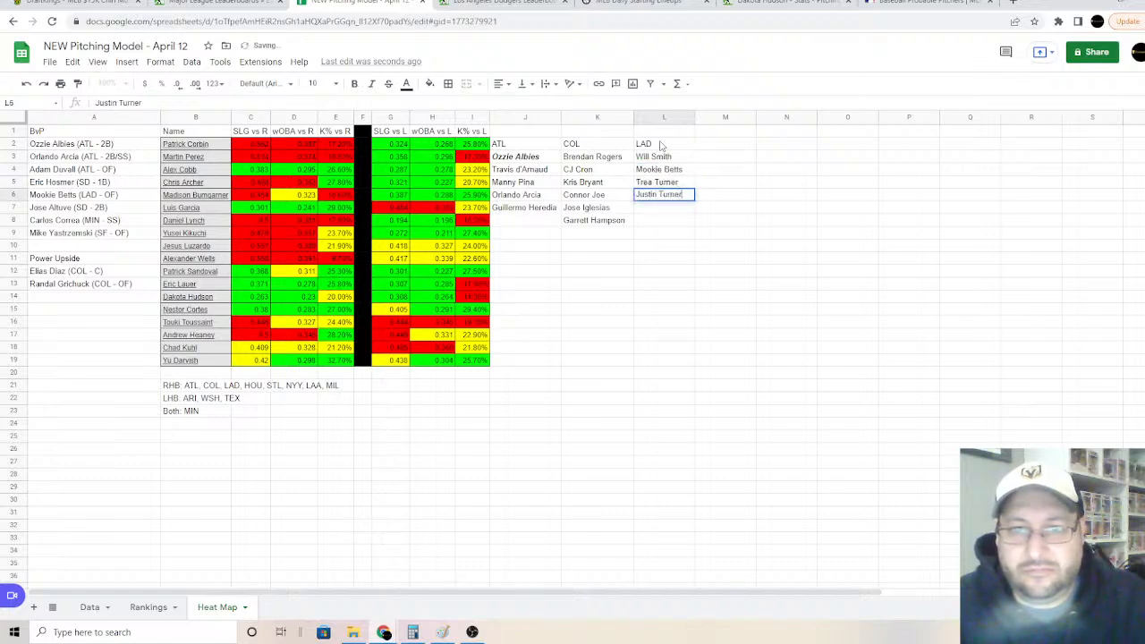
Step: Enter Justin Turner in L5 and Trea Turner in L6 of the LAD list, matching the FanGraphs leaderboard order
{"action": "type", "text": "rner"}
{"action": "key", "text": "Return"}
{"action": "left_click", "coordinate": [450, 9]}
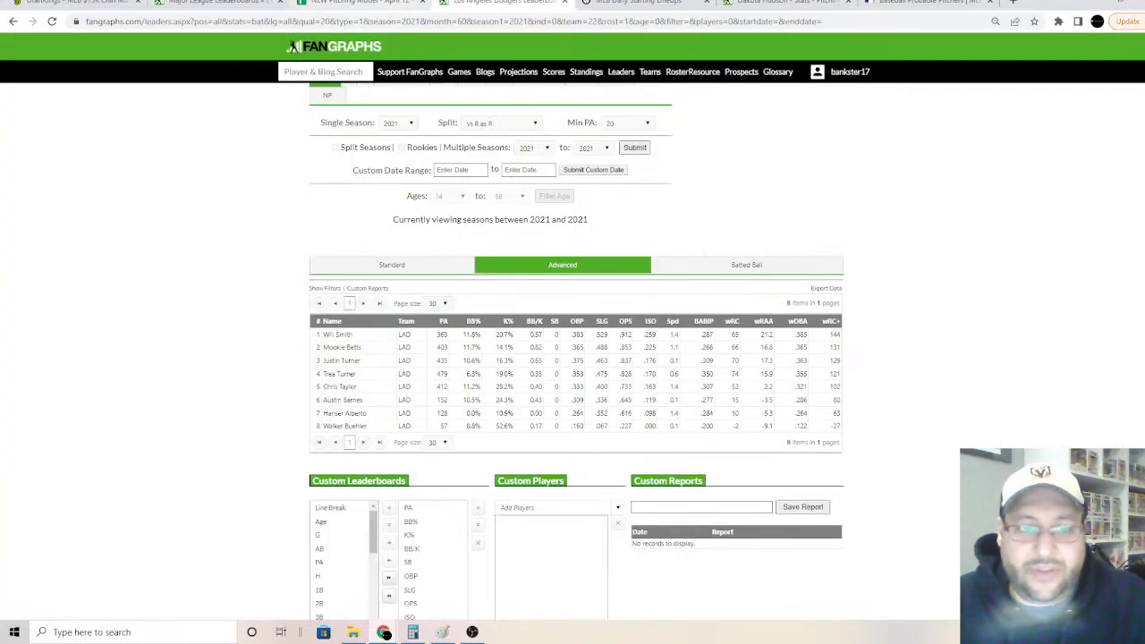
{"action": "left_click", "coordinate": [354, 2]}
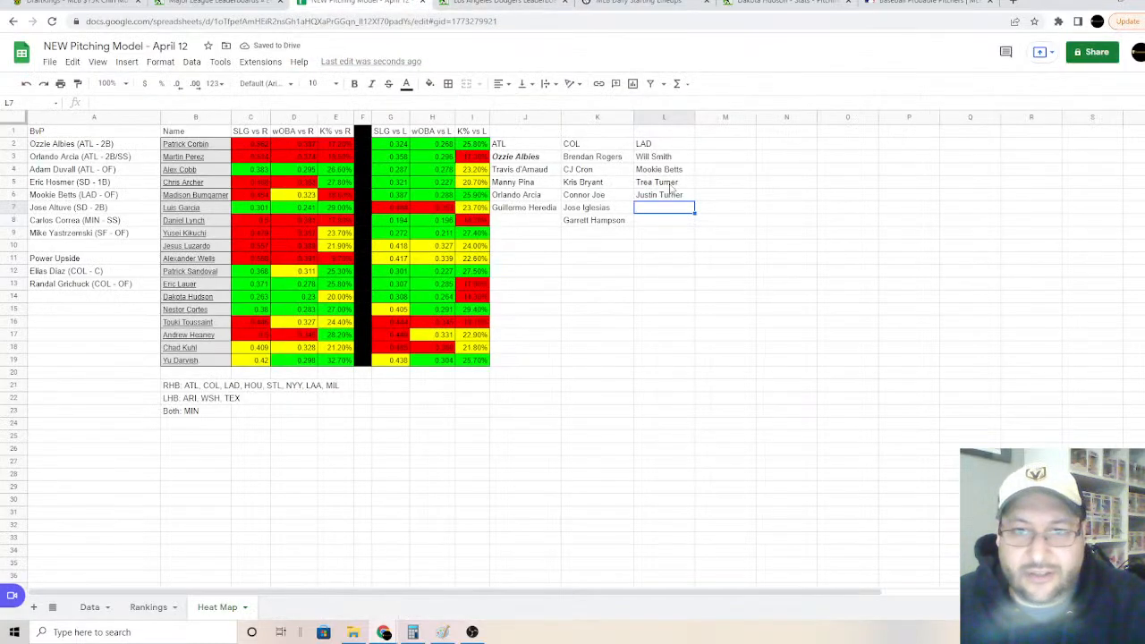
{"action": "left_click", "coordinate": [671, 186]}
{"action": "type", "text": "Justin Turner"}
{"action": "key", "text": "Return"}
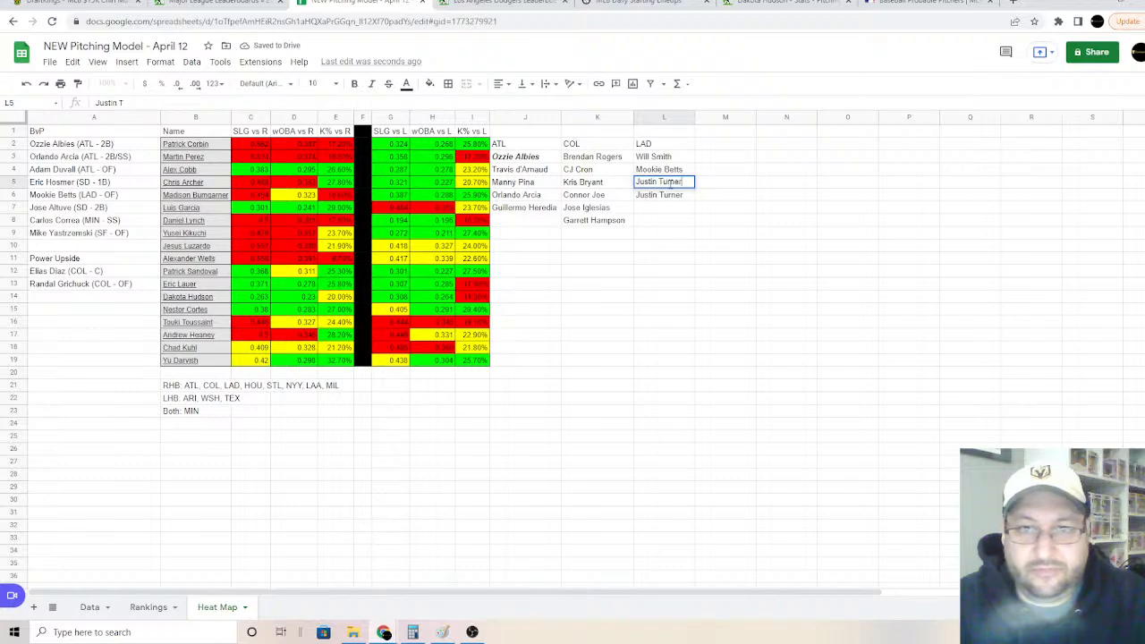
{"action": "type", "text": "Trea Turn"}
{"action": "key", "text": "Return"}
Step: Add Chris Taylor to the LAD list in cell L7, correcting the misspelled surname
{"action": "type", "text": "Chri"}
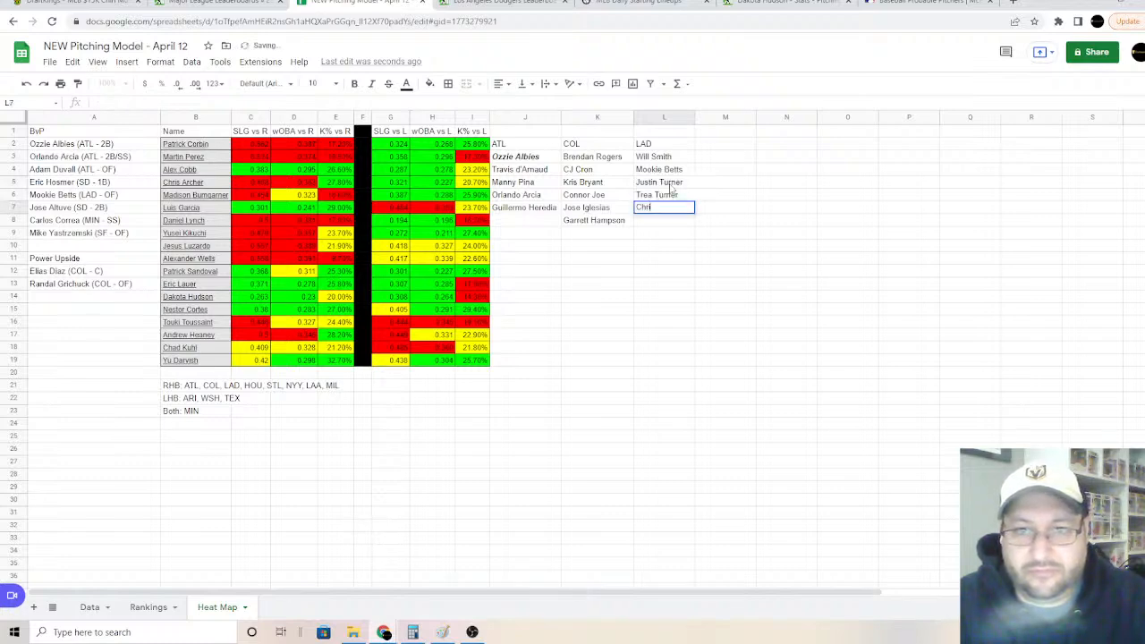
{"action": "type", "text": "s Tyalor"}
{"action": "key", "text": "Return"}
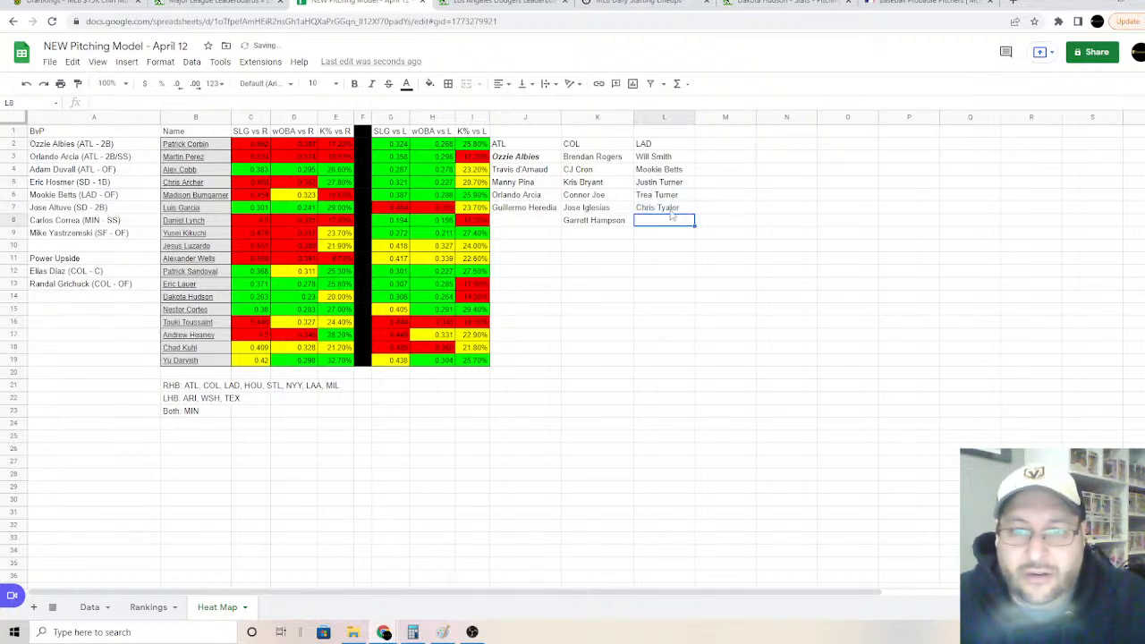
{"action": "left_click", "coordinate": [670, 209]}
{"action": "type", "text": "Chris Taylo"}
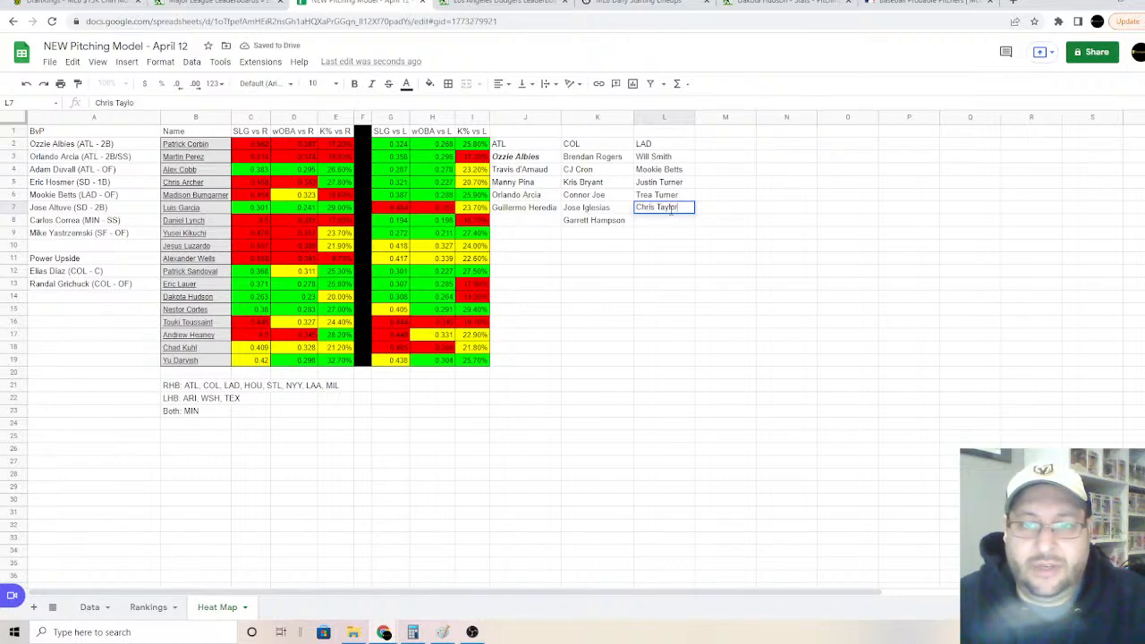
{"action": "type", "text": "r"}
{"action": "key", "text": "Return"}
Step: Format the COL players from Brendan Rogers through Connor Joe (K3:K6) as bold italic
{"action": "left_click_drag", "start_coordinate": [598, 159], "coordinate": [591, 198]}
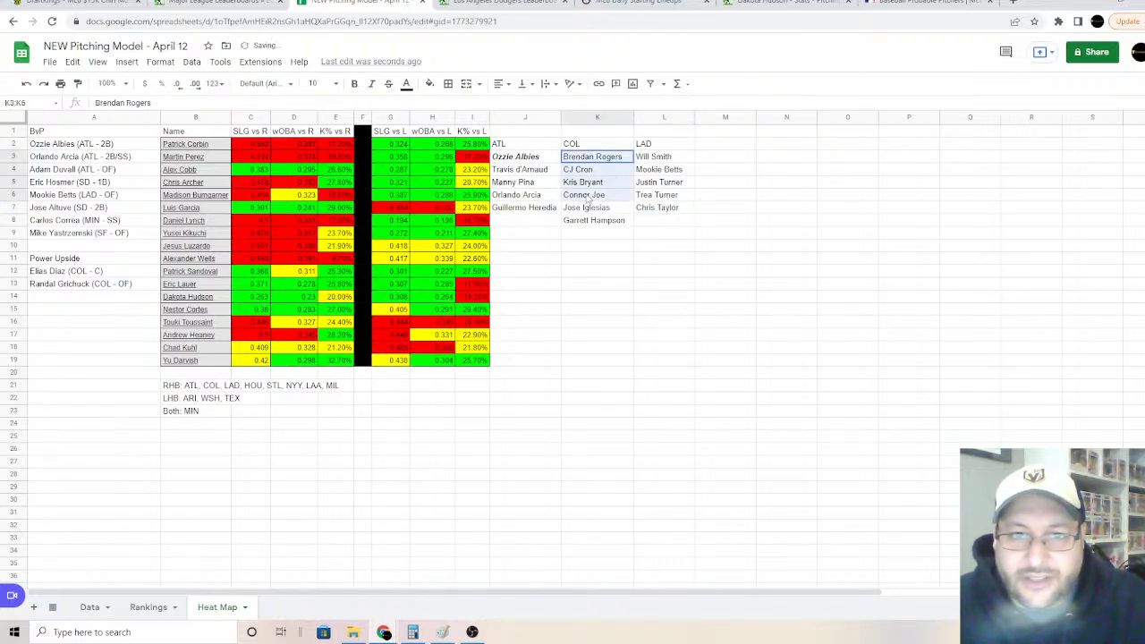
{"action": "left_click", "coordinate": [354, 84]}
{"action": "left_click", "coordinate": [371, 84]}
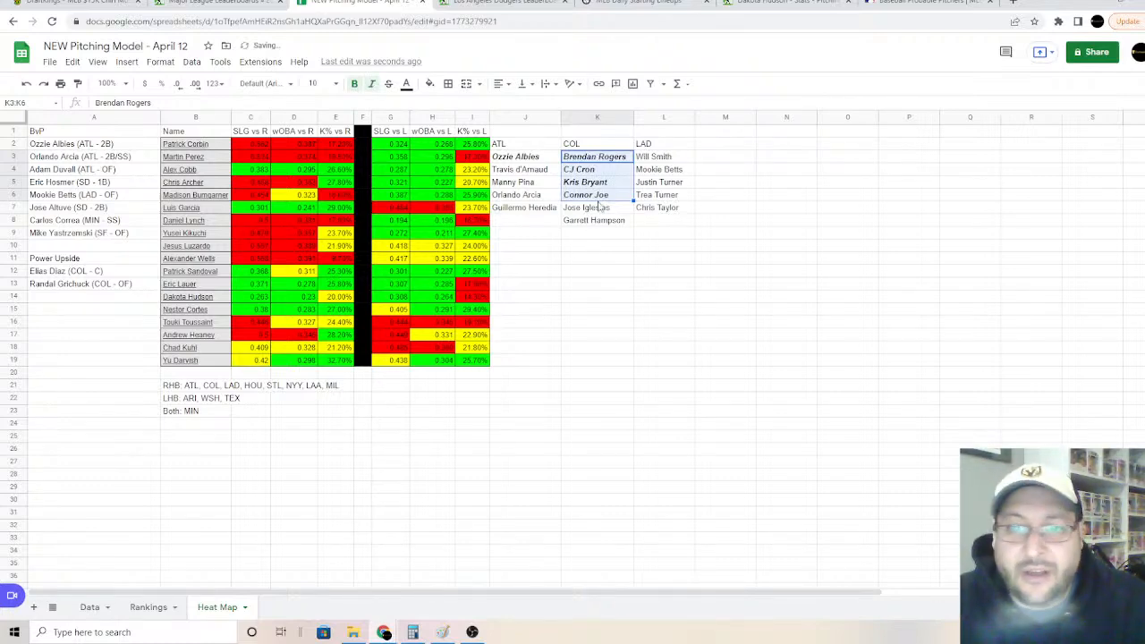
Step: Format Will Smith and Mookie Betts in the LAD list as bold italic, checking their stats on the FanGraphs leaderboard
{"action": "left_click", "coordinate": [501, 2]}
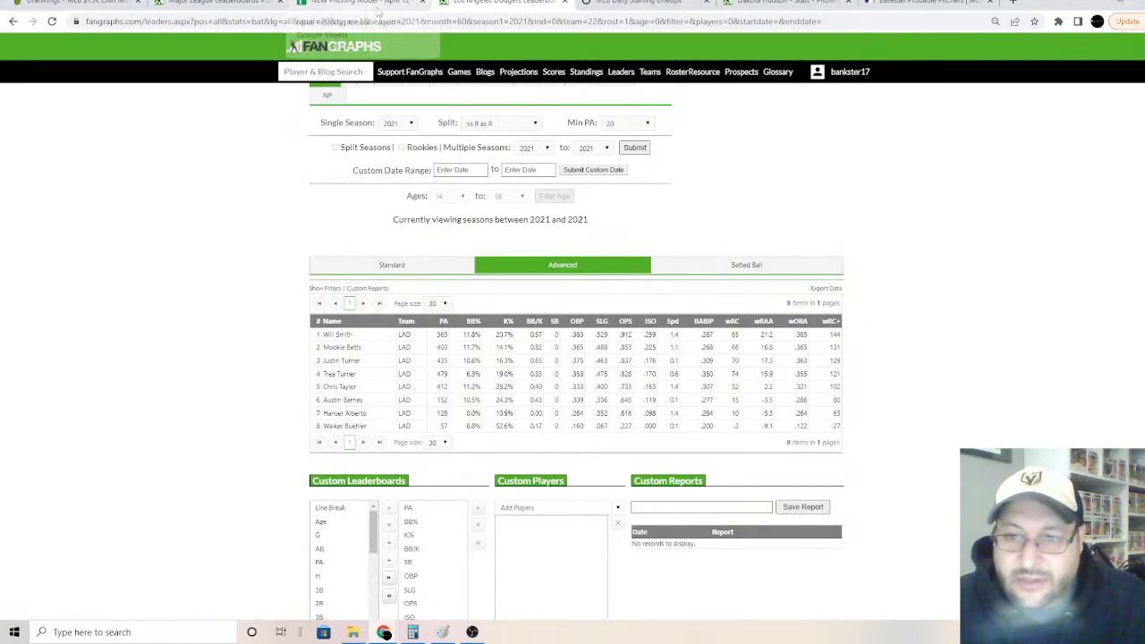
{"action": "left_click", "coordinate": [378, 8]}
{"action": "left_click_drag", "start_coordinate": [656, 159], "coordinate": [658, 170]}
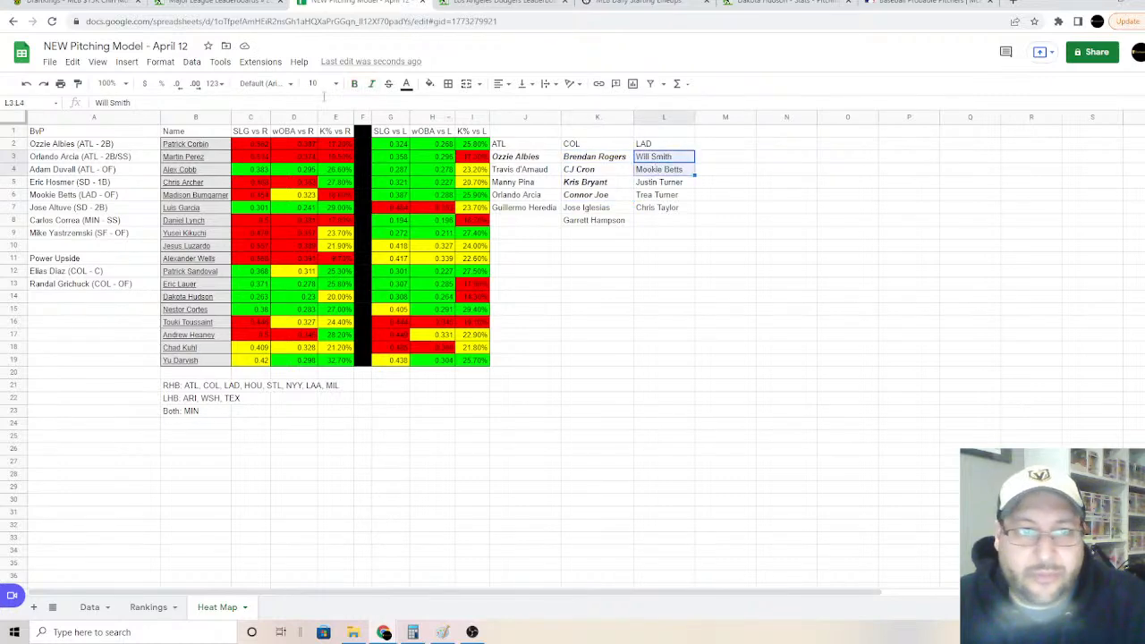
{"action": "left_click", "coordinate": [355, 83]}
{"action": "left_click", "coordinate": [470, 4]}
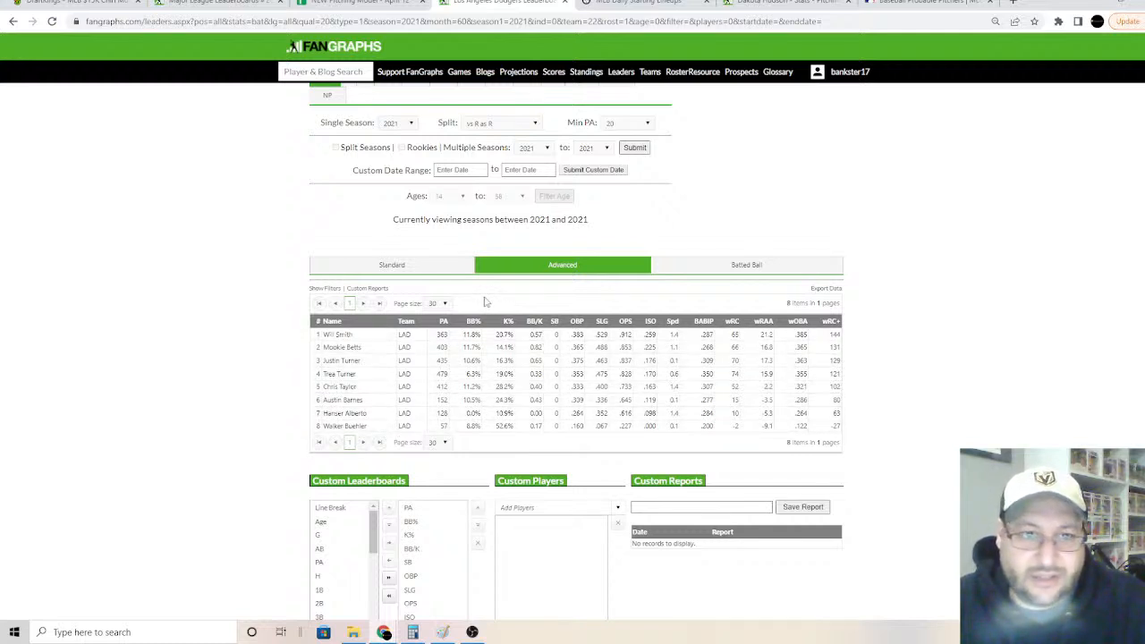
{"action": "left_click", "coordinate": [332, 4]}
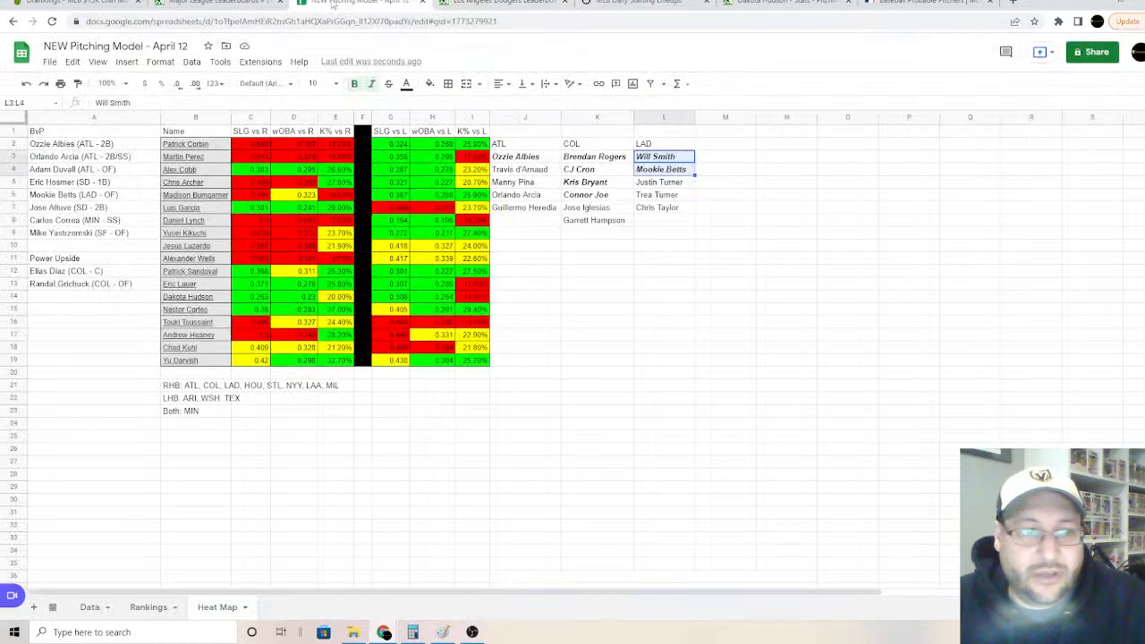
Step: Enter the team heading HOU in cell M2, beside the LAD column
{"action": "left_click", "coordinate": [719, 145]}
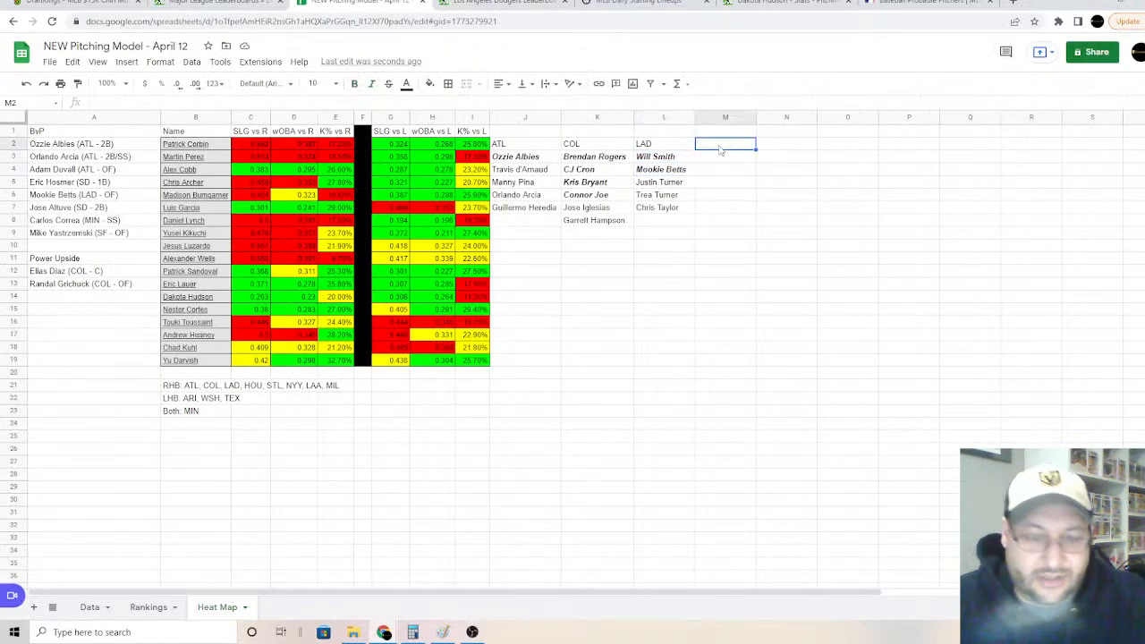
{"action": "type", "text": "HOU"}
{"action": "key", "text": "Return"}
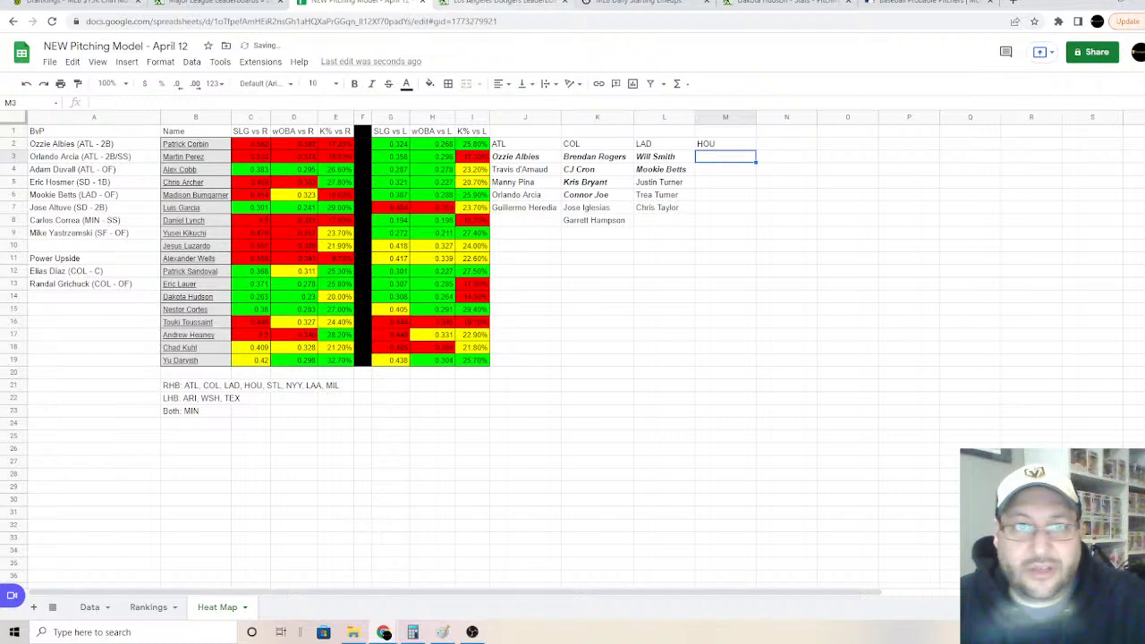
Step: Switch to the FanGraphs leaderboard and filter it to the vs L as R split for team HOU with a minimum of 20 PA
{"action": "left_click", "coordinate": [483, 4]}
{"action": "left_click", "coordinate": [499, 123]}
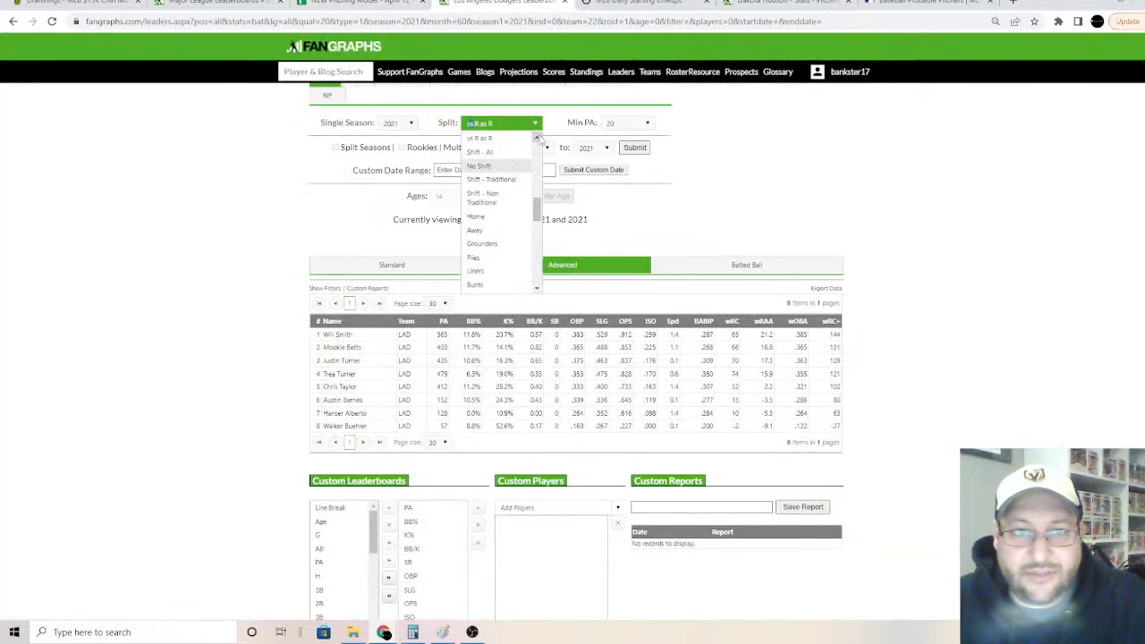
{"action": "left_click", "coordinate": [506, 148]}
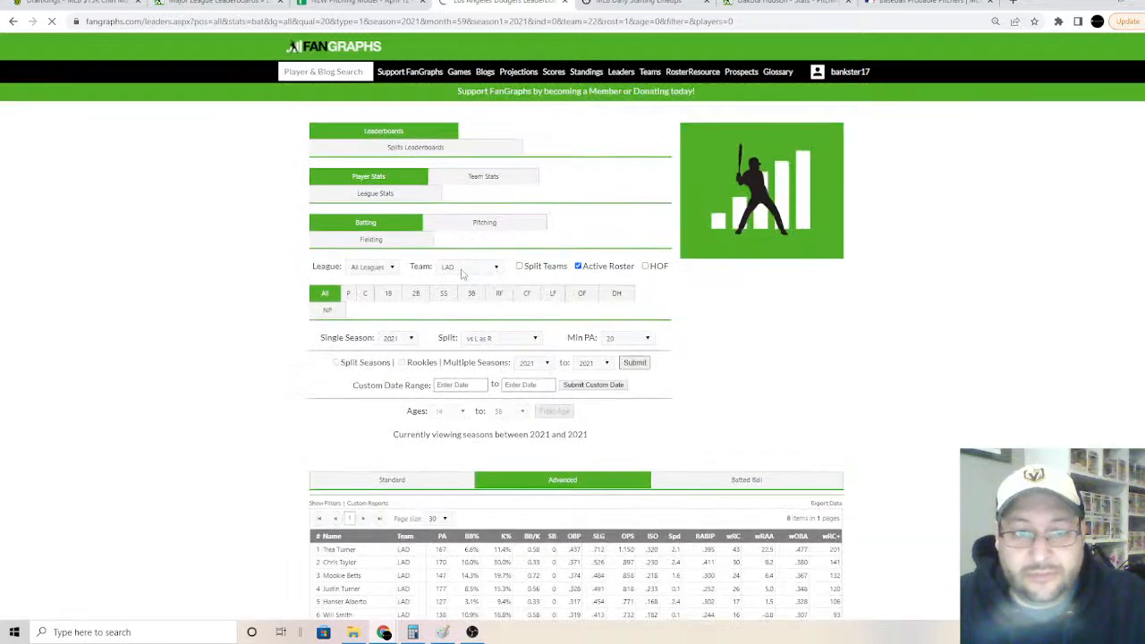
{"action": "left_click", "coordinate": [469, 266]}
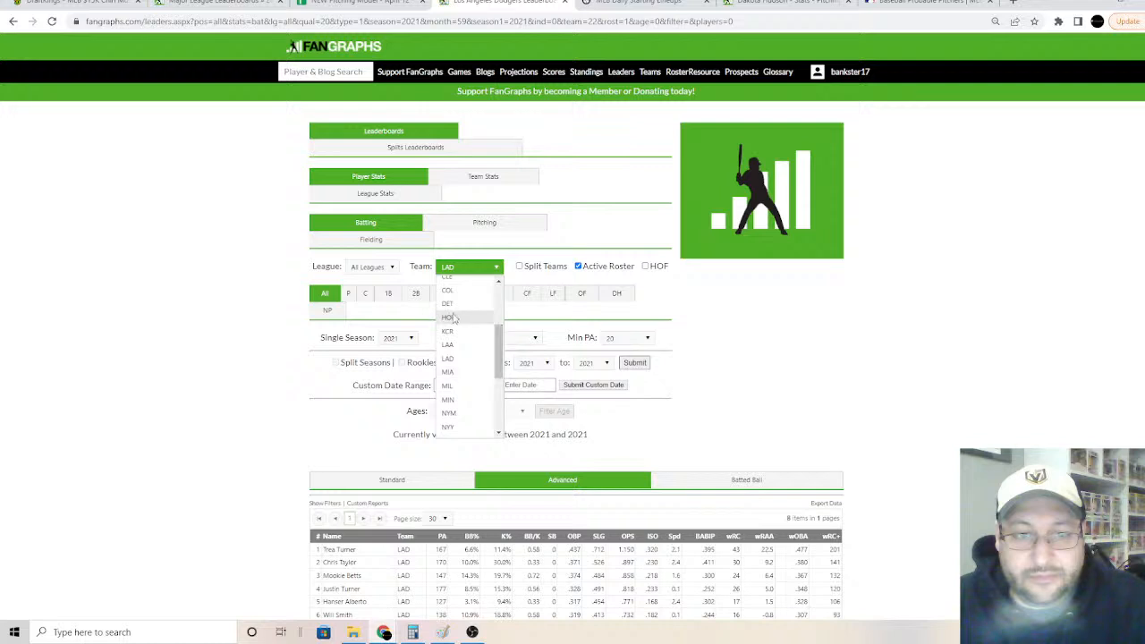
{"action": "left_click", "coordinate": [448, 318]}
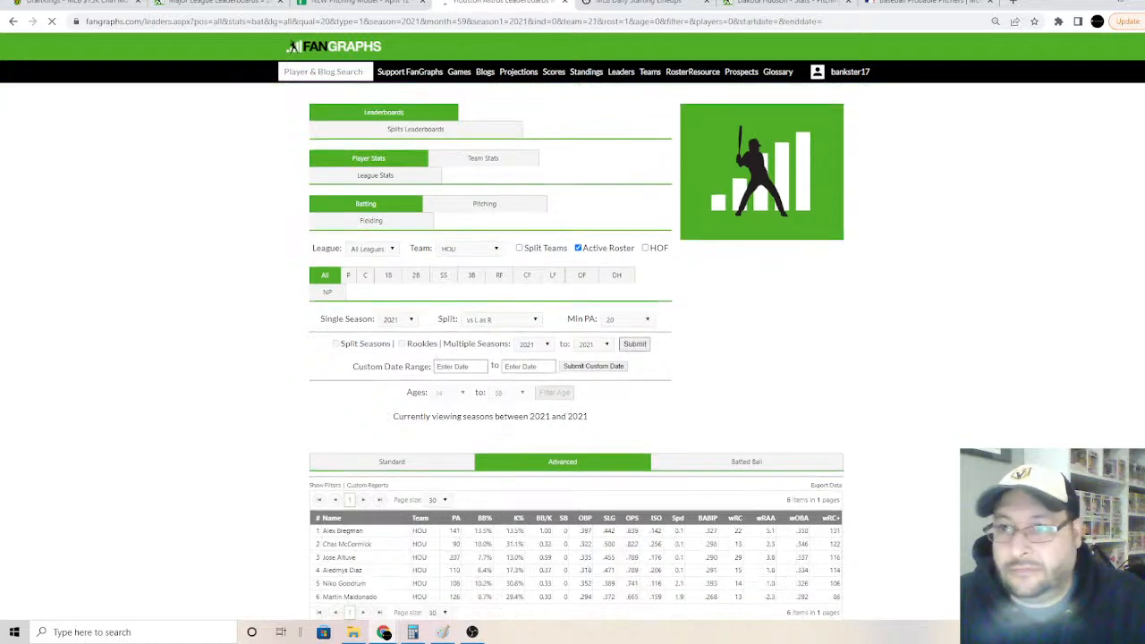
{"action": "scroll", "coordinate": [918, 309], "scroll_direction": "down", "scroll_amount": 2}
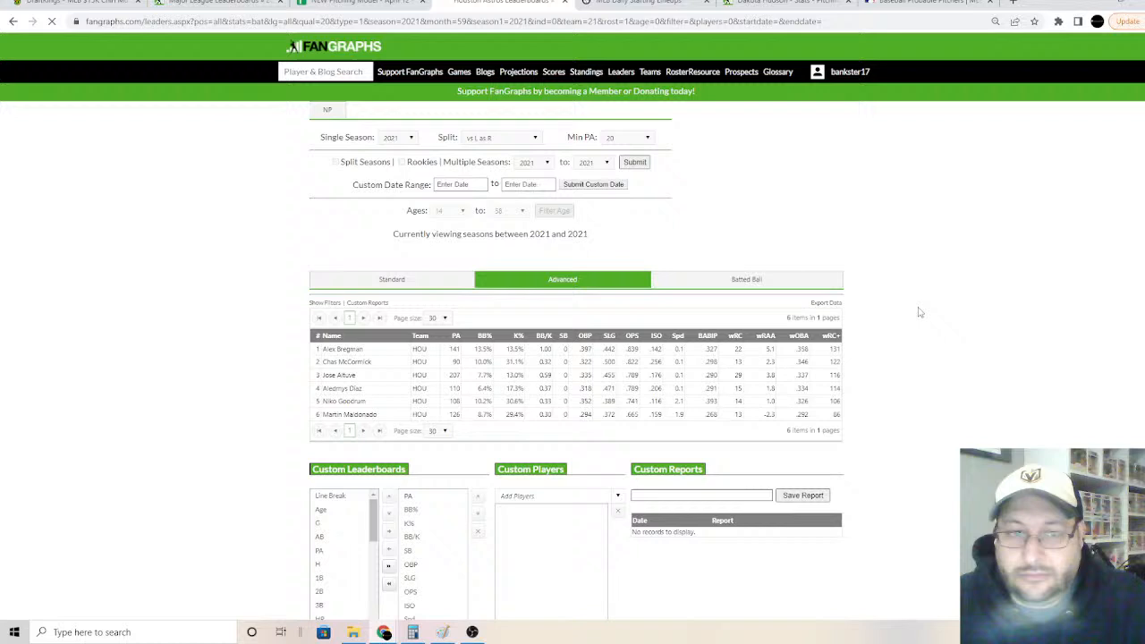
{"action": "left_click", "coordinate": [628, 140]}
{"action": "left_click", "coordinate": [619, 155]}
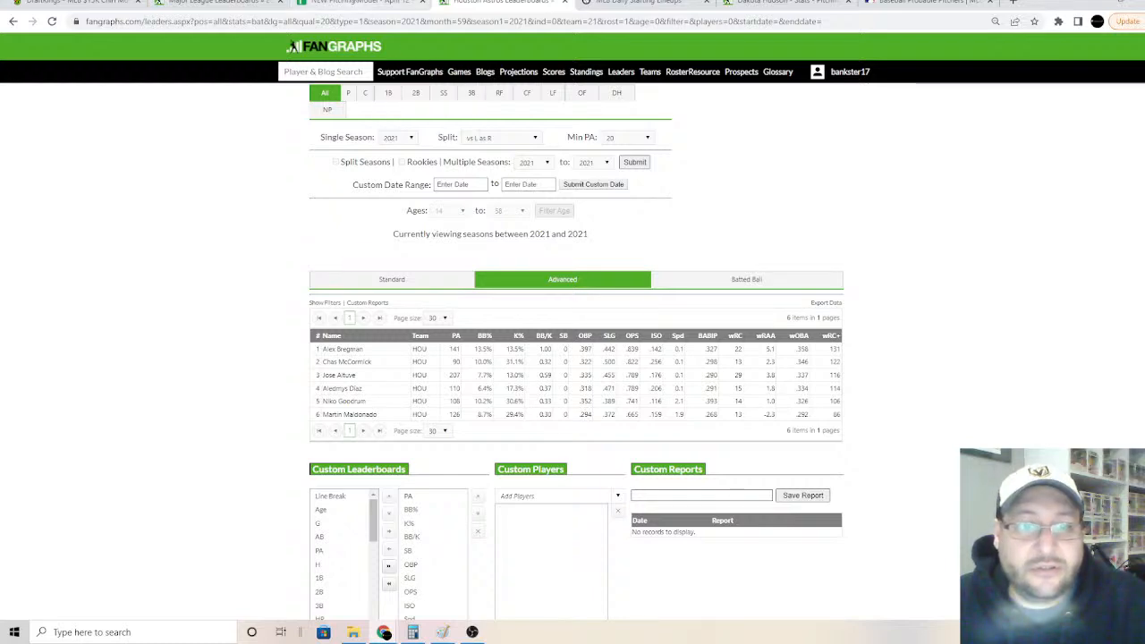
Step: Switch to the Heat Map sheet and enter Alex Bregman in M3 and Chas McCormick in M4 under HOU
{"action": "left_click", "coordinate": [358, 3]}
{"action": "type", "text": "Al"}
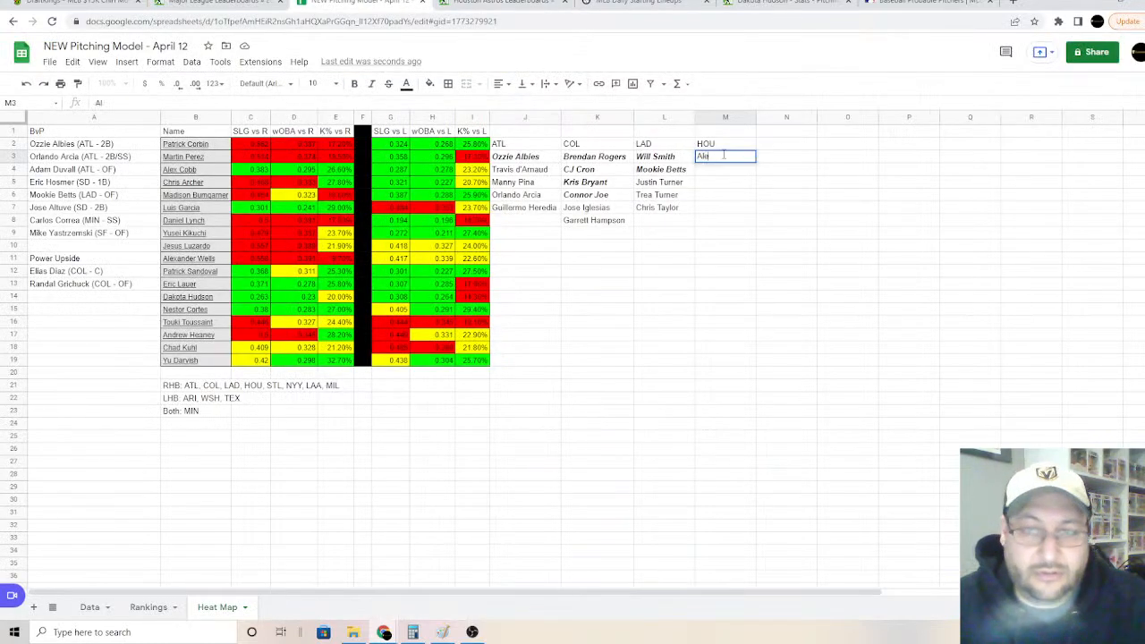
{"action": "type", "text": "ex bregegman"}
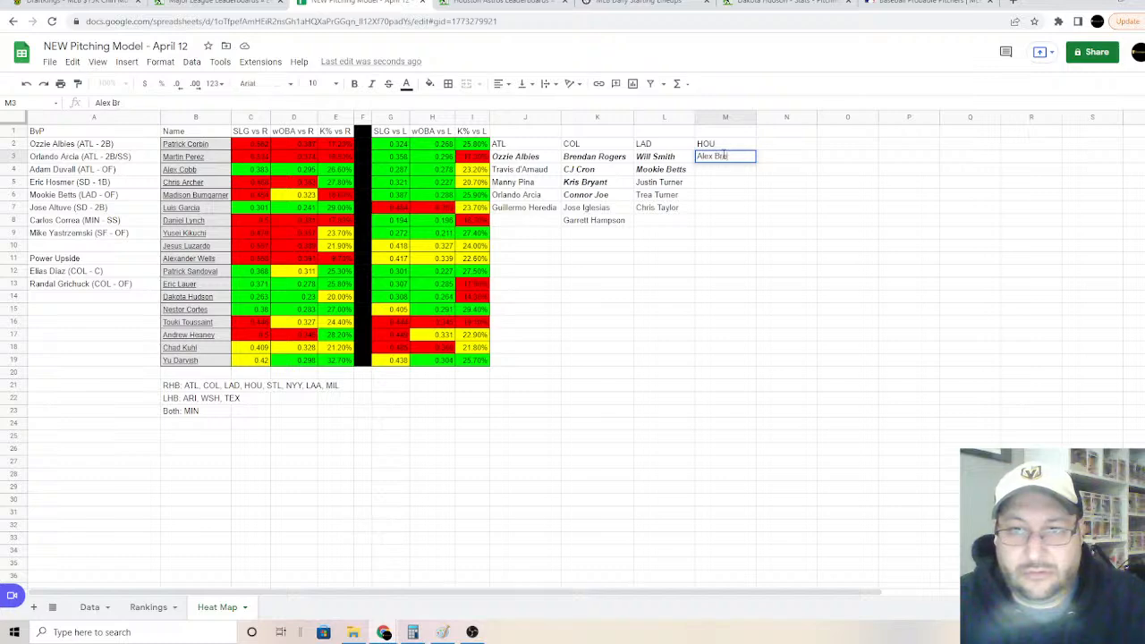
{"action": "key", "text": "Return"}
{"action": "type", "text": "Chas"}
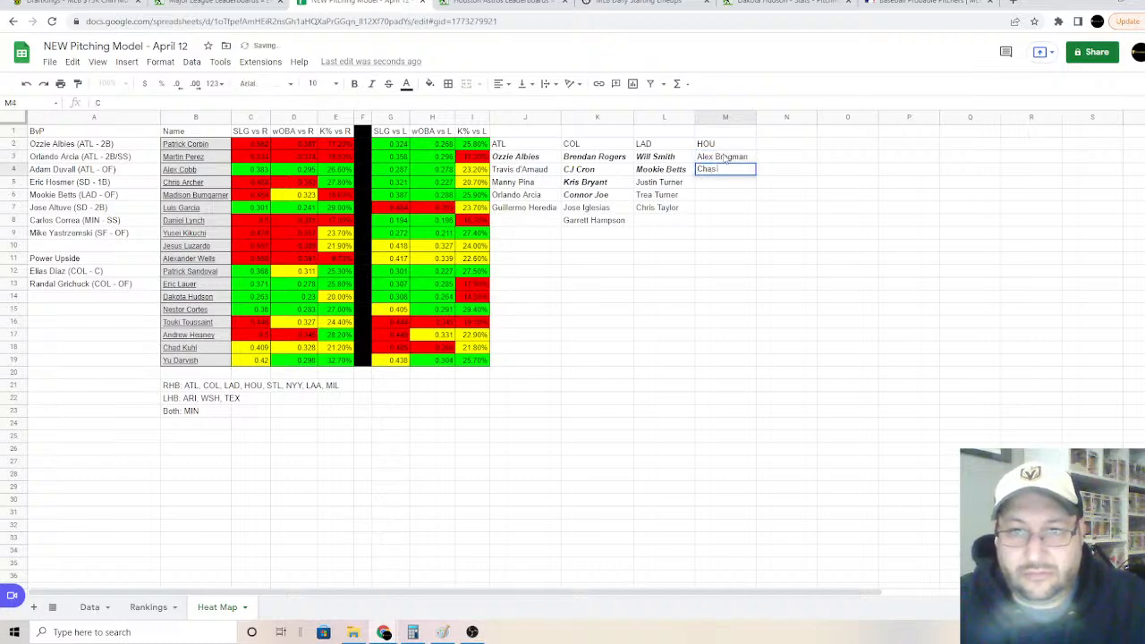
{"action": "type", "text": " McClrmick"}
{"action": "key", "text": "Return"}
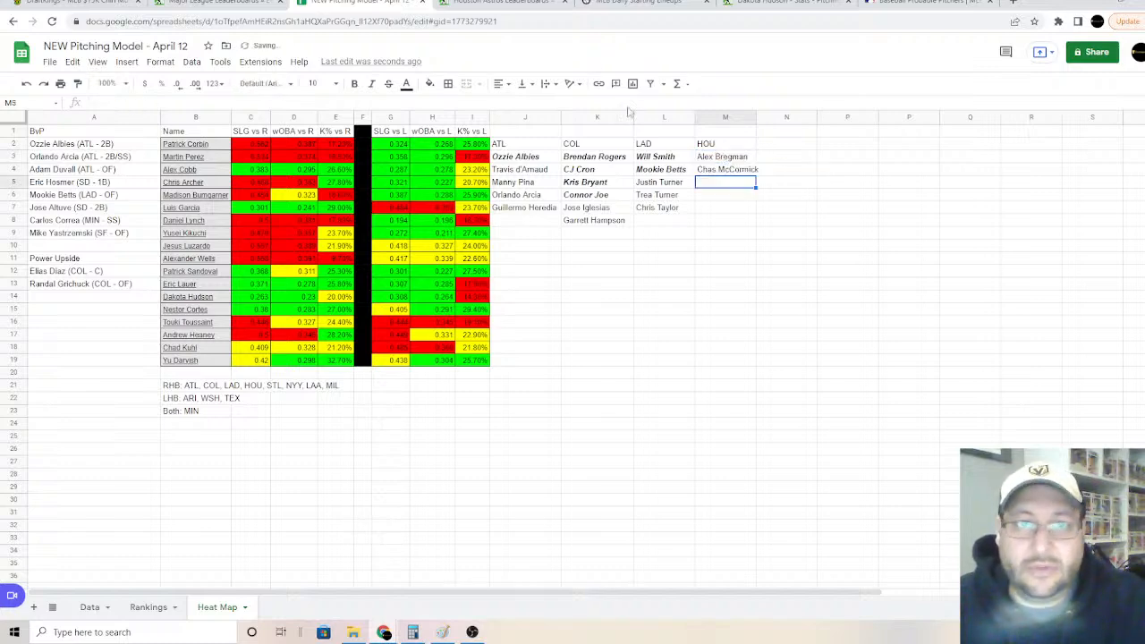
Step: Add Jose Altuve, Aledmys Diaz and Niko Goodrum to the HOU list in M5:M7, following the FanGraphs leaderboard
{"action": "left_click", "coordinate": [501, 2]}
{"action": "left_click", "coordinate": [358, 3]}
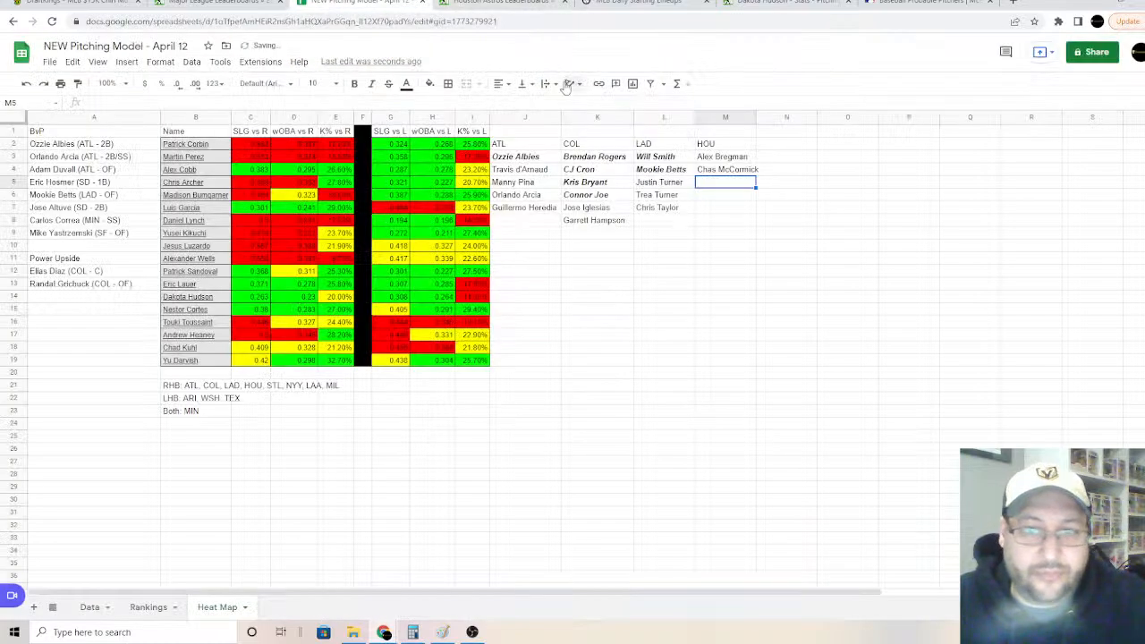
{"action": "type", "text": "Jose A"}
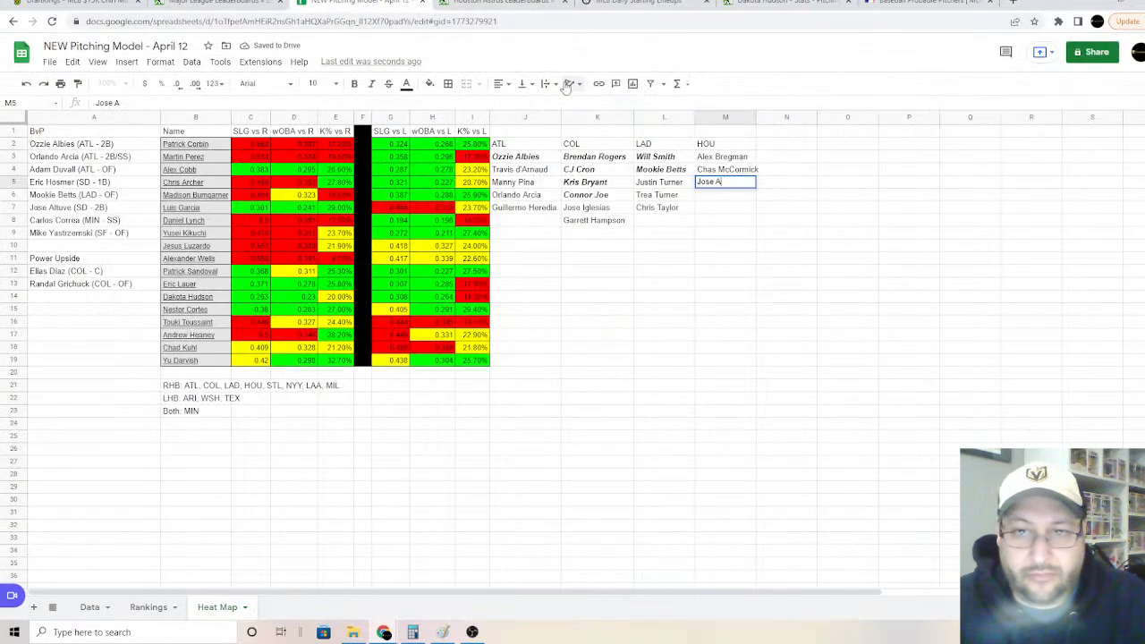
{"action": "type", "text": "ltuve"}
{"action": "key", "text": "Return"}
{"action": "type", "text": "Aledm"}
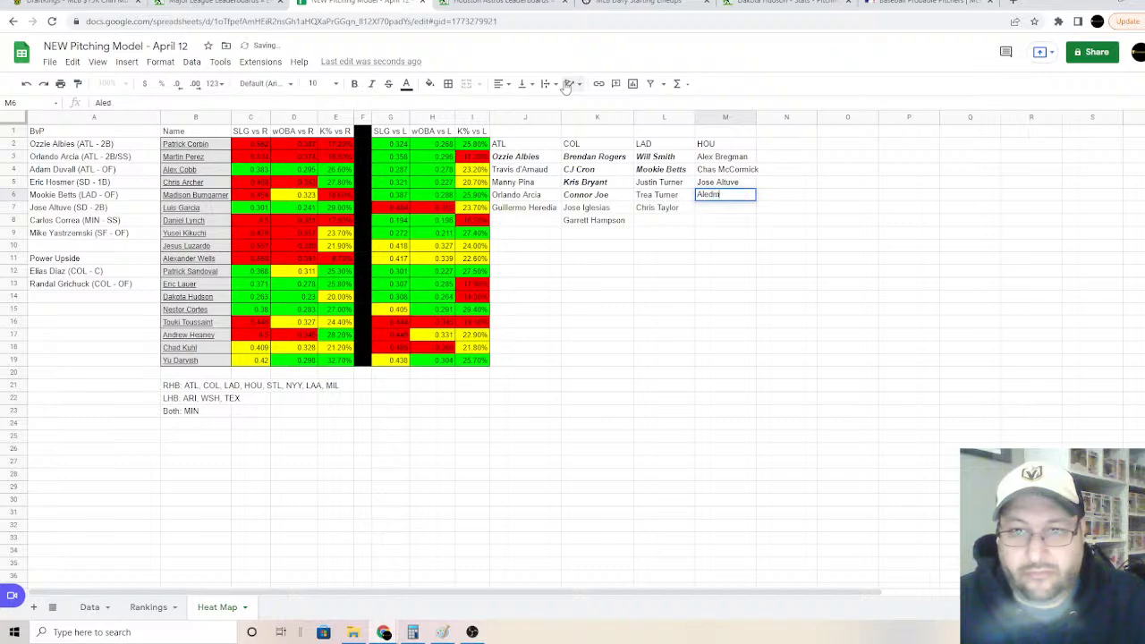
{"action": "type", "text": "ys Diaz"}
{"action": "key", "text": "Return"}
{"action": "type", "text": "Niko"}
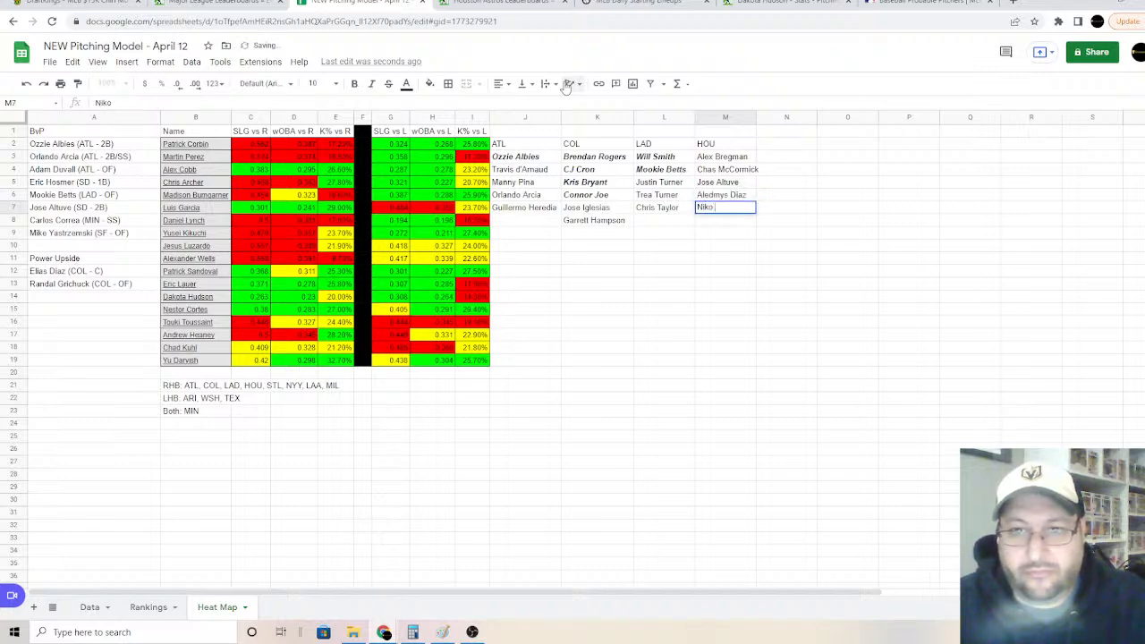
{"action": "type", "text": " Goodrum"}
{"action": "key", "text": "Return"}
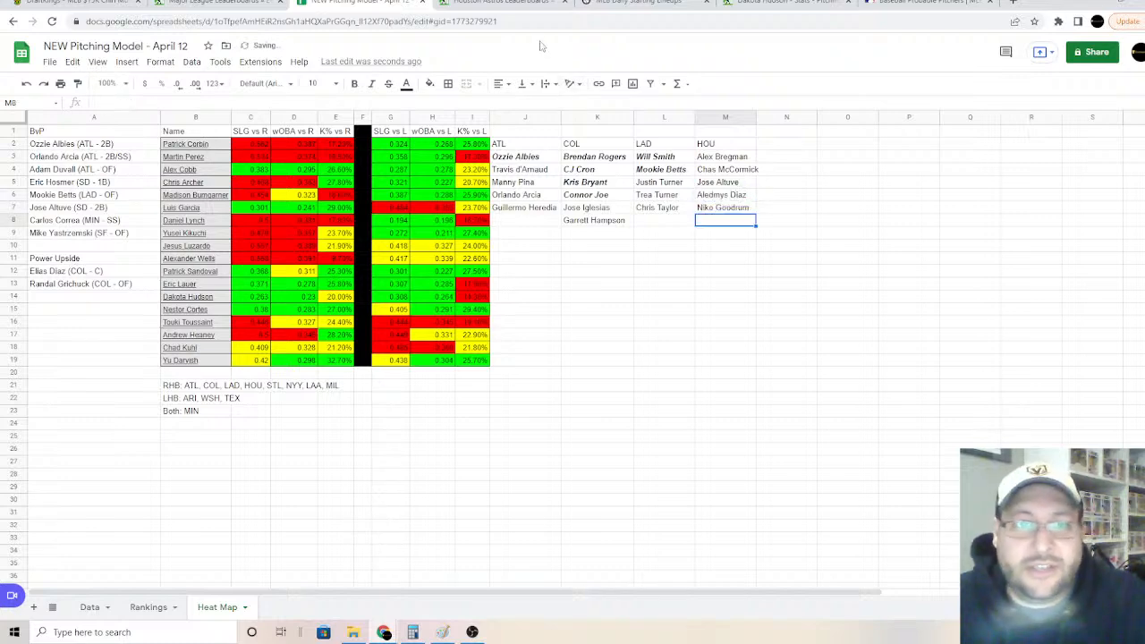
Step: Check the HOU stats on FanGraphs, format Alex Bregman as bold italic, and widen column M slightly
{"action": "left_click", "coordinate": [498, 5]}
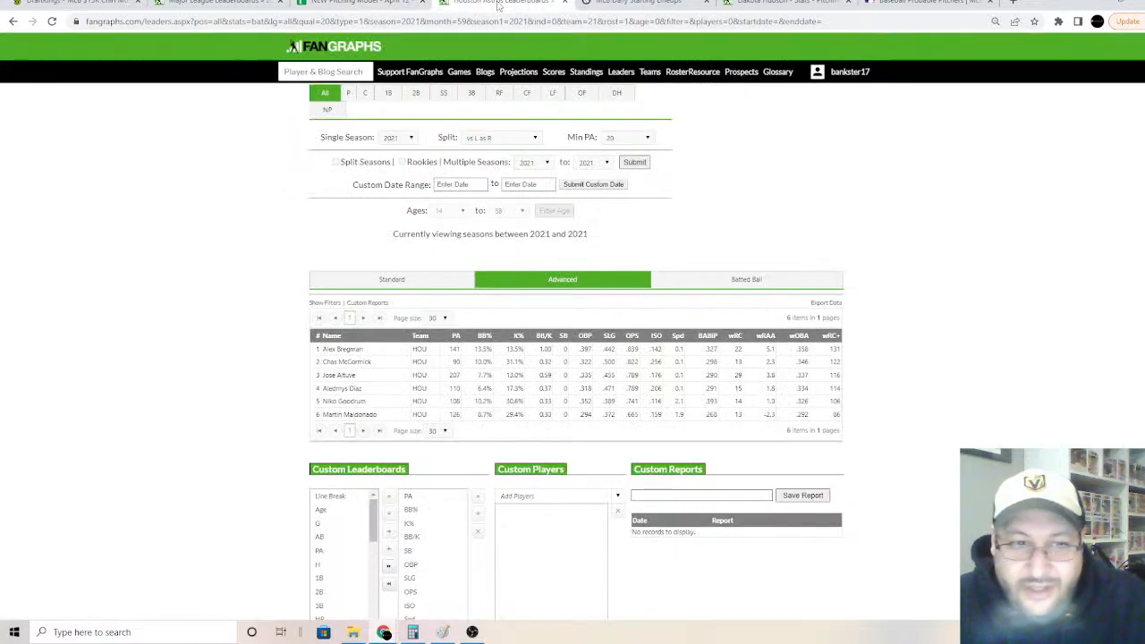
{"action": "left_click", "coordinate": [385, 4]}
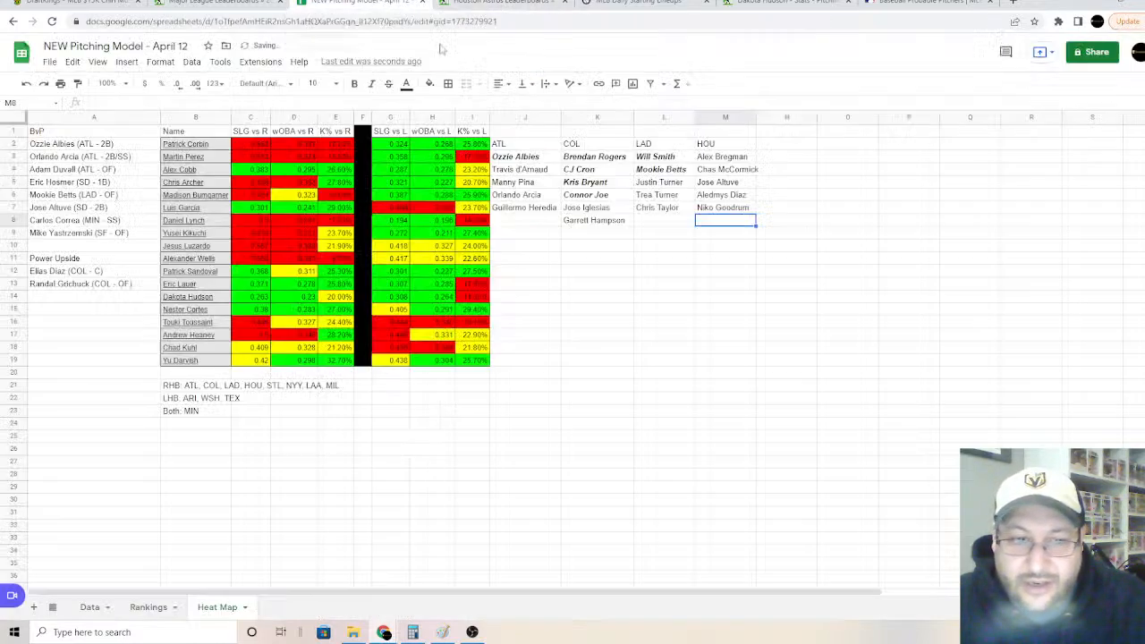
{"action": "left_click", "coordinate": [707, 157]}
{"action": "left_click", "coordinate": [354, 83]}
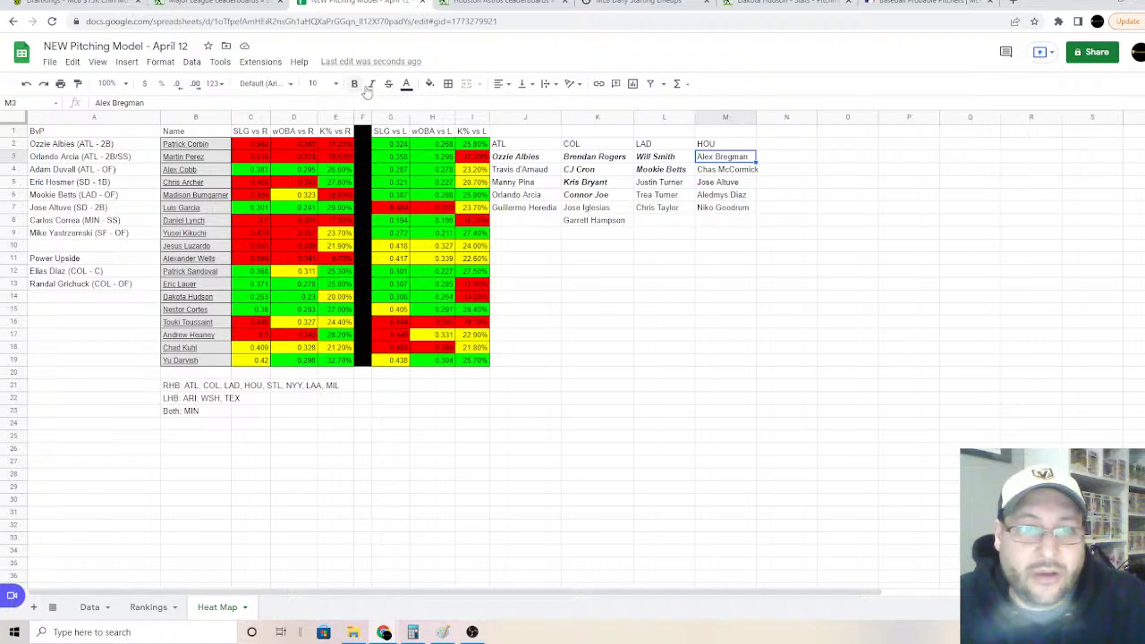
{"action": "left_click", "coordinate": [371, 83]}
{"action": "left_click_drag", "start_coordinate": [754, 117], "coordinate": [761, 118]}
Step: Enter the team heading STL in cell N2, beside the HOU column
{"action": "left_click", "coordinate": [781, 149]}
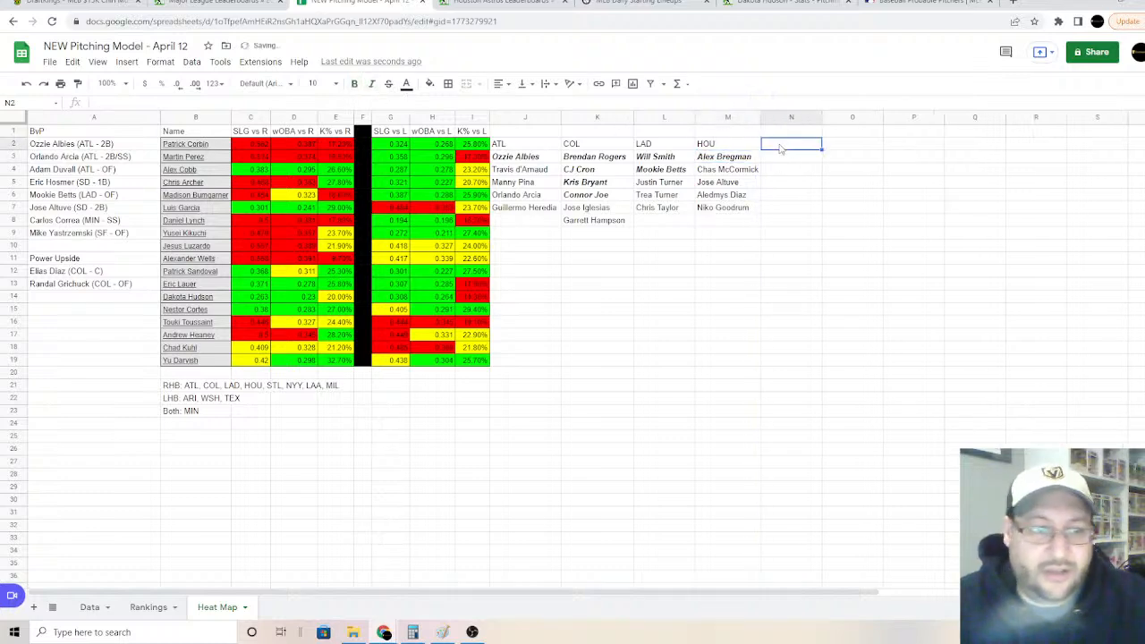
{"action": "type", "text": "STL"}
{"action": "key", "text": "Return"}
Step: Switch to the FanGraphs leaderboard and filter the batting splits to team STL
{"action": "left_click", "coordinate": [506, 3]}
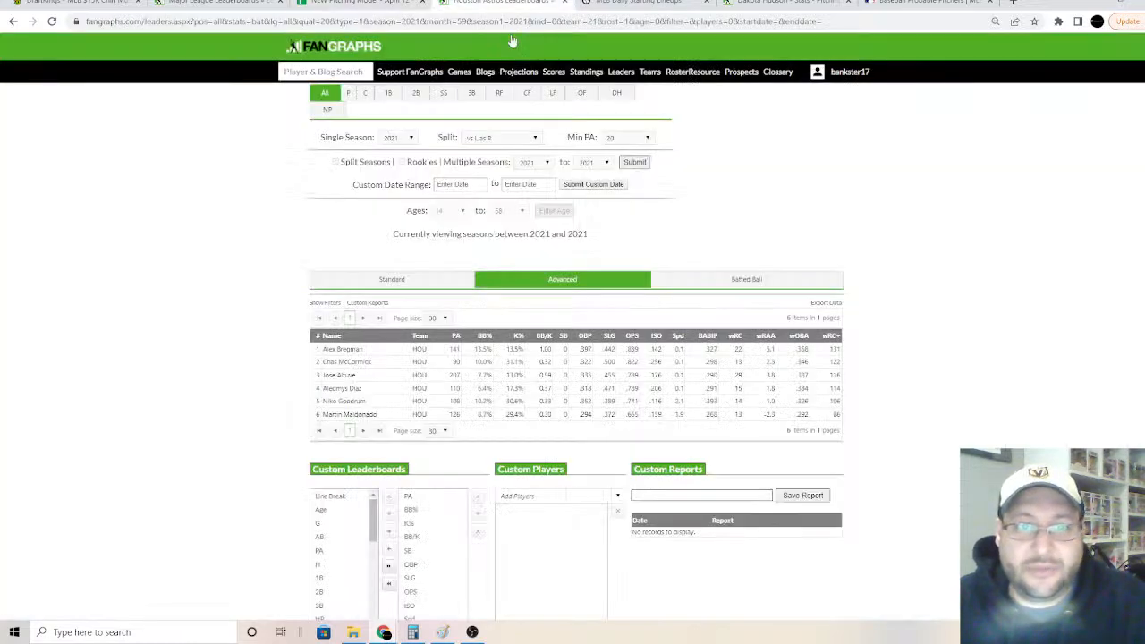
{"action": "scroll", "coordinate": [581, 143], "scroll_direction": "up", "scroll_amount": 1}
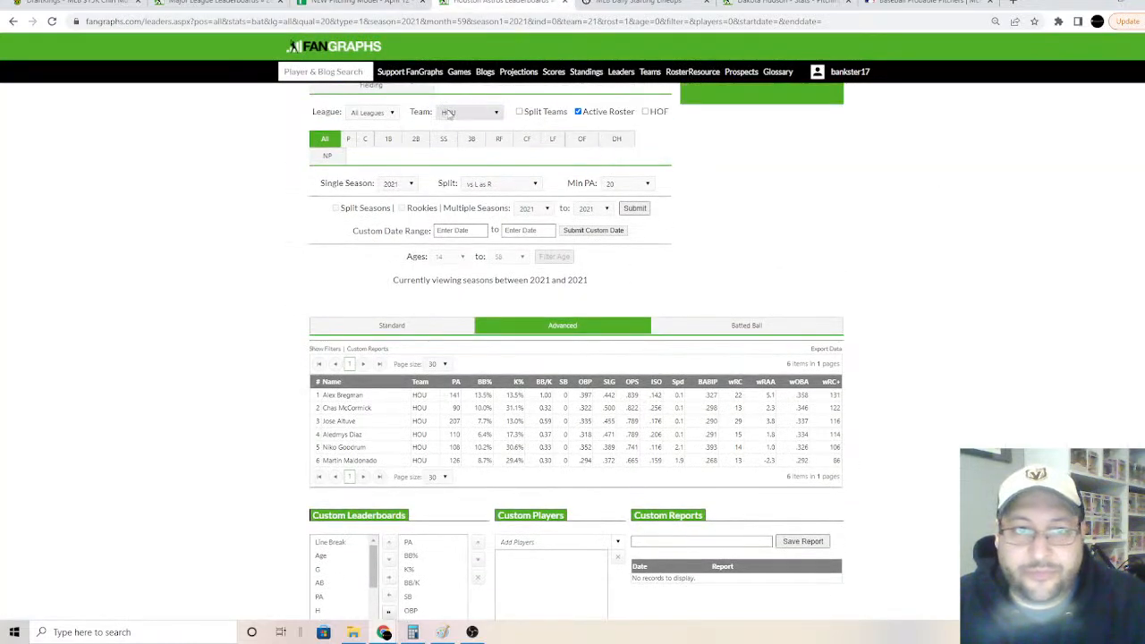
{"action": "left_click", "coordinate": [450, 115]}
{"action": "left_click_drag", "start_coordinate": [500, 189], "coordinate": [498, 212]}
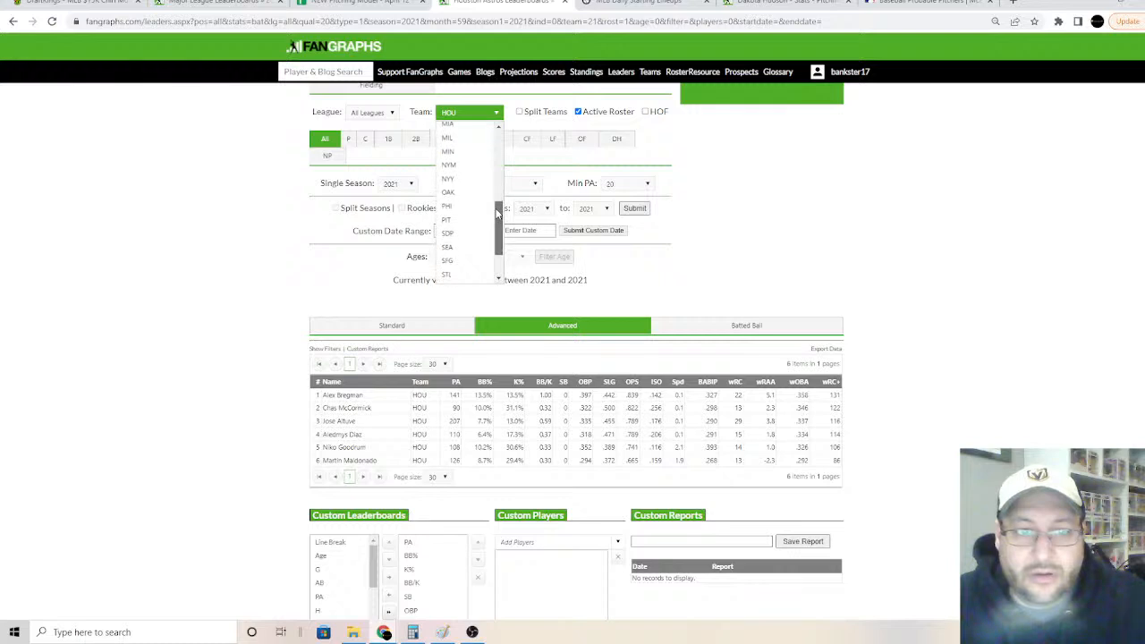
{"action": "left_click", "coordinate": [448, 274]}
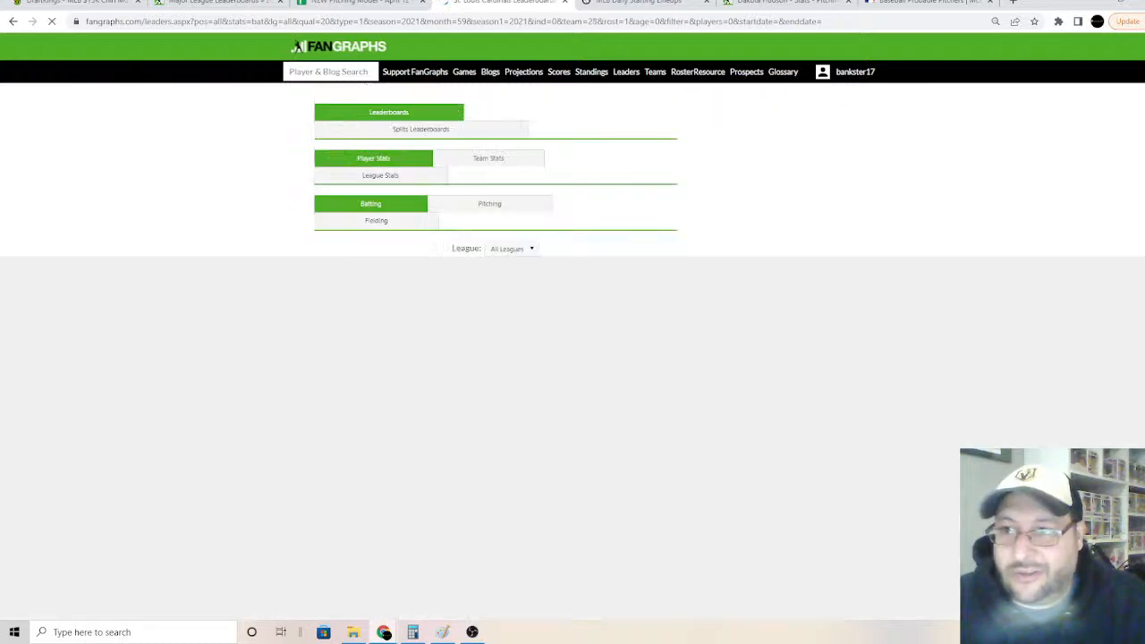
{"action": "scroll", "coordinate": [573, 358], "scroll_direction": "down", "scroll_amount": 2}
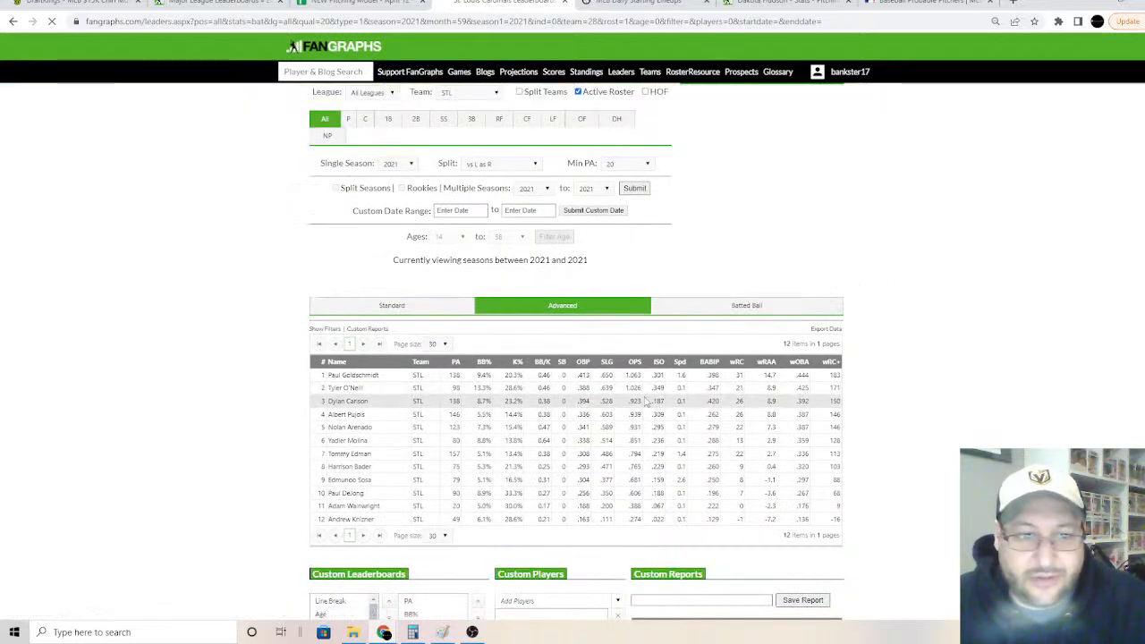
Step: Return to the Heat Map sheet and enter Paul Goldschmidt, Tyler O'Neill and Dylan Carlson in N3:N5 under STL
{"action": "left_click", "coordinate": [363, 3]}
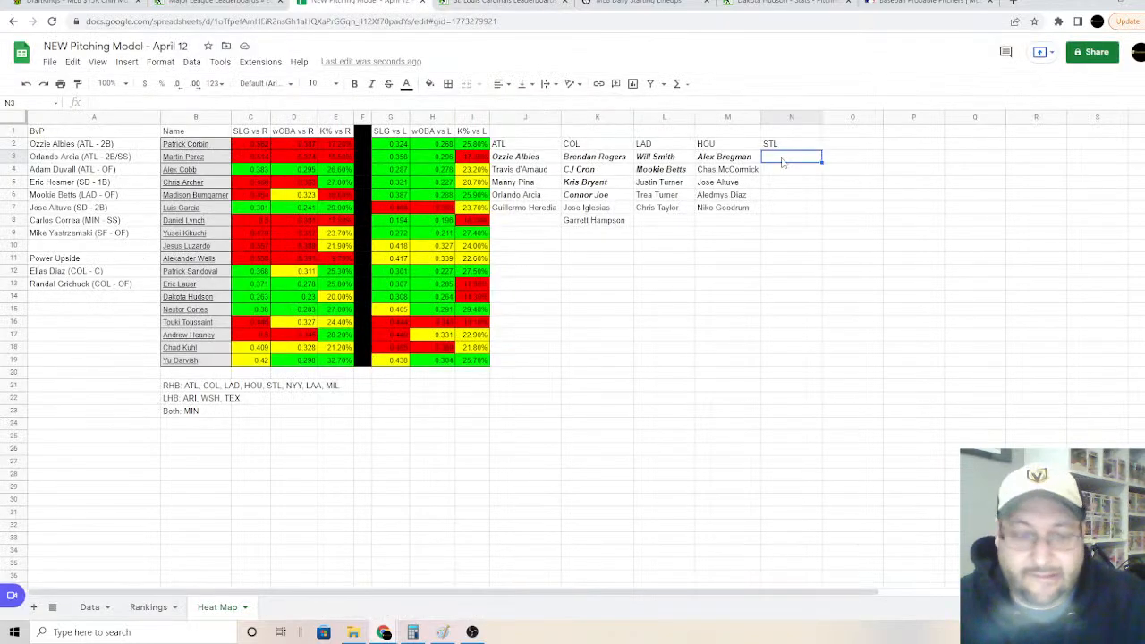
{"action": "type", "text": "Paul Go"}
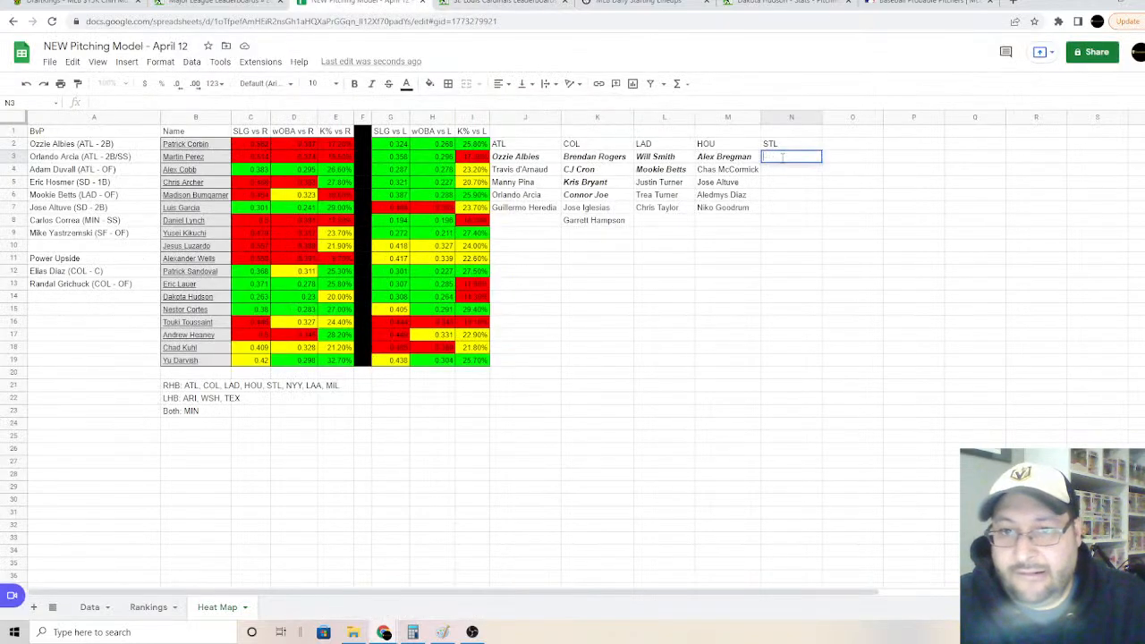
{"action": "type", "text": "ldschmidt"}
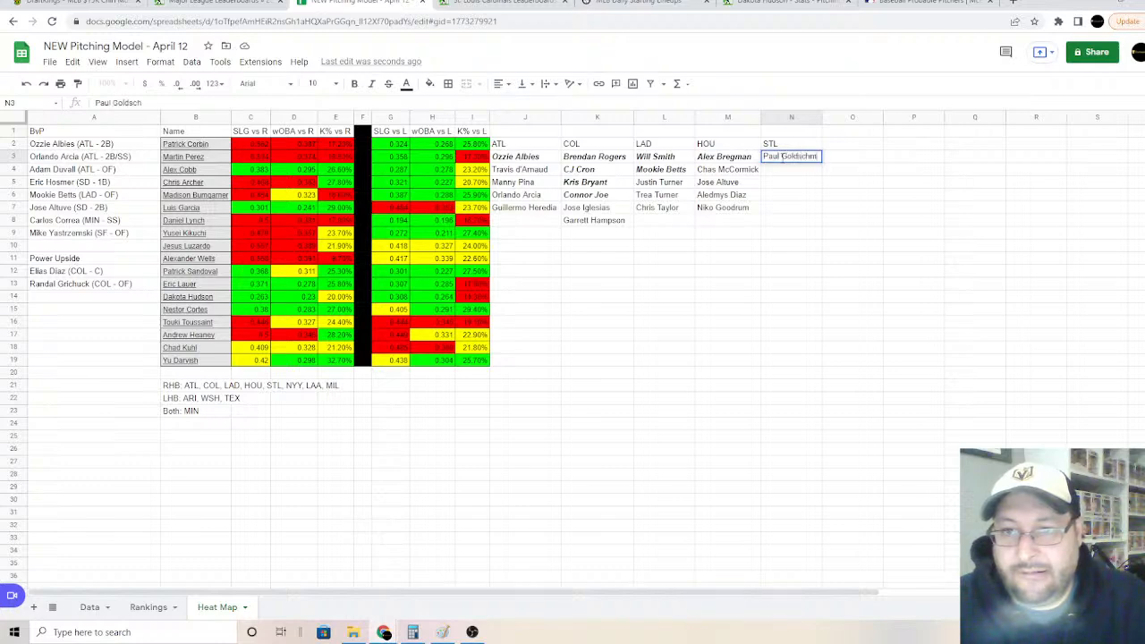
{"action": "key", "text": "Return"}
{"action": "type", "text": "T"}
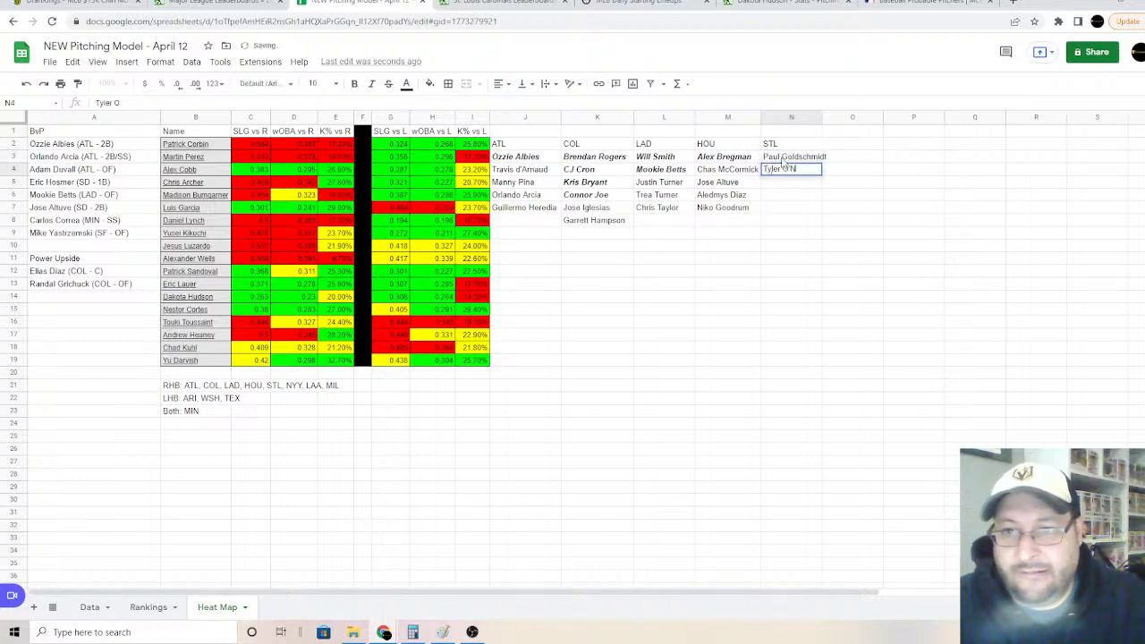
{"action": "type", "text": "yler O'Neil"}
{"action": "key", "text": "Return"}
{"action": "type", "text": "Dylan C"}
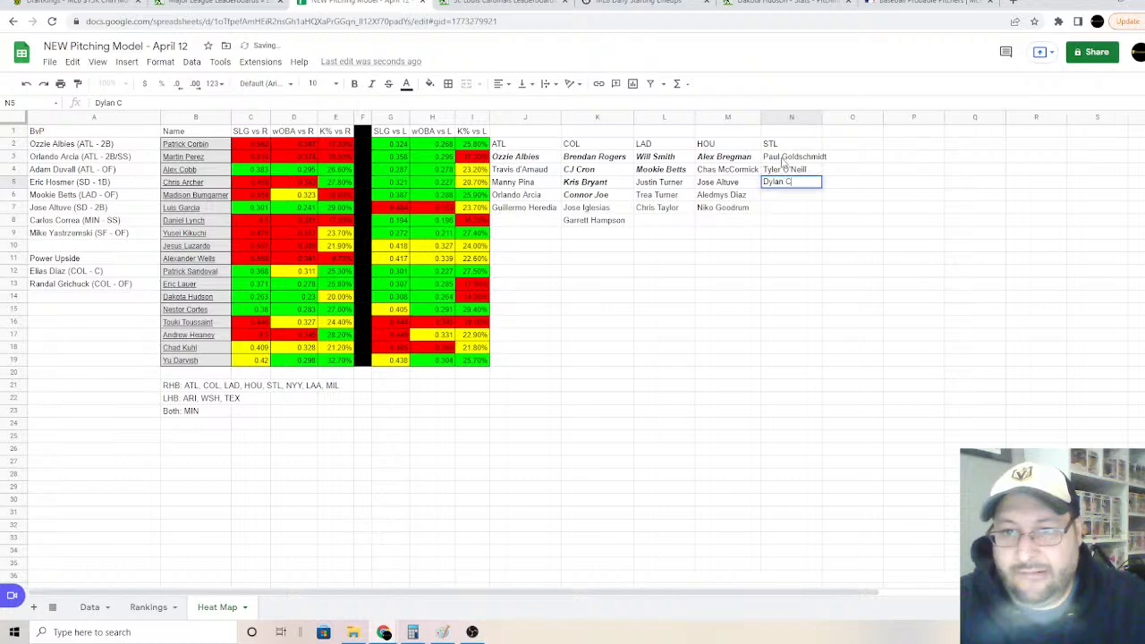
{"action": "type", "text": "arlson"}
{"action": "key", "text": "Return"}
Step: Check the FanGraphs leaderboard and add Albert Pujols, Nolan Arenado and Yadier Molina to the STL list in N6:N8
{"action": "left_click", "coordinate": [503, 4]}
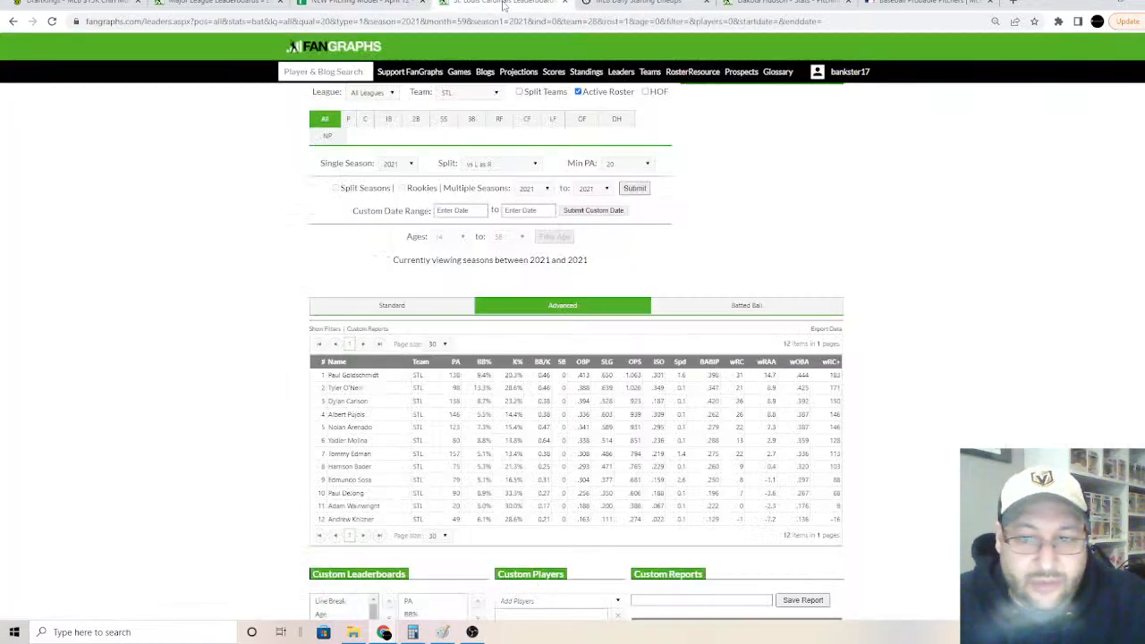
{"action": "key", "text": "ctrl+shift+Tab"}
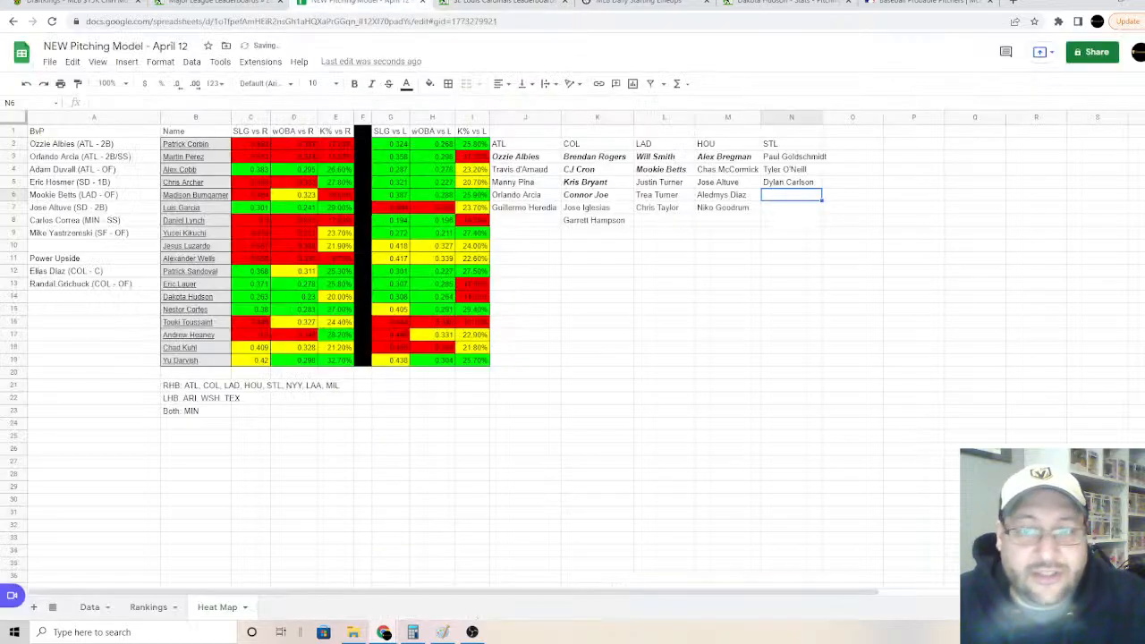
{"action": "type", "text": "Albert P"}
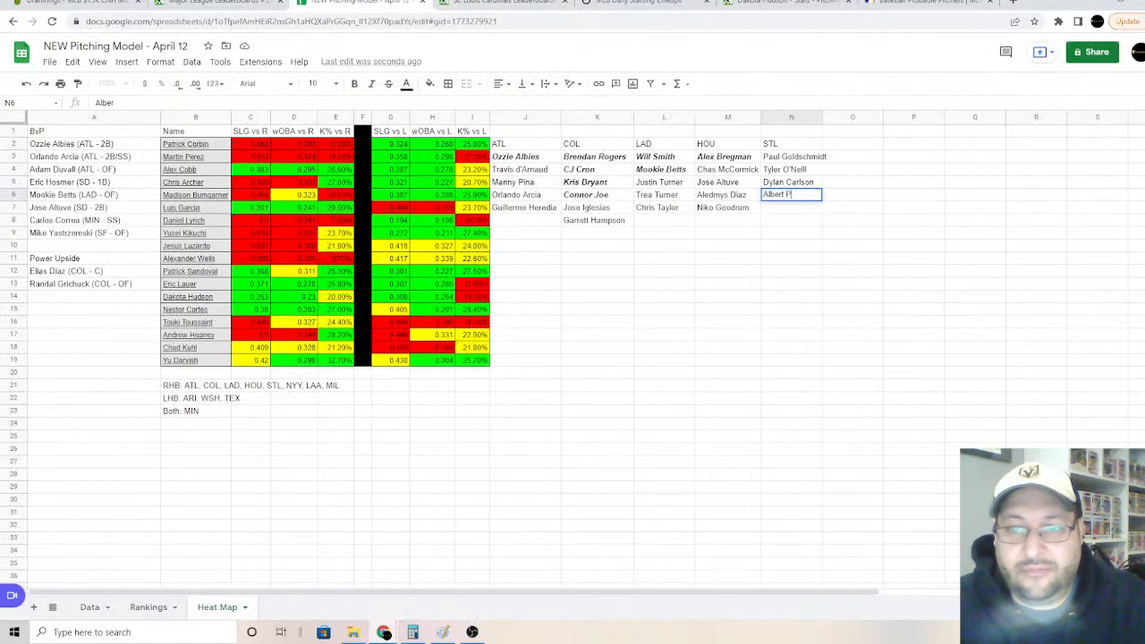
{"action": "type", "text": "ujols"}
{"action": "key", "text": "Return"}
{"action": "type", "text": "Nolan A"}
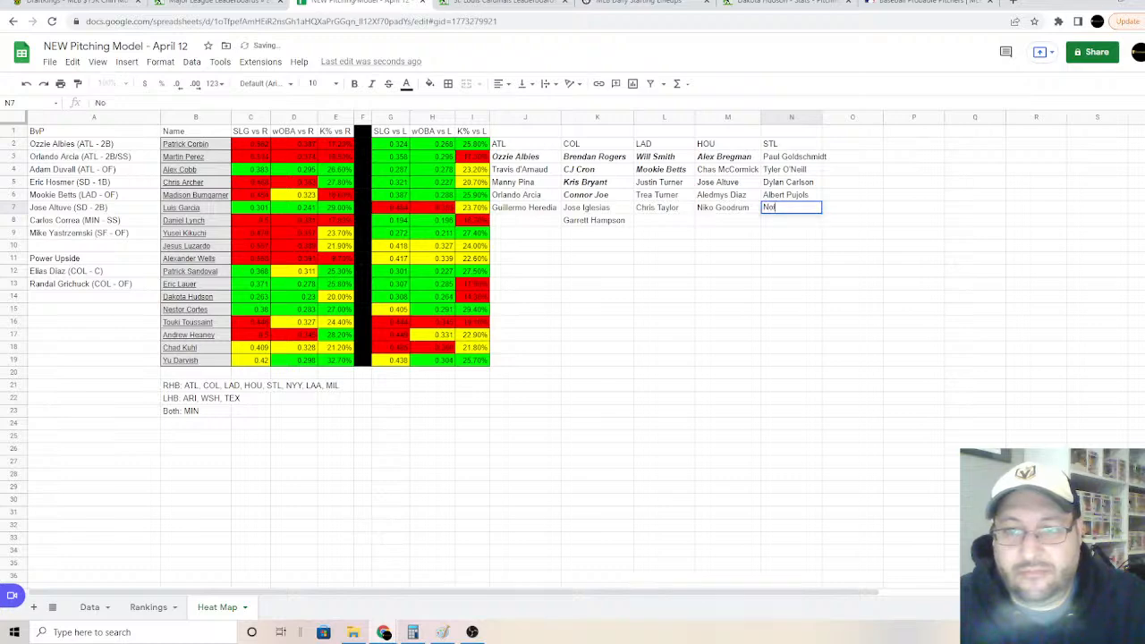
{"action": "type", "text": "ren"}
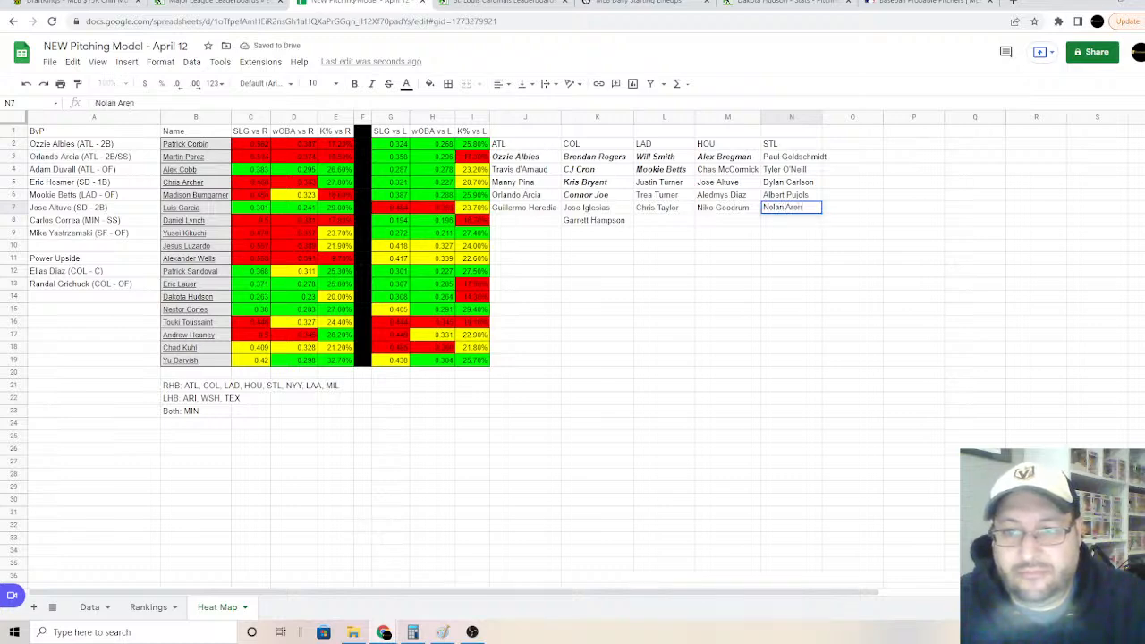
{"action": "type", "text": "ado"}
{"action": "key", "text": "Return"}
{"action": "type", "text": "Ya"}
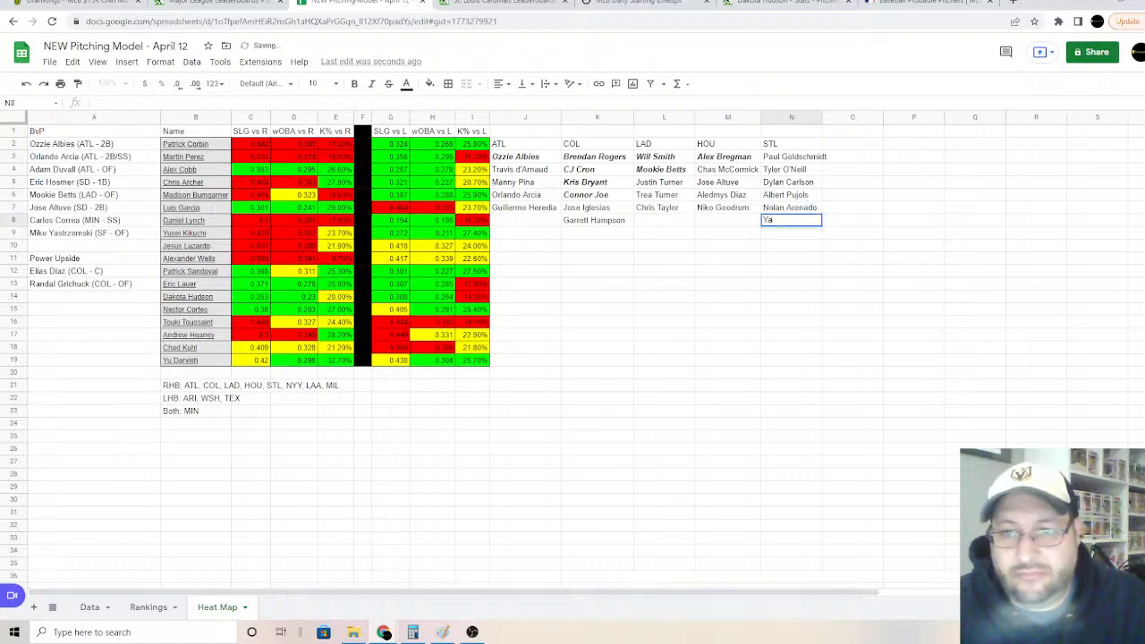
{"action": "type", "text": "dier Molina"}
{"action": "key", "text": "Return"}
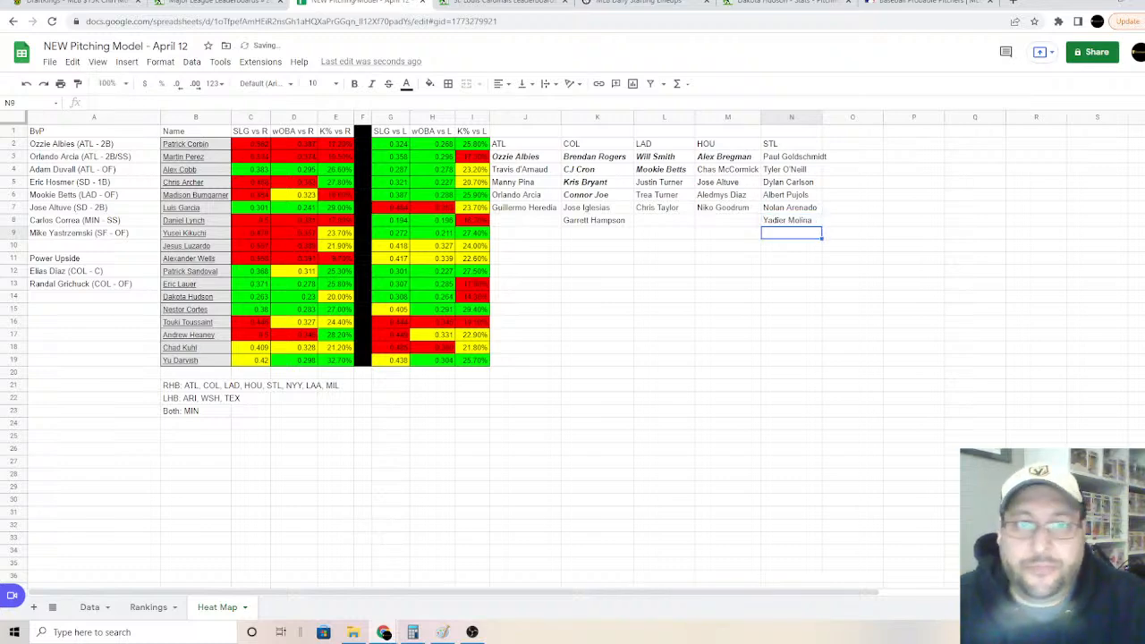
Step: Consult the FanGraphs leaderboard again and add Tommy Edman and Harrison Bader to the STL list in N9:N10
{"action": "key", "text": "ctrl+Tab"}
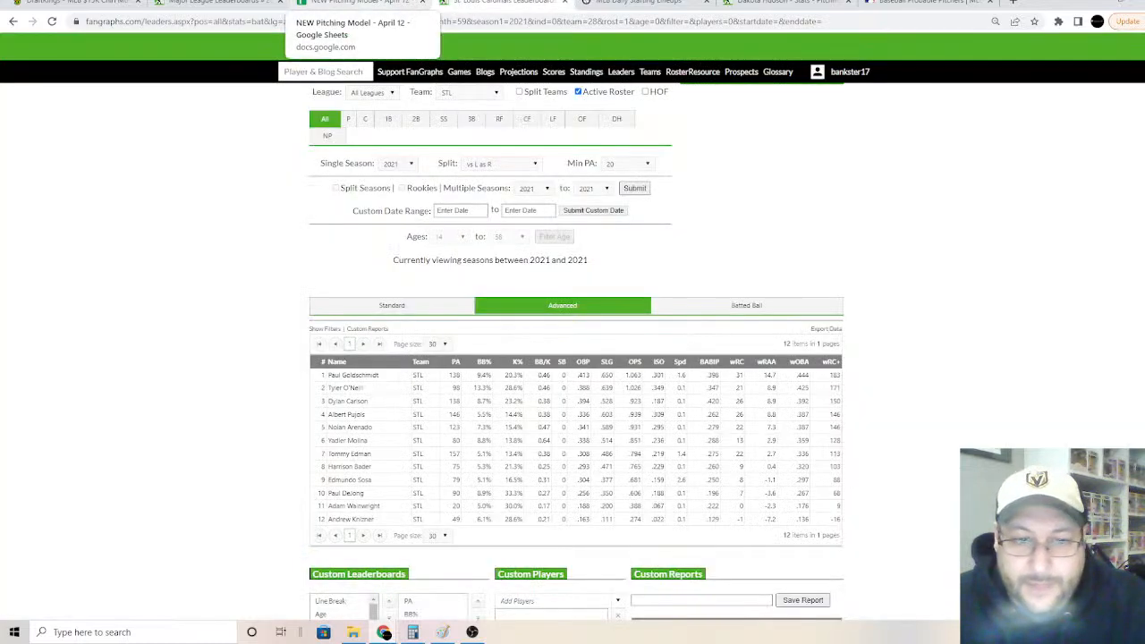
{"action": "left_click", "coordinate": [340, 3]}
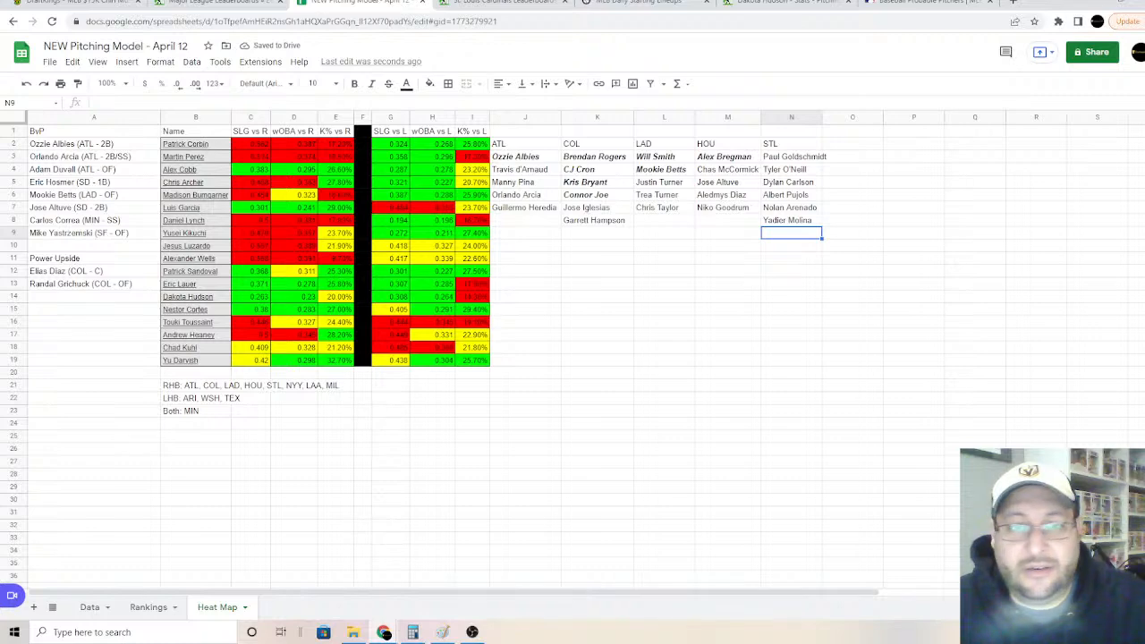
{"action": "type", "text": "Tommi Edman"}
{"action": "key", "text": "Return"}
{"action": "type", "text": "Har"}
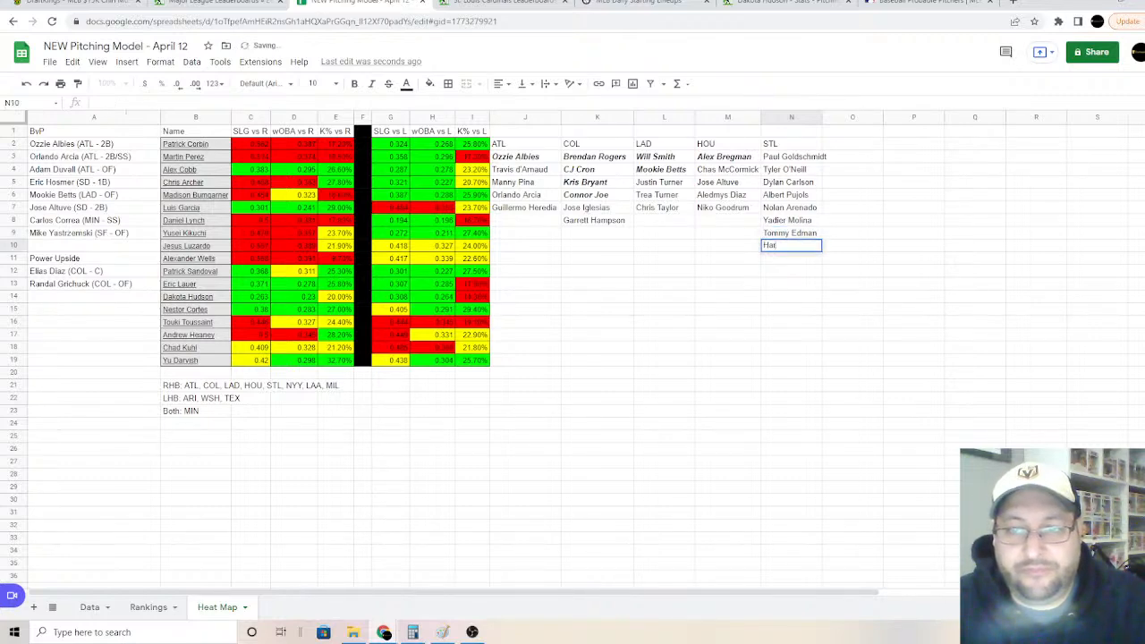
{"action": "type", "text": "rison bade"}
{"action": "key", "text": "BackSpace"}
{"action": "key", "text": "BackSpace"}
{"action": "key", "text": "BackSpace"}
{"action": "key", "text": "BackSpace"}
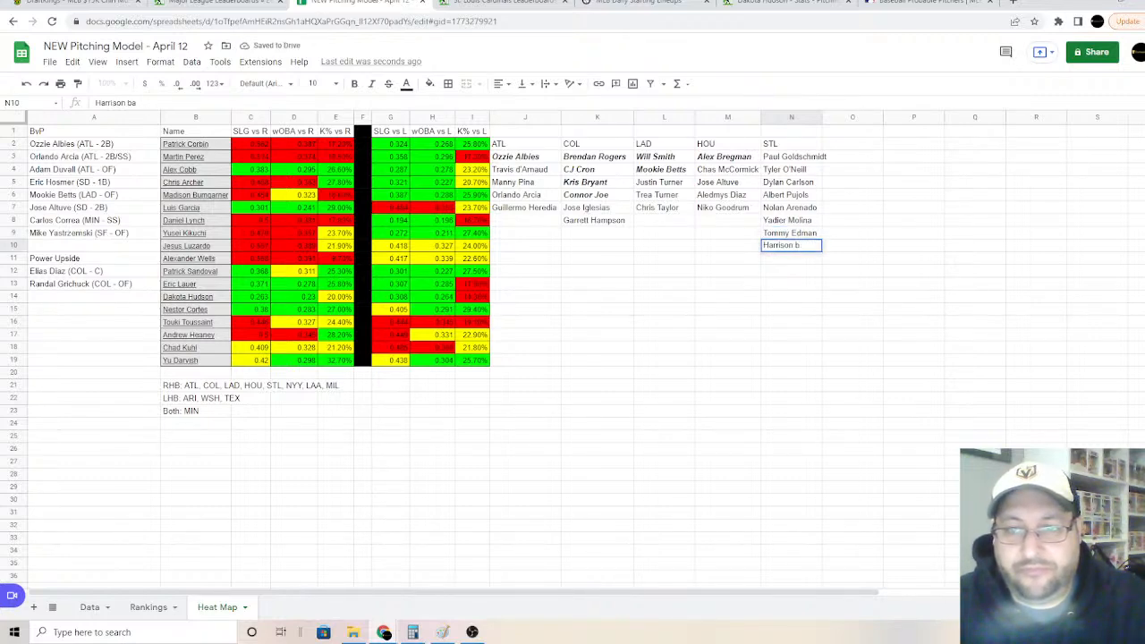
{"action": "type", "text": "Bader"}
{"action": "key", "text": "Return"}
Step: Review the STL stats on FanGraphs, format N3:N7 as bold italic, and widen column N to fit the names
{"action": "key", "text": "ctrl+Tab"}
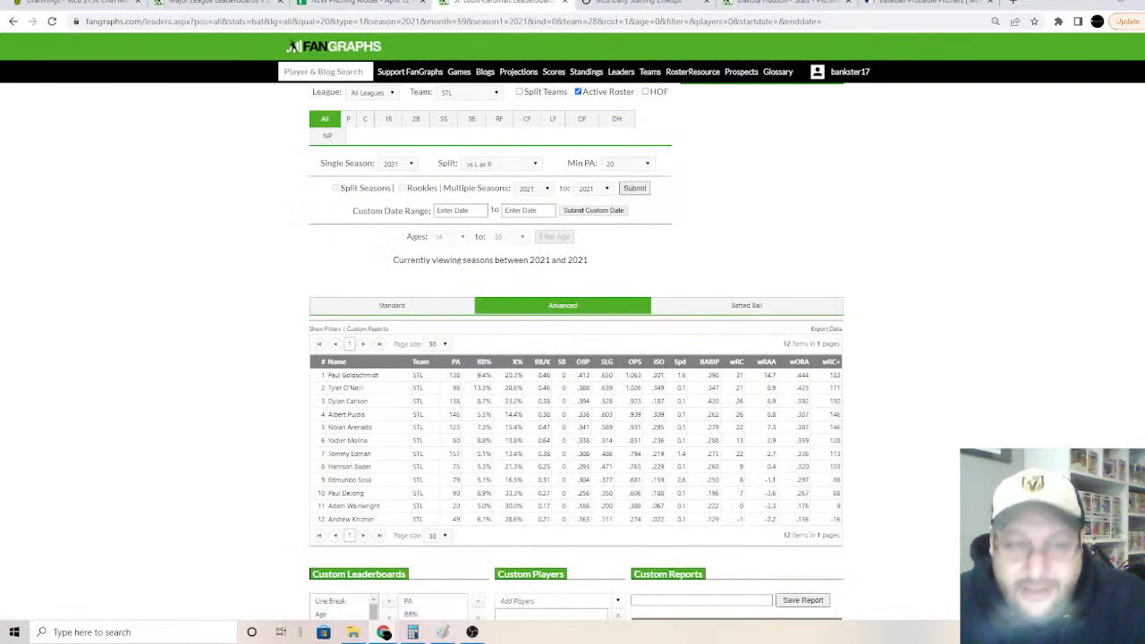
{"action": "key", "text": "ctrl+shift+Tab"}
{"action": "left_click_drag", "start_coordinate": [784, 207], "coordinate": [784, 159]}
{"action": "left_click", "coordinate": [354, 84]}
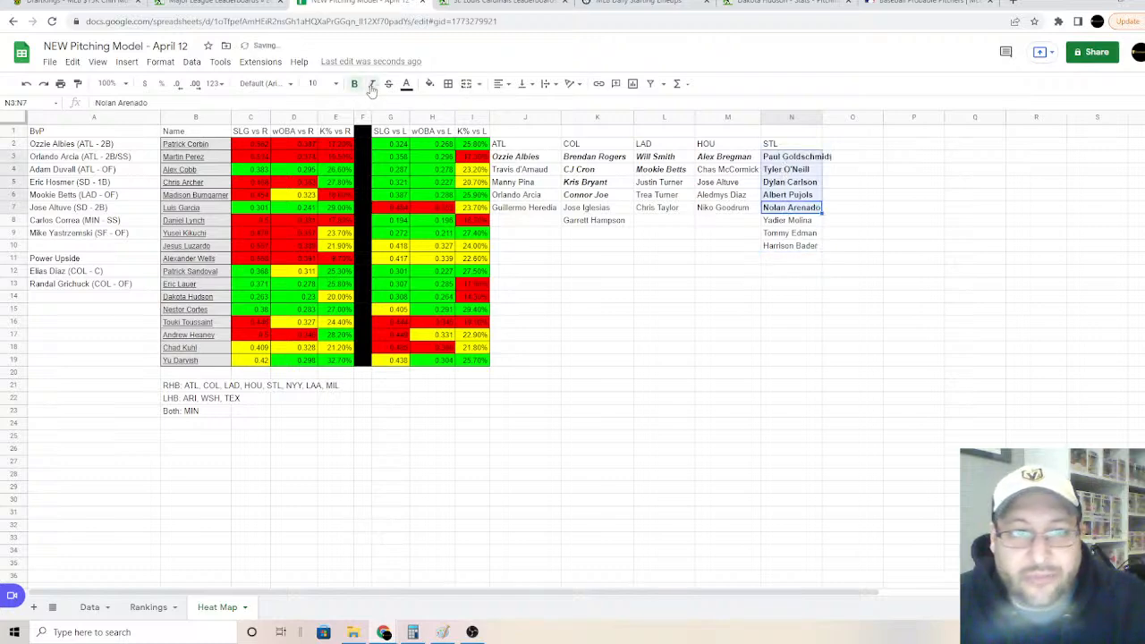
{"action": "left_click", "coordinate": [371, 84]}
{"action": "left_click_drag", "start_coordinate": [821, 118], "coordinate": [834, 117]}
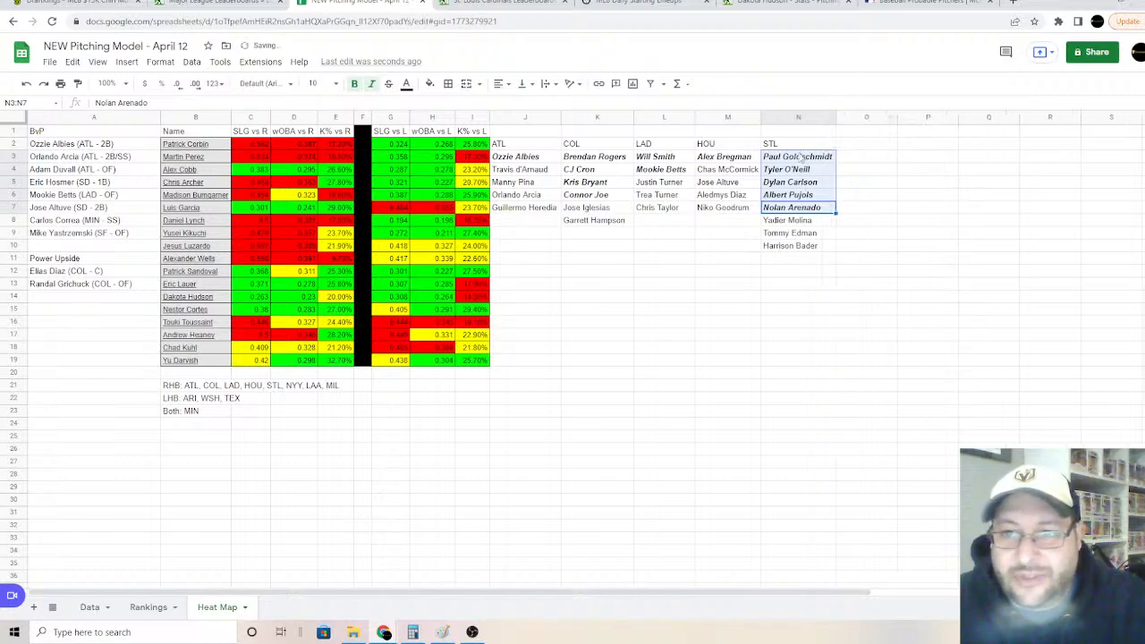
{"action": "left_click", "coordinate": [799, 156]}
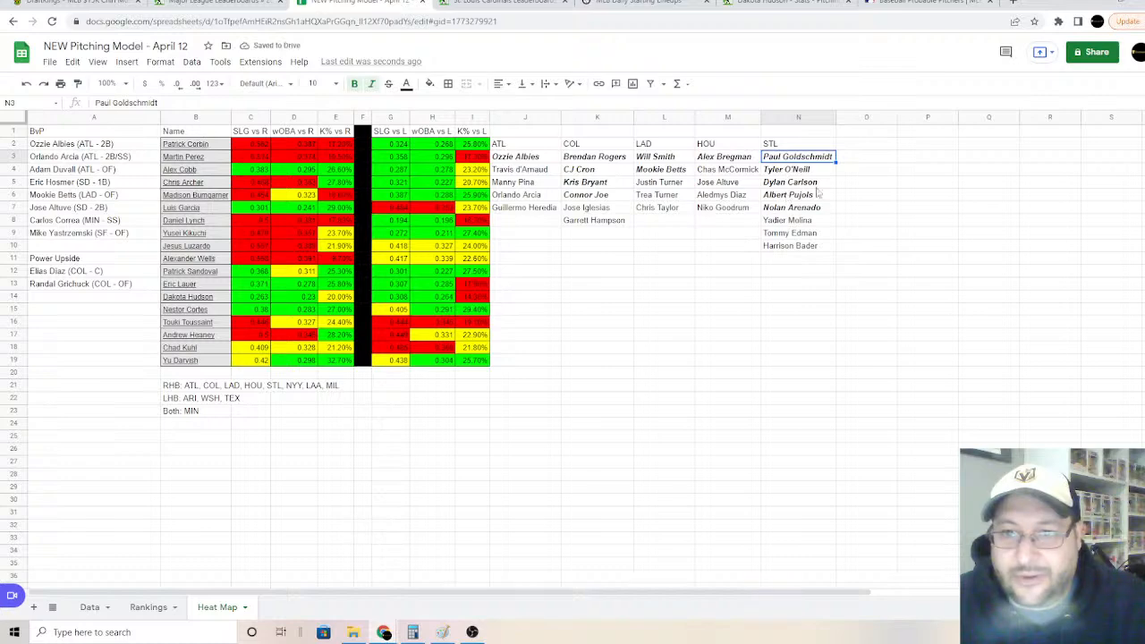
Step: Recheck the STL hitters on FanGraphs and add Paul Dejong (STL - SS) in A14 under Power Upside
{"action": "left_click", "coordinate": [484, 4]}
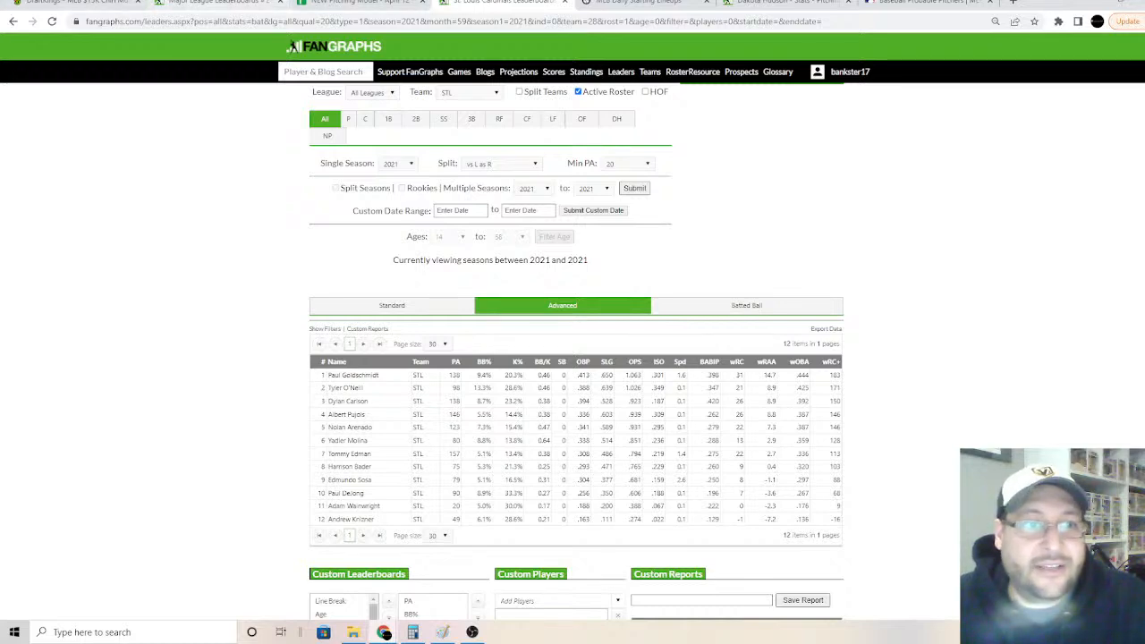
{"action": "left_click", "coordinate": [354, 4]}
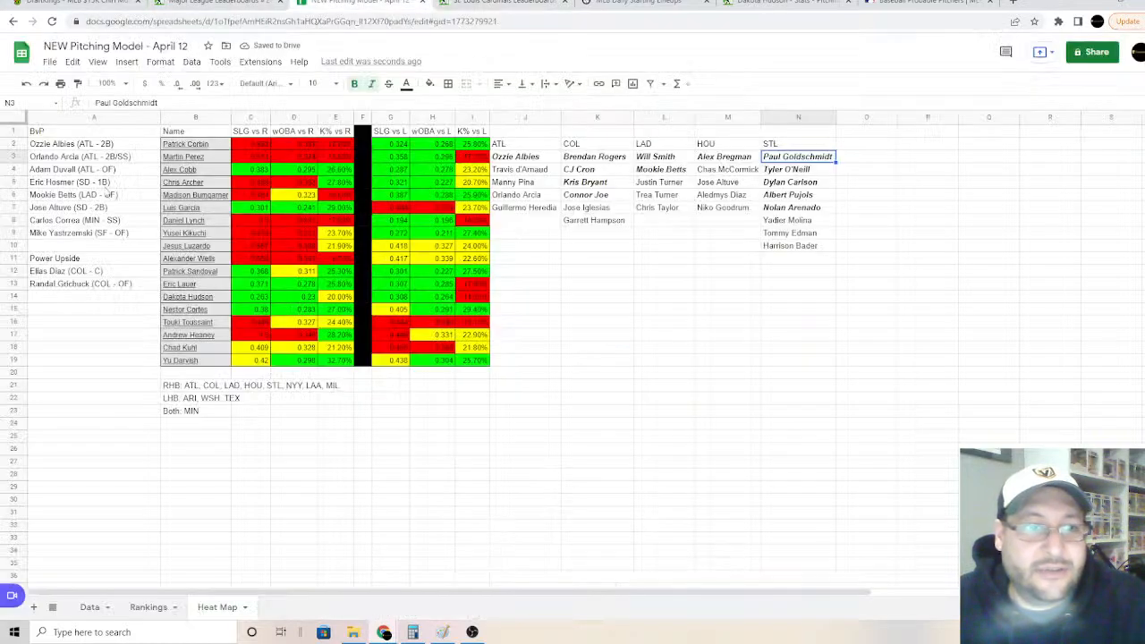
{"action": "left_click", "coordinate": [55, 300]}
{"action": "type", "text": "Ja"}
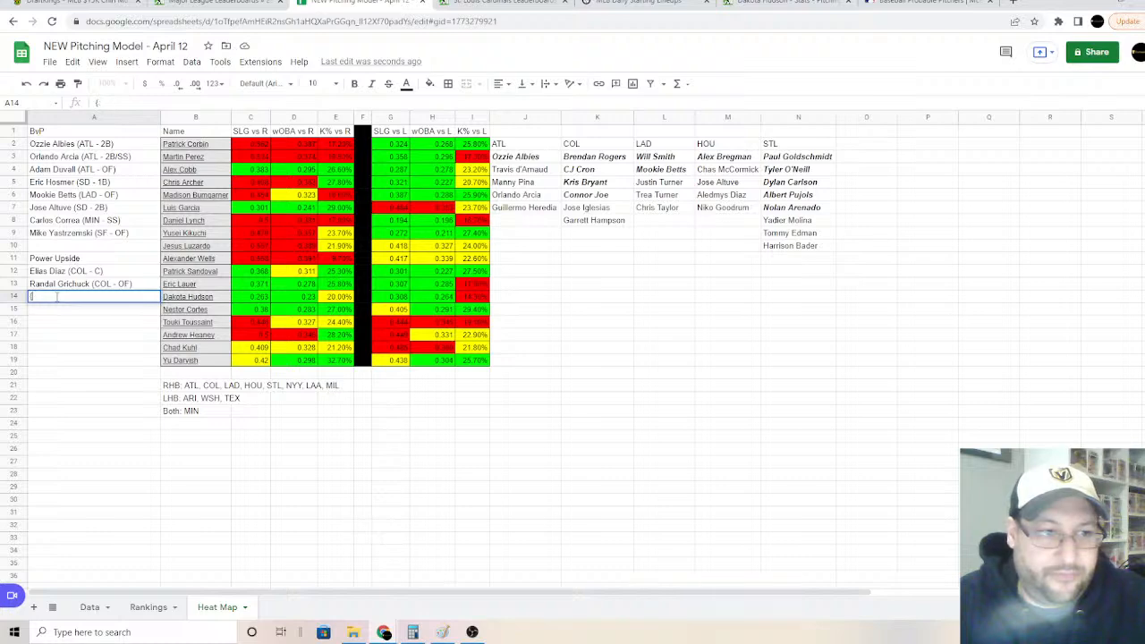
{"action": "type", "text": "Paul De"}
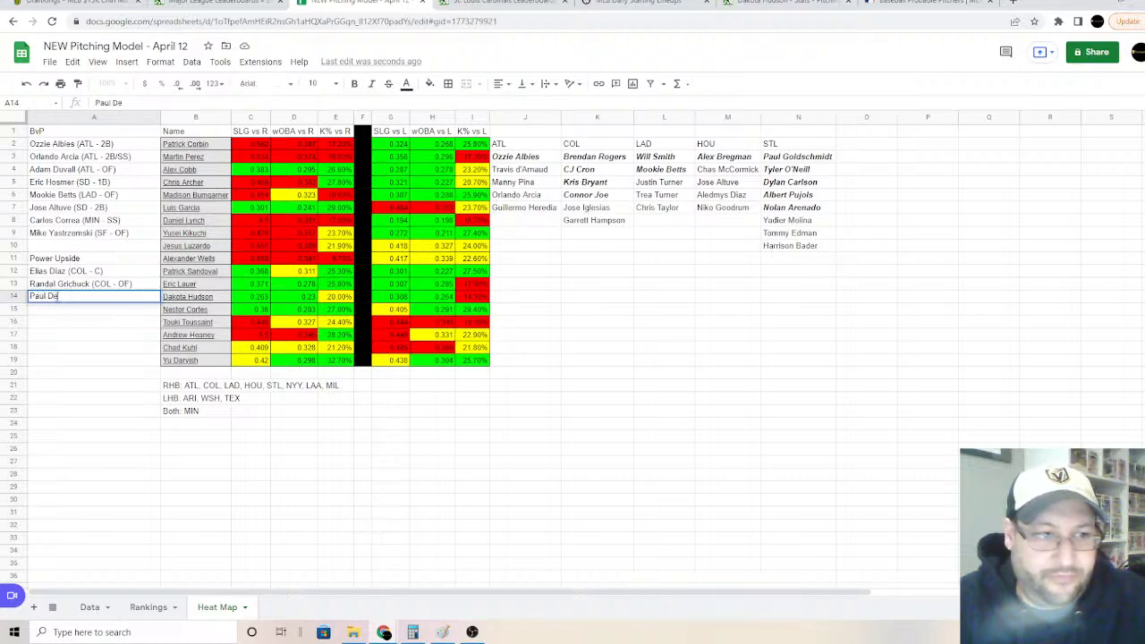
{"action": "type", "text": "jong (STL"}
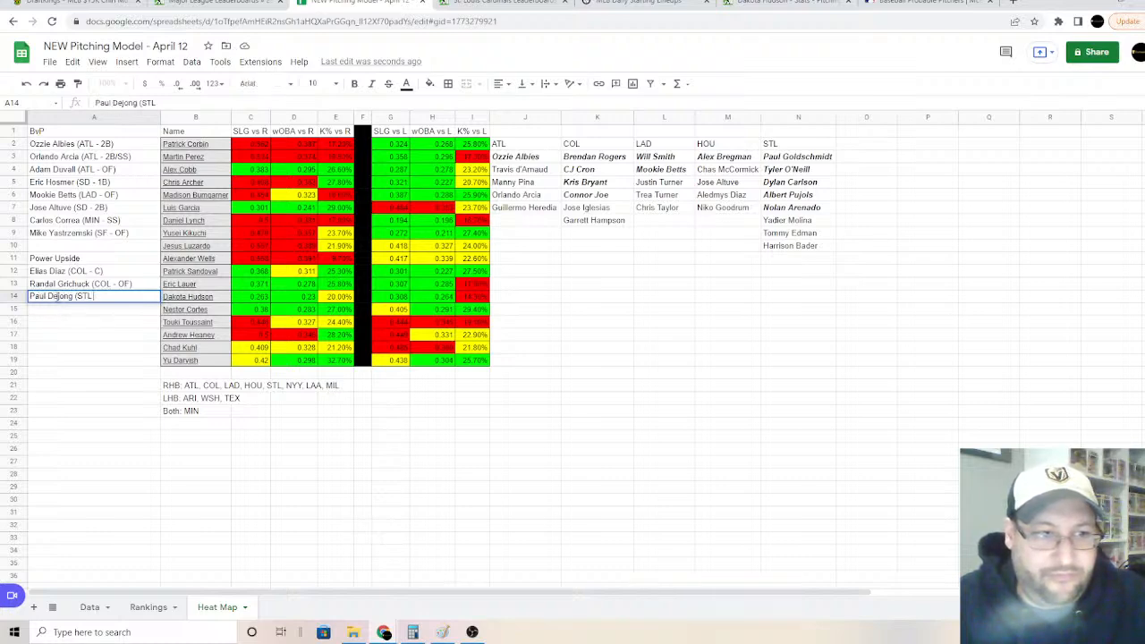
{"action": "type", "text": " - SS)"}
{"action": "key", "text": "Return"}
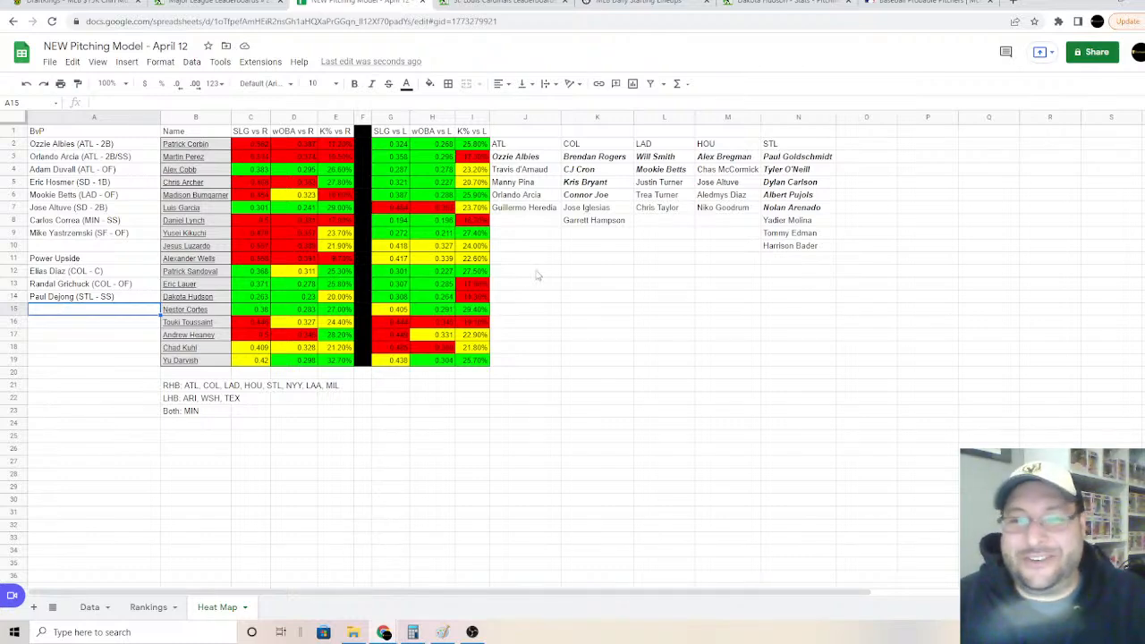
Step: Enter the team heading NYY in cell O2, beside the STL column
{"action": "left_click", "coordinate": [868, 149]}
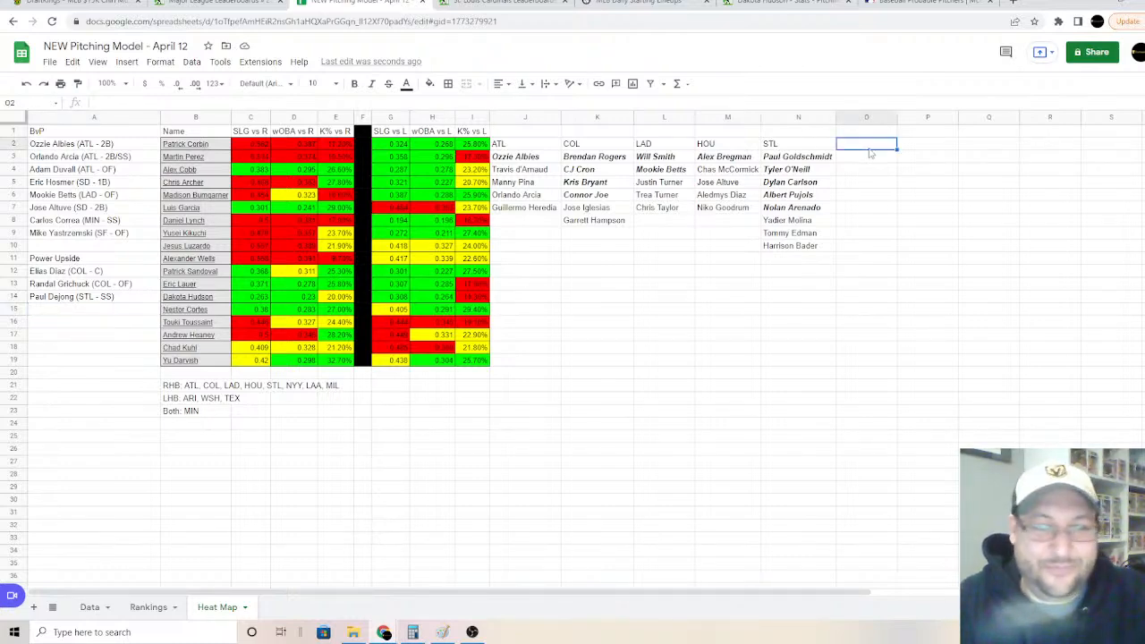
{"action": "type", "text": "NYY"}
{"action": "key", "text": "Return"}
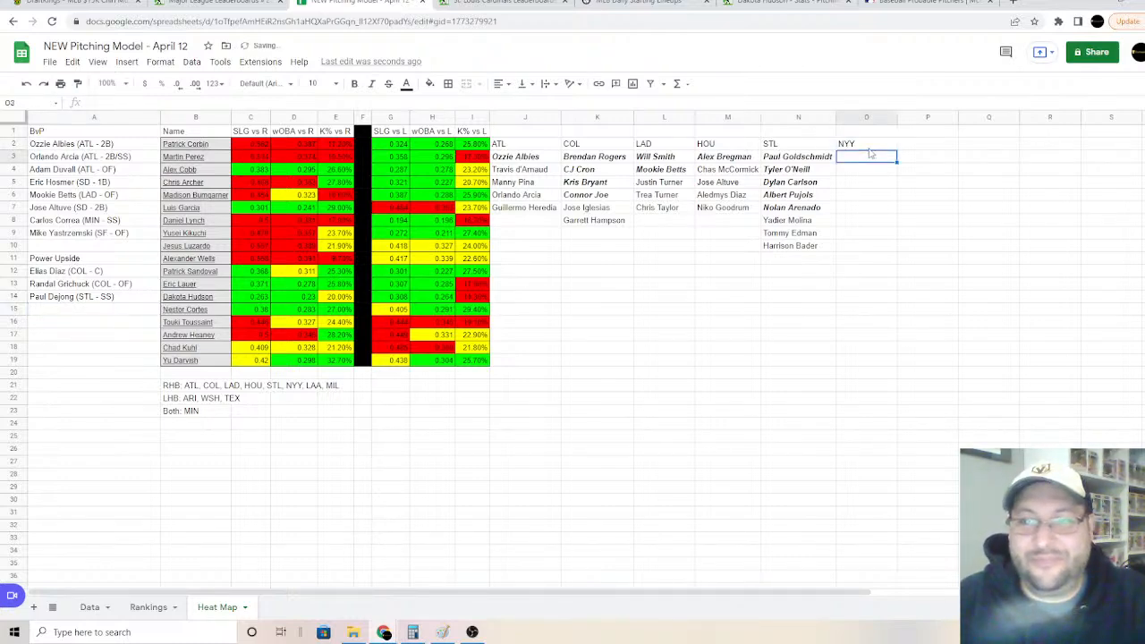
Step: Switch to the FanGraphs leaderboard and filter the batting splits to team NYY
{"action": "left_click", "coordinate": [474, 7]}
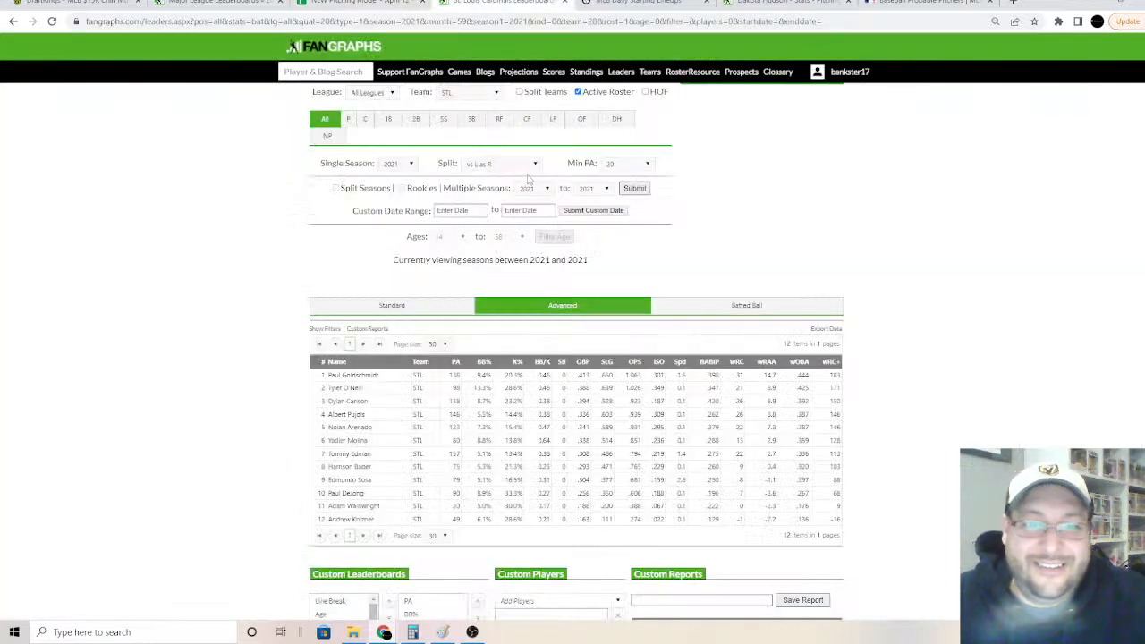
{"action": "left_click", "coordinate": [471, 93]}
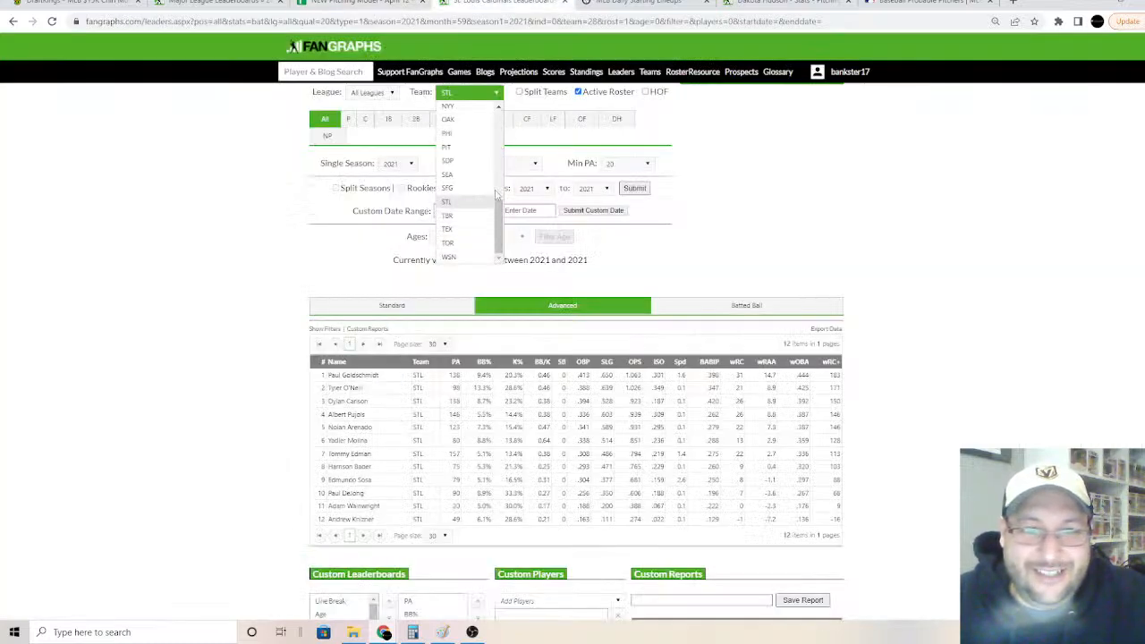
{"action": "left_click", "coordinate": [452, 109]}
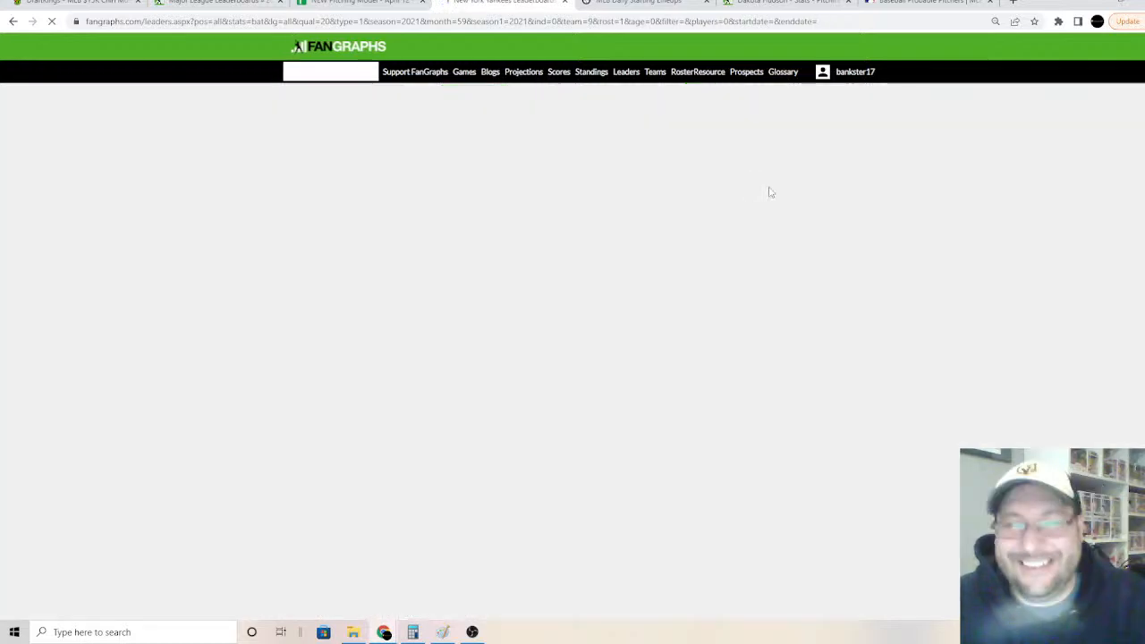
{"action": "scroll", "coordinate": [997, 285], "scroll_direction": "down", "scroll_amount": 2}
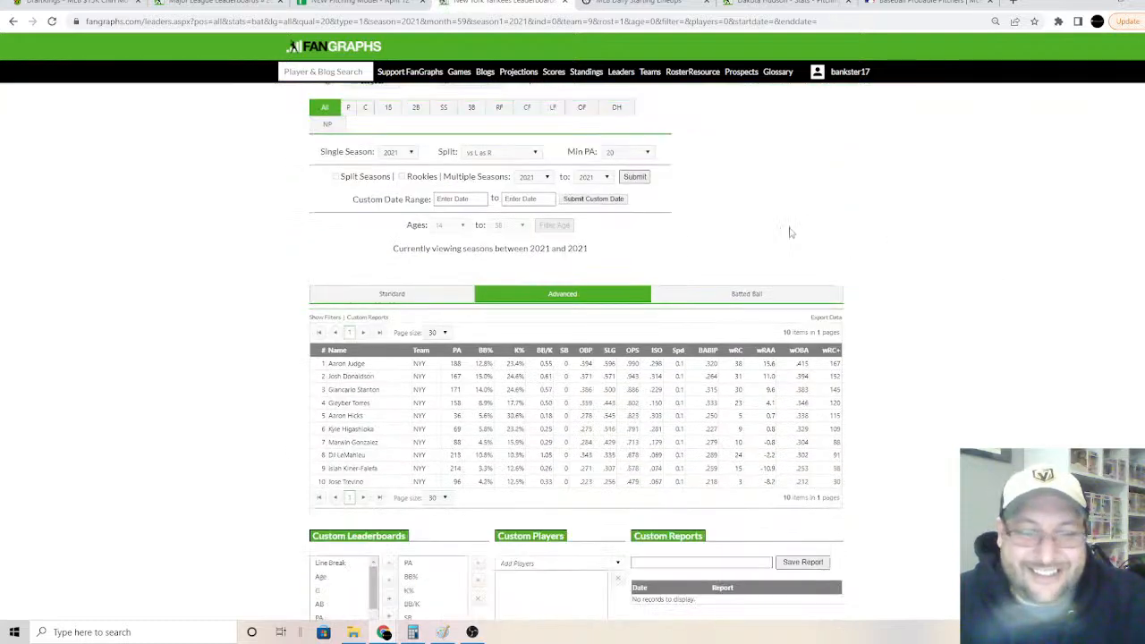
Step: Return to the Heat Map sheet and enter Aaron Judge and Josh Donaldson under NYY in O3:O4
{"action": "left_click", "coordinate": [367, 3]}
{"action": "type", "text": "A"}
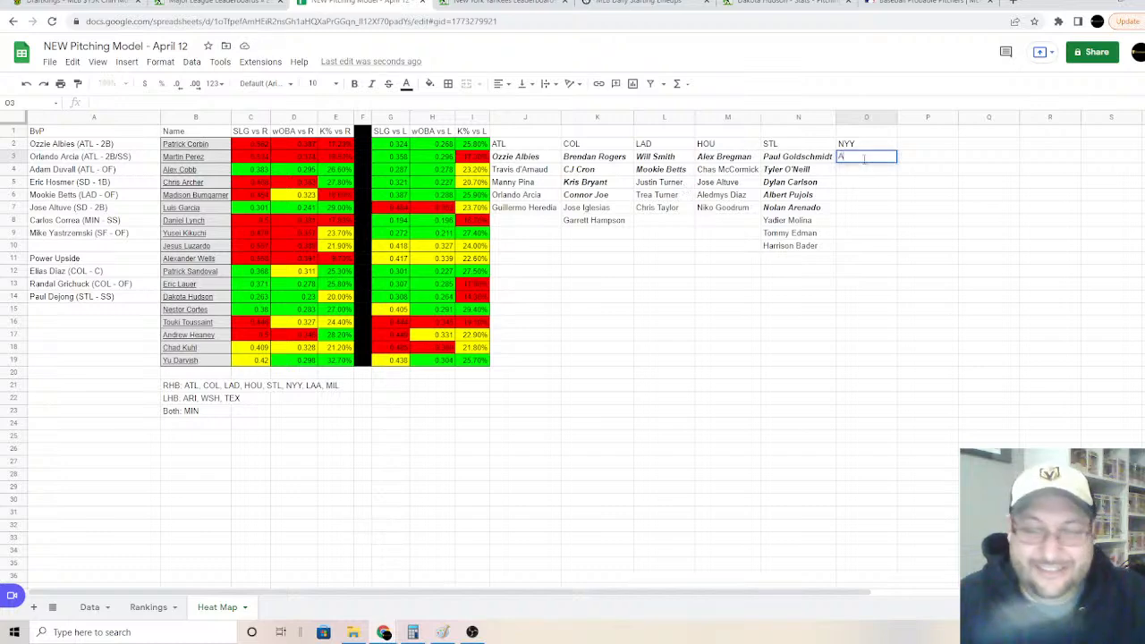
{"action": "type", "text": "aron Judg"}
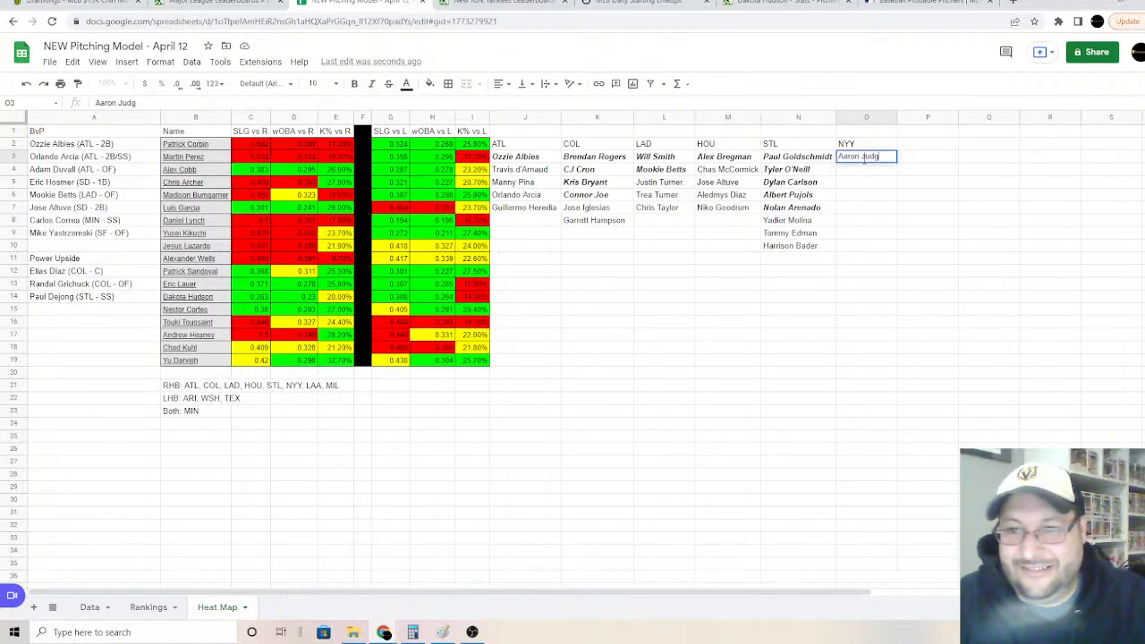
{"action": "type", "text": "e"}
{"action": "key", "text": "Return"}
{"action": "type", "text": "Josh donal"}
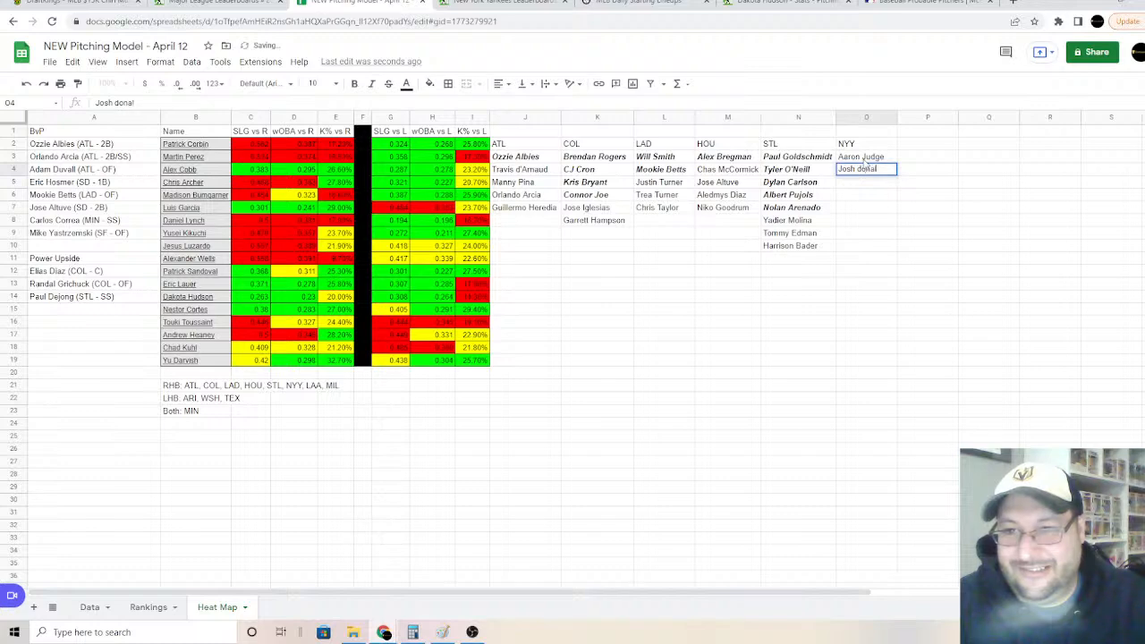
{"action": "type", "text": "naldson"}
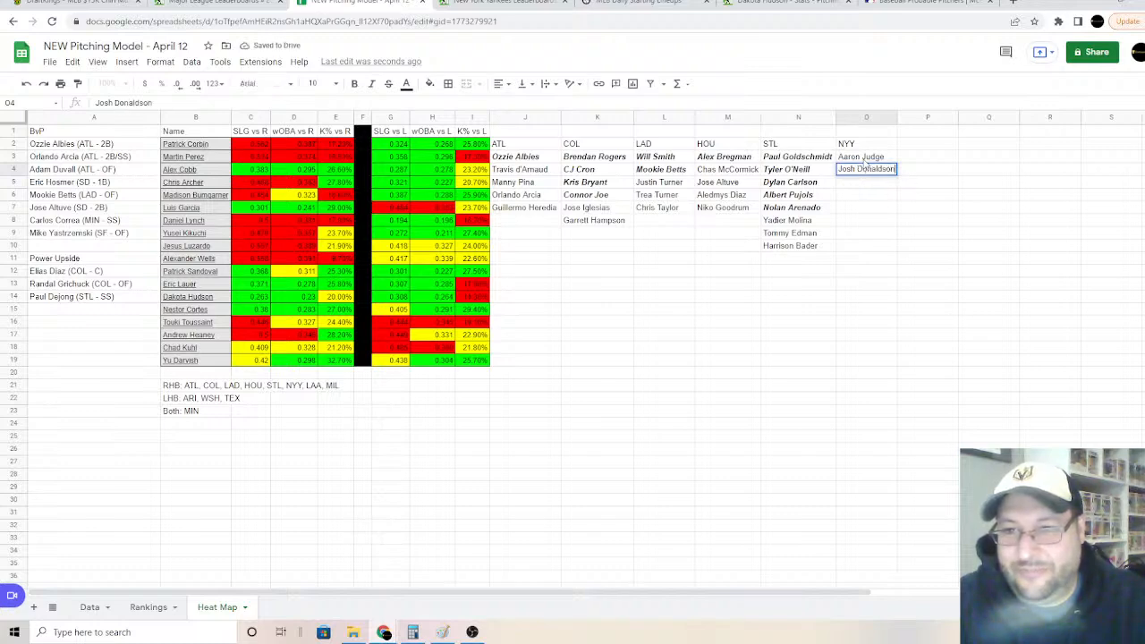
{"action": "key", "text": "Return"}
Step: Add Giancarlos Stanton and Gleyber Torres to the NYY list in O5:O6
{"action": "type", "text": "Giancarlo"}
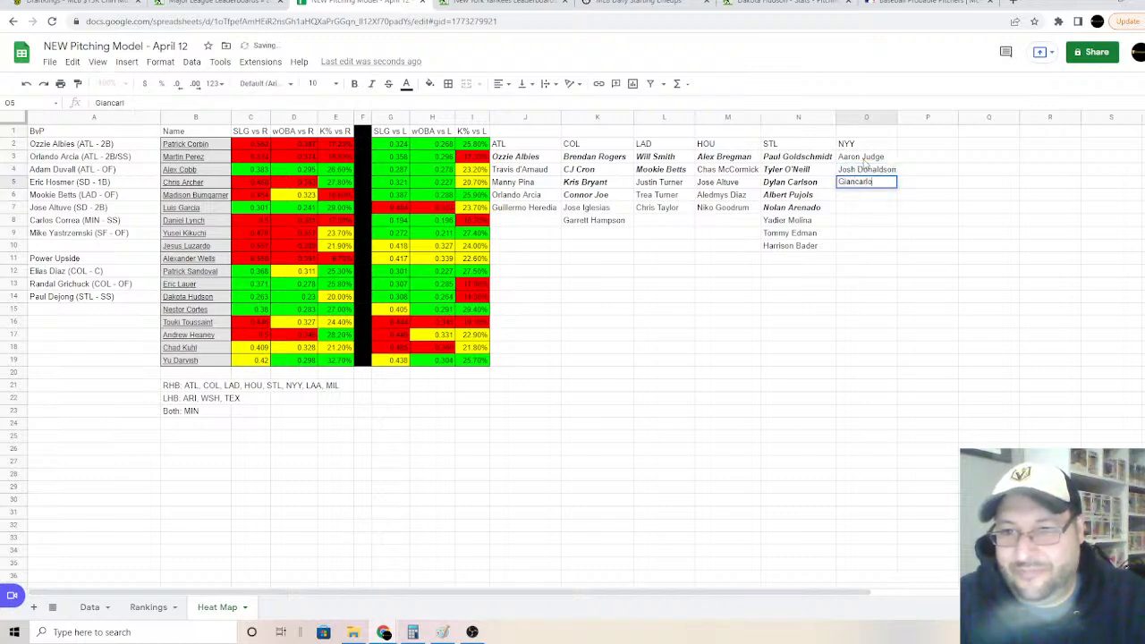
{"action": "type", "text": " Stan Stanton"}
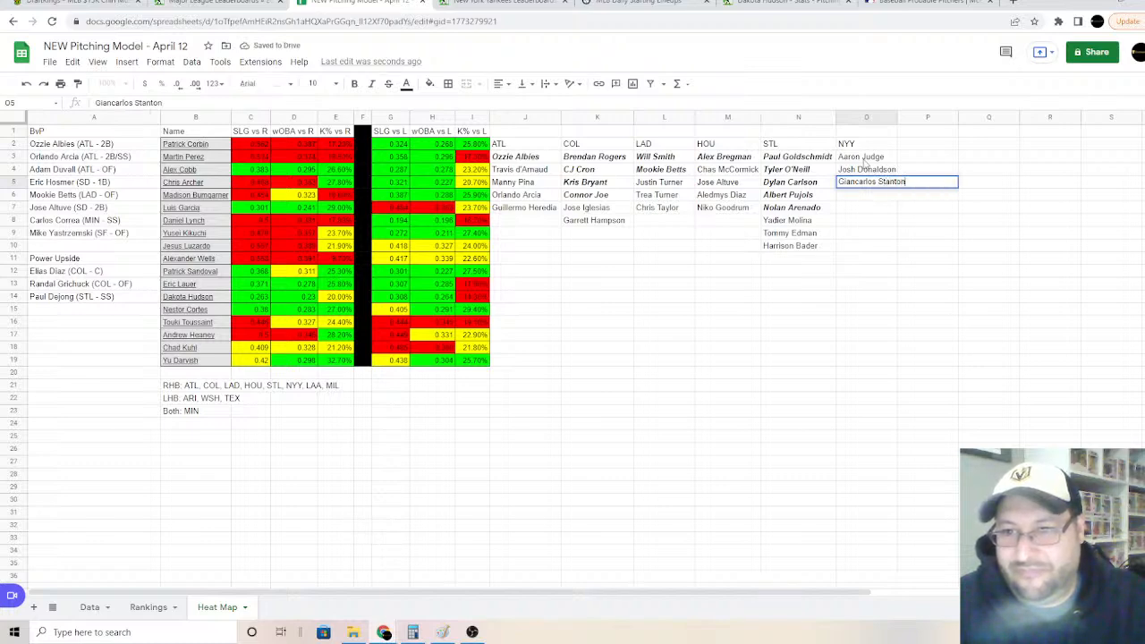
{"action": "key", "text": "Return"}
{"action": "type", "text": "Gleyb"}
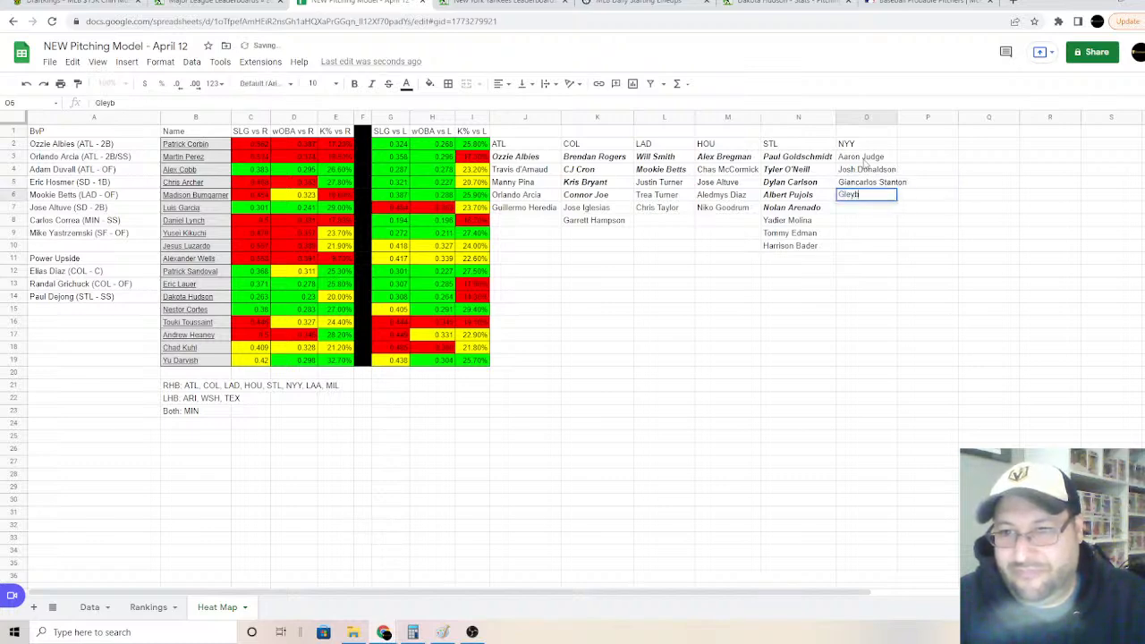
{"action": "type", "text": "er Torres"}
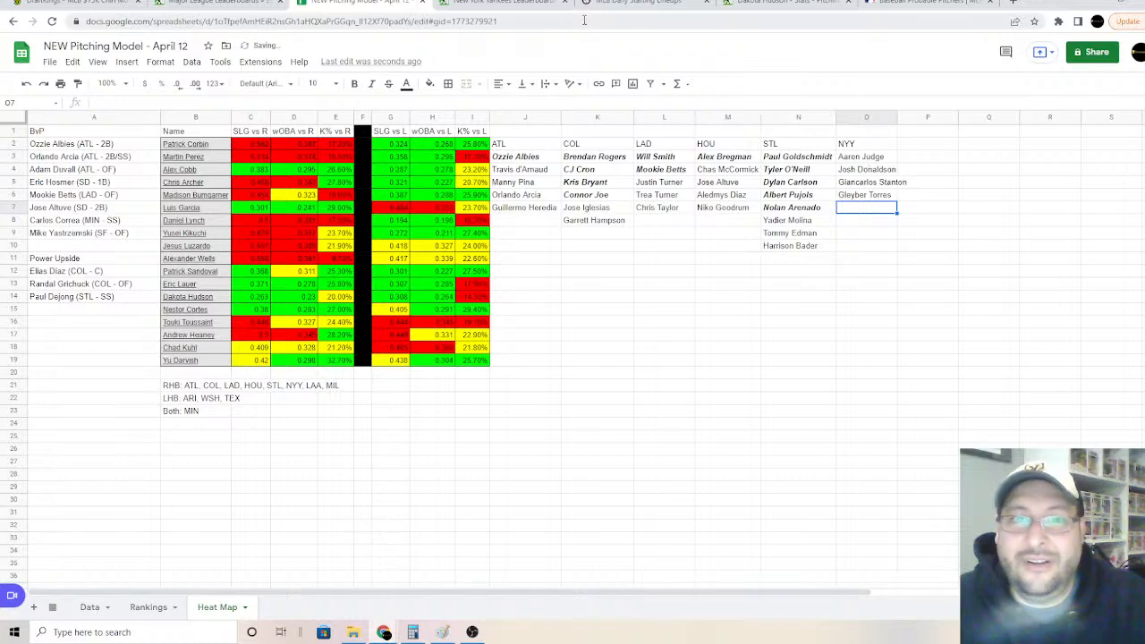
Step: Consult the NYY hitters on FanGraphs again and add Aaron Hicks and Kyle Higashioka in O7:O8
{"action": "left_click", "coordinate": [501, 4]}
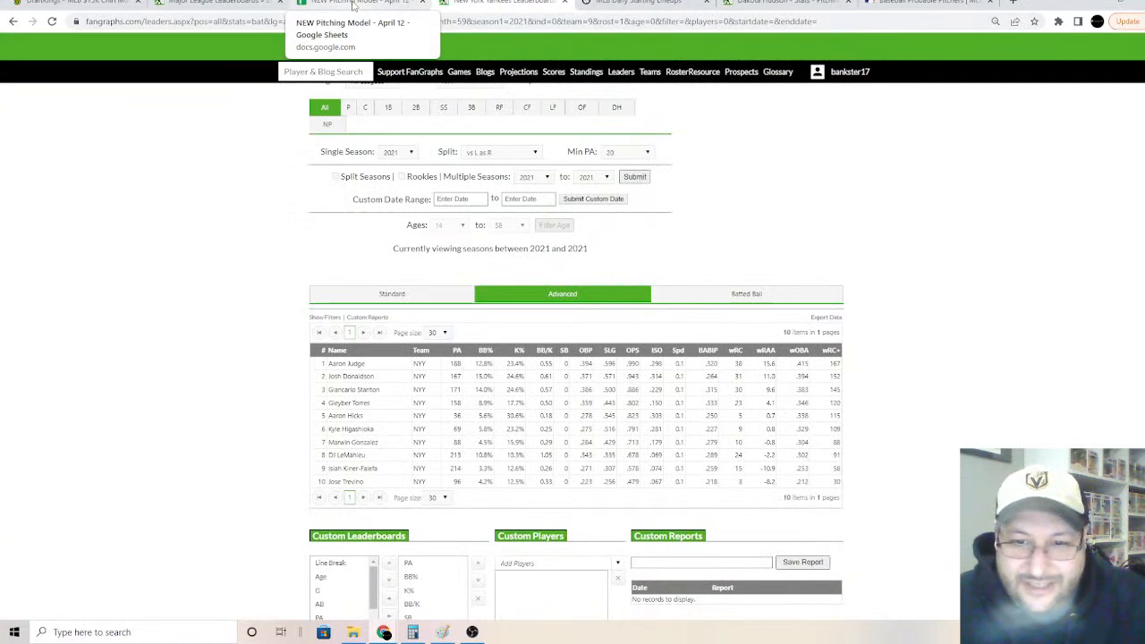
{"action": "left_click", "coordinate": [353, 5]}
{"action": "type", "text": "Aaron"}
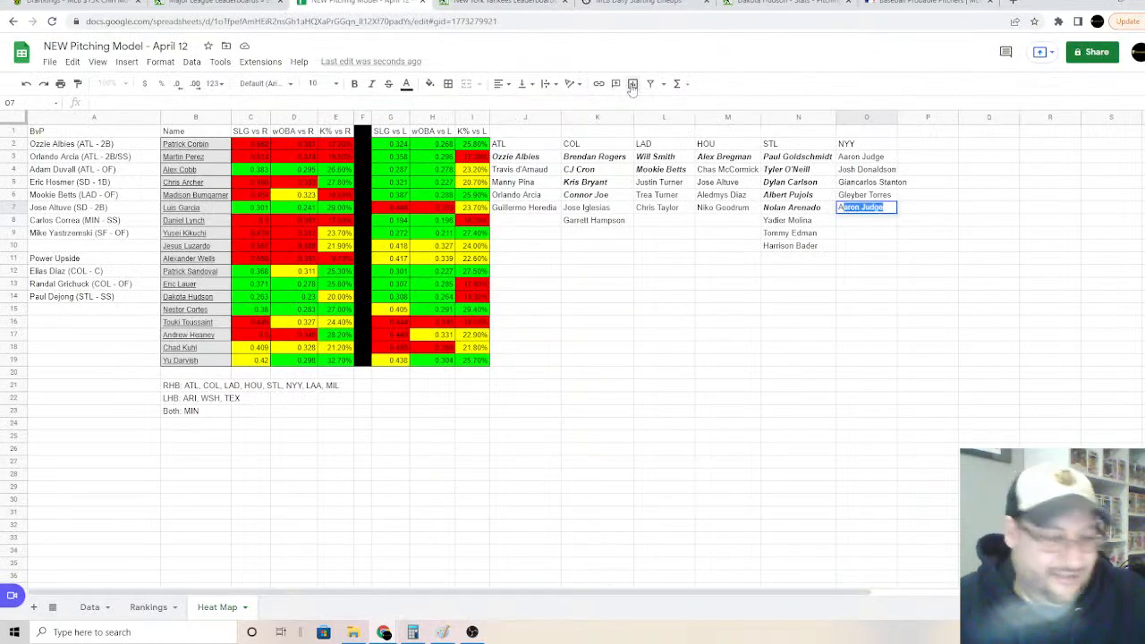
{"action": "type", "text": " Hicks"}
{"action": "key", "text": "Return"}
{"action": "type", "text": "Hig"}
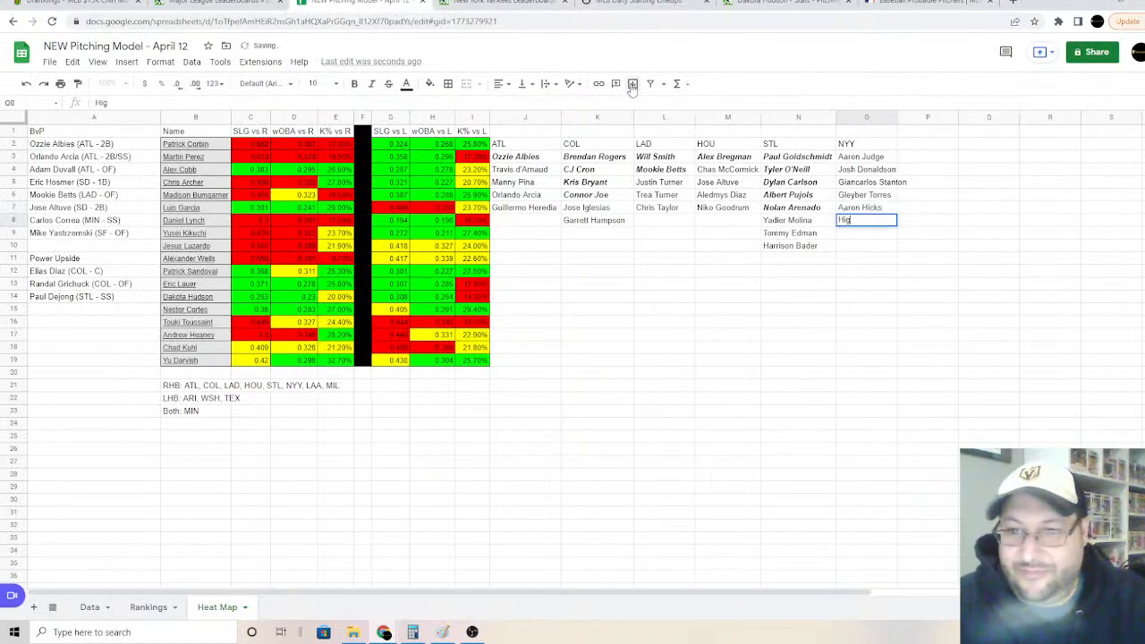
{"action": "key", "text": "BackSpace"}
{"action": "type", "text": "Kyle Higa"}
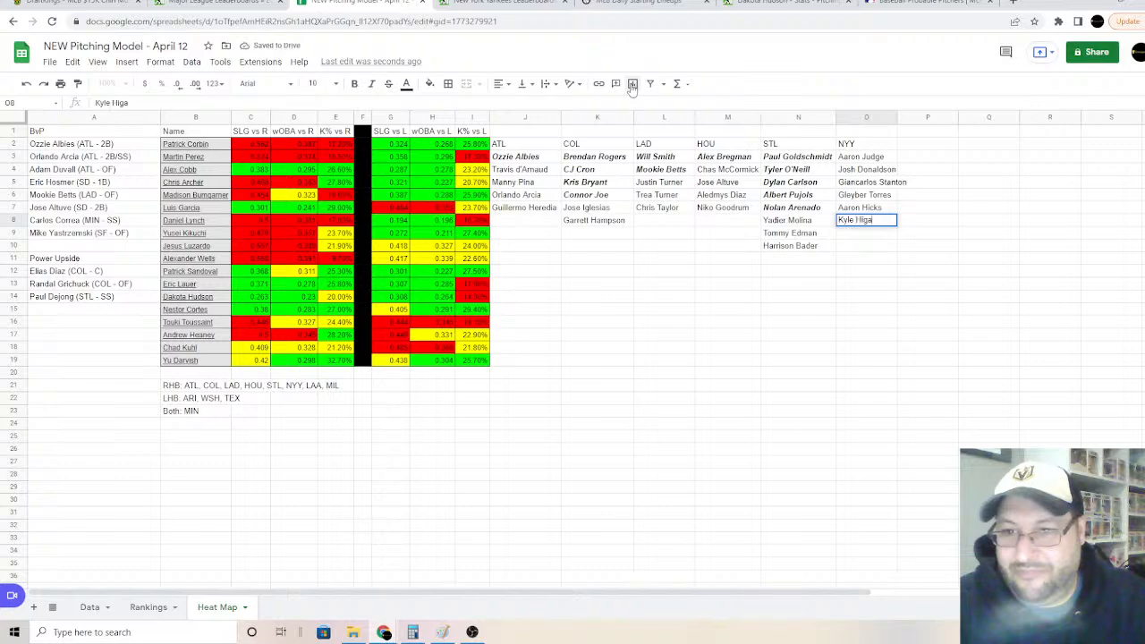
{"action": "type", "text": "shioka"}
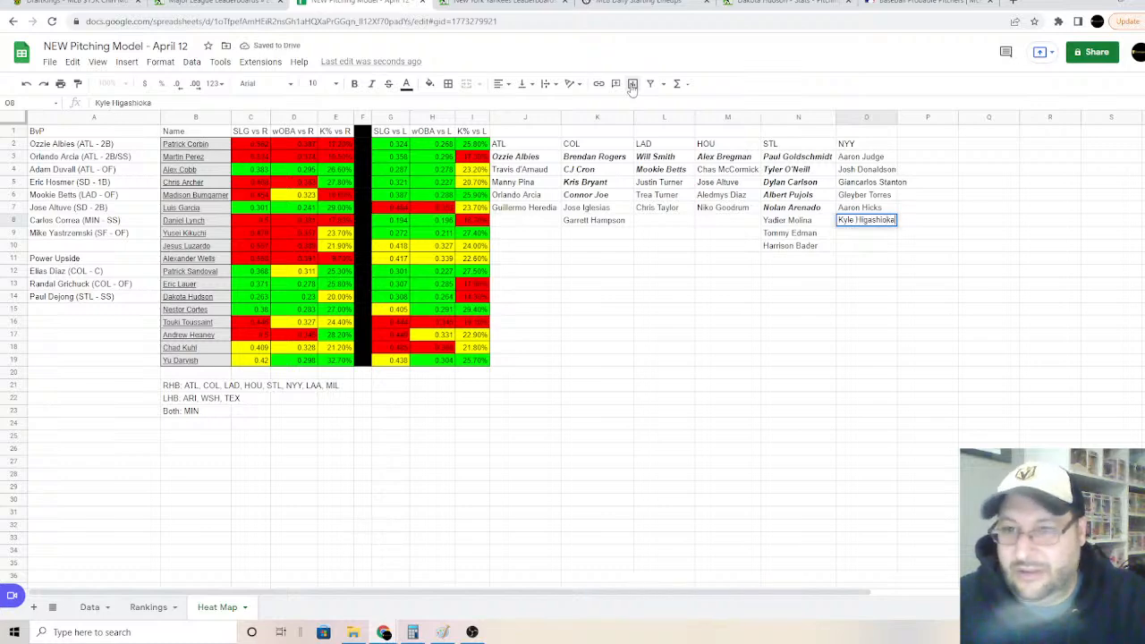
{"action": "key", "text": "Return"}
Step: Review the NYY stats on FanGraphs, format O3:O5 as bold italic, and widen column O to fit the names
{"action": "left_click", "coordinate": [488, 3]}
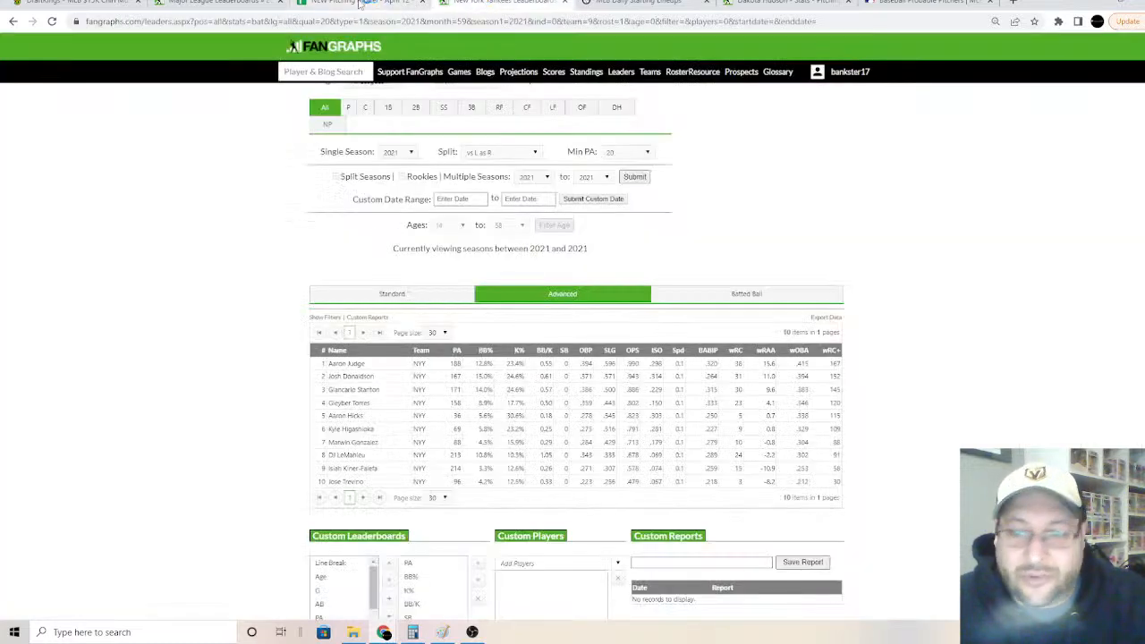
{"action": "left_click", "coordinate": [358, 4]}
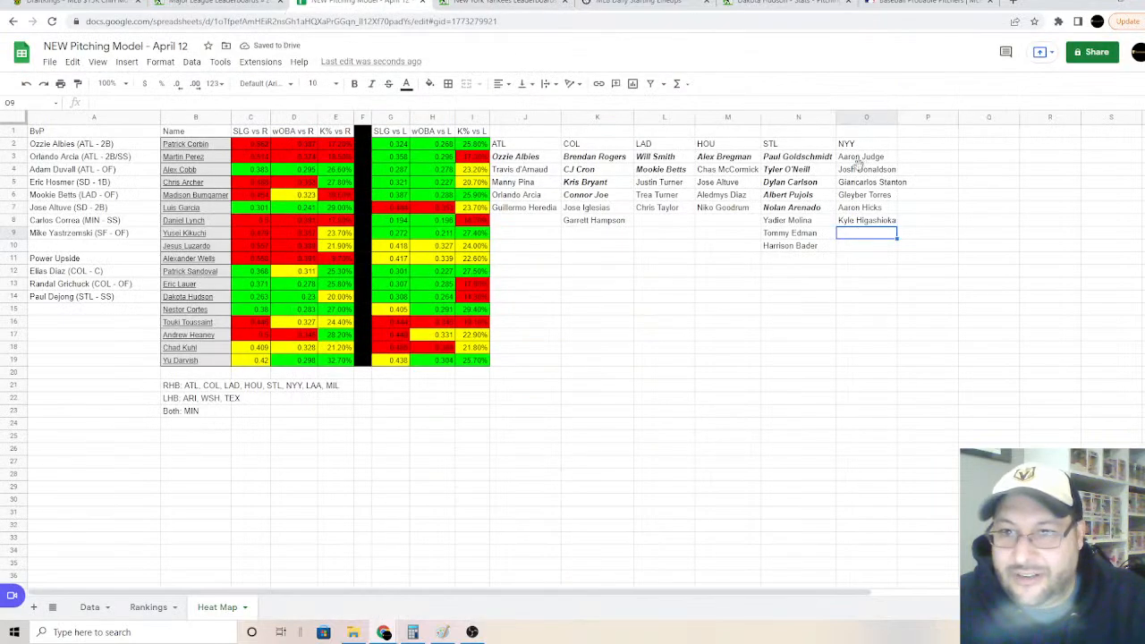
{"action": "left_click_drag", "start_coordinate": [857, 159], "coordinate": [864, 182]}
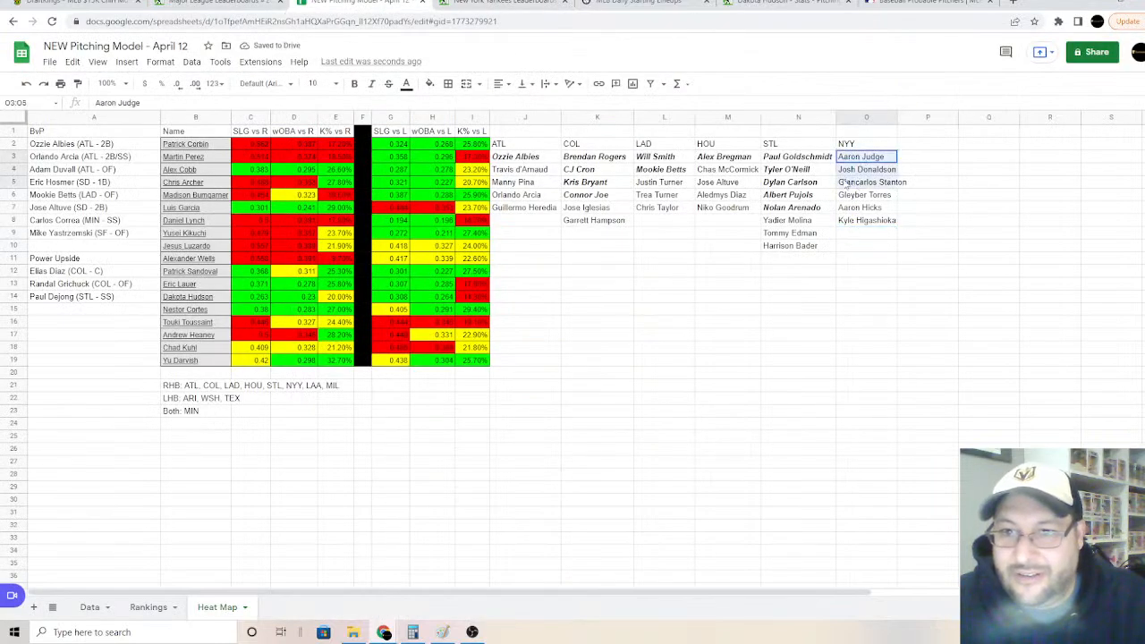
{"action": "left_click", "coordinate": [355, 84]}
{"action": "left_click", "coordinate": [872, 298]}
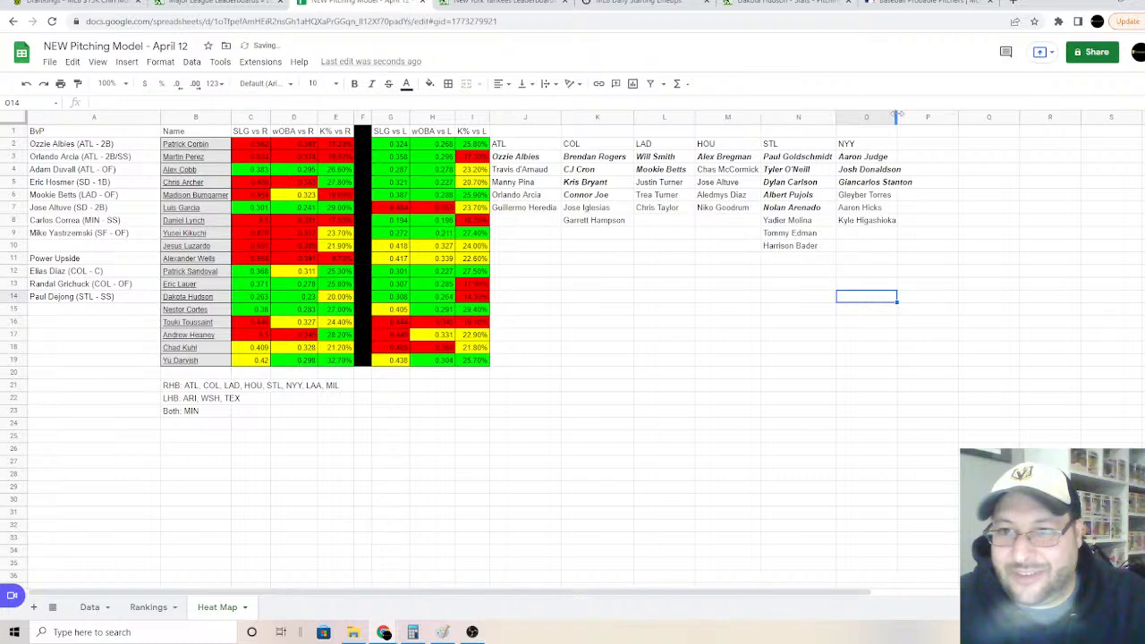
{"action": "left_click_drag", "start_coordinate": [896, 116], "coordinate": [918, 117]}
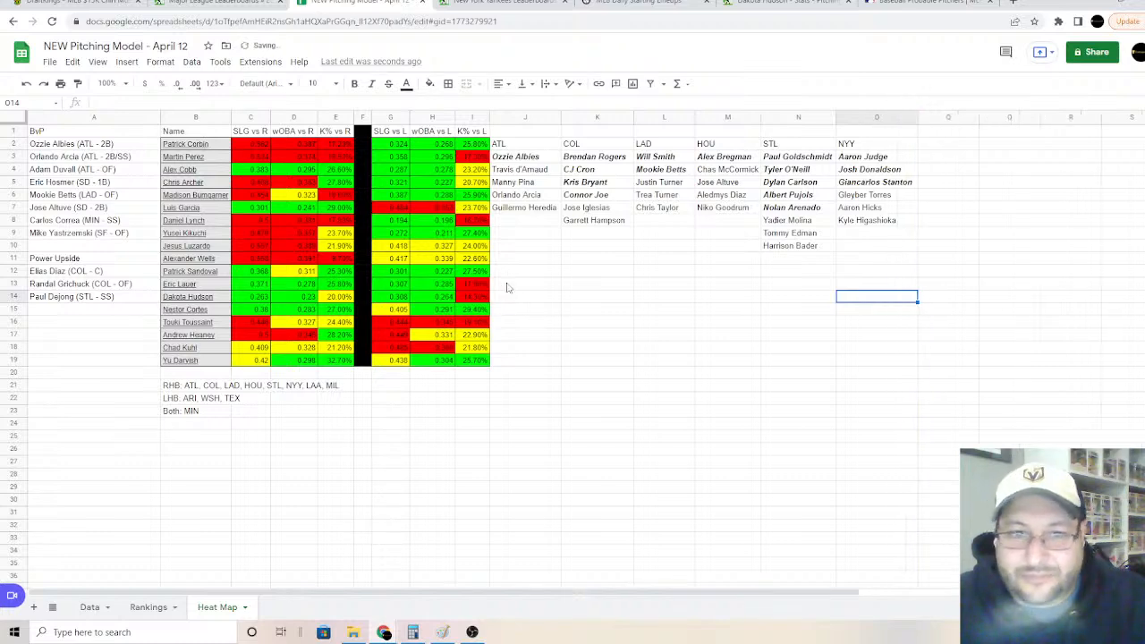
Step: Enter the team heading MIL in cell J13, below the ATL list
{"action": "left_click", "coordinate": [510, 286]}
{"action": "type", "text": "MIL"}
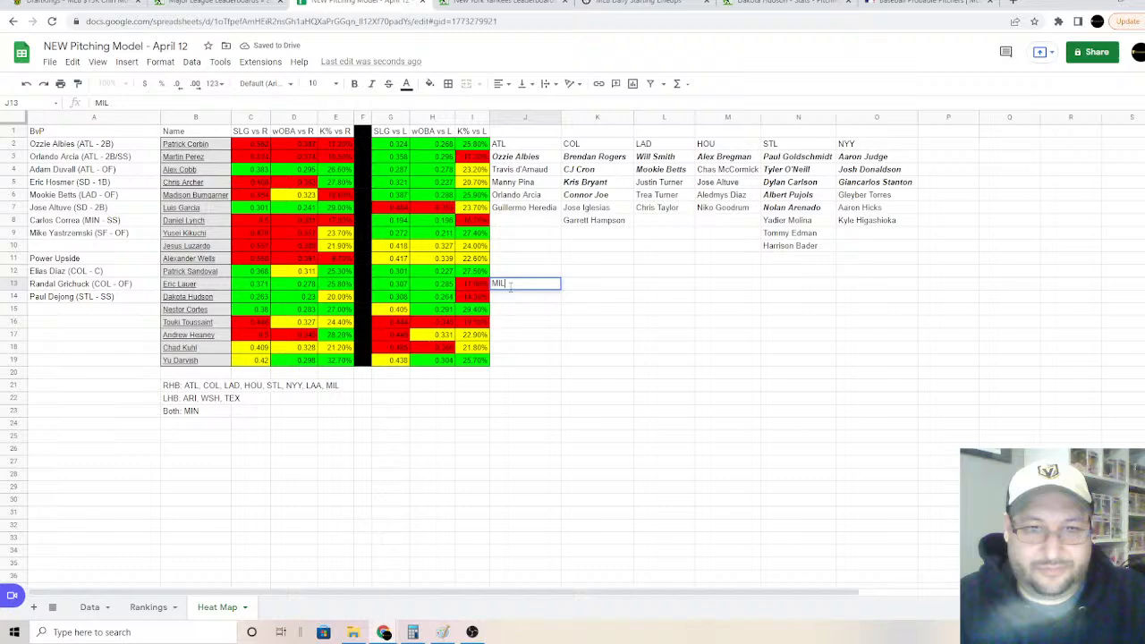
{"action": "key", "text": "Return"}
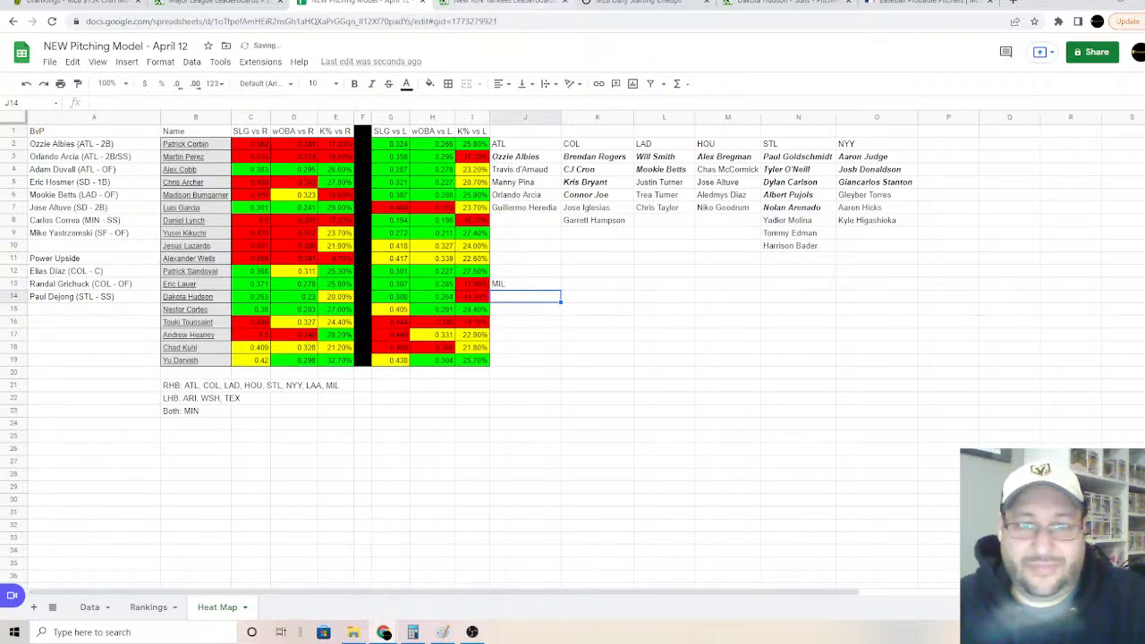
Step: Switch to the FanGraphs leaderboard and change the team filter to MIL
{"action": "left_click", "coordinate": [506, 3]}
{"action": "left_click", "coordinate": [465, 89]}
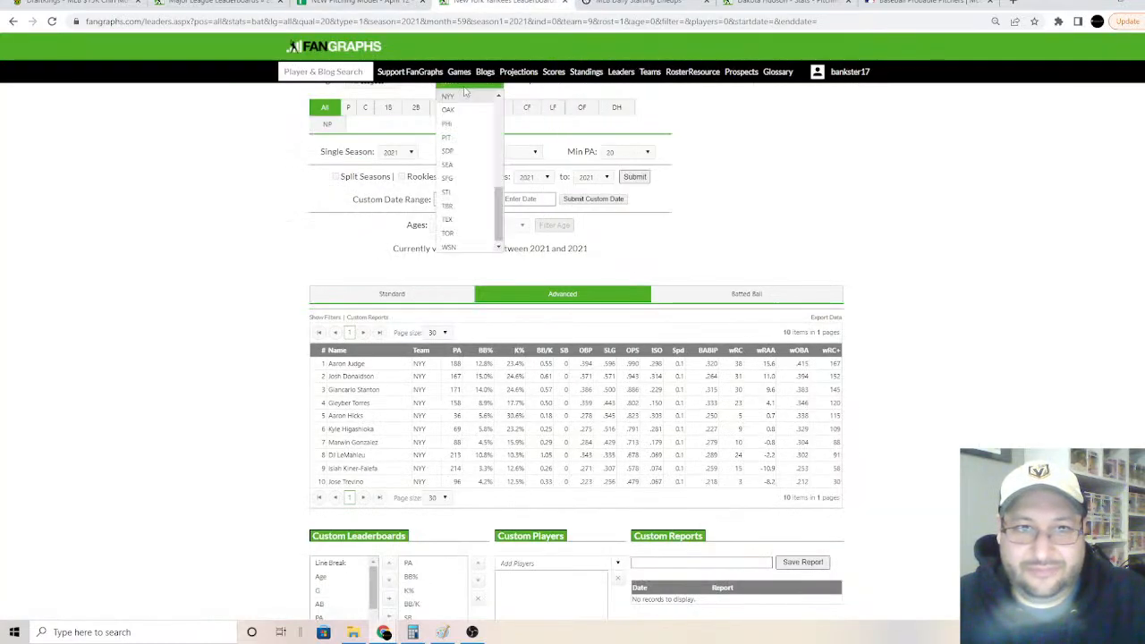
{"action": "scroll", "coordinate": [456, 107], "scroll_direction": "up", "scroll_amount": 2}
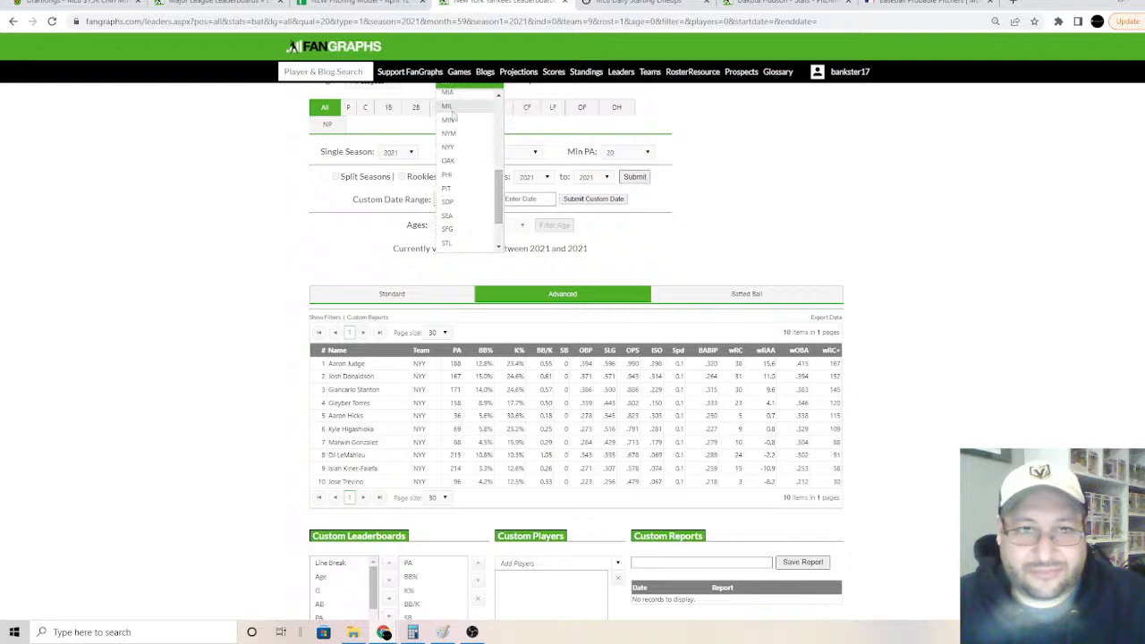
{"action": "left_click", "coordinate": [452, 111]}
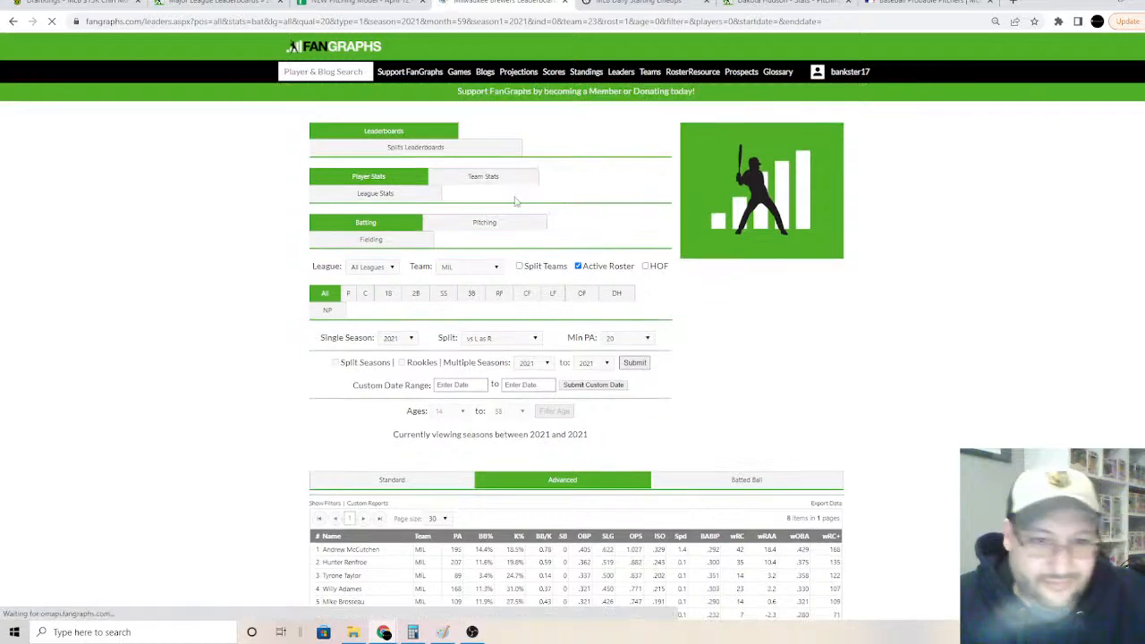
{"action": "scroll", "coordinate": [573, 358], "scroll_direction": "down", "scroll_amount": 2}
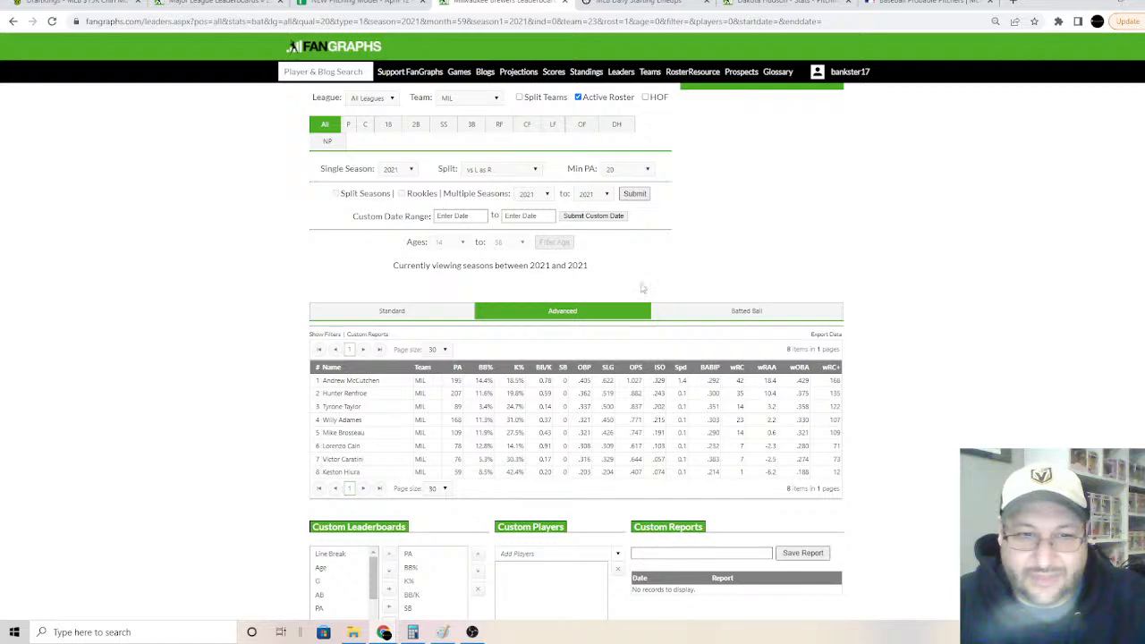
Step: Return to the Heat Map sheet and enter Andrew McCutchen and Hunter Renfroe under MIL in J14:J15
{"action": "left_click", "coordinate": [408, 6]}
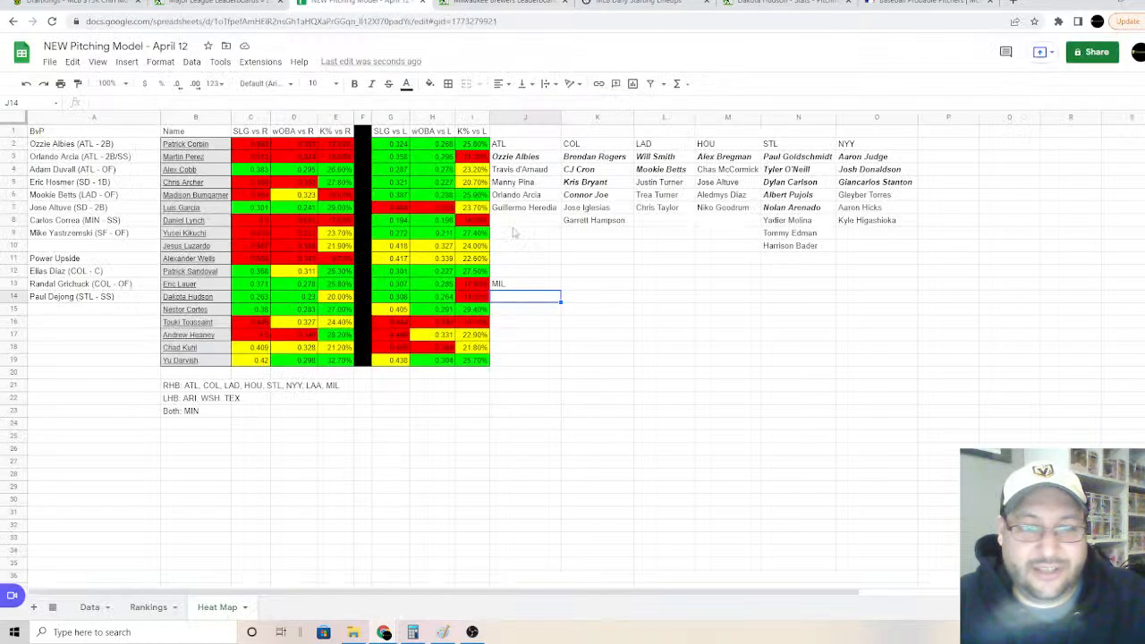
{"action": "type", "text": "Andrew McC"}
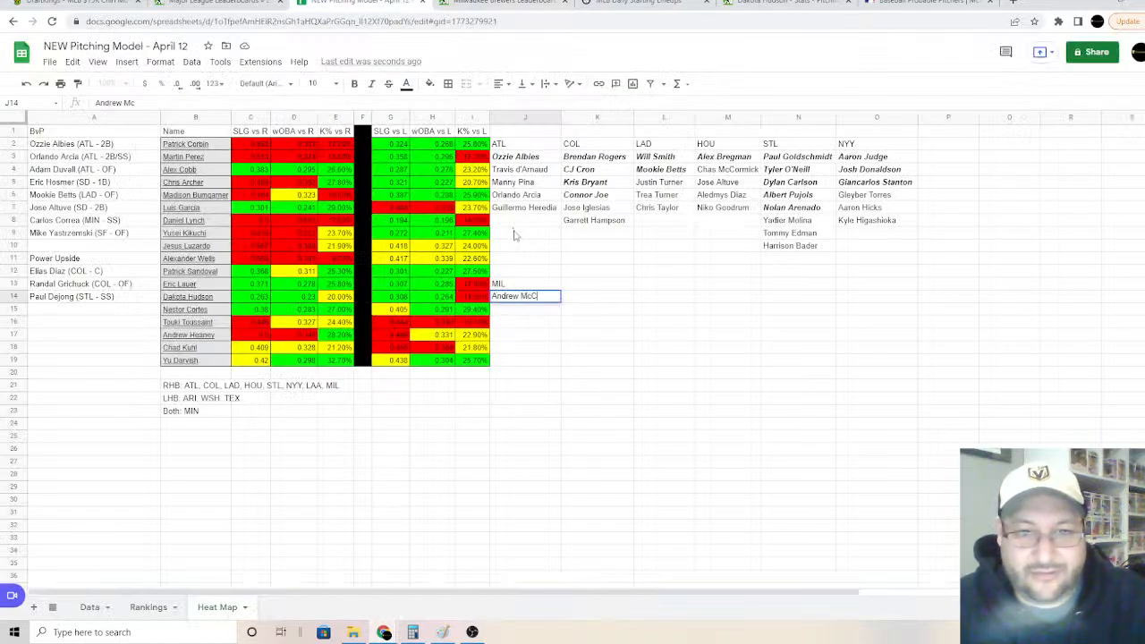
{"action": "type", "text": "utchen"}
{"action": "key", "text": "Return"}
{"action": "type", "text": "Hunter R"}
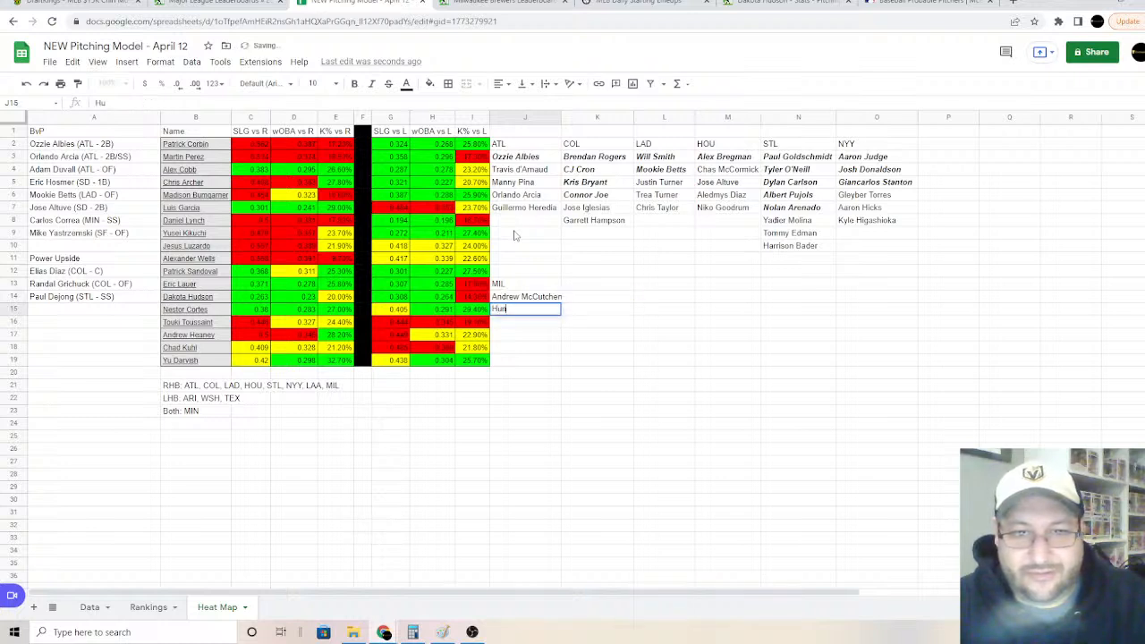
{"action": "type", "text": "enfroe"}
{"action": "key", "text": "Return"}
Step: Add Tyrone Taylor, Willy Adames and Mike Brosseau to the MIL list in J16:J18 and widen column J slightly
{"action": "type", "text": "Ty"}
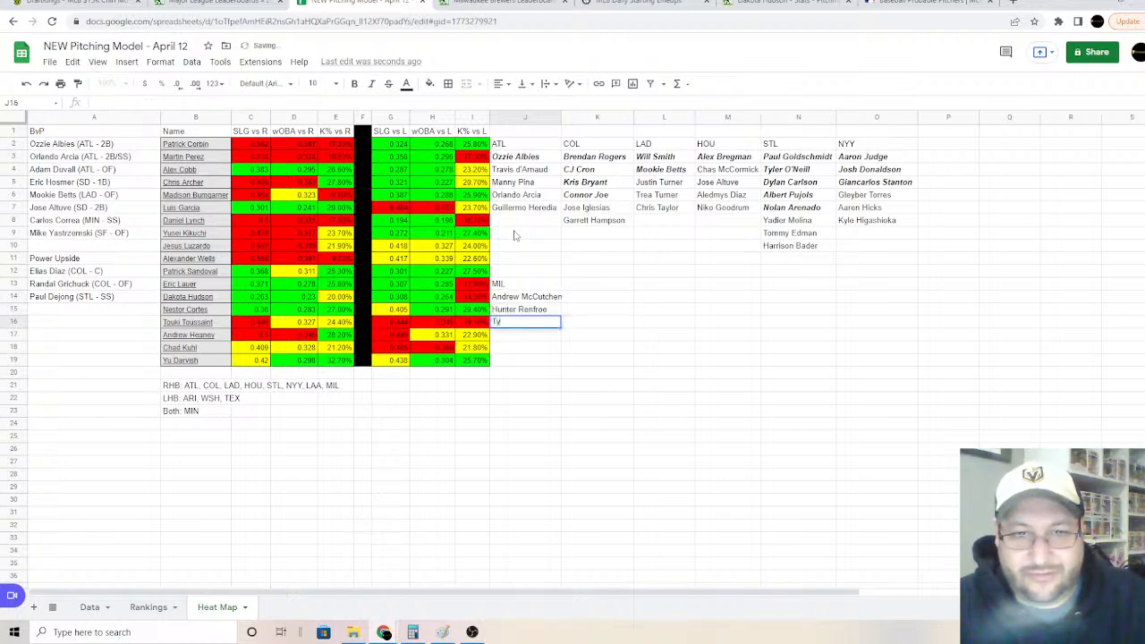
{"action": "type", "text": "rone Taylor"}
{"action": "key", "text": "Return"}
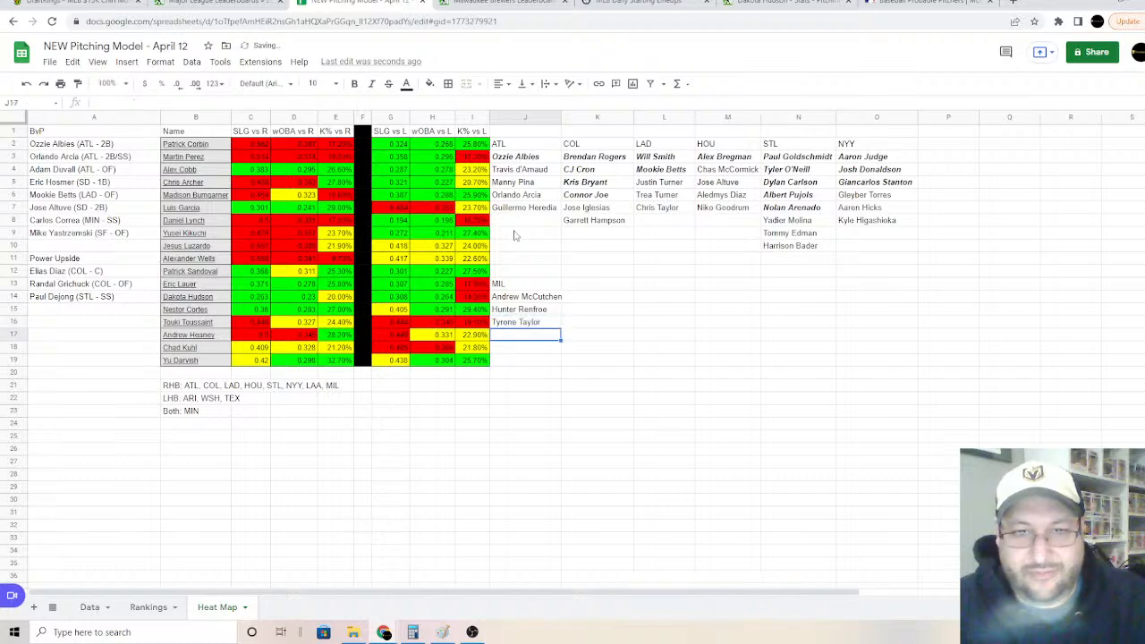
{"action": "type", "text": "MWil"}
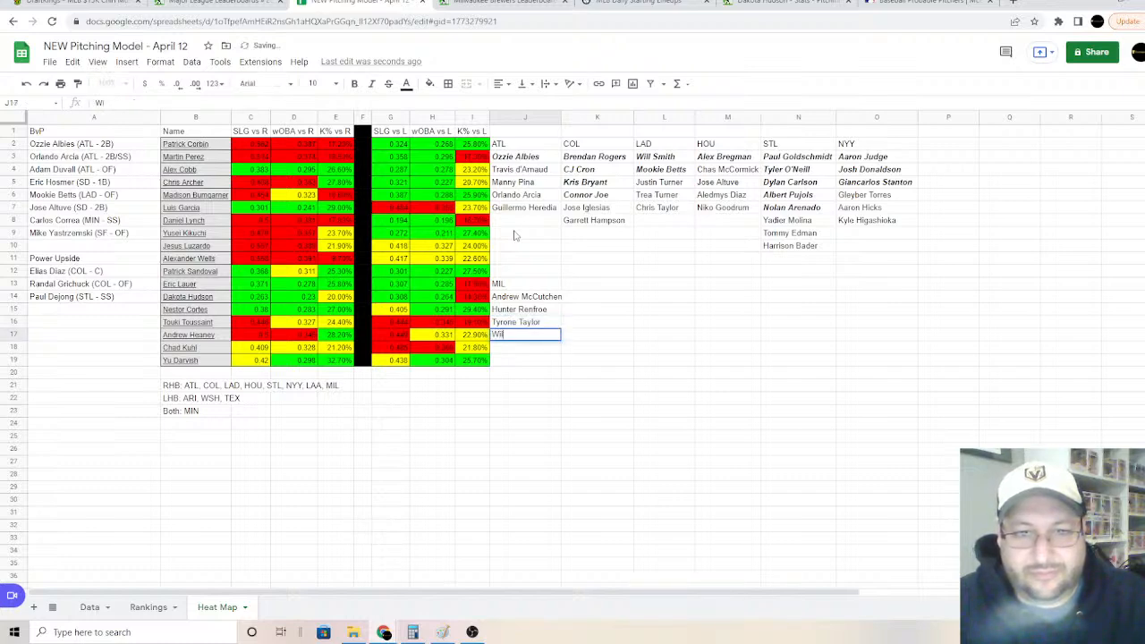
{"action": "type", "text": "ly Adames"}
{"action": "key", "text": "Return"}
{"action": "type", "text": "M"}
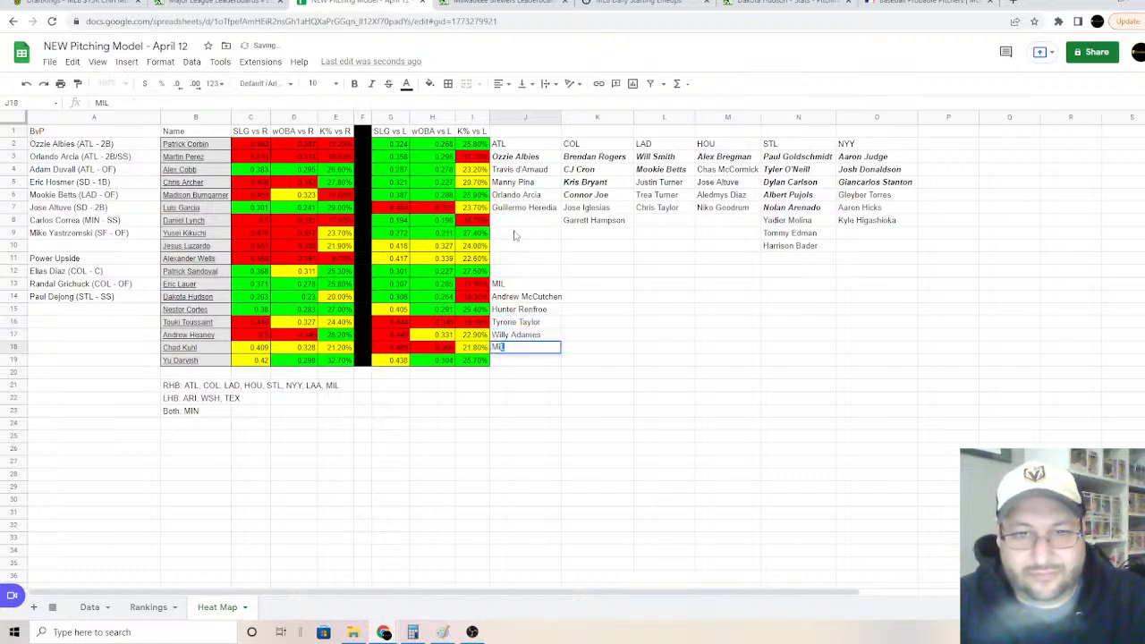
{"action": "type", "text": "ike Brosseau"}
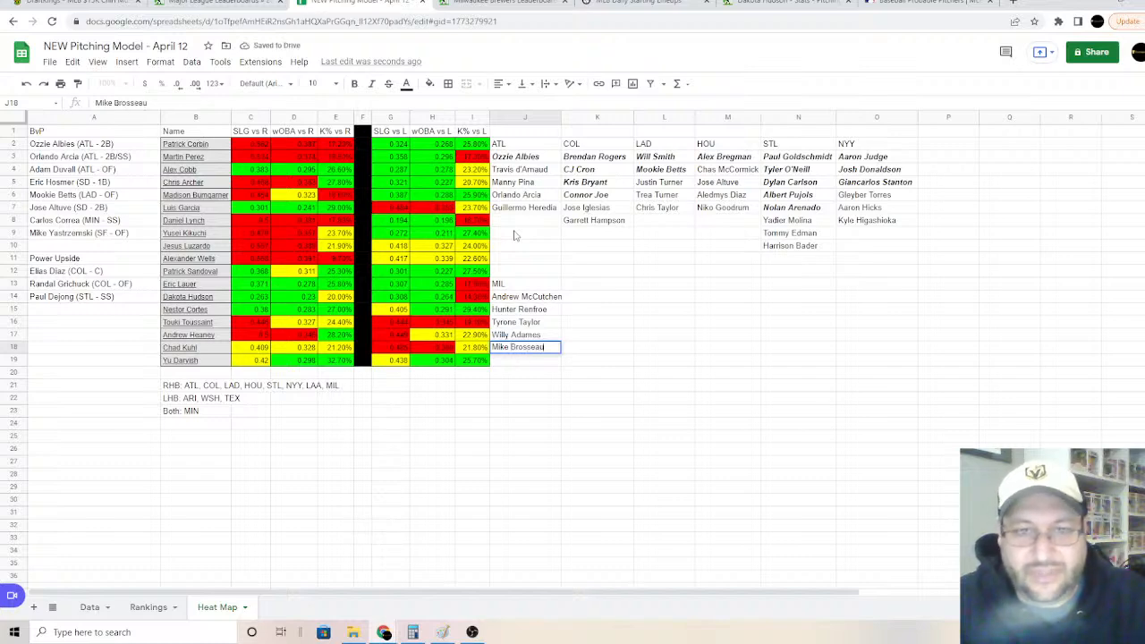
{"action": "key", "text": "Return"}
{"action": "left_click_drag", "start_coordinate": [560, 116], "coordinate": [564, 117]}
Step: Check the MIL stats on FanGraphs, format J14:J15 as bold italic, and widen column J to fit the names
{"action": "left_click", "coordinate": [480, 8]}
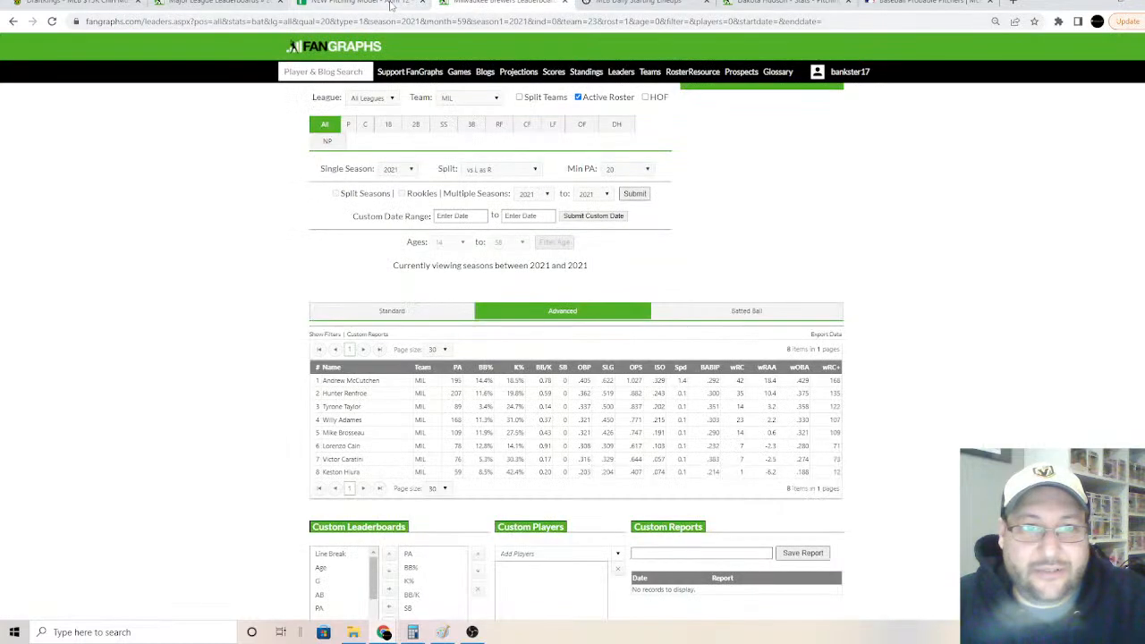
{"action": "left_click", "coordinate": [358, 4]}
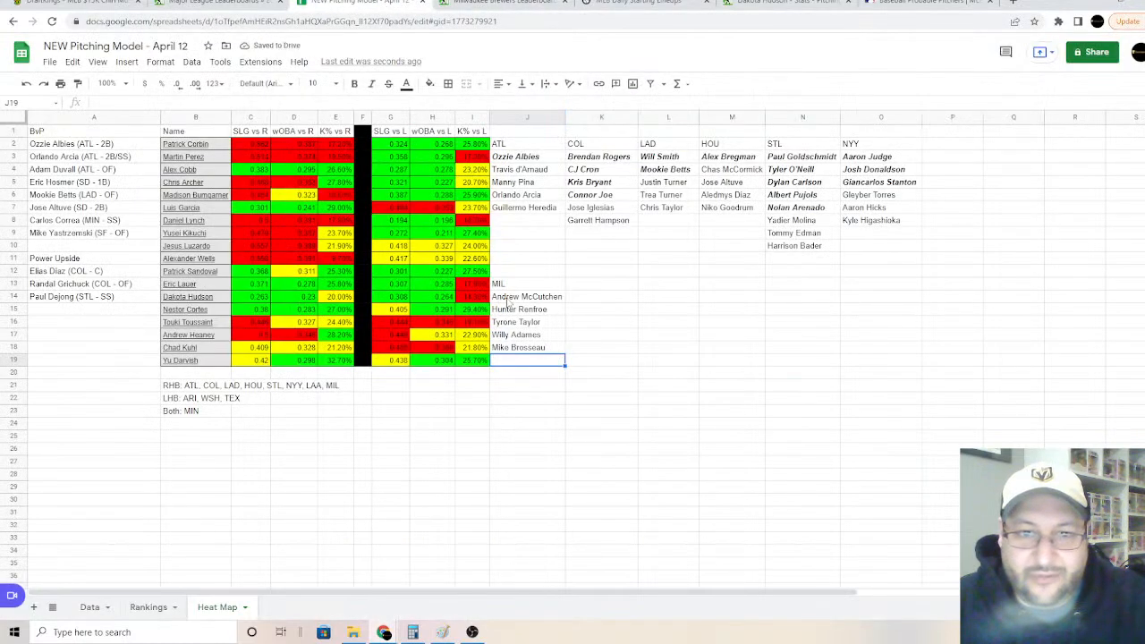
{"action": "left_click_drag", "start_coordinate": [508, 297], "coordinate": [507, 310]}
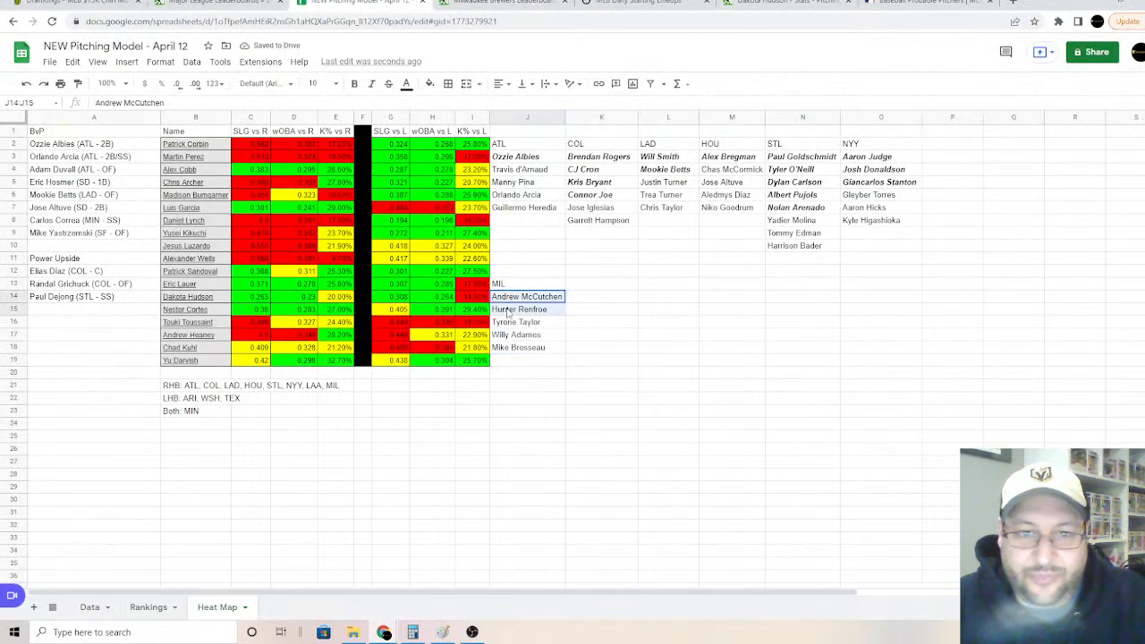
{"action": "left_click", "coordinate": [354, 83]}
{"action": "key", "text": "ctrl+i"}
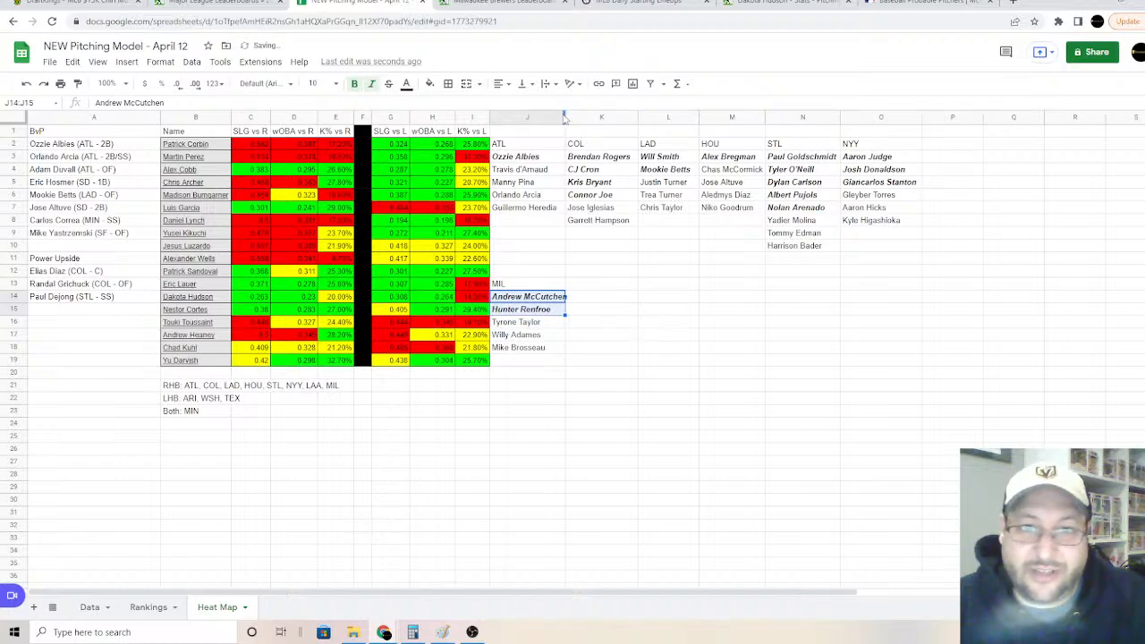
{"action": "left_click_drag", "start_coordinate": [565, 117], "coordinate": [570, 117]}
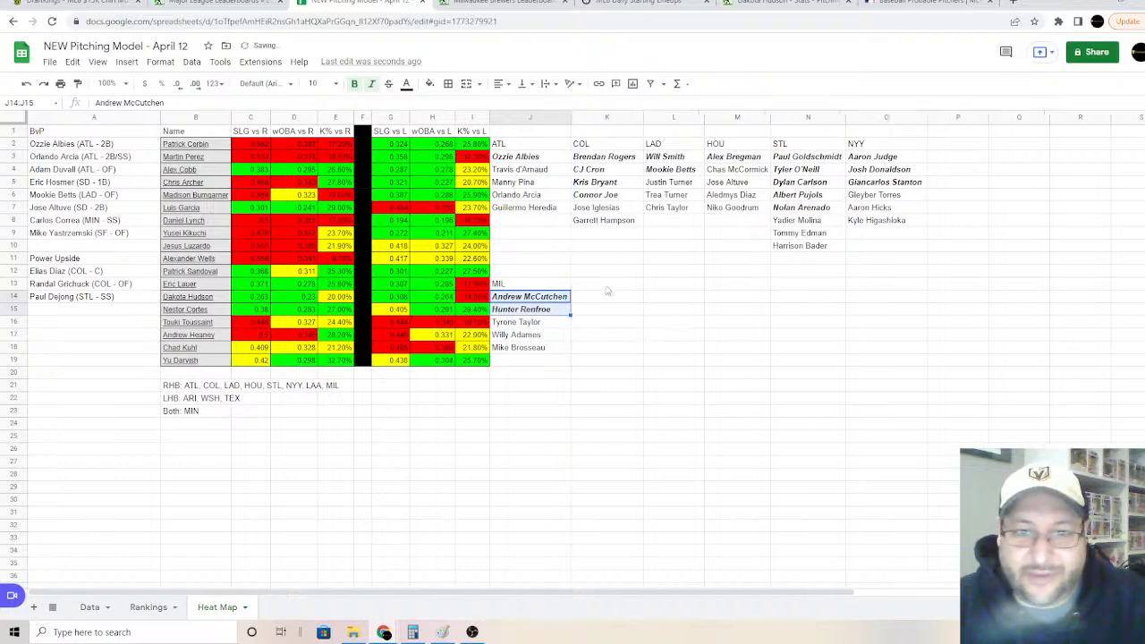
{"action": "left_click", "coordinate": [606, 288]}
{"action": "left_click", "coordinate": [699, 261]}
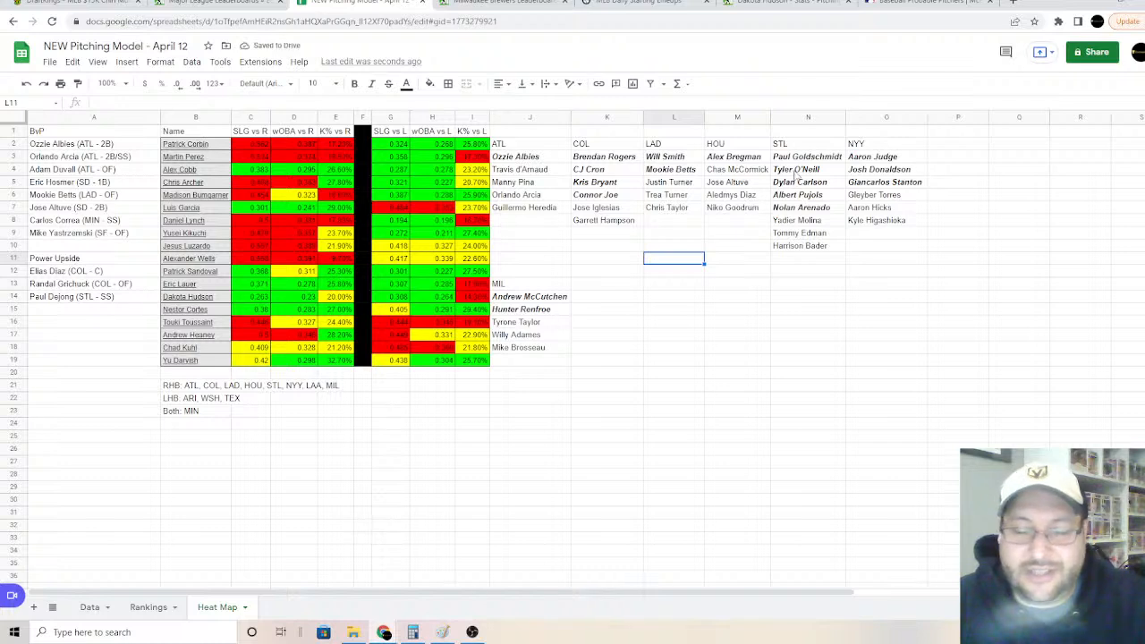
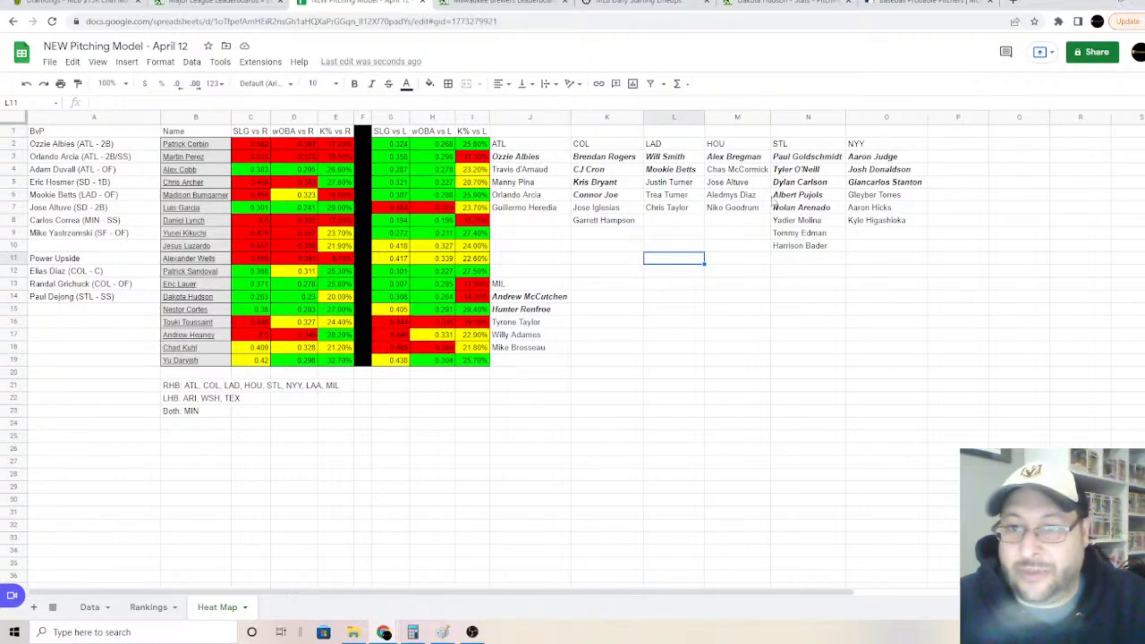
Step: Enter the team heading ARI in cell K13, beside the MIL heading
{"action": "left_click", "coordinate": [594, 283]}
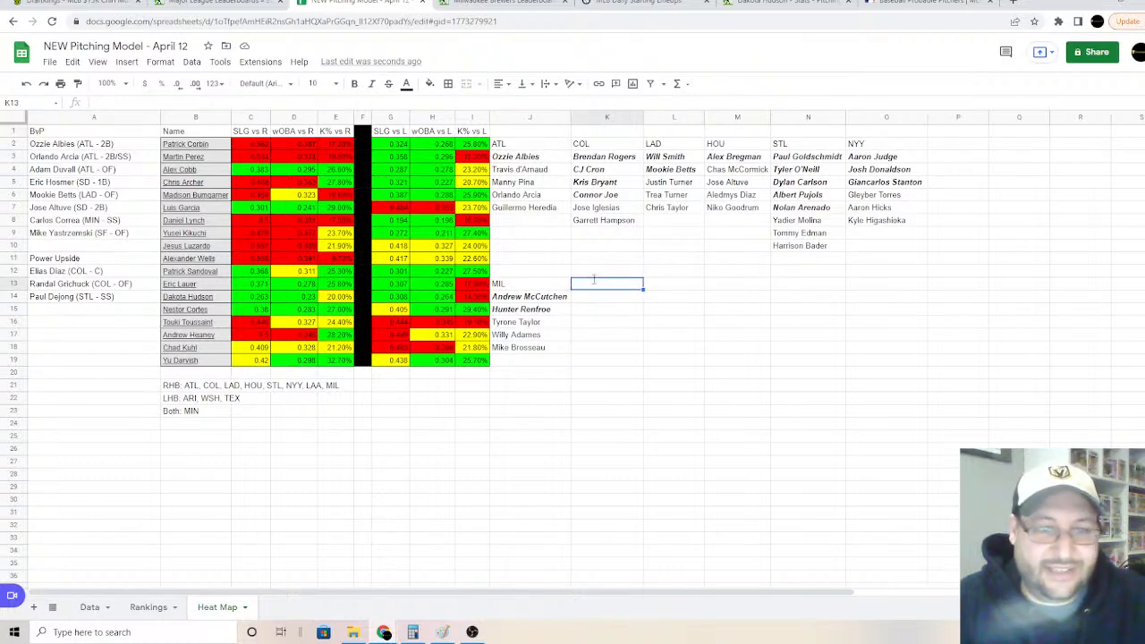
{"action": "type", "text": "ARI"}
{"action": "key", "text": "Return"}
Step: Switch to the FanGraphs leaderboard and set the team filter to ARI and the split to vs R as L
{"action": "left_click", "coordinate": [519, 6]}
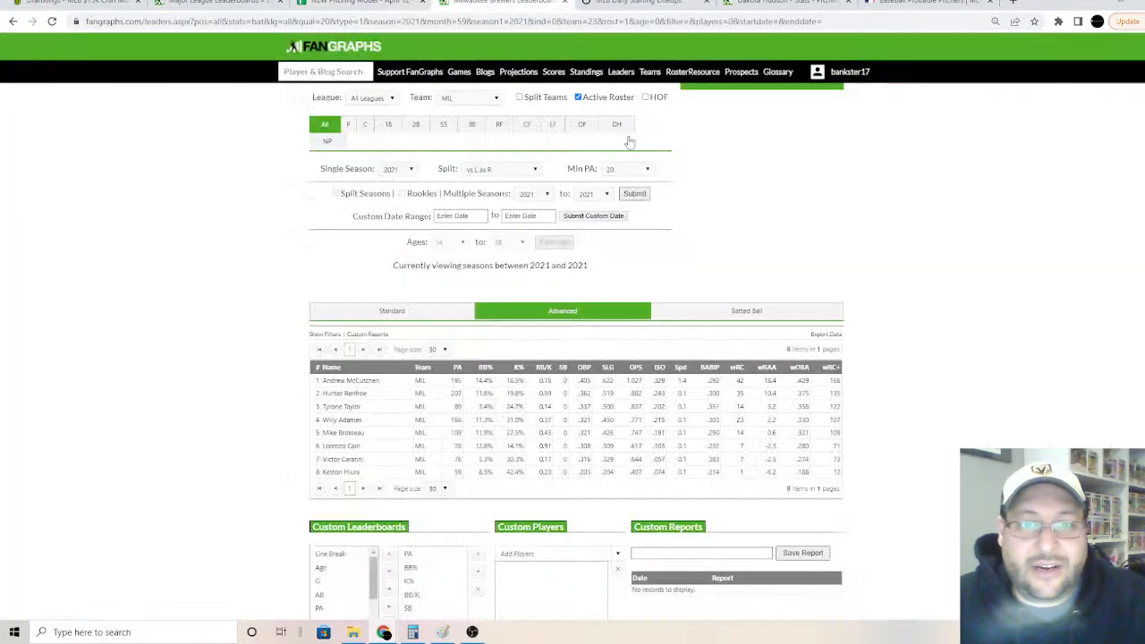
{"action": "left_click", "coordinate": [470, 100]}
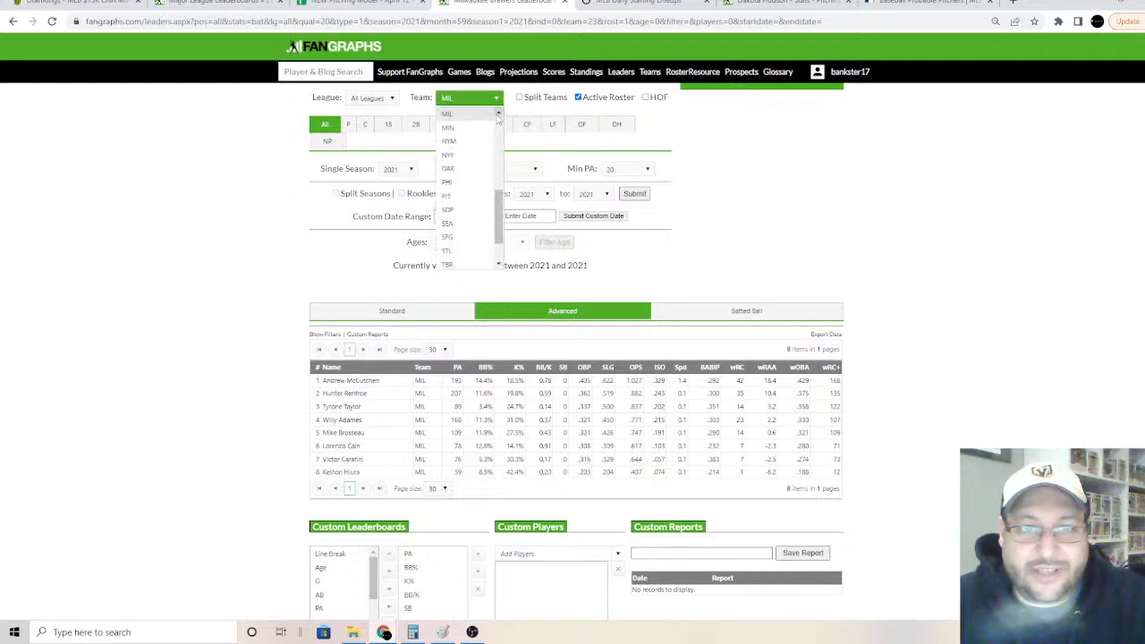
{"action": "scroll", "coordinate": [490, 126], "scroll_direction": "up", "scroll_amount": 5}
{"action": "left_click", "coordinate": [488, 126]}
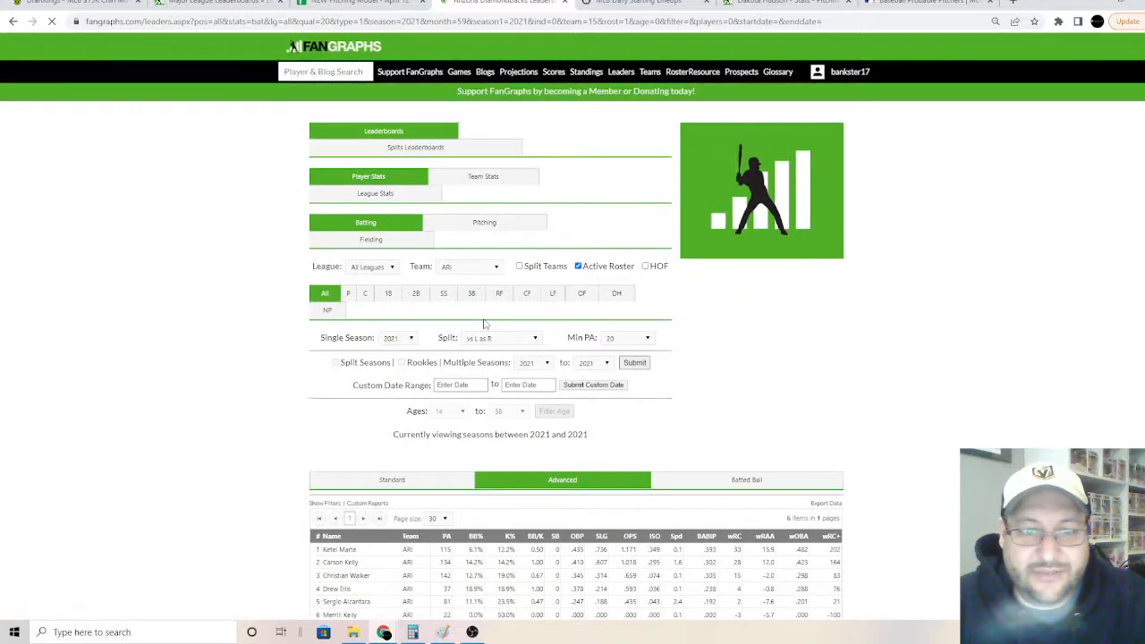
{"action": "left_click", "coordinate": [492, 340]}
{"action": "scroll", "coordinate": [519, 363], "scroll_direction": "up", "scroll_amount": 2}
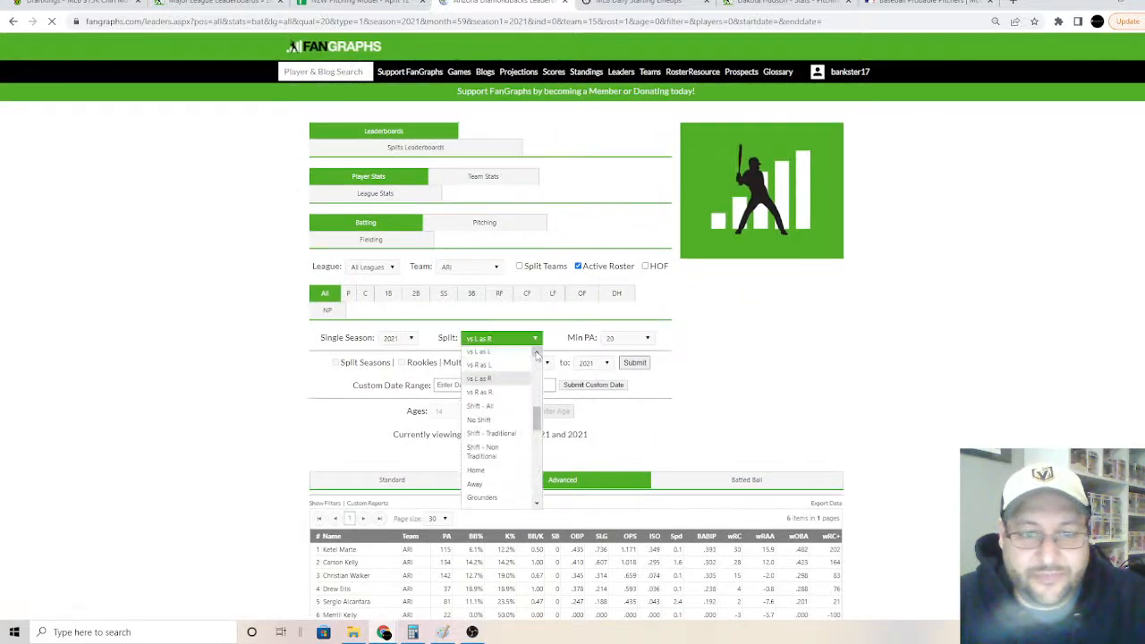
{"action": "left_click", "coordinate": [502, 366]}
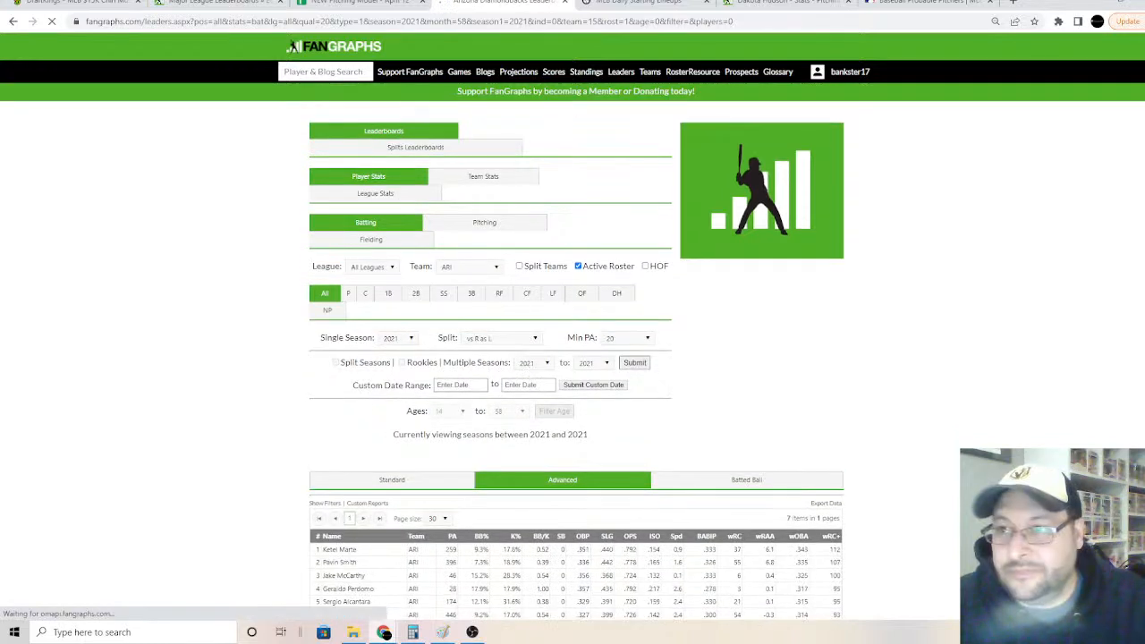
{"action": "scroll", "coordinate": [480, 327], "scroll_direction": "down", "scroll_amount": 3}
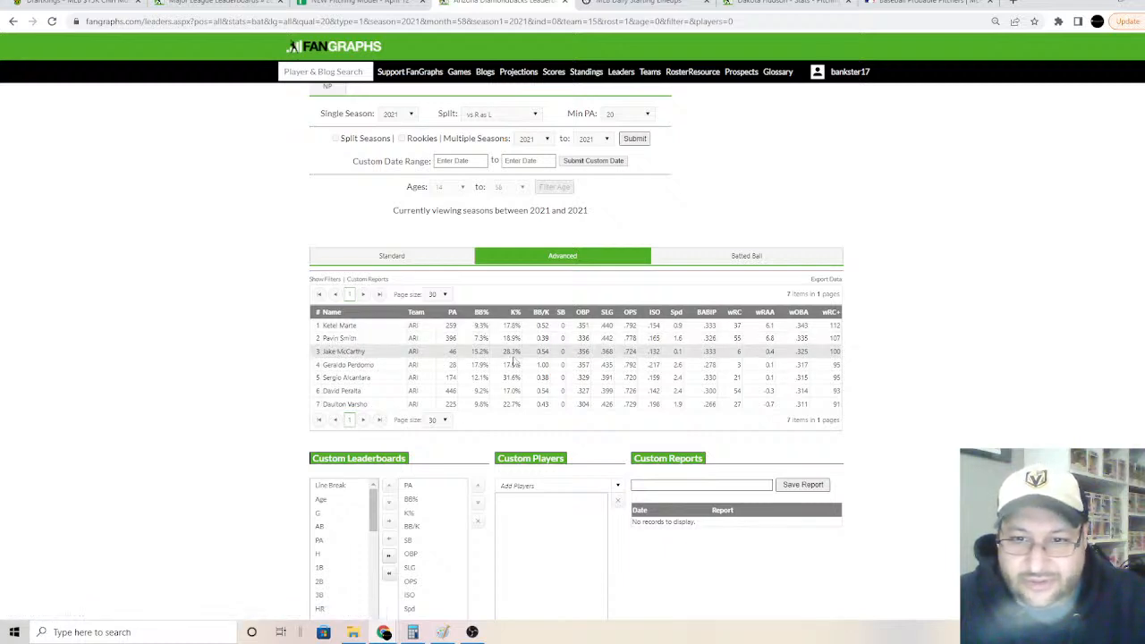
Step: Return to the Heat Map sheet and enter Ketel Marte, Pavin Smith and Jake McCarthy under ARI in K14:K16
{"action": "left_click", "coordinate": [358, 4]}
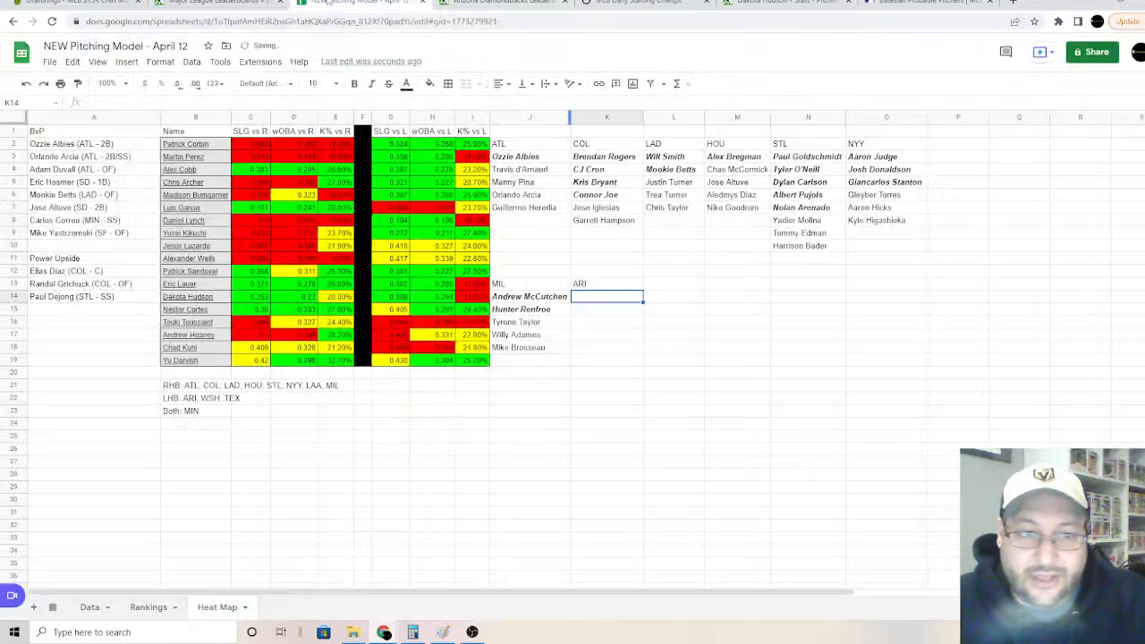
{"action": "type", "text": "Ke"}
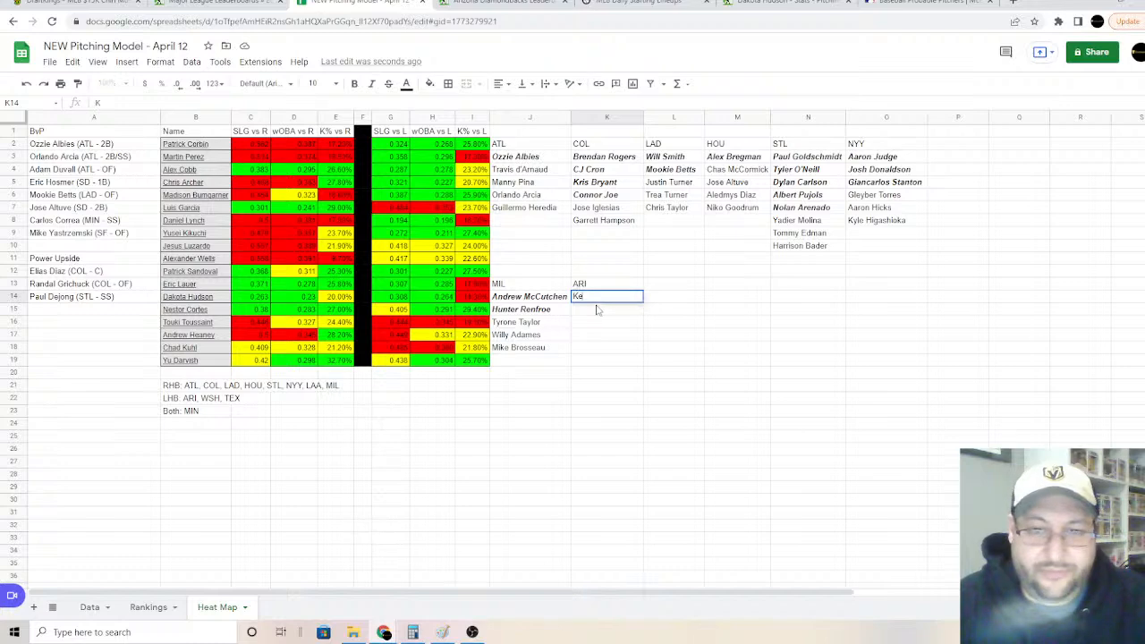
{"action": "type", "text": "tel Marte"}
{"action": "key", "text": "Return"}
{"action": "type", "text": "Pav"}
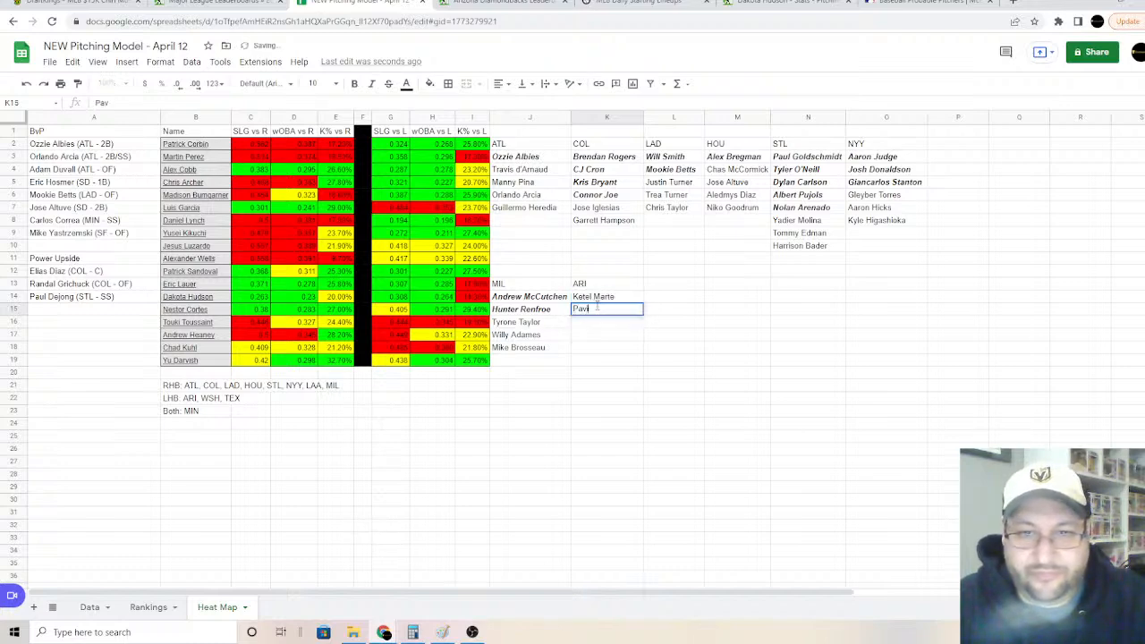
{"action": "type", "text": "in Smith"}
{"action": "key", "text": "Return"}
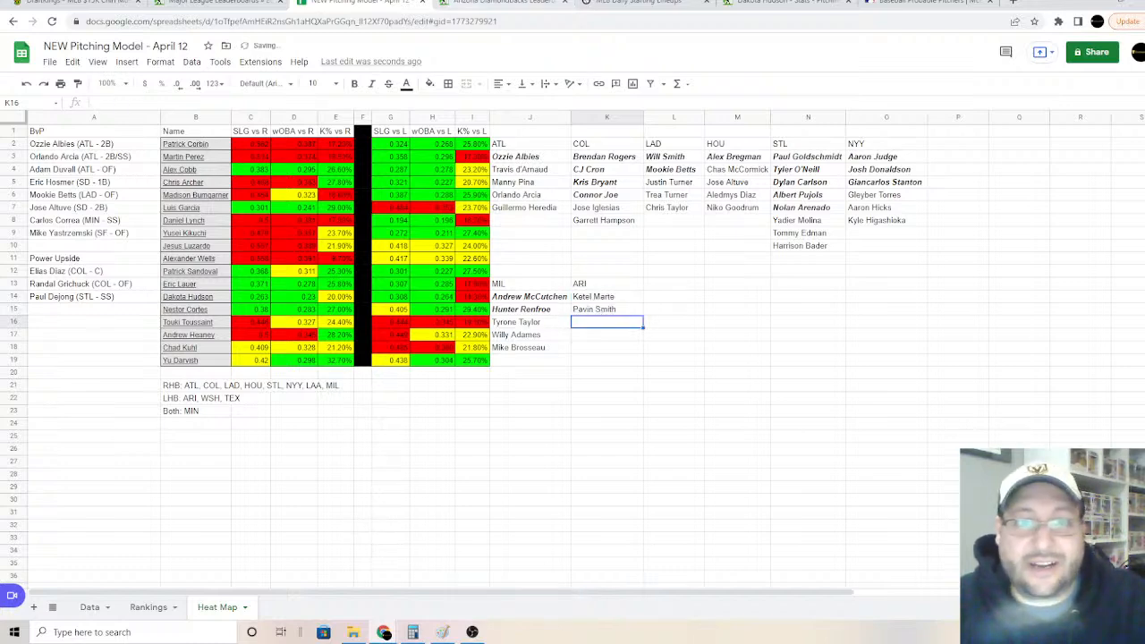
{"action": "left_click", "coordinate": [501, 2]}
{"action": "key", "text": "ctrl+shift+Tab"}
{"action": "type", "text": "Jak"}
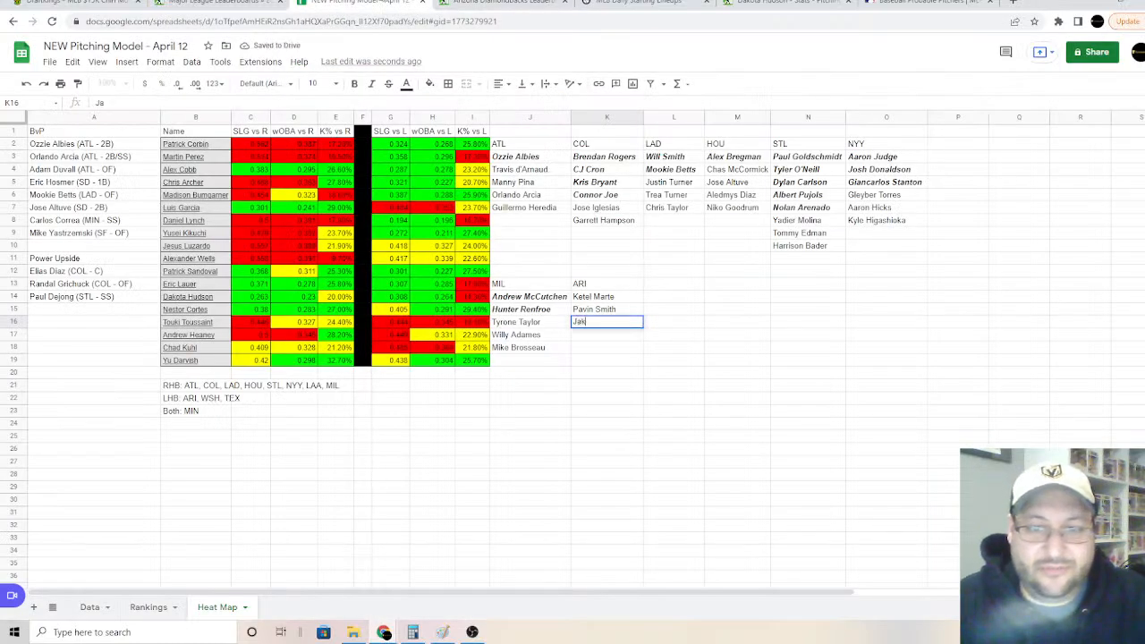
{"action": "type", "text": "e McCarthy"}
{"action": "key", "text": "Return"}
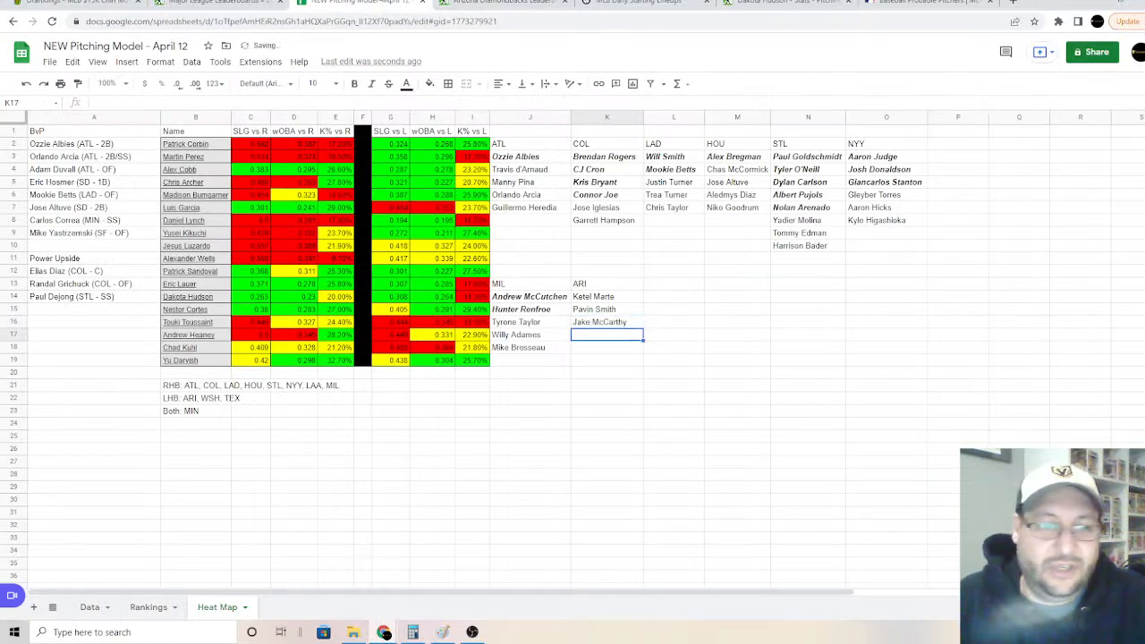
Step: Add Daulton Varsho (ARI - C) to the Power Upside list in cell A15
{"action": "left_click", "coordinate": [53, 309]}
{"action": "type", "text": "Daulton"}
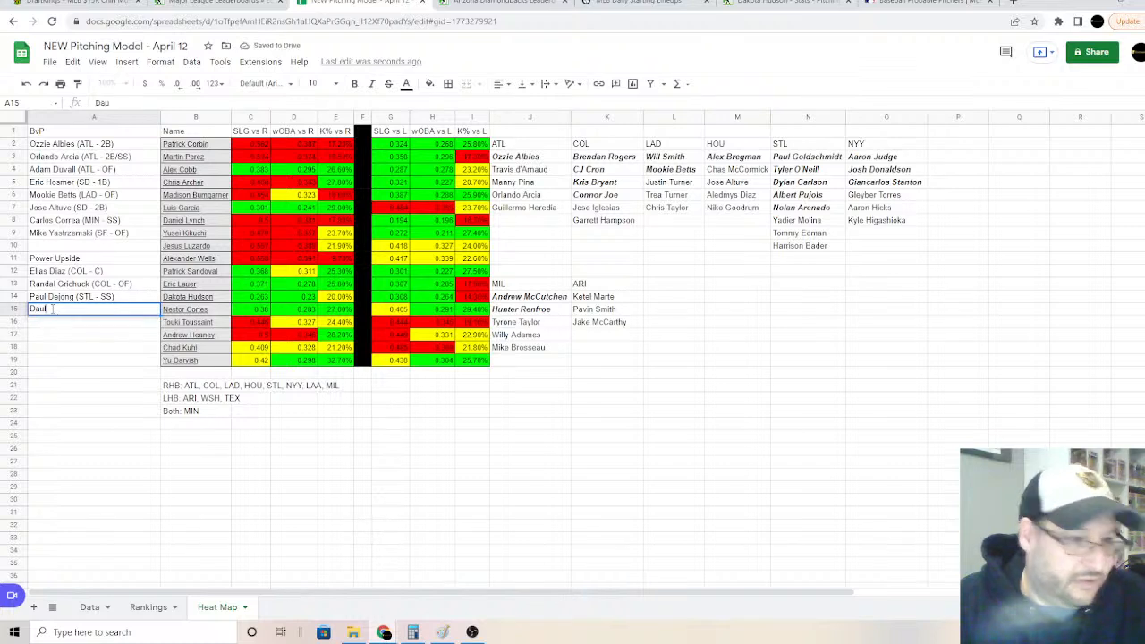
{"action": "type", "text": " Varsho (A"}
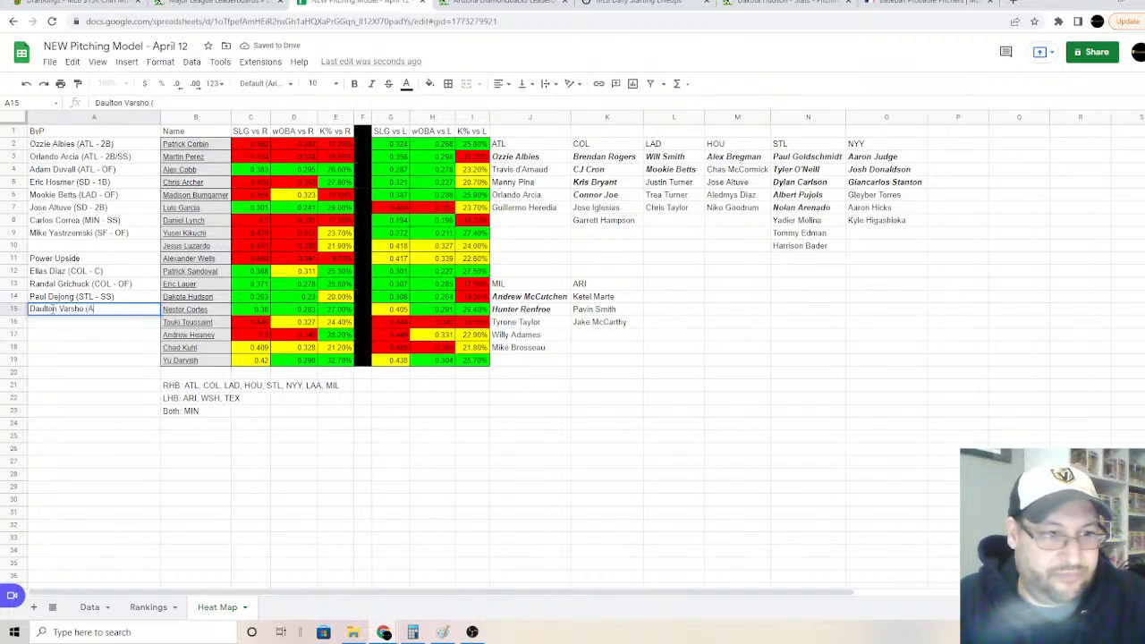
{"action": "type", "text": "RI"}
{"action": "key", "text": "BackSpace"}
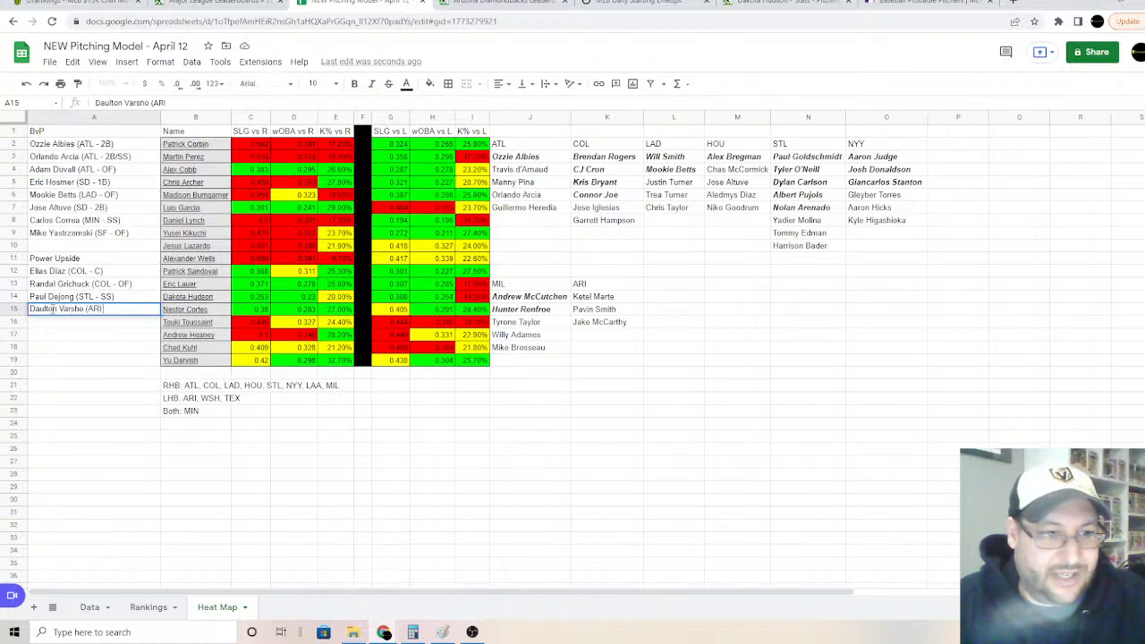
{"action": "type", "text": "I - C)"}
{"action": "key", "text": "Return"}
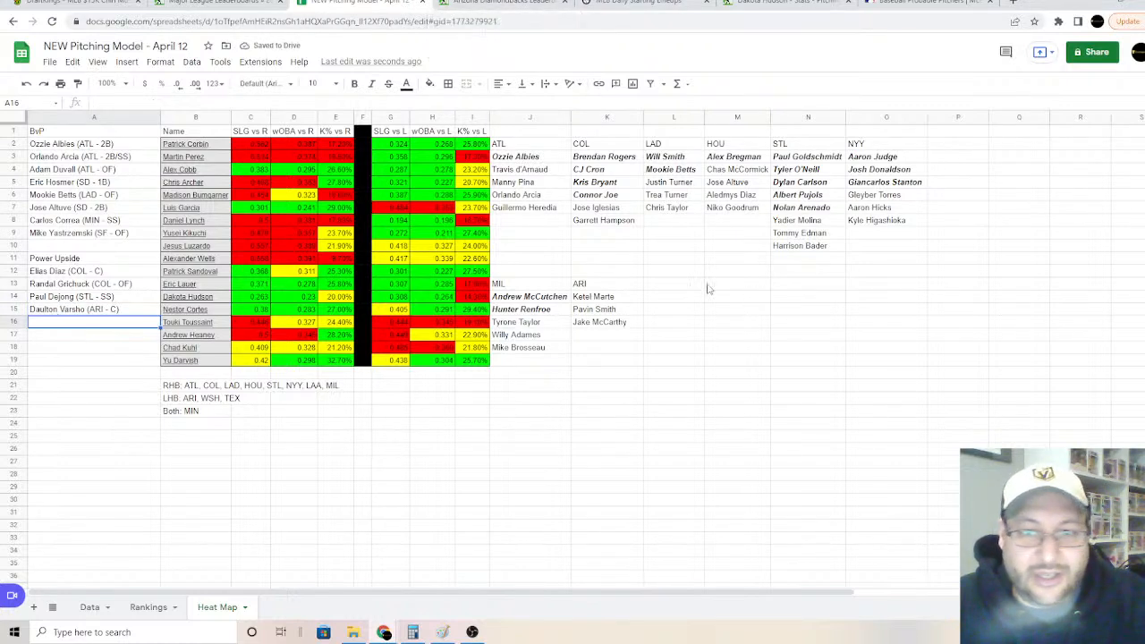
Step: Enter the team heading WSH in cell L13, beside the ARI heading
{"action": "left_click", "coordinate": [660, 284]}
{"action": "type", "text": "WSH"}
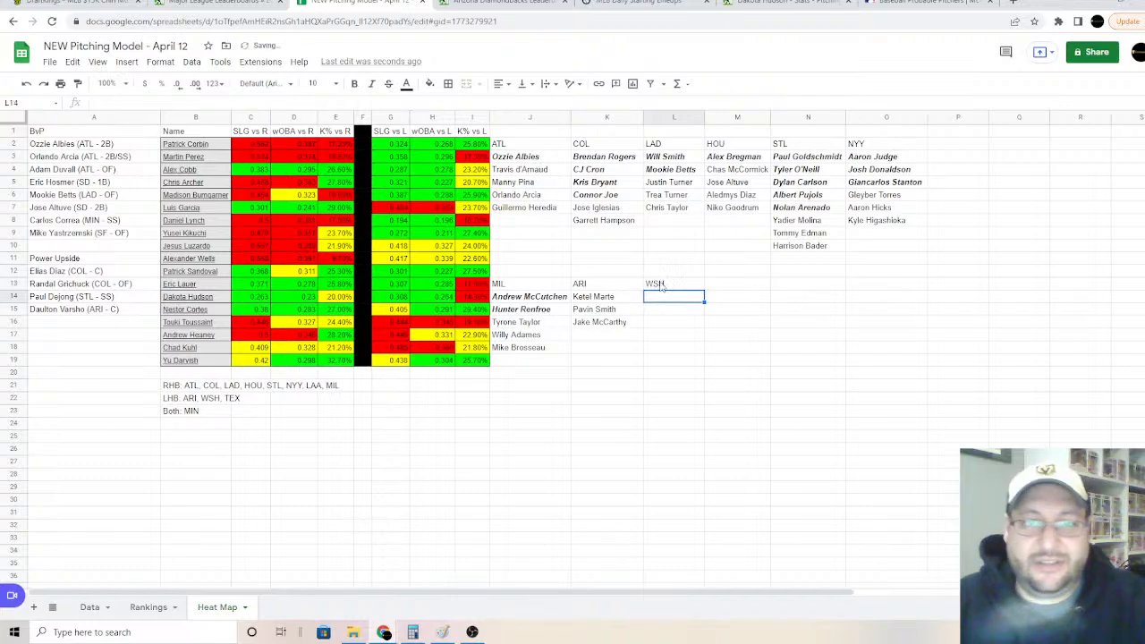
Step: Change the FanGraphs leaderboard's team filter to WSN, review the hitters' stats, and return to the Heat Map sheet
{"action": "left_click", "coordinate": [501, 3]}
{"action": "scroll", "coordinate": [576, 349], "scroll_direction": "up", "scroll_amount": 1}
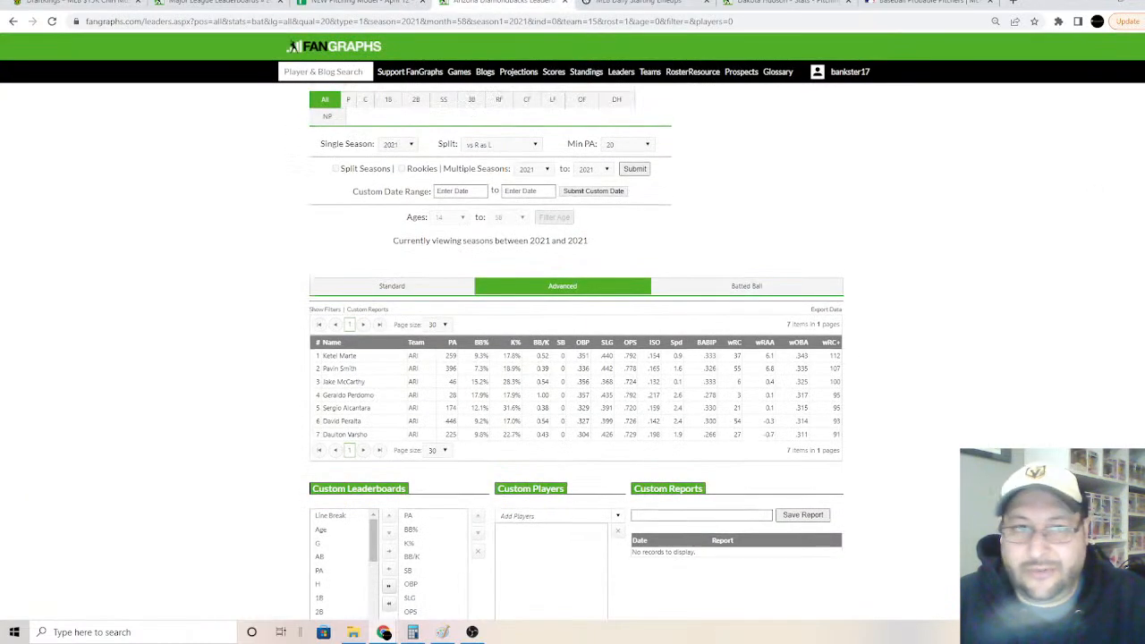
{"action": "scroll", "coordinate": [576, 349], "scroll_direction": "up", "scroll_amount": 2}
{"action": "left_click", "coordinate": [470, 130]}
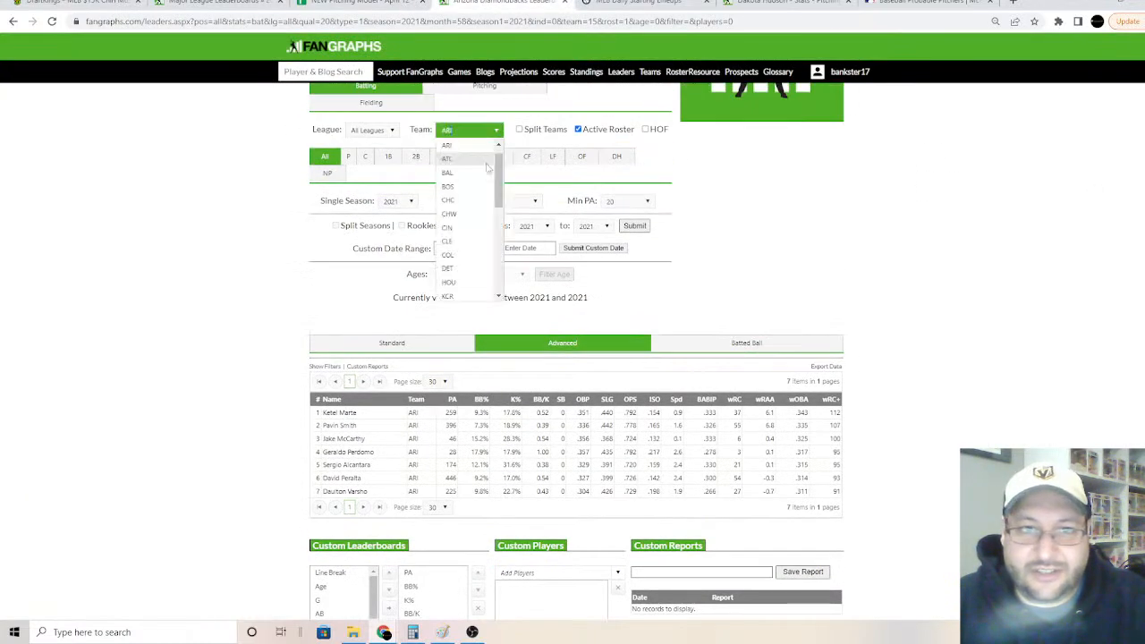
{"action": "left_click_drag", "start_coordinate": [497, 187], "coordinate": [497, 285]}
{"action": "left_click", "coordinate": [447, 295]}
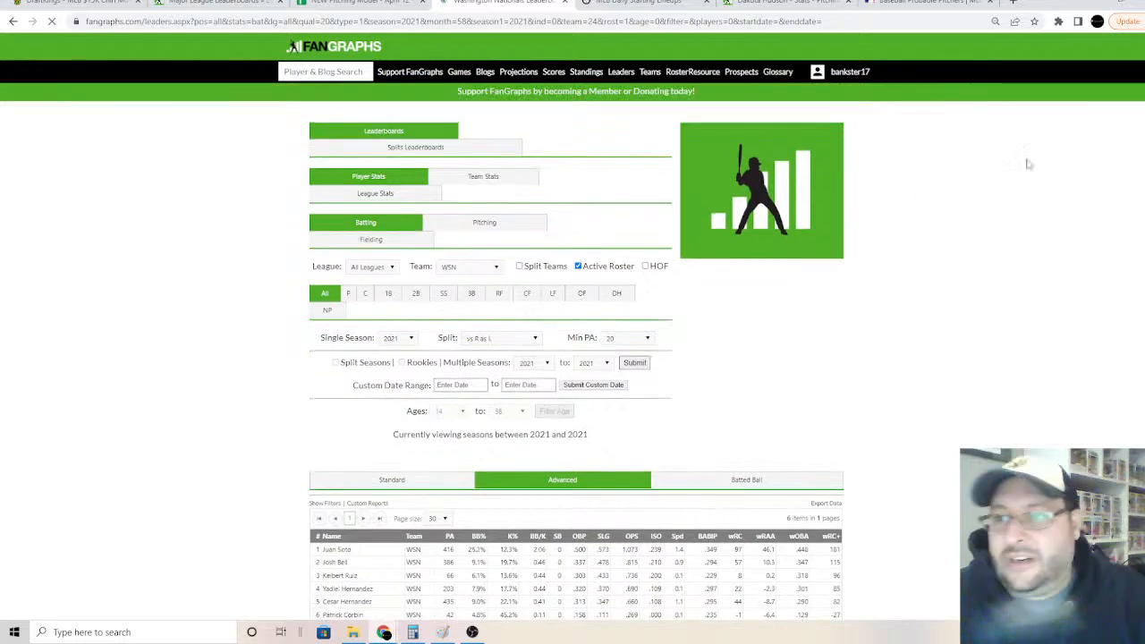
{"action": "scroll", "coordinate": [572, 358], "scroll_direction": "down", "scroll_amount": 3}
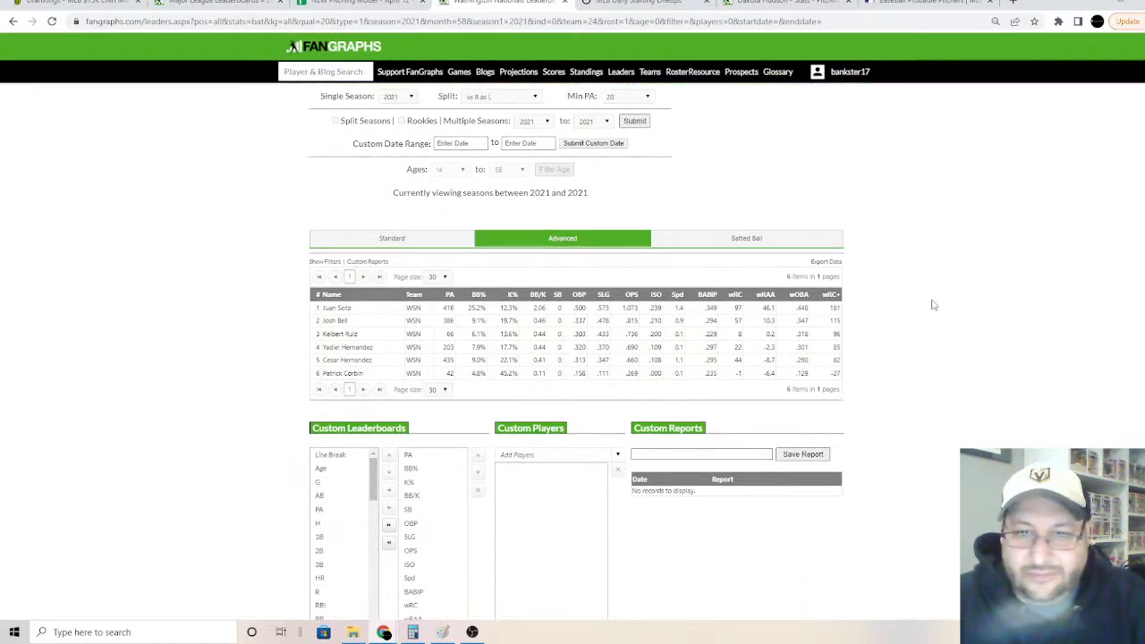
{"action": "left_click", "coordinate": [372, 9]}
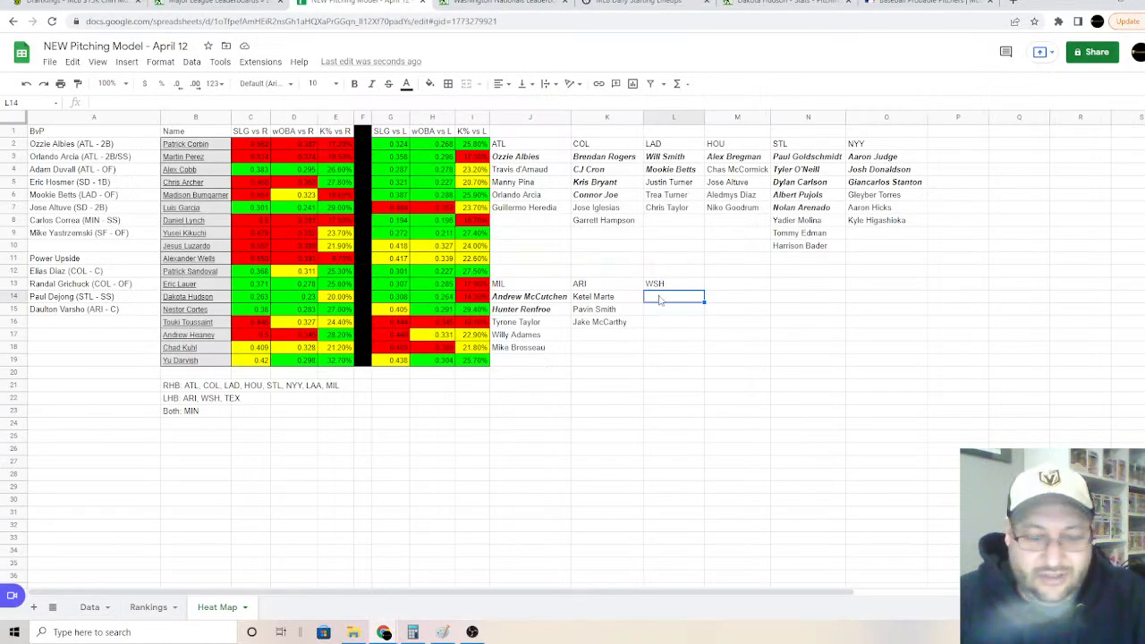
Step: Enter Juan Soto and Josh Bell under the WSH heading in cells L14:L15
{"action": "type", "text": "Juan So"}
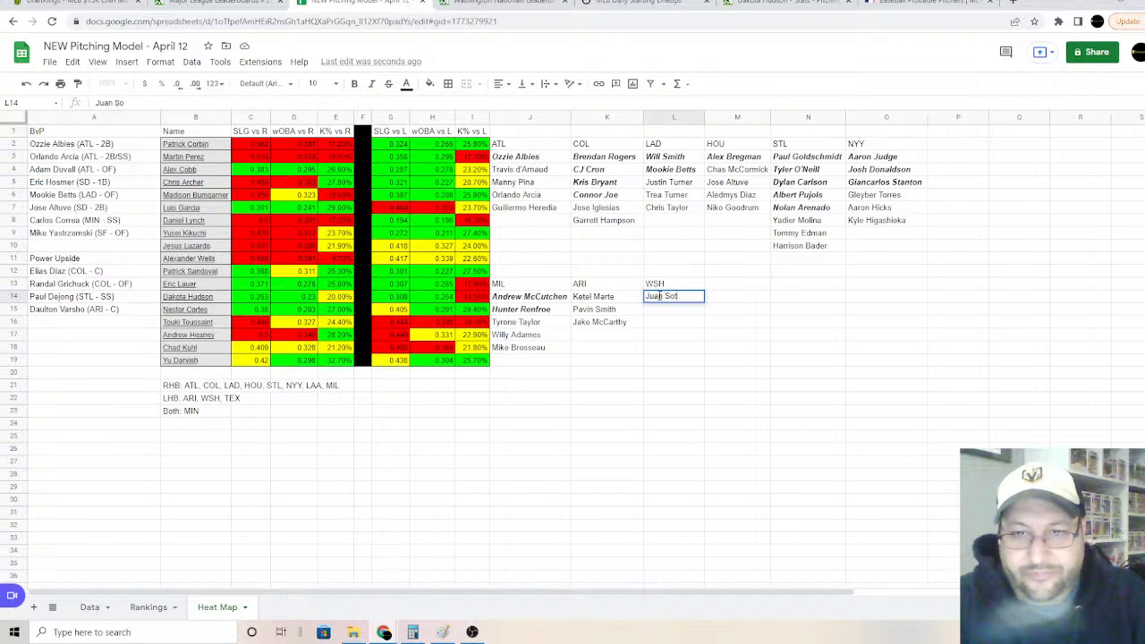
{"action": "type", "text": "to"}
{"action": "key", "text": "Return"}
{"action": "type", "text": "Josh Be"}
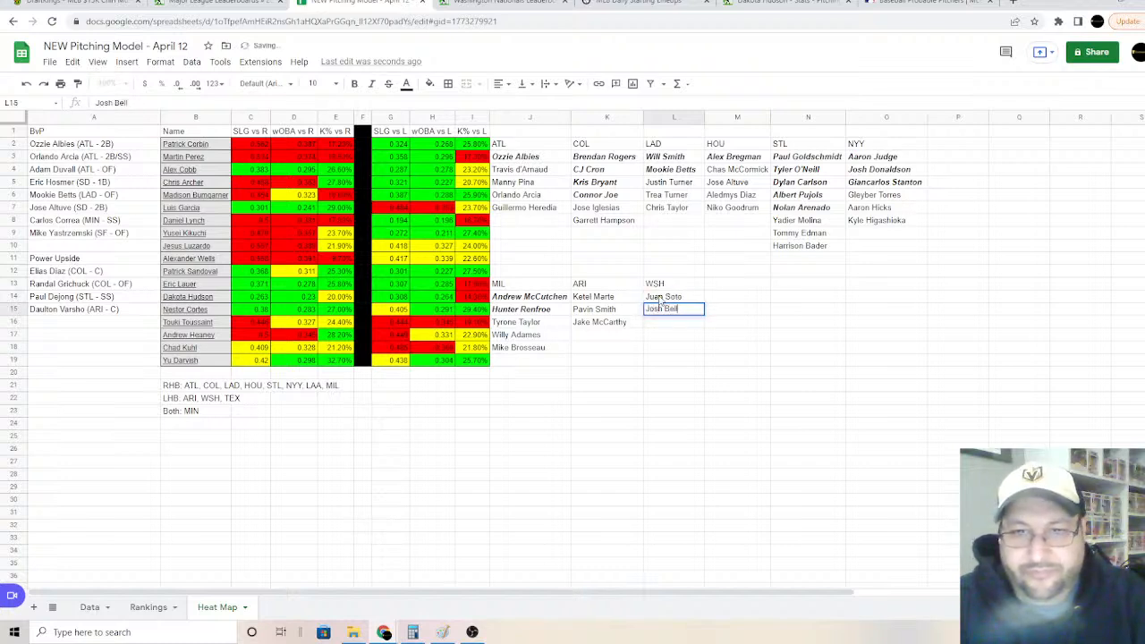
{"action": "type", "text": "ll"}
{"action": "key", "text": "Return"}
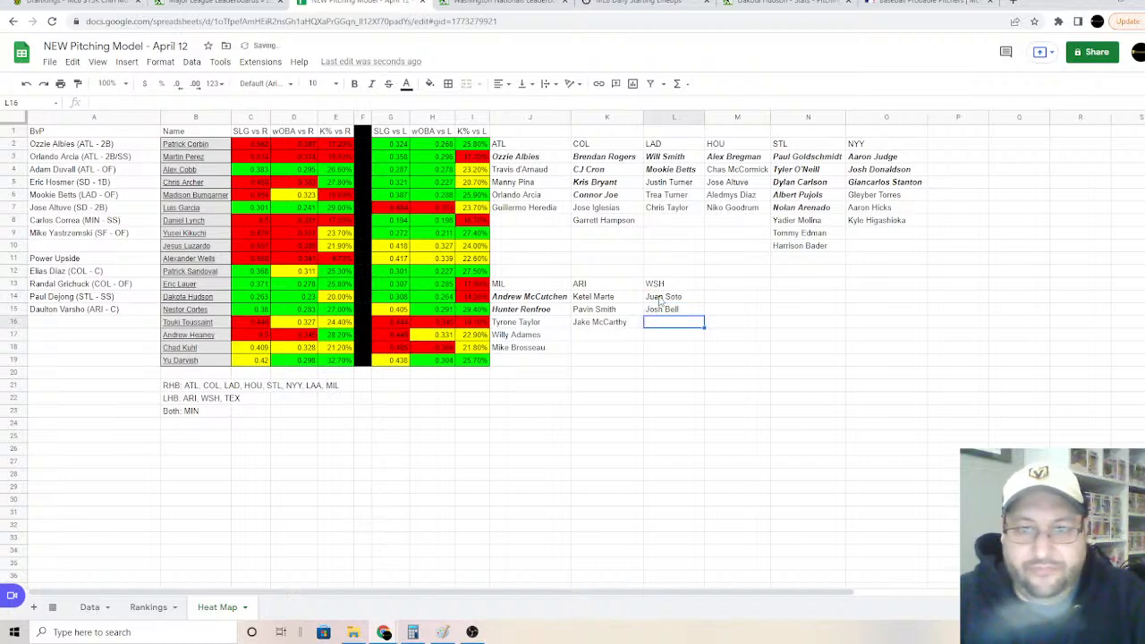
Step: Format Juan Soto's name in the WSH list as bold italic
{"action": "left_click", "coordinate": [661, 298]}
{"action": "left_click", "coordinate": [354, 83]}
{"action": "left_click", "coordinate": [371, 83]}
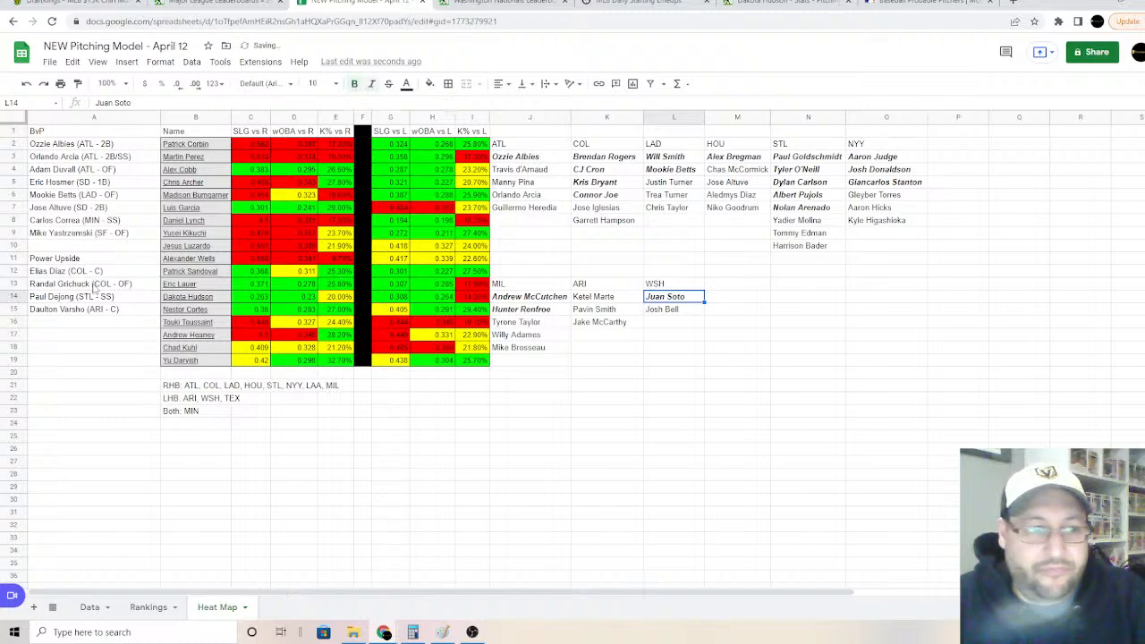
Step: Add Kiebert Ruiz (WSH - C) to the Power Upside list in cell A16, correcting the closing parenthesis
{"action": "left_click", "coordinate": [71, 322]}
{"action": "type", "text": "Kie"}
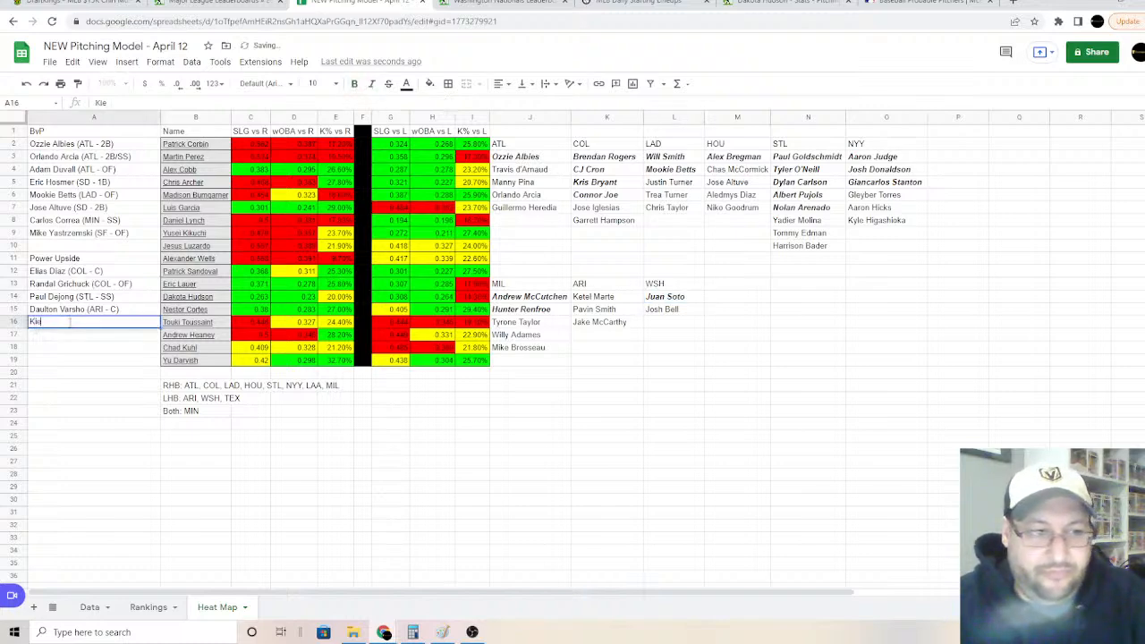
{"action": "type", "text": "bert Ruiz ("}
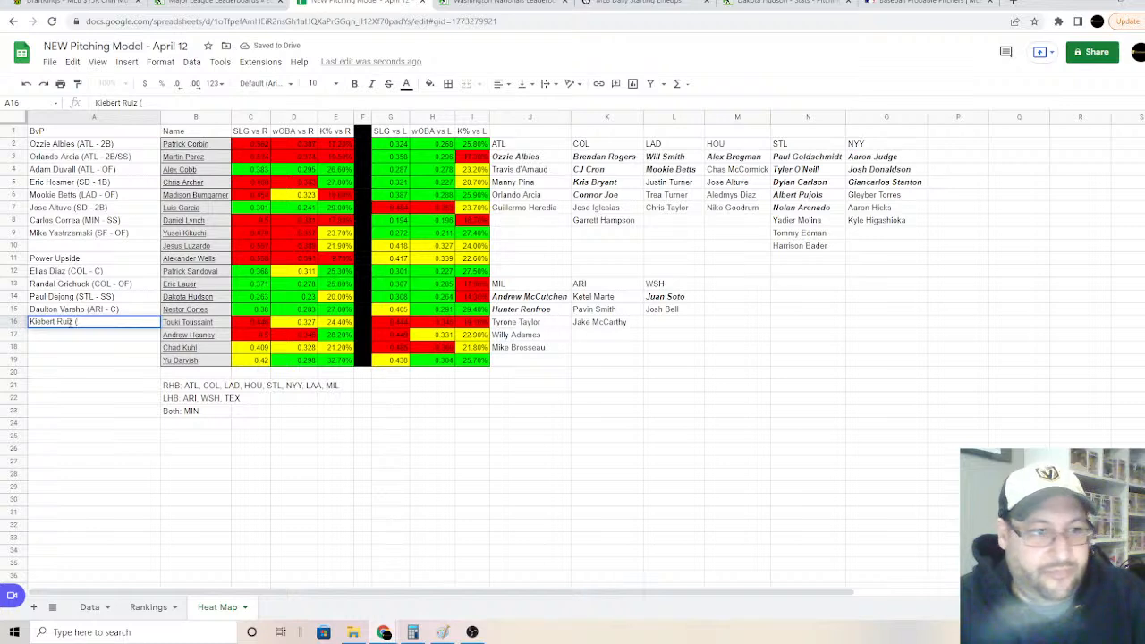
{"action": "type", "text": "WSH - C)"}
{"action": "key", "text": "Return"}
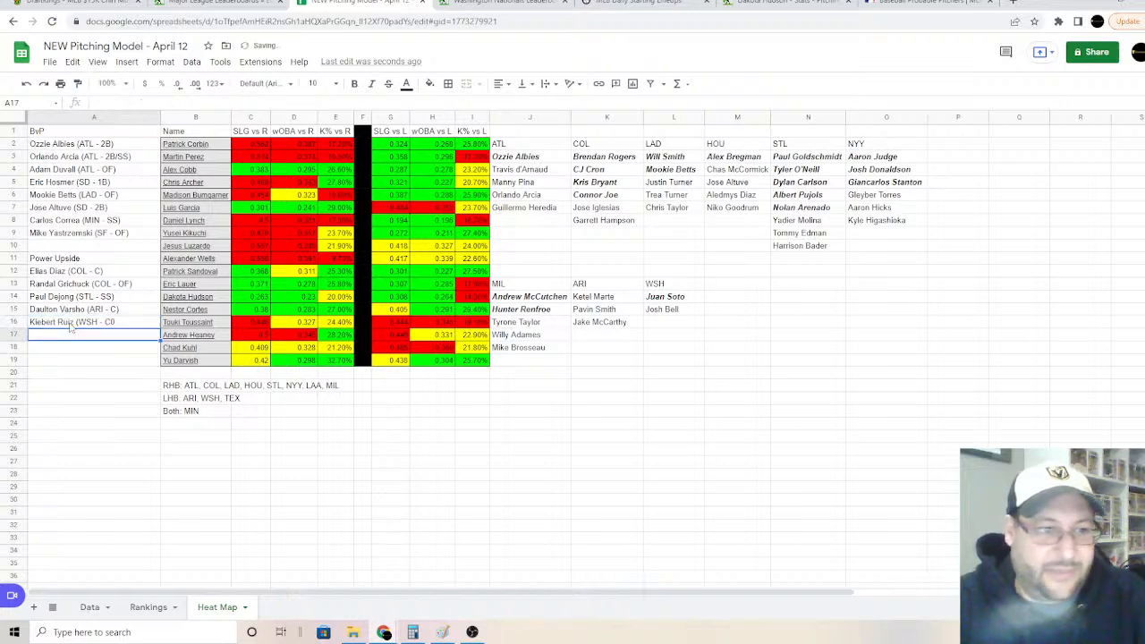
{"action": "left_click", "coordinate": [72, 322]}
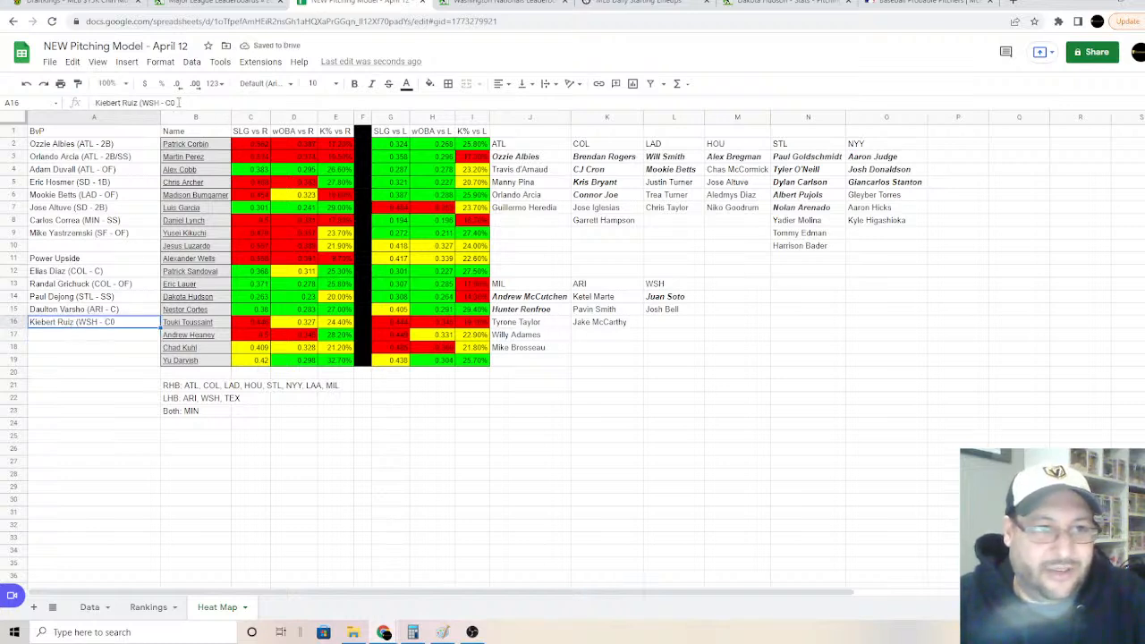
{"action": "left_click", "coordinate": [183, 102]}
{"action": "key", "text": "BackSpace"}
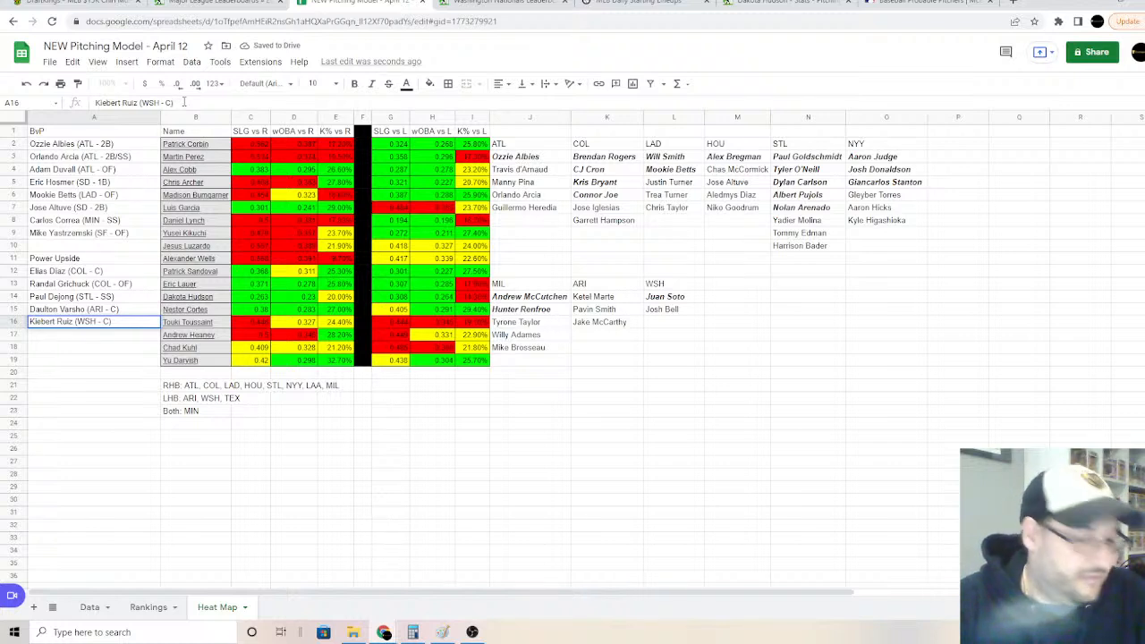
{"action": "type", "text": ")"}
{"action": "key", "text": "Return"}
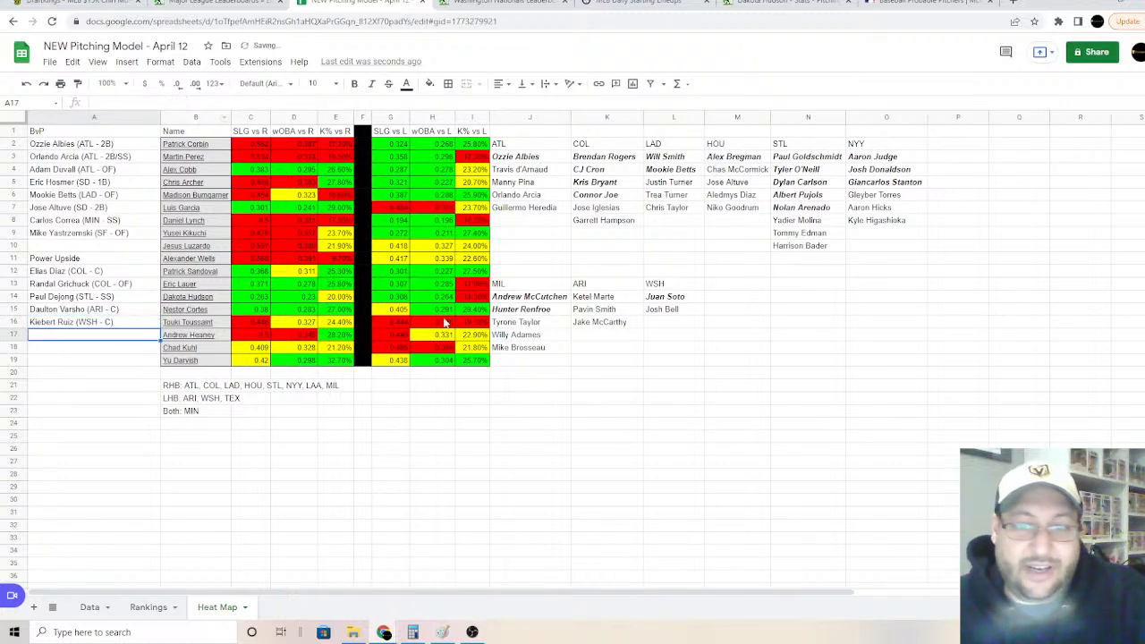
Step: Enter the team heading TEX in cell M13, beside the WSH heading
{"action": "left_click", "coordinate": [713, 287]}
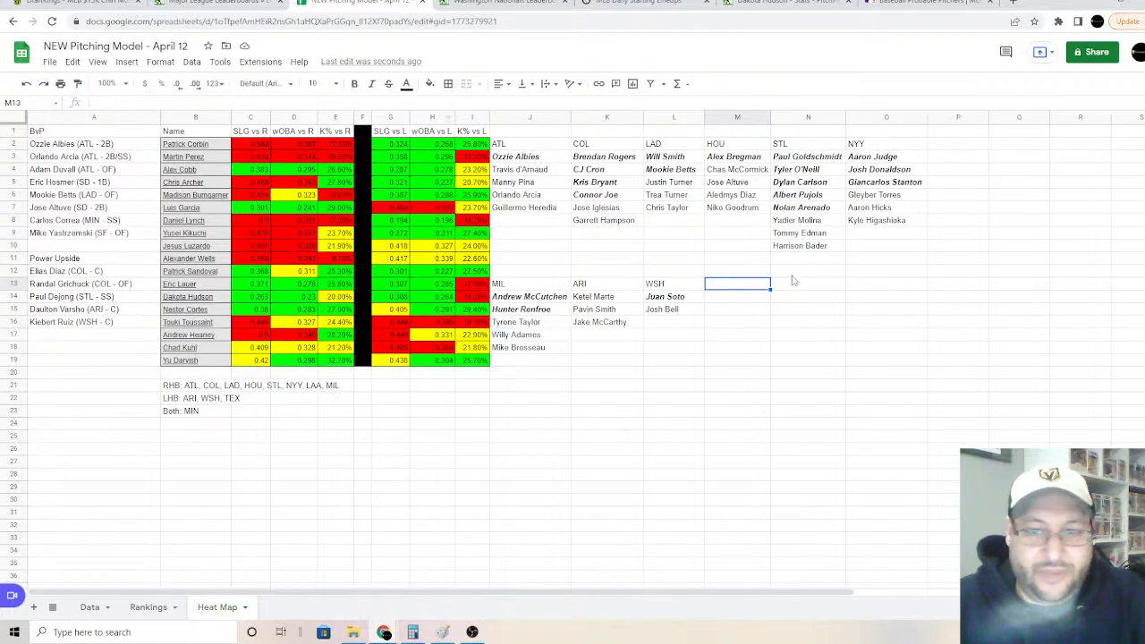
{"action": "type", "text": "TEX"}
{"action": "key", "text": "Return"}
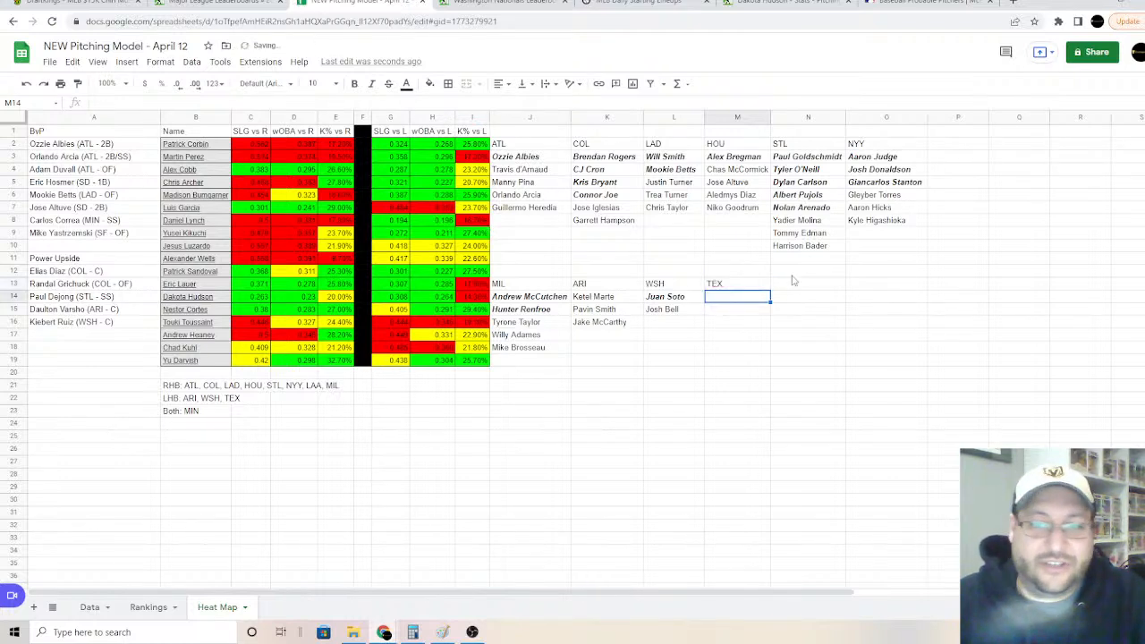
Step: Change the FanGraphs leaderboard's team filter to TEX, review the hitters' stats, and return to the Heat Map sheet
{"action": "left_click", "coordinate": [491, 3]}
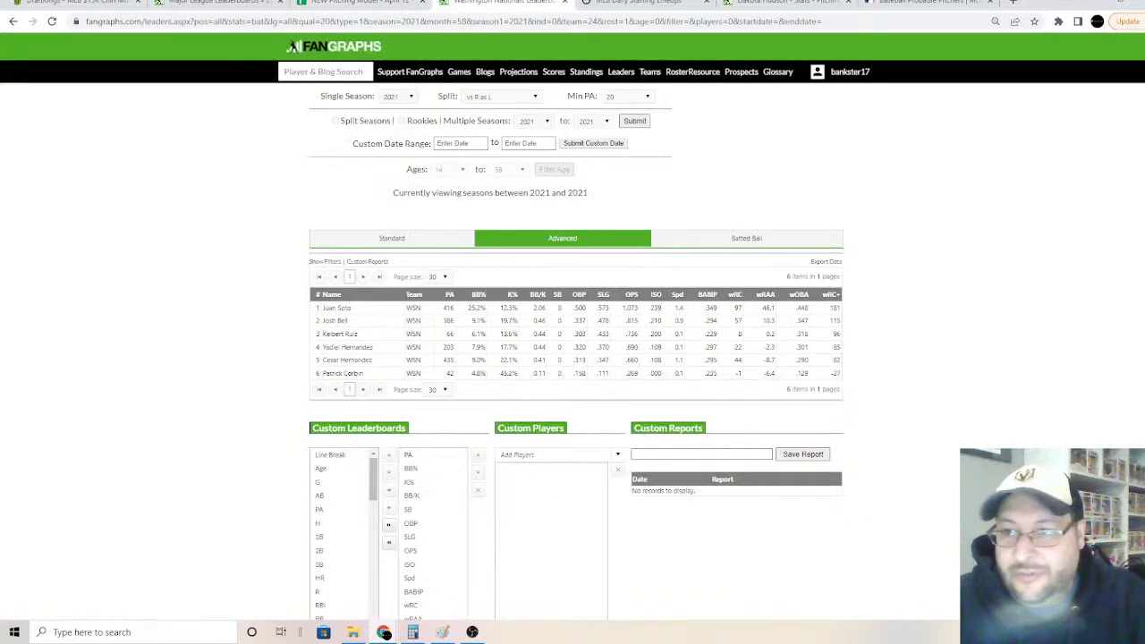
{"action": "scroll", "coordinate": [472, 123], "scroll_direction": "up", "scroll_amount": 2}
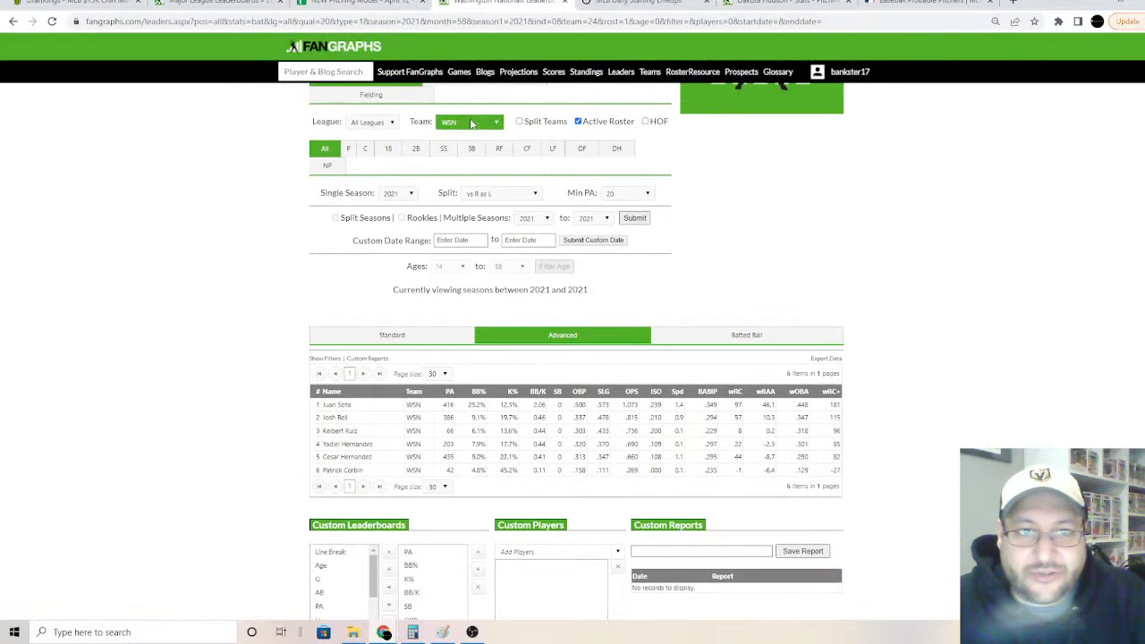
{"action": "left_click", "coordinate": [472, 123]}
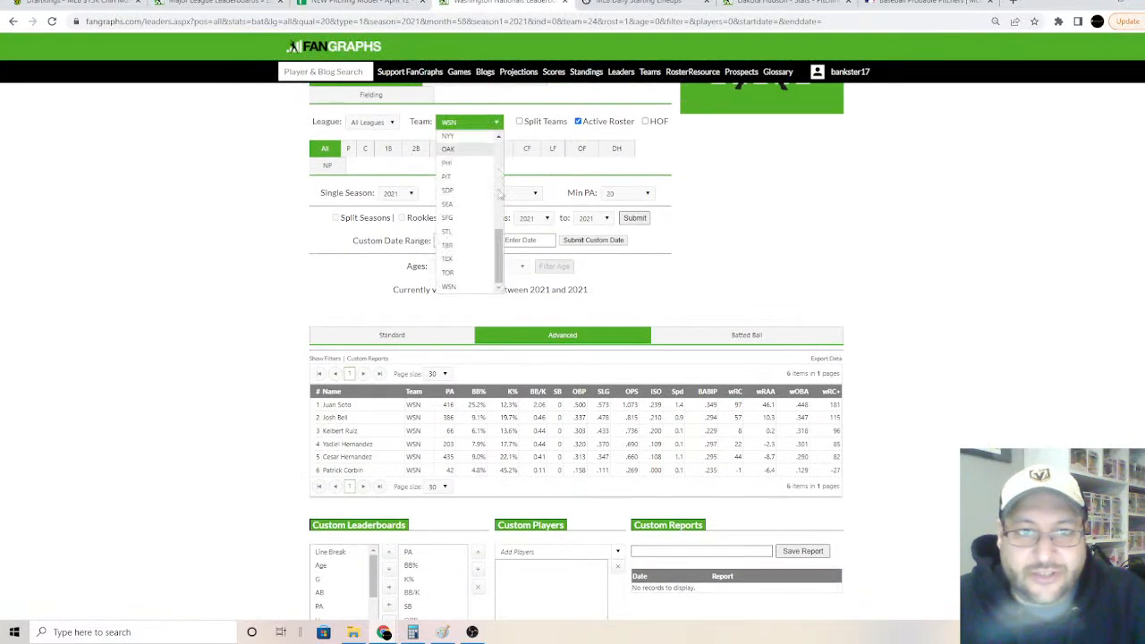
{"action": "left_click", "coordinate": [448, 259]}
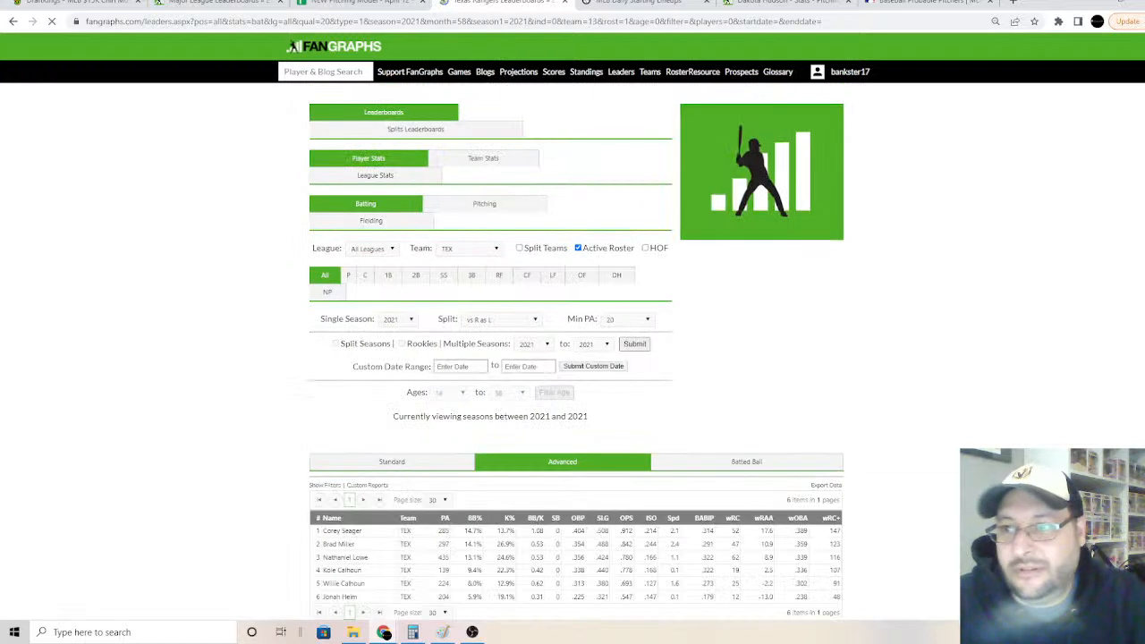
{"action": "scroll", "coordinate": [573, 352], "scroll_direction": "down", "scroll_amount": 3}
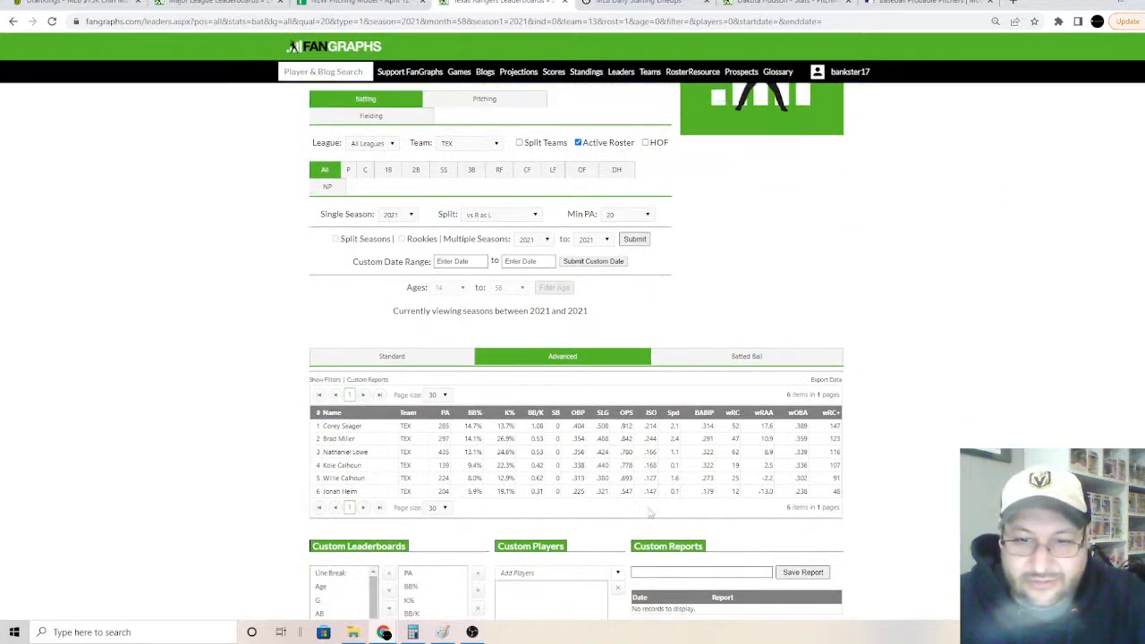
{"action": "left_click", "coordinate": [358, 4]}
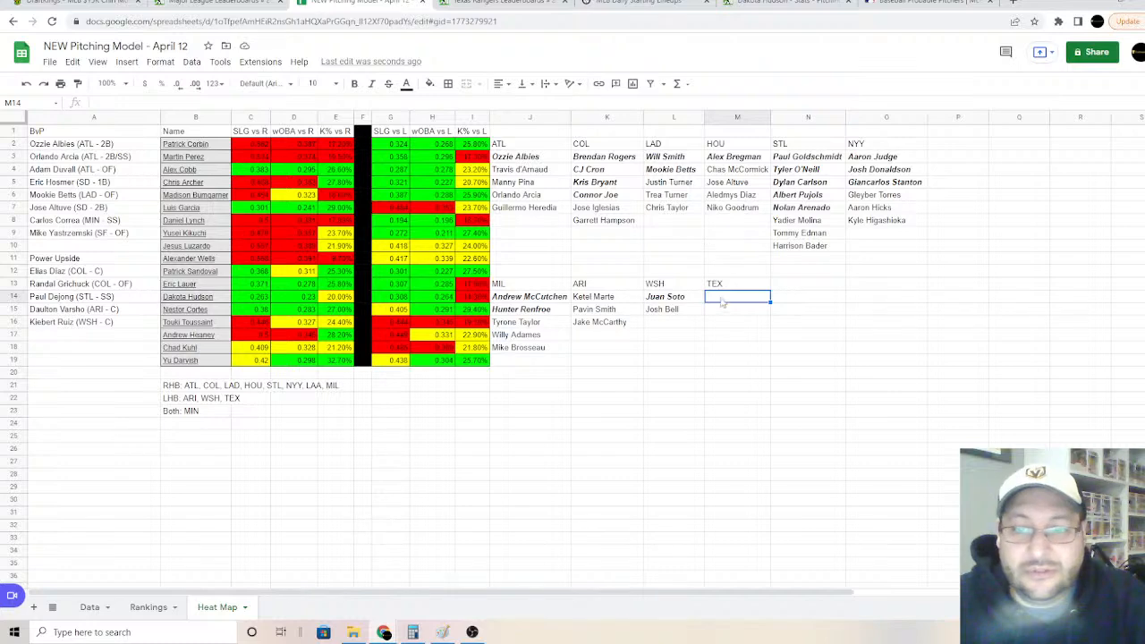
Step: Enter Corey Seager, Brad Miller, Nathaniel Lowe and Kole Calhoun under the TEX heading in cells M14:M17
{"action": "type", "text": "Corey Seager"}
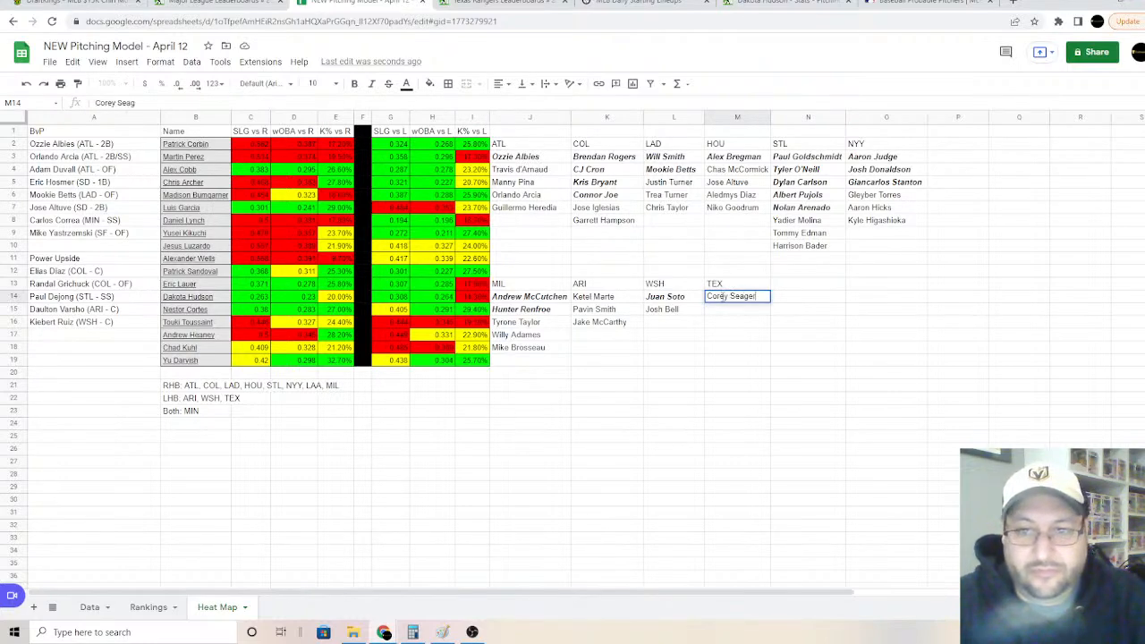
{"action": "key", "text": "Return"}
{"action": "type", "text": "Brad Mi"}
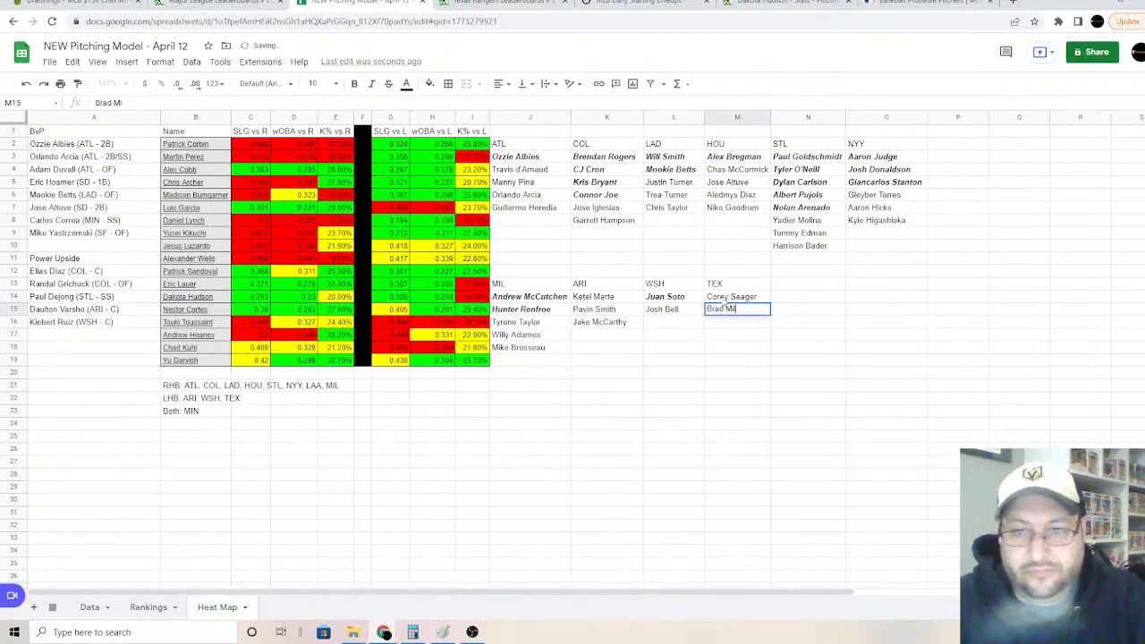
{"action": "type", "text": "ller"}
{"action": "key", "text": "Return"}
{"action": "type", "text": "N"}
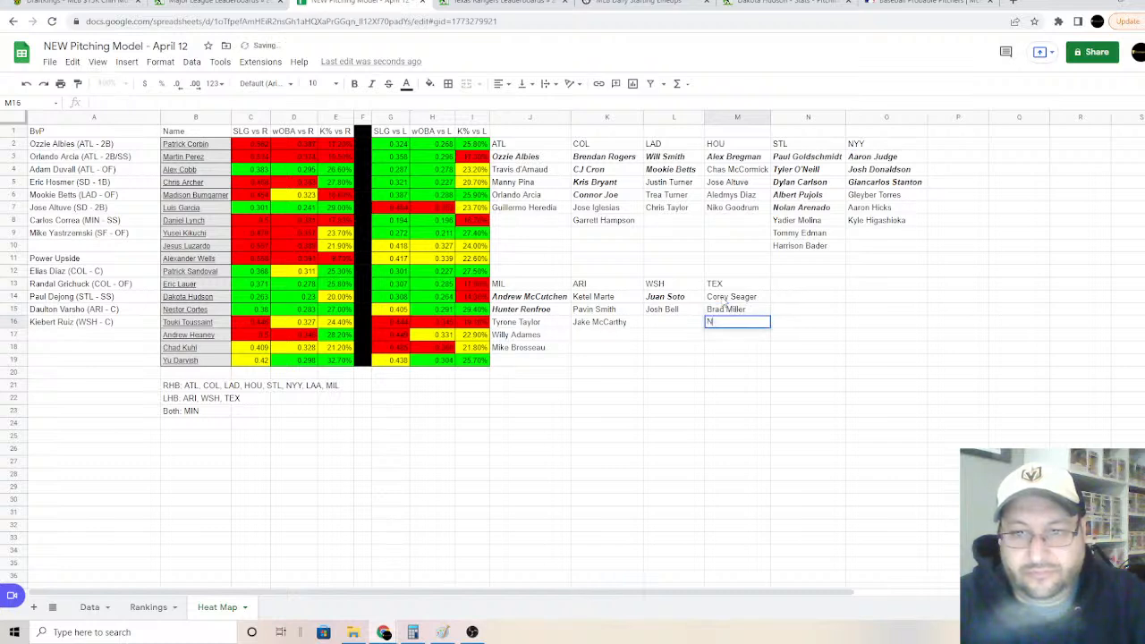
{"action": "type", "text": "athaniel Lo"}
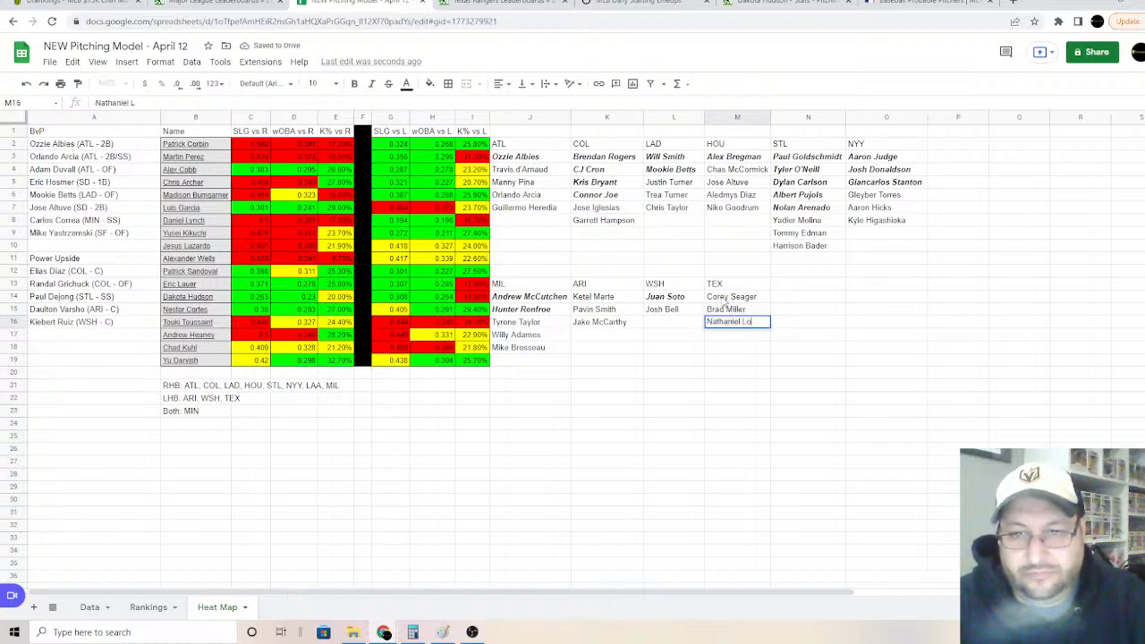
{"action": "type", "text": "we"}
{"action": "key", "text": "Return"}
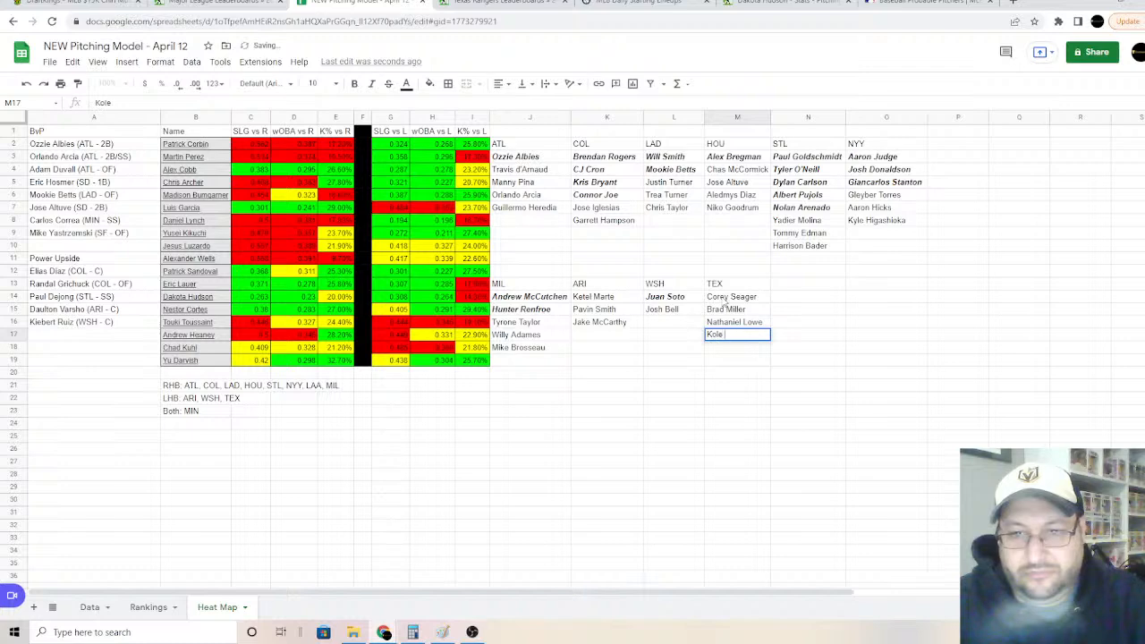
{"action": "type", "text": "lhoun"}
{"action": "key", "text": "Return"}
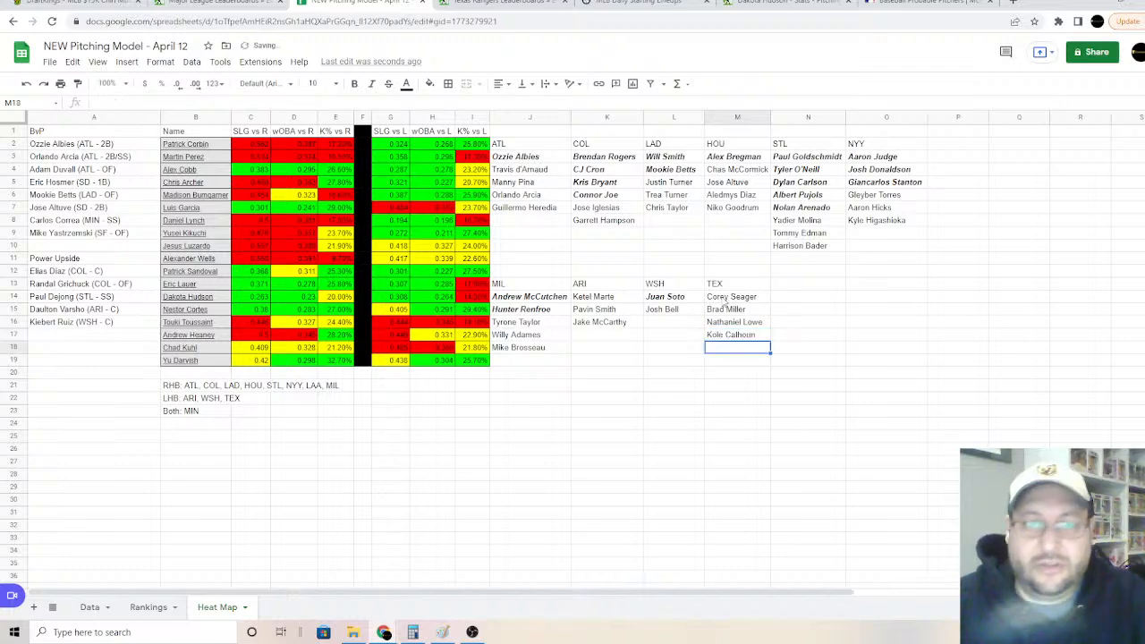
Step: Recheck the Texas hitters' stats on FanGraphs, and format Corey Seager's name in the Heat Map sheet as bold italic
{"action": "key", "text": "ctrl+Tab"}
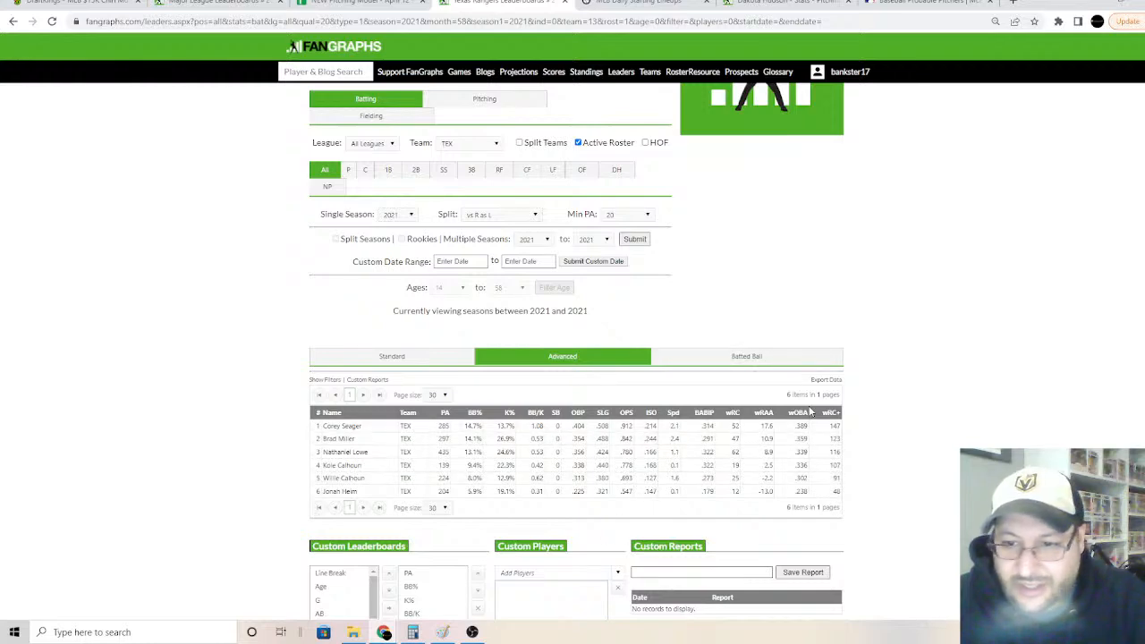
{"action": "key", "text": "ctrl+shift+Tab"}
{"action": "left_click", "coordinate": [738, 300]}
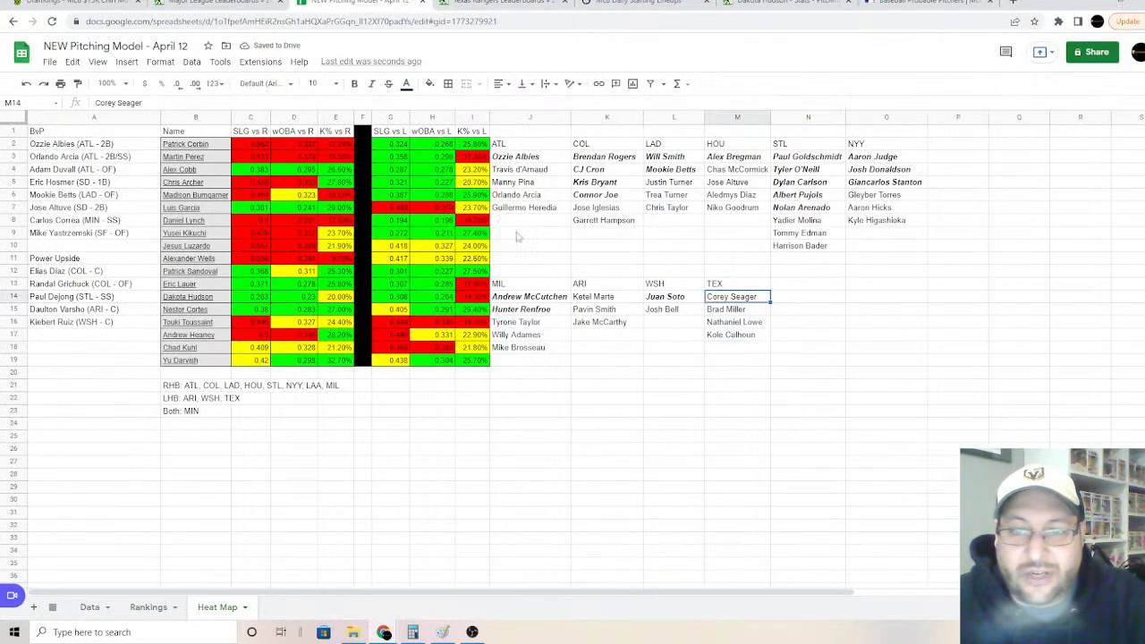
{"action": "left_click", "coordinate": [355, 83]}
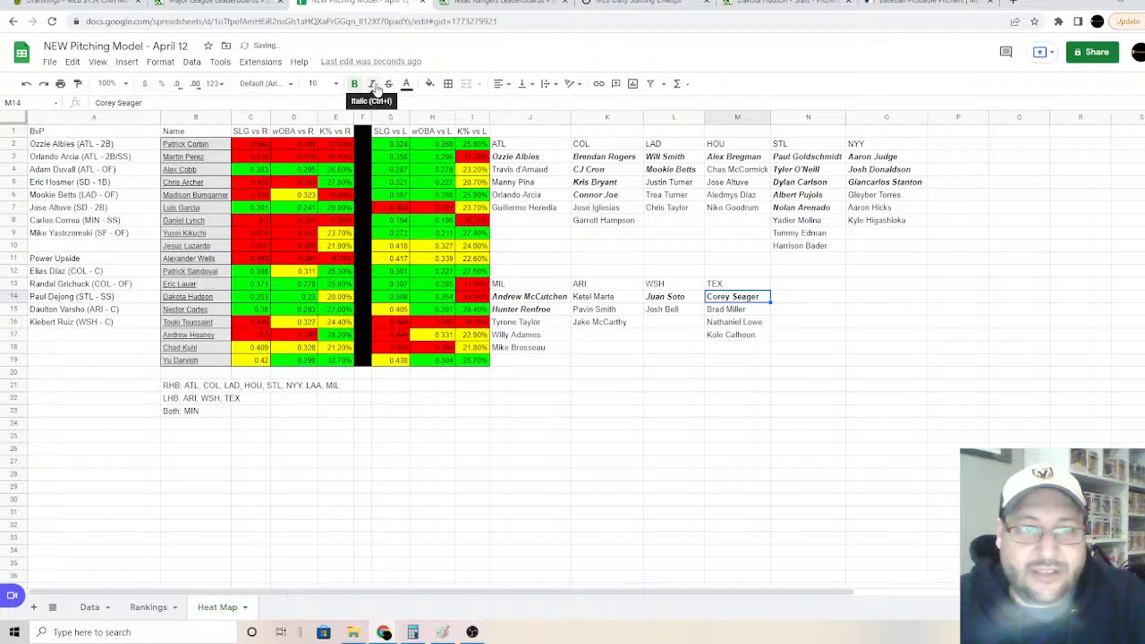
{"action": "left_click", "coordinate": [371, 83]}
Step: Enter the team heading MIN in cell N13, beside the TEX heading
{"action": "left_click", "coordinate": [784, 286]}
{"action": "type", "text": "MIN"}
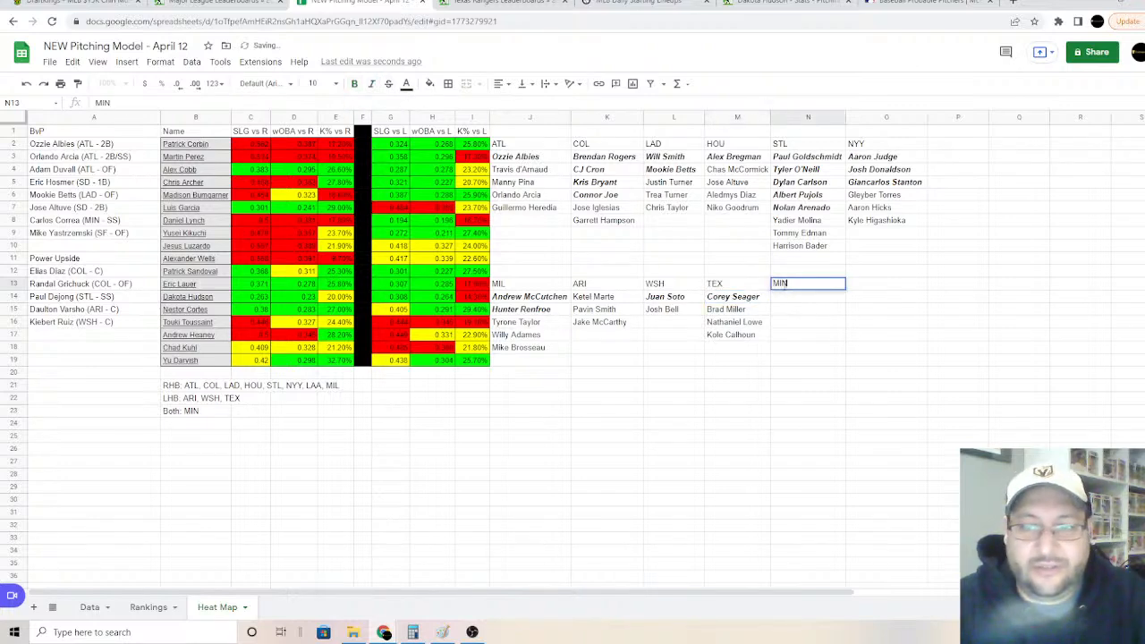
{"action": "key", "text": "Return"}
Step: Switch to the FanGraphs leaderboard and change its team filter to MIN
{"action": "key", "text": "ctrl+Tab"}
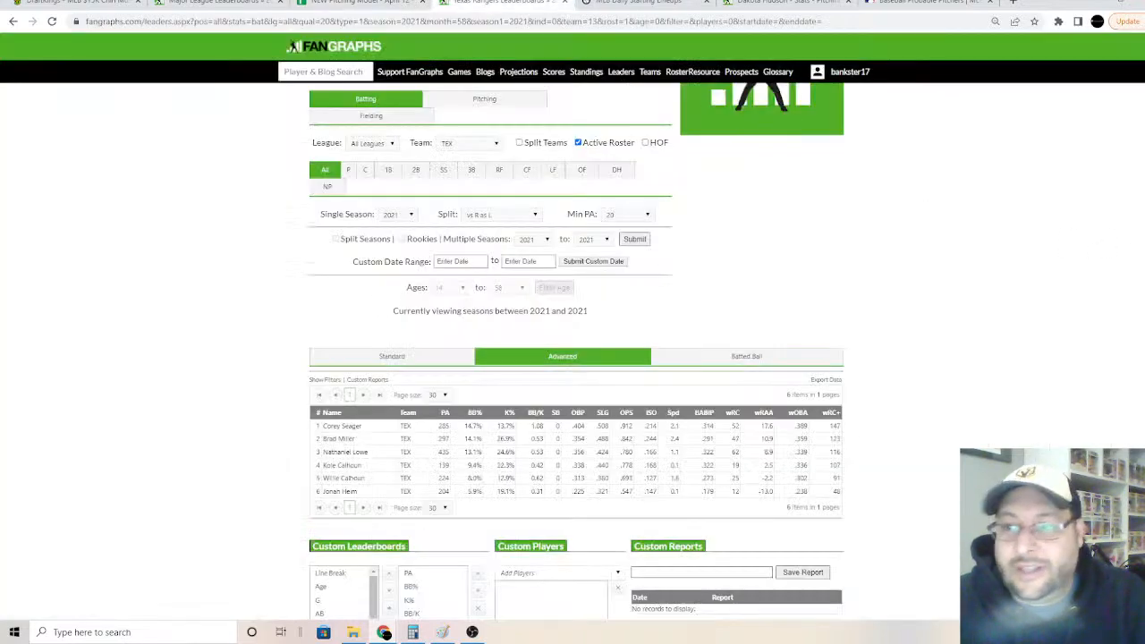
{"action": "left_click", "coordinate": [469, 247]}
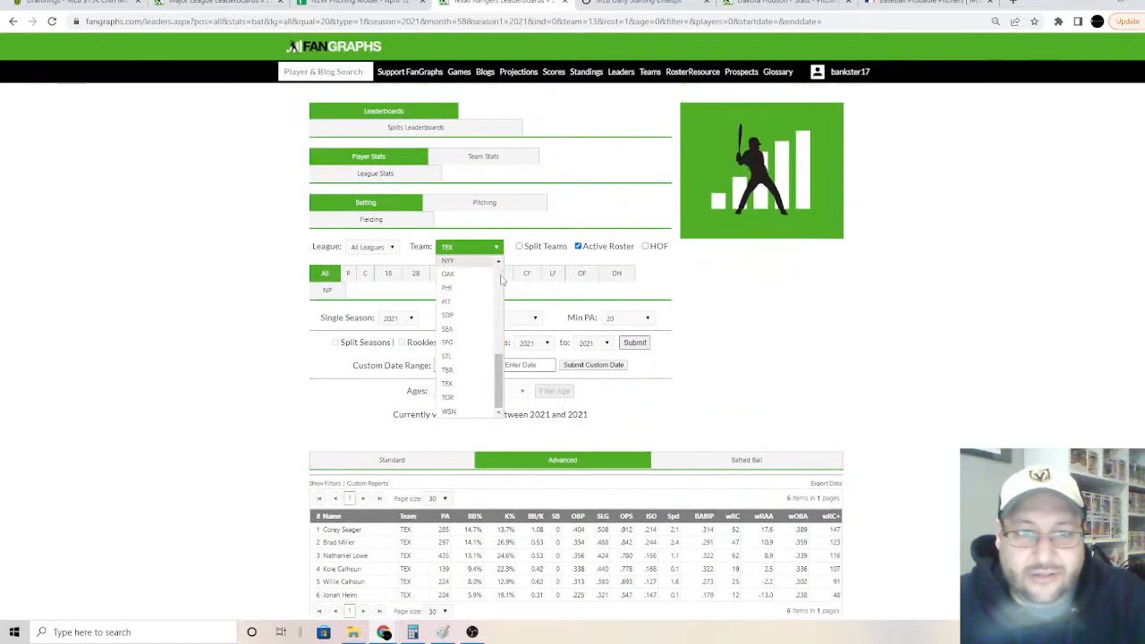
{"action": "left_click_drag", "start_coordinate": [501, 369], "coordinate": [503, 355]}
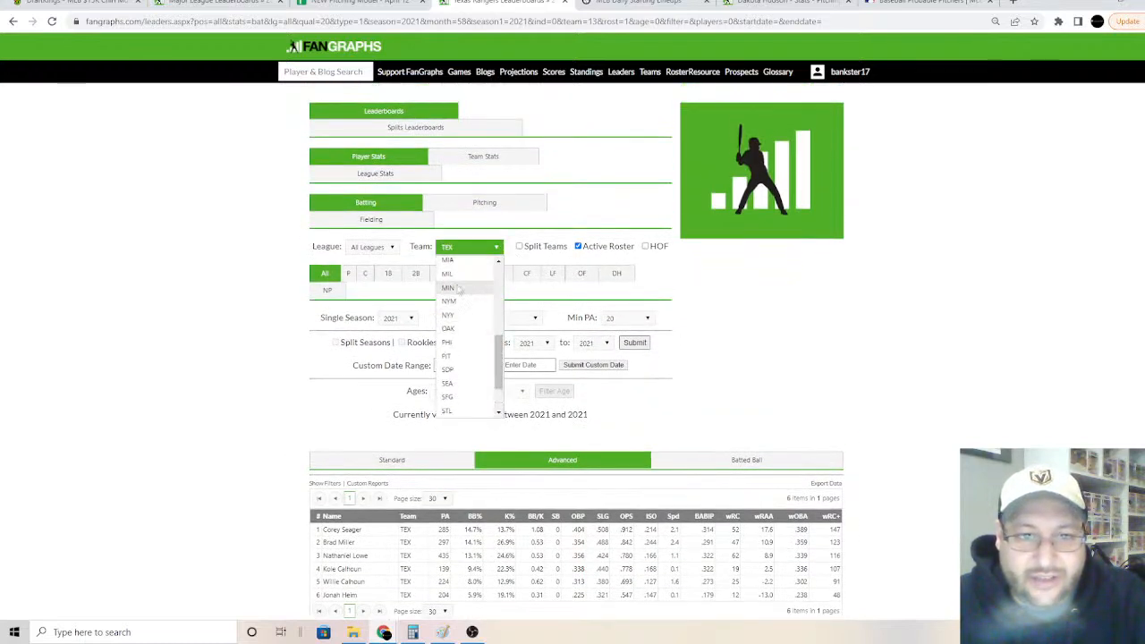
{"action": "left_click", "coordinate": [458, 289]}
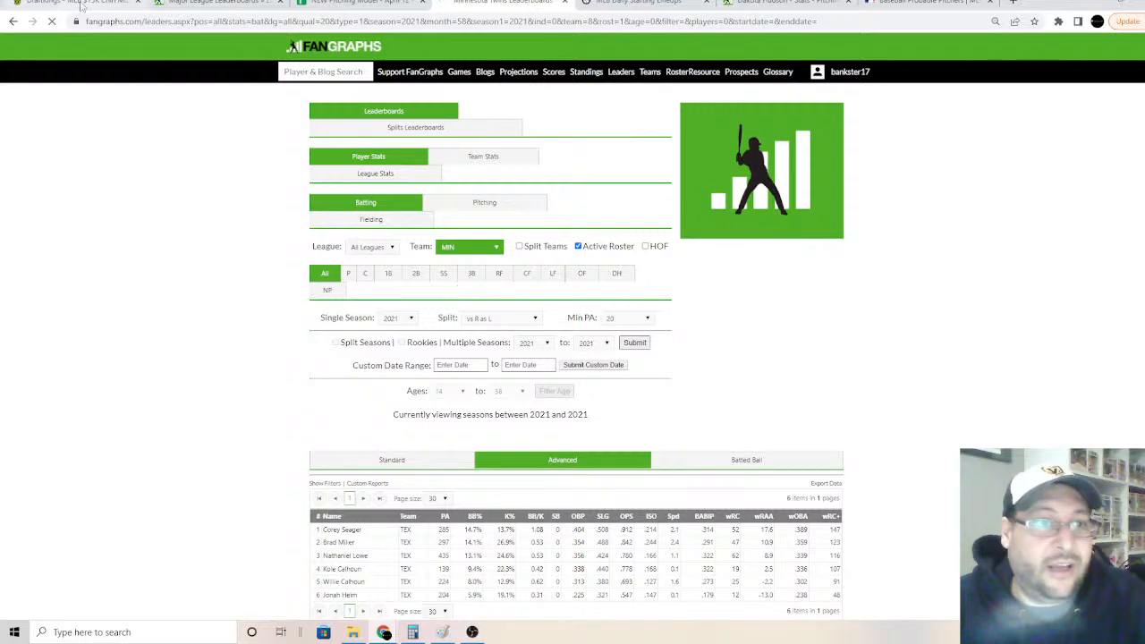
Step: Switch to the DraftKings contest, add MIN and TEX to the player pool's team filter, and list the second basemen
{"action": "key", "text": "ctrl+1"}
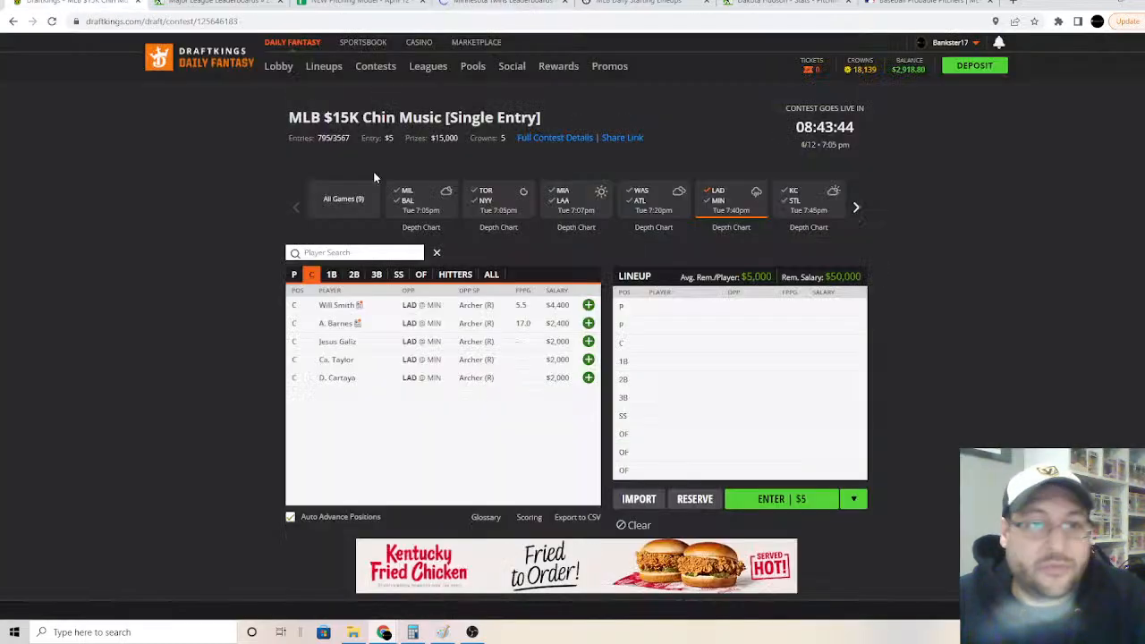
{"action": "left_click", "coordinate": [857, 210]}
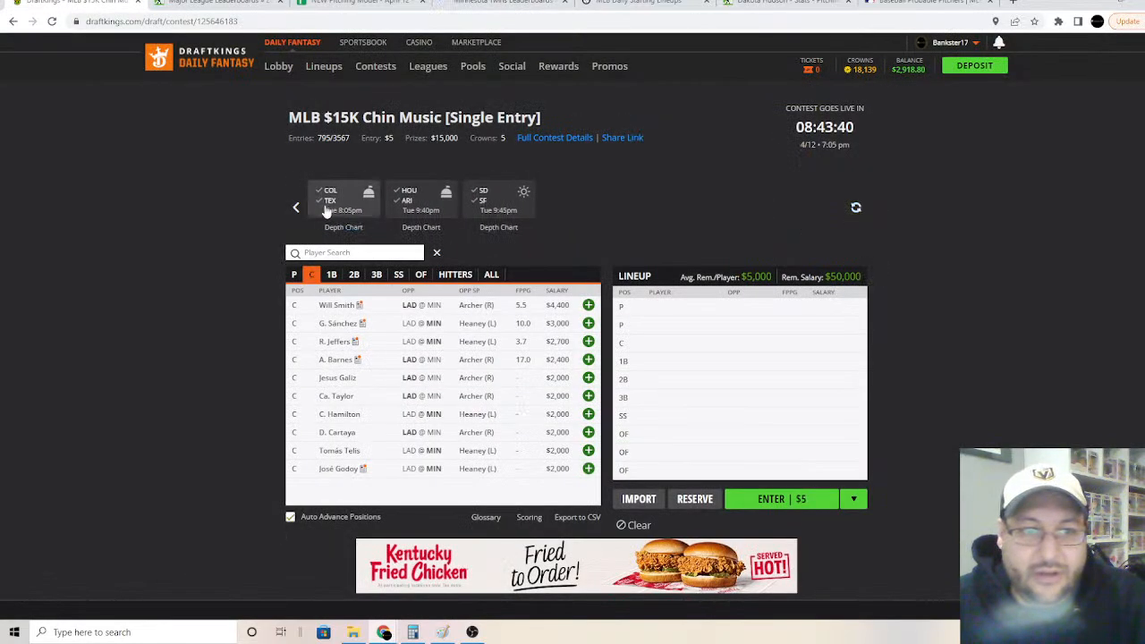
{"action": "left_click", "coordinate": [323, 206]}
{"action": "left_click", "coordinate": [356, 276]}
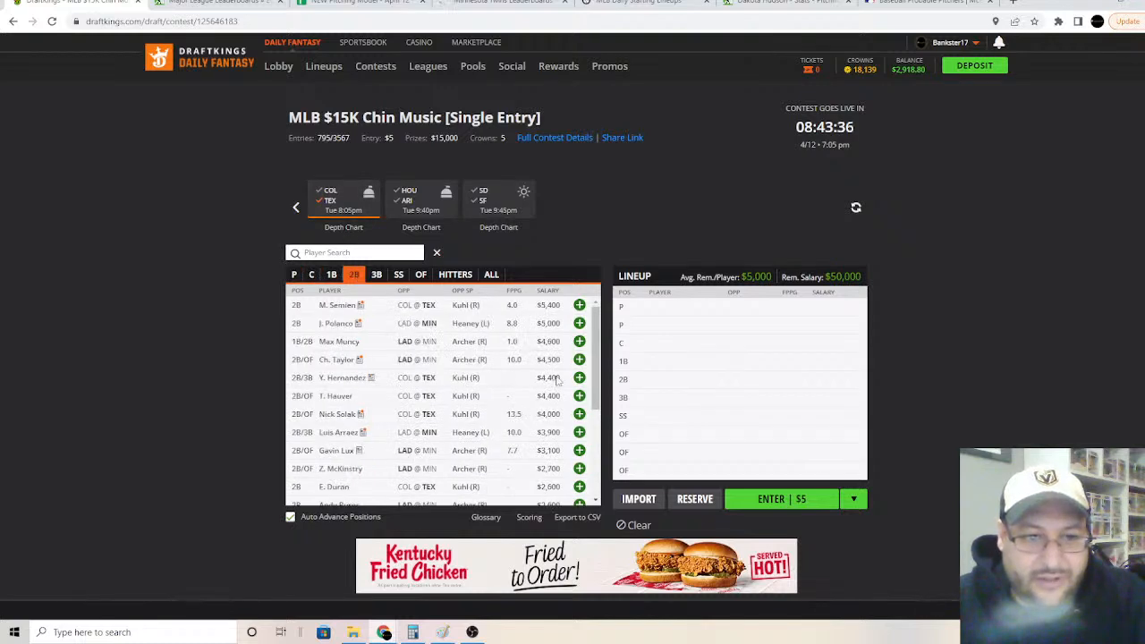
Step: Browse the second basemen, outfielders and shortstops in the filtered player pool, then reset the game filter to All Games
{"action": "left_click_drag", "start_coordinate": [591, 351], "coordinate": [597, 420]}
{"action": "left_click", "coordinate": [421, 275]}
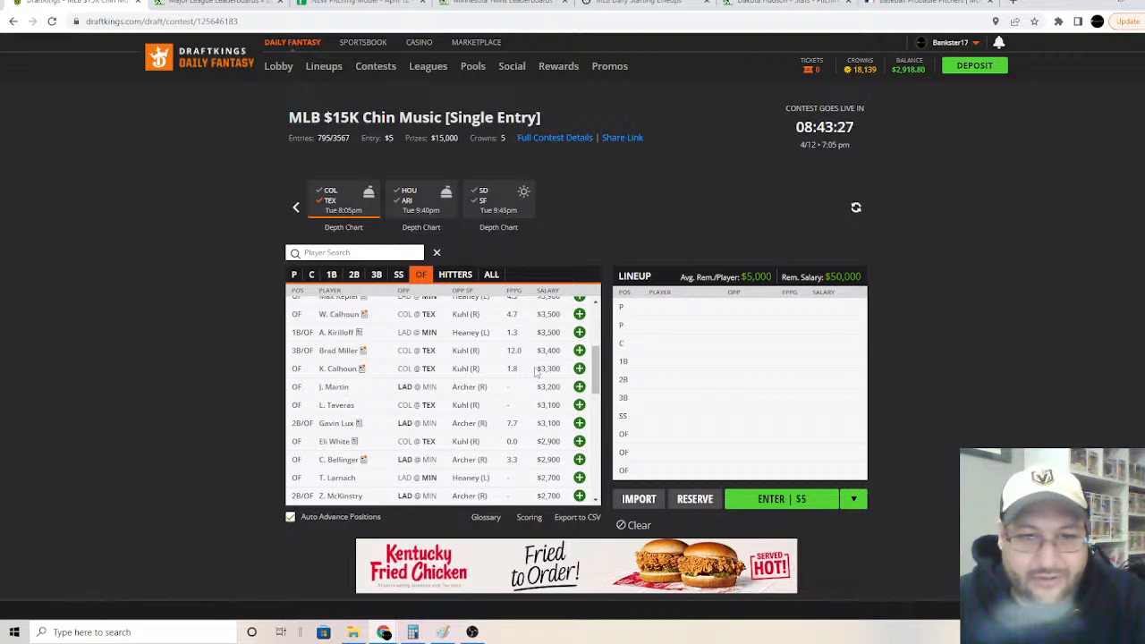
{"action": "left_click", "coordinate": [398, 275]}
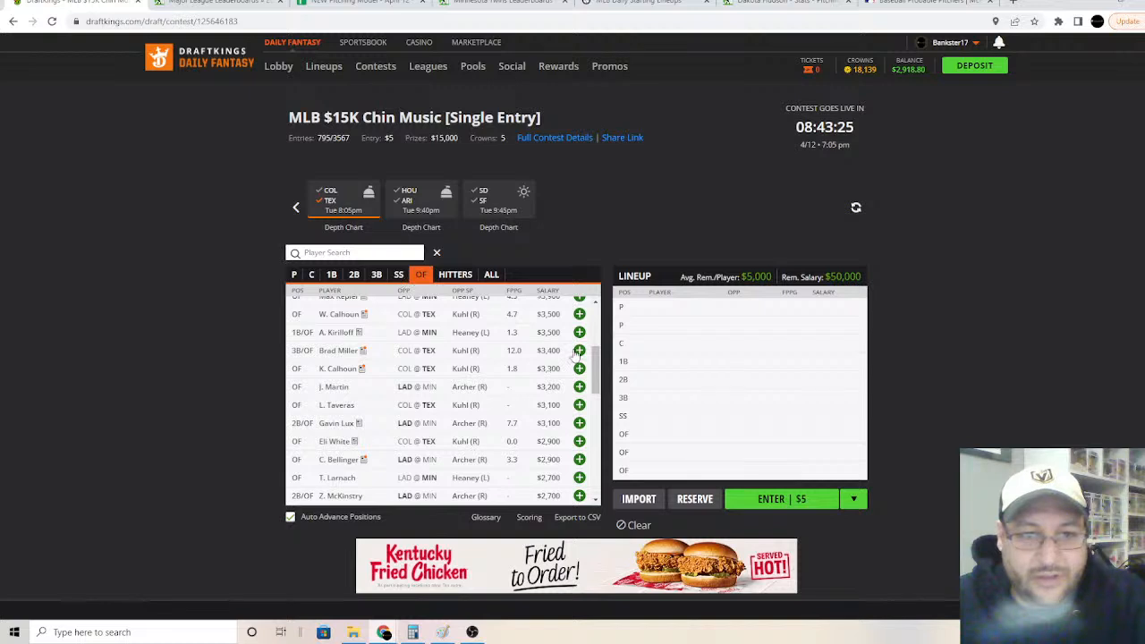
{"action": "scroll", "coordinate": [598, 399], "scroll_direction": "up", "scroll_amount": 5}
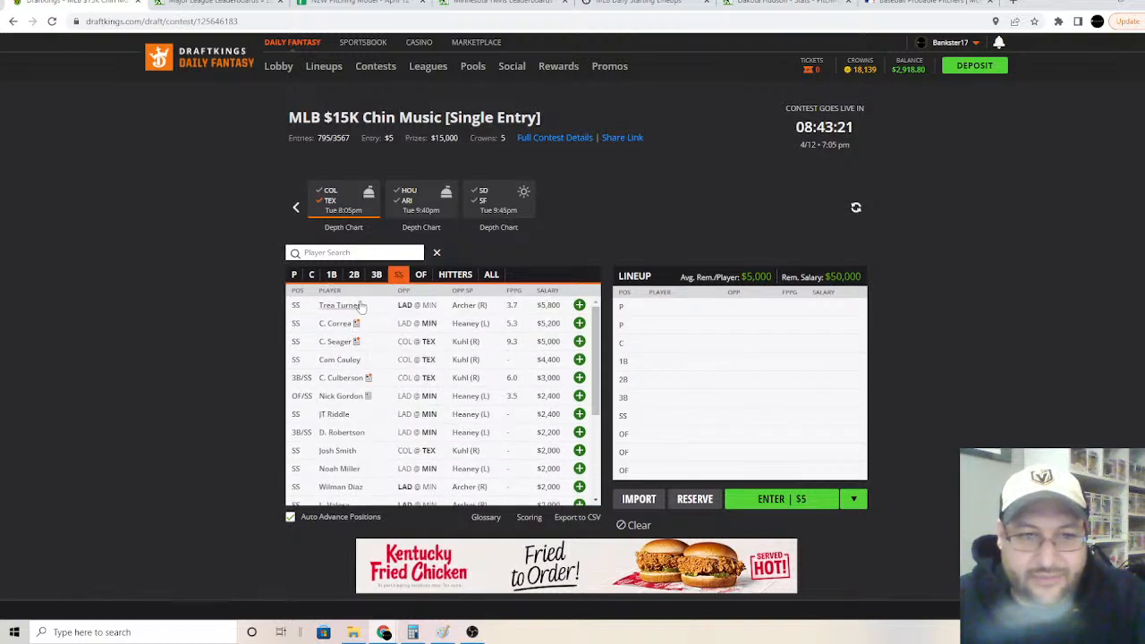
{"action": "left_click", "coordinate": [299, 208]}
{"action": "left_click", "coordinate": [299, 207]}
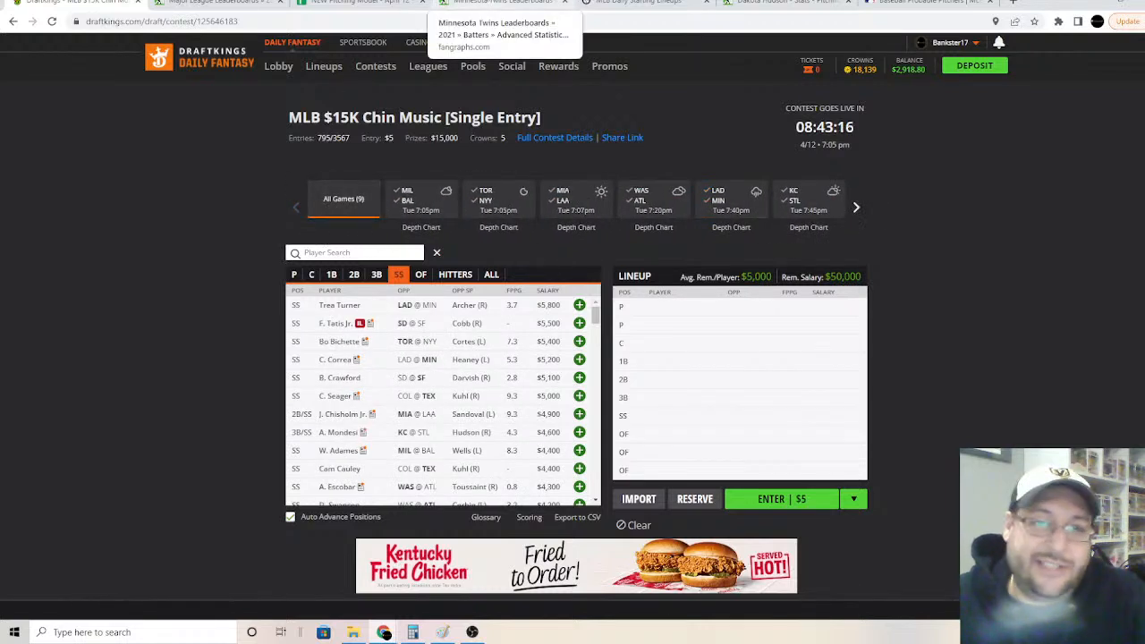
Step: Switch to the FanGraphs MIN leaderboard, set its split to vs L, and bring up the hitters' advanced stats
{"action": "left_click", "coordinate": [501, 3]}
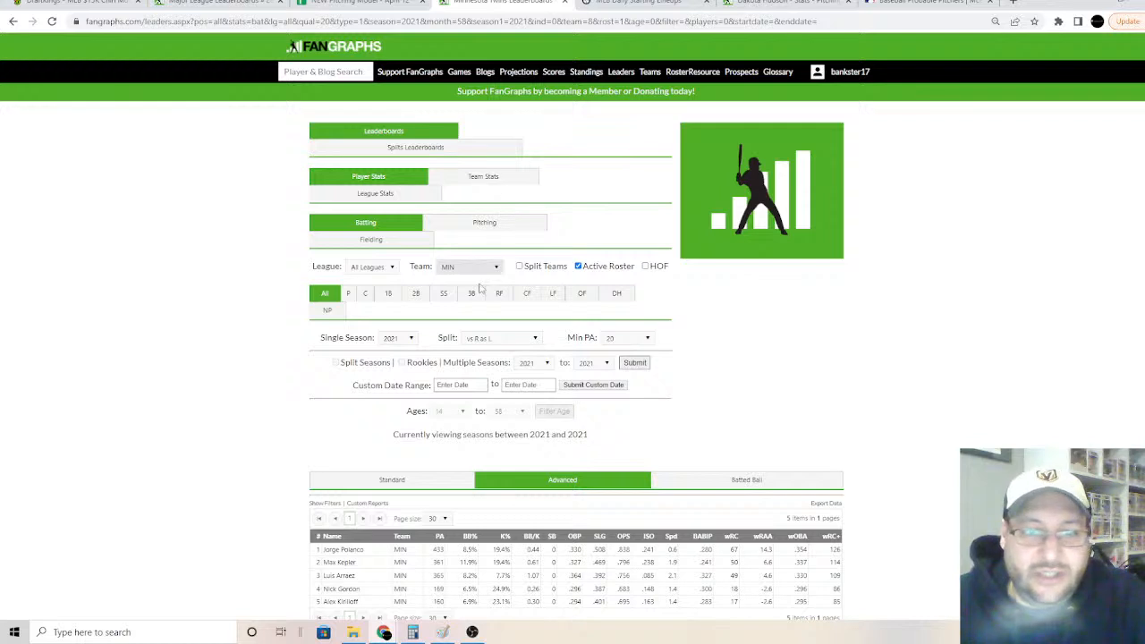
{"action": "left_click", "coordinate": [490, 340]}
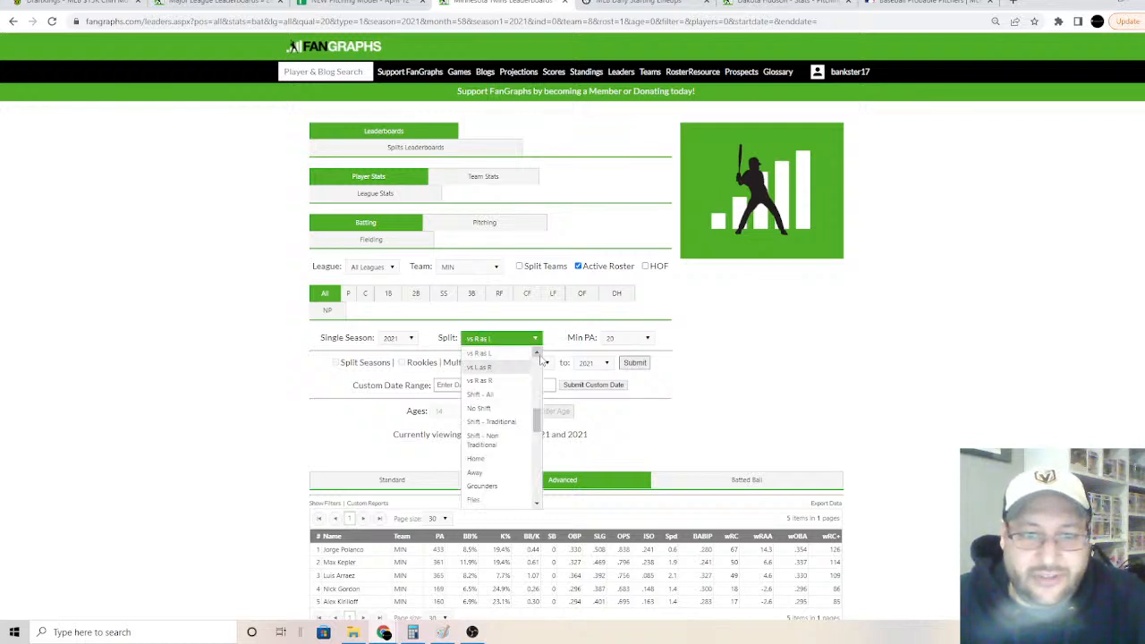
{"action": "scroll", "coordinate": [509, 370], "scroll_direction": "up", "scroll_amount": 2}
{"action": "left_click", "coordinate": [507, 364]}
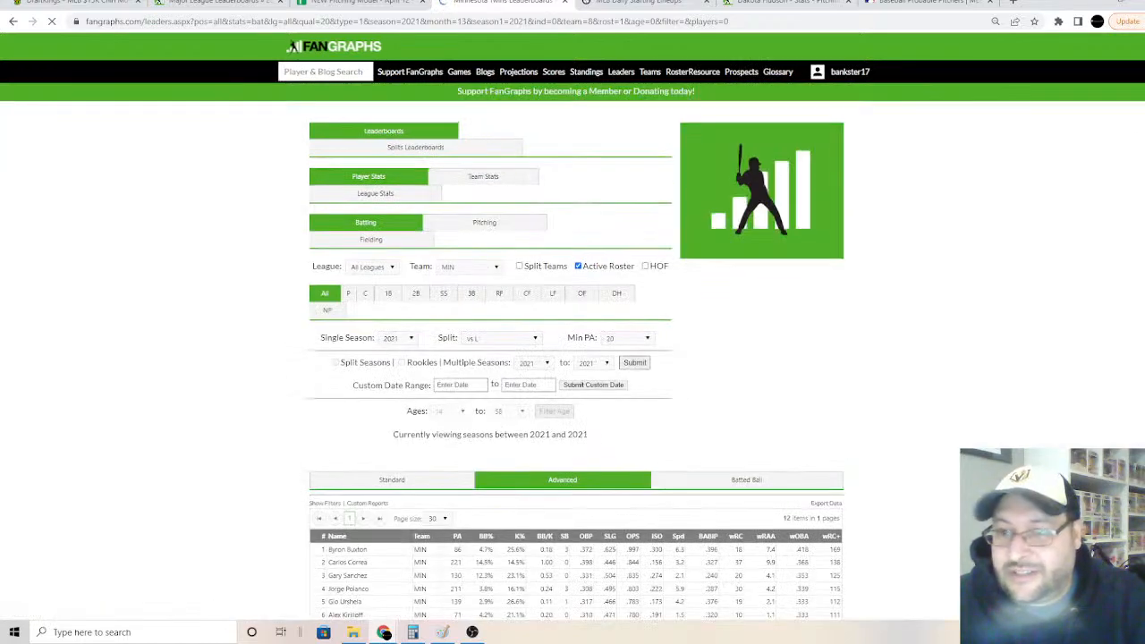
{"action": "scroll", "coordinate": [575, 358], "scroll_direction": "down", "scroll_amount": 3}
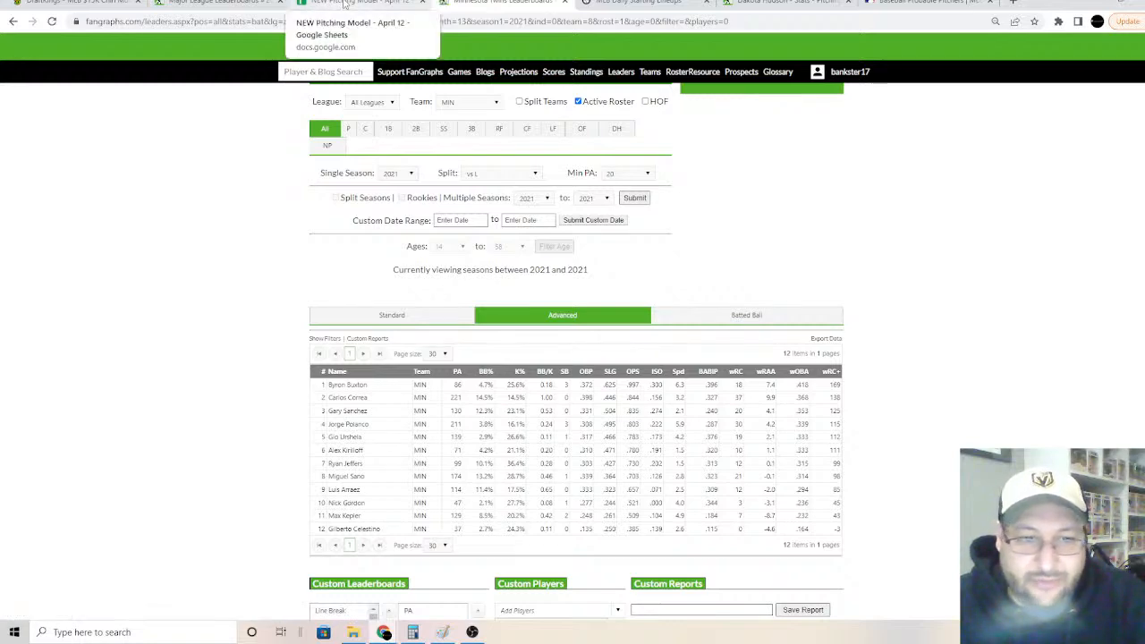
Step: In the Heat Map sheet, list Byron Buxton, Carlos Correa, Gary Sanchez and Jorge Polanco under MIN in cells N14 to N17
{"action": "left_click", "coordinate": [347, 4]}
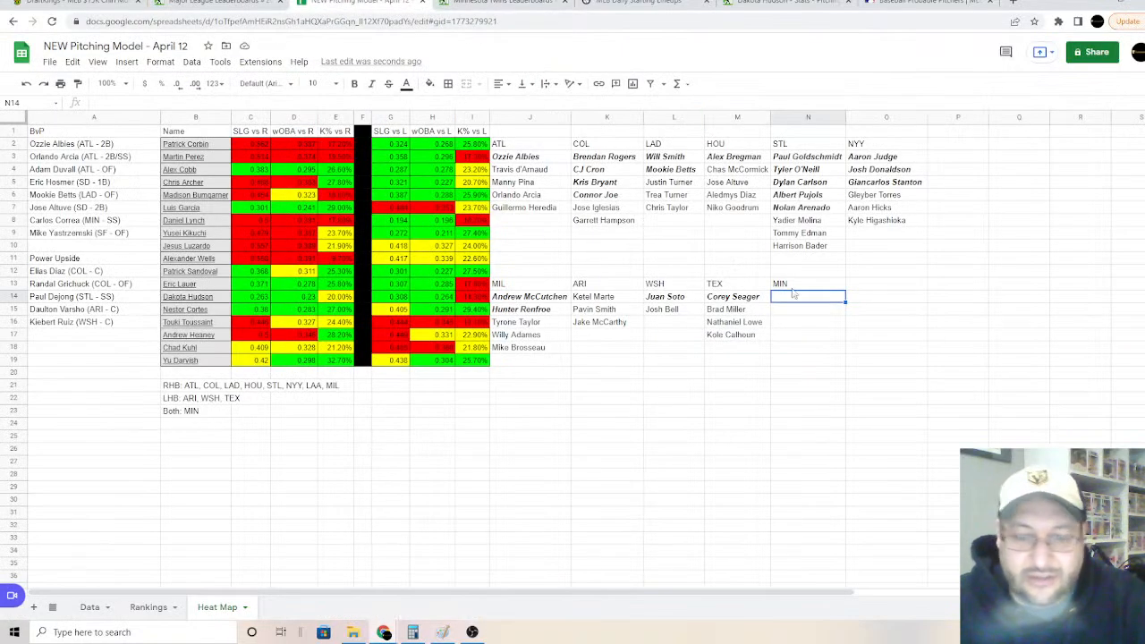
{"action": "type", "text": "Byron Bux"}
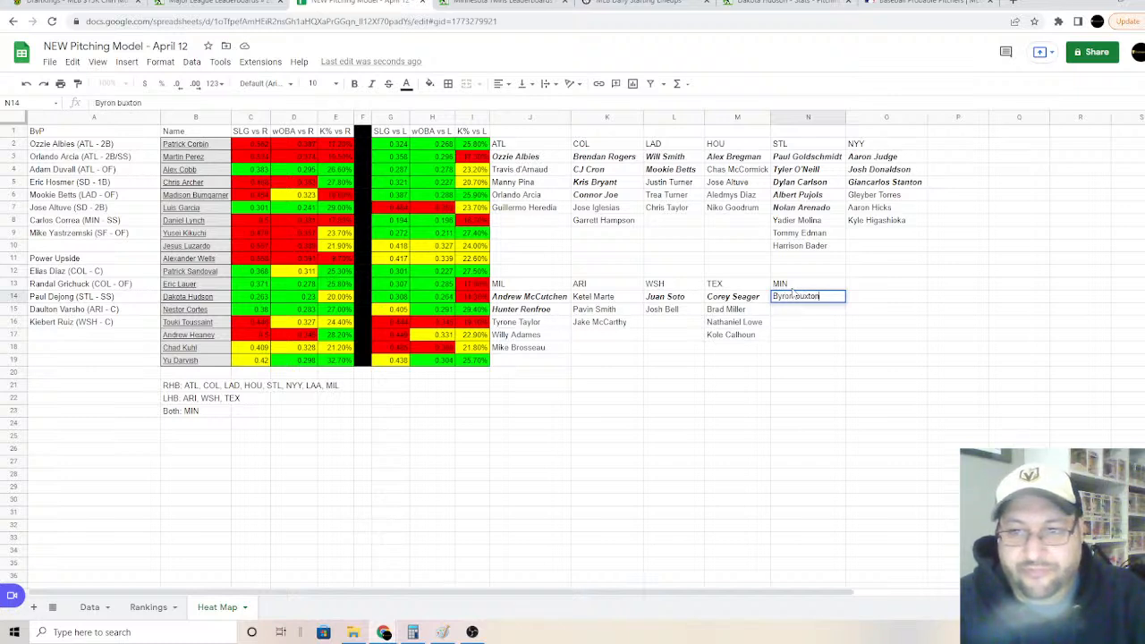
{"action": "type", "text": "ton"}
{"action": "key", "text": "Return"}
{"action": "type", "text": "Carlo"}
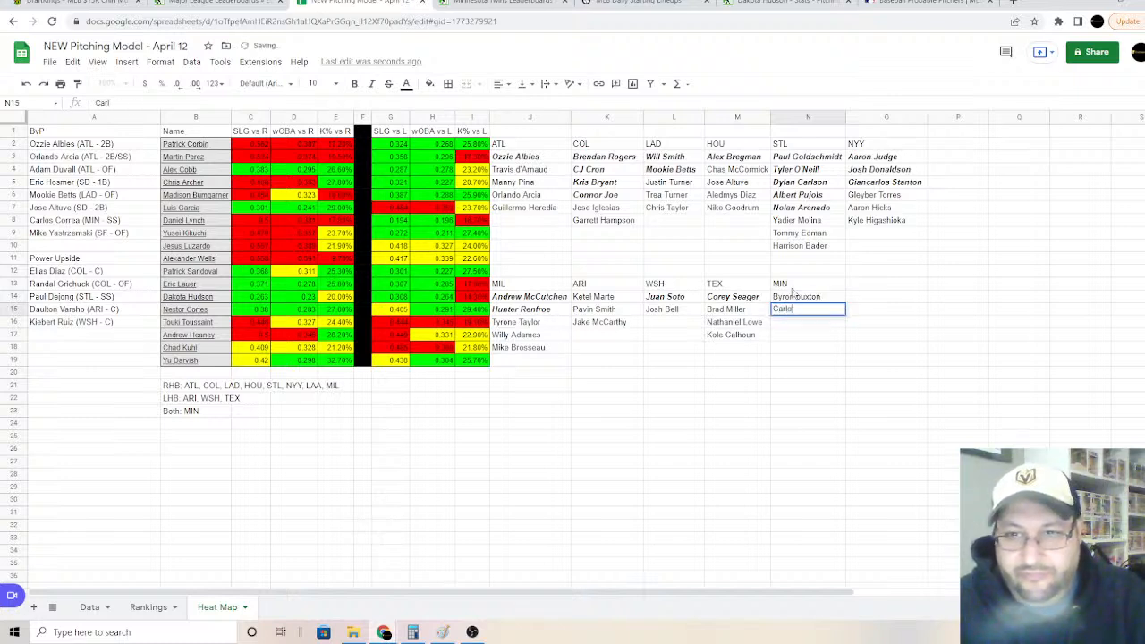
{"action": "type", "text": "s Correa"}
{"action": "key", "text": "Return"}
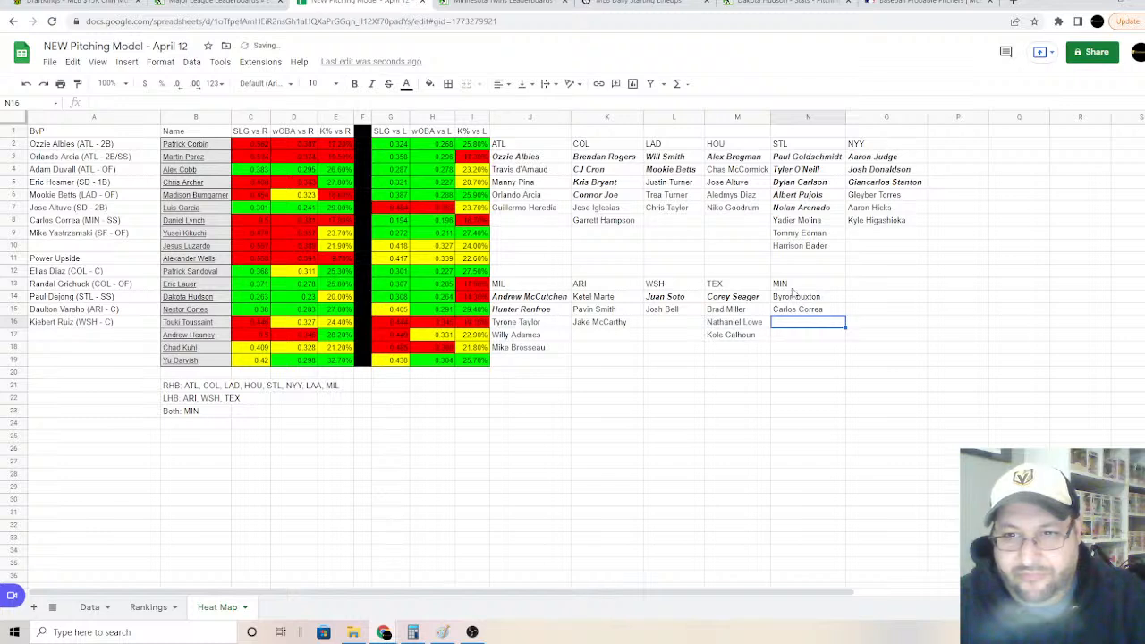
{"action": "type", "text": "C"}
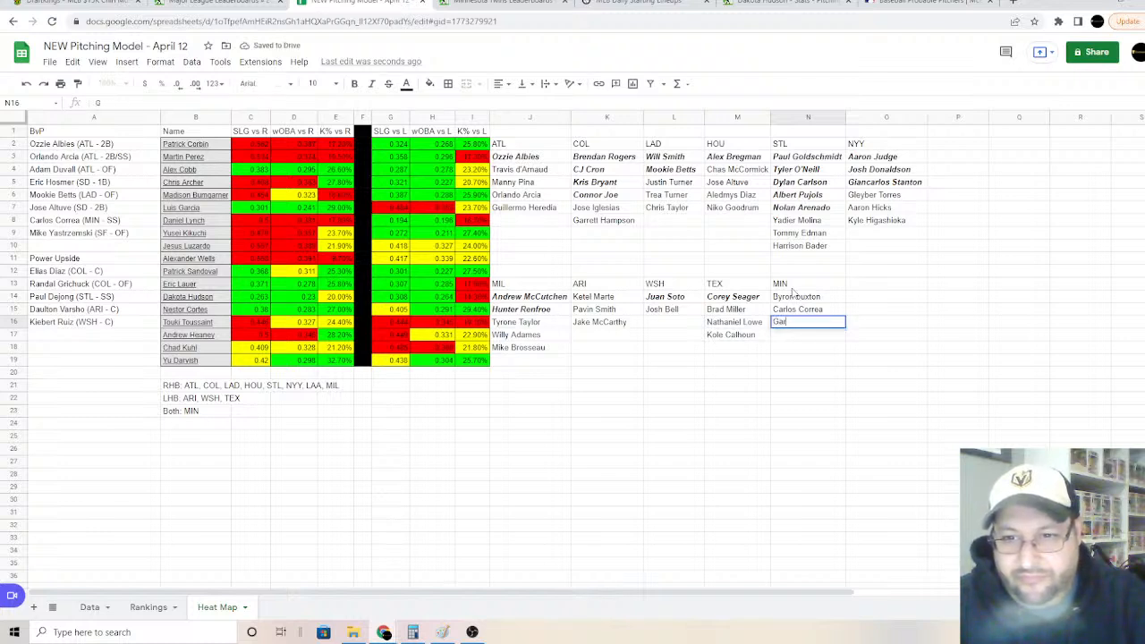
{"action": "type", "text": "ary Sanchez"}
{"action": "key", "text": "Return"}
{"action": "type", "text": "Jorge Polanco"}
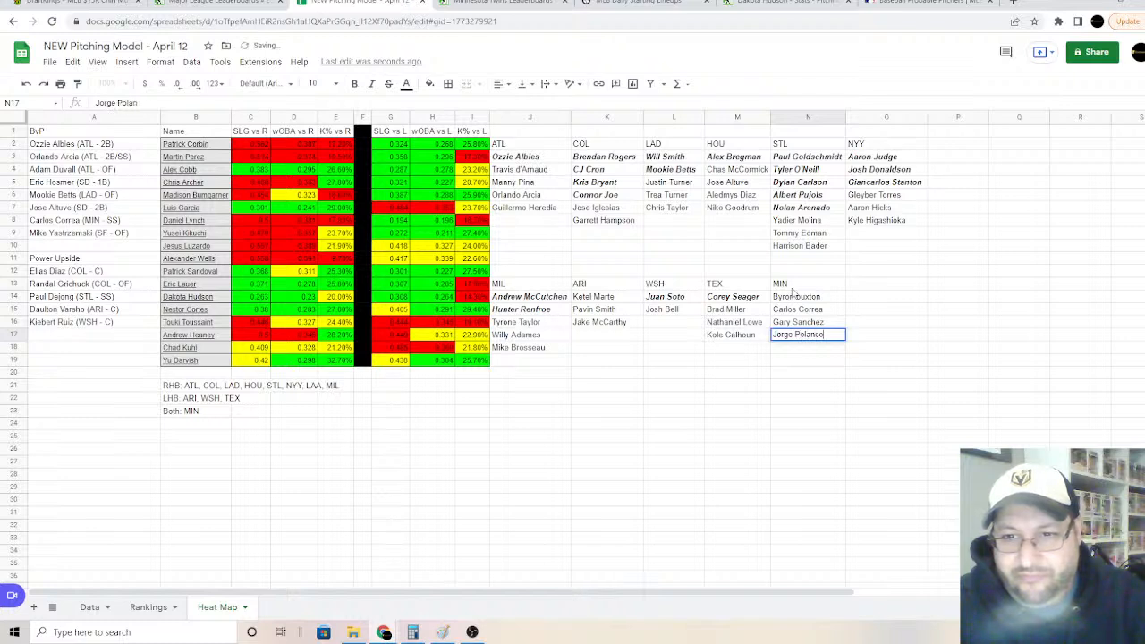
{"action": "key", "text": "Return"}
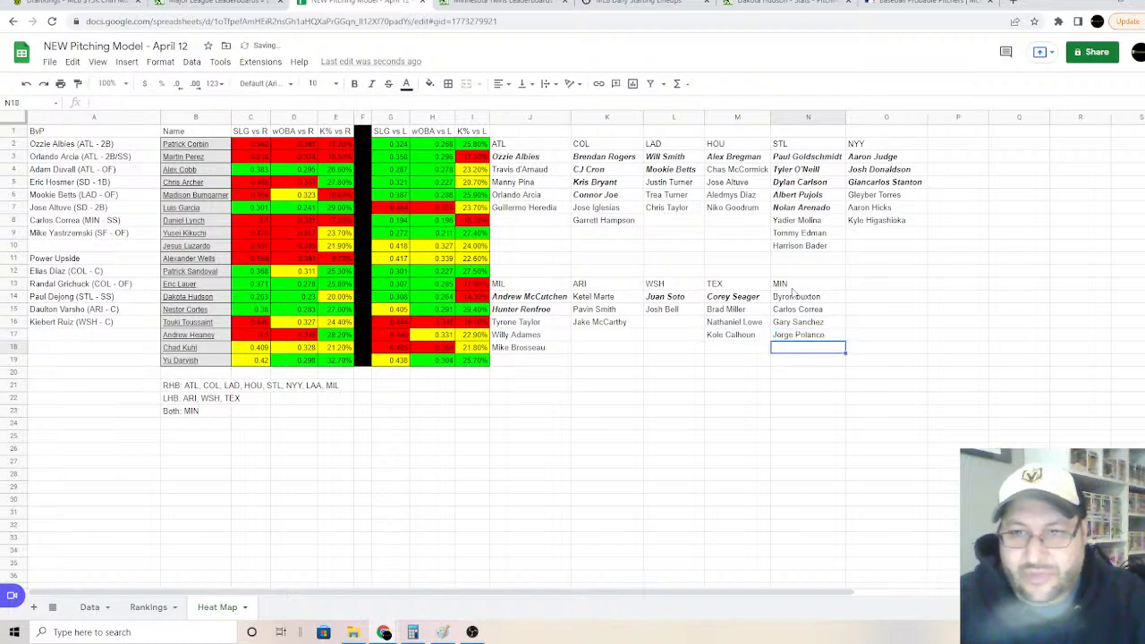
Step: Correct the capitalization of the surname in cell N14 so it reads Byron Buxton
{"action": "left_click", "coordinate": [784, 301]}
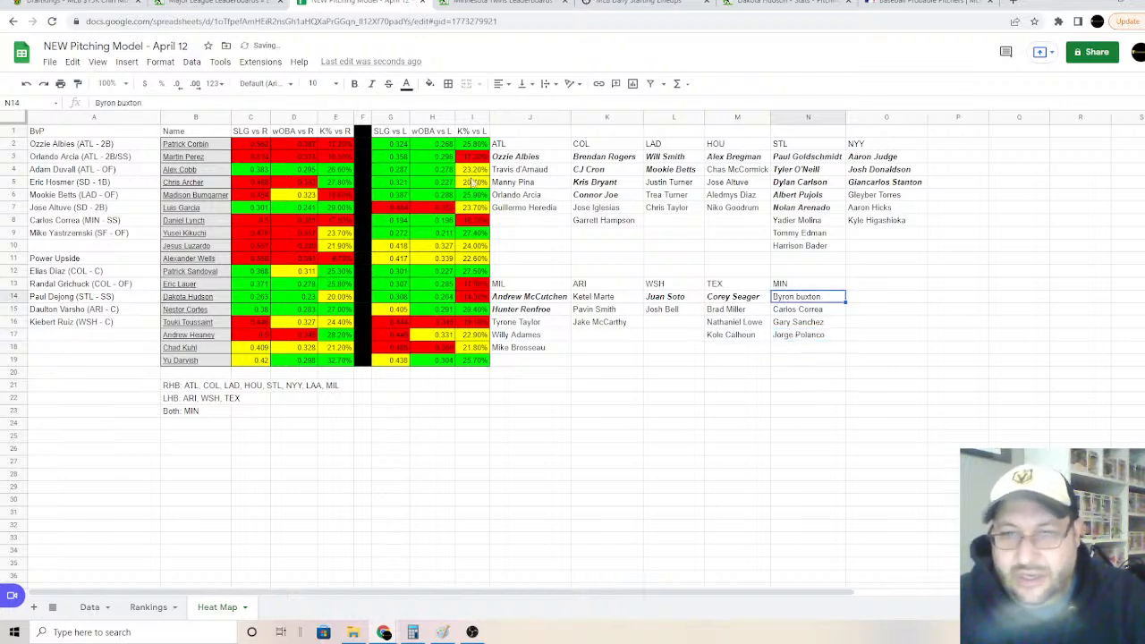
{"action": "left_click", "coordinate": [123, 103]}
{"action": "key", "text": "BackSpace"}
{"action": "type", "text": "B"}
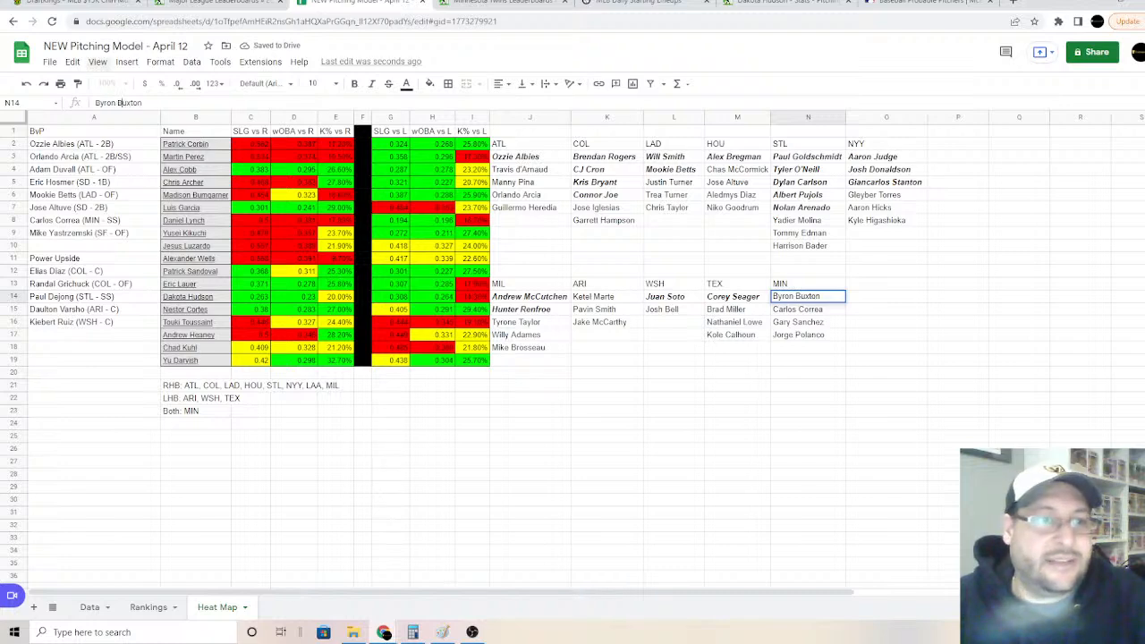
Step: Filter the DraftKings pool to MIN, check its outfielders and catchers, and recheck the team's split stats on FanGraphs
{"action": "left_click", "coordinate": [57, 2]}
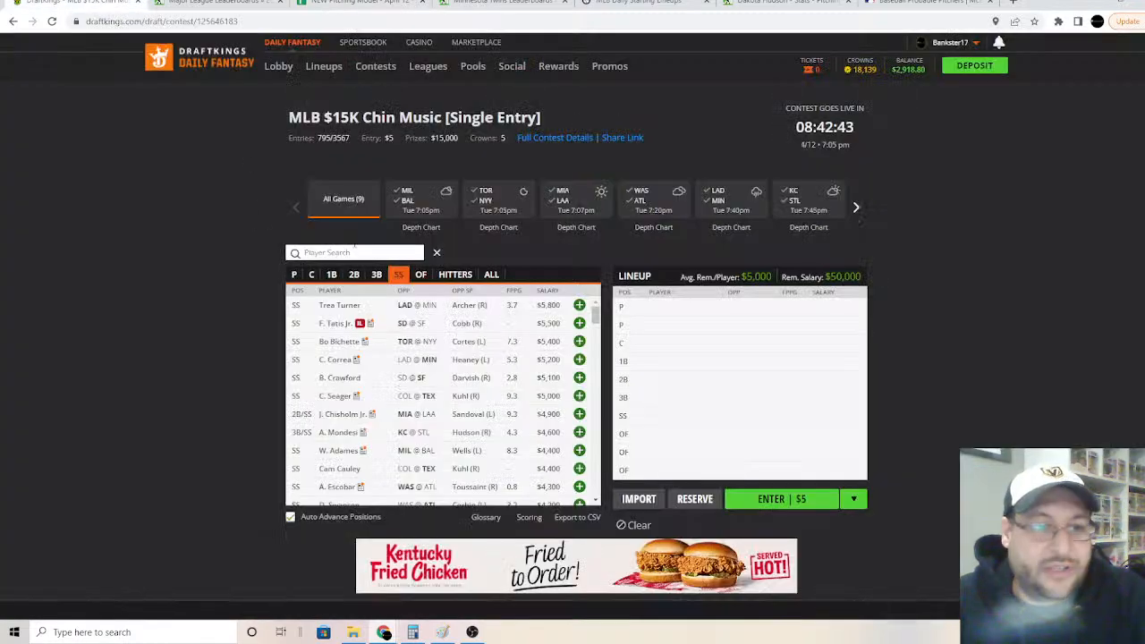
{"action": "left_click", "coordinate": [716, 204]}
{"action": "left_click", "coordinate": [419, 275]}
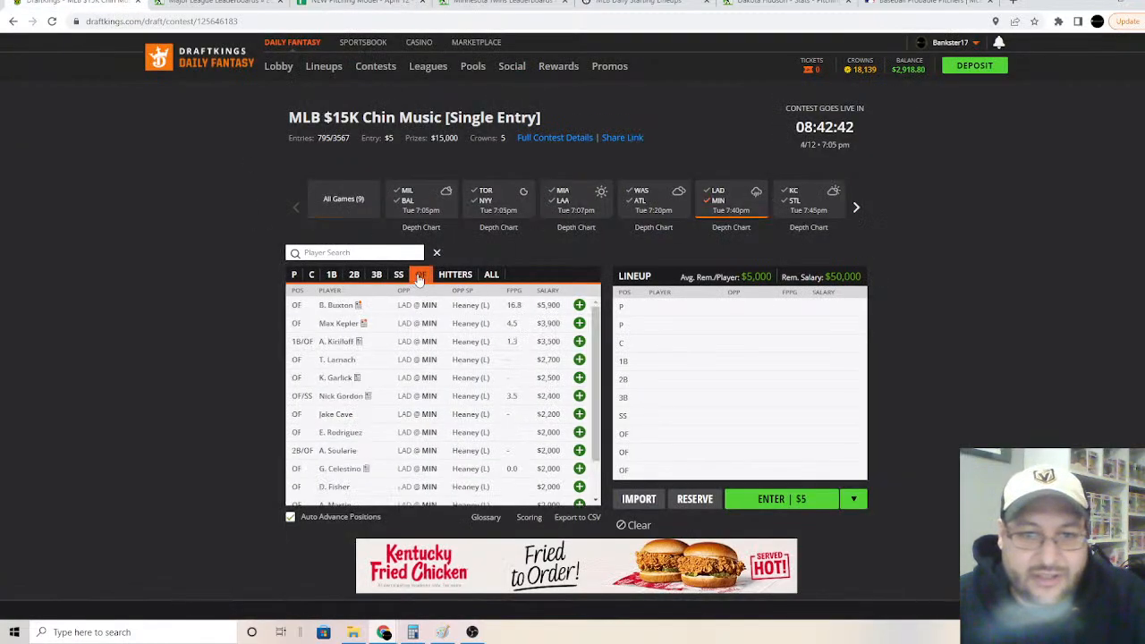
{"action": "left_click", "coordinate": [312, 277]}
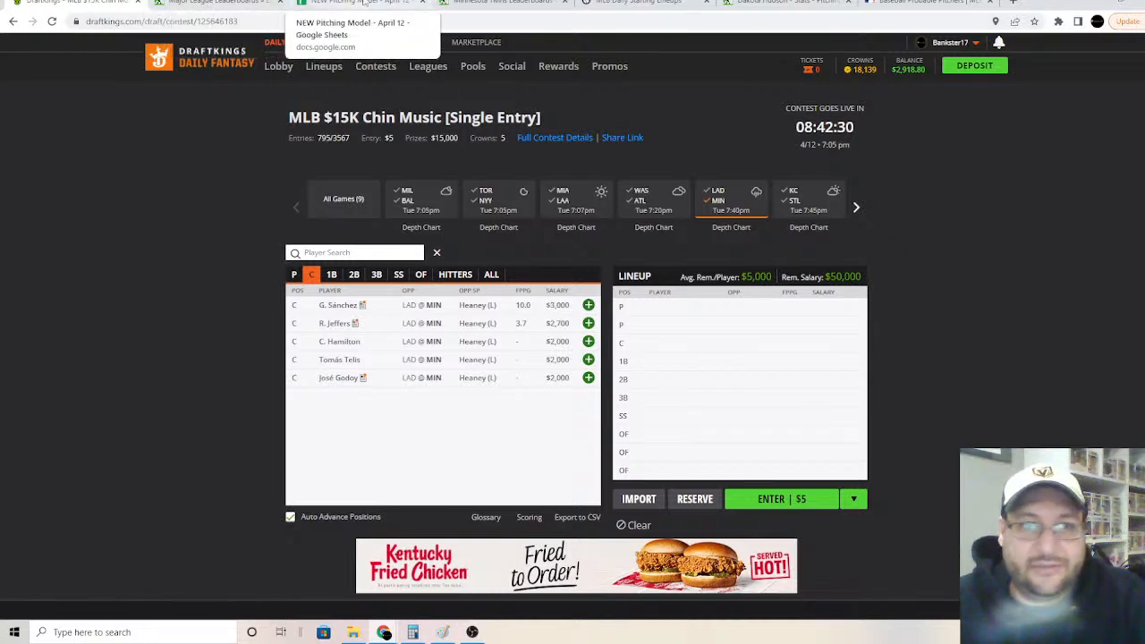
{"action": "left_click", "coordinate": [501, 3]}
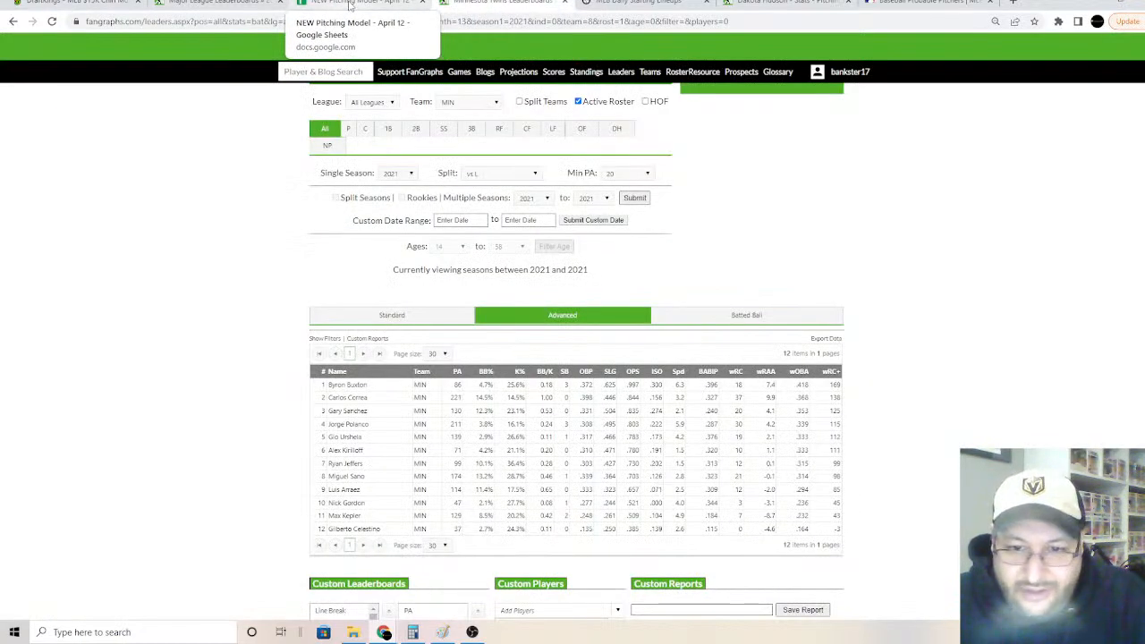
Step: Add Gio Urshela and Alex Kirloff to the MIN list in the Heat Map sheet, in cells N18 and N19
{"action": "left_click", "coordinate": [350, 5]}
{"action": "left_click", "coordinate": [798, 349]}
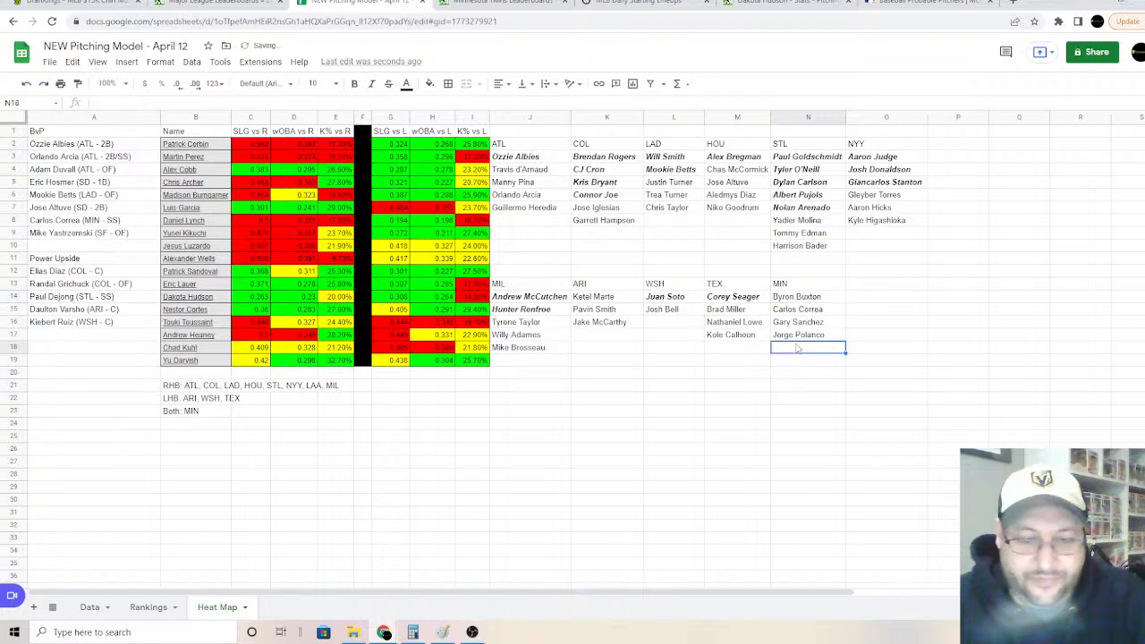
{"action": "type", "text": "Gio Urshela"}
{"action": "key", "text": "Return"}
{"action": "type", "text": "A"}
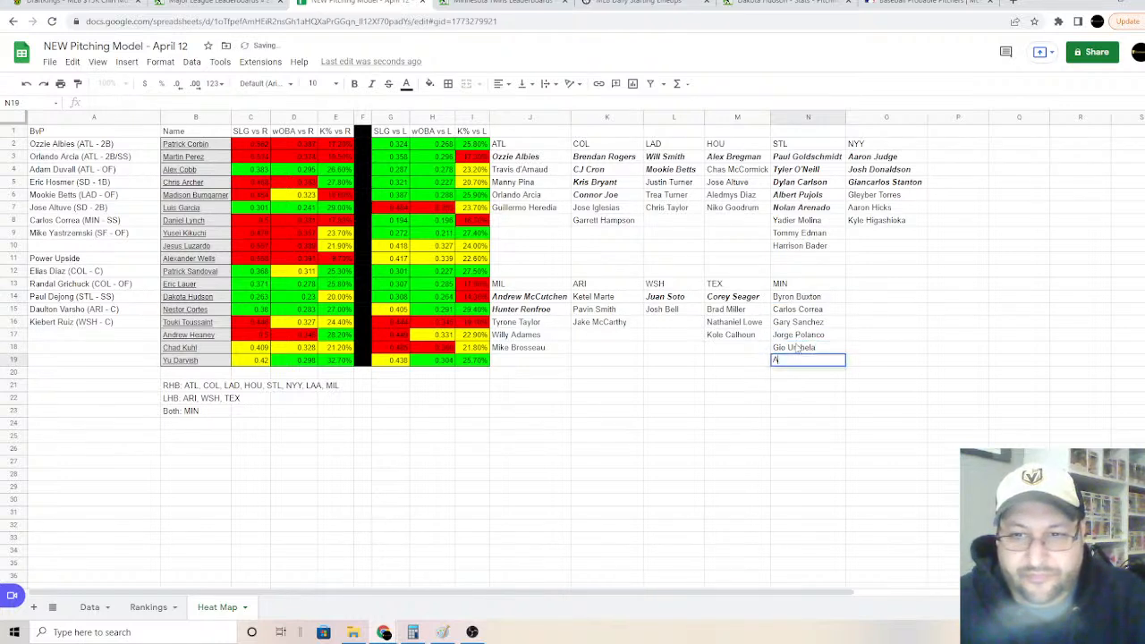
{"action": "type", "text": "lex Kirloff"}
{"action": "key", "text": "Return"}
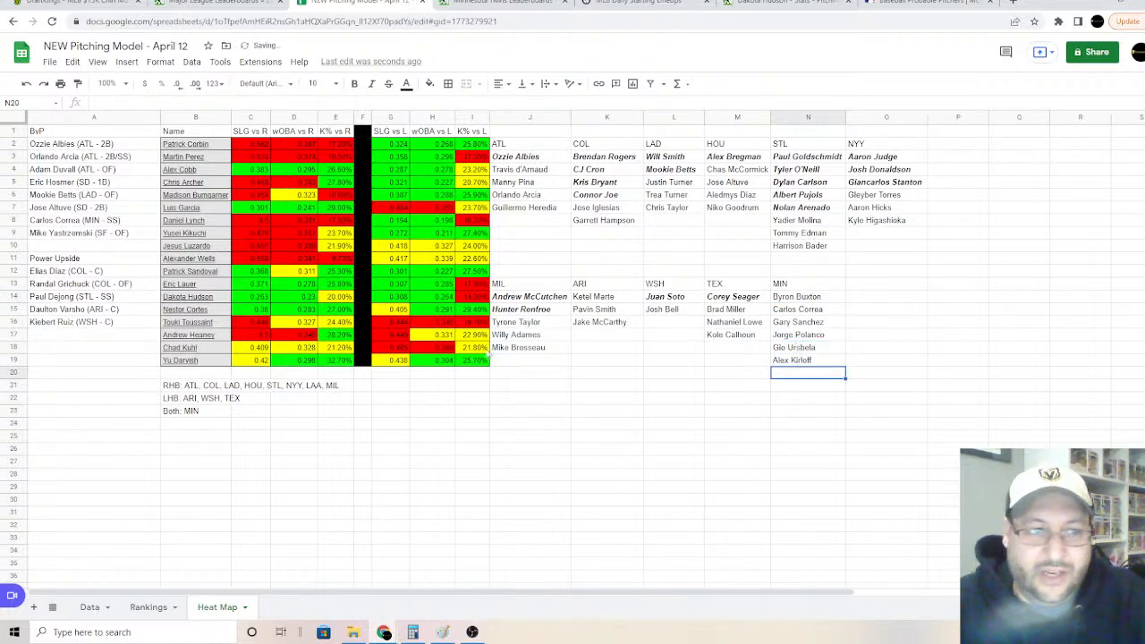
Step: Add Ryan Jeffers (MIN - C) to the Power Upside list in cell A17
{"action": "left_click", "coordinate": [51, 337]}
{"action": "type", "text": "Ryan"}
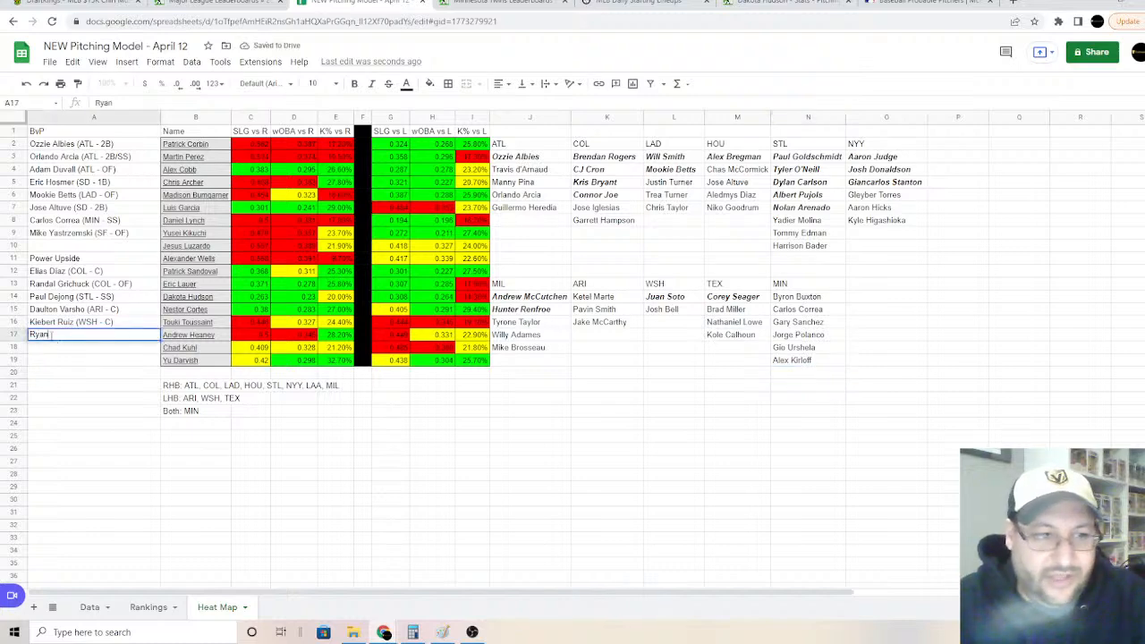
{"action": "type", "text": " Jeffers (M"}
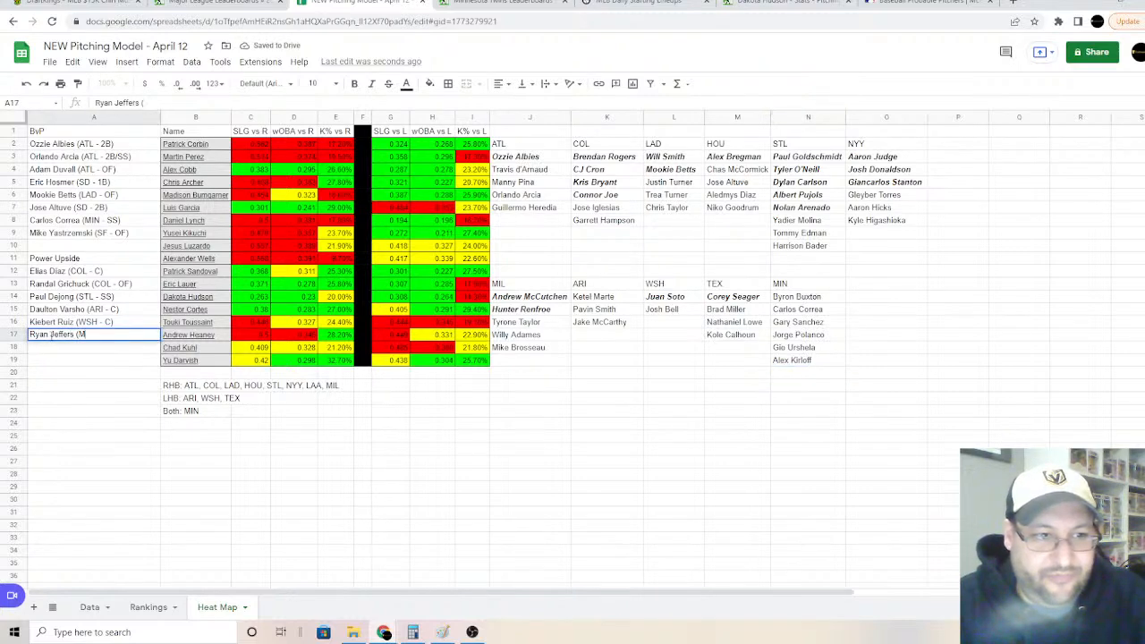
{"action": "type", "text": "IN - C)"}
{"action": "key", "text": "Return"}
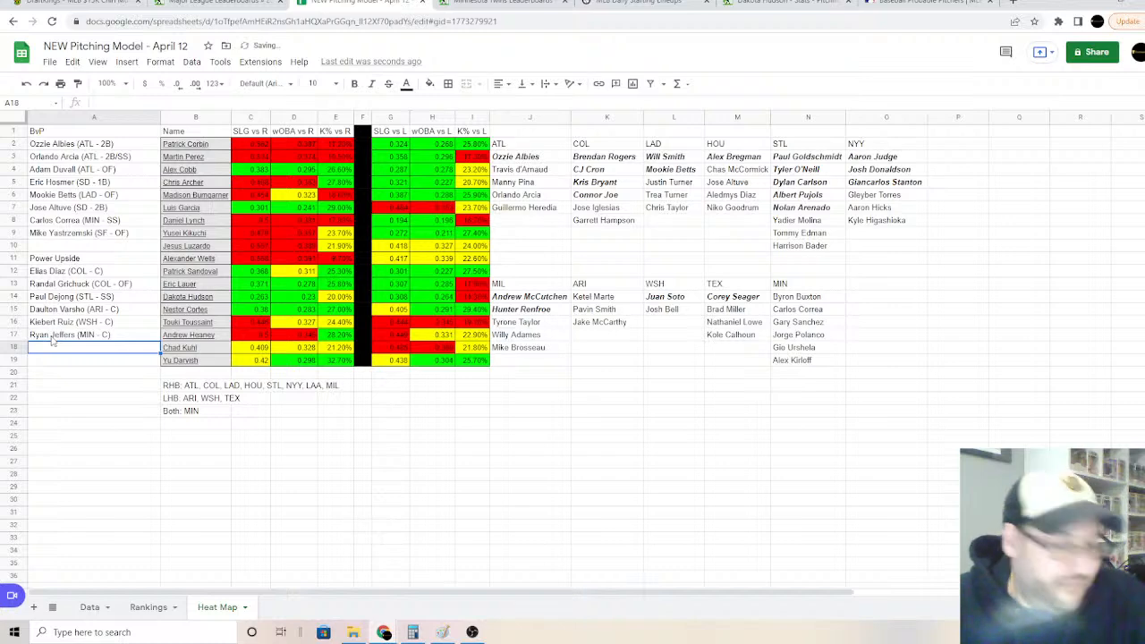
Step: Recheck the Minnesota stats on FanGraphs, and format Byron Buxton and Carlos Correa in the Heat Map sheet as bold italic
{"action": "left_click", "coordinate": [470, 4]}
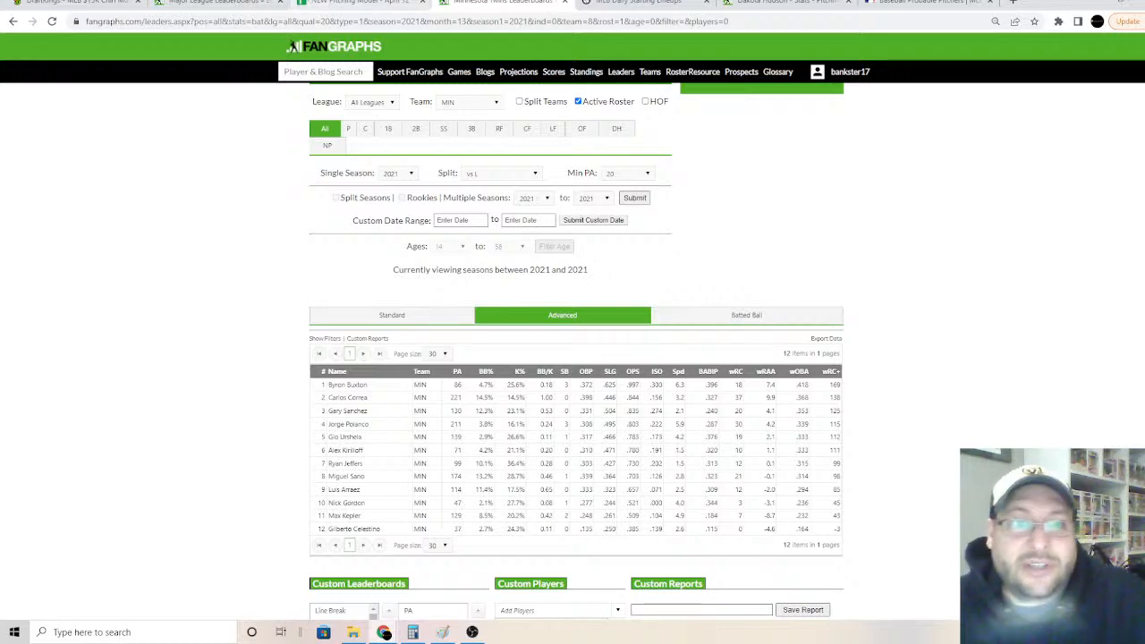
{"action": "left_click", "coordinate": [357, 3]}
{"action": "left_click_drag", "start_coordinate": [789, 303], "coordinate": [791, 311]}
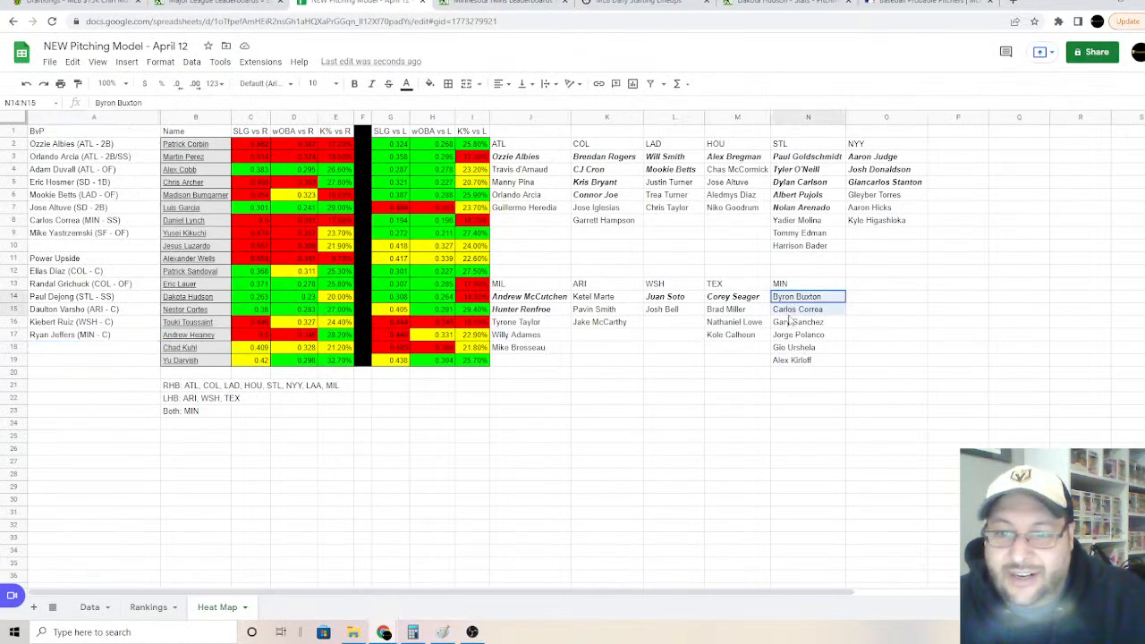
{"action": "left_click", "coordinate": [355, 85]}
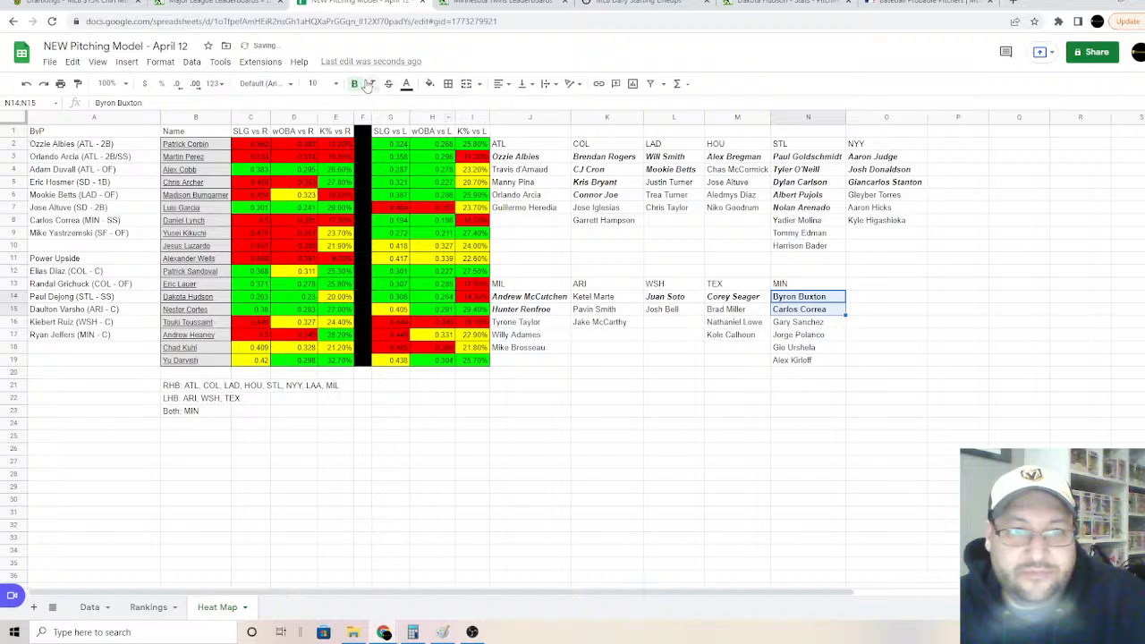
{"action": "left_click", "coordinate": [371, 84]}
Step: Delete the RHB, LHB and Both team notes below the heat map in cells B21 to B23
{"action": "left_click_drag", "start_coordinate": [175, 391], "coordinate": [345, 419]}
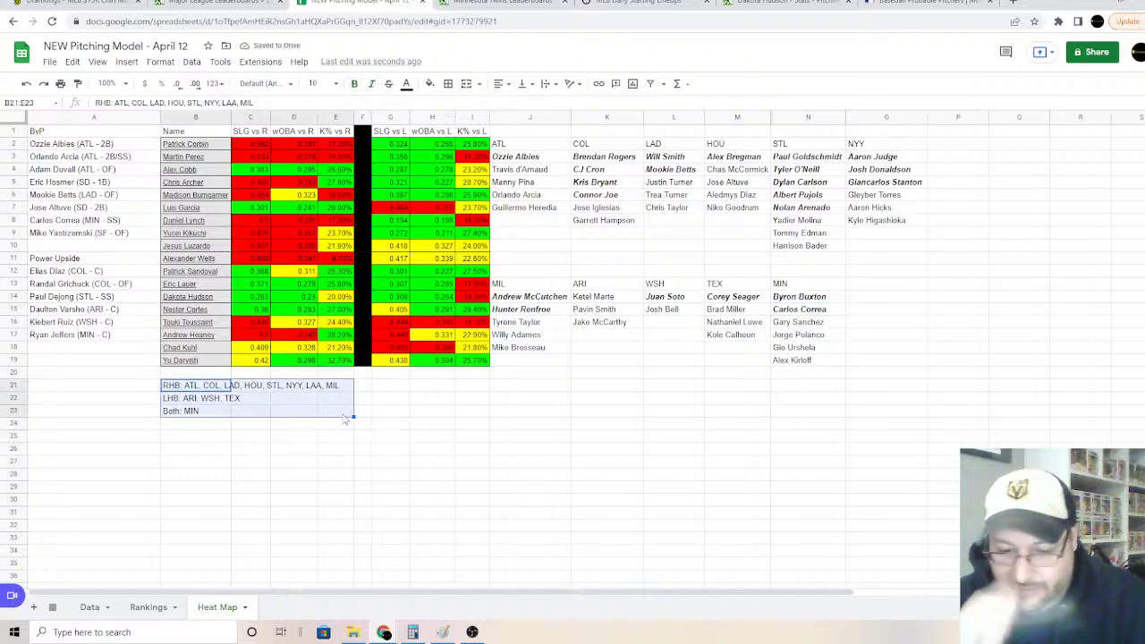
{"action": "key", "text": "Delete"}
{"action": "left_click", "coordinate": [352, 448]}
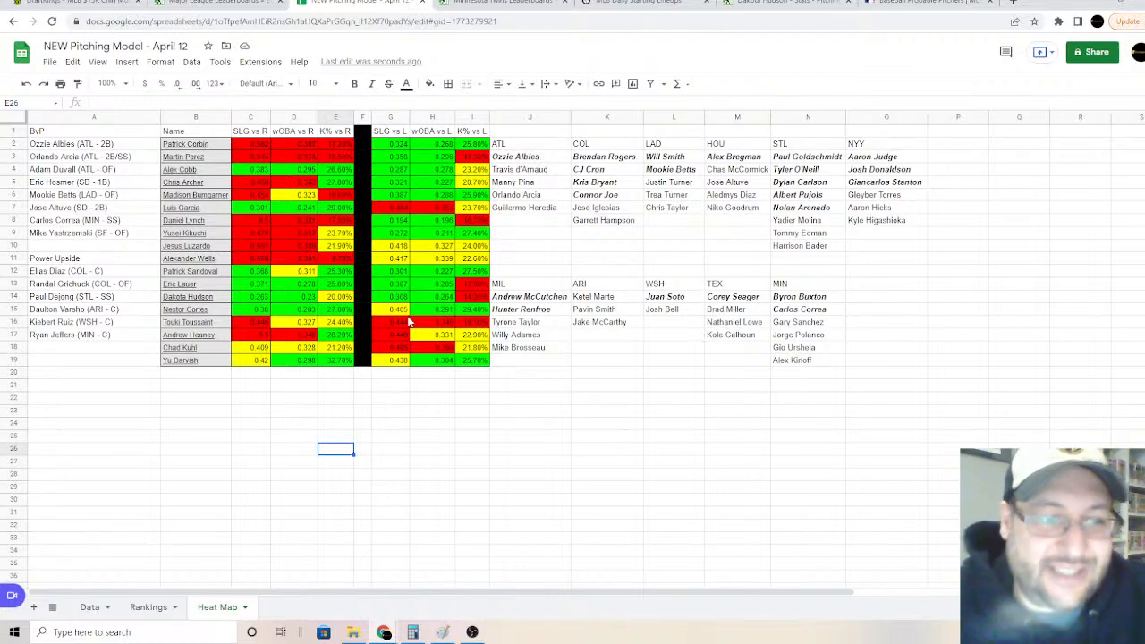
Step: Review the color-ranked pitchers in the Rankings sheet and return to the Heat Map sheet
{"action": "left_click", "coordinate": [149, 609]}
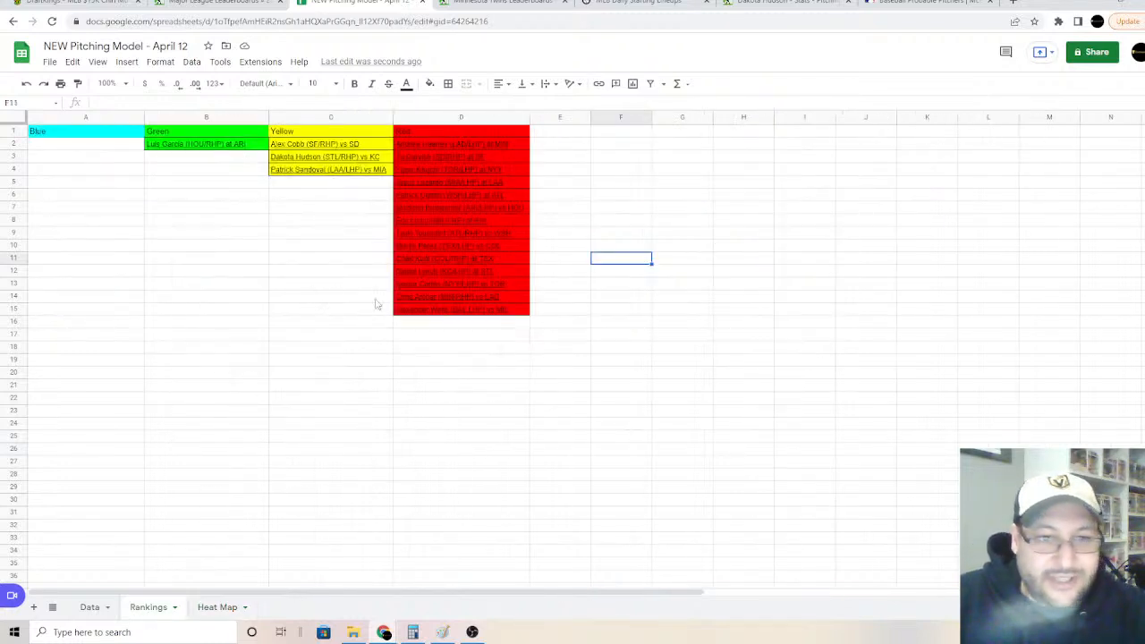
{"action": "left_click", "coordinate": [217, 607]}
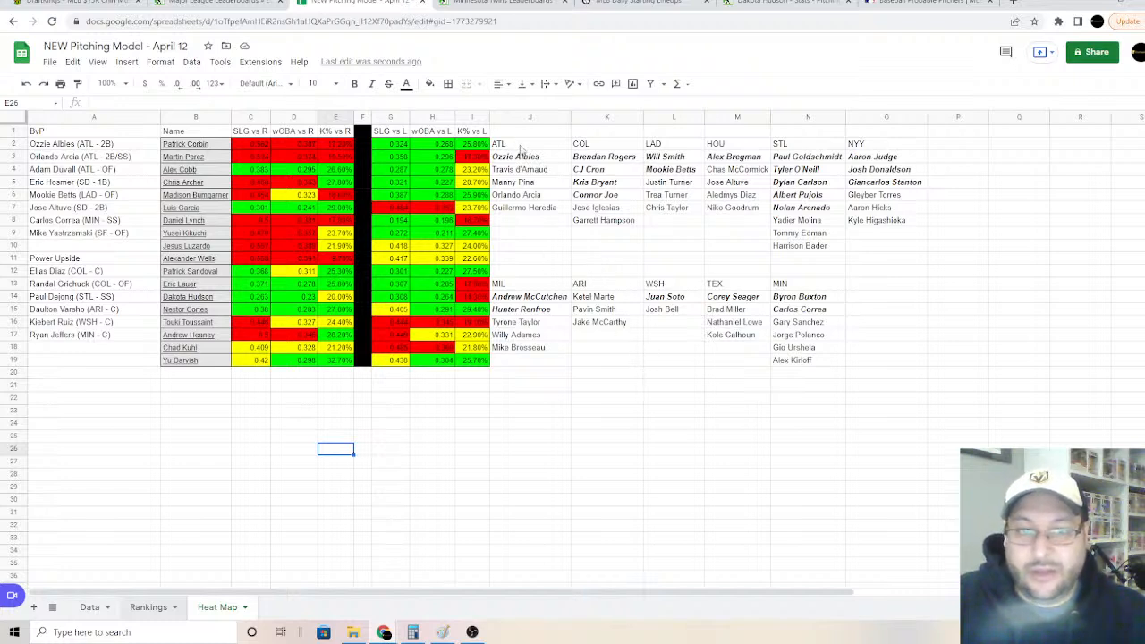
Step: Fill the ATL hitter list in J2:J7 with light cornflower blue and the COL list in K2:K8 with light purple
{"action": "left_click_drag", "start_coordinate": [520, 146], "coordinate": [516, 209]}
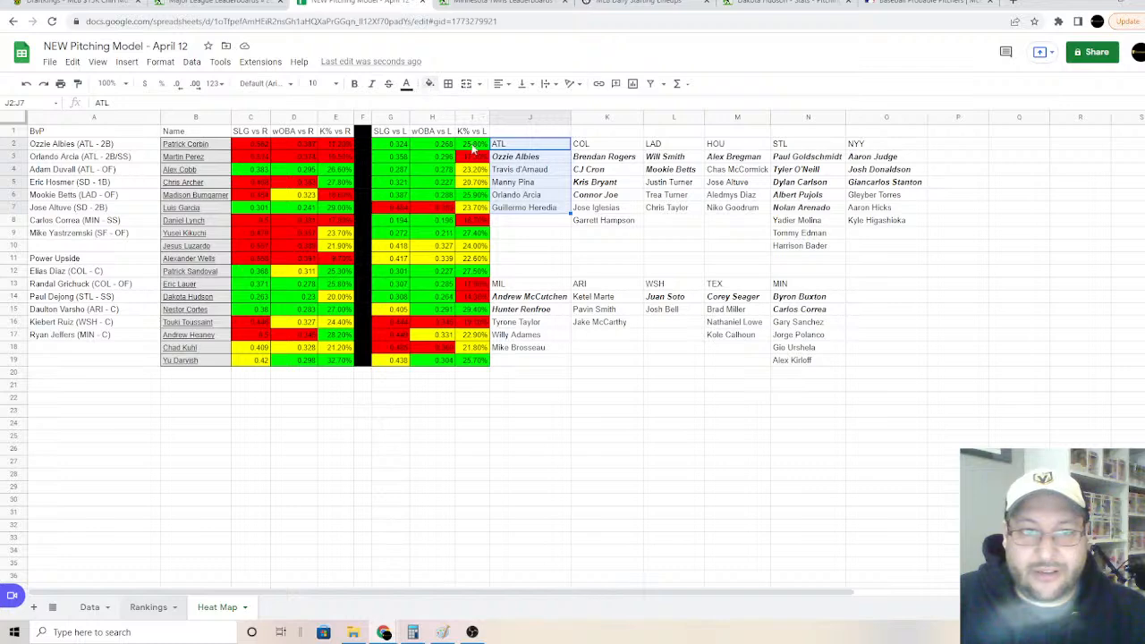
{"action": "left_click", "coordinate": [430, 83]}
{"action": "left_click", "coordinate": [523, 224]}
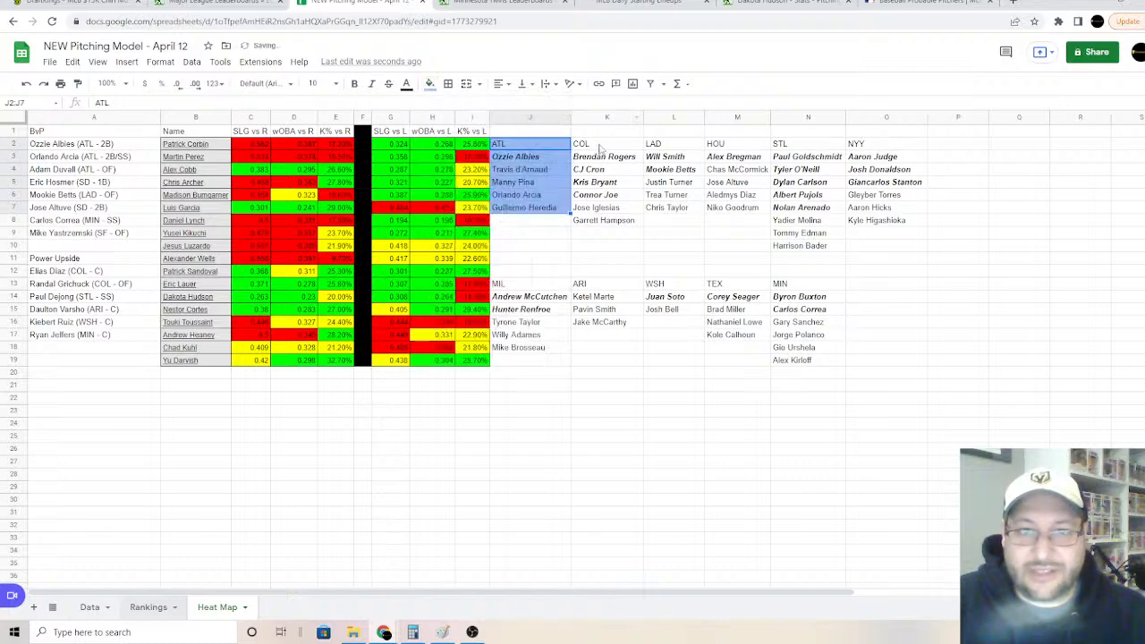
{"action": "mouse_move", "coordinate": [601, 147]}
{"action": "left_mouse_down"}
{"action": "mouse_move", "coordinate": [617, 211]}
{"action": "mouse_move", "coordinate": [642, 225]}
{"action": "left_mouse_up"}
{"action": "left_click", "coordinate": [430, 83]}
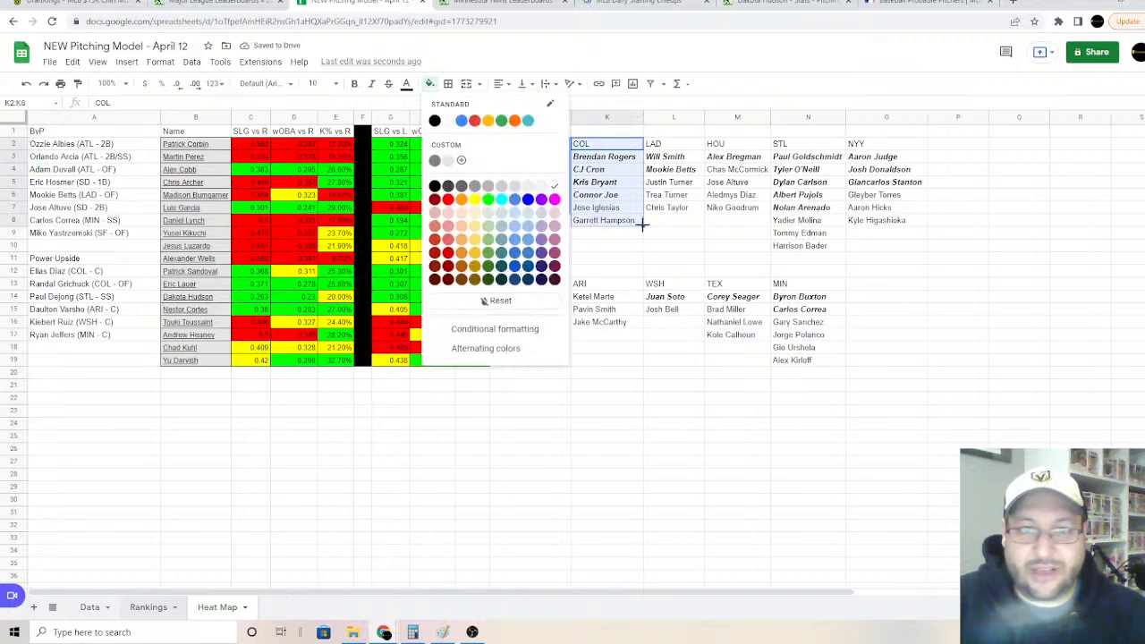
{"action": "left_click", "coordinate": [542, 227]}
Step: Fill the LAD hitter list in L2:L7 with light blue and the HOU list in M2:M7 with light orange
{"action": "left_click_drag", "start_coordinate": [661, 147], "coordinate": [662, 209]}
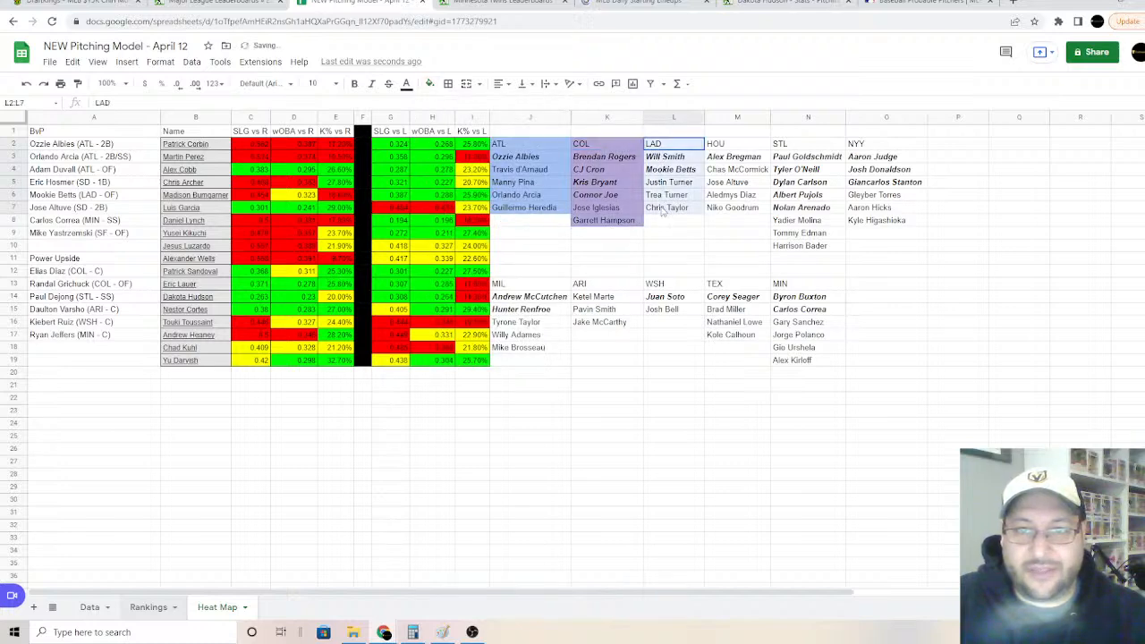
{"action": "left_click", "coordinate": [429, 83]}
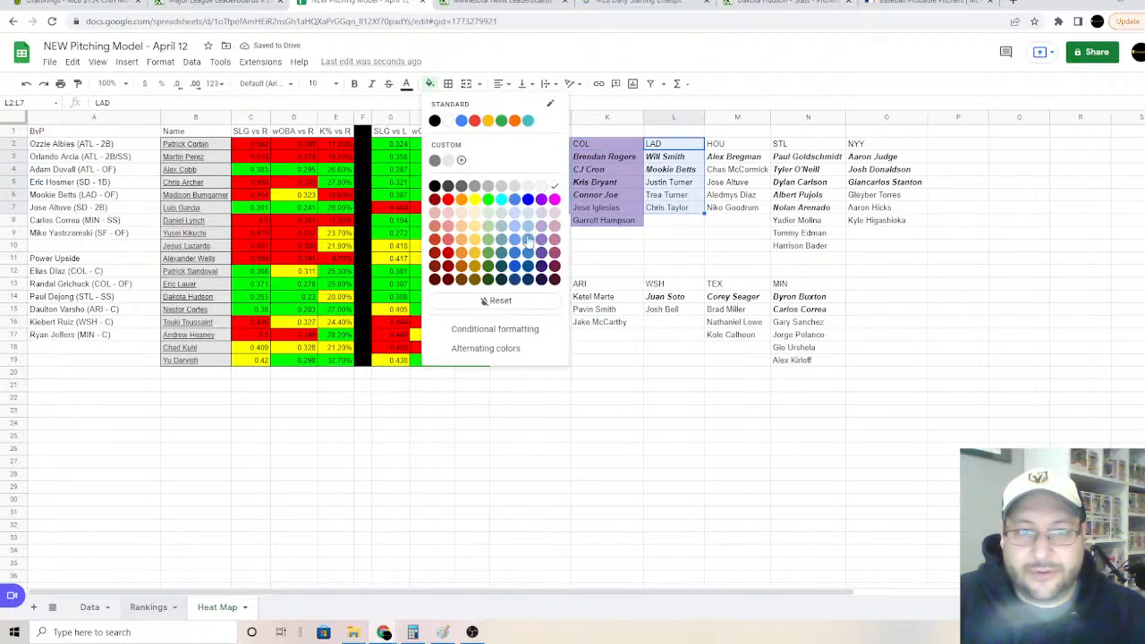
{"action": "left_click", "coordinate": [528, 234]}
{"action": "left_click_drag", "start_coordinate": [732, 148], "coordinate": [710, 205]}
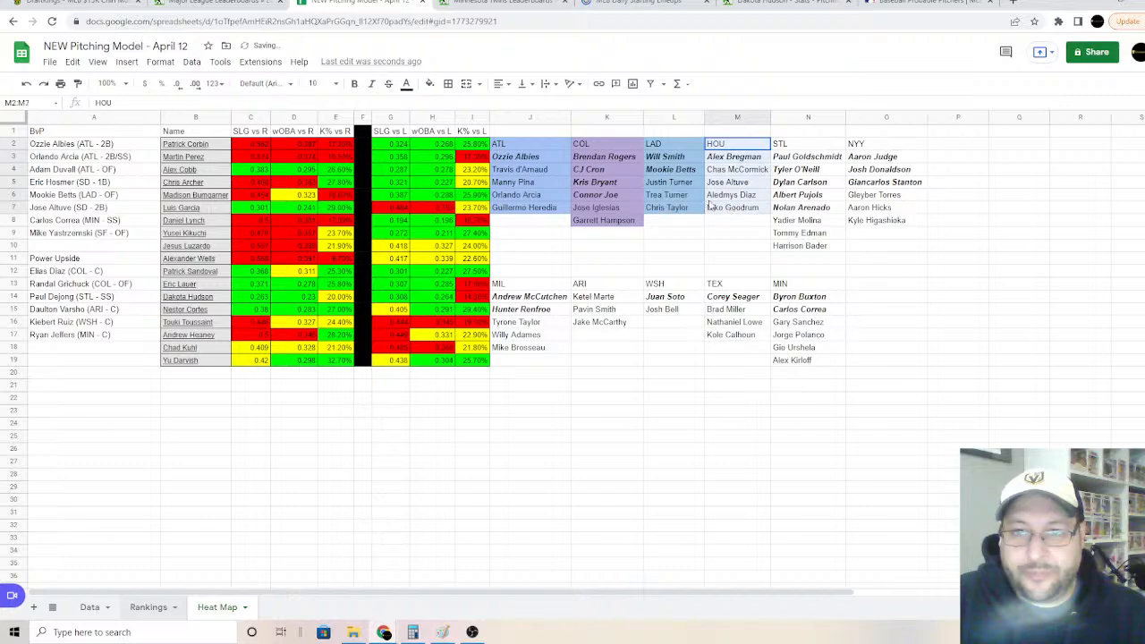
{"action": "left_click", "coordinate": [429, 84]}
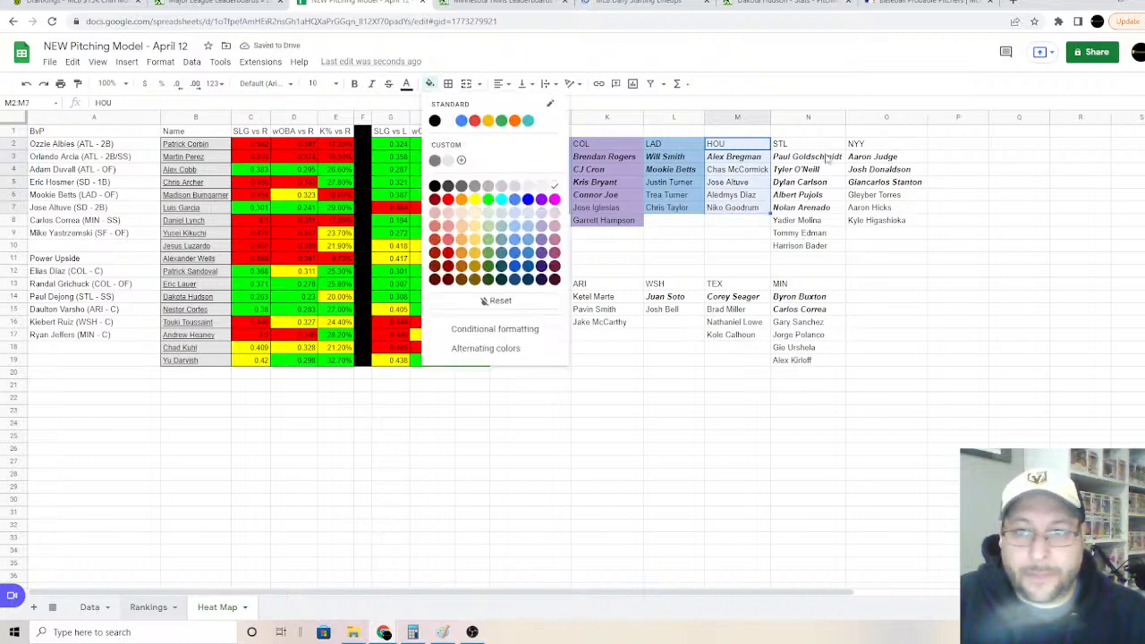
{"action": "left_click", "coordinate": [461, 235]}
Step: Fill the STL hitter list in N2:N10 with light red berry and the NYY list in O2:O8 with dark gray
{"action": "left_click_drag", "start_coordinate": [805, 145], "coordinate": [805, 246]}
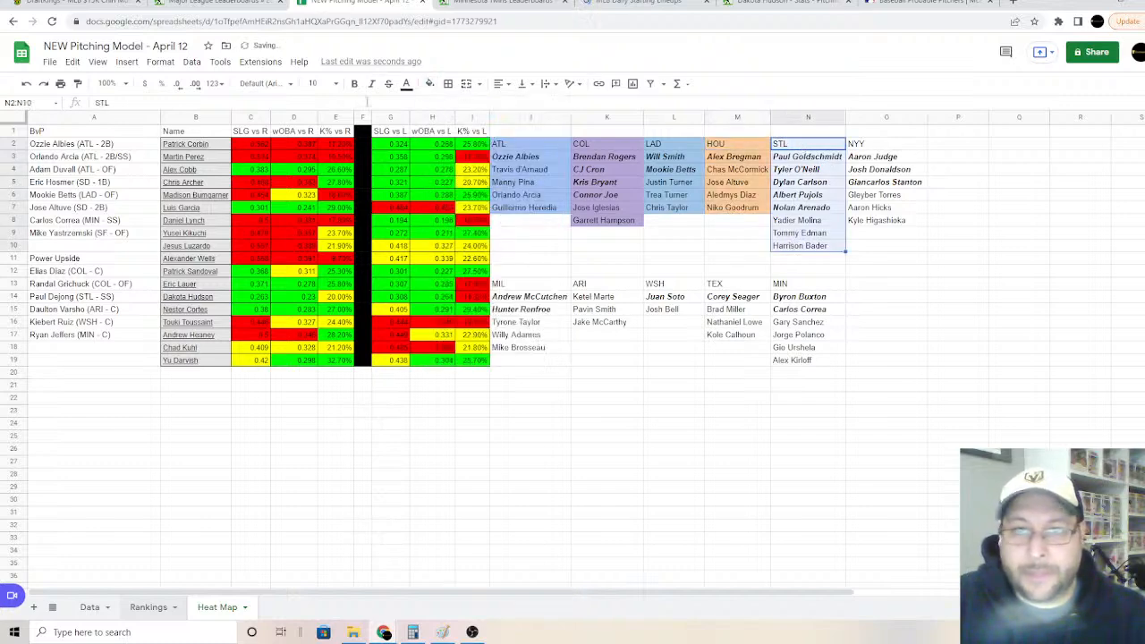
{"action": "left_click", "coordinate": [429, 83]}
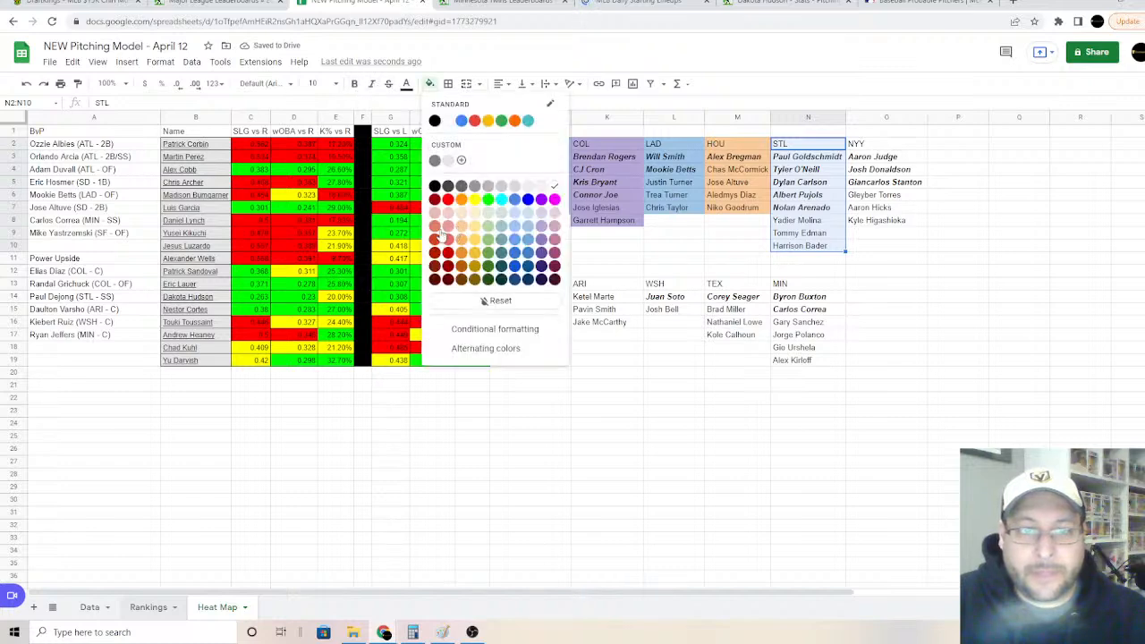
{"action": "left_click", "coordinate": [435, 238]}
{"action": "left_click_drag", "start_coordinate": [866, 145], "coordinate": [877, 224]}
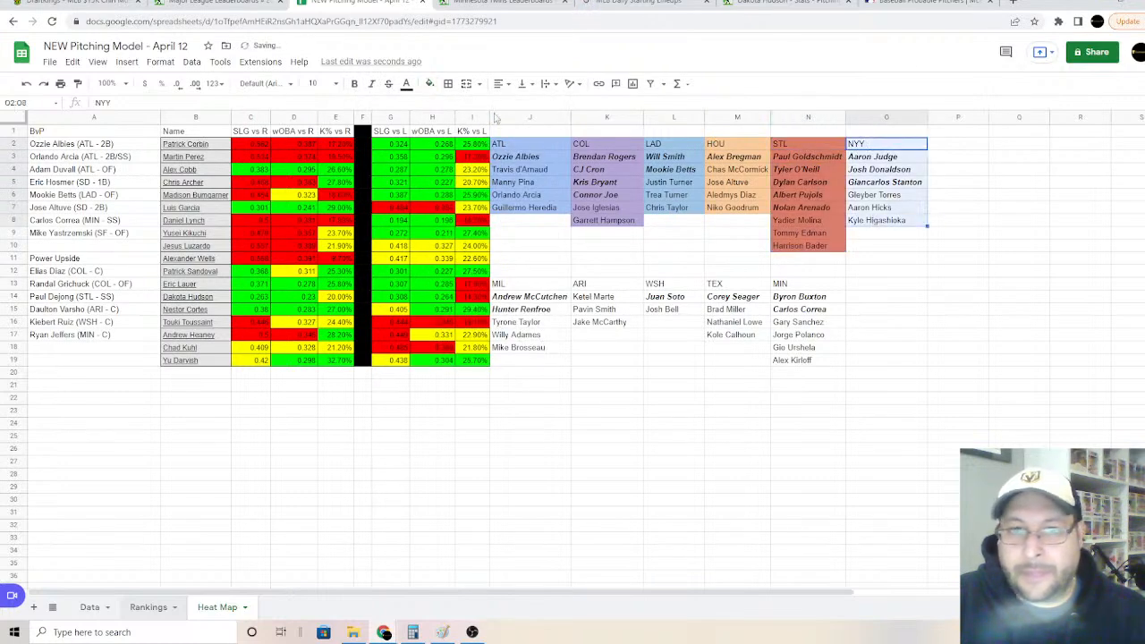
{"action": "left_click", "coordinate": [429, 83]}
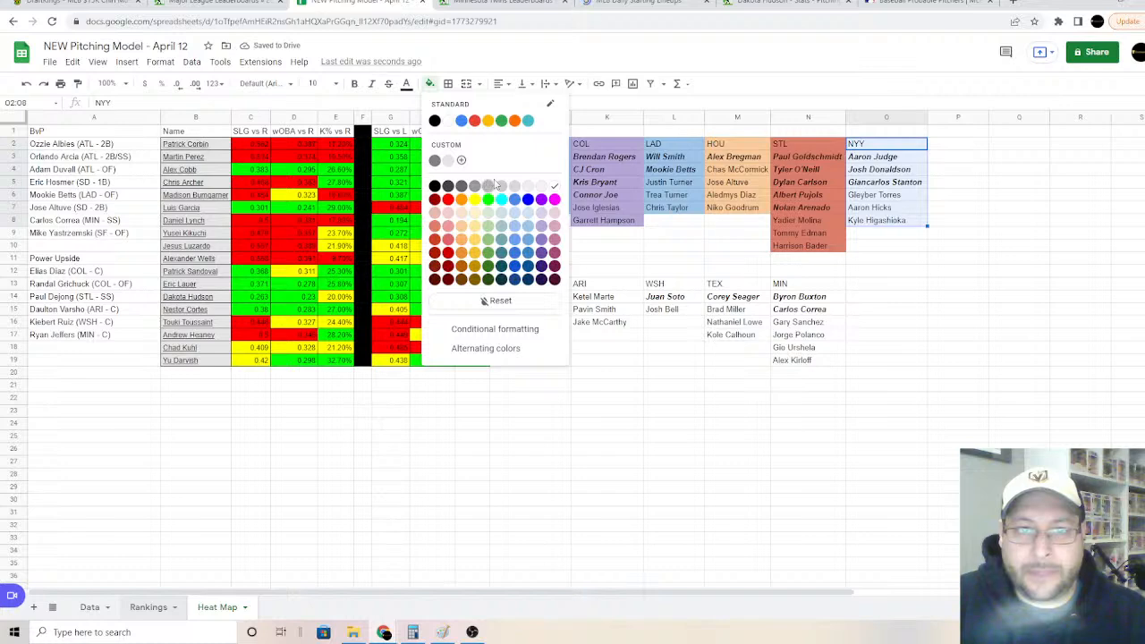
{"action": "left_click", "coordinate": [488, 185]}
Step: Fill the MIL hitter list in J13:J18 with light yellow and the ARI list in K13:K16 with light red
{"action": "left_click_drag", "start_coordinate": [513, 295], "coordinate": [513, 349]}
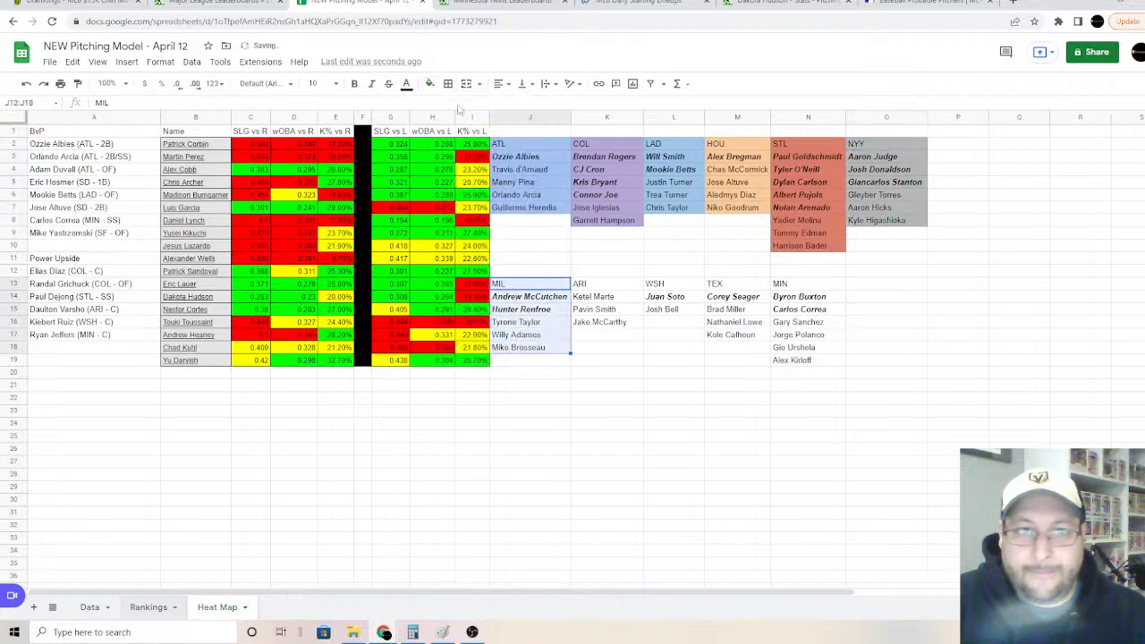
{"action": "left_click", "coordinate": [430, 84]}
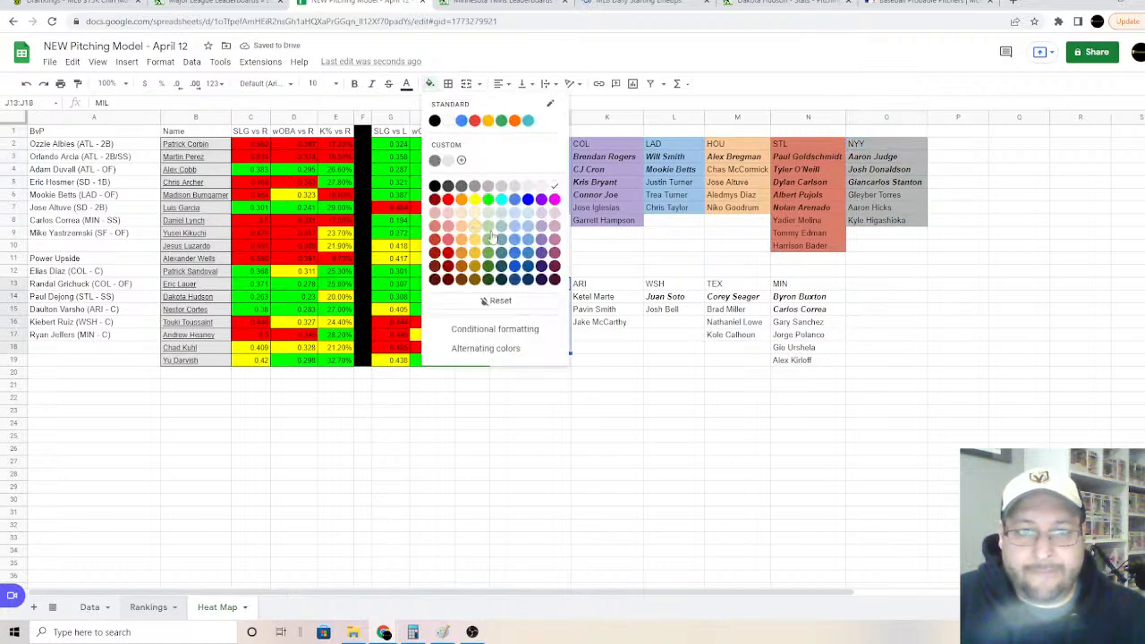
{"action": "left_click", "coordinate": [475, 238]}
{"action": "left_click_drag", "start_coordinate": [601, 287], "coordinate": [602, 325]}
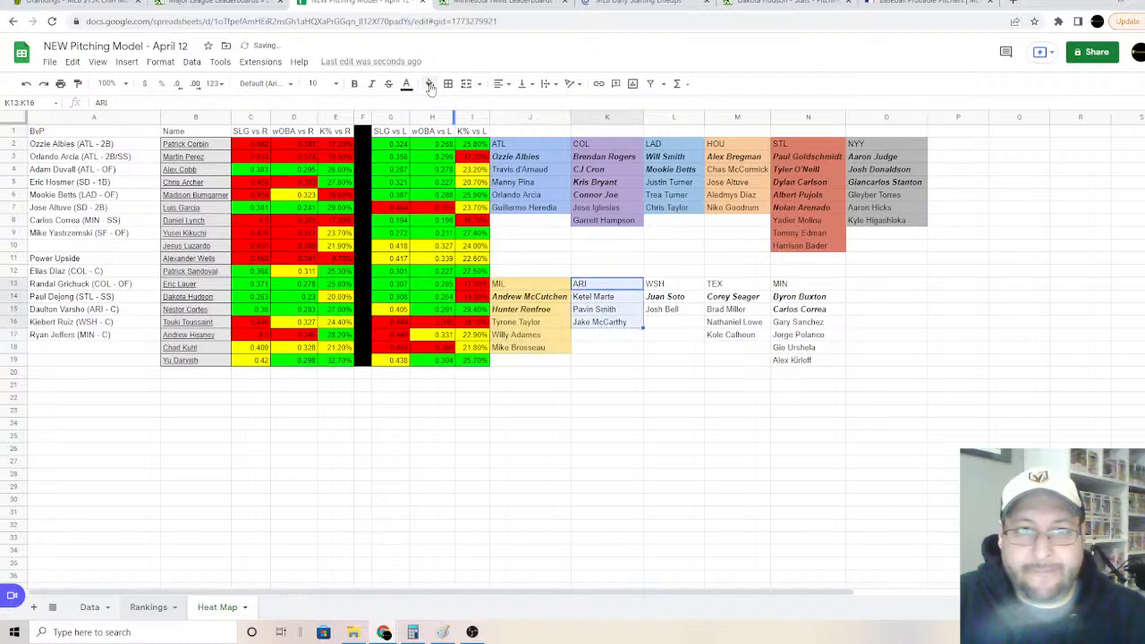
{"action": "left_click", "coordinate": [430, 83]}
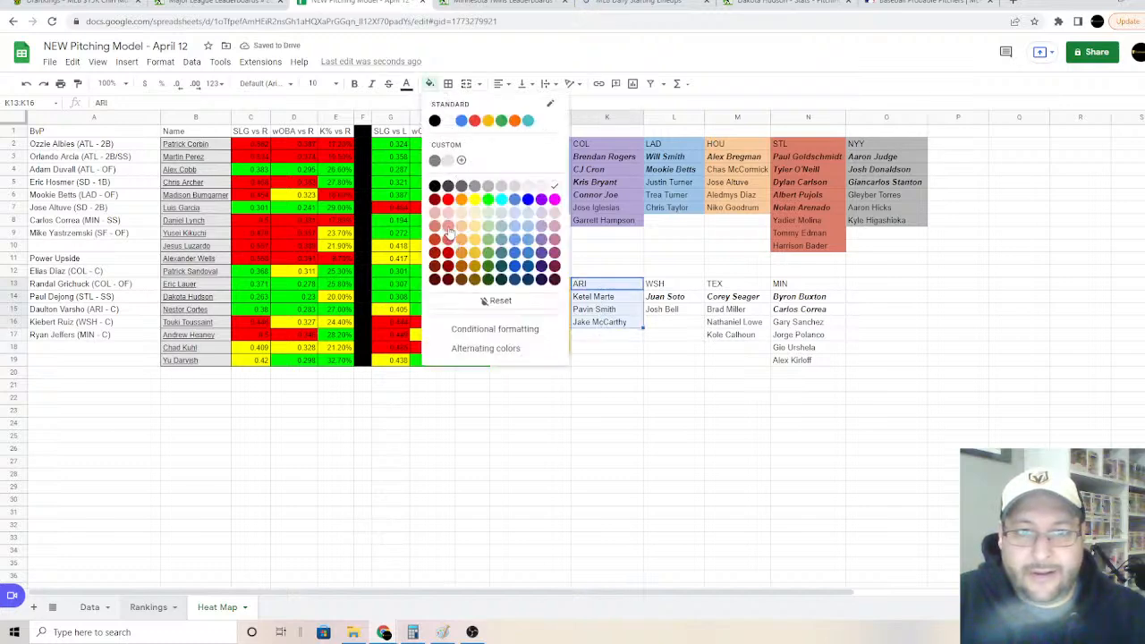
{"action": "left_click", "coordinate": [448, 227]}
Step: Fill the WSH hitter list in L13:L15 with gray and the TEX list in M13:M17 with a stronger cornflower blue
{"action": "left_click_drag", "start_coordinate": [673, 288], "coordinate": [673, 311]}
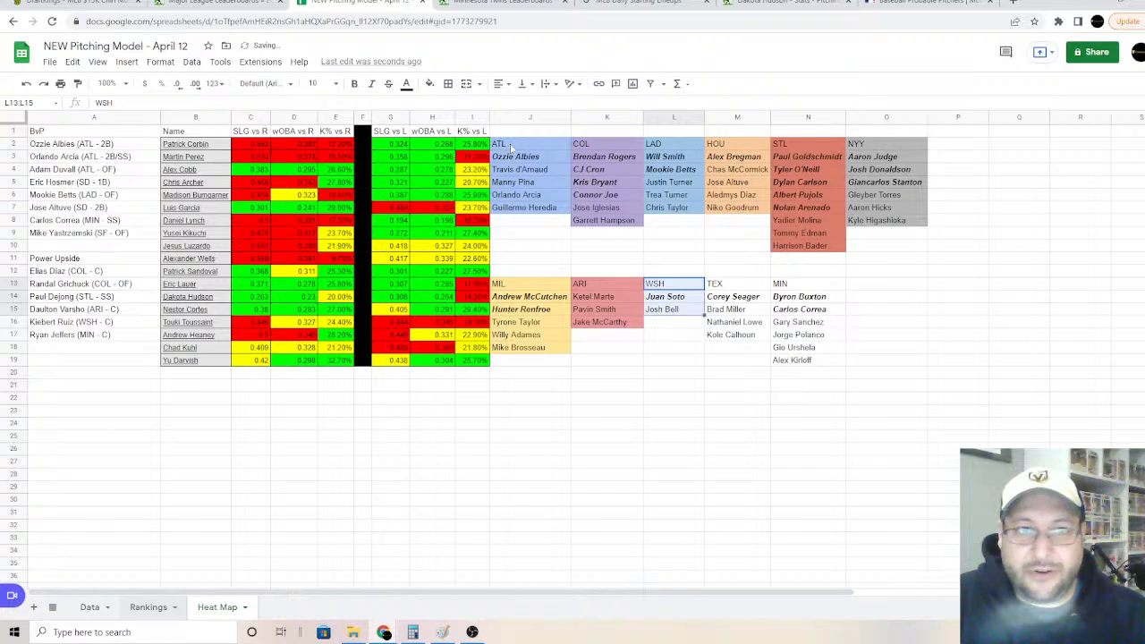
{"action": "left_click", "coordinate": [429, 83]}
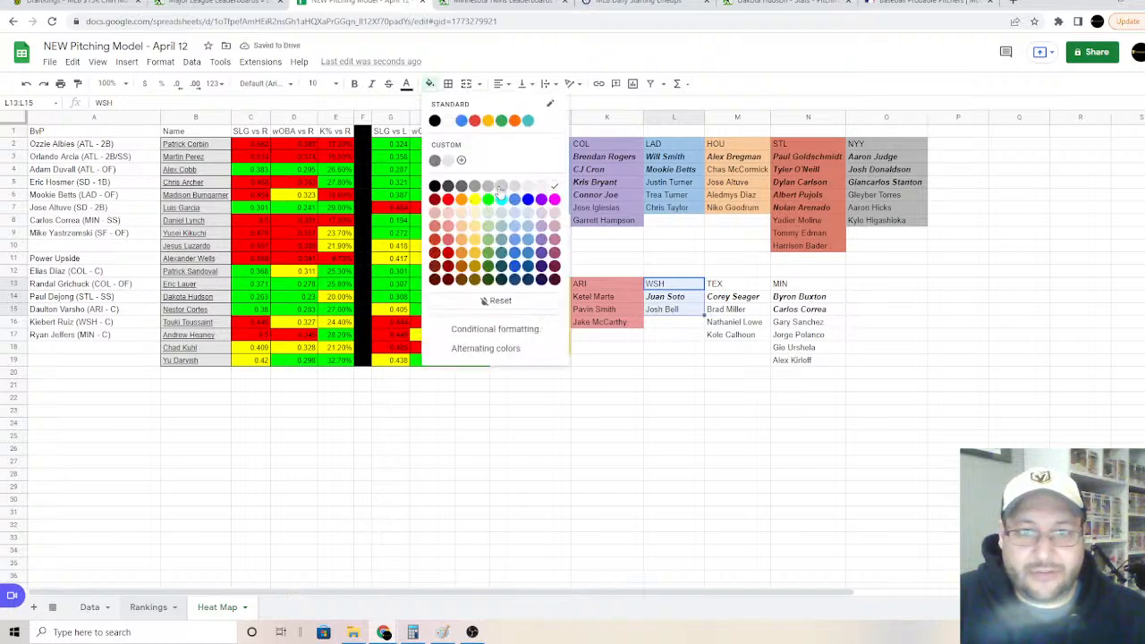
{"action": "left_click", "coordinate": [501, 186]}
{"action": "left_click_drag", "start_coordinate": [728, 290], "coordinate": [729, 337]}
{"action": "left_click", "coordinate": [429, 83]}
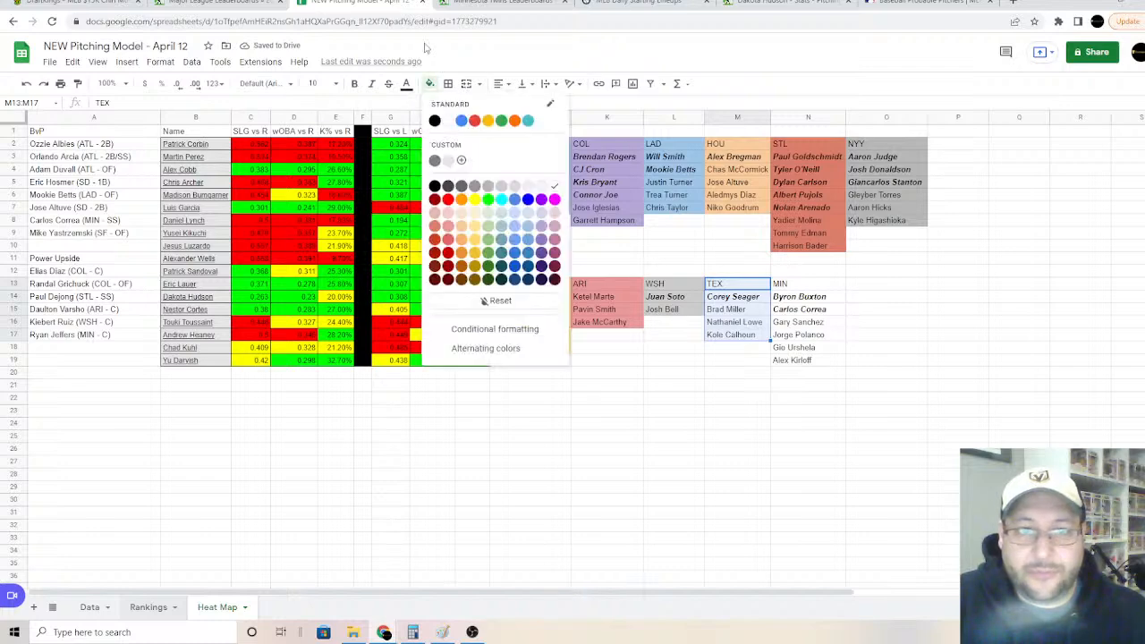
{"action": "left_click", "coordinate": [514, 239]}
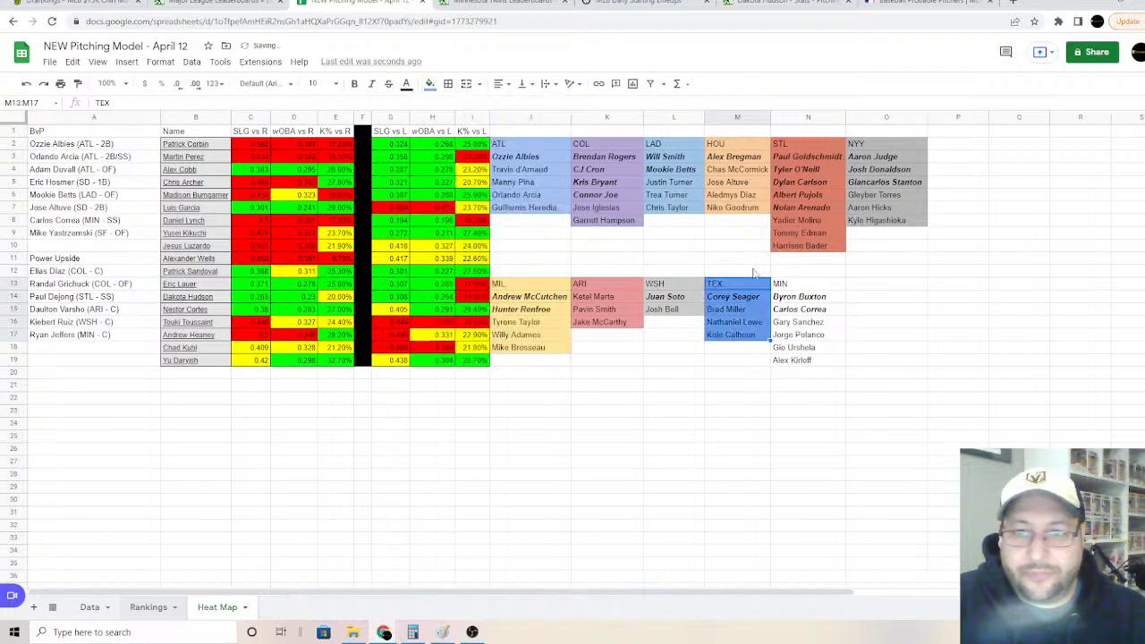
Step: Fill the MIN hitter list in N13:N19 with a darker purple than the COL list
{"action": "left_click_drag", "start_coordinate": [794, 288], "coordinate": [795, 356]}
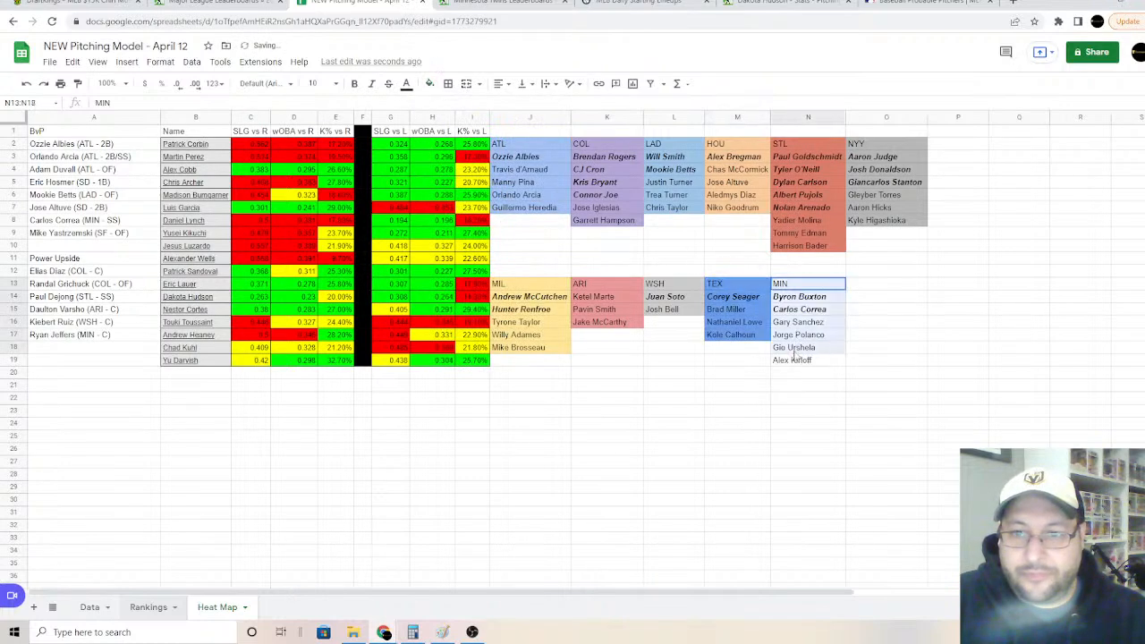
{"action": "left_click", "coordinate": [431, 85]}
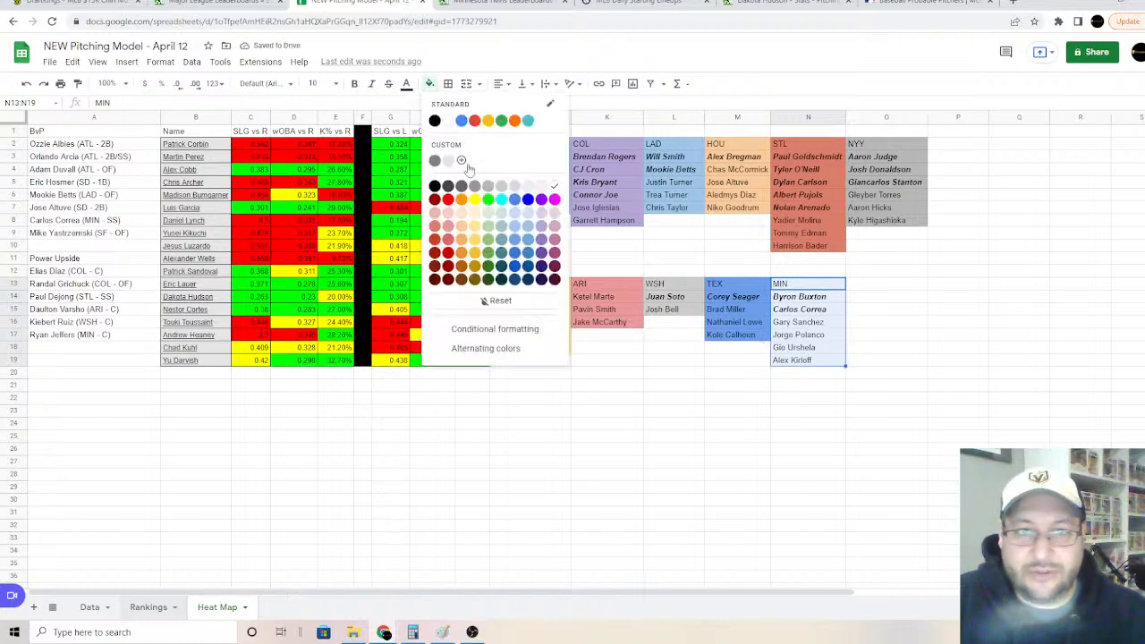
{"action": "left_click", "coordinate": [542, 245]}
{"action": "left_click", "coordinate": [964, 337]}
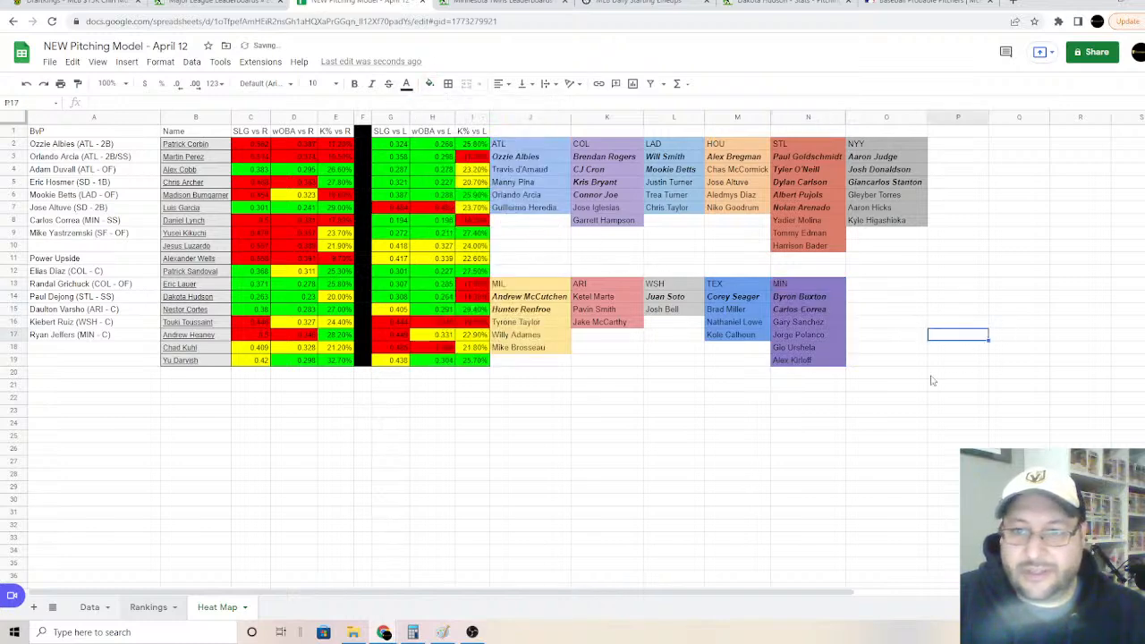
Step: Enter the cash-game pitchers in cell A19 as "Cash P: Garcia, Hudson, Cobb,"
{"action": "left_click", "coordinate": [59, 362]}
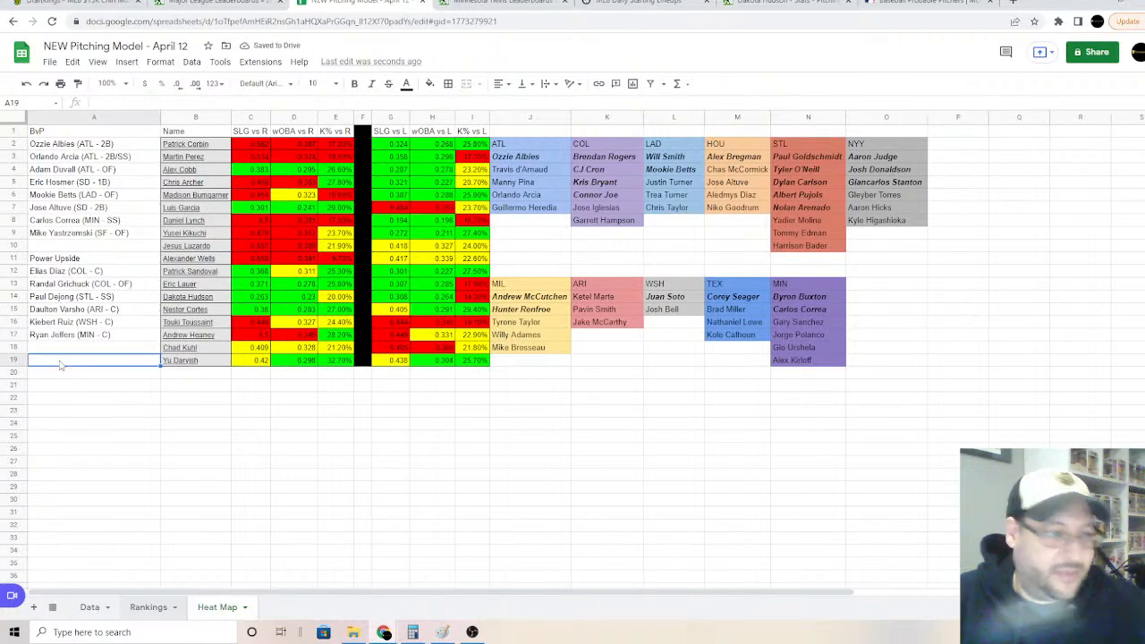
{"action": "type", "text": "C"}
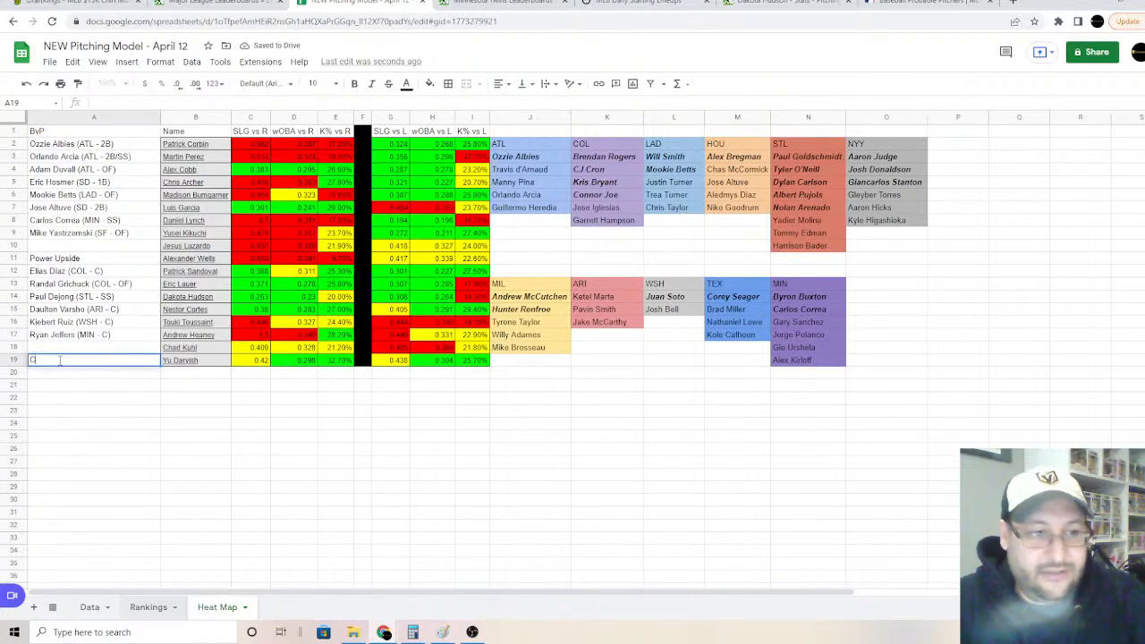
{"action": "type", "text": "ash P"}
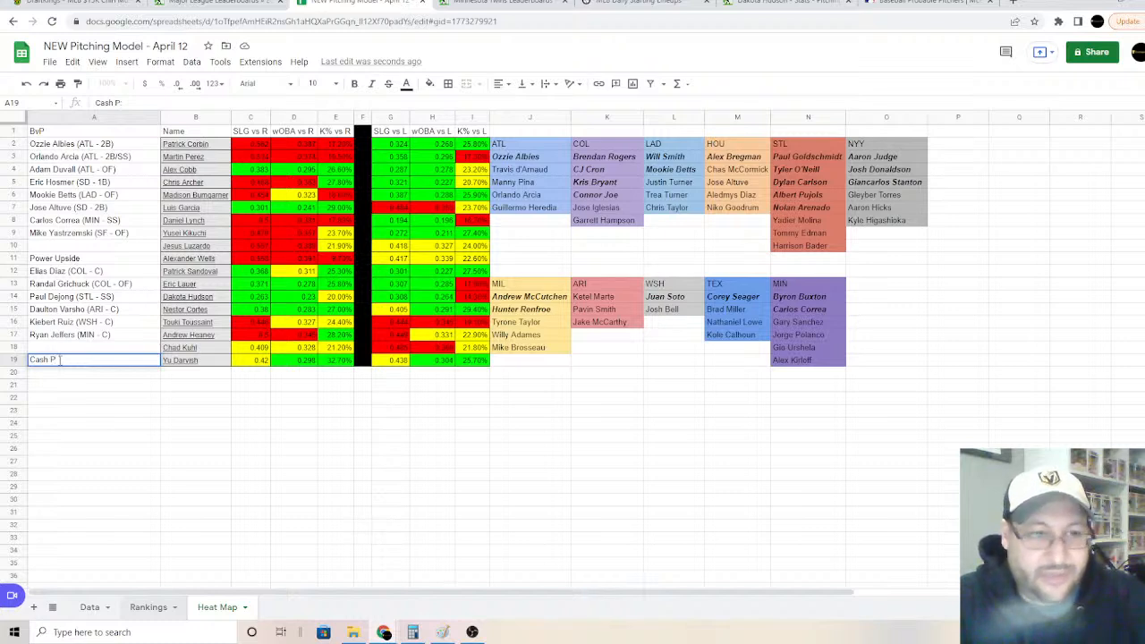
{"action": "type", "text": ":"}
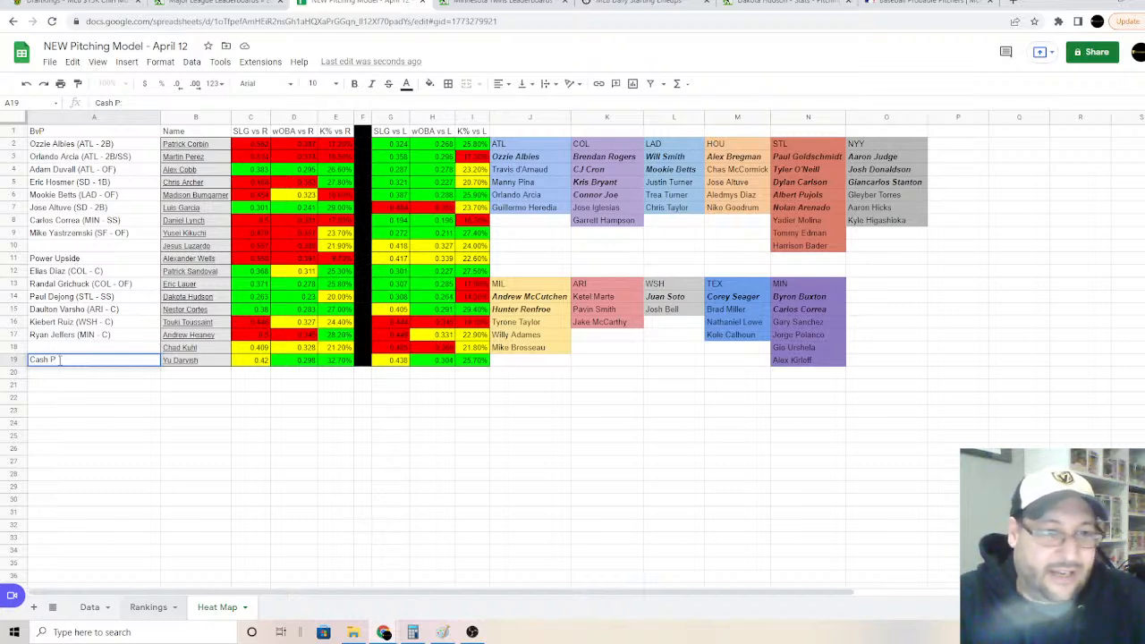
{"action": "type", "text": " Garcia, Hudso"}
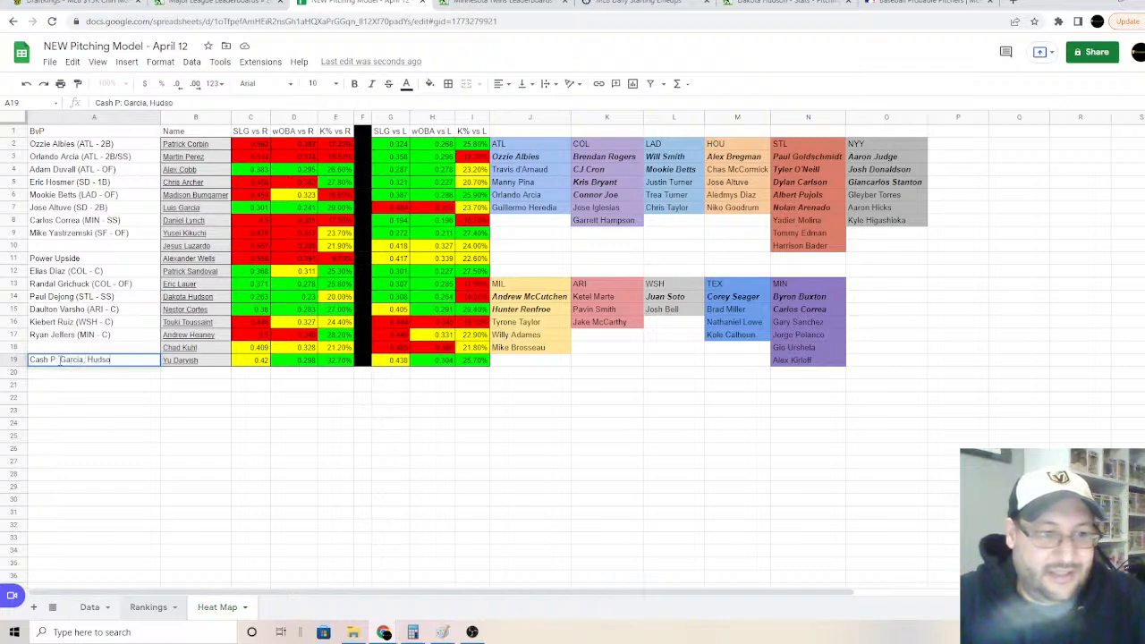
{"action": "type", "text": "n, Cobb,"}
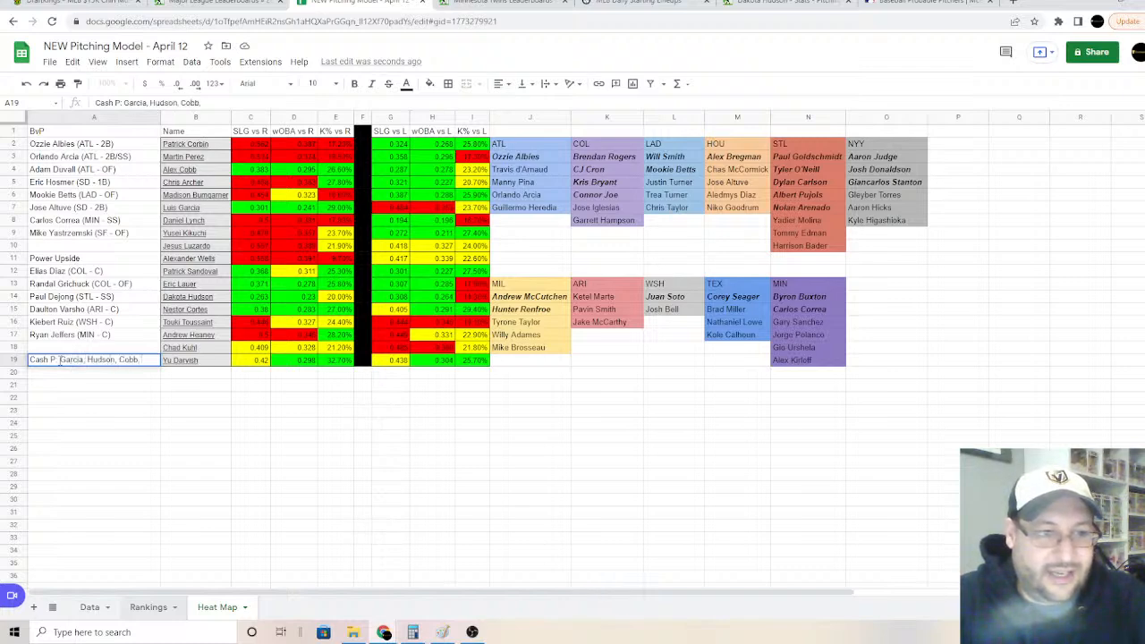
{"action": "key", "text": "Return"}
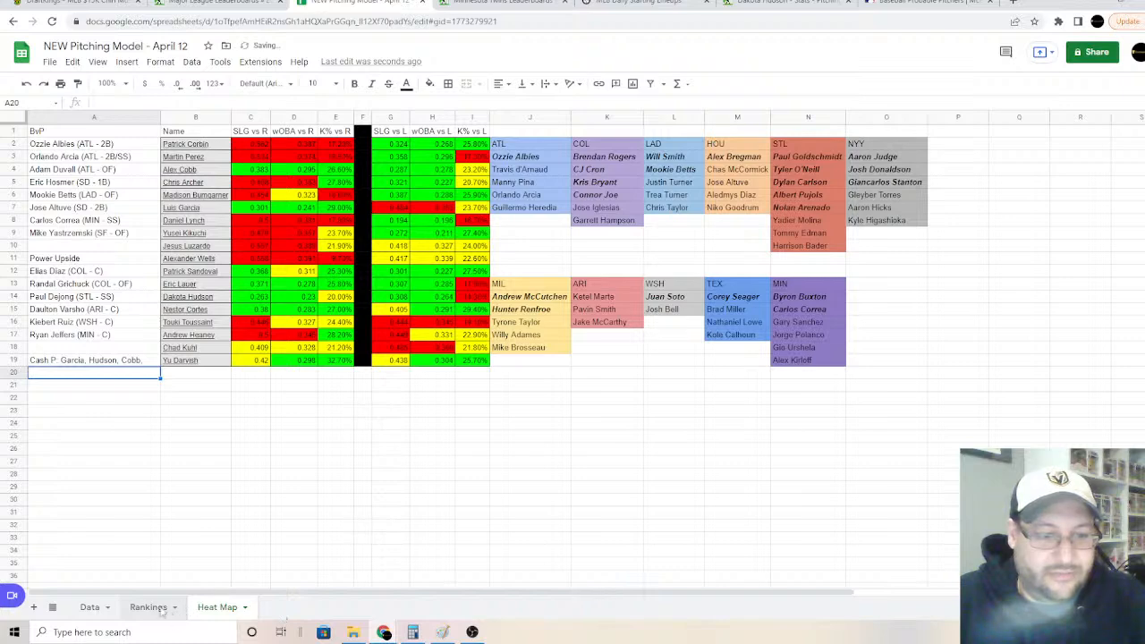
Step: Check the pitcher tiers in the Rankings sheet and add Sandoval to the cash pitchers in Heat Map cell A20
{"action": "left_click", "coordinate": [154, 608]}
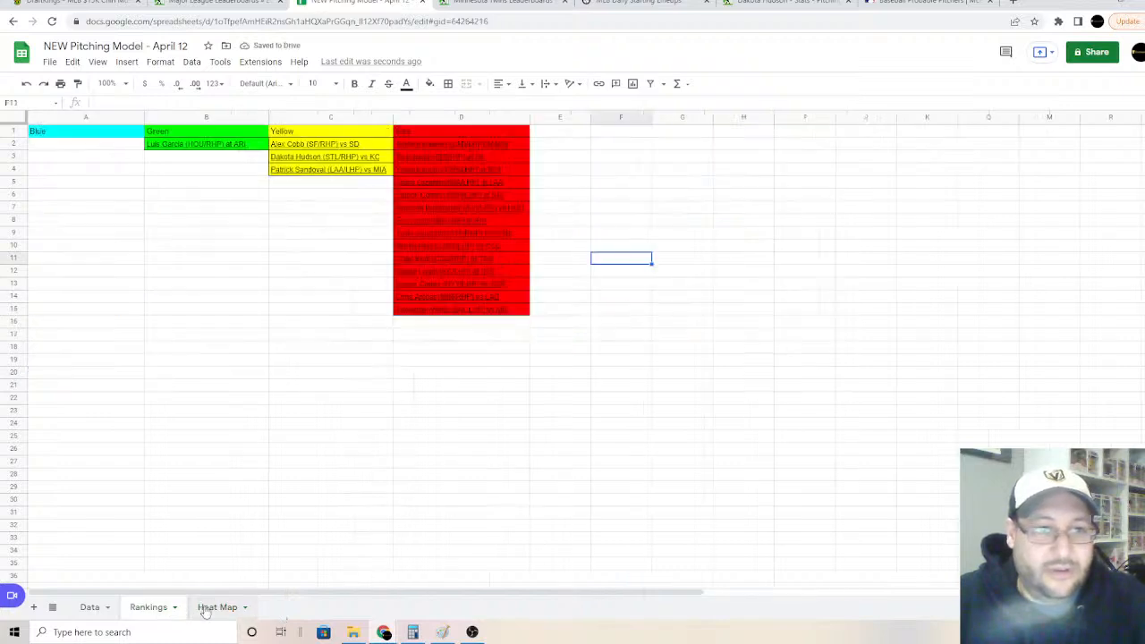
{"action": "left_click", "coordinate": [205, 609]}
{"action": "type", "text": "Sando"}
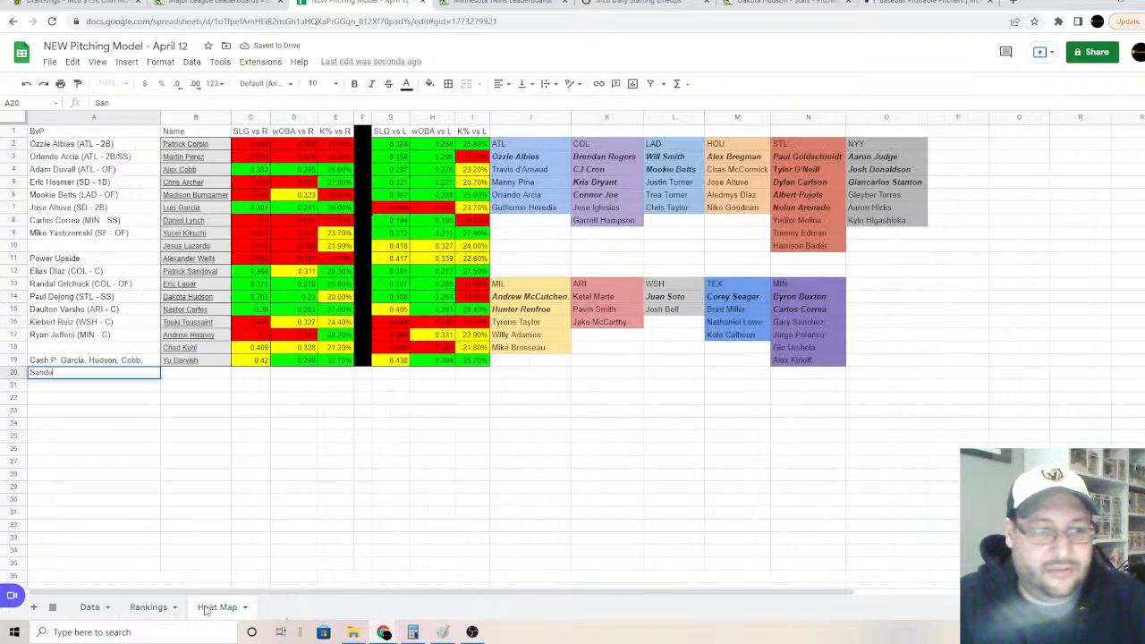
{"action": "type", "text": "val"}
{"action": "key", "text": "Return"}
Step: Enter the GPP pitchers as "GPP: Luzardo, Heaney, Darvish" in cell A22 and "Toussaint, Cortes" in A23
{"action": "key", "text": "Return"}
{"action": "type", "text": "GPP"}
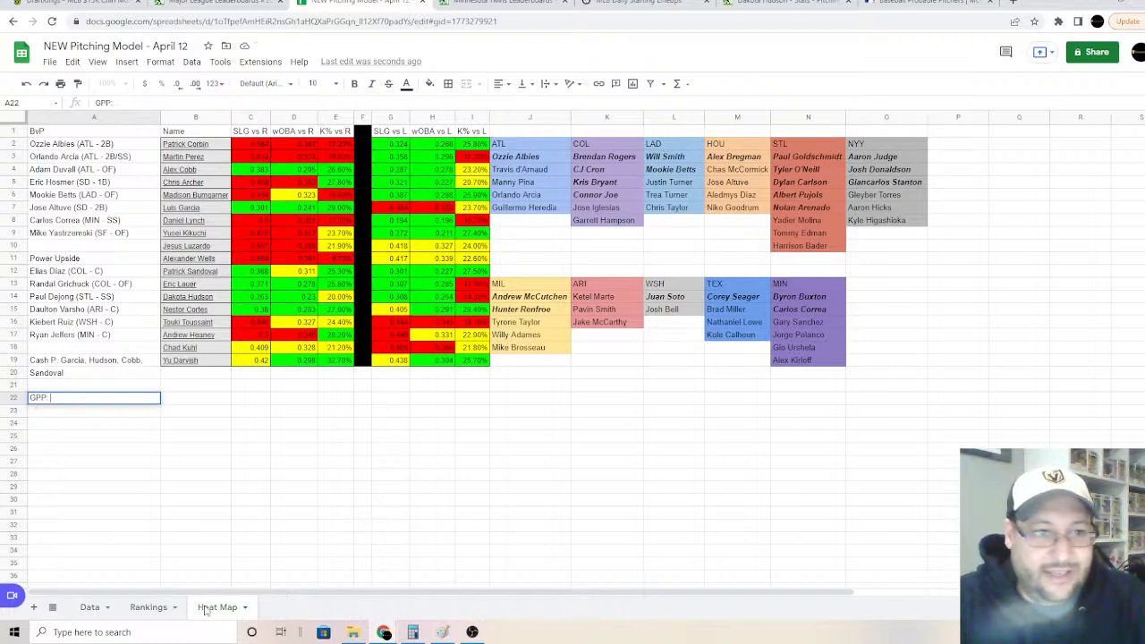
{"action": "type", "text": ": Luza"}
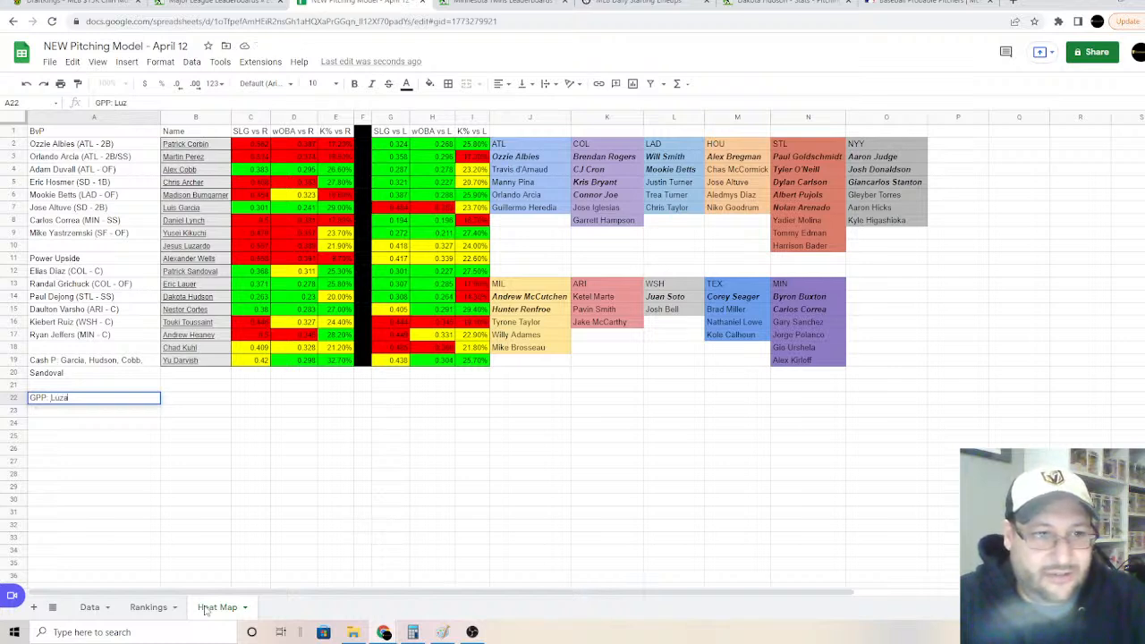
{"action": "type", "text": "rdo, He"}
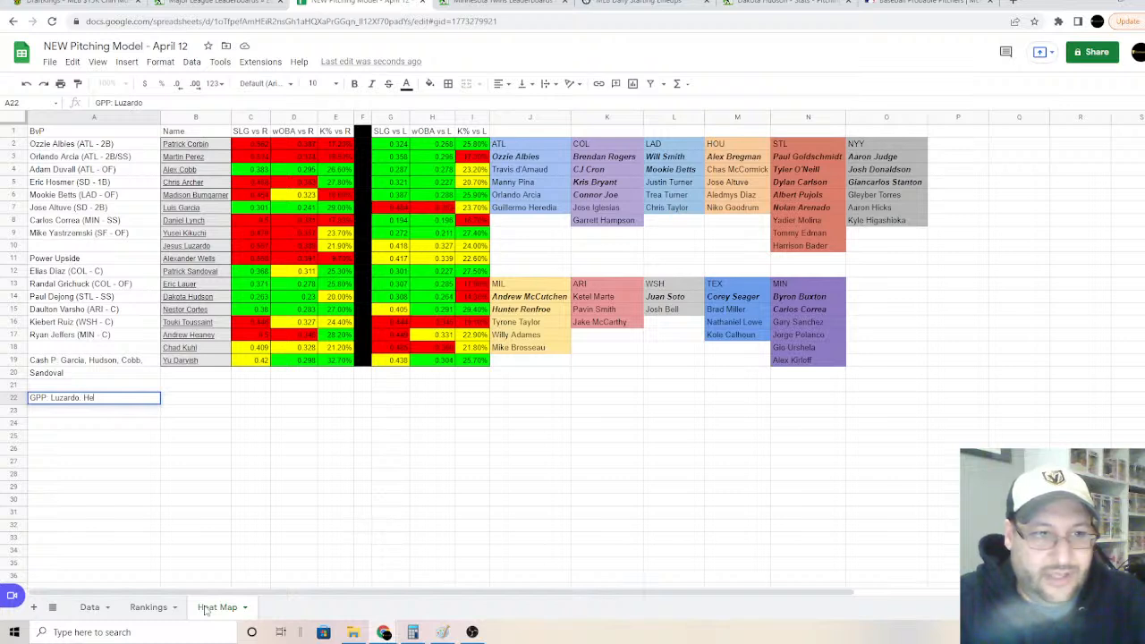
{"action": "type", "text": "aney"}
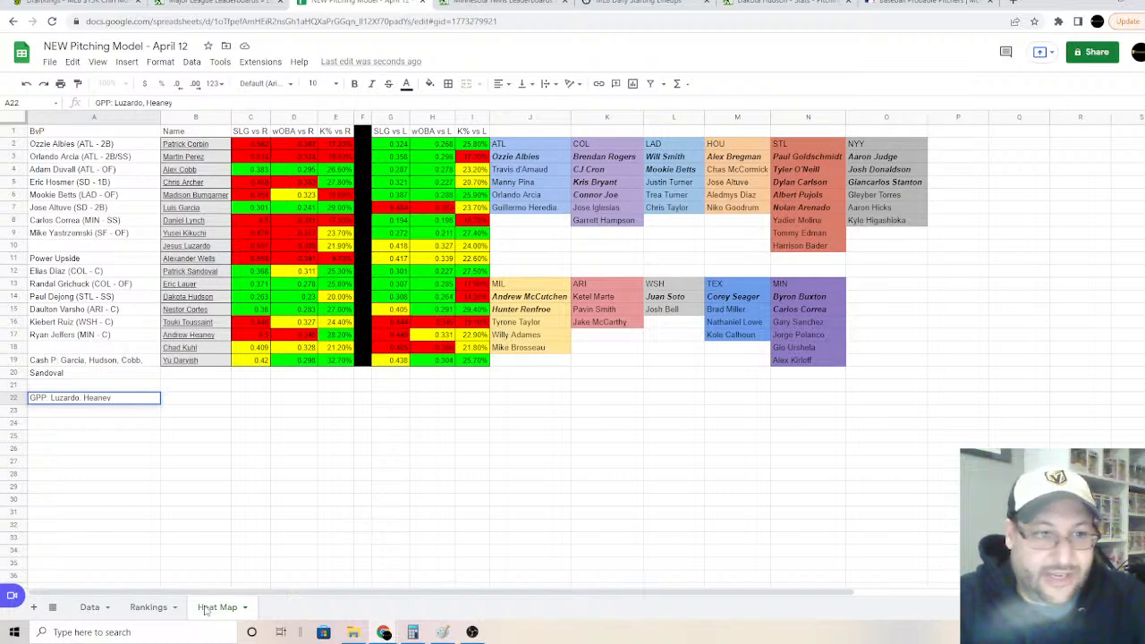
{"action": "type", "text": ","}
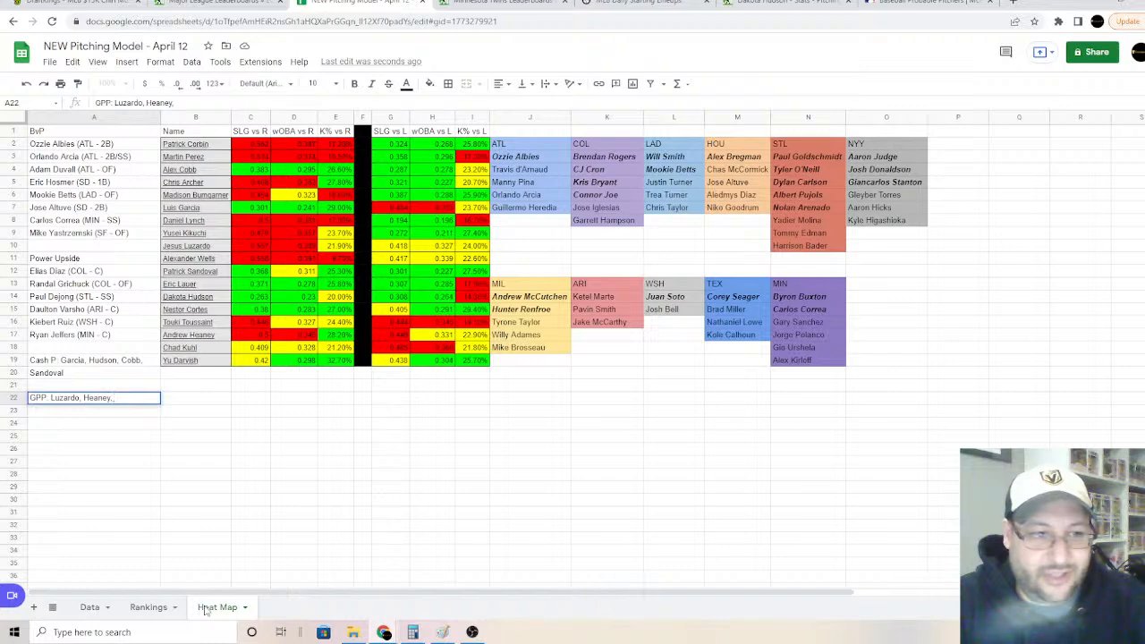
{"action": "type", "text": " Darvish"}
{"action": "key", "text": "Return"}
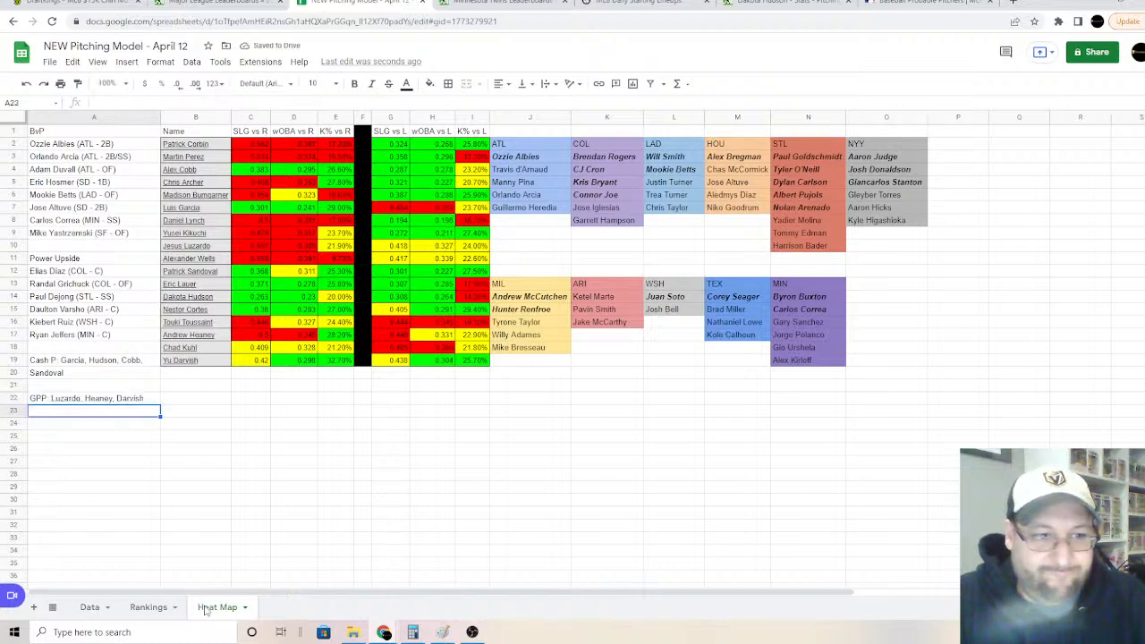
{"action": "type", "text": "Toussaint, Cortes"}
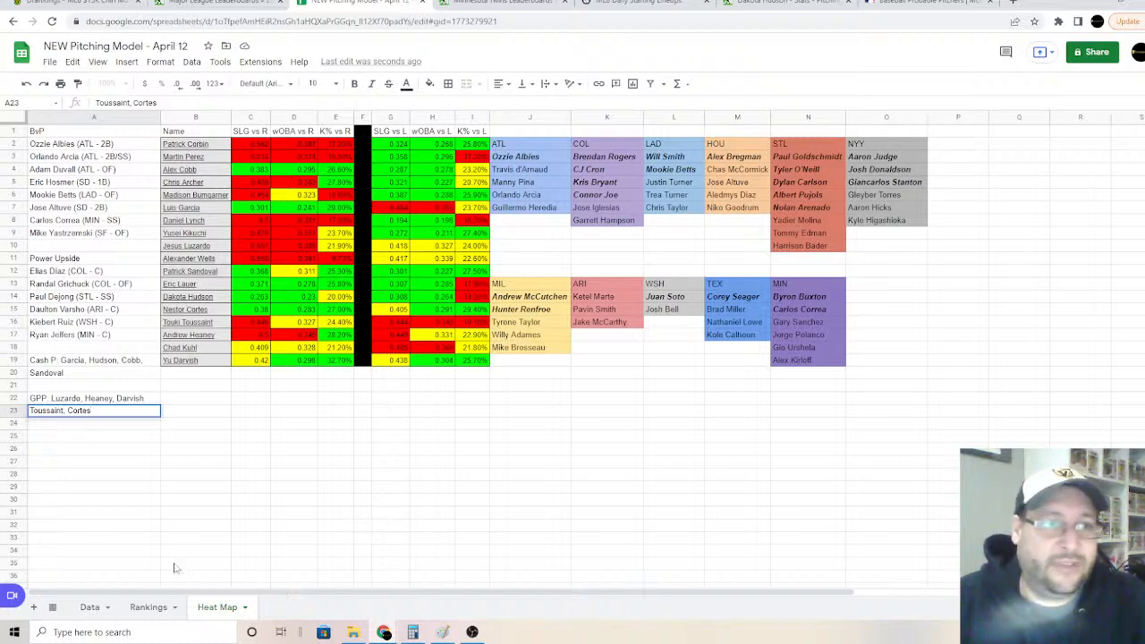
Step: Switch to the DraftKings contest, review the pitcher salaries across all games, and return to the Heat Map sheet
{"action": "left_click", "coordinate": [71, 5]}
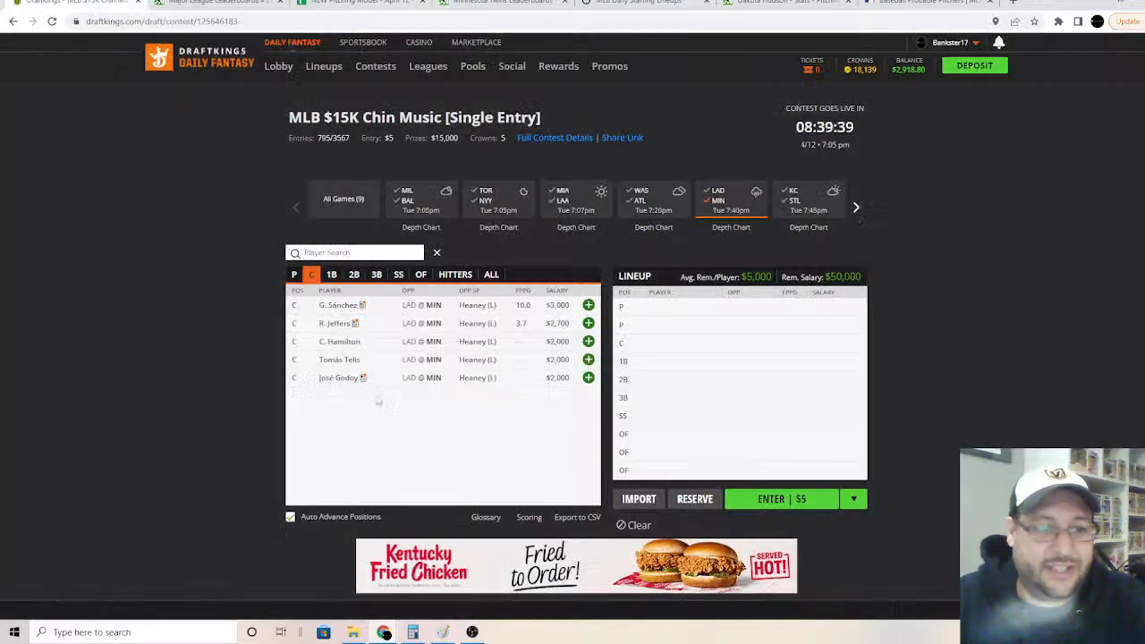
{"action": "left_click", "coordinate": [341, 202]}
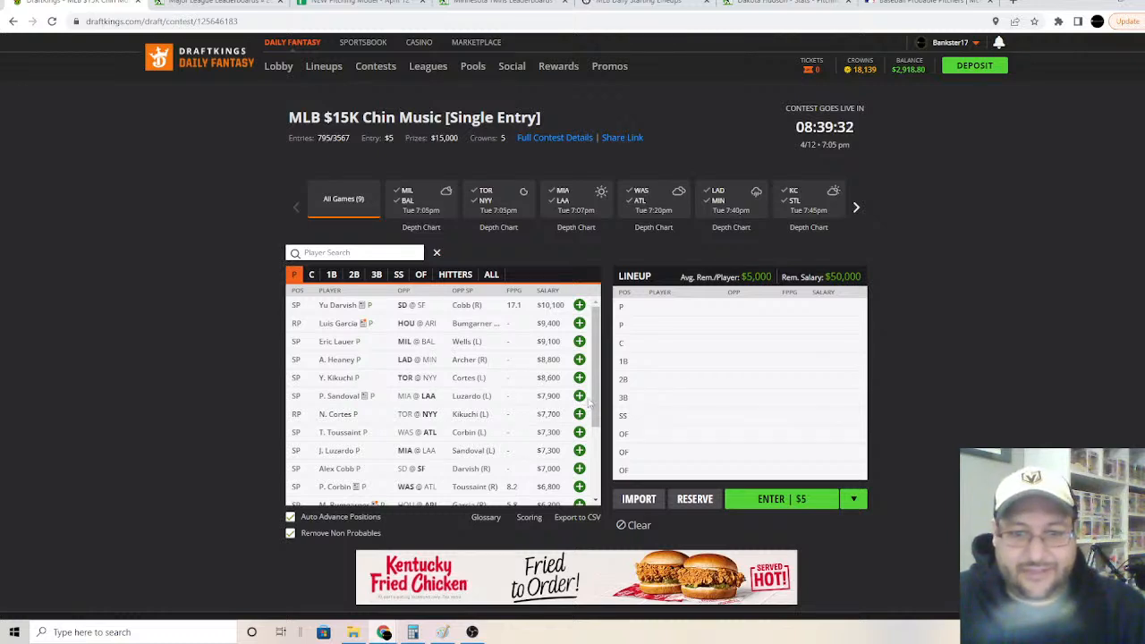
{"action": "scroll", "coordinate": [340, 490], "scroll_direction": "down", "scroll_amount": 3}
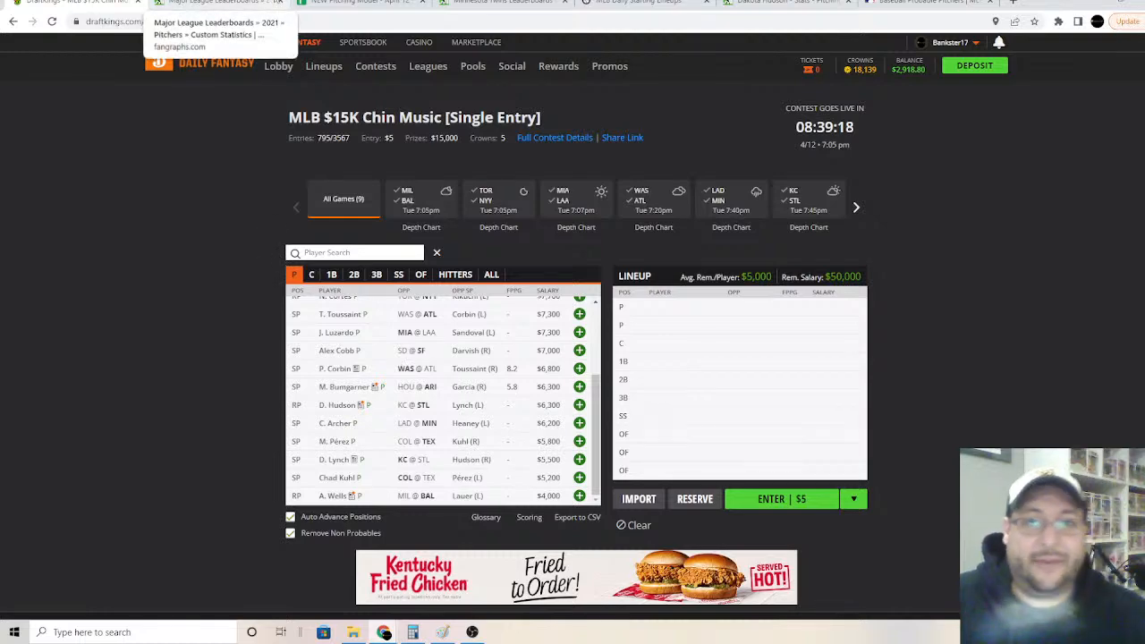
{"action": "left_click", "coordinate": [315, 6]}
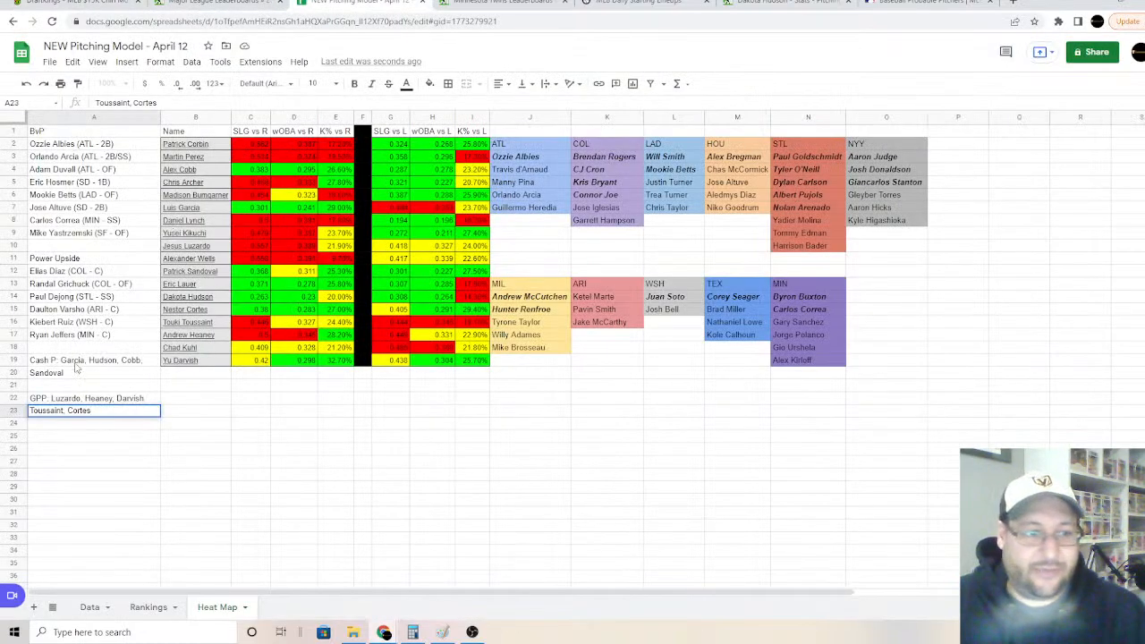
Step: Fill the BvP list in A1:A9 with light orange and the Power Upside list in A11:A17 with light blue
{"action": "left_click_drag", "start_coordinate": [83, 133], "coordinate": [78, 232]}
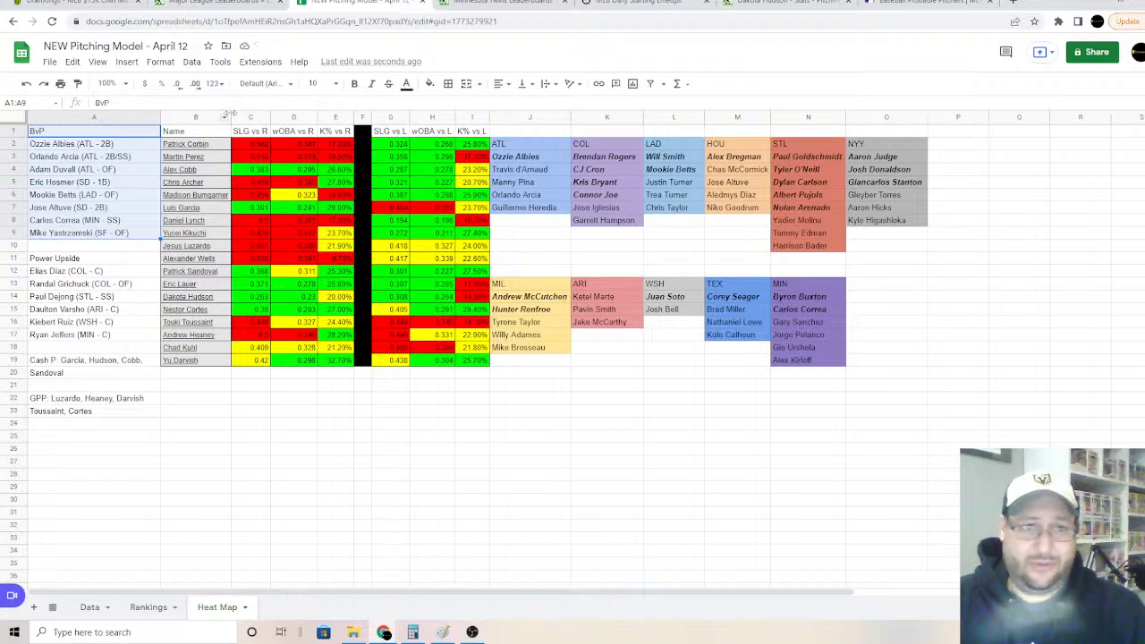
{"action": "left_click", "coordinate": [429, 83]}
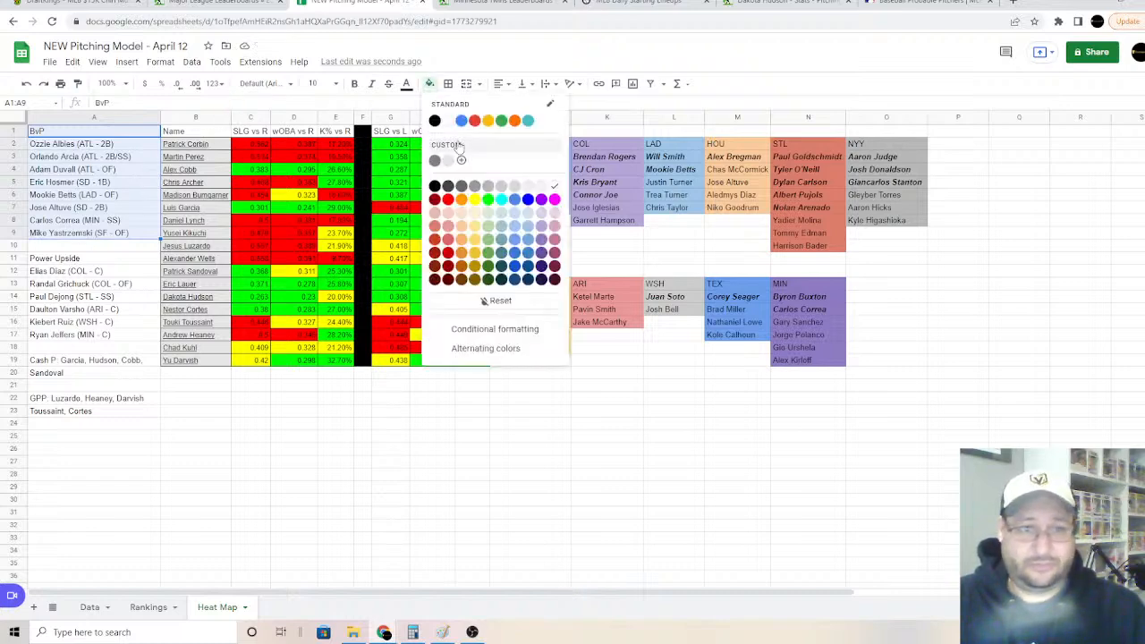
{"action": "left_click", "coordinate": [461, 212]}
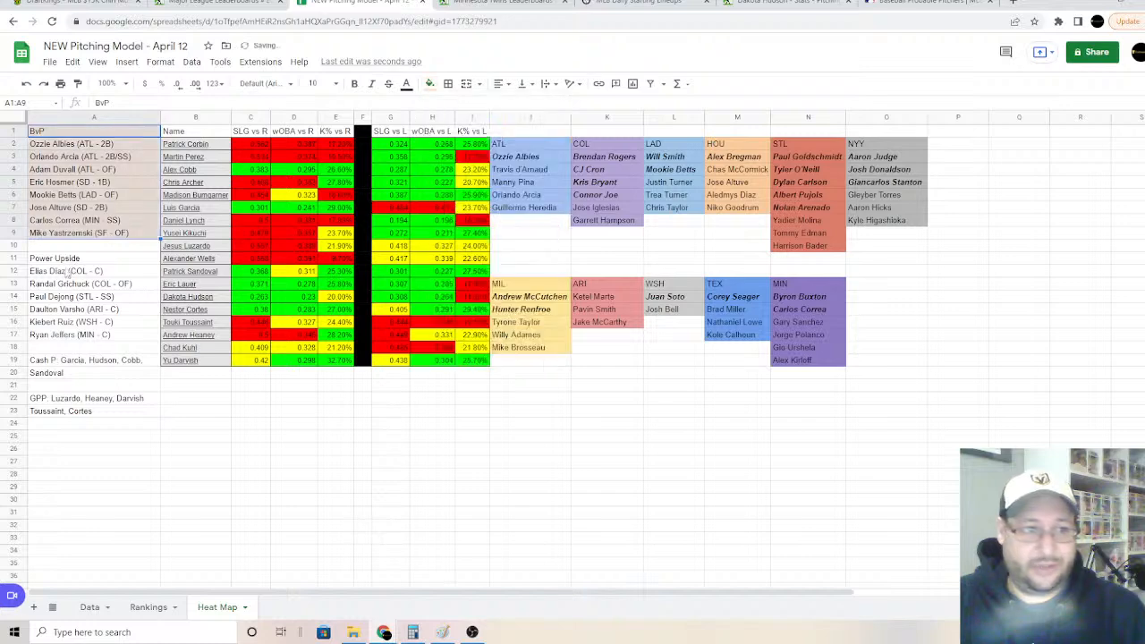
{"action": "left_click_drag", "start_coordinate": [63, 258], "coordinate": [65, 337]}
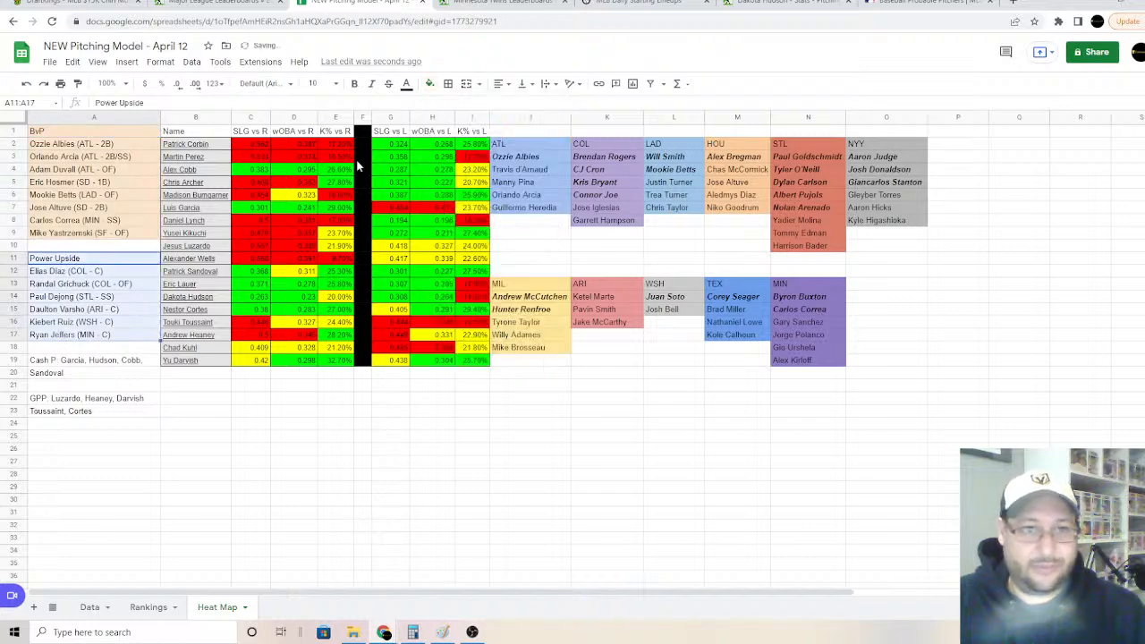
{"action": "left_click", "coordinate": [430, 83]}
{"action": "left_click", "coordinate": [507, 221]}
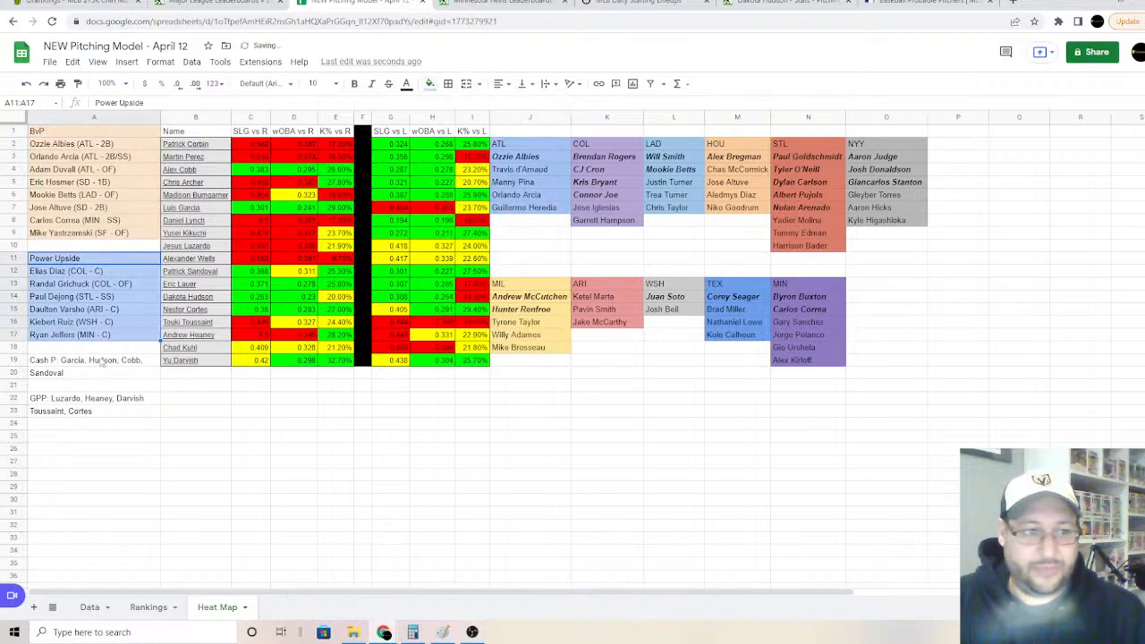
Step: Fill the cash pitchers in A19:A20 with light green and the GPP pitchers in A22:A23 with light red
{"action": "left_click_drag", "start_coordinate": [101, 360], "coordinate": [96, 374]}
{"action": "left_click", "coordinate": [429, 84]}
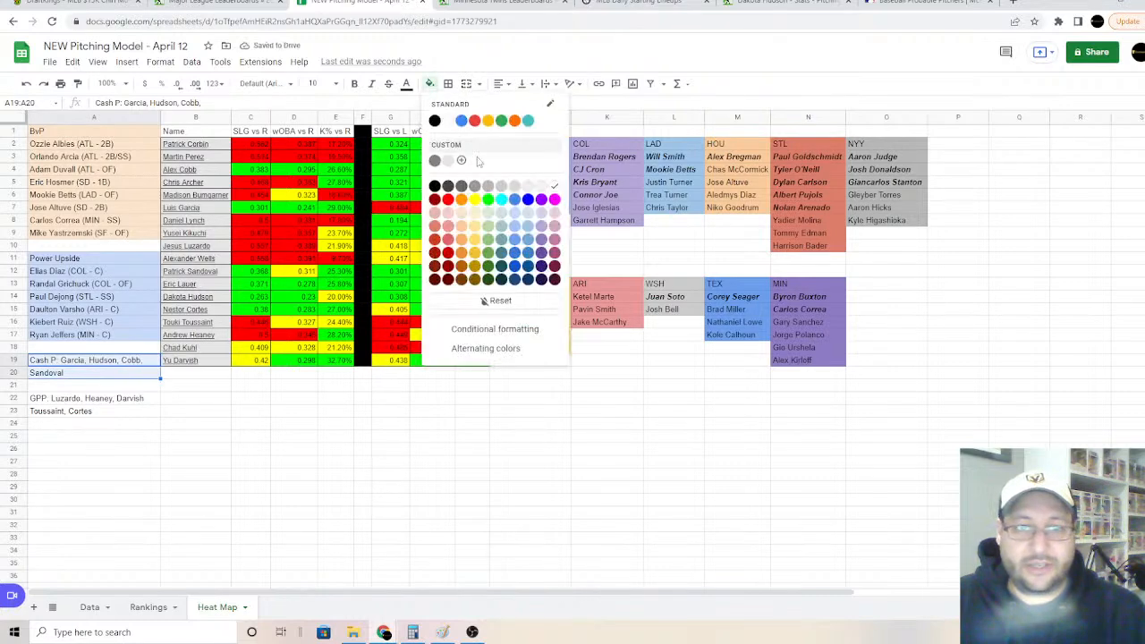
{"action": "left_click", "coordinate": [489, 221]}
{"action": "left_click_drag", "start_coordinate": [40, 400], "coordinate": [44, 414]}
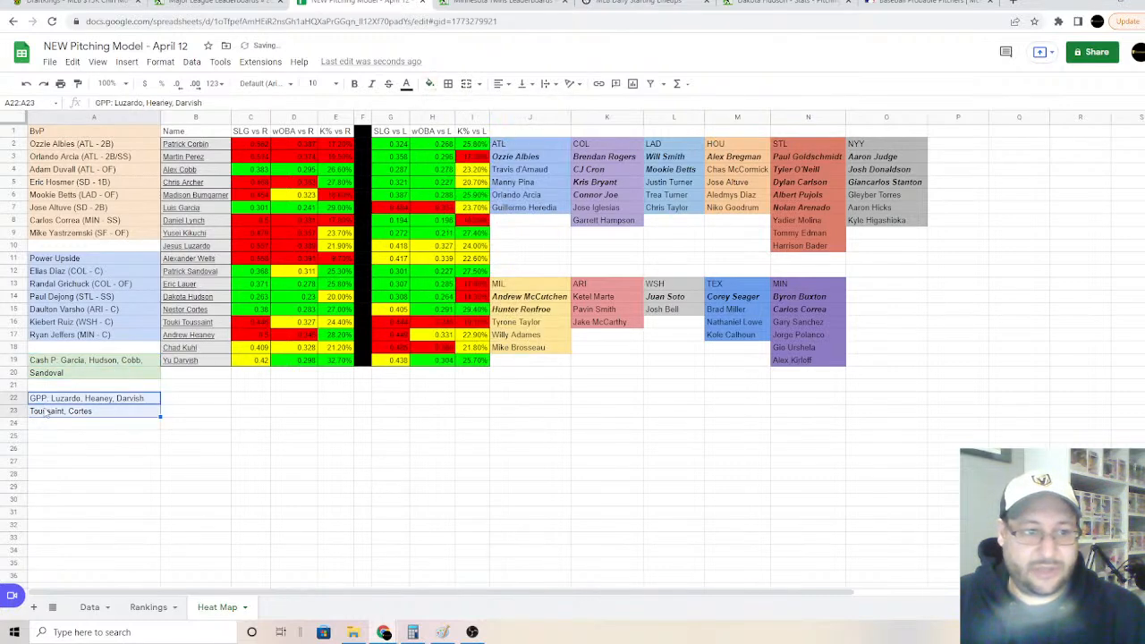
{"action": "left_click", "coordinate": [430, 84]}
{"action": "left_click", "coordinate": [451, 219]}
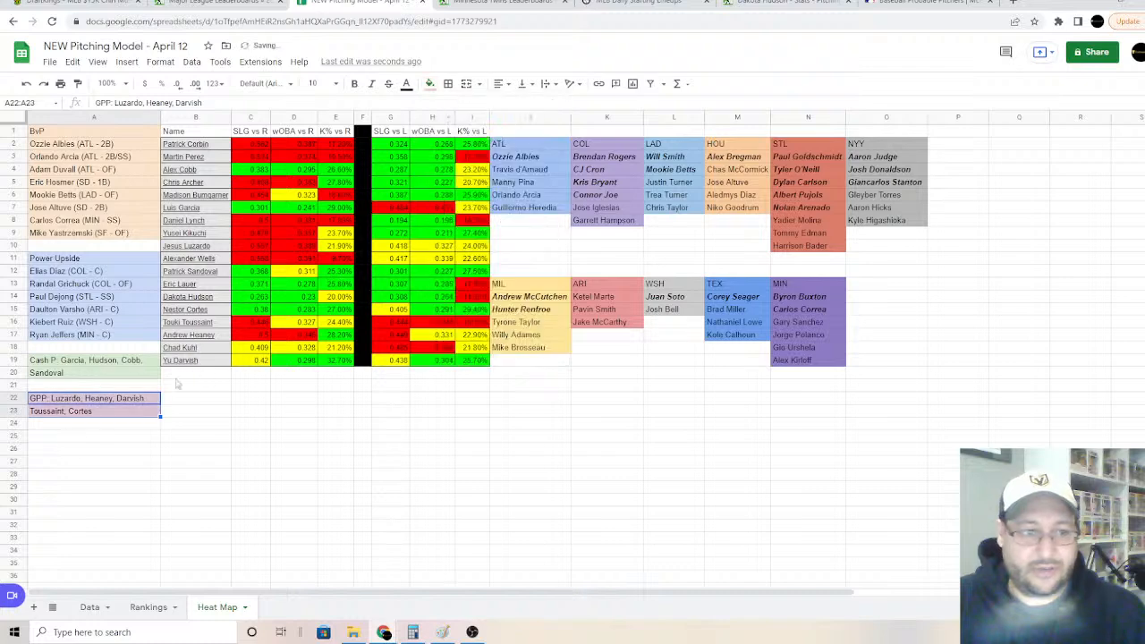
Step: Start a stack list with the heading "Stacks" in cell A25 and "MIL RHB" in A26
{"action": "left_click", "coordinate": [63, 436]}
{"action": "type", "text": "Stck"}
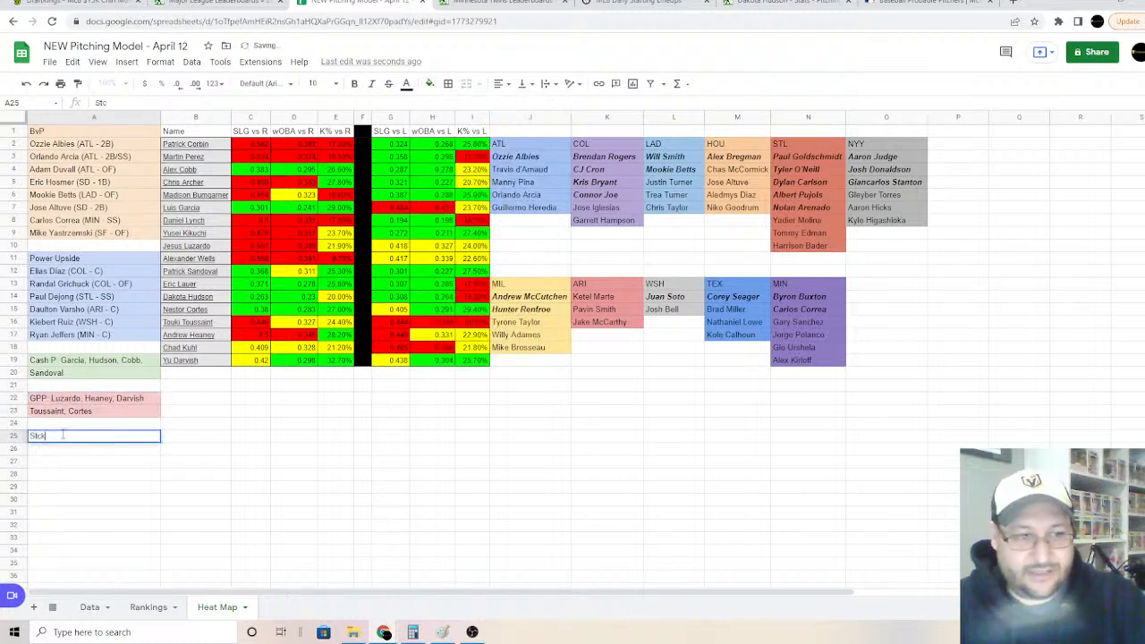
{"action": "key", "text": "BackSpace"}
{"action": "key", "text": "BackSpace"}
{"action": "type", "text": "acks"}
{"action": "key", "text": "Return"}
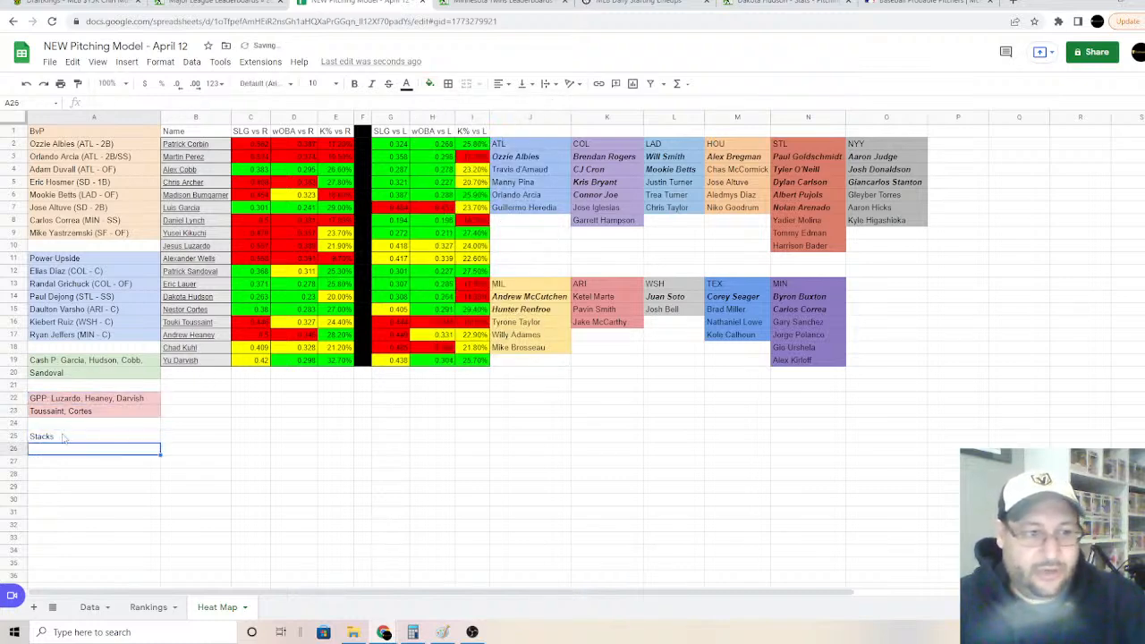
{"action": "type", "text": "MIL RHB"}
{"action": "key", "text": "Return"}
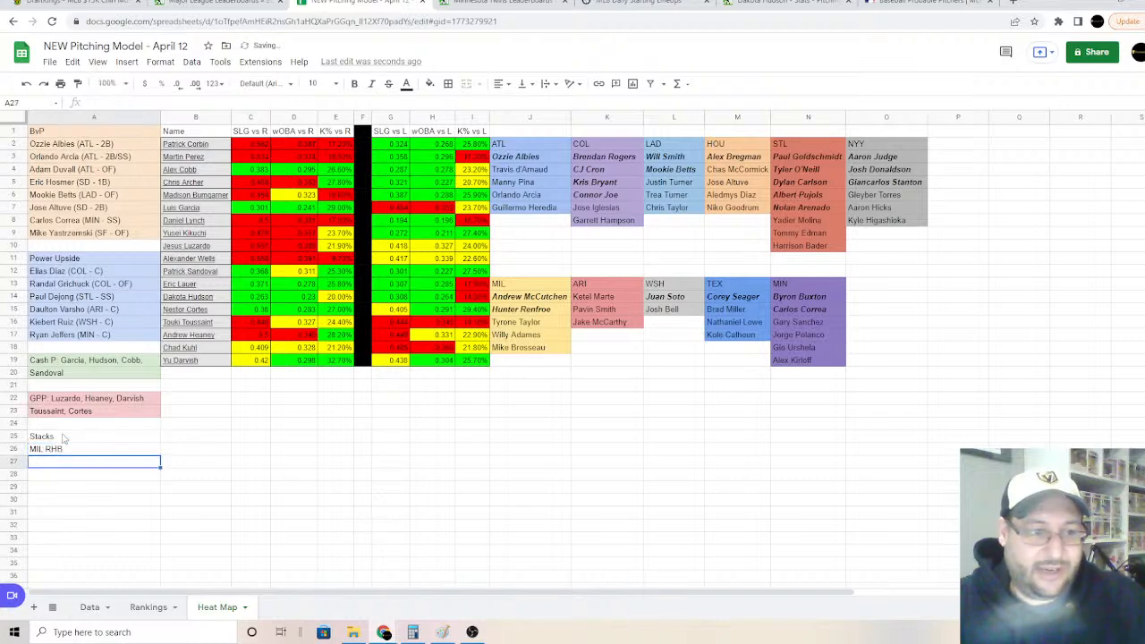
Step: Add STL in cell A27 and MIN in A28 to the stack list
{"action": "type", "text": "STL"}
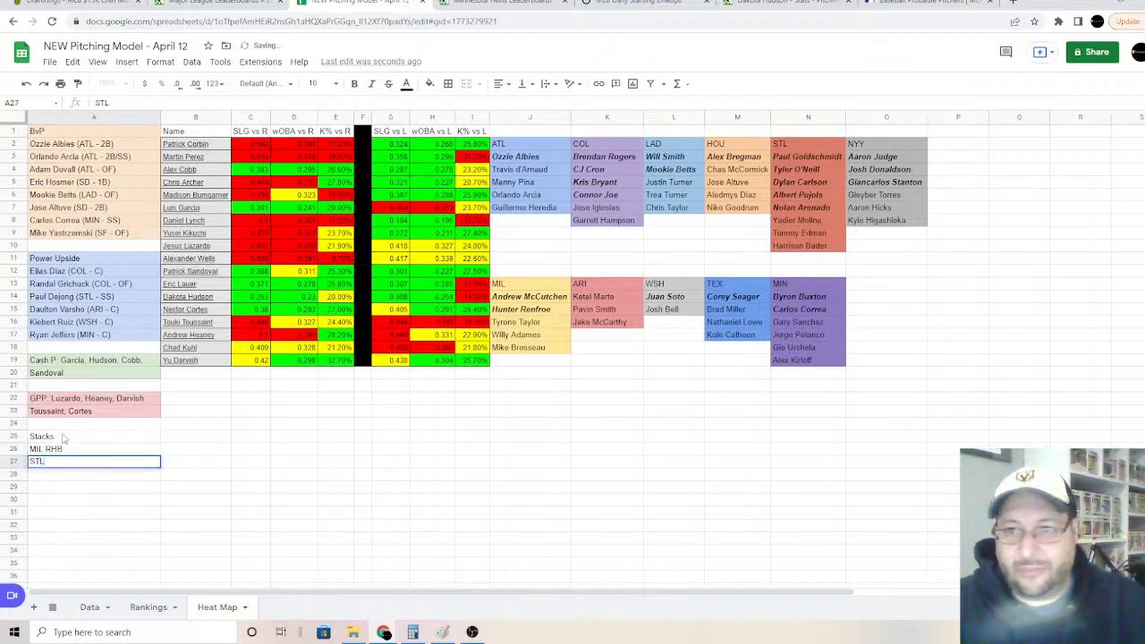
{"action": "type", "text": " RH"}
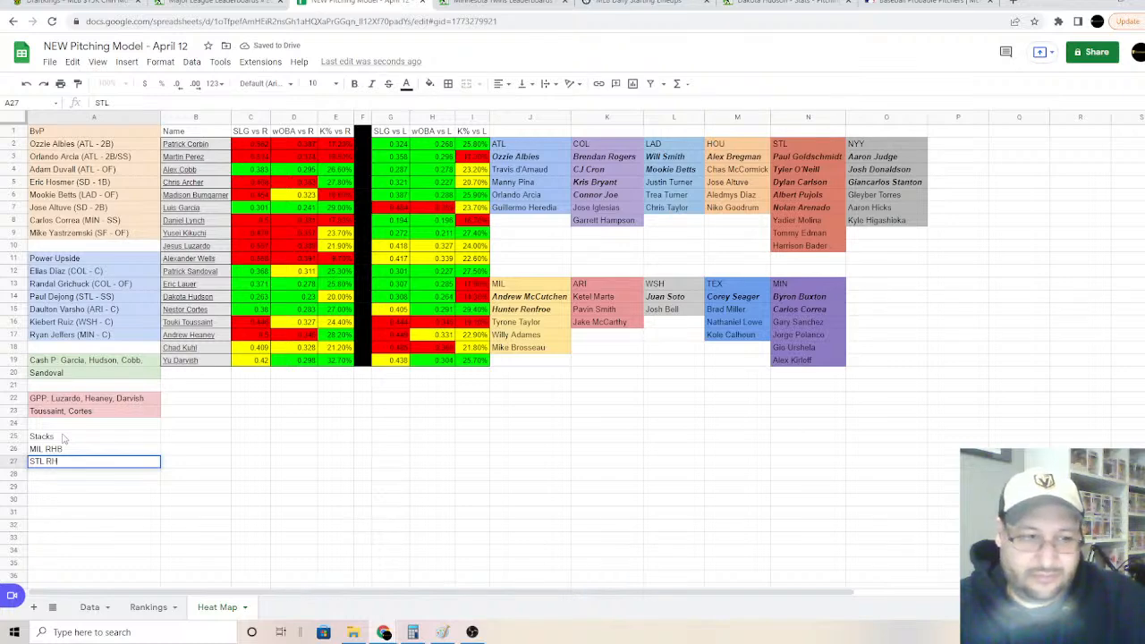
{"action": "type", "text": "B"}
{"action": "key", "text": "BackSpace"}
{"action": "key", "text": "BackSpace"}
{"action": "key", "text": "BackSpace"}
{"action": "key", "text": "BackSpace"}
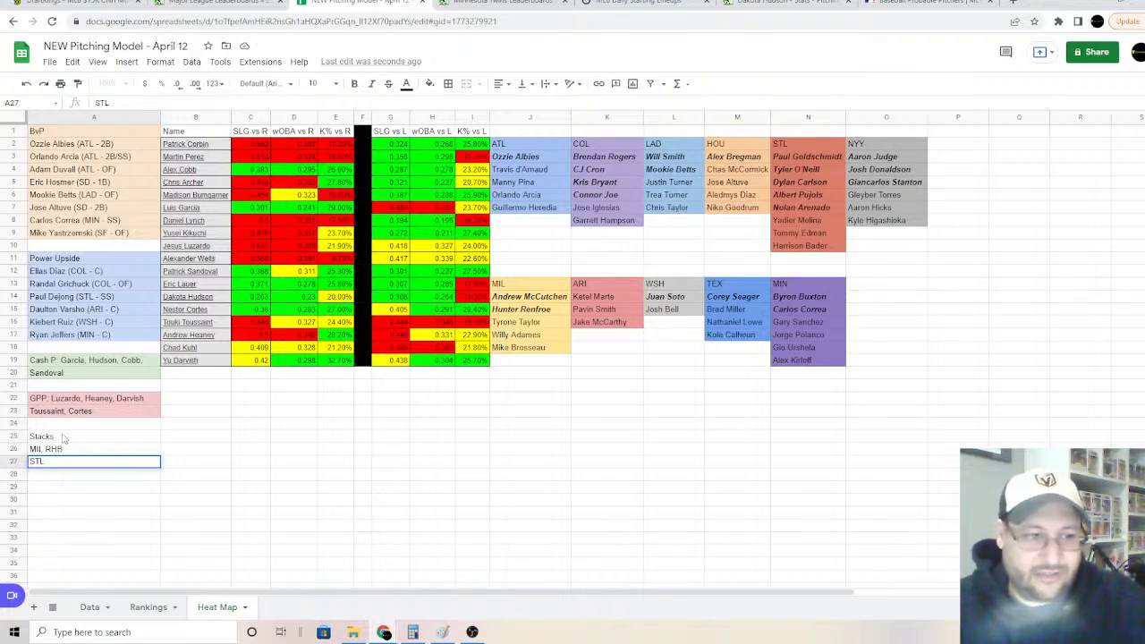
{"action": "key", "text": "Return"}
{"action": "type", "text": "MIN"}
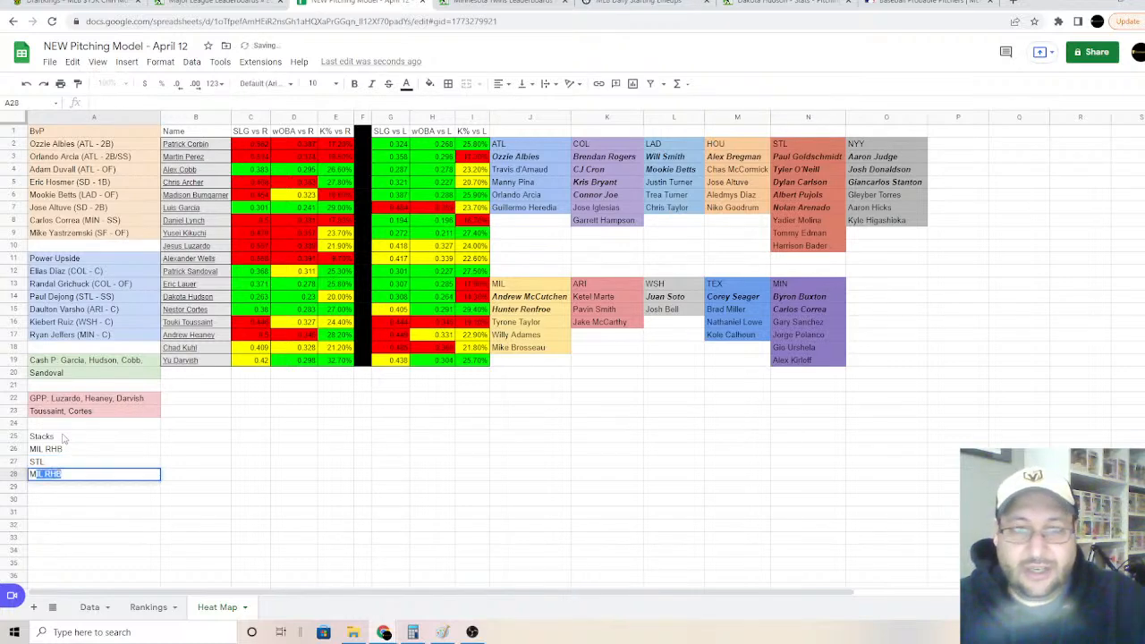
{"action": "key", "text": "Return"}
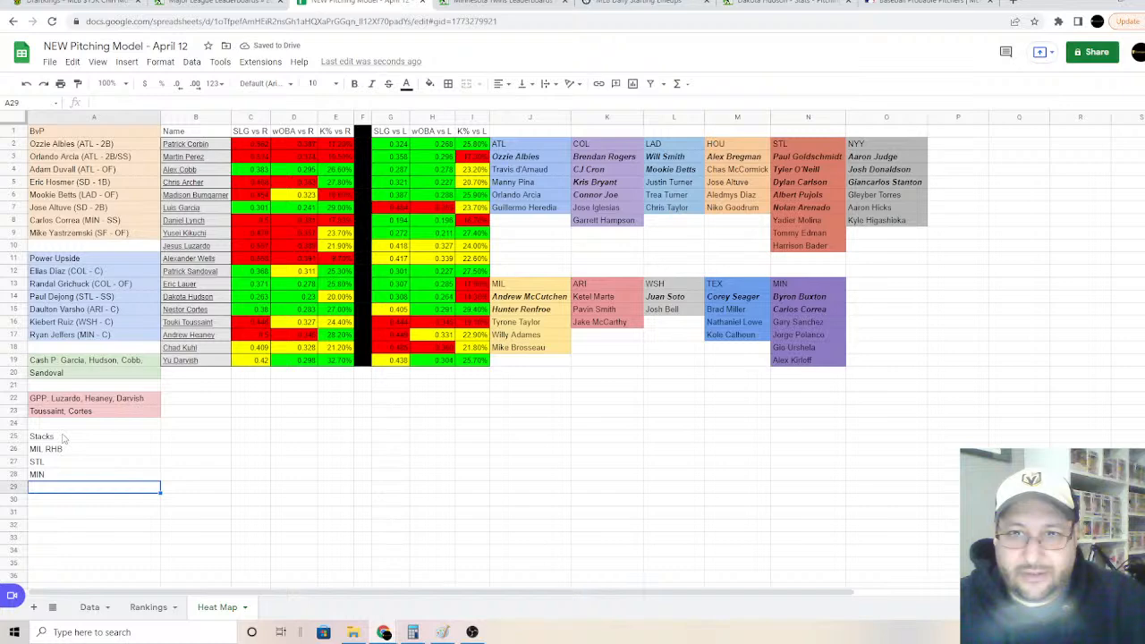
Step: Continue the stack list with HOU in cell A29, TEX LHB in A30 and ATL in A31
{"action": "type", "text": "HOU"}
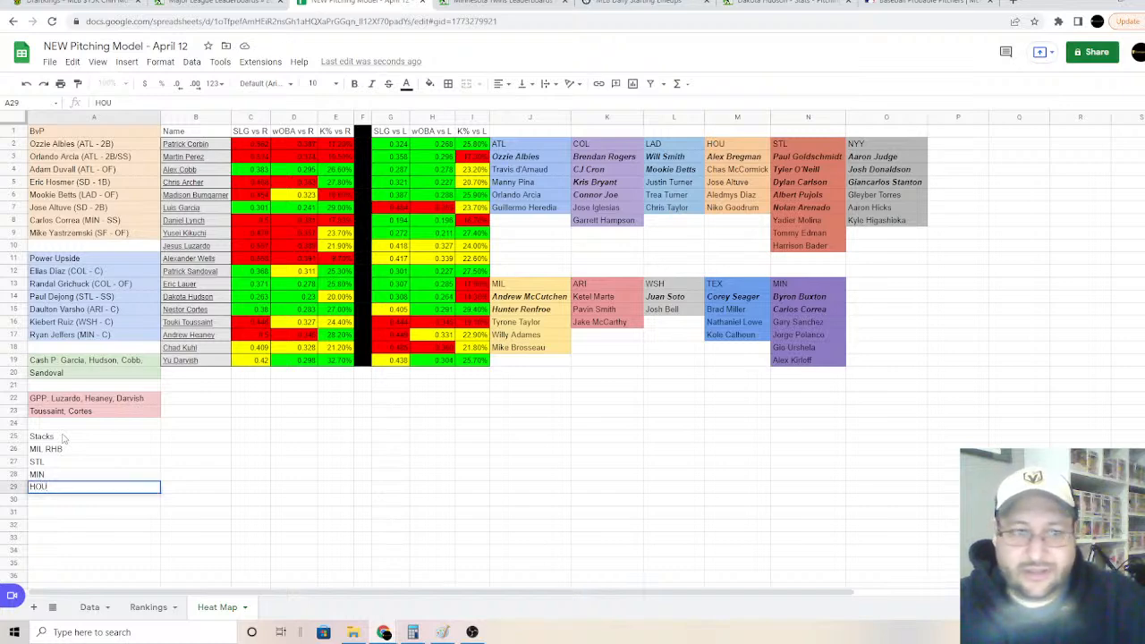
{"action": "key", "text": "Return"}
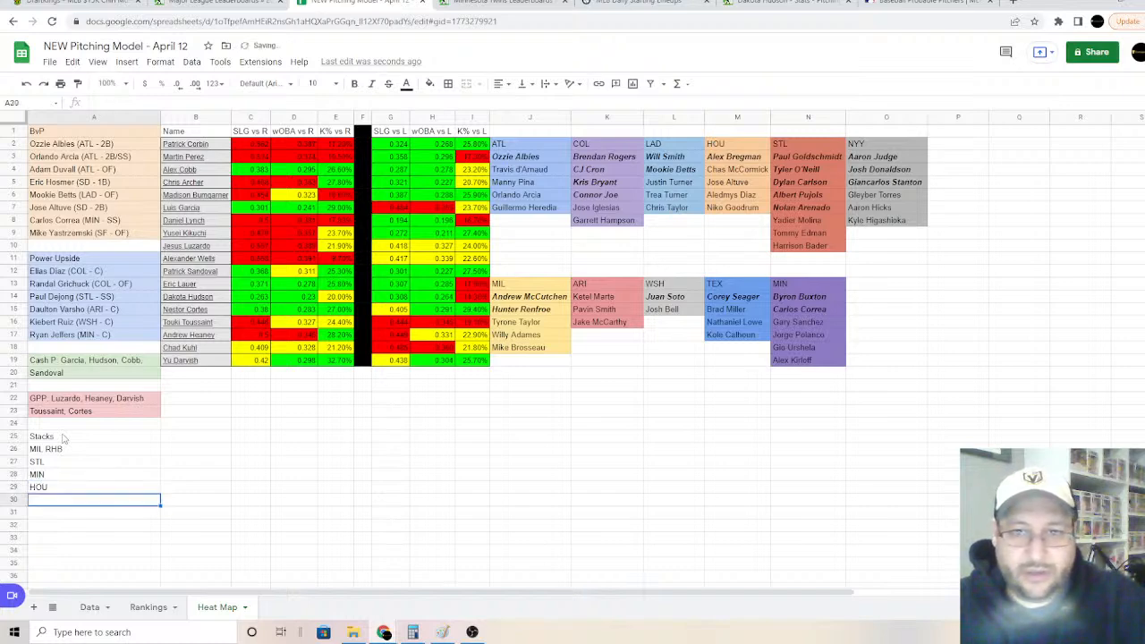
{"action": "type", "text": "TEX LHH"}
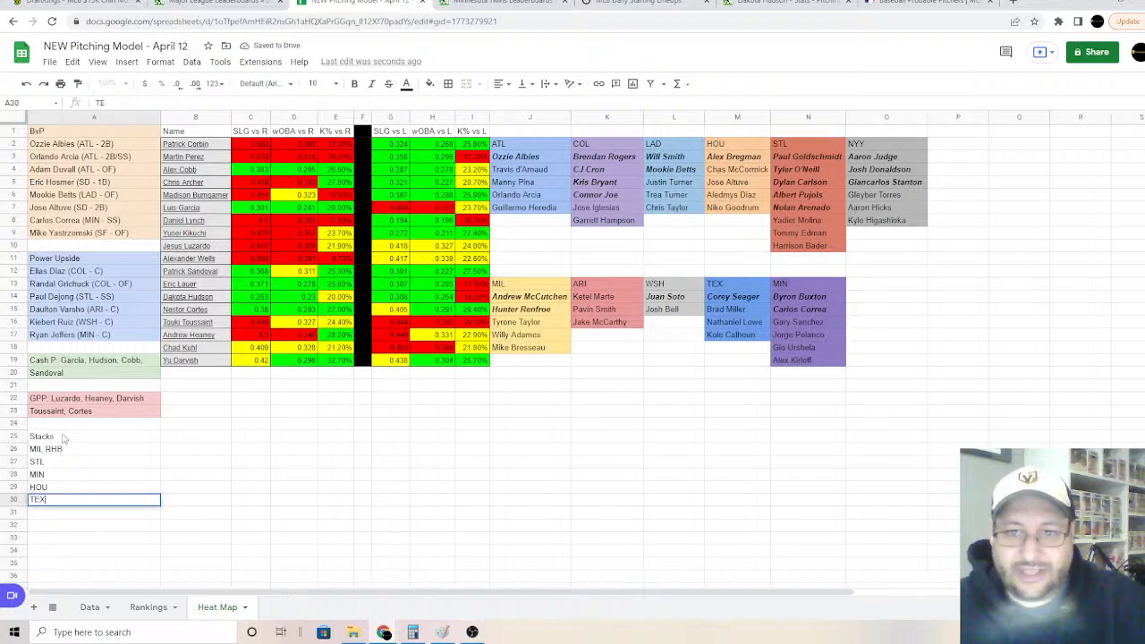
{"action": "key", "text": "Return"}
{"action": "type", "text": "A"}
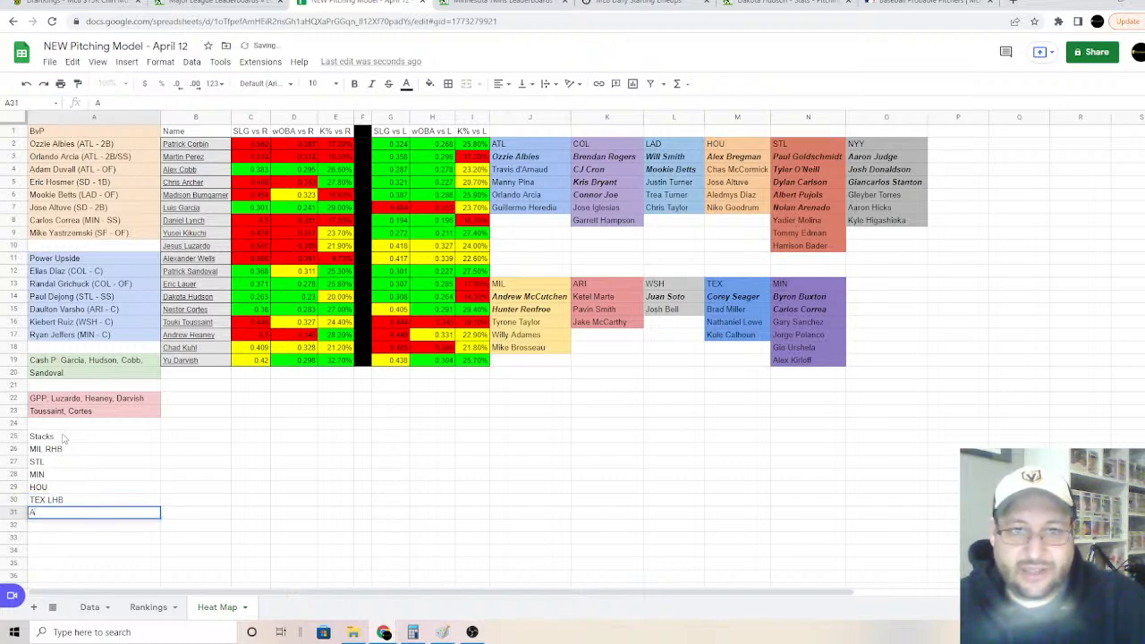
{"action": "type", "text": "TL"}
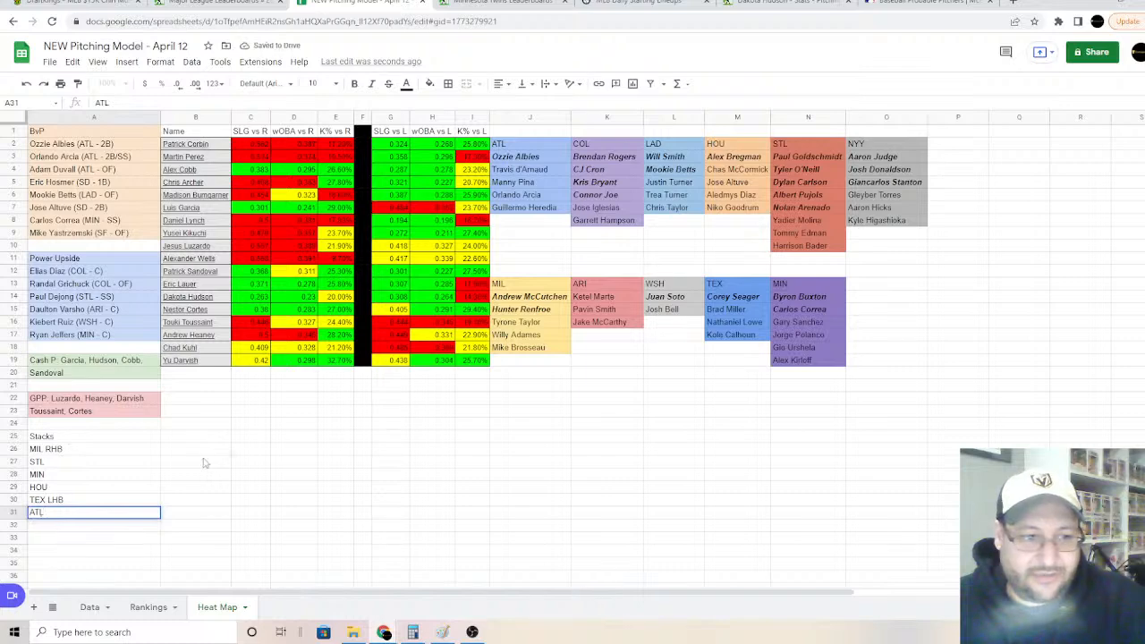
{"action": "left_click", "coordinate": [204, 461]}
Step: Reorder the stack list so ATL sits in A28, followed by MIN, HOU and TEX LHB in A29:A31
{"action": "left_click_drag", "start_coordinate": [53, 474], "coordinate": [55, 503]}
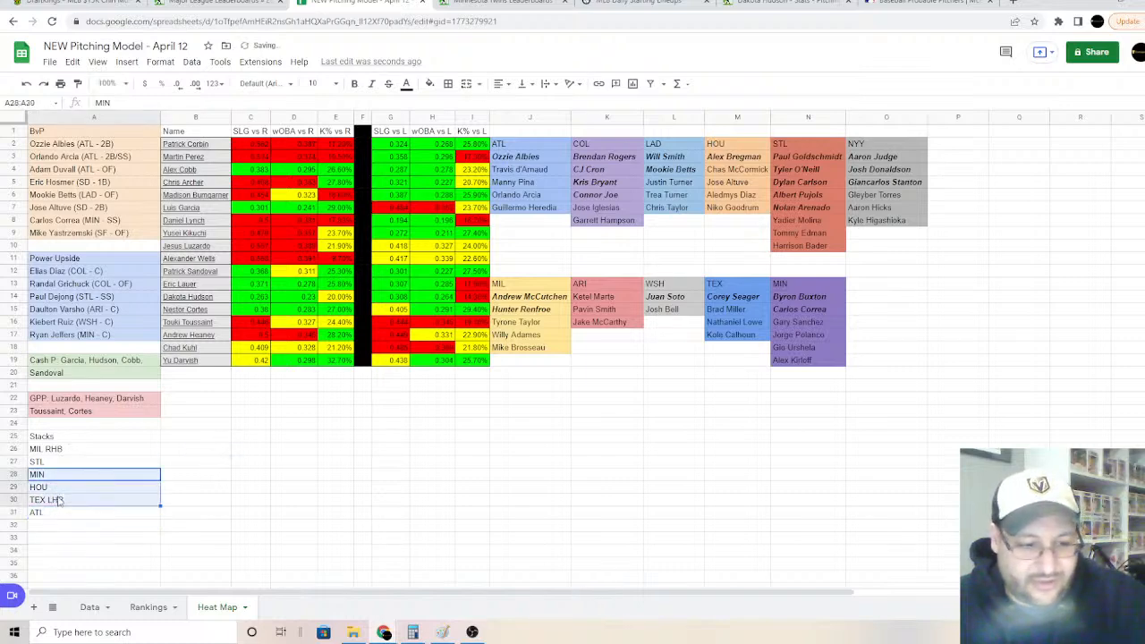
{"action": "key", "text": "ctrl+c"}
{"action": "left_click", "coordinate": [45, 526]}
{"action": "key", "text": "ctrl+v"}
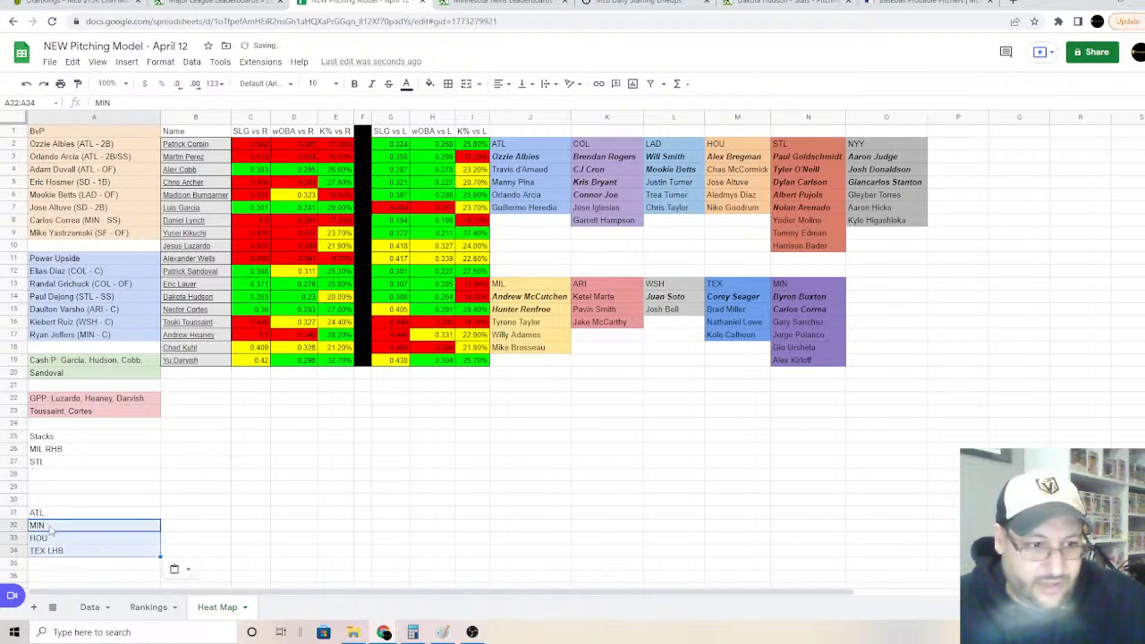
{"action": "left_click_drag", "start_coordinate": [53, 517], "coordinate": [58, 555]}
{"action": "key", "text": "ctrl+x"}
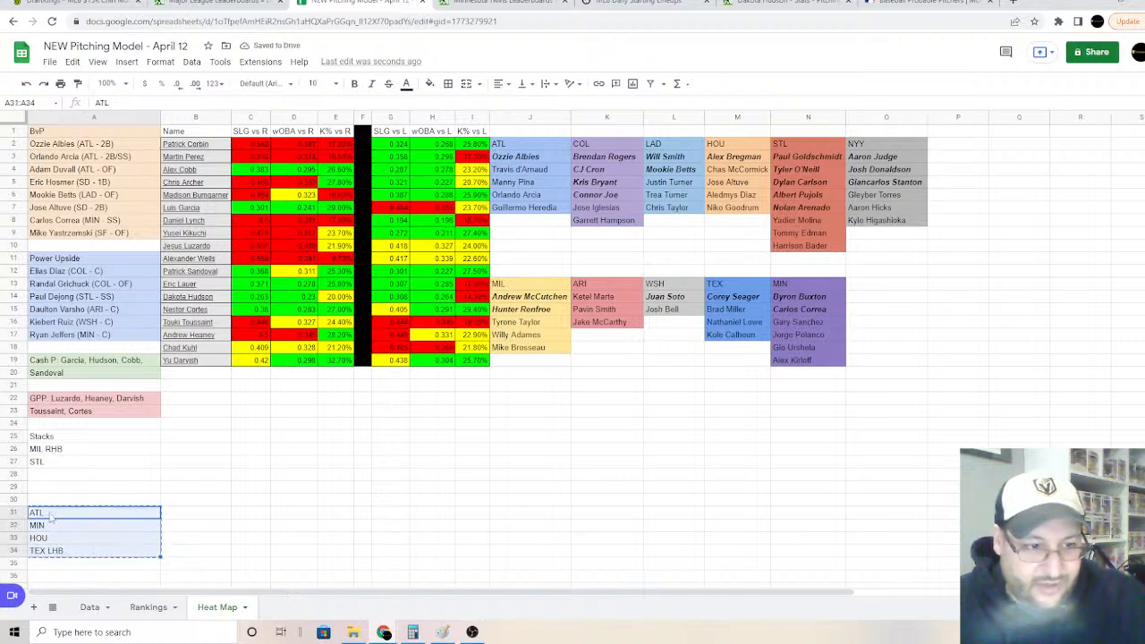
{"action": "left_click", "coordinate": [53, 476]}
{"action": "key", "text": "ctrl+v"}
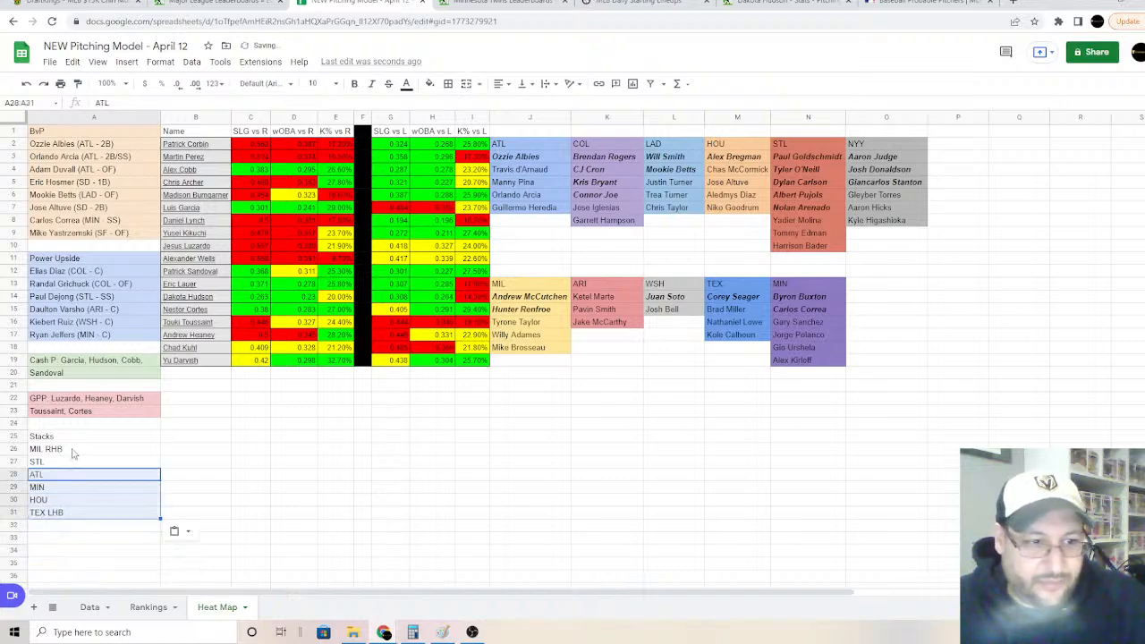
{"action": "left_click", "coordinate": [89, 450]}
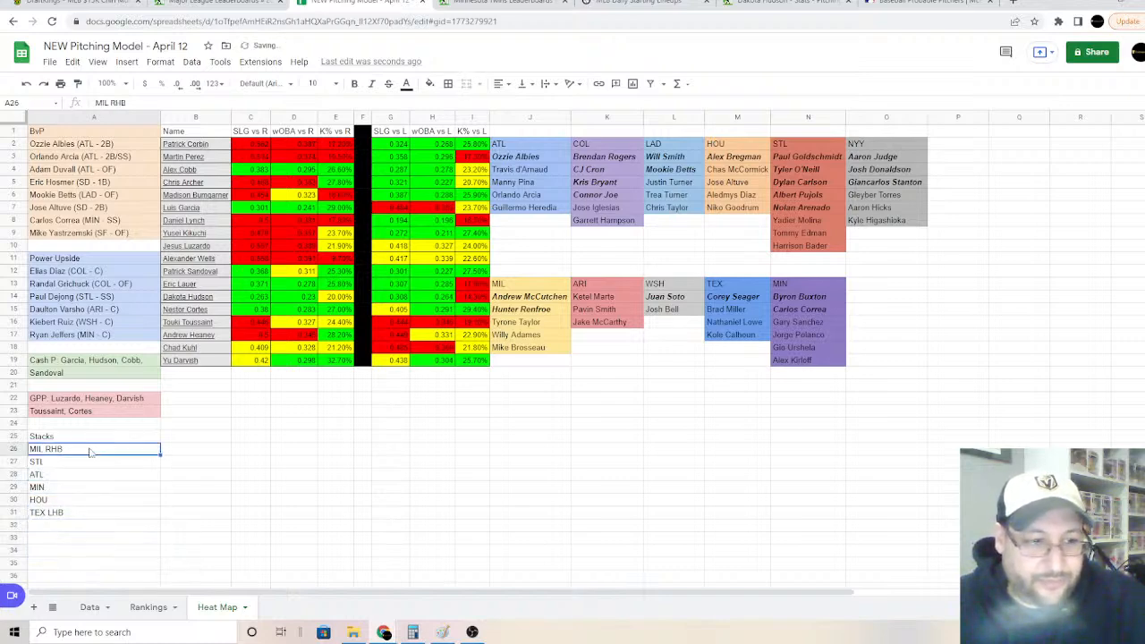
{"action": "left_click", "coordinate": [60, 528]}
{"action": "type", "text": "LAD"}
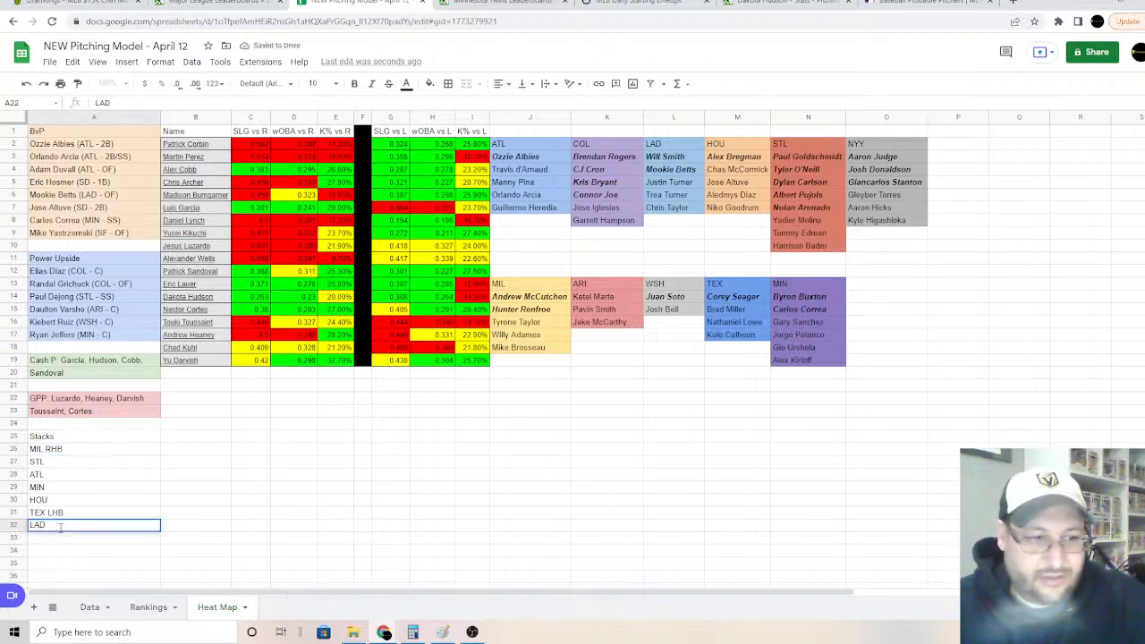
{"action": "key", "text": "Escape"}
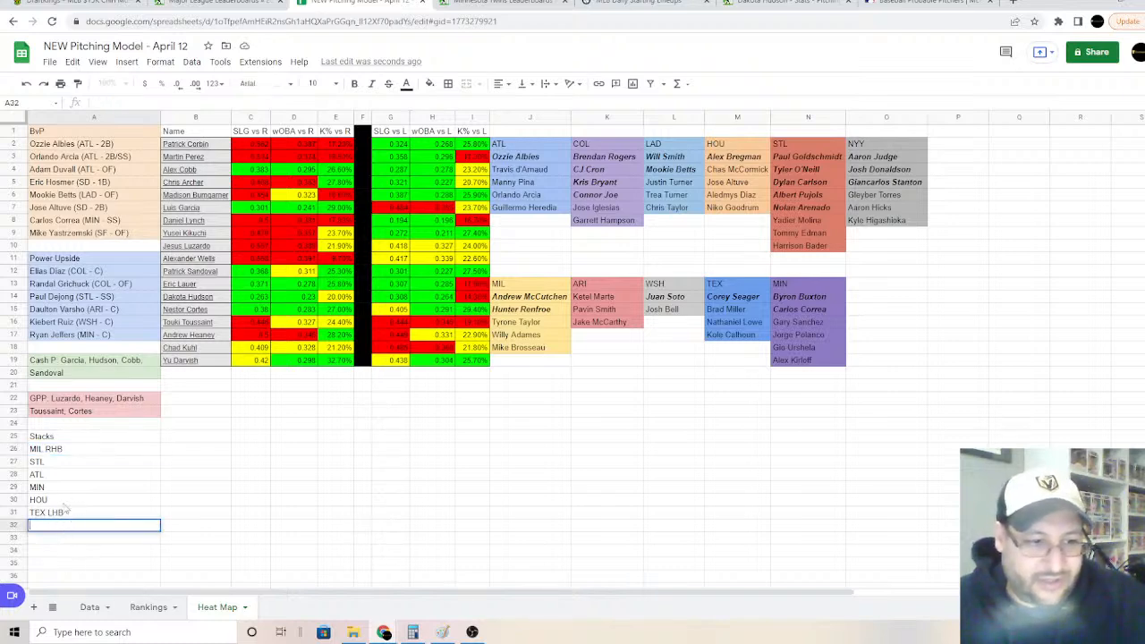
Step: Move HOU and TEX LHB down one row to A31:A32, leaving A30 free in the stack list
{"action": "left_click_drag", "start_coordinate": [63, 500], "coordinate": [65, 517]}
{"action": "left_click", "coordinate": [68, 516]}
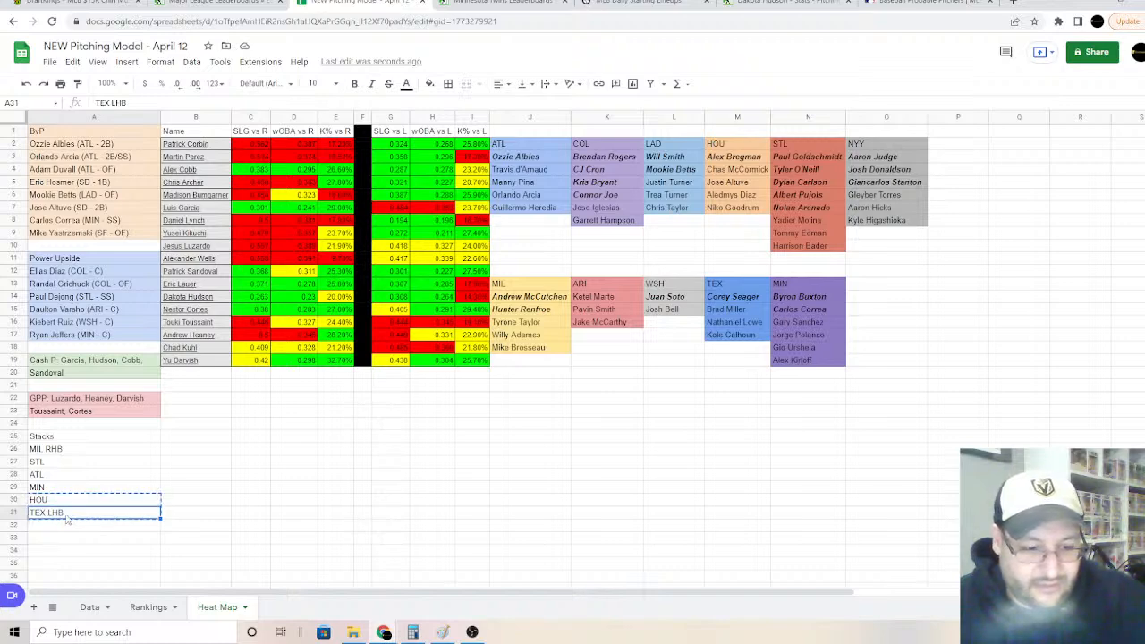
{"action": "key", "text": "ctrl+c"}
{"action": "left_click_drag", "start_coordinate": [106, 504], "coordinate": [108, 513]}
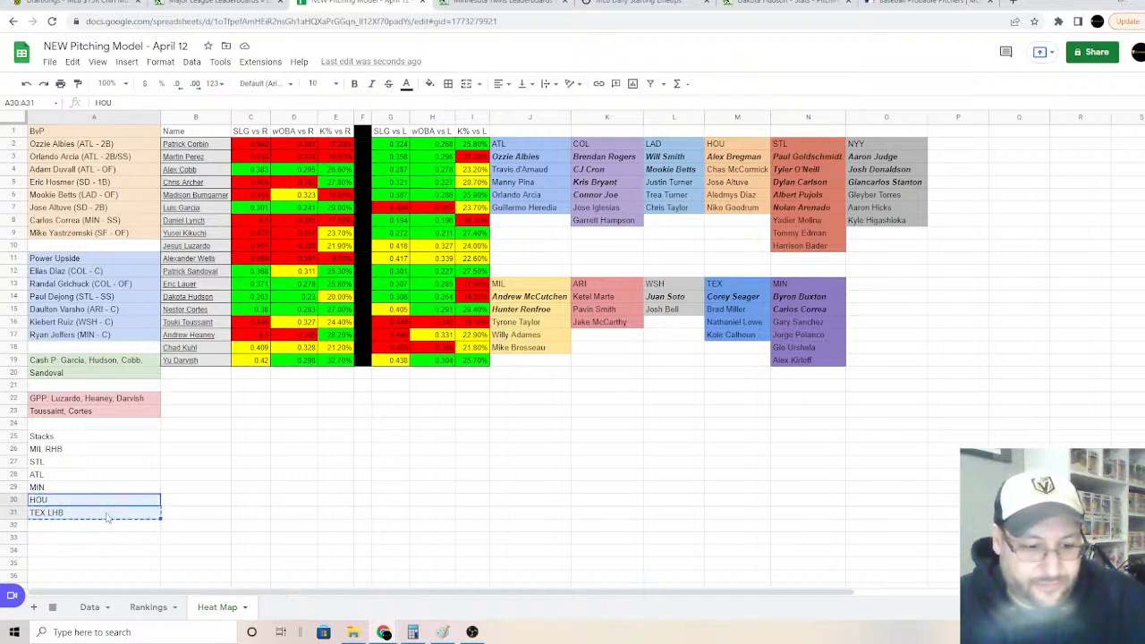
{"action": "key", "text": "ctrl+c"}
{"action": "left_click", "coordinate": [90, 517]}
{"action": "key", "text": "ctrl+v"}
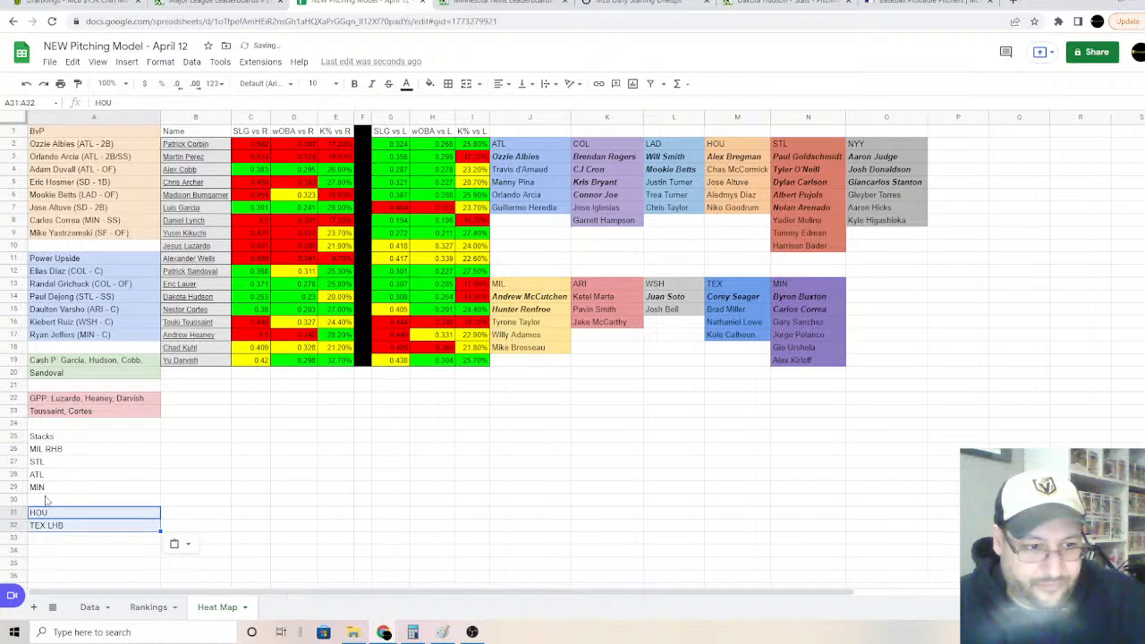
Step: Enter LAD in the empty cell A30 between MIN and HOU
{"action": "left_click", "coordinate": [46, 500]}
{"action": "type", "text": "LAD"}
{"action": "key", "text": "Return"}
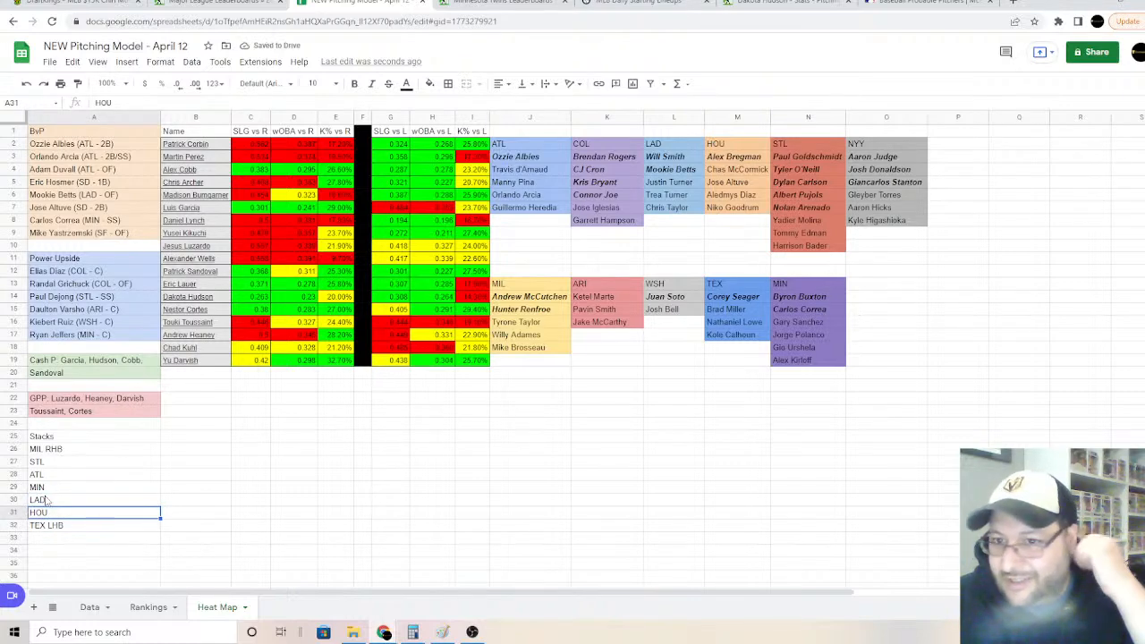
Step: Add "NYY RHB + Rizzo" to the stack list in cell A33
{"action": "left_click", "coordinate": [50, 538]}
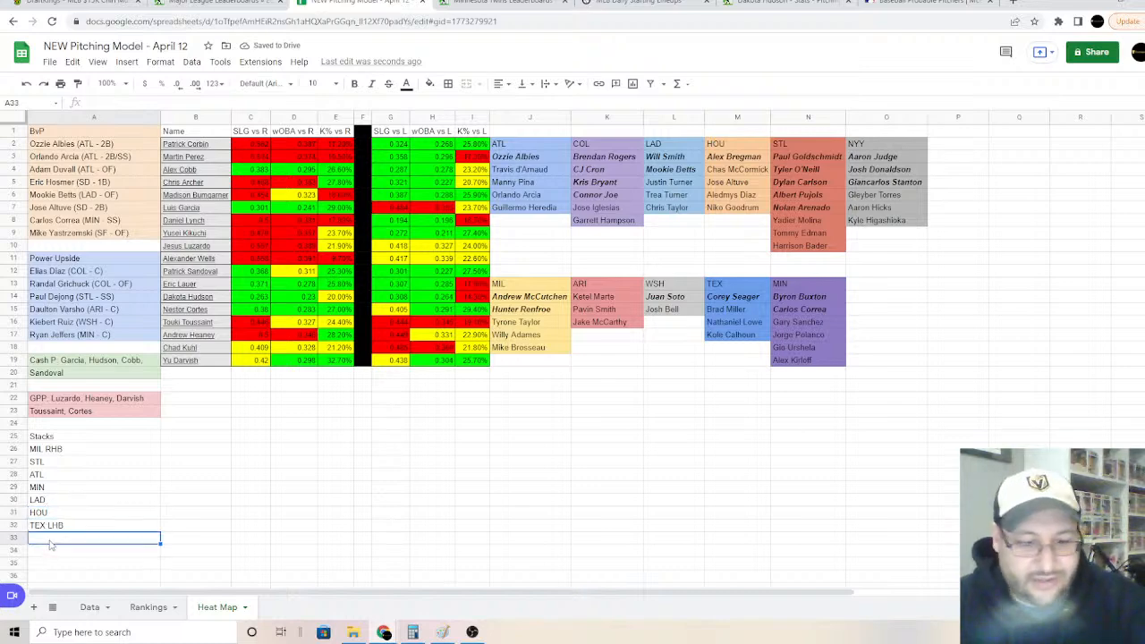
{"action": "type", "text": "NYY RHB"}
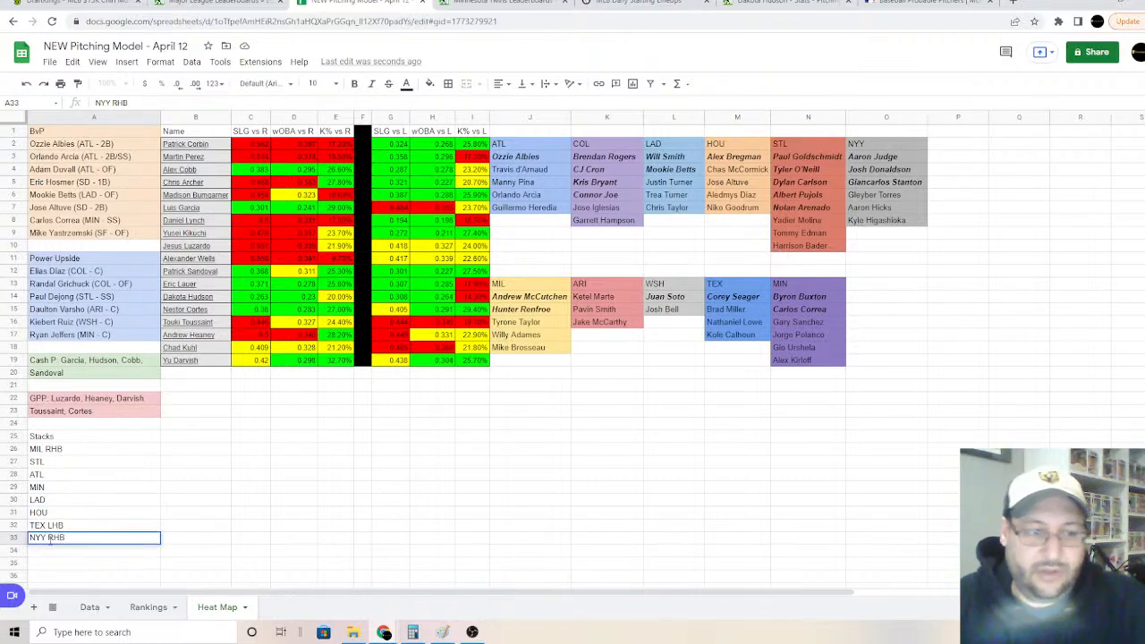
{"action": "type", "text": " + Rizzo"}
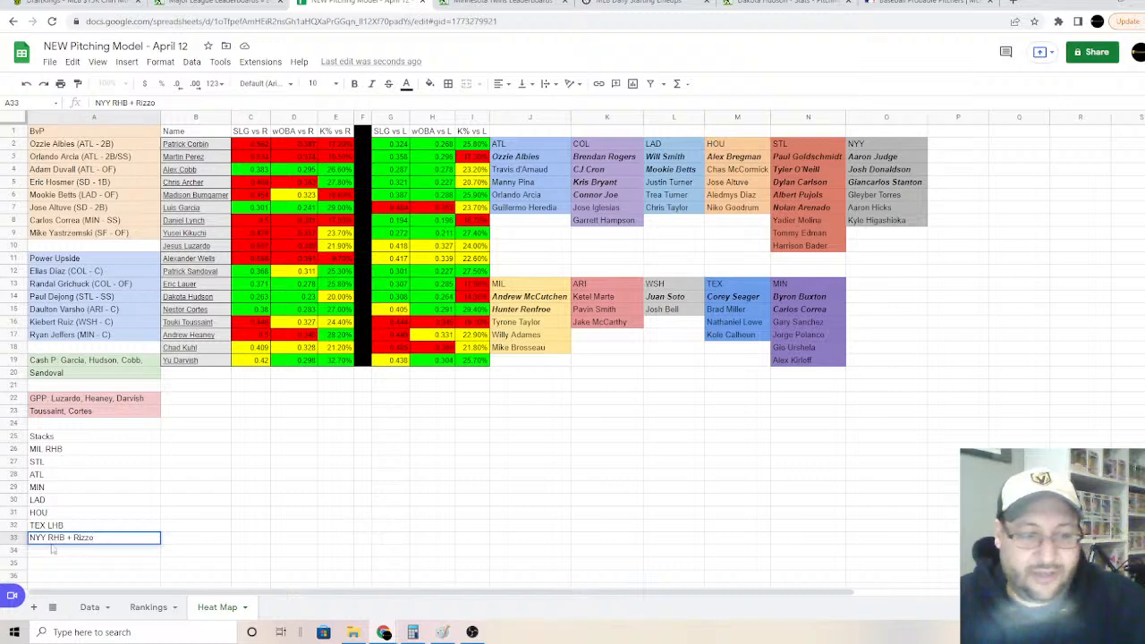
{"action": "key", "text": "Return"}
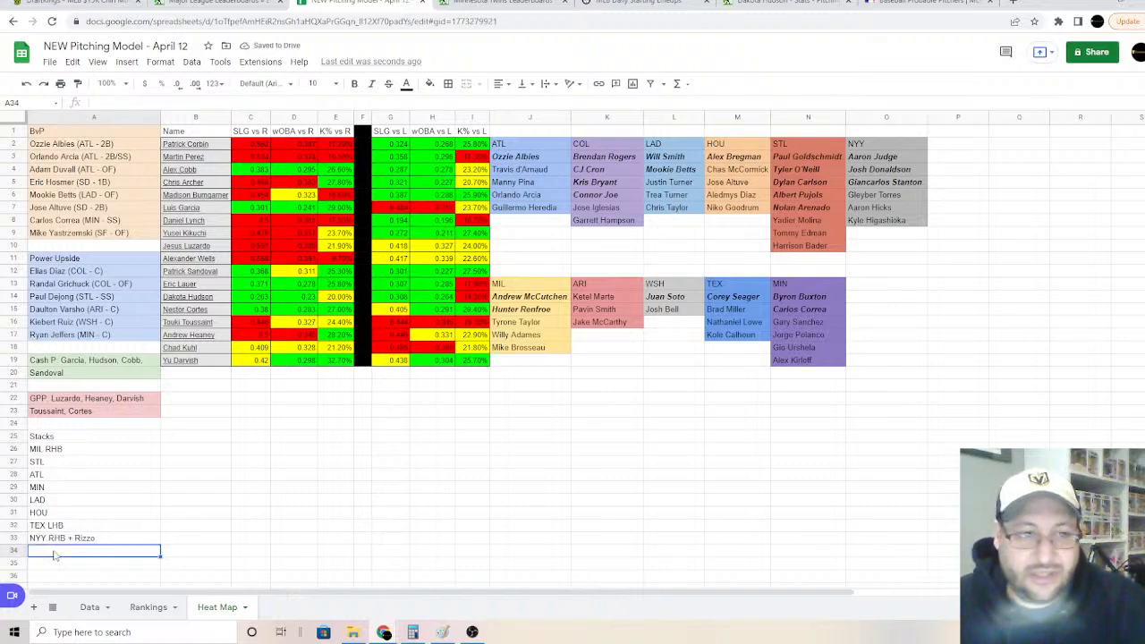
Step: Consult the pitcher tiers on the Rankings sheet and add TOR RHB in A34 and COL RHB in A35 of the Heat Map
{"action": "left_click", "coordinate": [148, 607]}
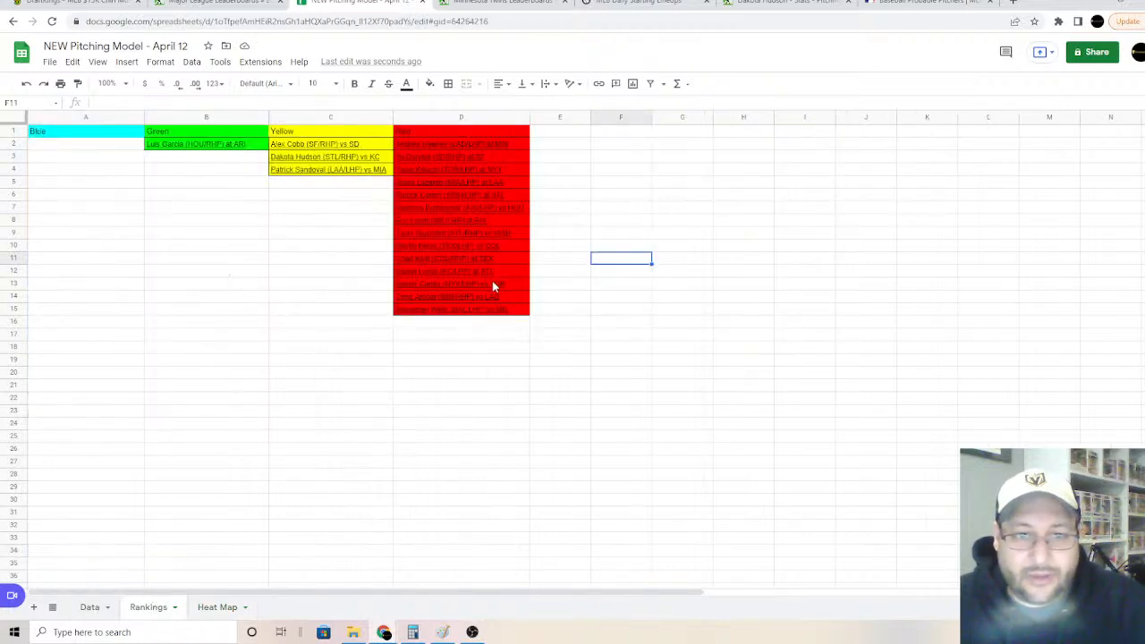
{"action": "mouse_move", "coordinate": [482, 279]}
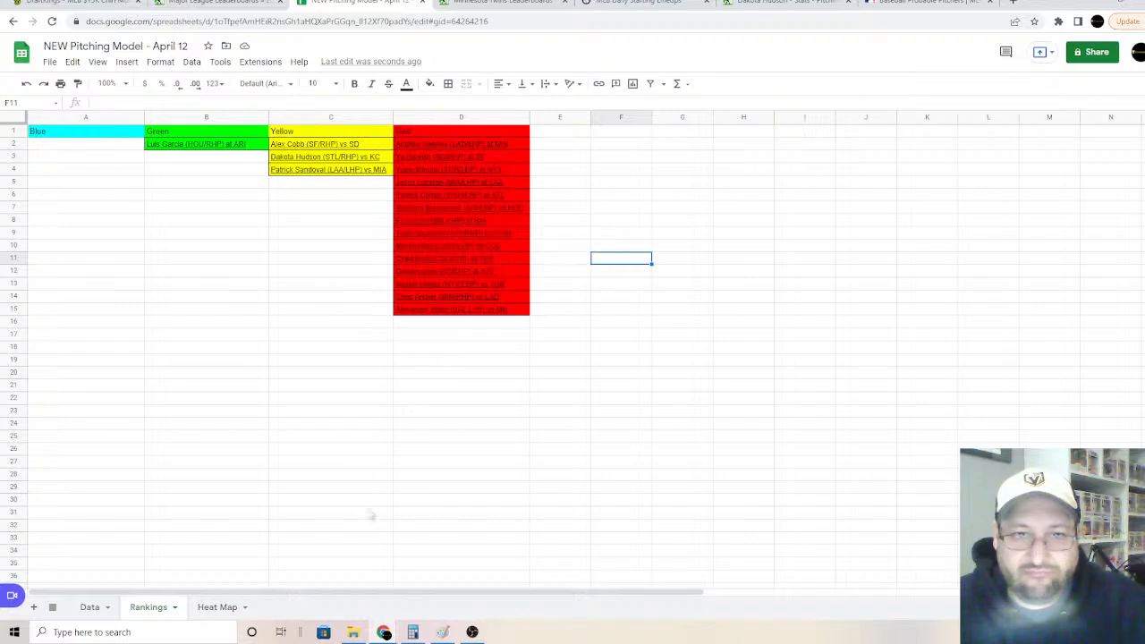
{"action": "mouse_move", "coordinate": [380, 624]}
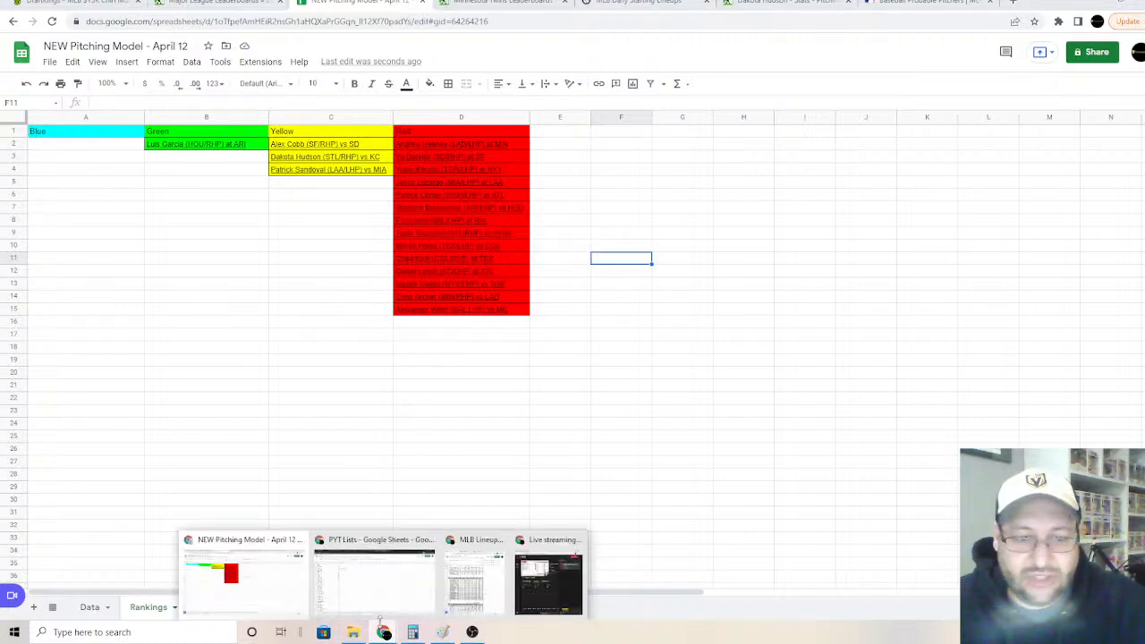
{"action": "left_click", "coordinate": [76, 423]}
{"action": "left_click", "coordinate": [220, 608]}
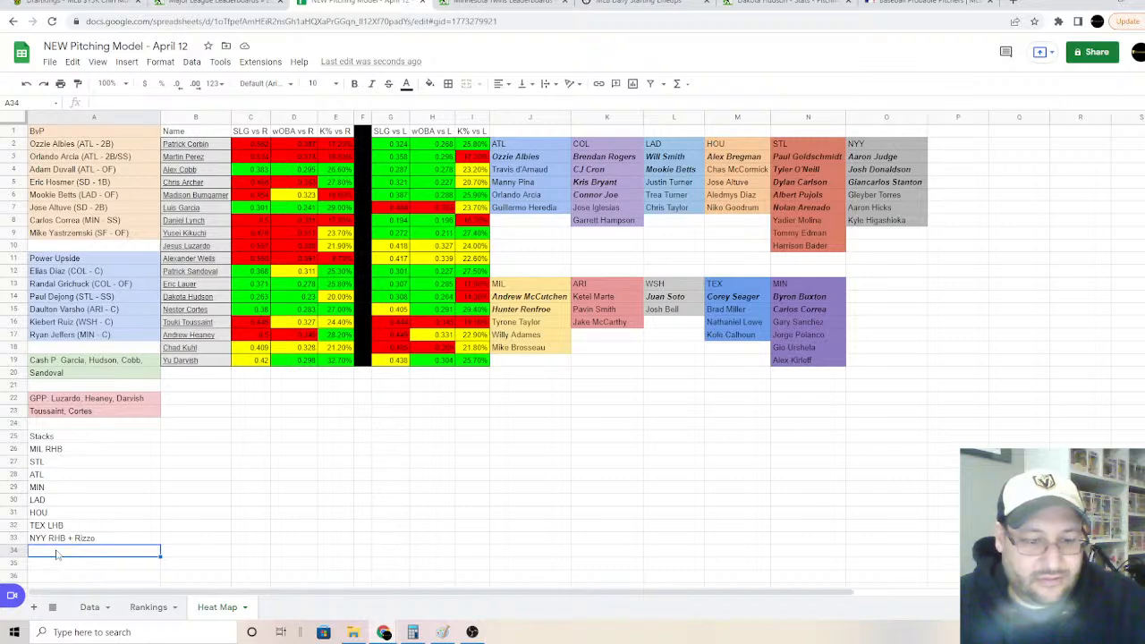
{"action": "type", "text": "TOR RHB"}
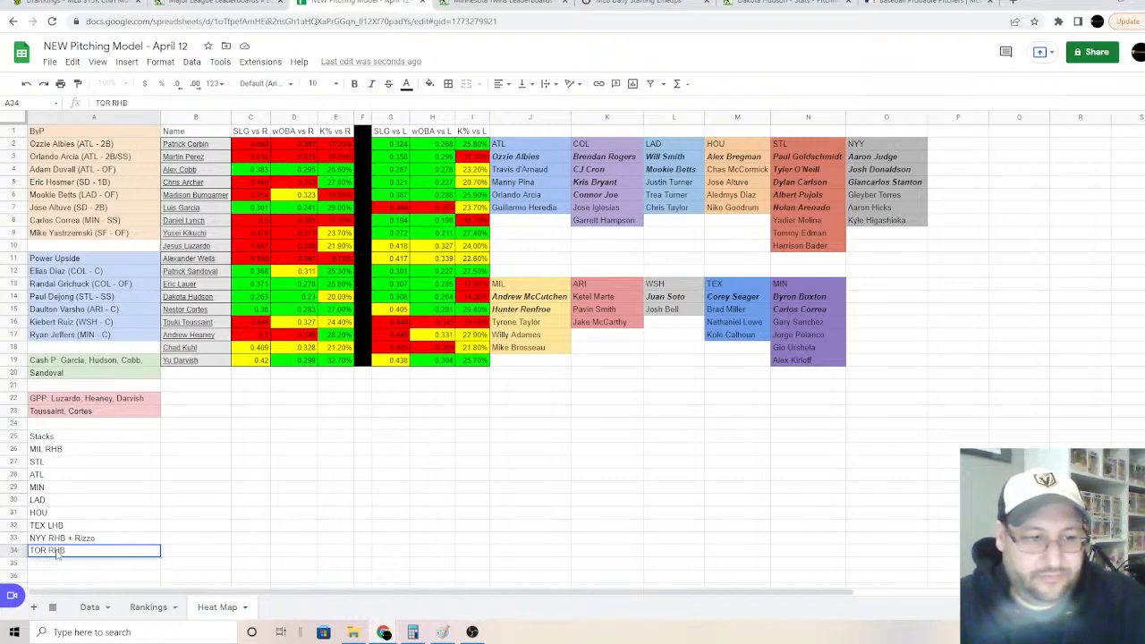
{"action": "key", "text": "Return"}
{"action": "type", "text": "COL"}
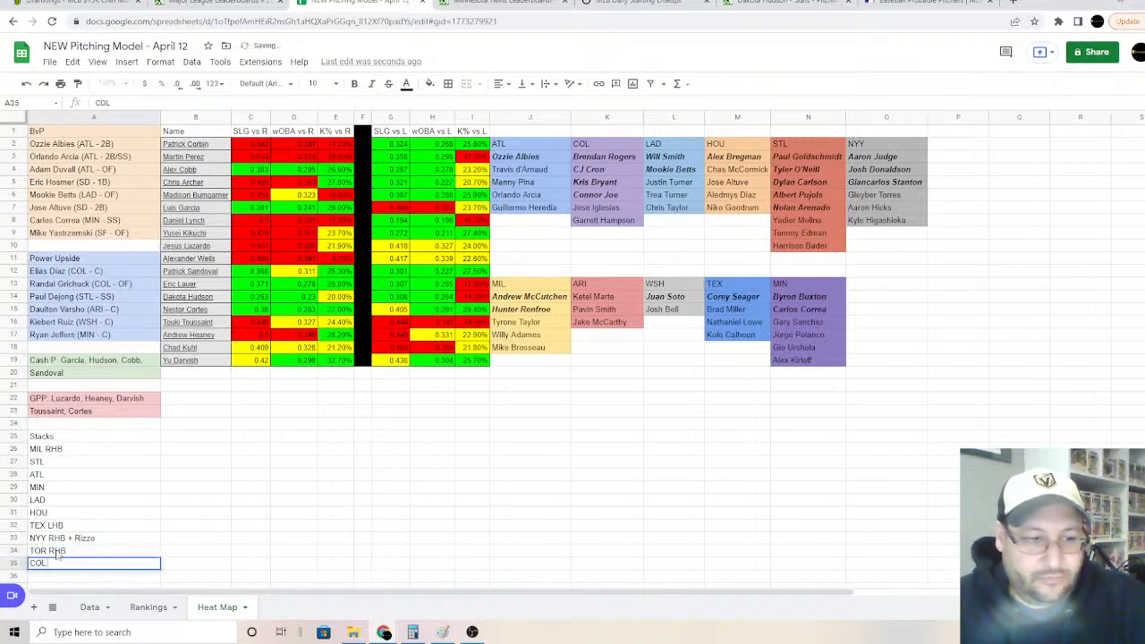
{"action": "type", "text": " RHB"}
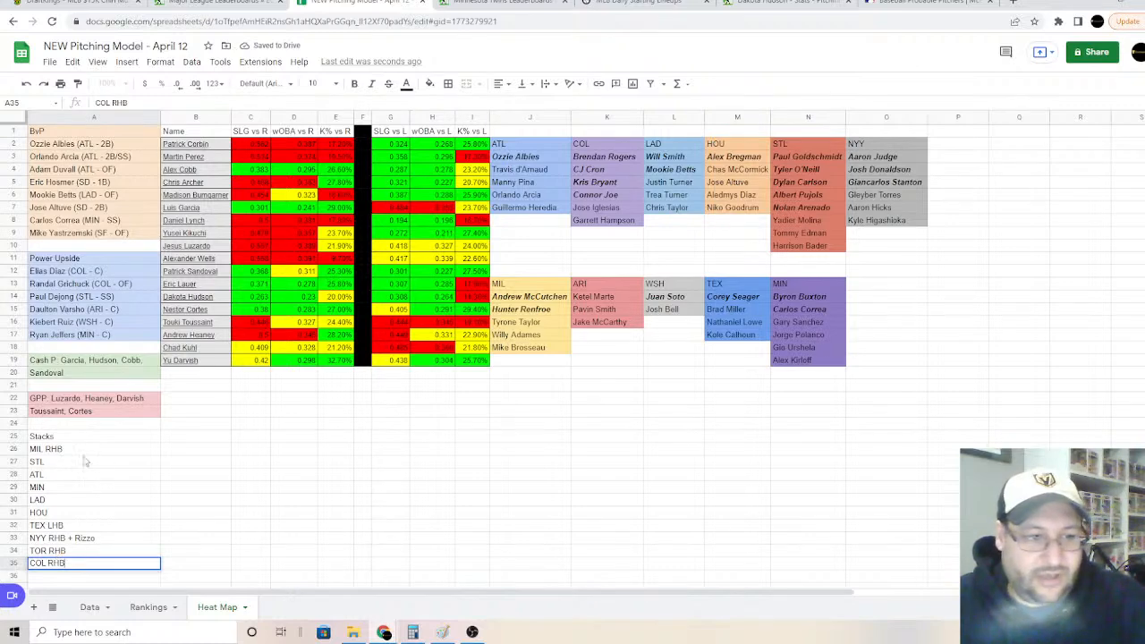
Step: Fill the top stacks MIL RHB, STL and ATL in A26:A28 with cyan
{"action": "left_click_drag", "start_coordinate": [80, 449], "coordinate": [80, 475]}
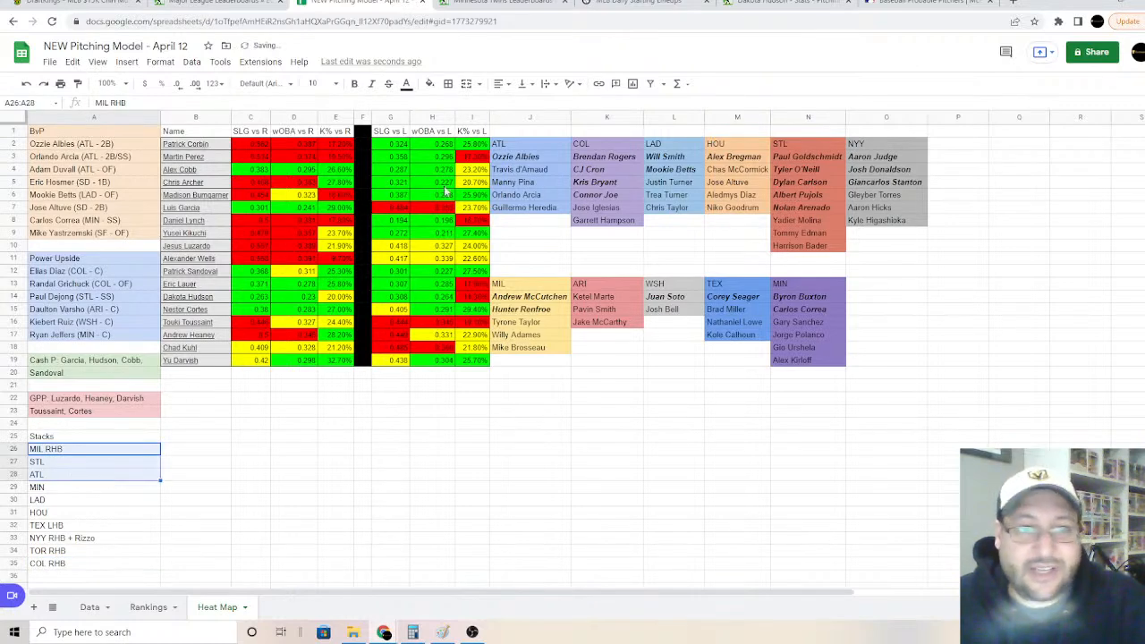
{"action": "left_click", "coordinate": [429, 83]}
{"action": "left_click", "coordinate": [501, 199]}
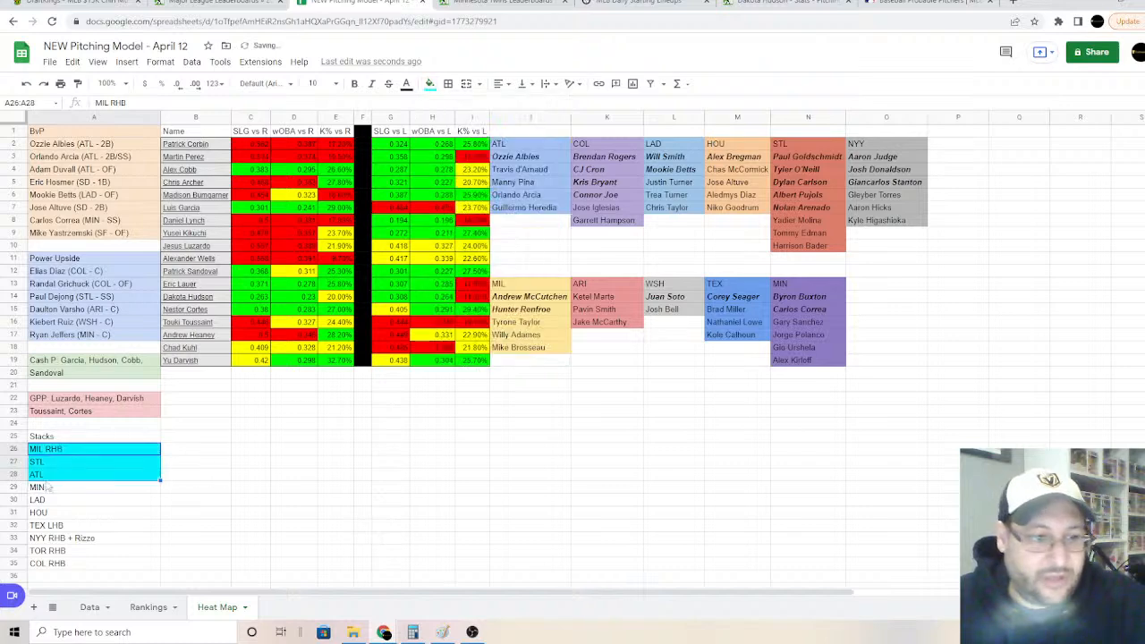
Step: Fill the second-tier stacks MIN, LAD and HOU in A29:A31 with bright green
{"action": "left_click", "coordinate": [43, 488]}
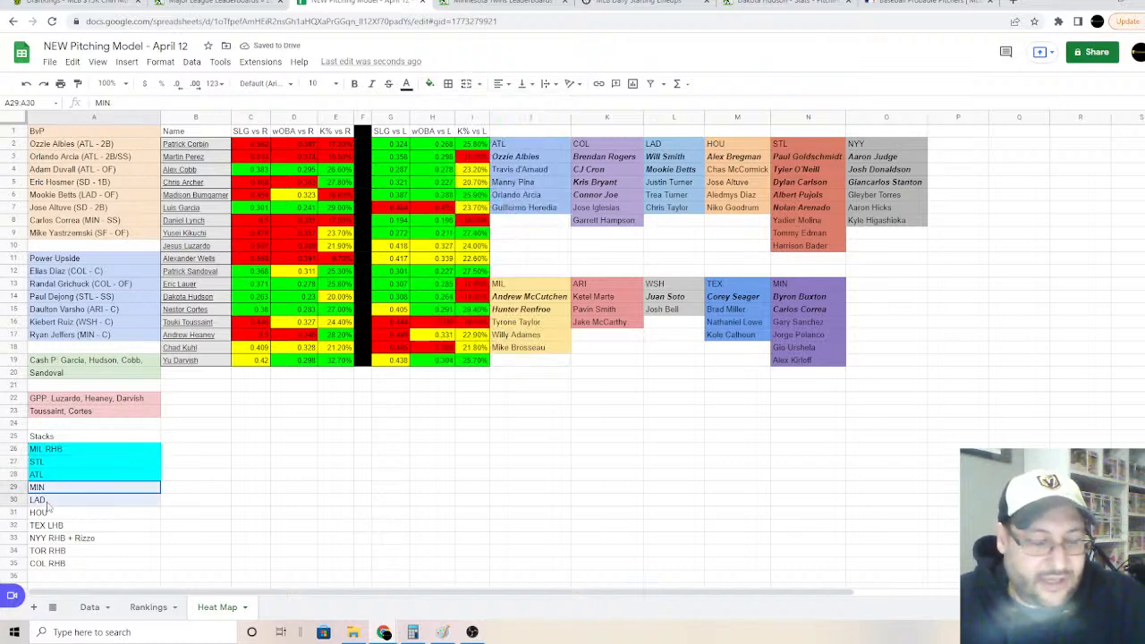
{"action": "left_click_drag", "start_coordinate": [47, 506], "coordinate": [49, 512]}
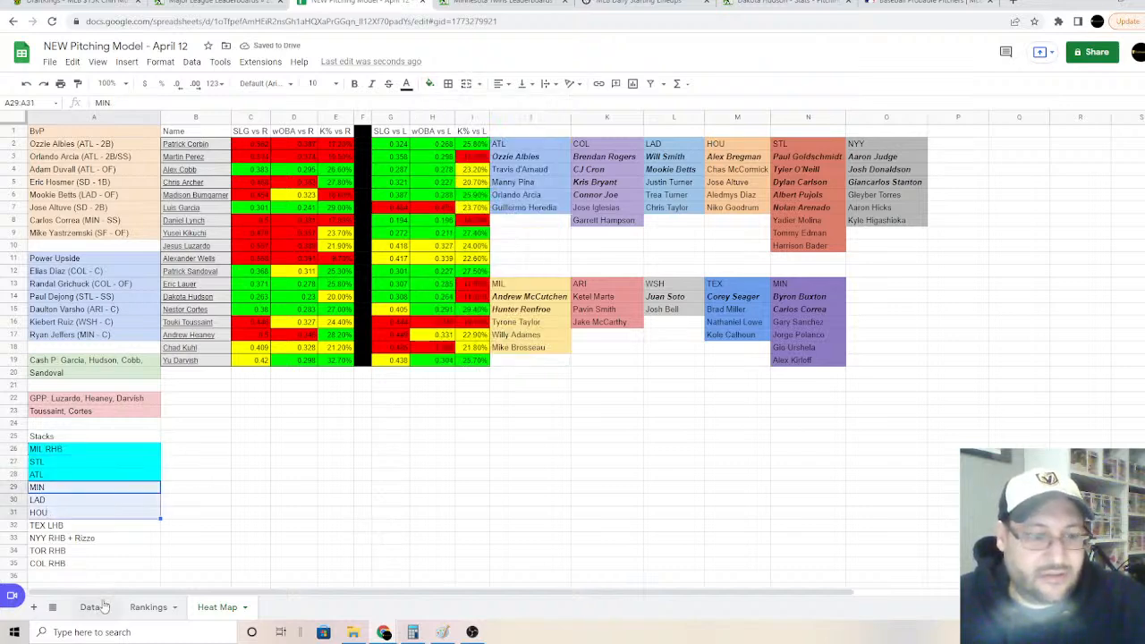
{"action": "left_click", "coordinate": [149, 607]}
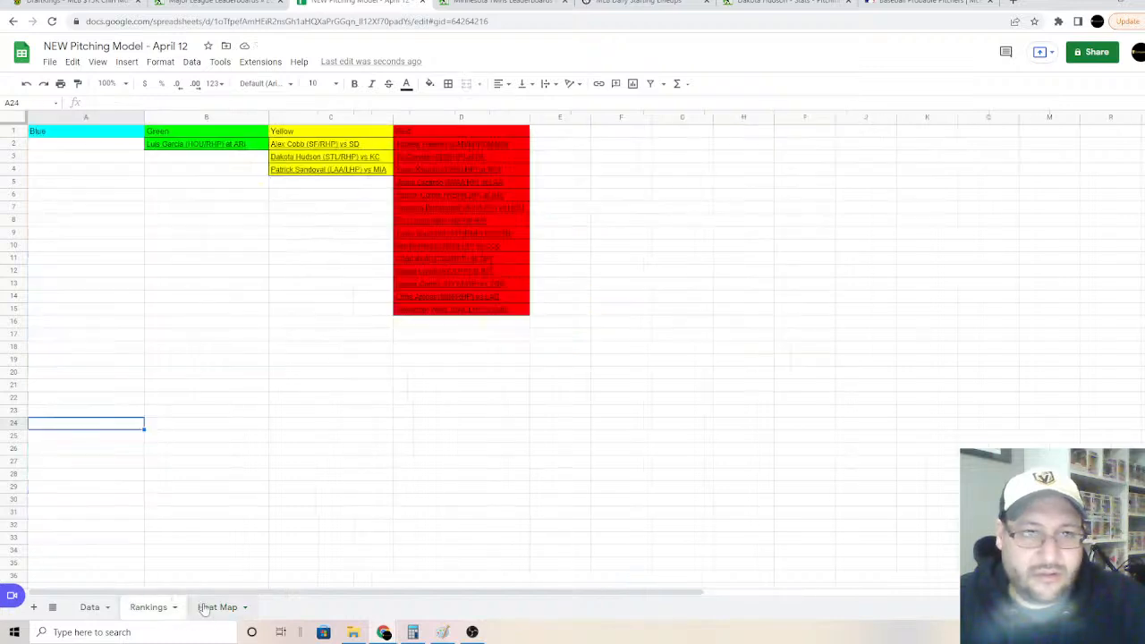
{"action": "left_click", "coordinate": [211, 607]}
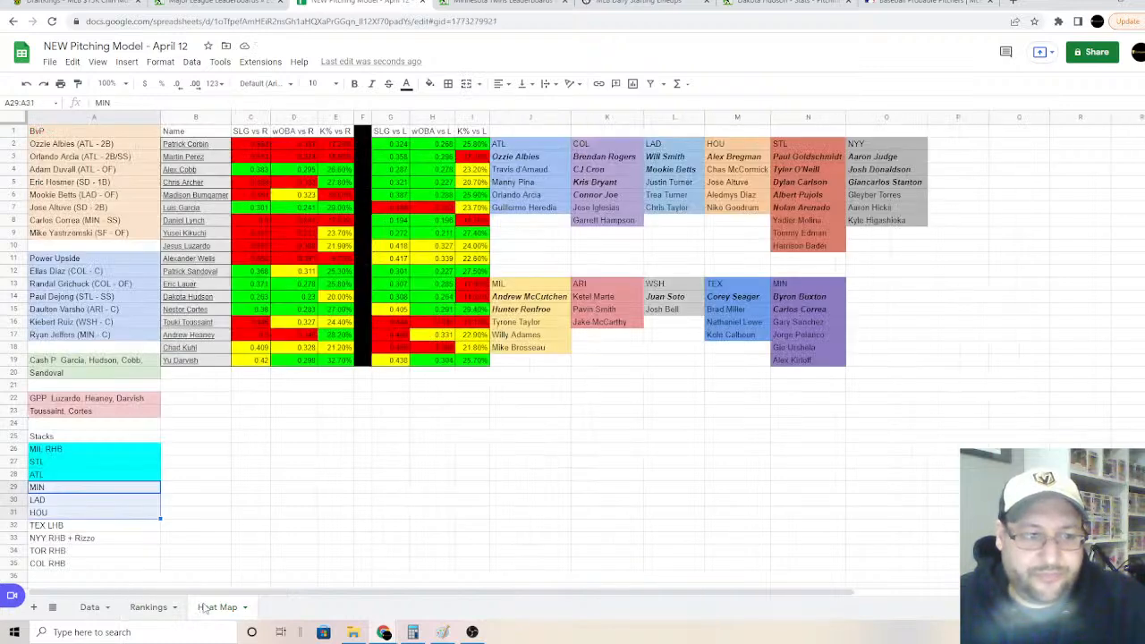
{"action": "left_click", "coordinate": [202, 503]}
{"action": "left_click_drag", "start_coordinate": [98, 487], "coordinate": [98, 513]}
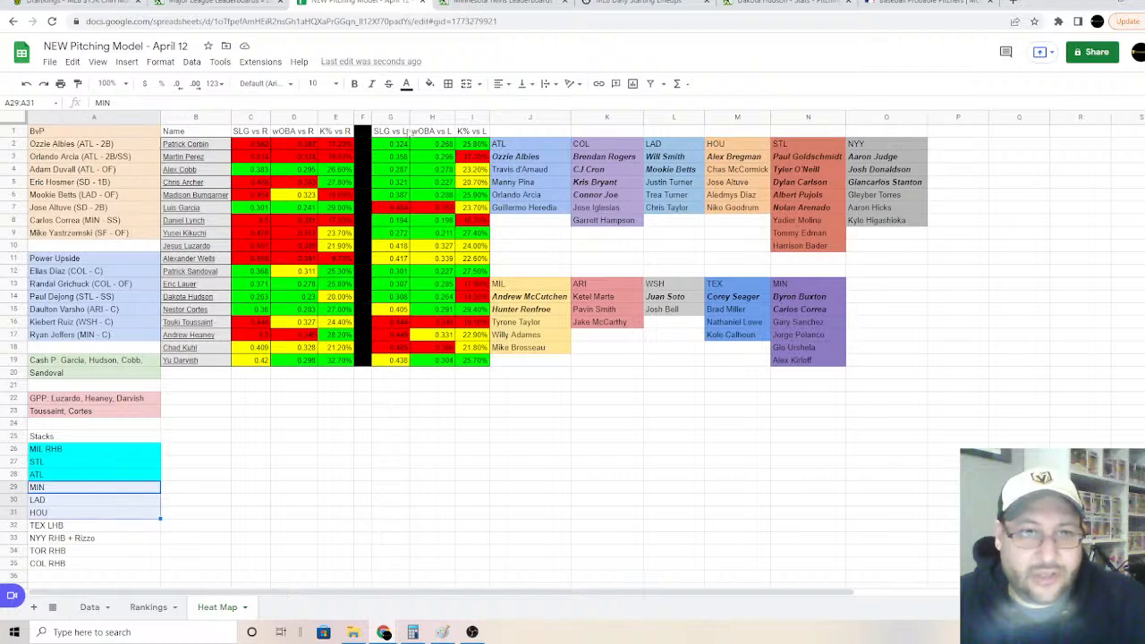
{"action": "left_click", "coordinate": [429, 84]}
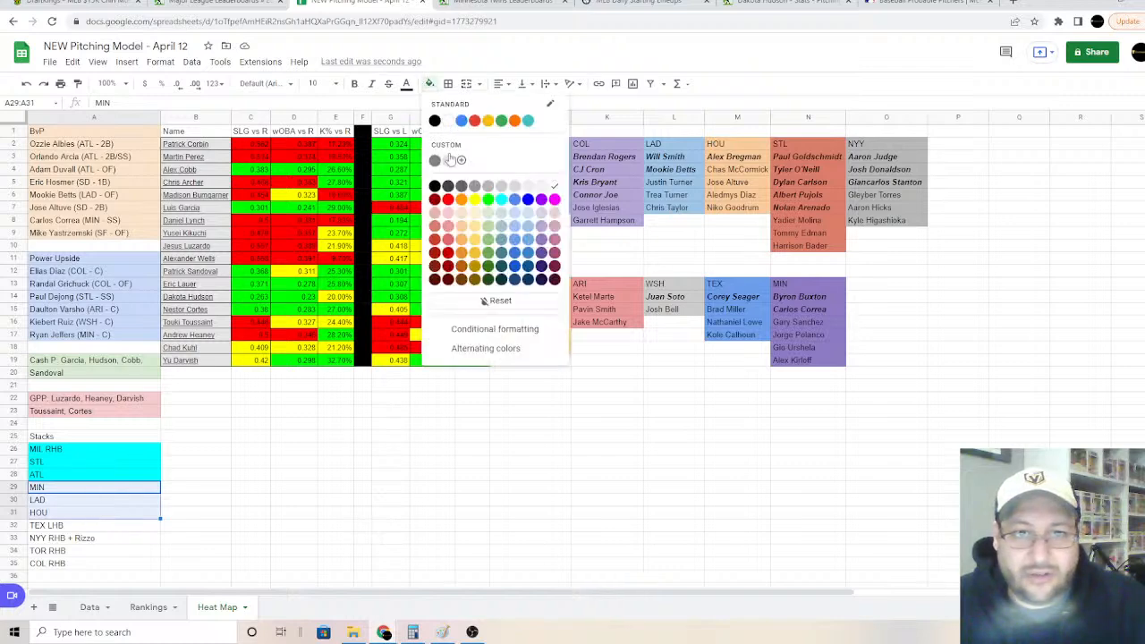
{"action": "left_click", "coordinate": [490, 201]}
Step: Fill the remaining stacks from TEX LHB to COL RHB in A32:A35 with yellow
{"action": "left_click_drag", "start_coordinate": [71, 526], "coordinate": [71, 563]}
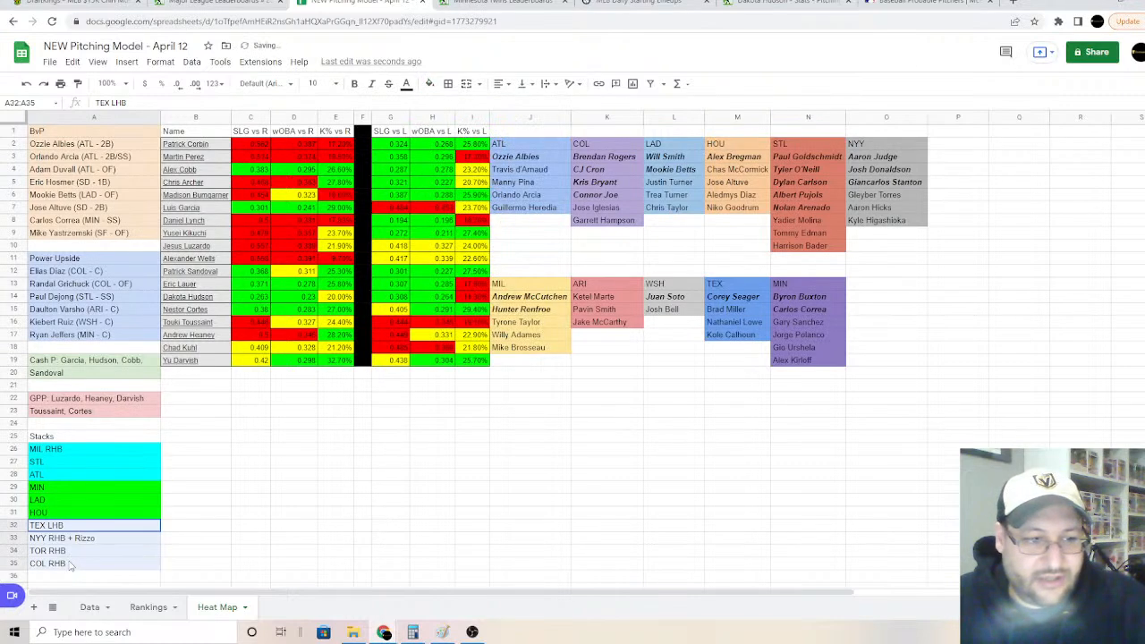
{"action": "left_click", "coordinate": [430, 83]}
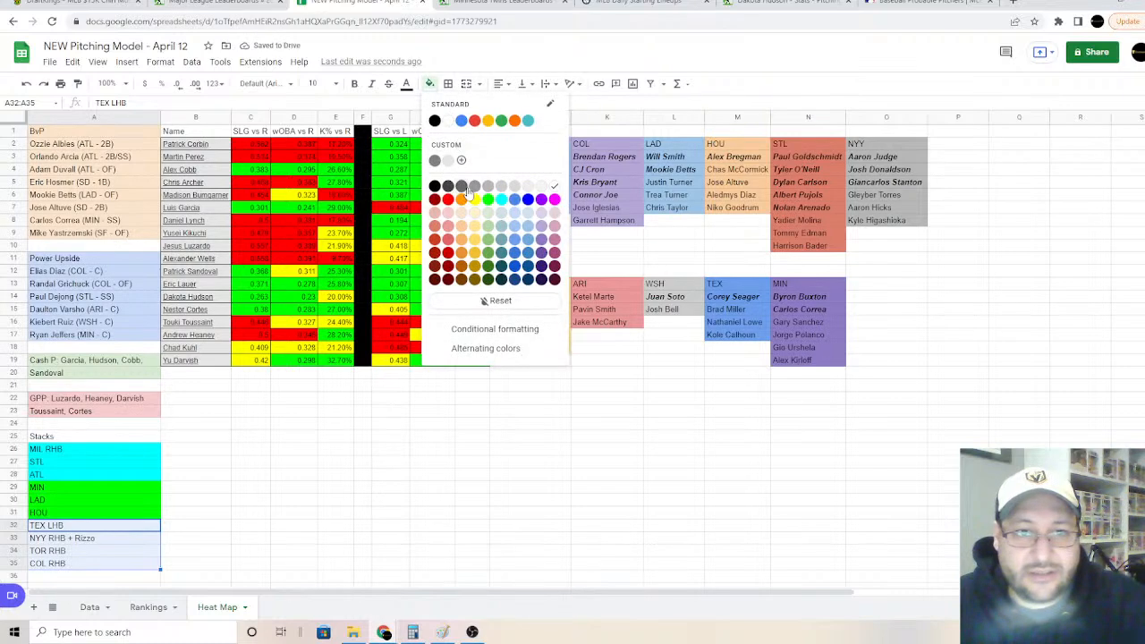
{"action": "left_click", "coordinate": [475, 198]}
Step: Fill the "Stacks" heading in cell A25 with magenta
{"action": "left_click", "coordinate": [114, 437]}
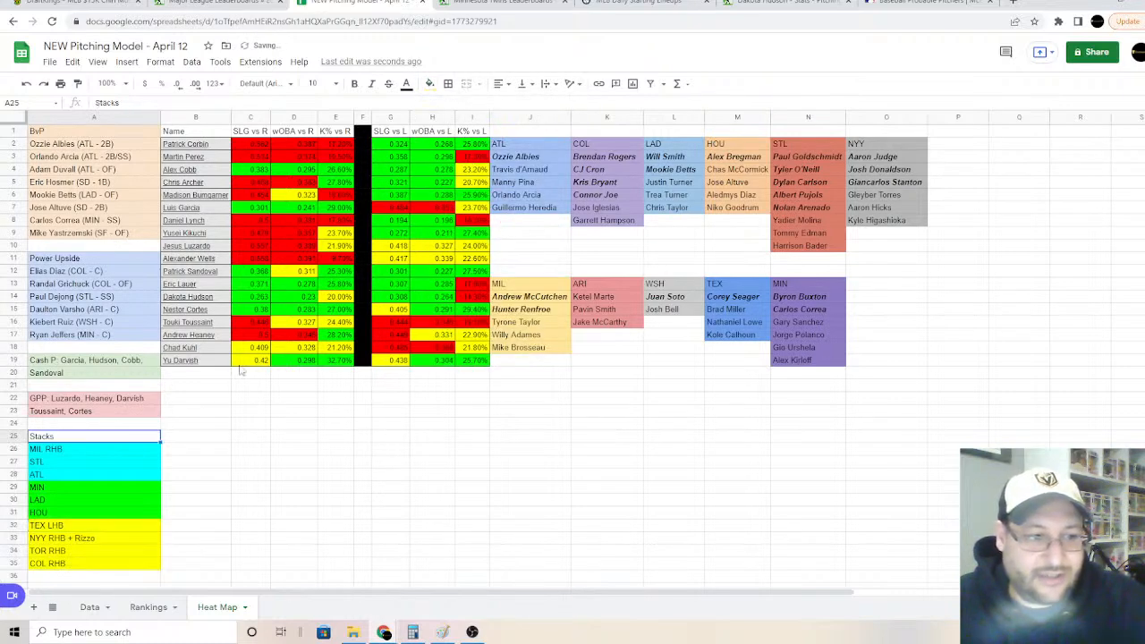
{"action": "left_click", "coordinate": [429, 84]}
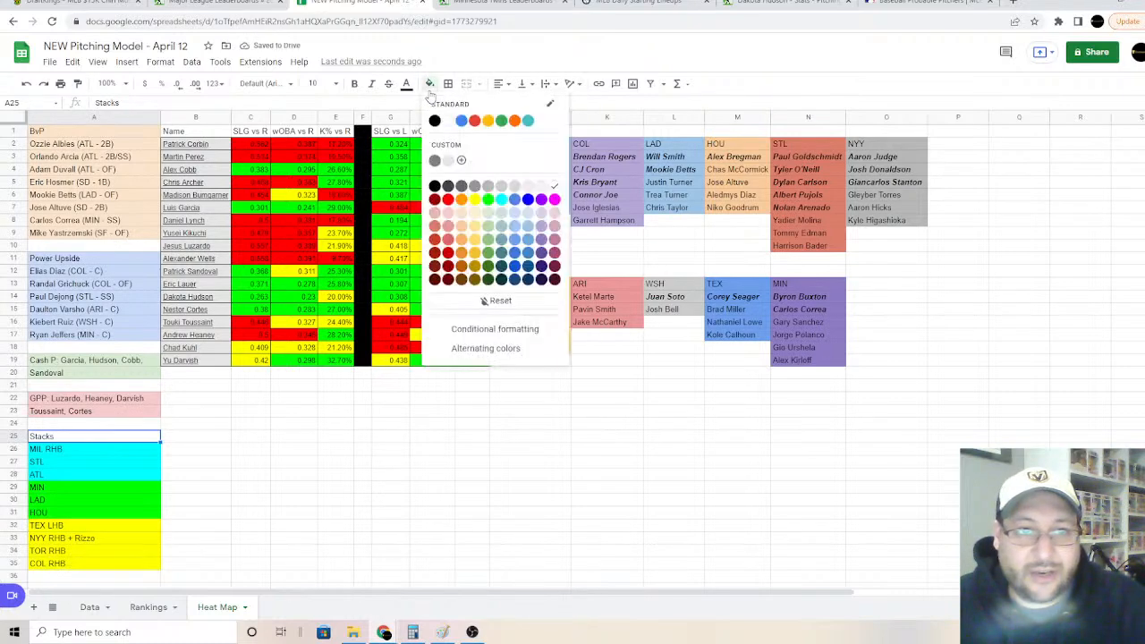
{"action": "left_click", "coordinate": [563, 199]}
{"action": "left_click", "coordinate": [338, 425]}
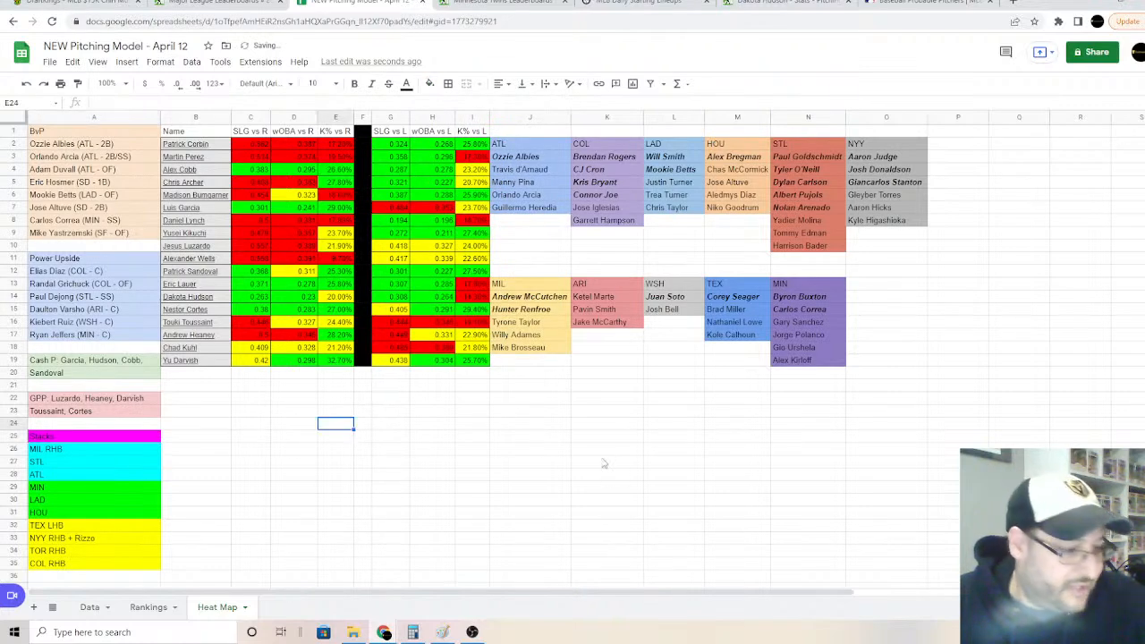
{"action": "left_click", "coordinate": [764, 448]}
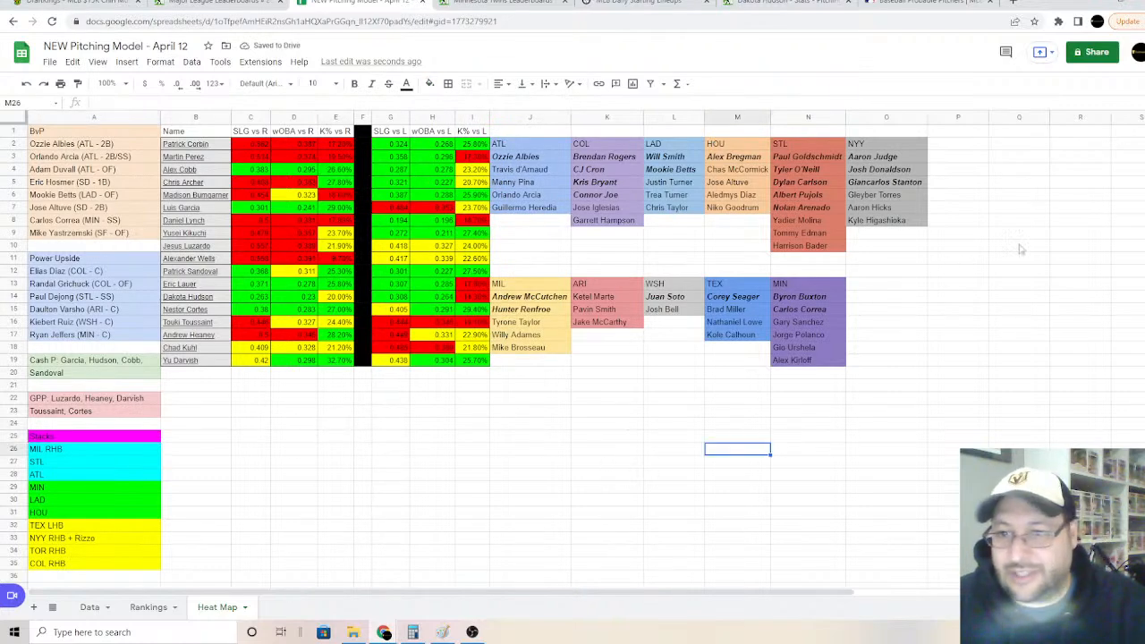
{"action": "left_click", "coordinate": [1018, 242]}
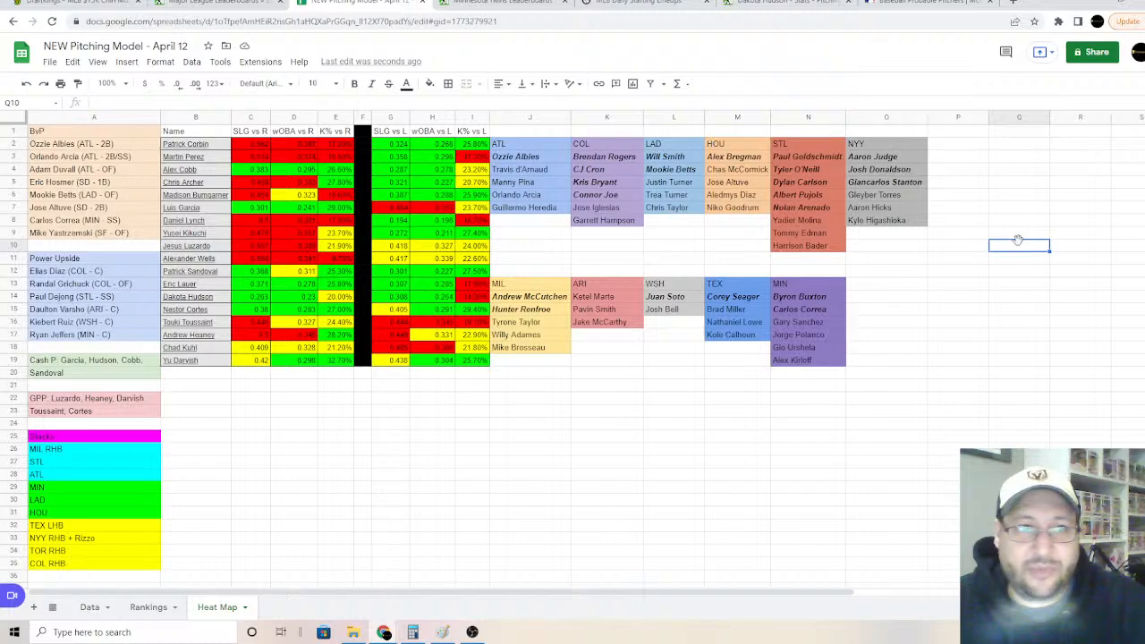
Step: Switch to the Daily MLB Heat Map spreadsheet in the live-stream browser window and delete its Pitcher Rankings - MAIN sheet
{"action": "mouse_move", "coordinate": [383, 634]}
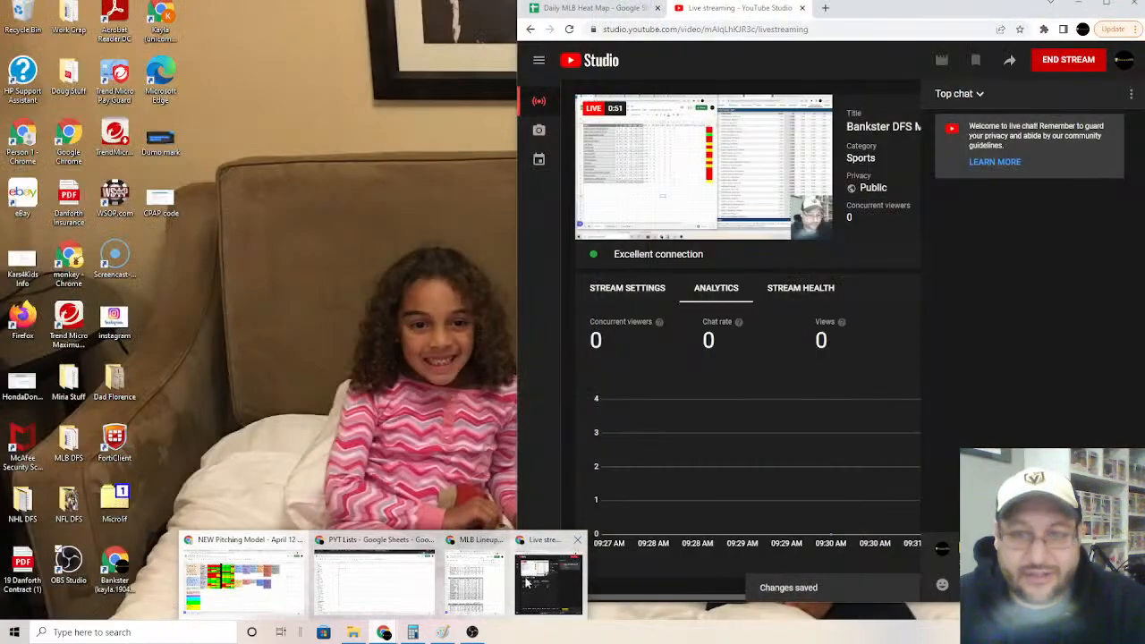
{"action": "left_click", "coordinate": [531, 583]}
{"action": "left_click", "coordinate": [595, 8]}
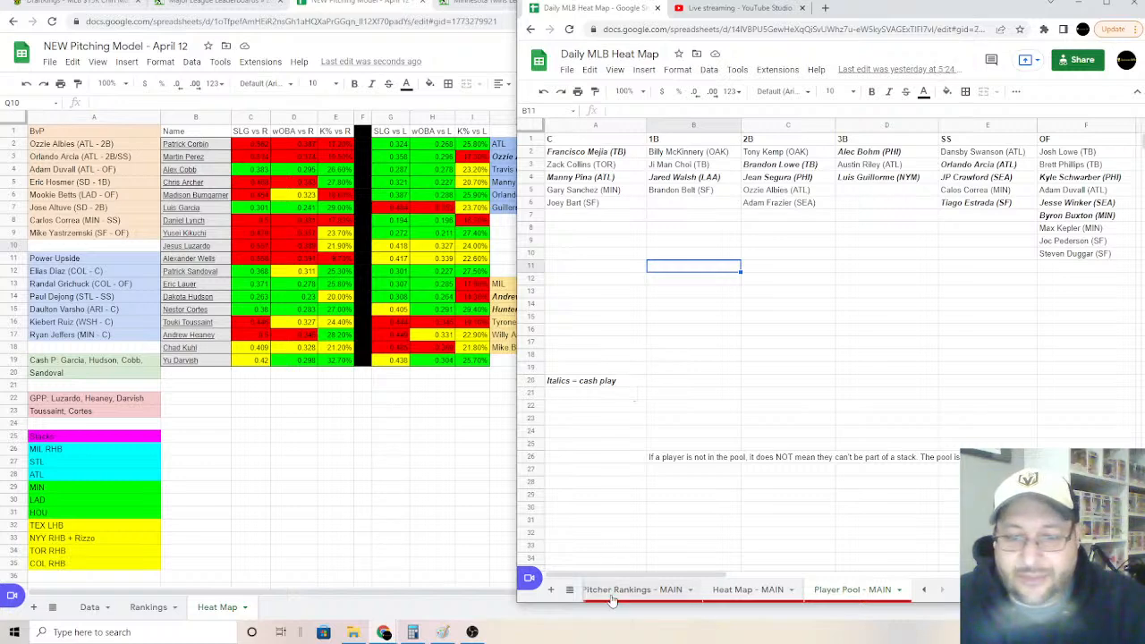
{"action": "right_click", "coordinate": [612, 598]}
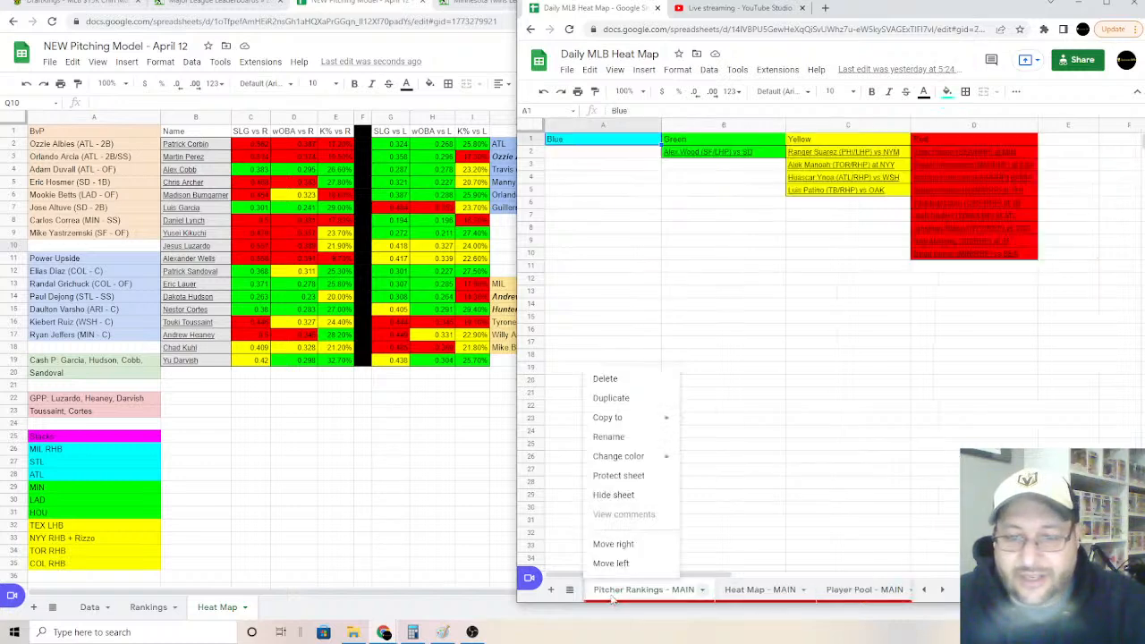
{"action": "left_click", "coordinate": [616, 382]}
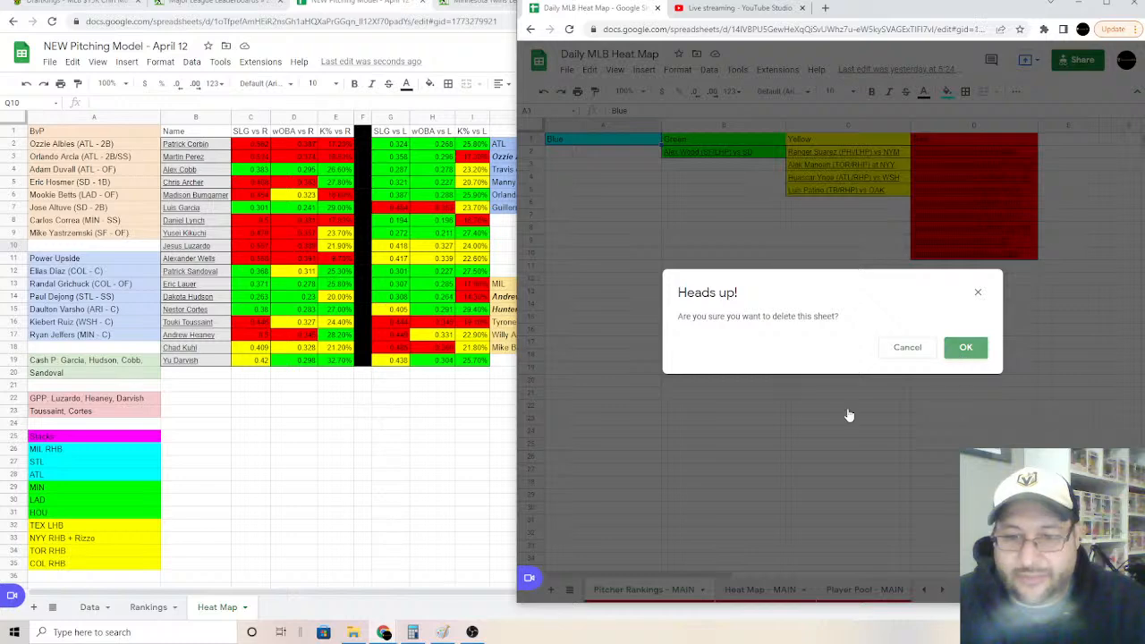
{"action": "key", "text": "Return"}
Step: Delete the Heat Map - MAIN and Heat Map - EARLY sheets from the Daily MLB Heat Map spreadsheet
{"action": "right_click", "coordinate": [644, 590]}
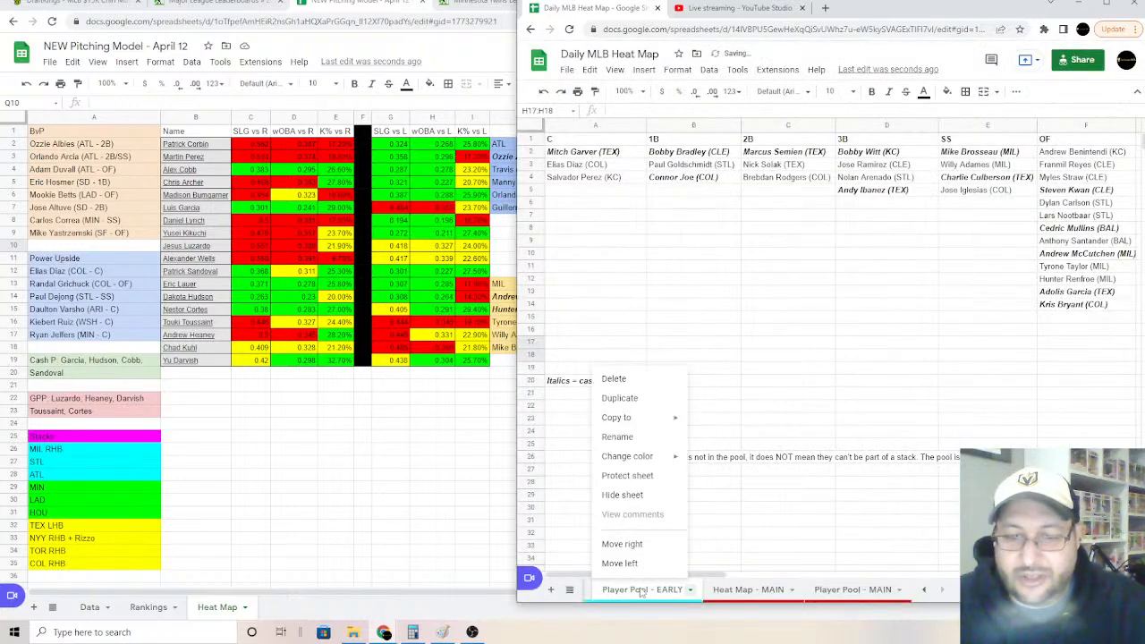
{"action": "right_click", "coordinate": [734, 591]}
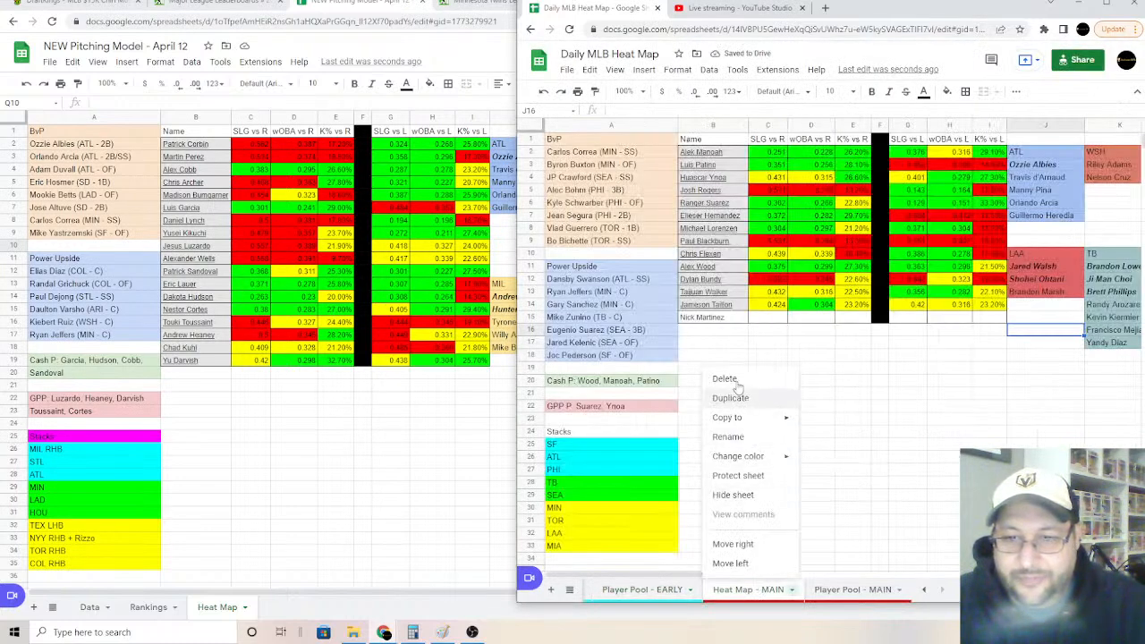
{"action": "left_click", "coordinate": [727, 379]}
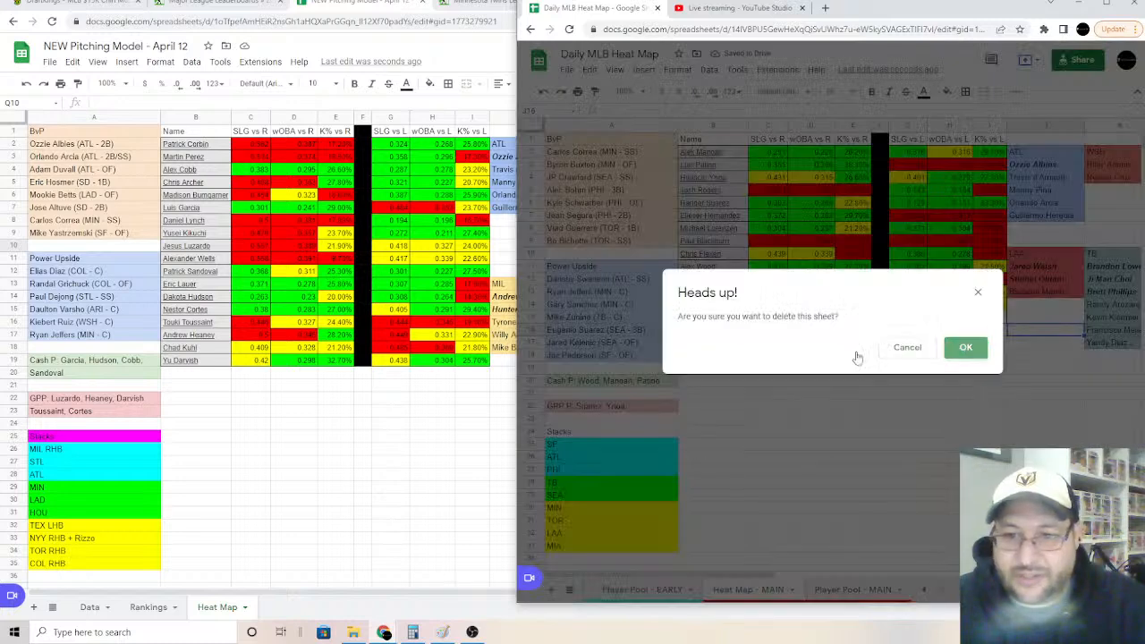
{"action": "key", "text": "Return"}
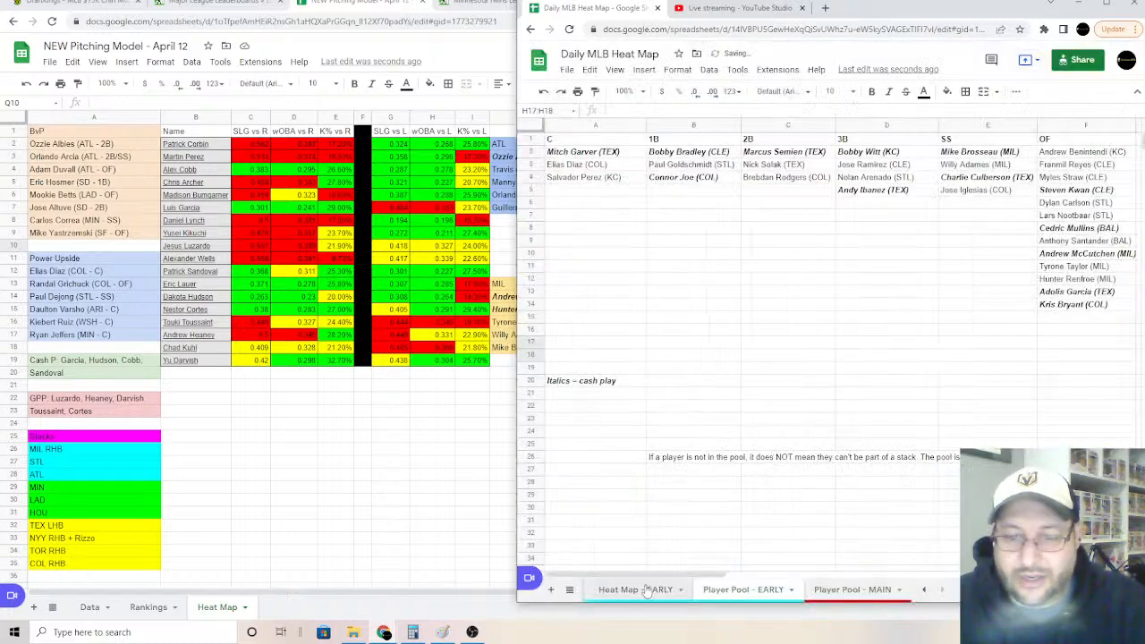
{"action": "left_click", "coordinate": [682, 590]}
{"action": "left_click", "coordinate": [619, 380]}
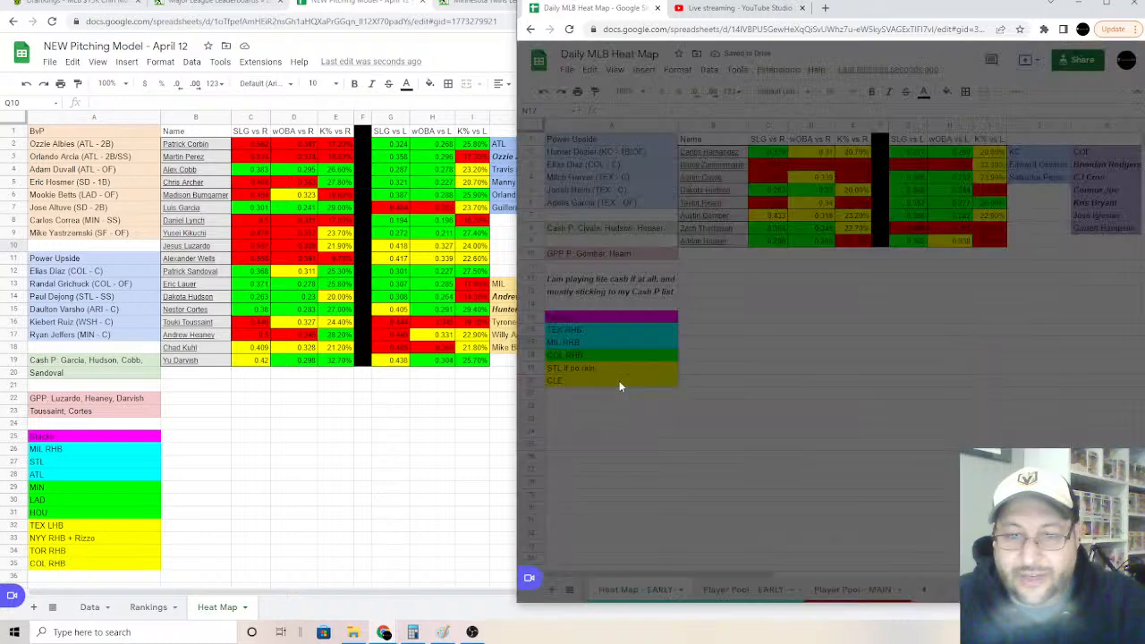
{"action": "key", "text": "Return"}
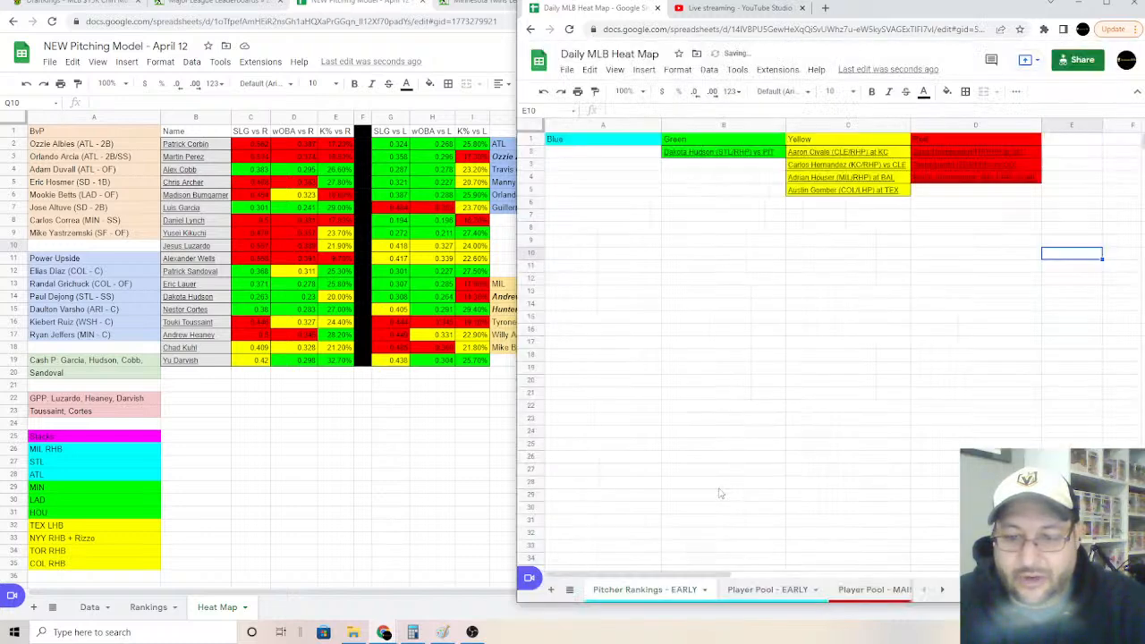
Step: Delete the Pitcher Rankings - EARLY and Player Pool - MAIN sheets
{"action": "left_click", "coordinate": [663, 595]}
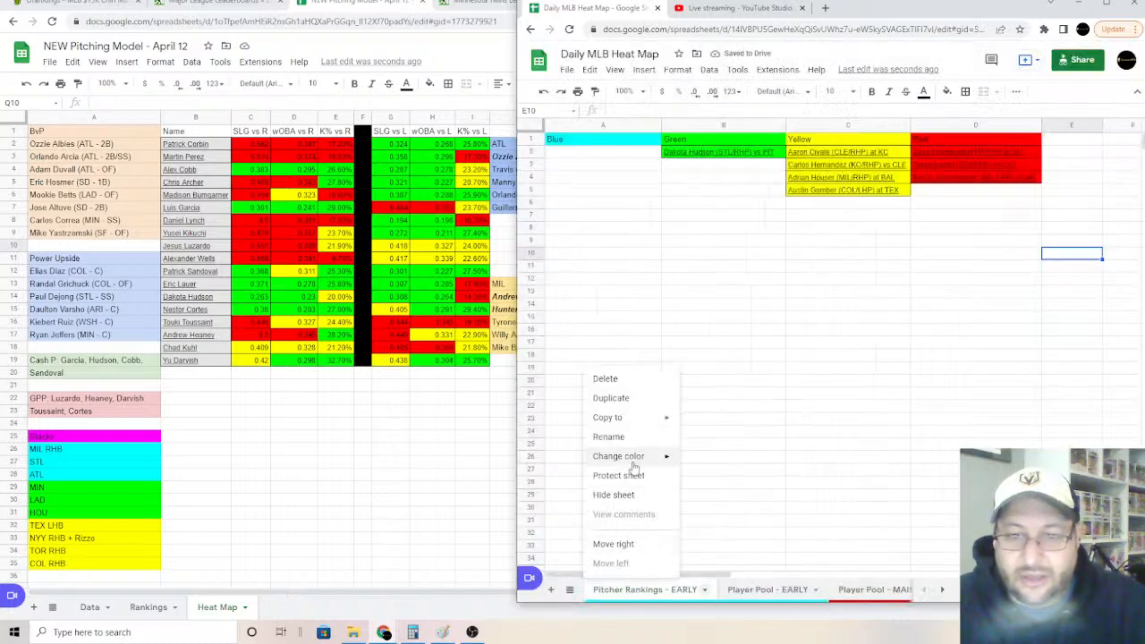
{"action": "left_click", "coordinate": [605, 379]}
{"action": "left_click", "coordinate": [971, 347]}
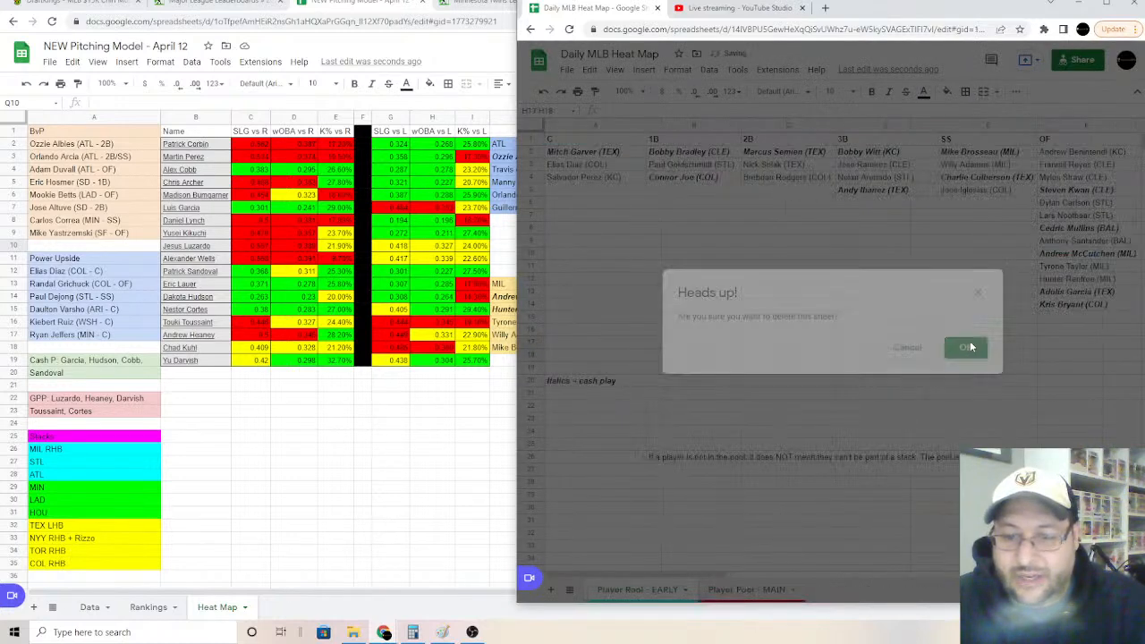
{"action": "left_click", "coordinate": [752, 595]}
{"action": "left_click", "coordinate": [751, 595]}
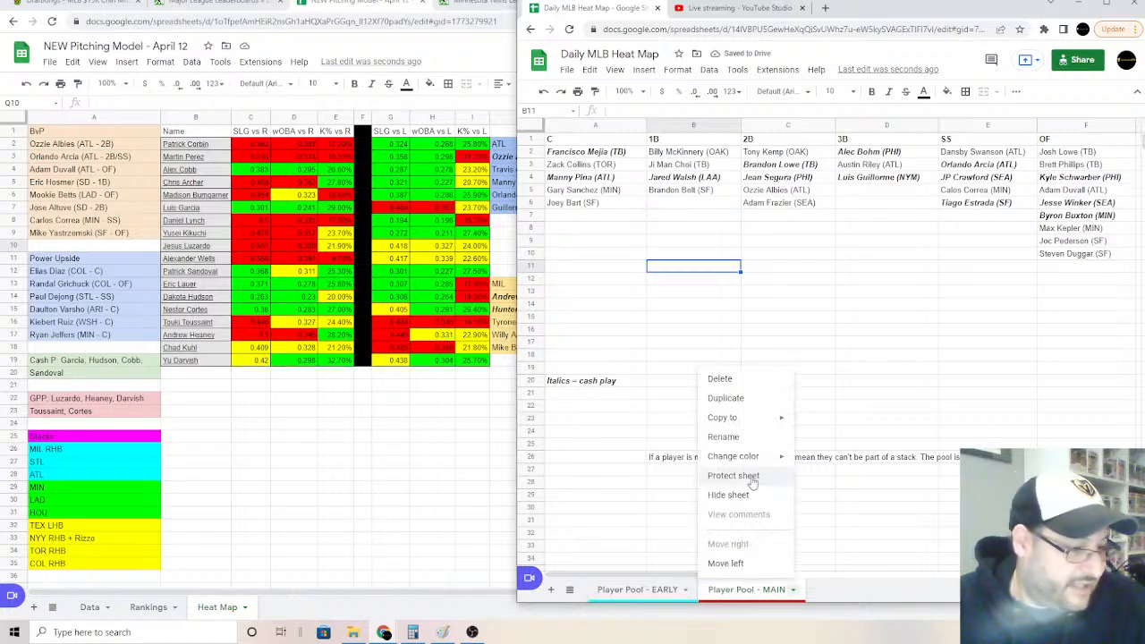
{"action": "left_click", "coordinate": [741, 381]}
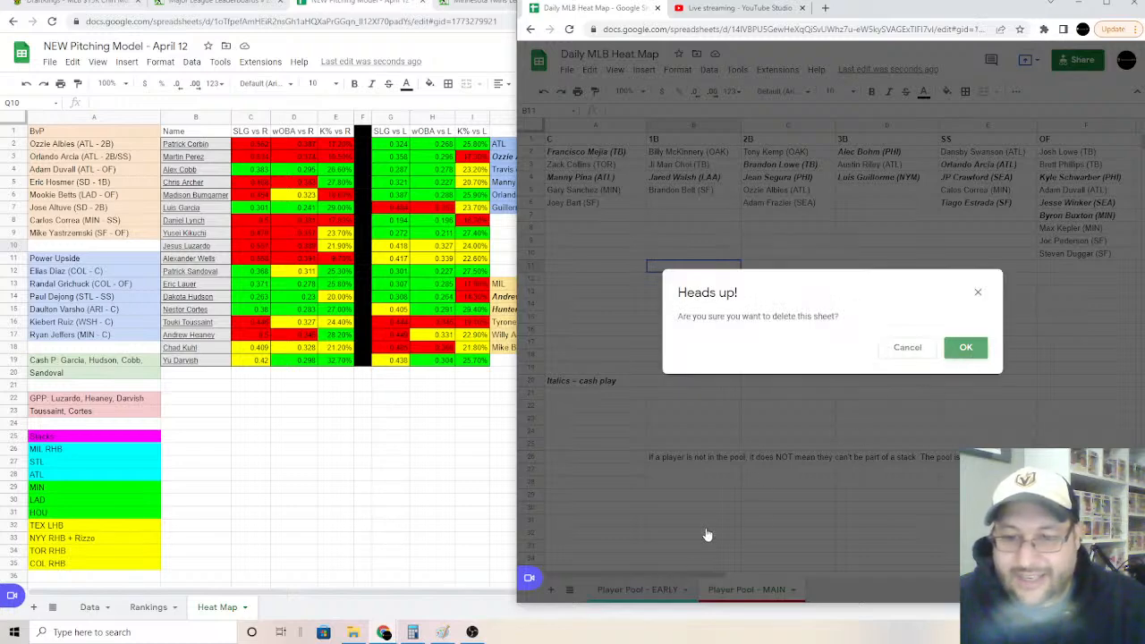
{"action": "key", "text": "Return"}
Step: Rename the remaining Player Pool - EARLY sheet as Player Pool
{"action": "right_click", "coordinate": [659, 591]}
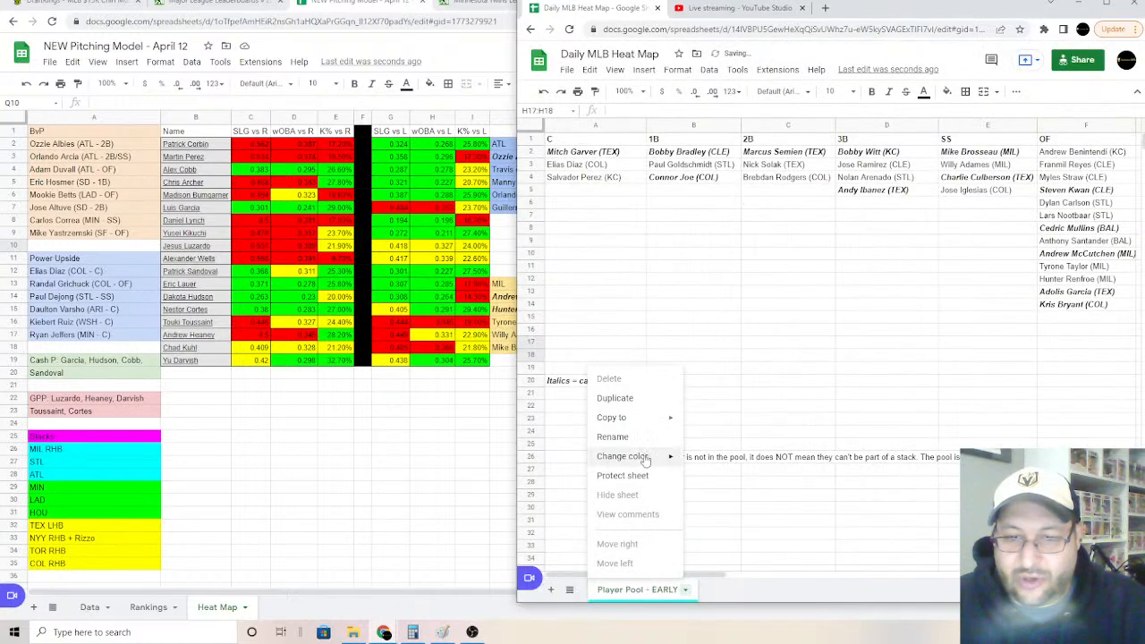
{"action": "left_click", "coordinate": [639, 586]}
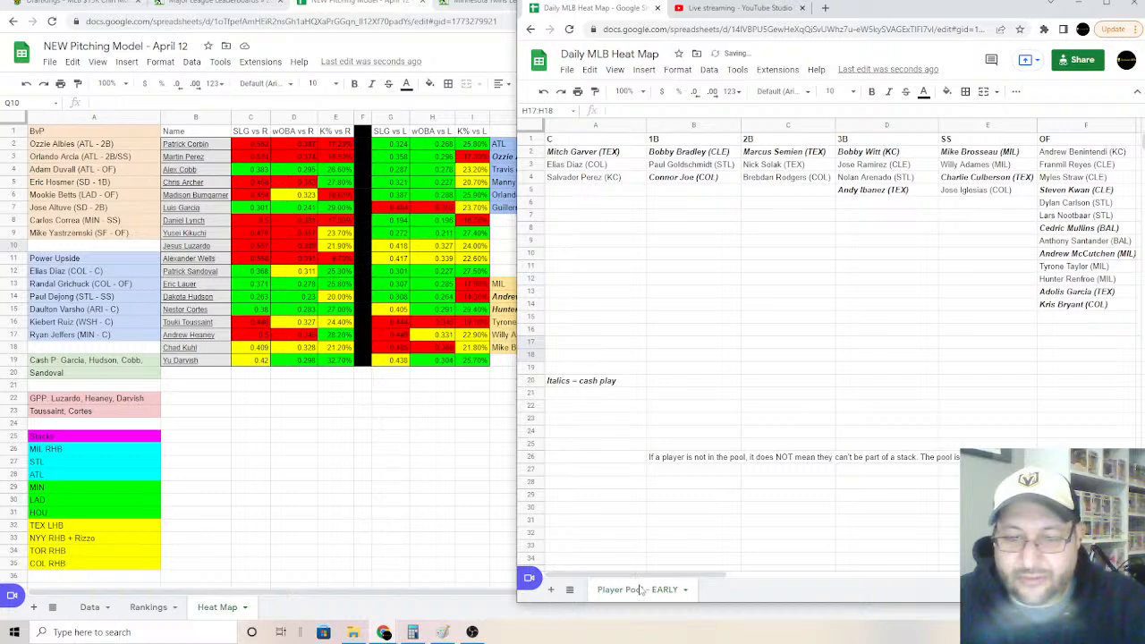
{"action": "right_click", "coordinate": [641, 590]}
{"action": "left_click", "coordinate": [637, 447]}
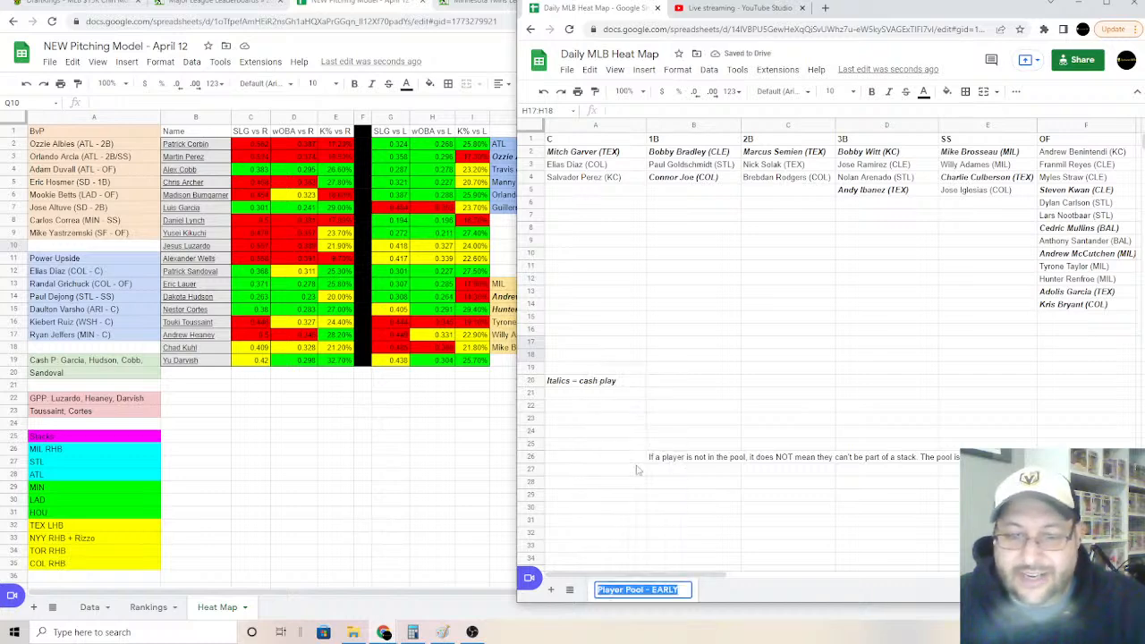
{"action": "left_click", "coordinate": [677, 590]}
{"action": "left_click_drag", "start_coordinate": [681, 589], "coordinate": [651, 591]}
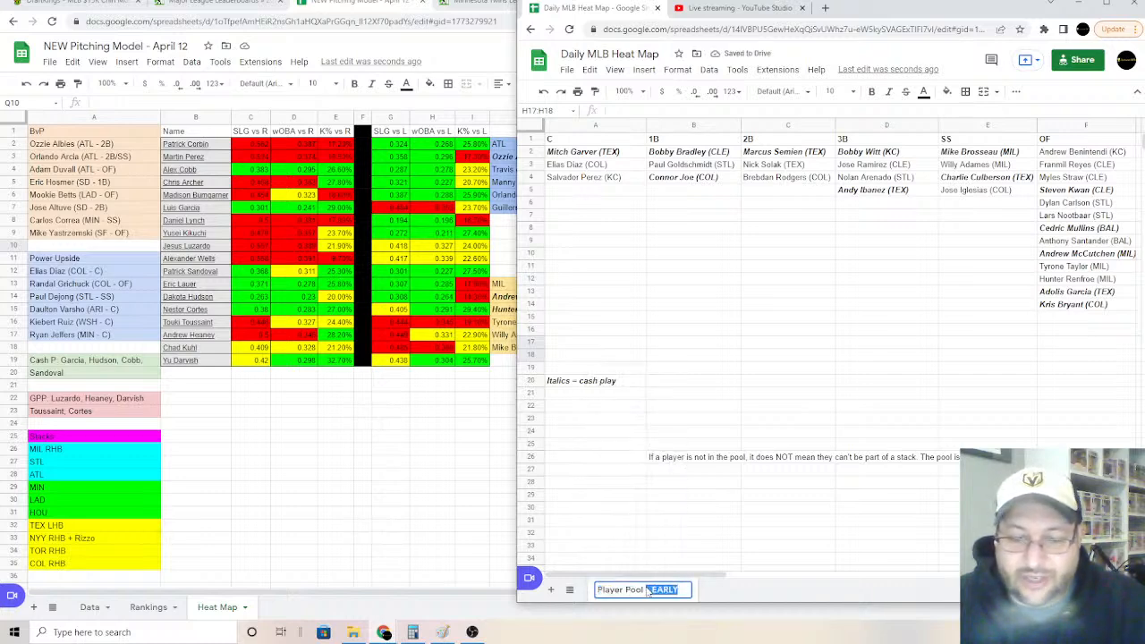
{"action": "key", "text": "BackSpace"}
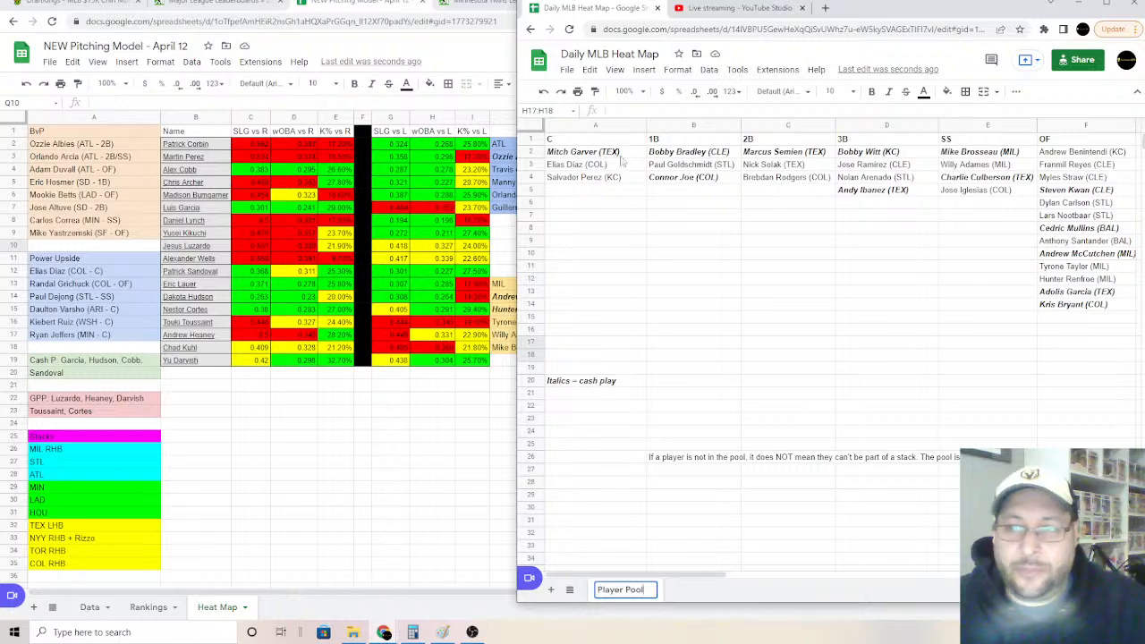
Step: Remove the bold and italic formatting from the player lists in A2:F14 and clear their contents, keeping the position headings
{"action": "left_click_drag", "start_coordinate": [624, 162], "coordinate": [1109, 194]}
{"action": "left_click_drag", "start_coordinate": [1105, 267], "coordinate": [1086, 308]}
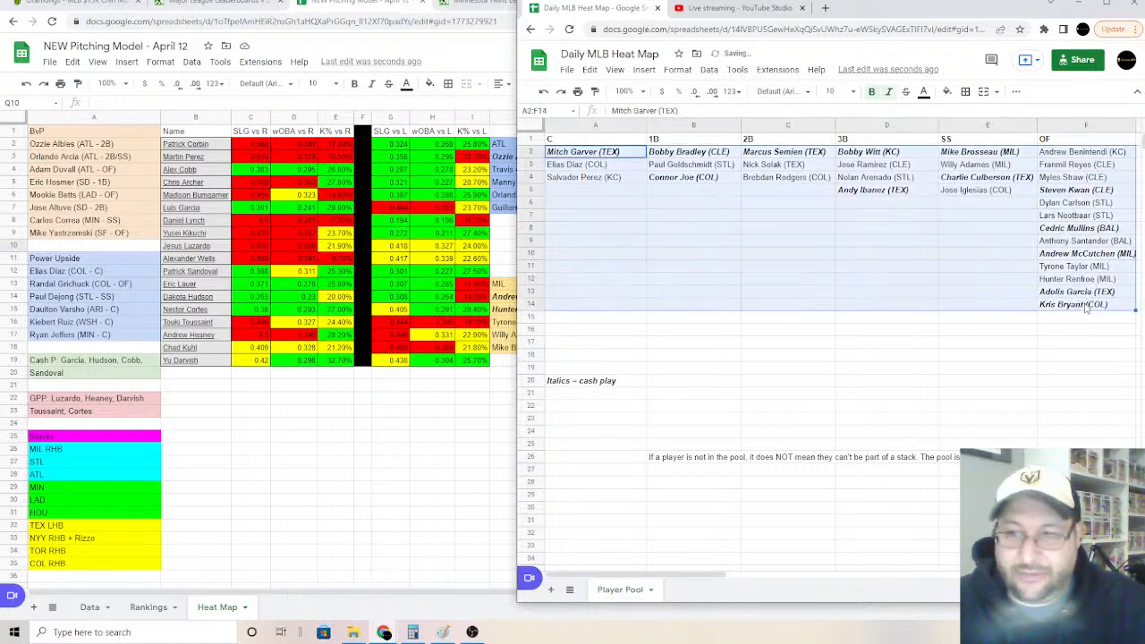
{"action": "left_click", "coordinate": [872, 92]}
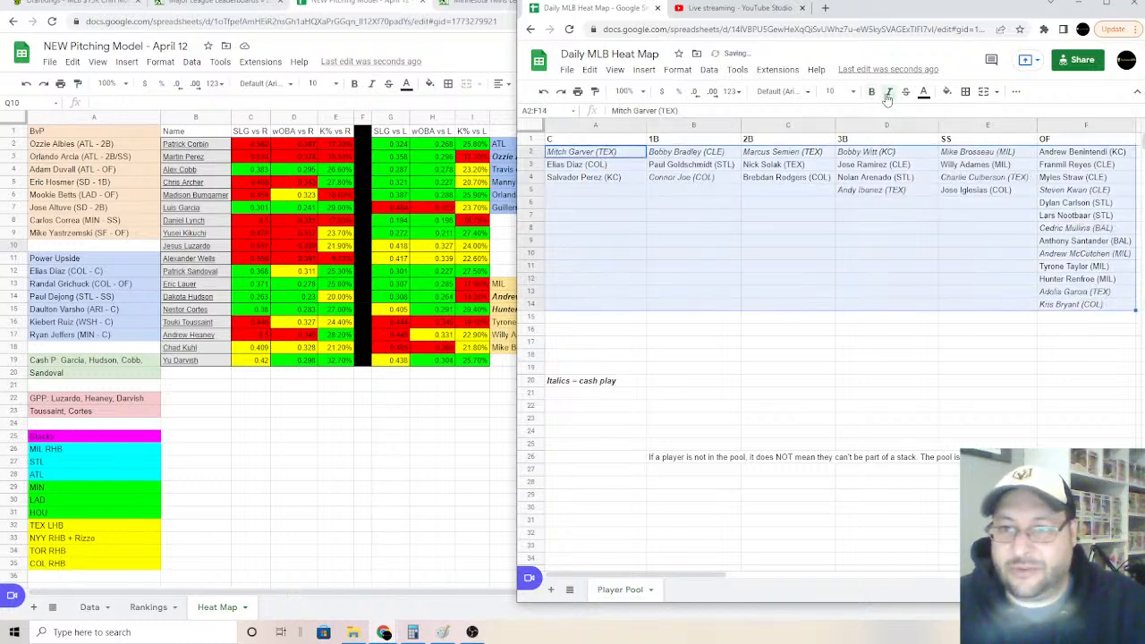
{"action": "left_click", "coordinate": [886, 94]}
{"action": "key", "text": "Delete"}
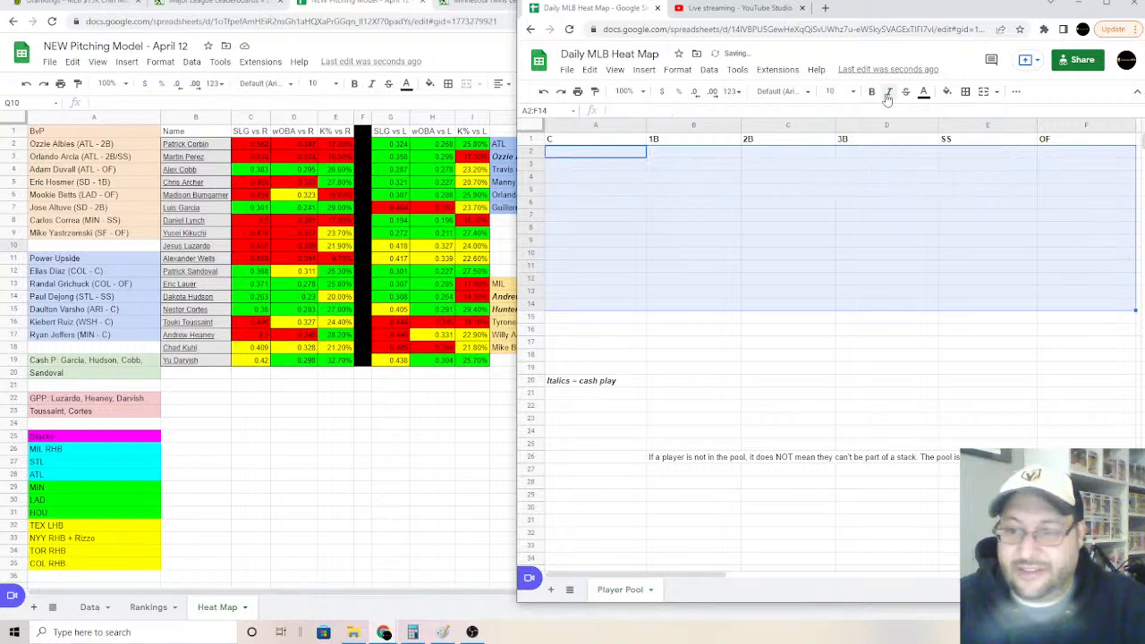
Step: Deselect the cleared range and switch back to the NEW Pitching Model - April 12 spreadsheet
{"action": "left_click", "coordinate": [766, 205]}
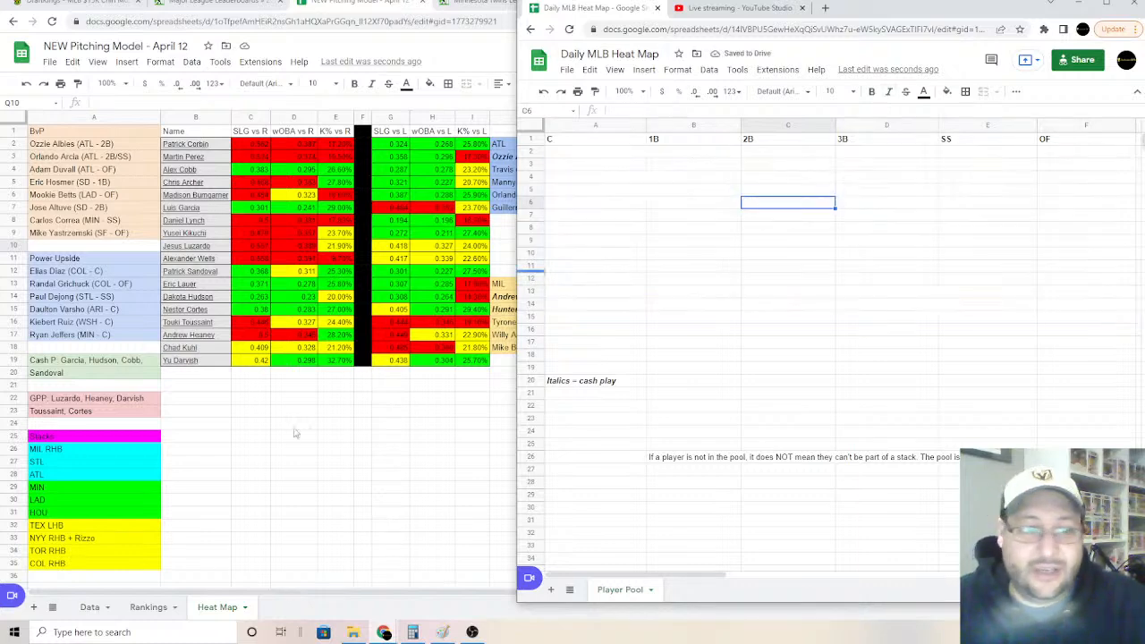
{"action": "left_click", "coordinate": [227, 463]}
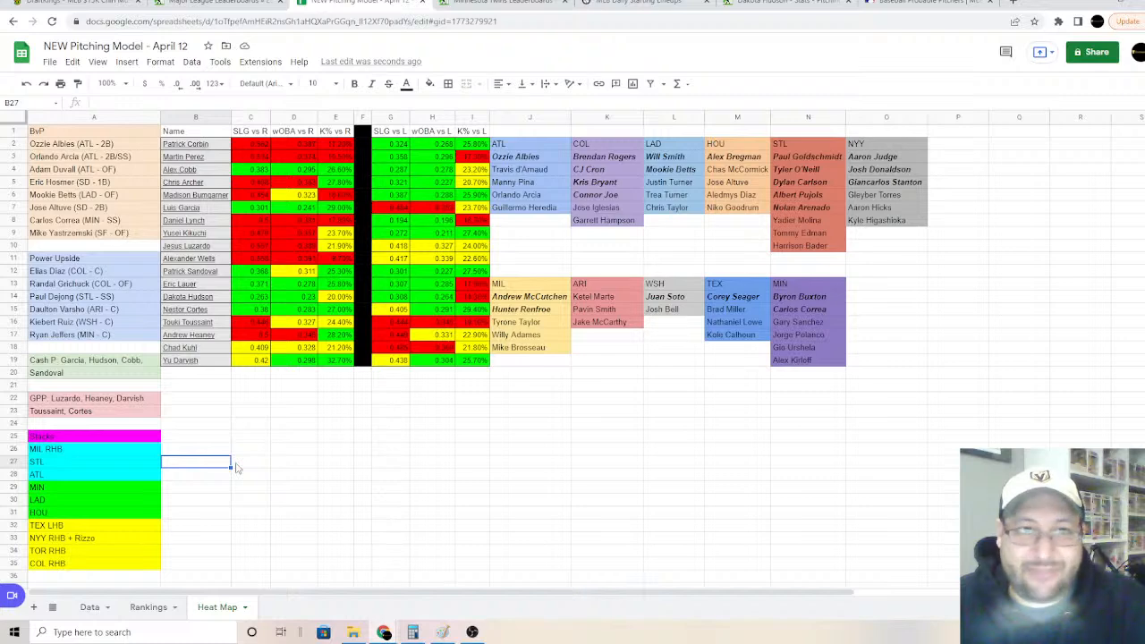